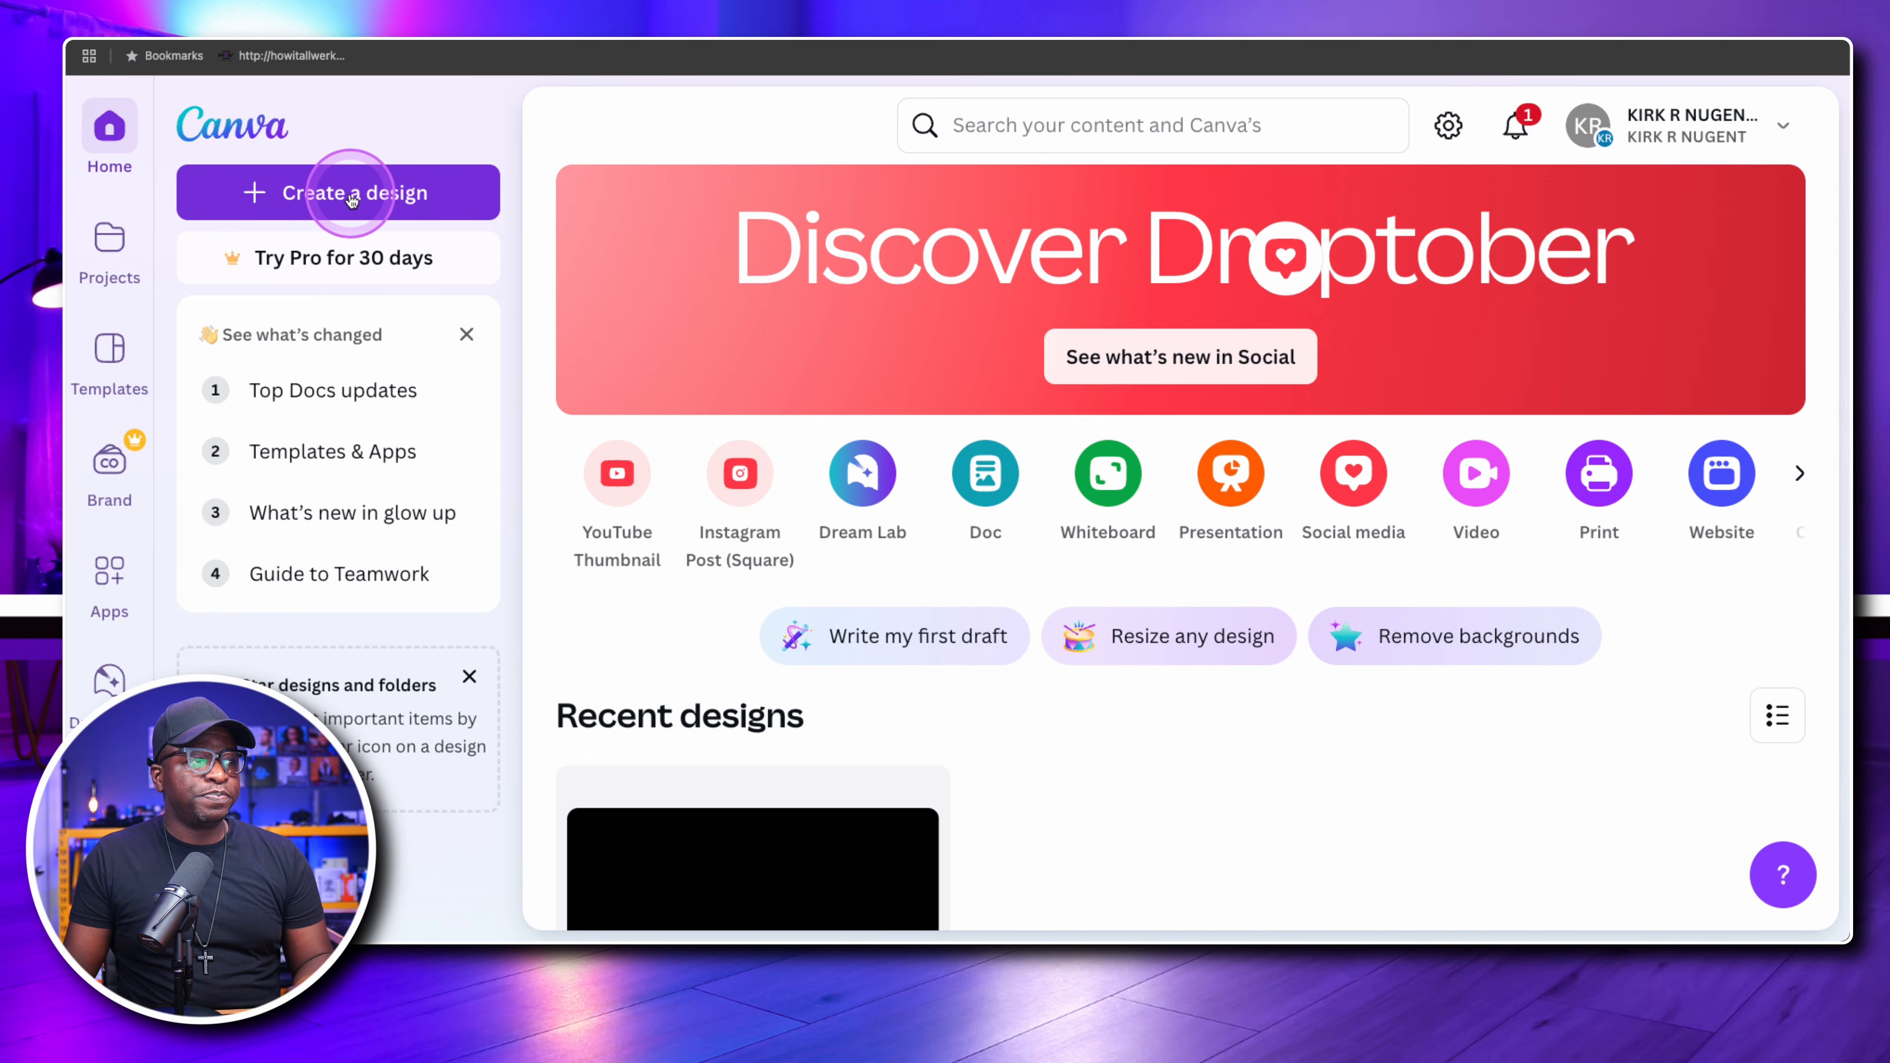
Start a new custom-size design with a width of 1920 px and a height of 1080 px
{"action": "left_click", "coordinate": [351, 194]}
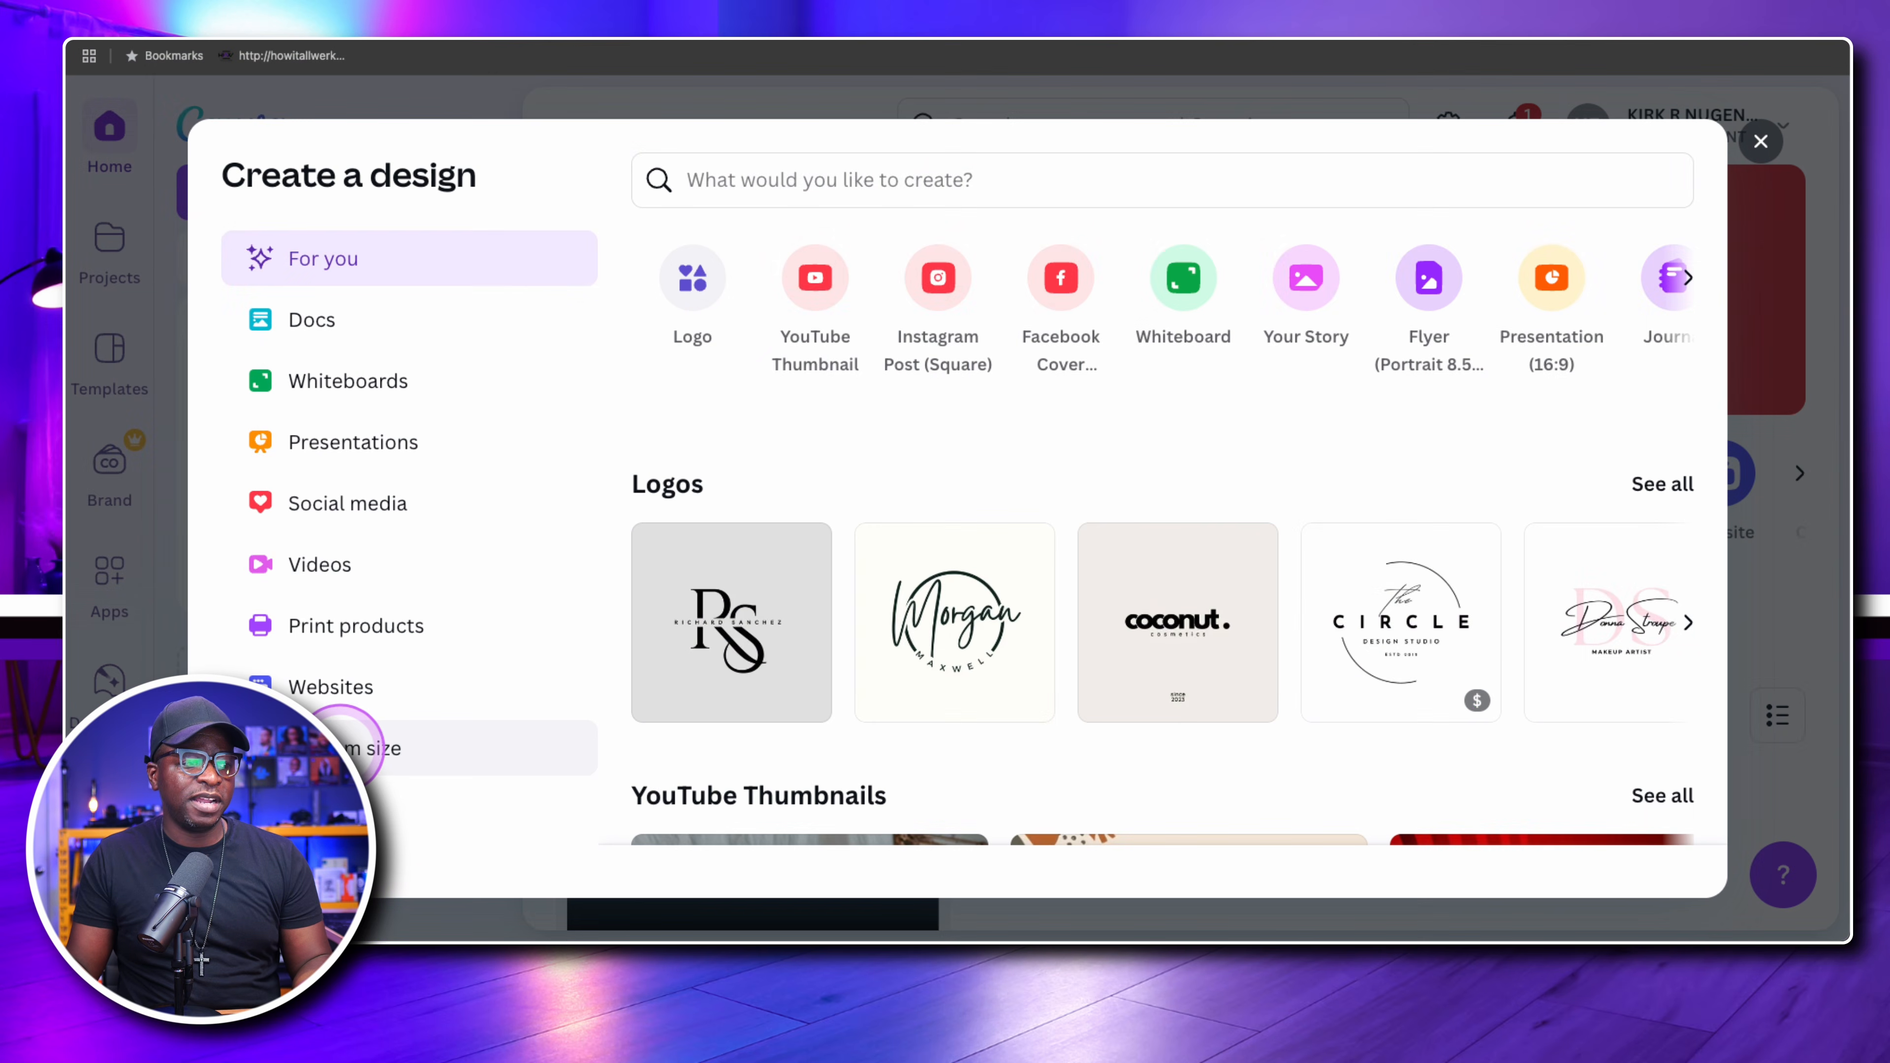
{"action": "left_click", "coordinate": [344, 747]}
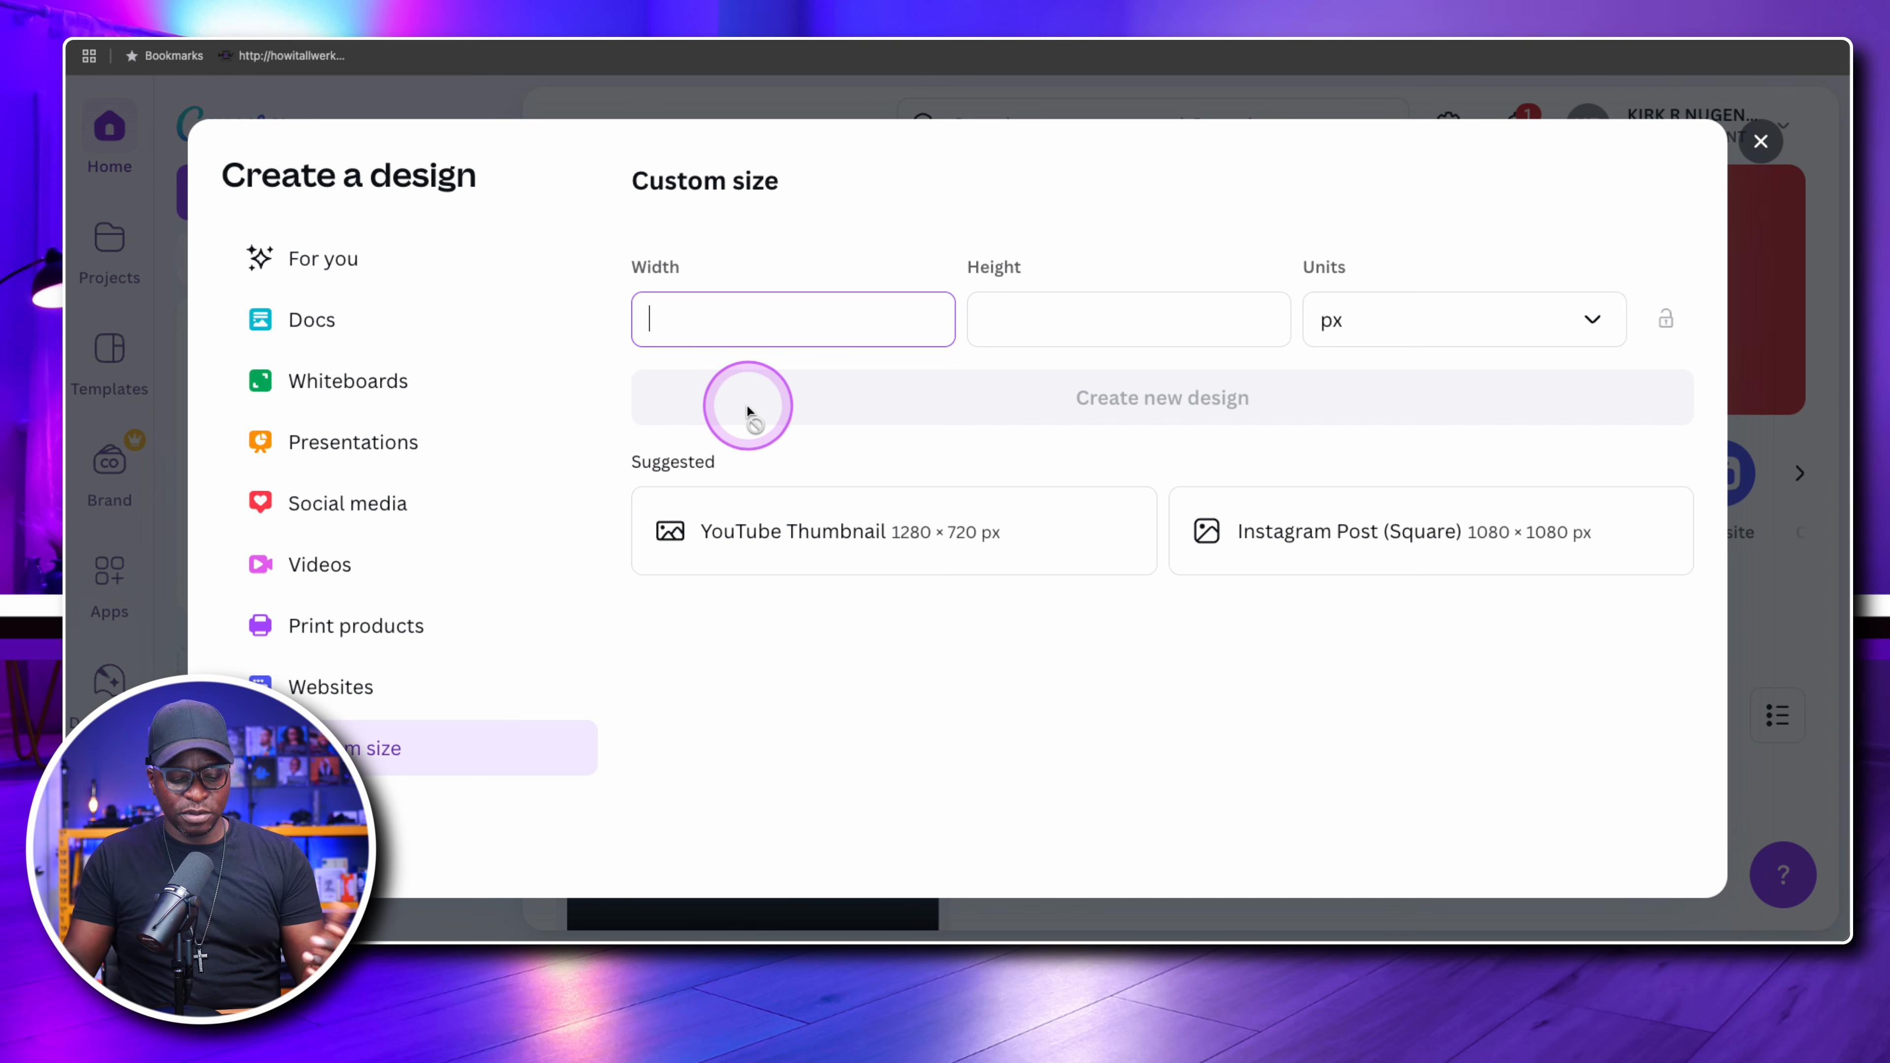
{"action": "type", "text": "1920"}
{"action": "key", "text": "Tab"}
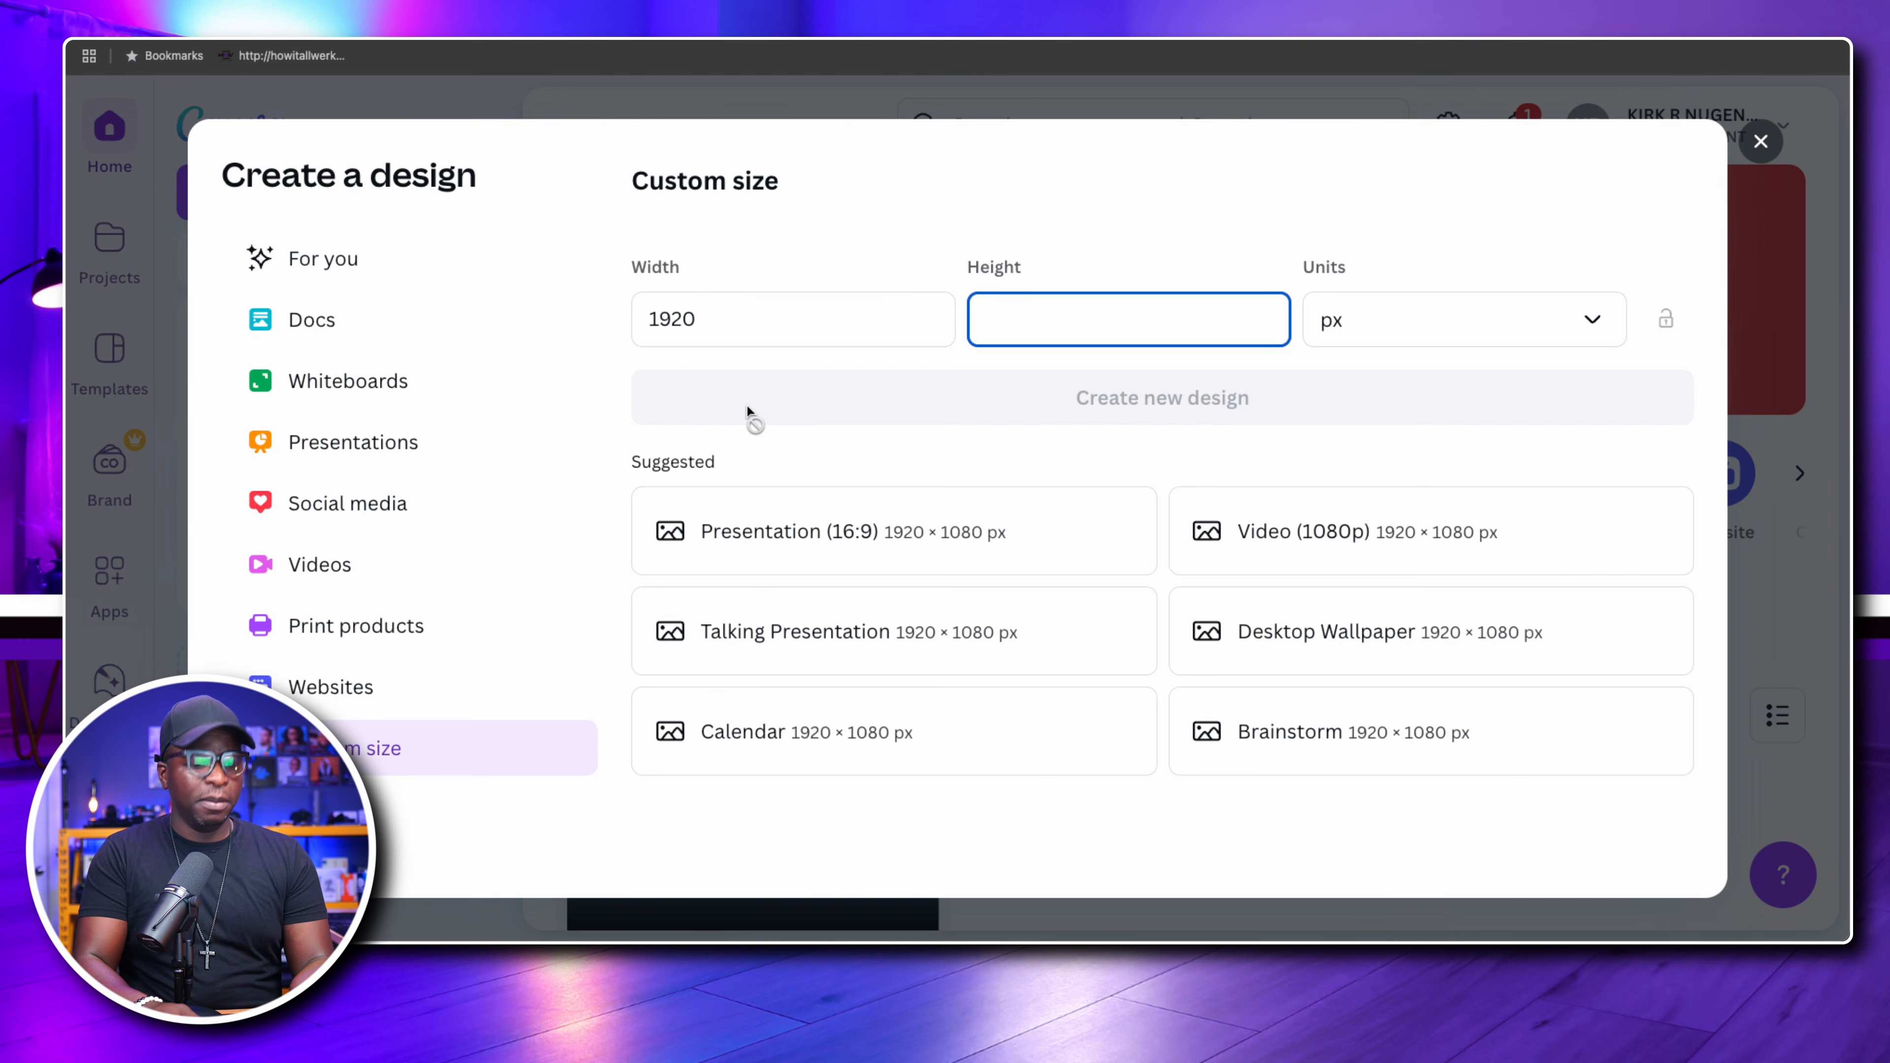
{"action": "type", "text": "1080"}
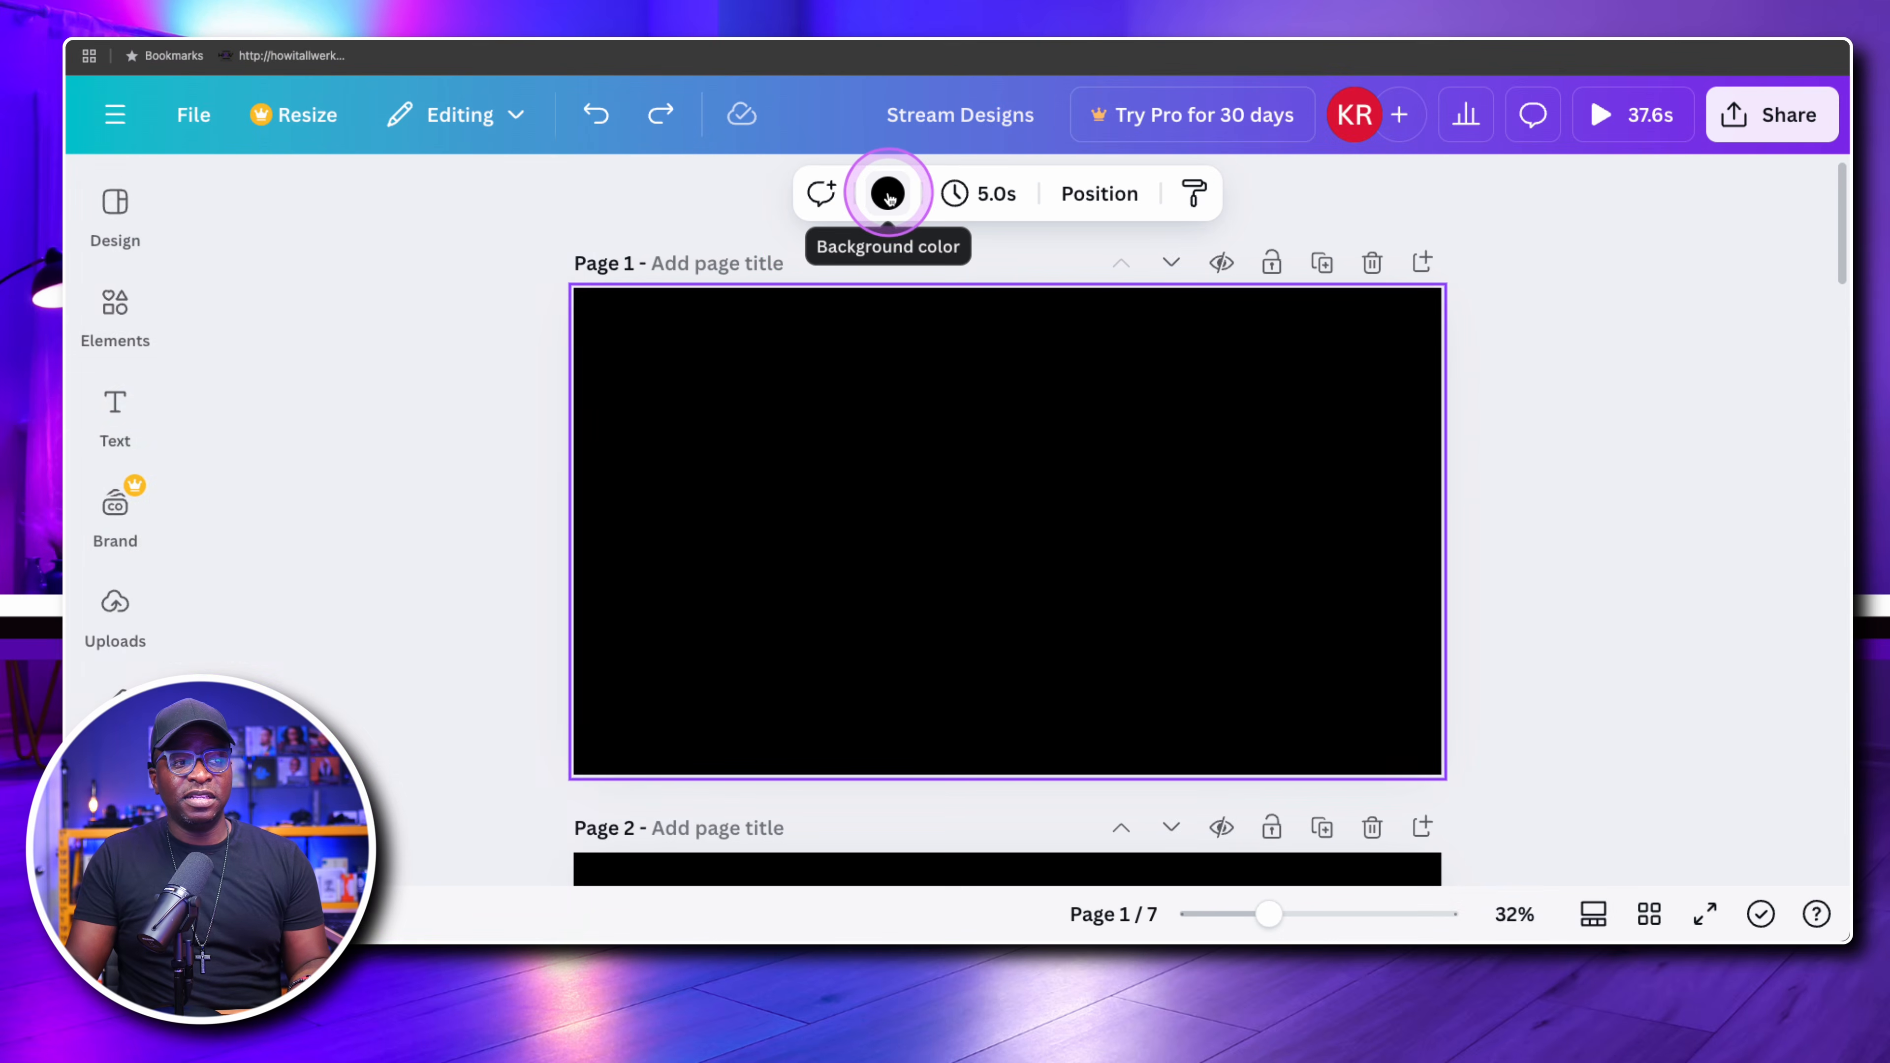
Examine the background colour choices for page 1, including document, brand, photo and default colours, without applying a new one
{"action": "left_click", "coordinate": [886, 193]}
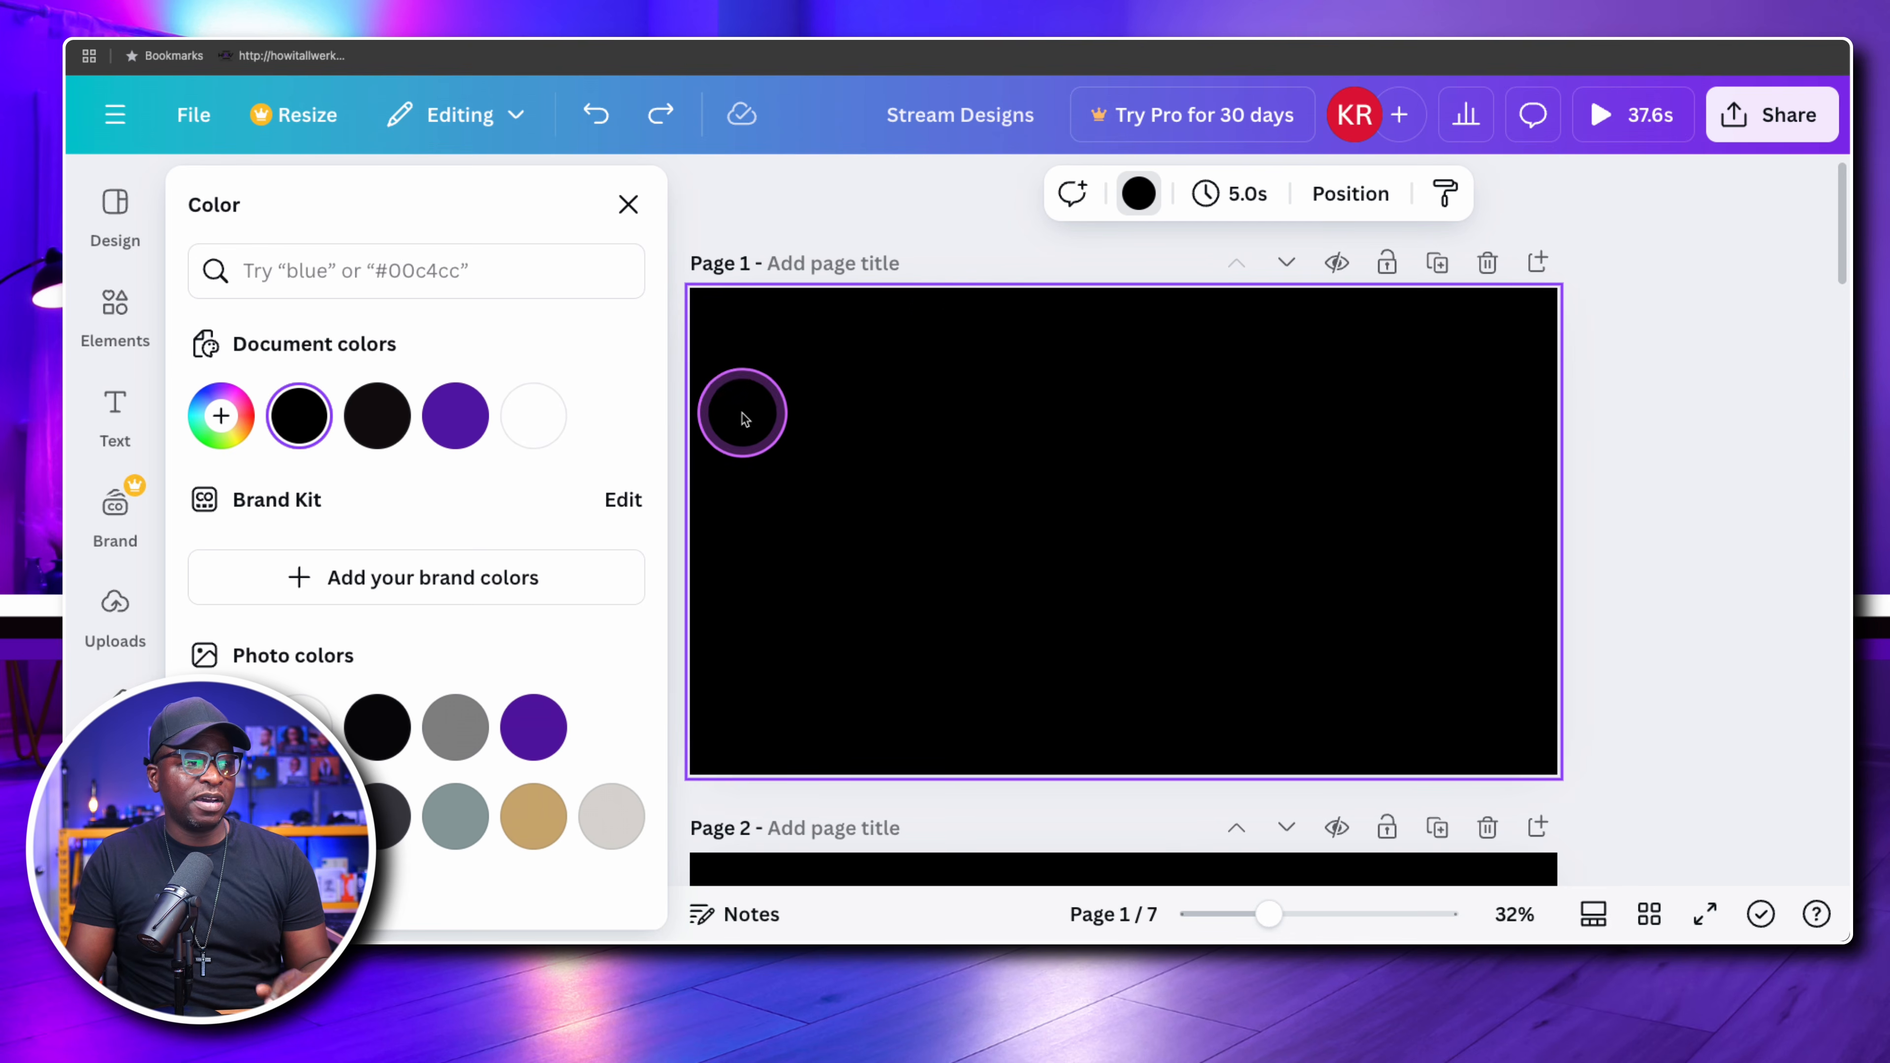
{"action": "scroll", "coordinate": [480, 504], "scroll_direction": "down", "scroll_amount": 5}
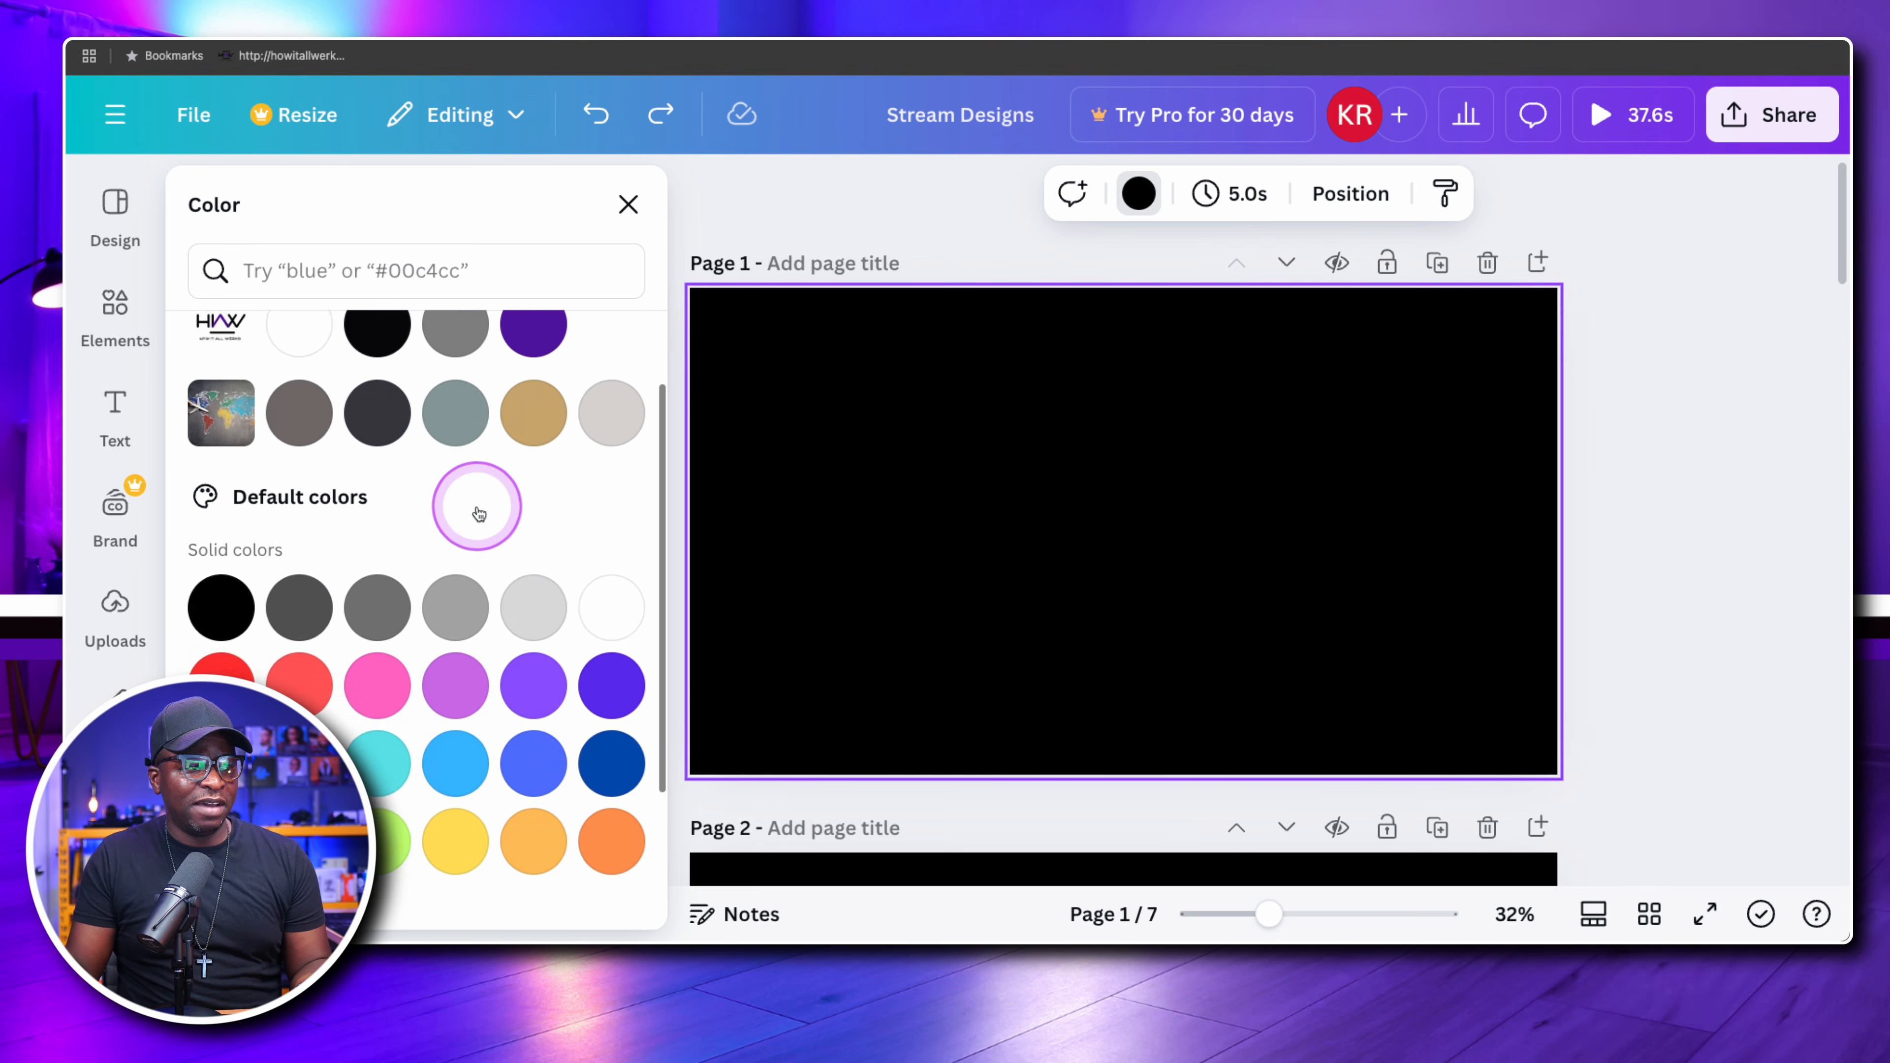
{"action": "scroll", "coordinate": [473, 507], "scroll_direction": "up", "scroll_amount": 3}
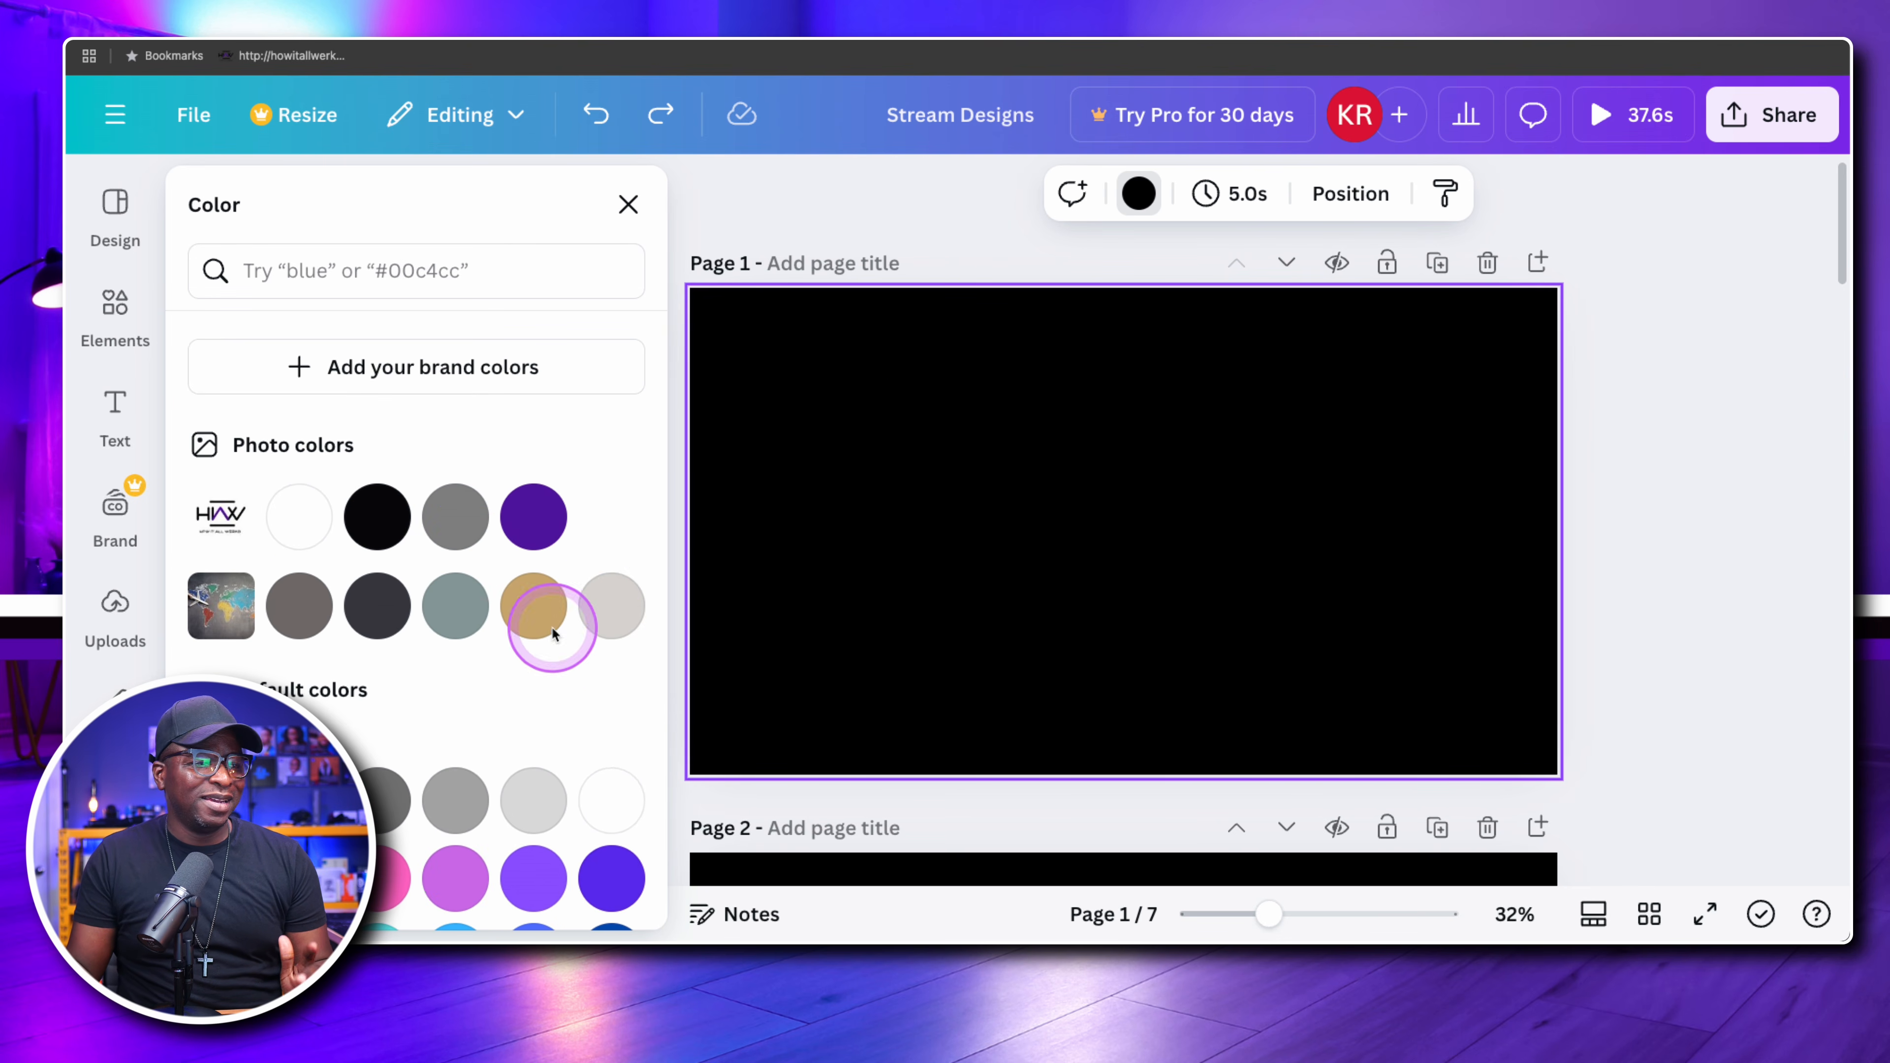
{"action": "scroll", "coordinate": [431, 569], "scroll_direction": "down", "scroll_amount": 6}
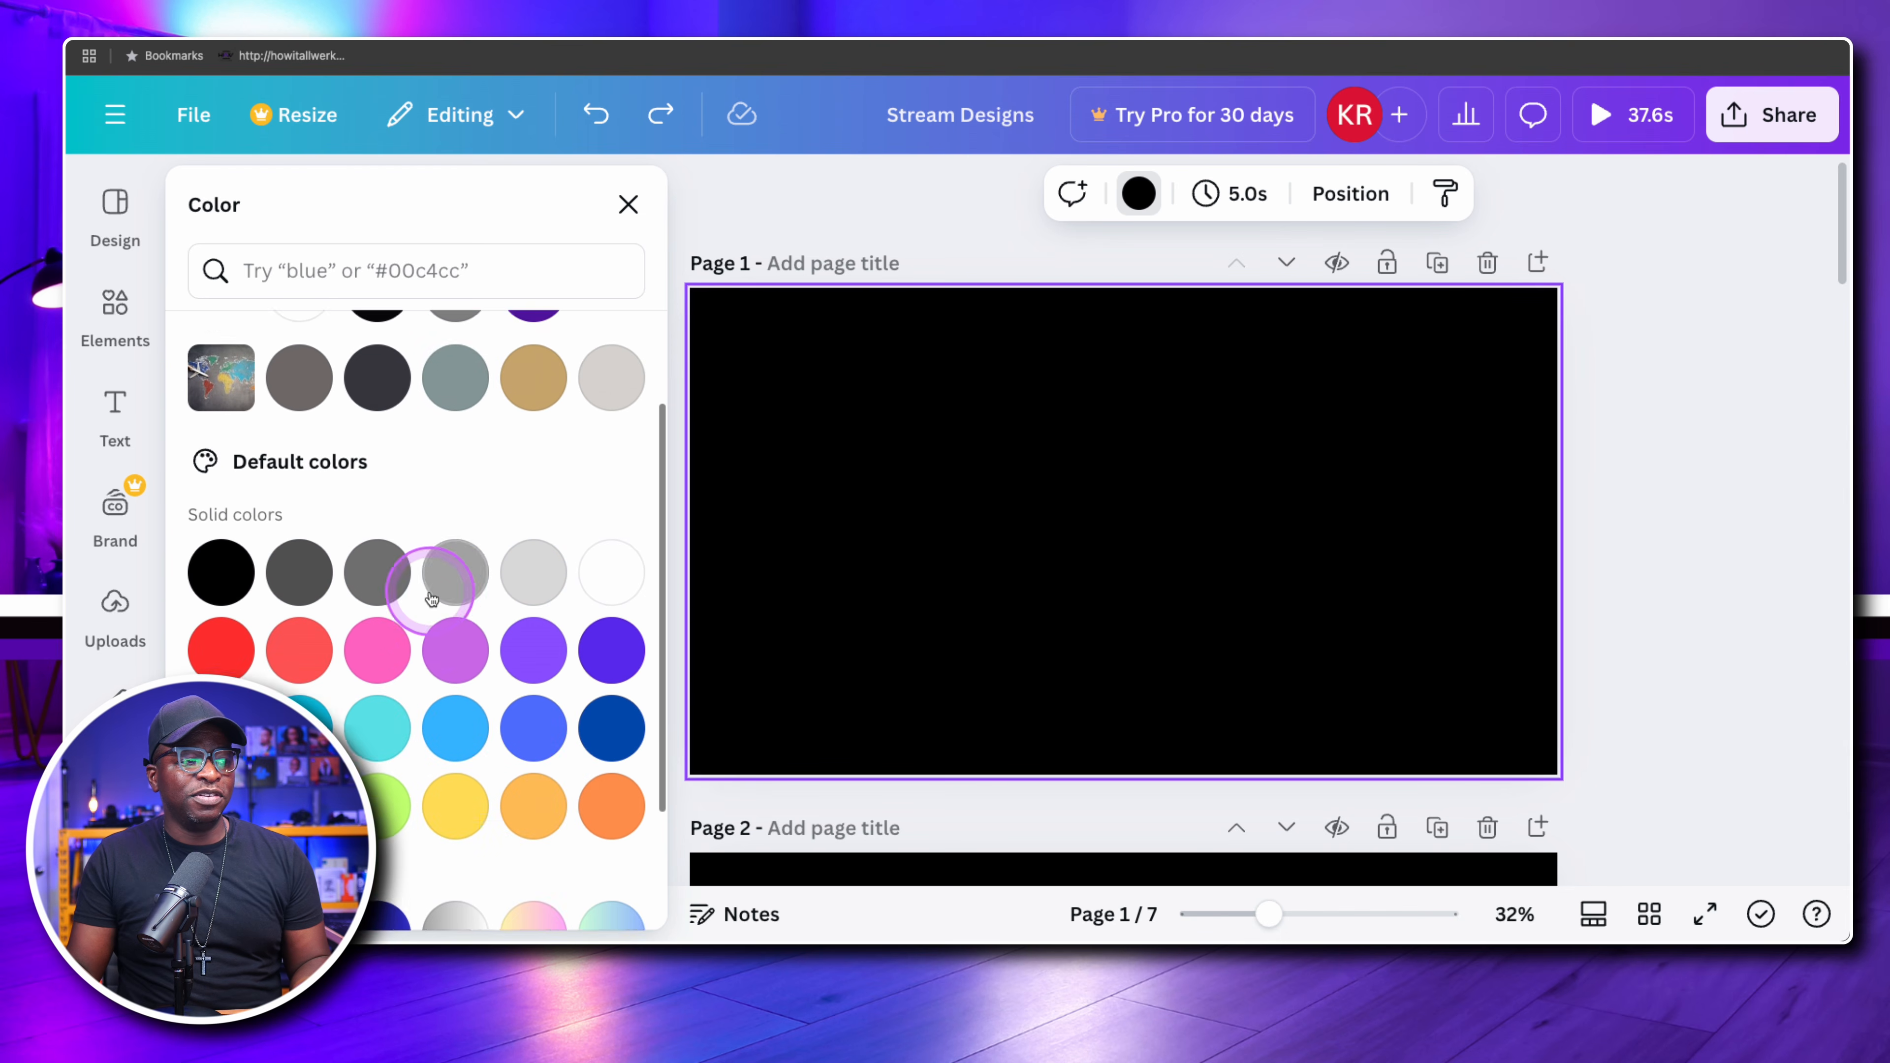
{"action": "scroll", "coordinate": [446, 581], "scroll_direction": "up", "scroll_amount": 4}
{"action": "scroll", "coordinate": [446, 581], "scroll_direction": "up", "scroll_amount": 6}
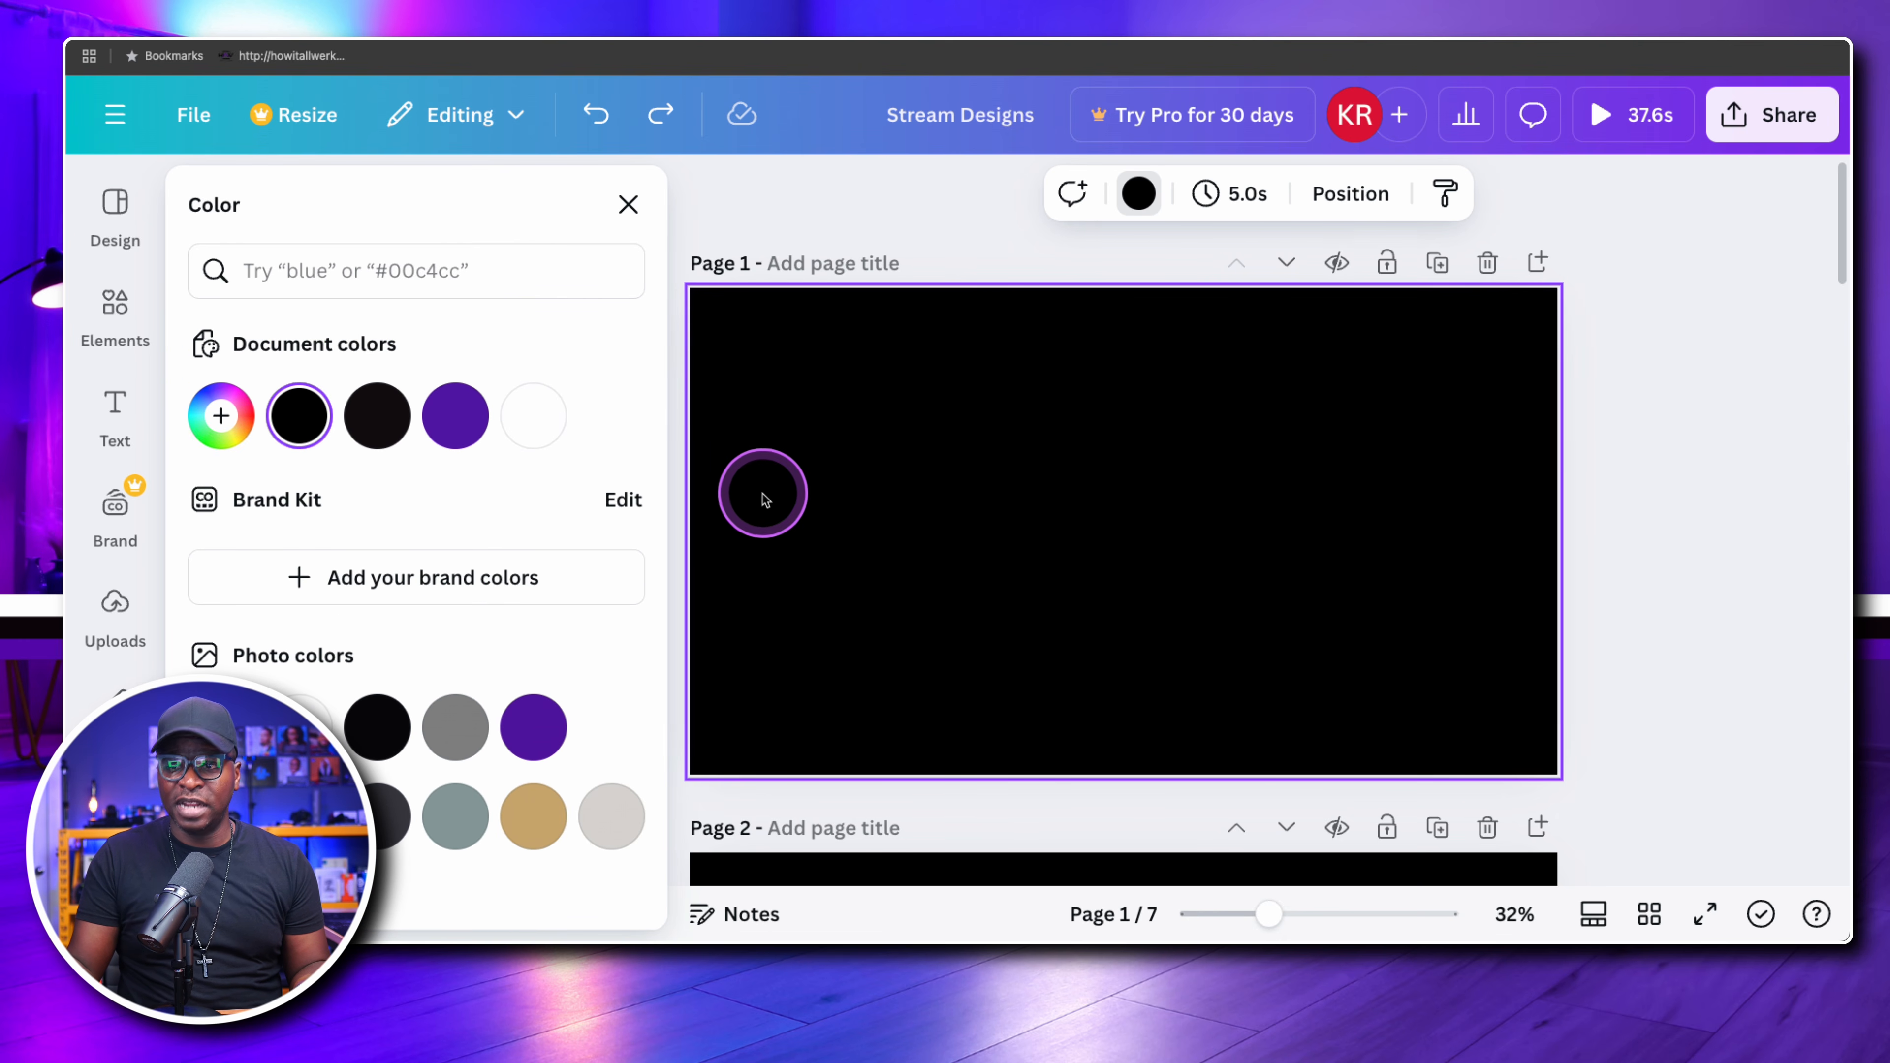
{"action": "scroll", "coordinate": [525, 484], "scroll_direction": "down", "scroll_amount": 4}
{"action": "scroll", "coordinate": [531, 493], "scroll_direction": "up", "scroll_amount": 3}
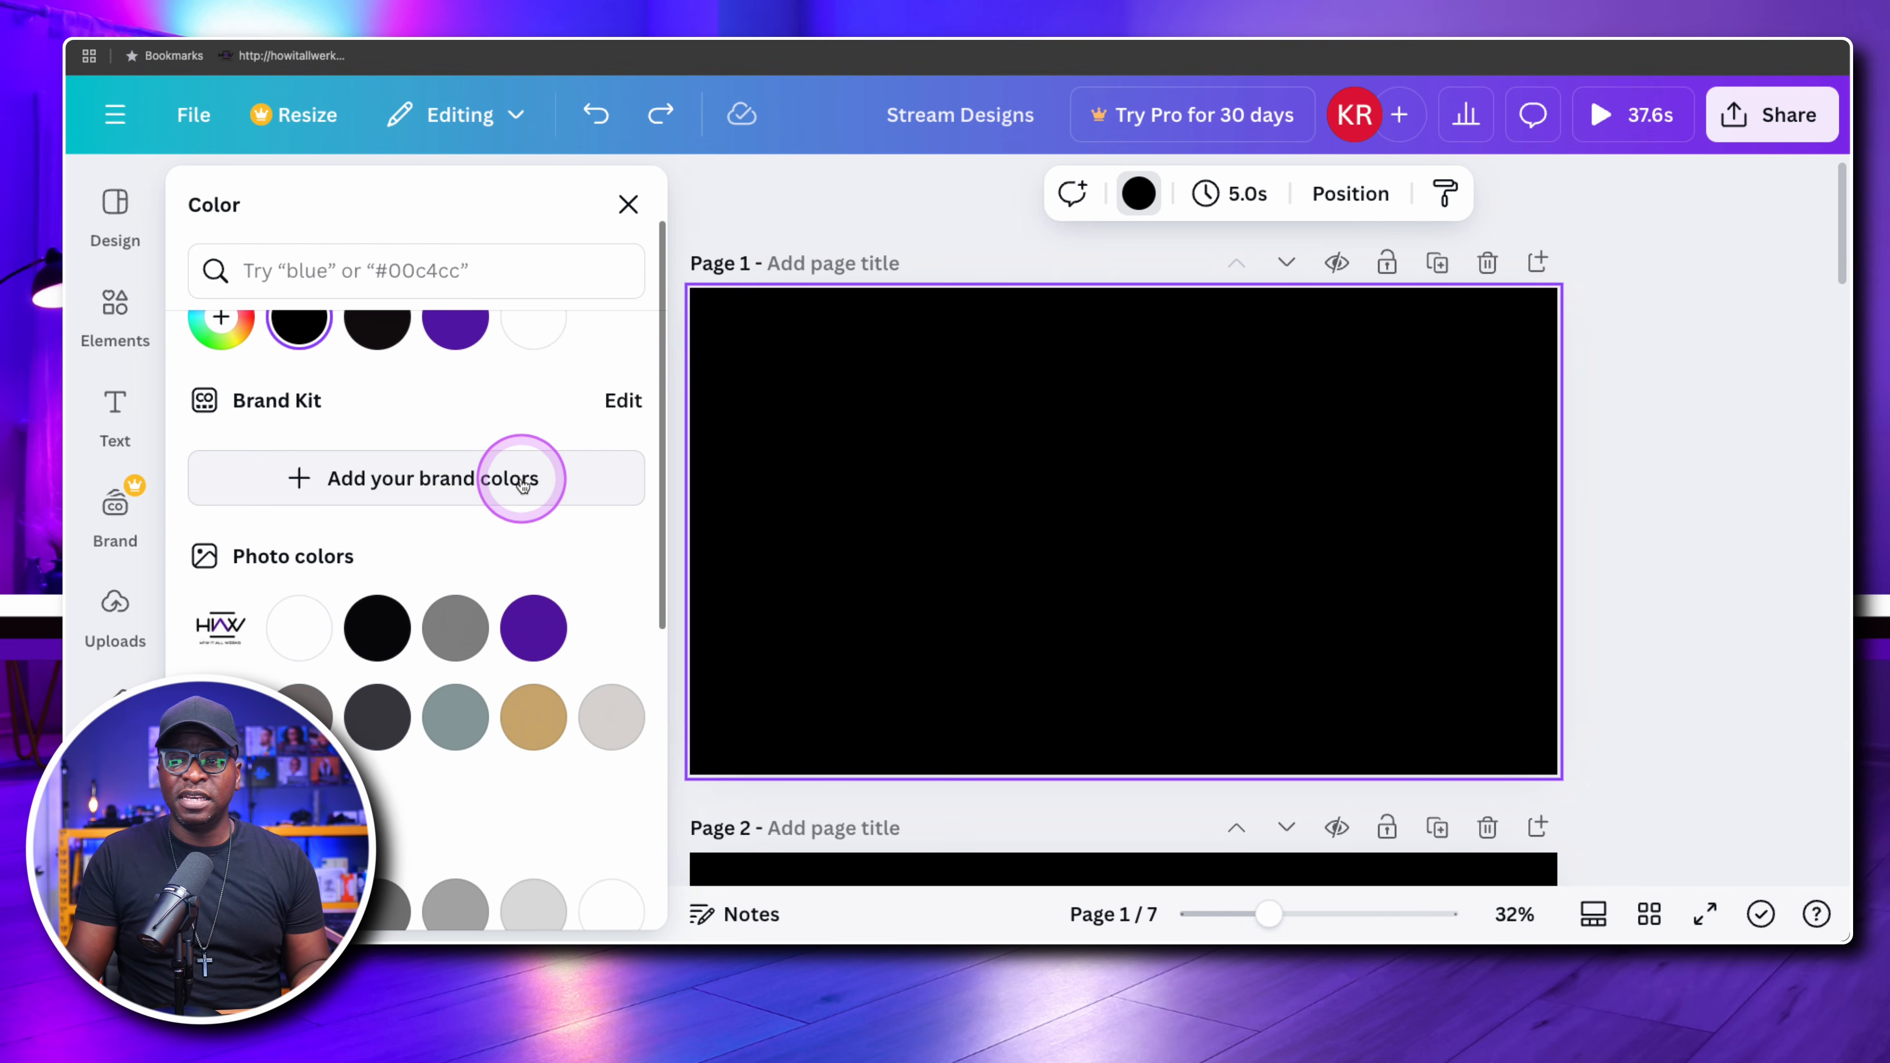
{"action": "left_click", "coordinate": [1659, 448]}
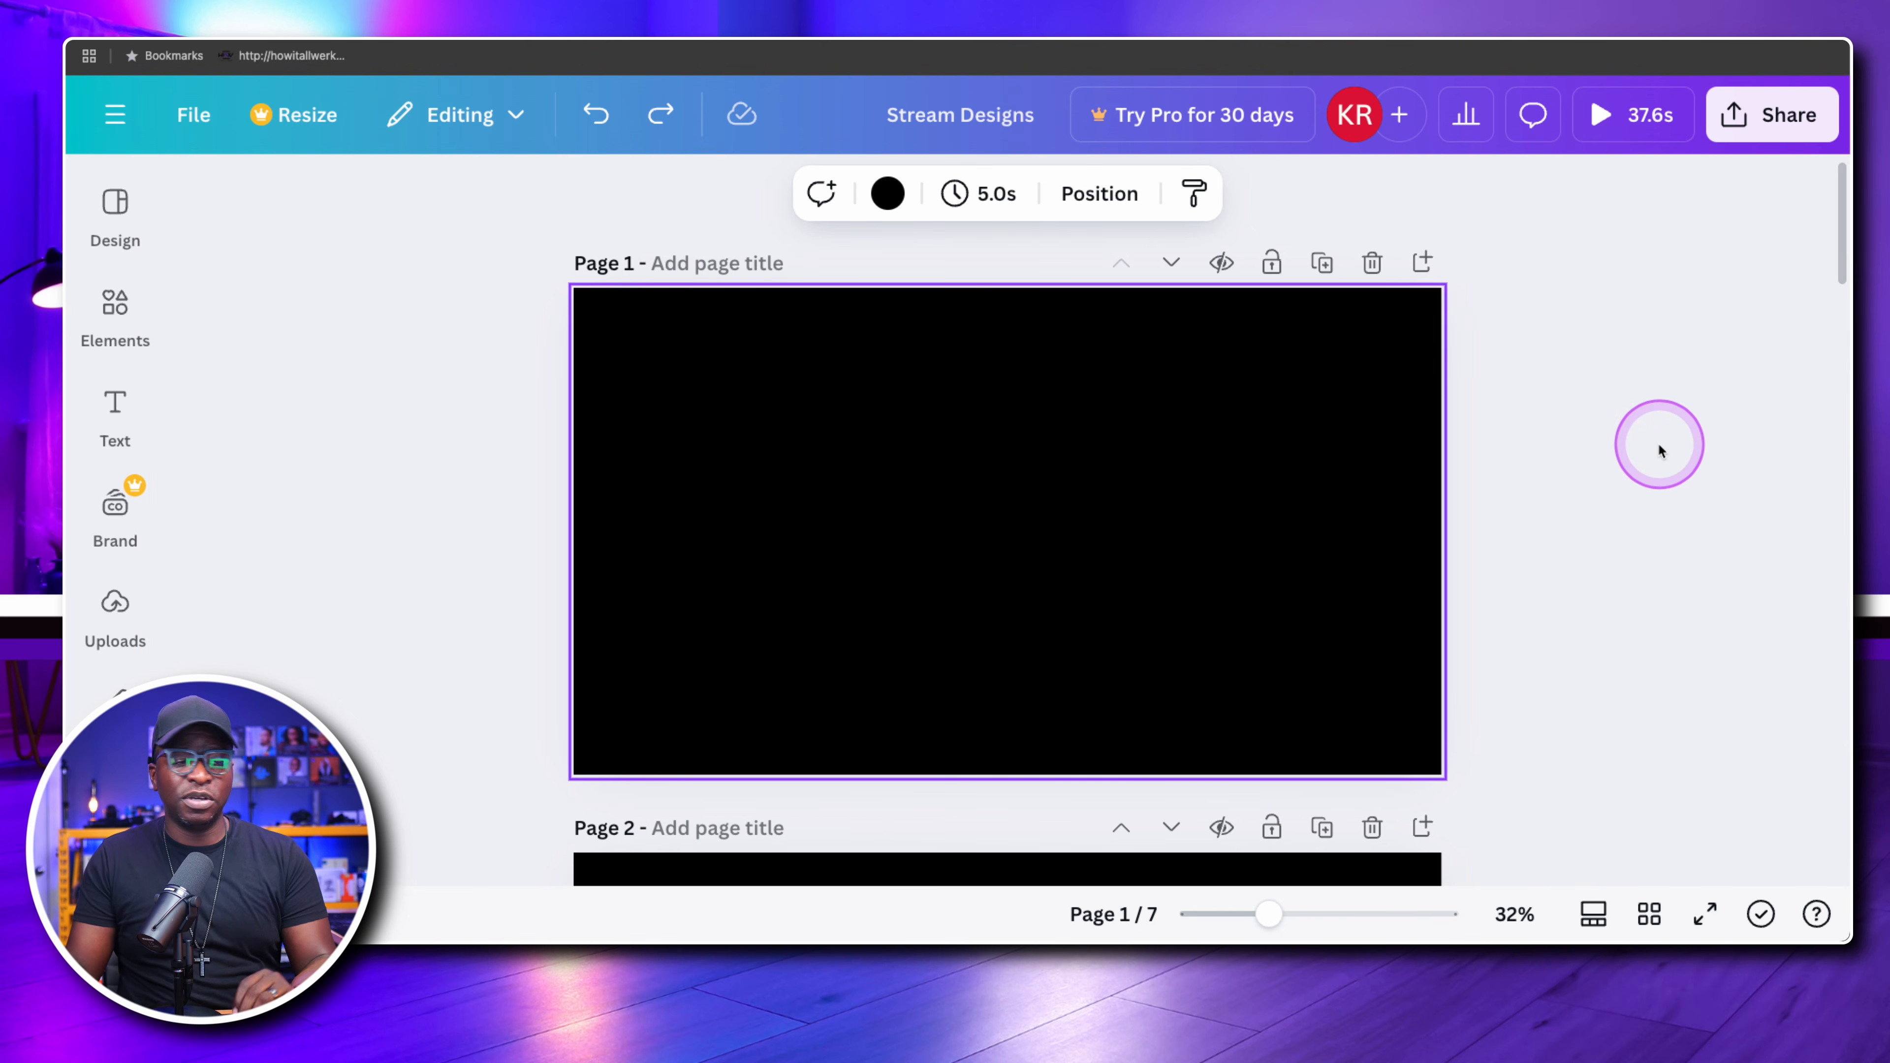
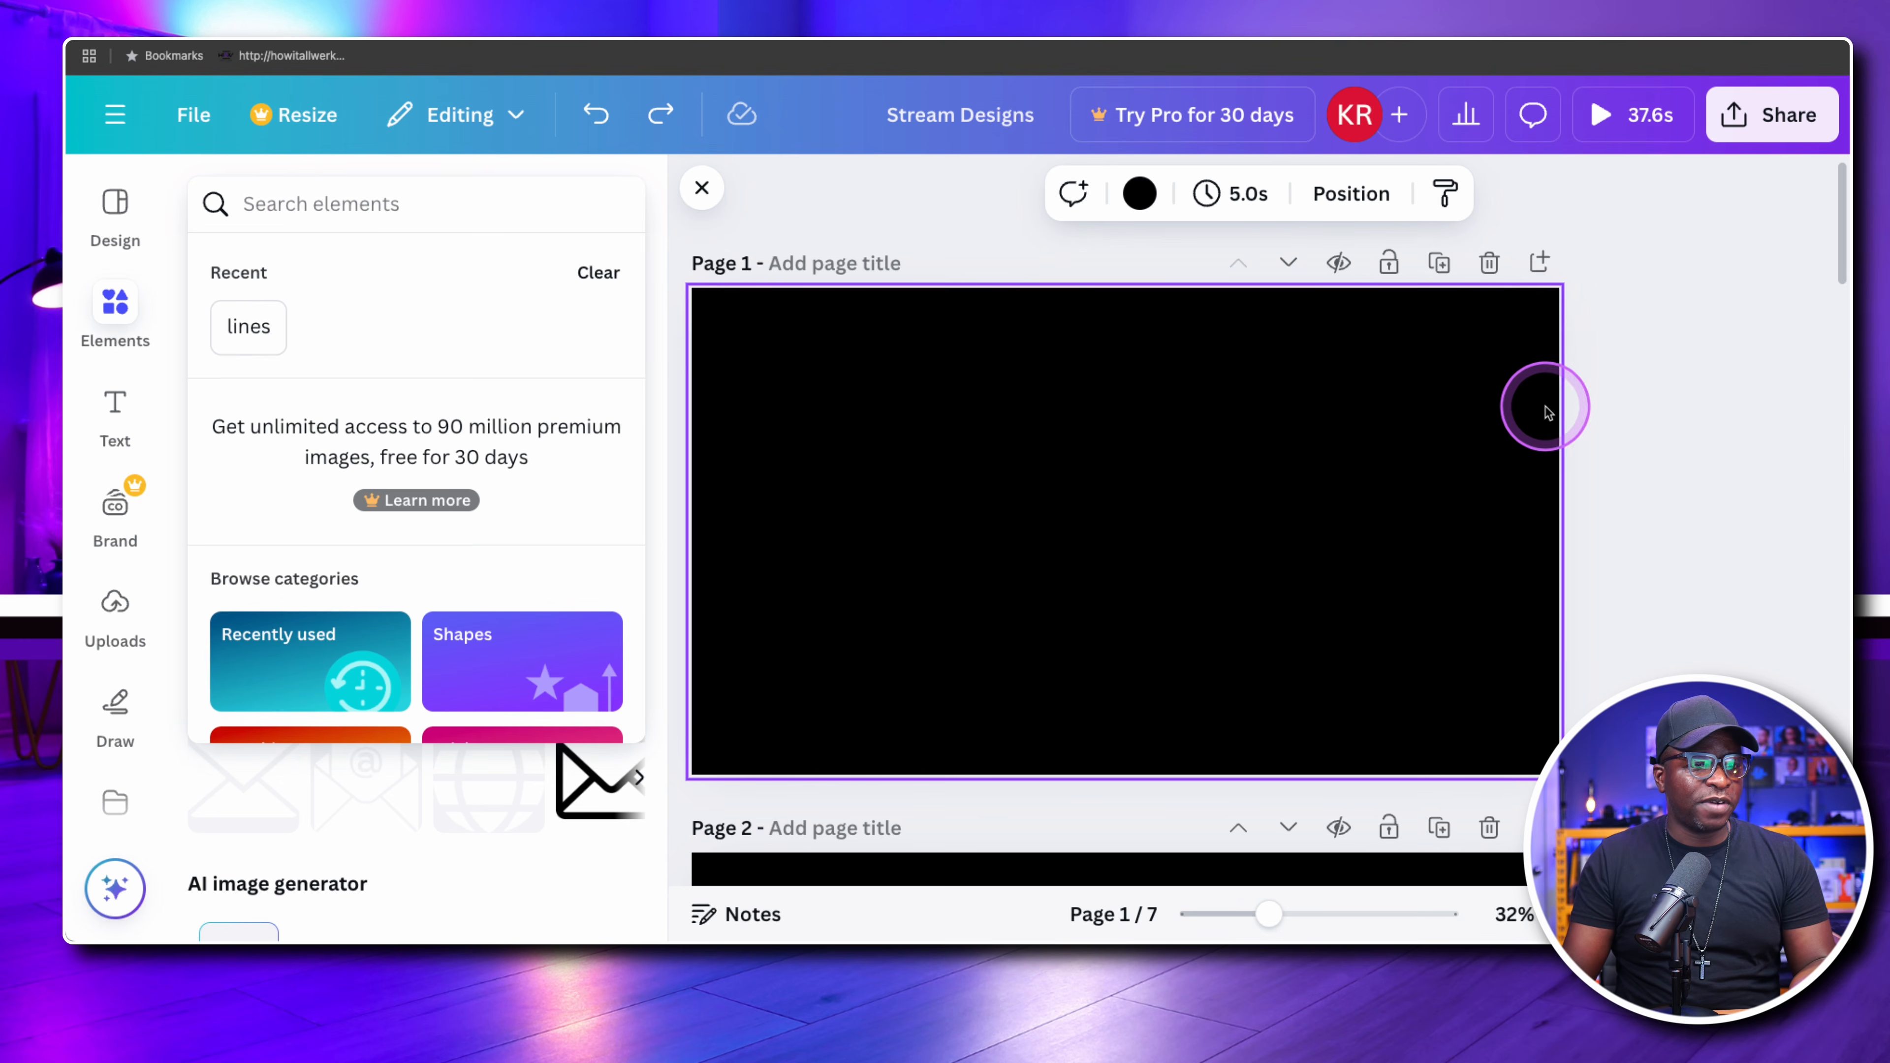
Copy the purple horizontal line from page 2 and paste it across the middle of page 1
{"action": "left_click", "coordinate": [1599, 476]}
{"action": "scroll", "coordinate": [1599, 491], "scroll_direction": "down", "scroll_amount": 5}
{"action": "left_click", "coordinate": [1254, 492]}
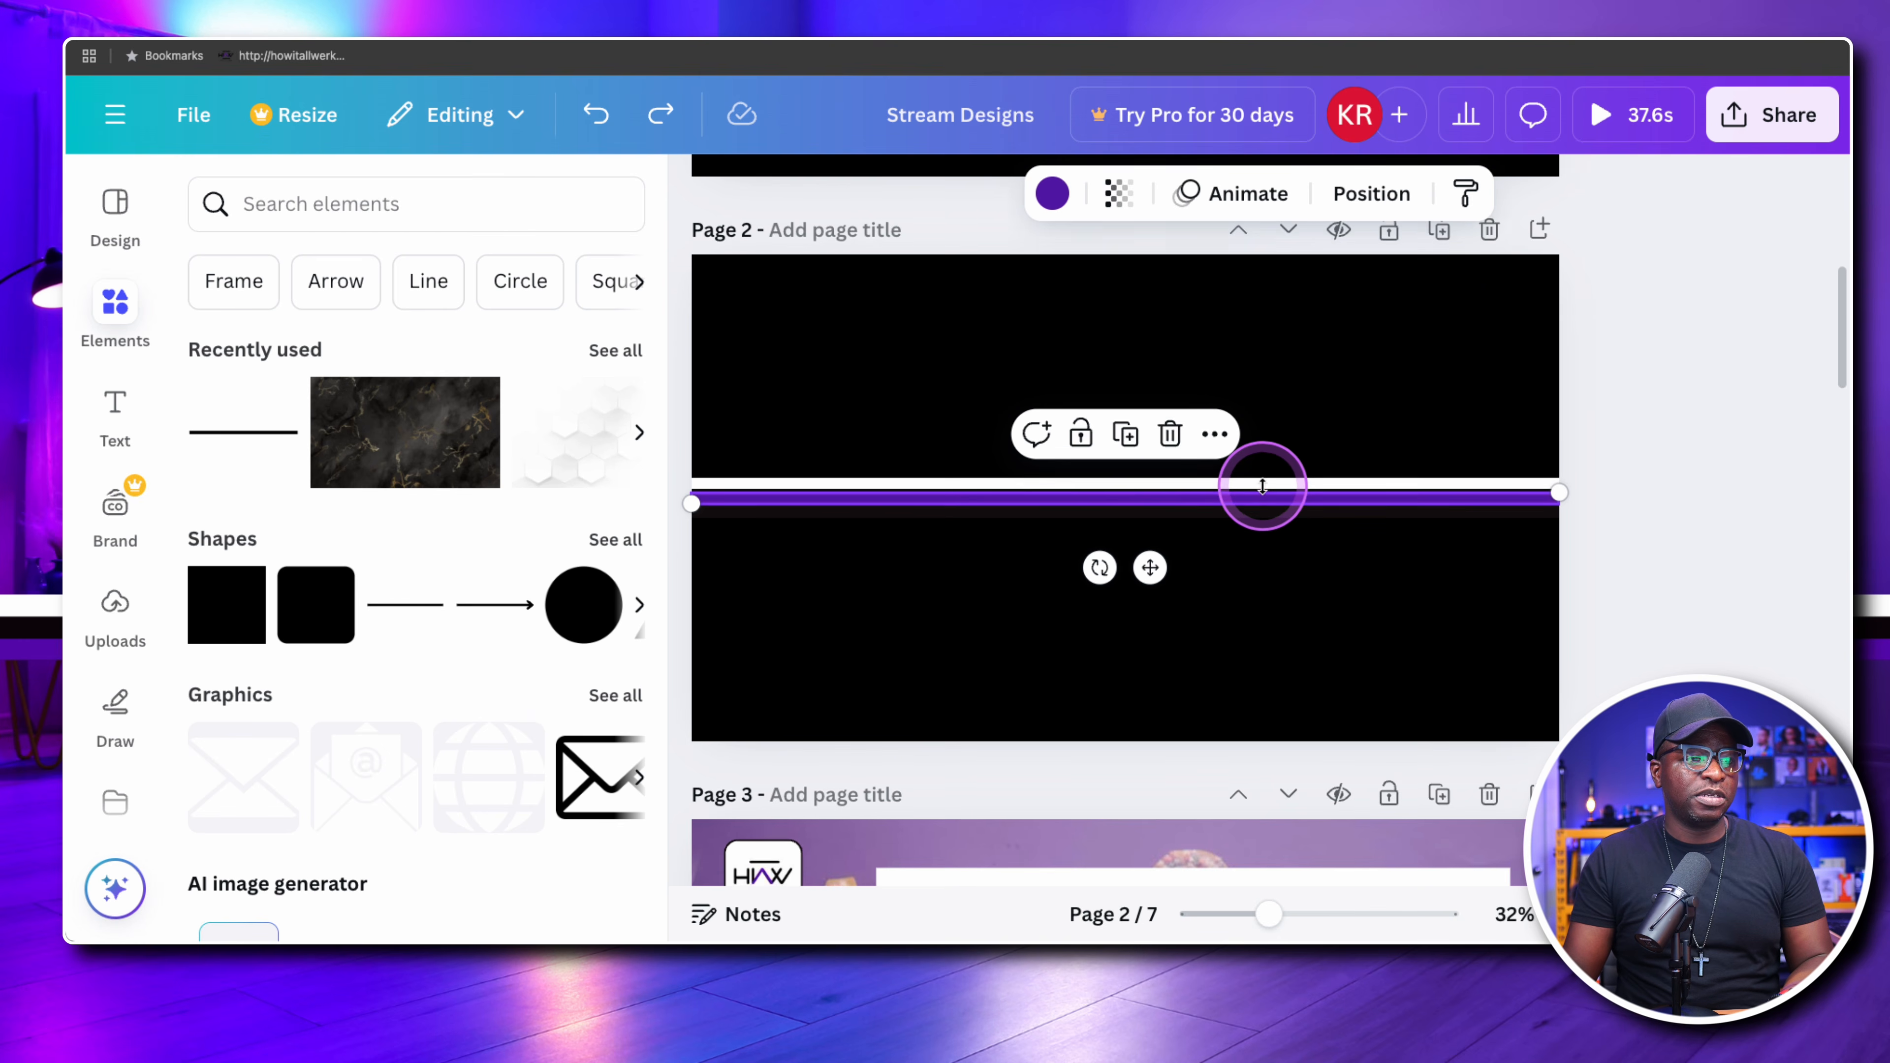
{"action": "scroll", "coordinate": [1276, 462], "scroll_direction": "up", "scroll_amount": 1}
{"action": "left_click", "coordinate": [1226, 422]}
{"action": "scroll", "coordinate": [1223, 426], "scroll_direction": "up", "scroll_amount": 6}
{"action": "key", "text": "super+v"}
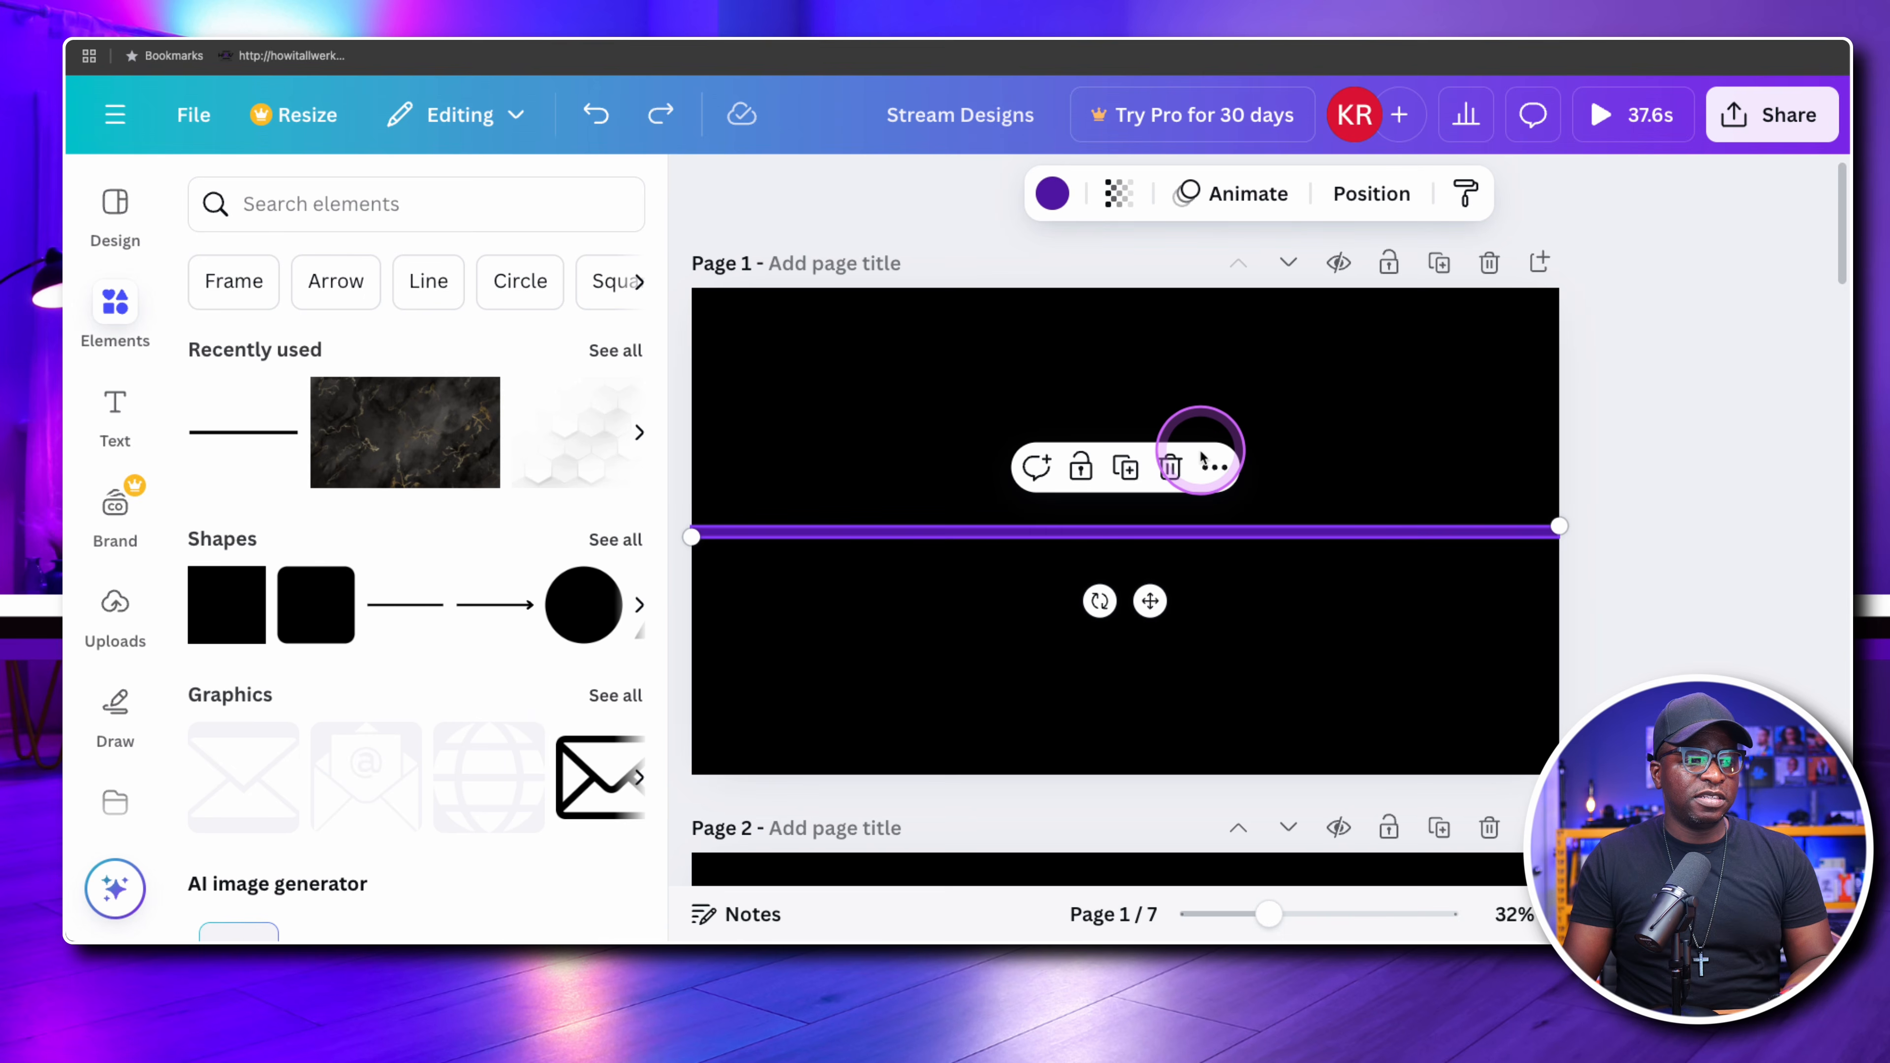
{"action": "left_click", "coordinate": [962, 415]}
{"action": "left_click", "coordinate": [1049, 535]}
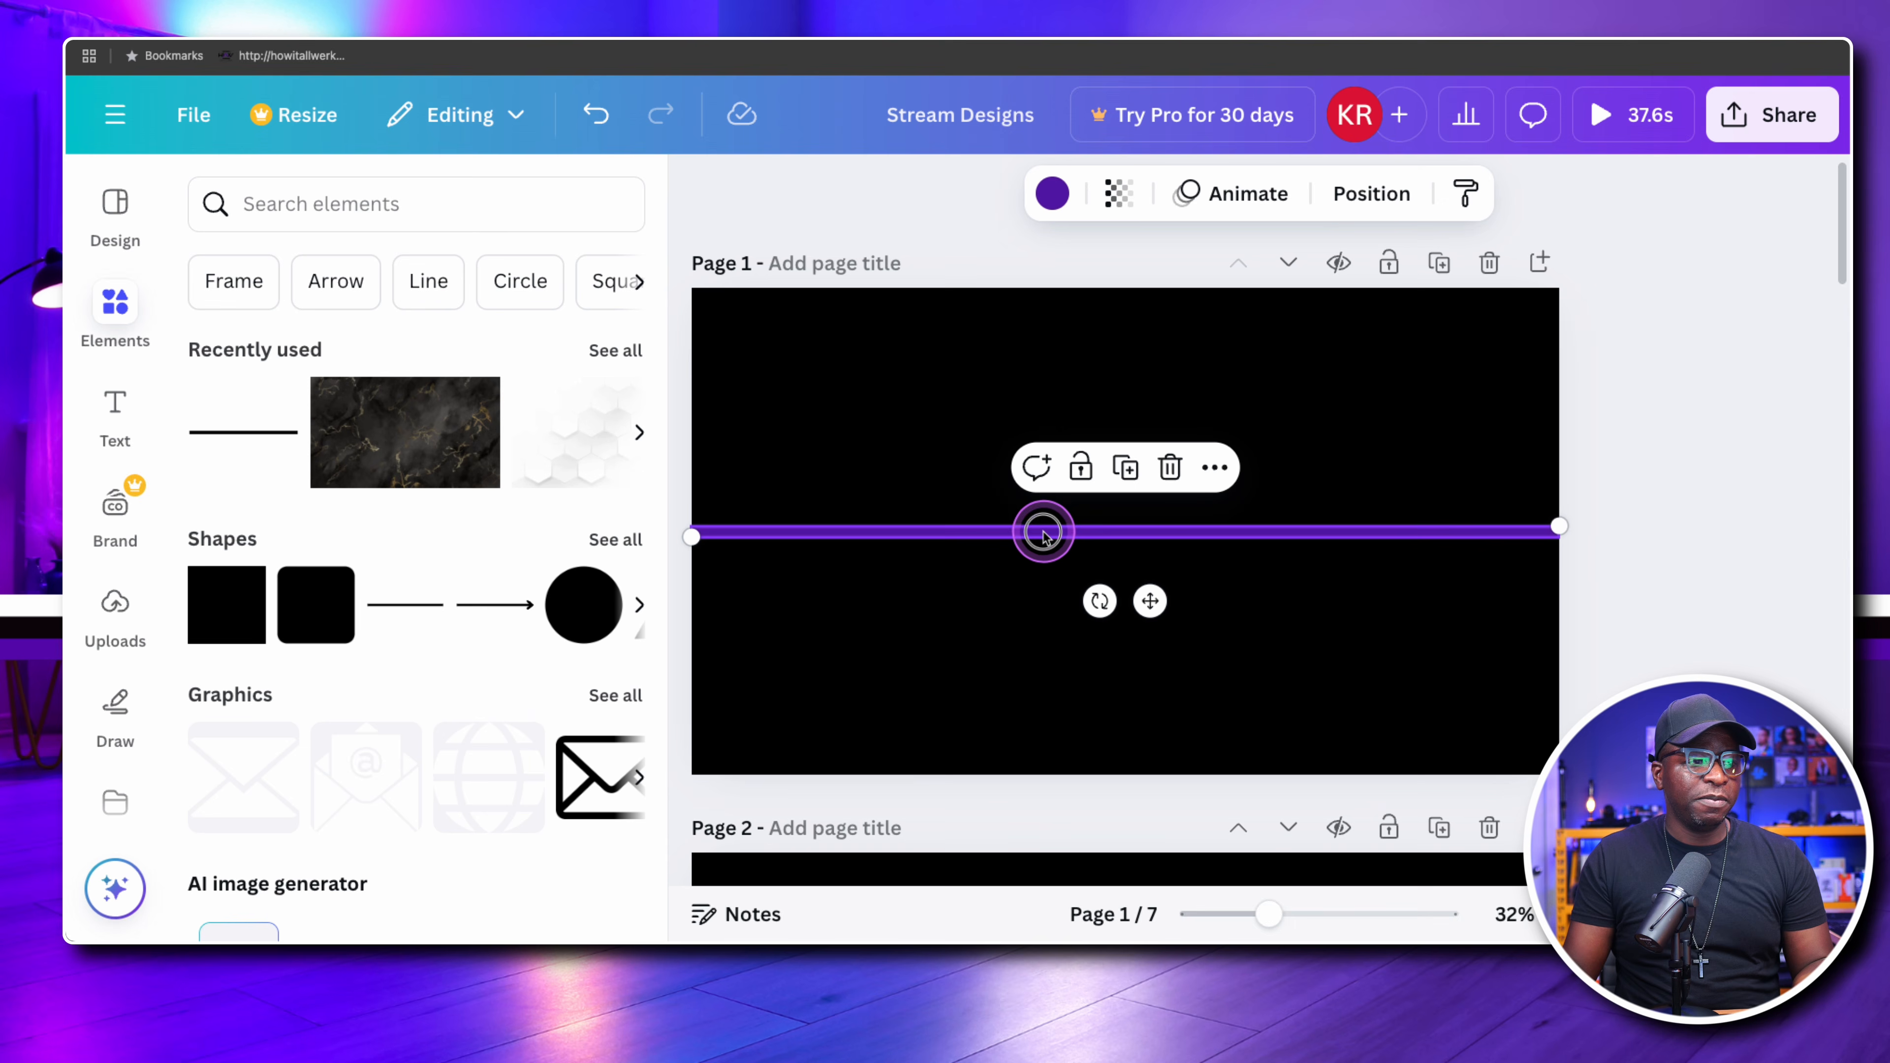
Duplicate the purple line on page 1, place the copy just below the original and colour it white
{"action": "left_click", "coordinate": [1051, 193]}
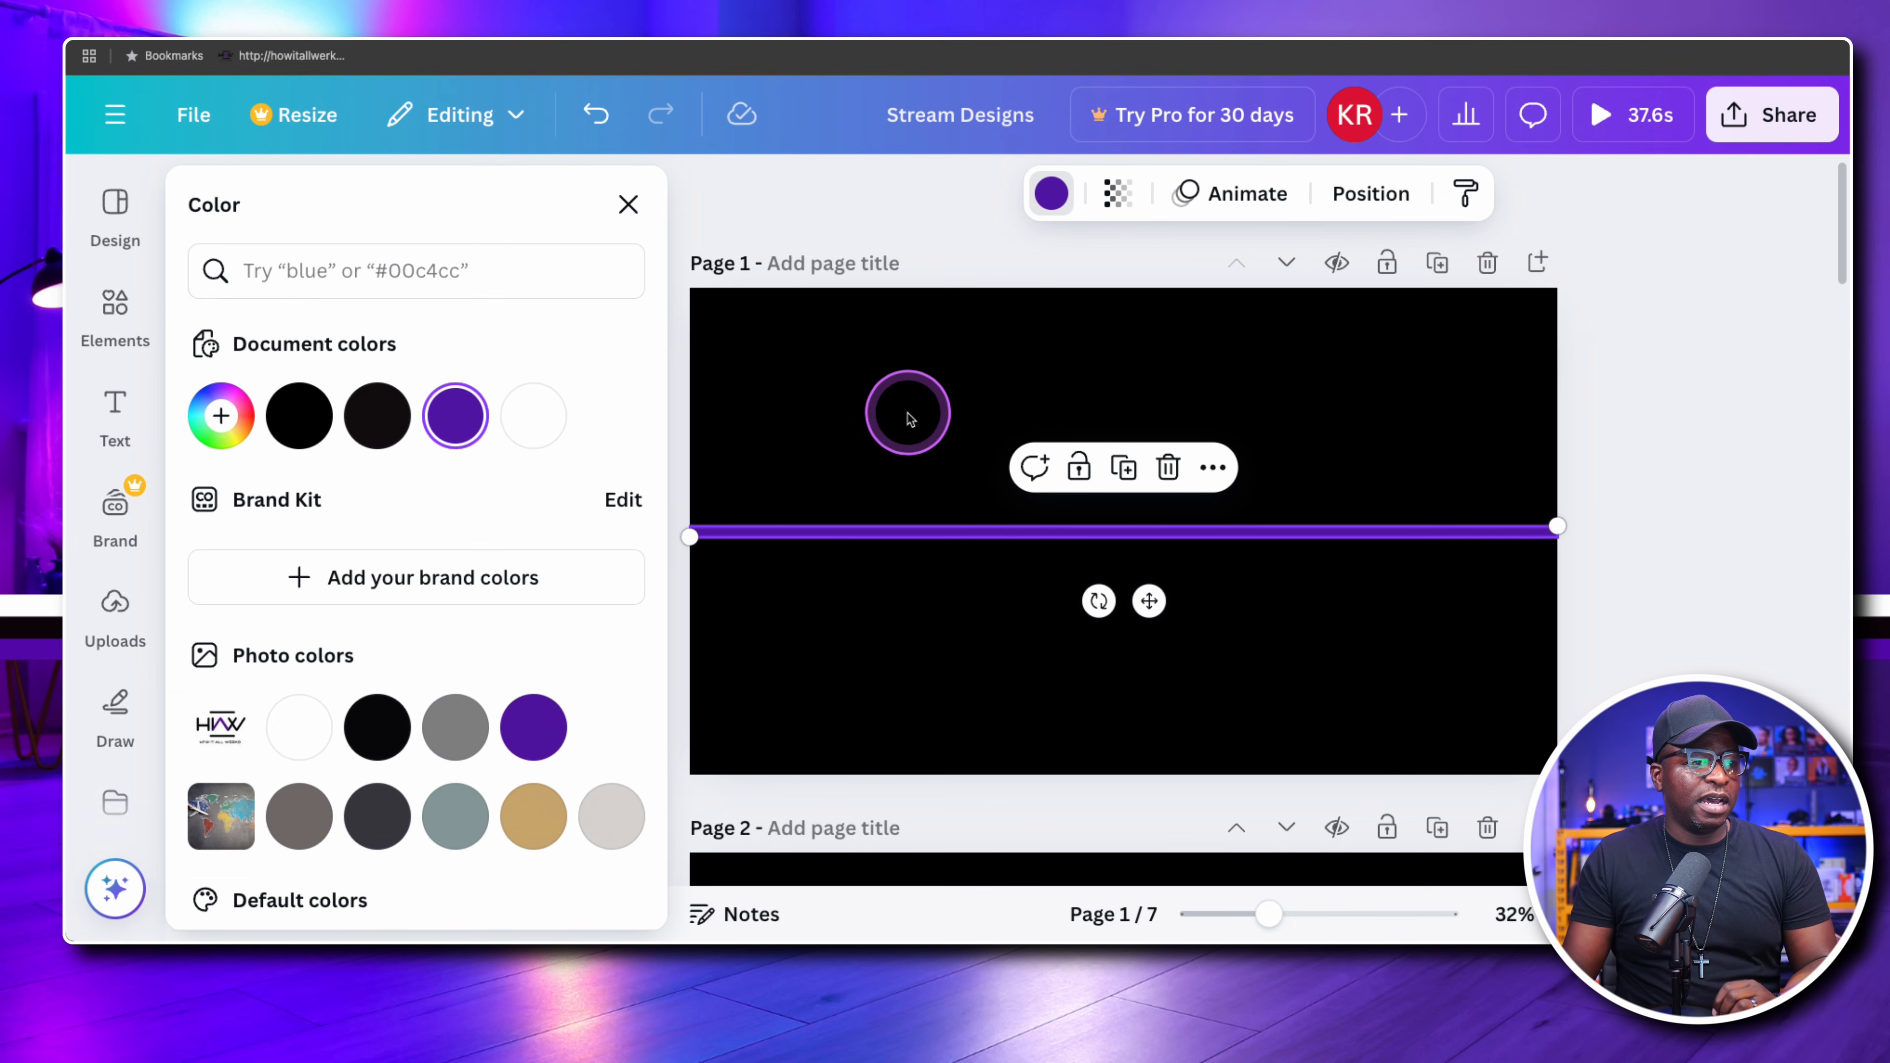
{"action": "left_click", "coordinate": [889, 452]}
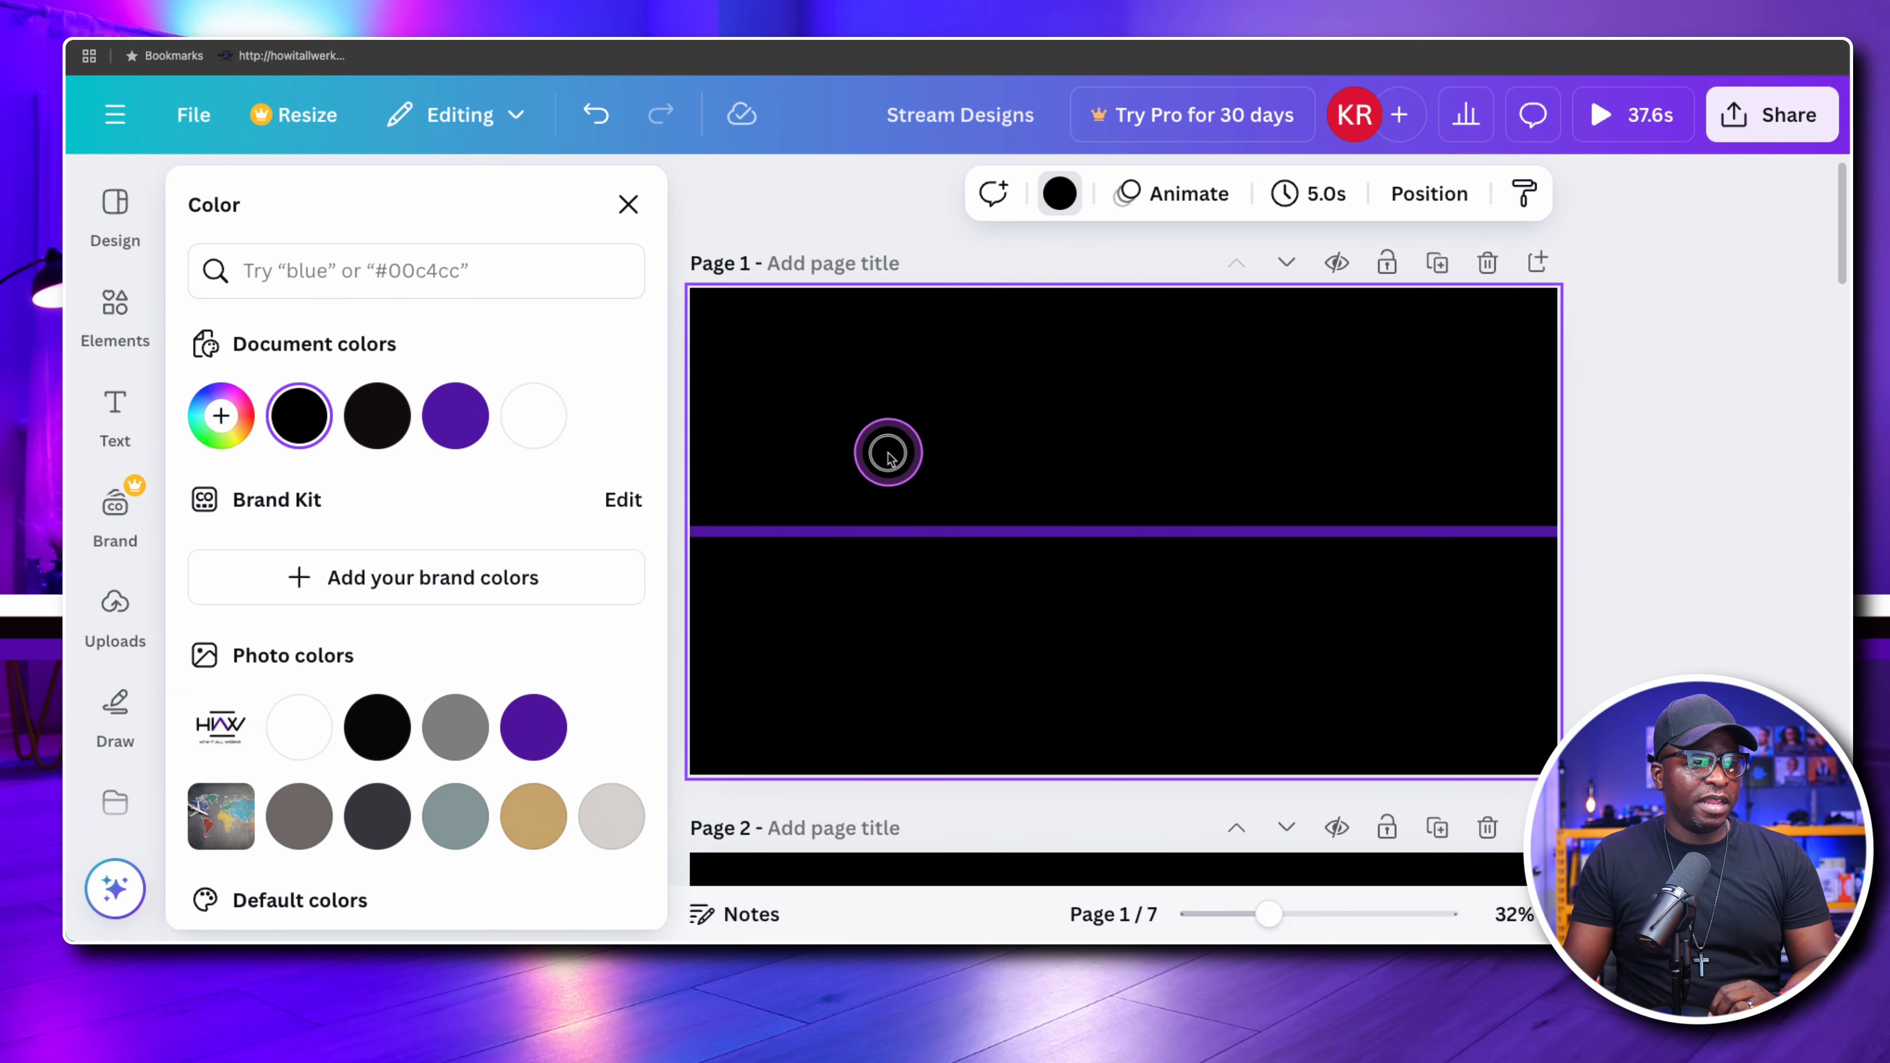
{"action": "left_click", "coordinate": [1040, 534]}
{"action": "left_click_drag", "start_coordinate": [1040, 534], "coordinate": [1041, 534]}
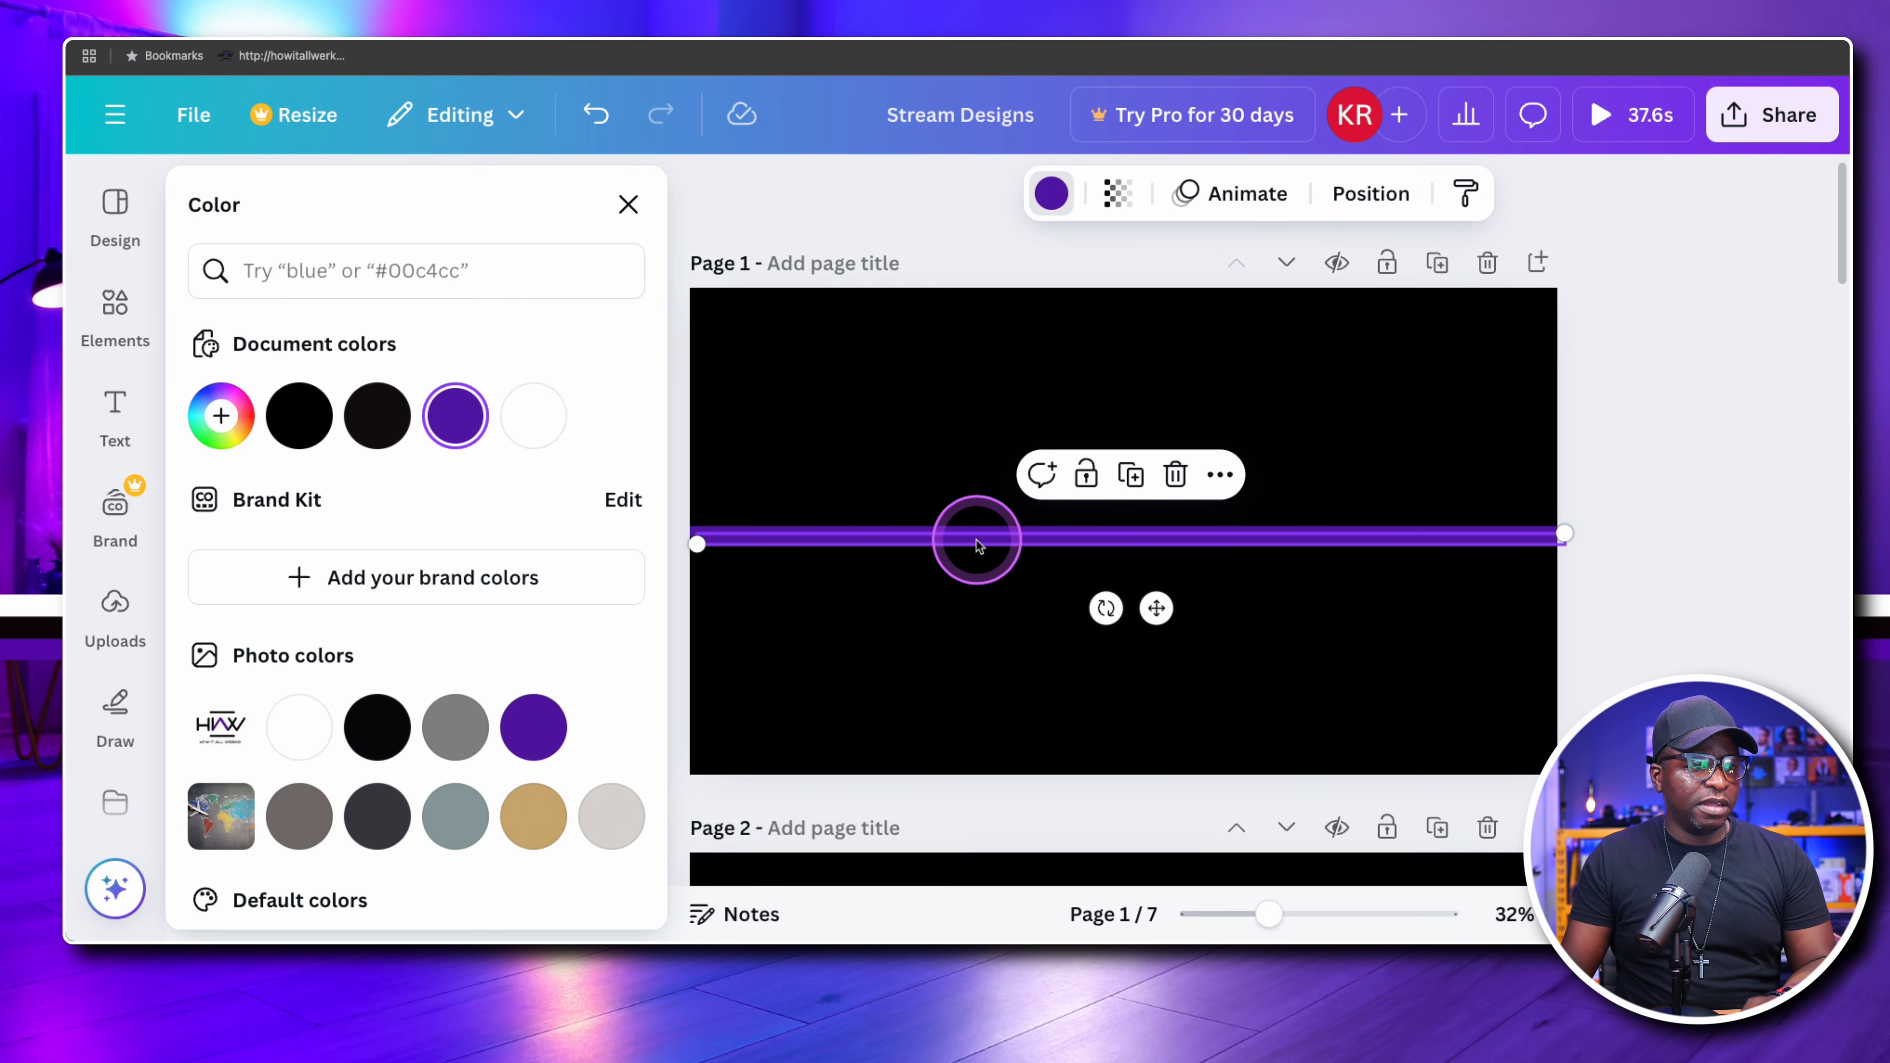
{"action": "left_click", "coordinate": [991, 572]}
{"action": "mouse_move", "coordinate": [987, 541]}
{"action": "left_mouse_down"}
{"action": "mouse_move", "coordinate": [987, 571]}
{"action": "mouse_move", "coordinate": [979, 549]}
{"action": "left_mouse_up"}
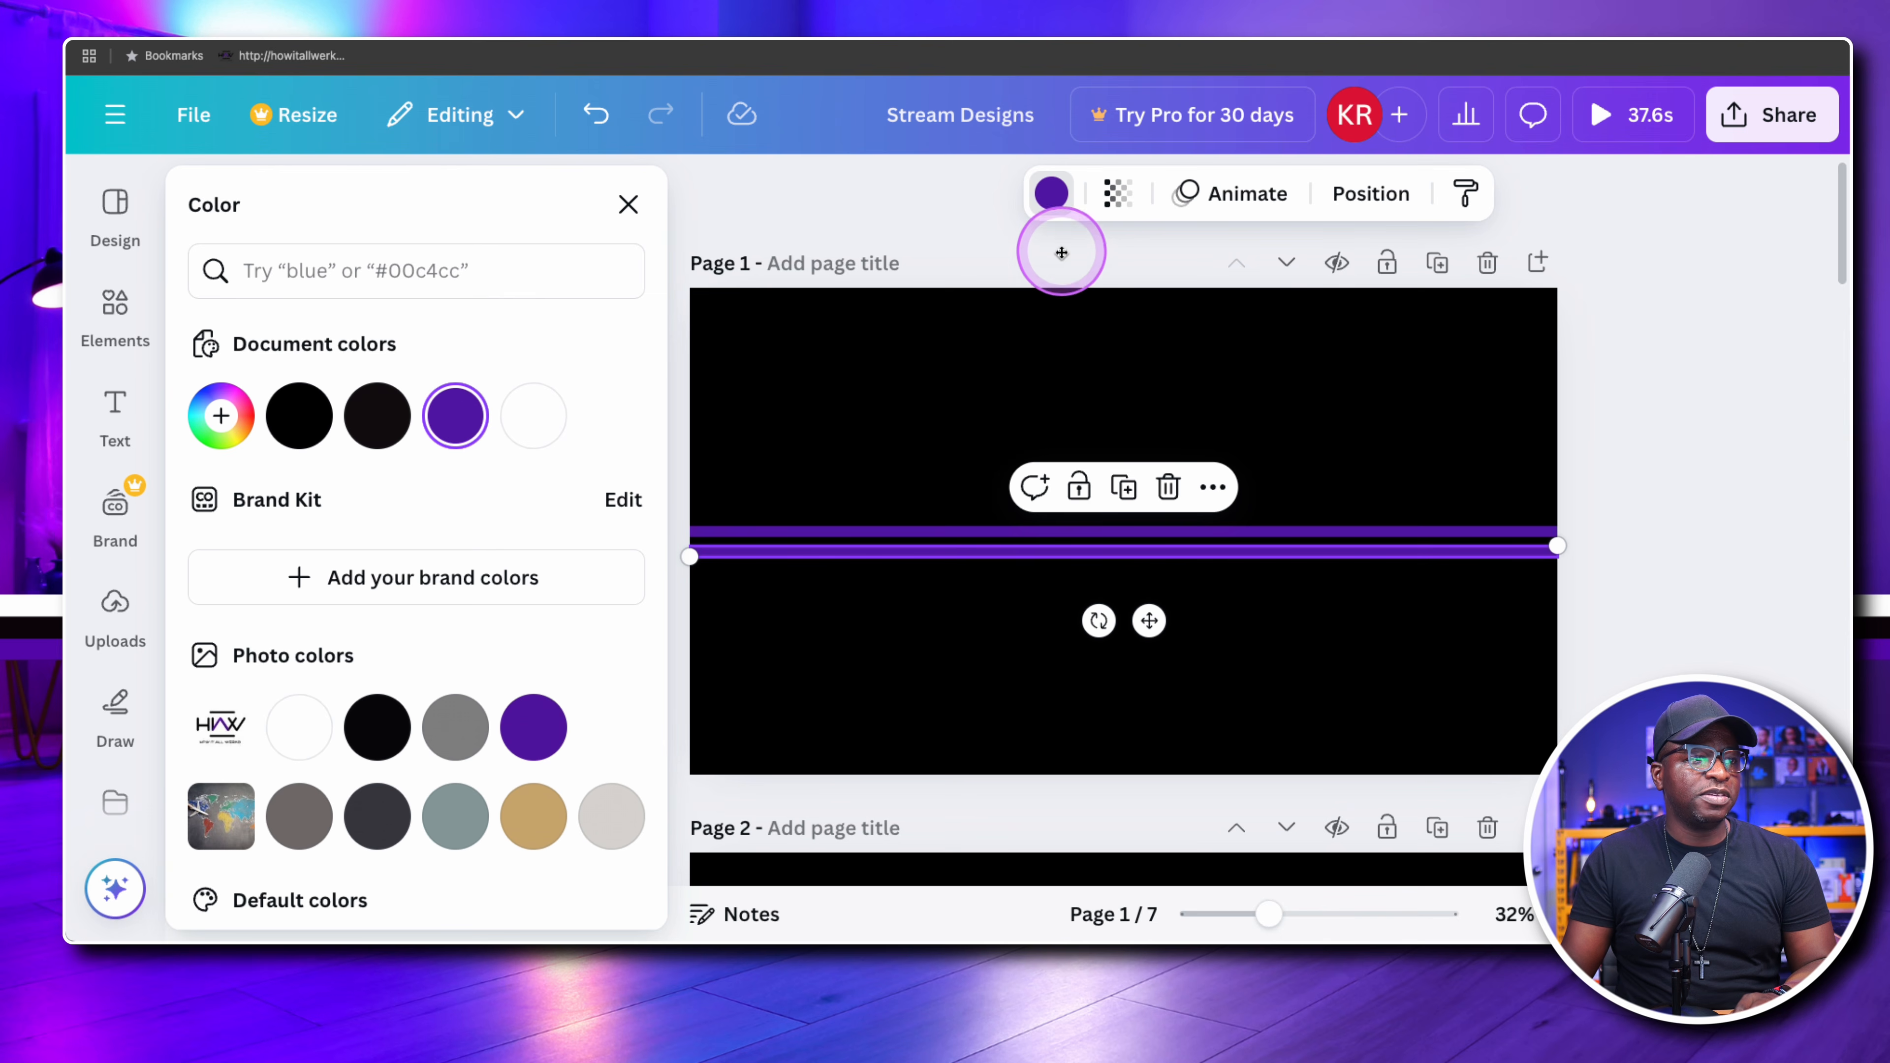
{"action": "left_click", "coordinate": [534, 411]}
{"action": "left_click", "coordinate": [977, 420]}
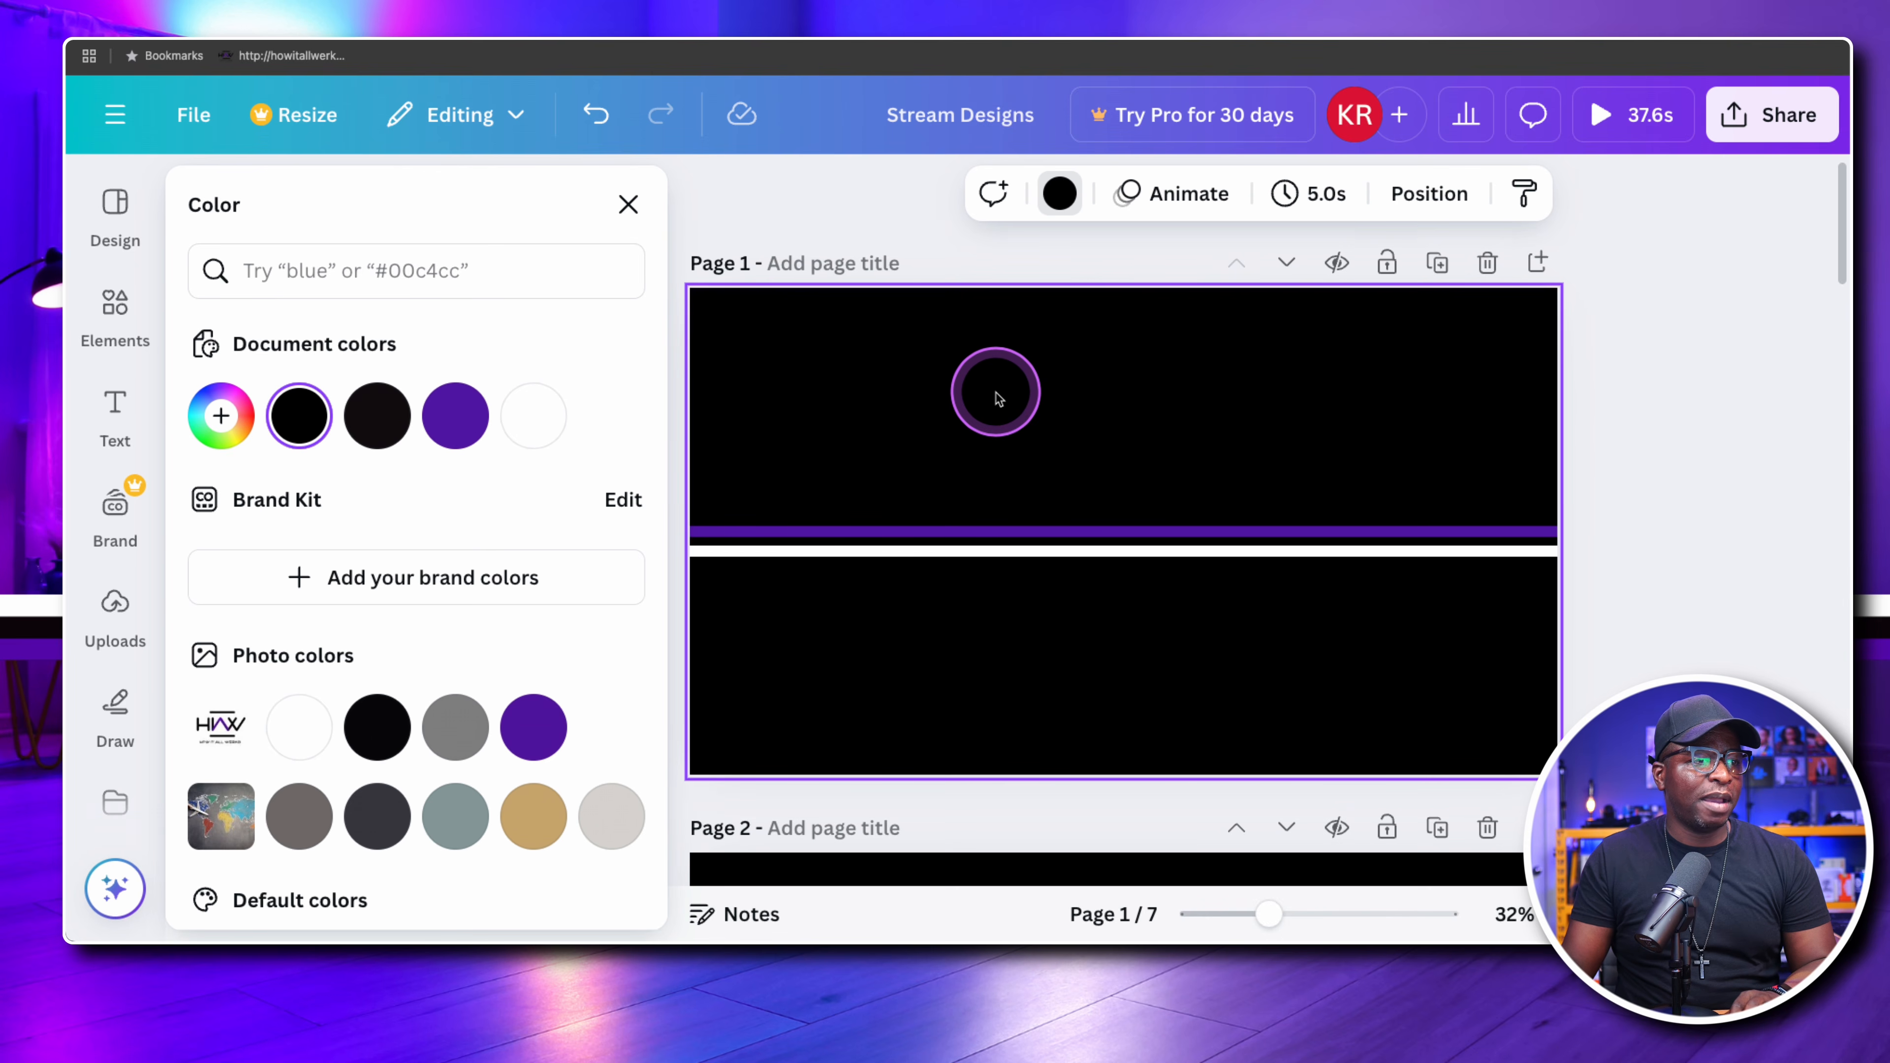
Duplicate the white line, place the copy just above the purple line with equal spacing, and colour it near-black
{"action": "left_click", "coordinate": [979, 551]}
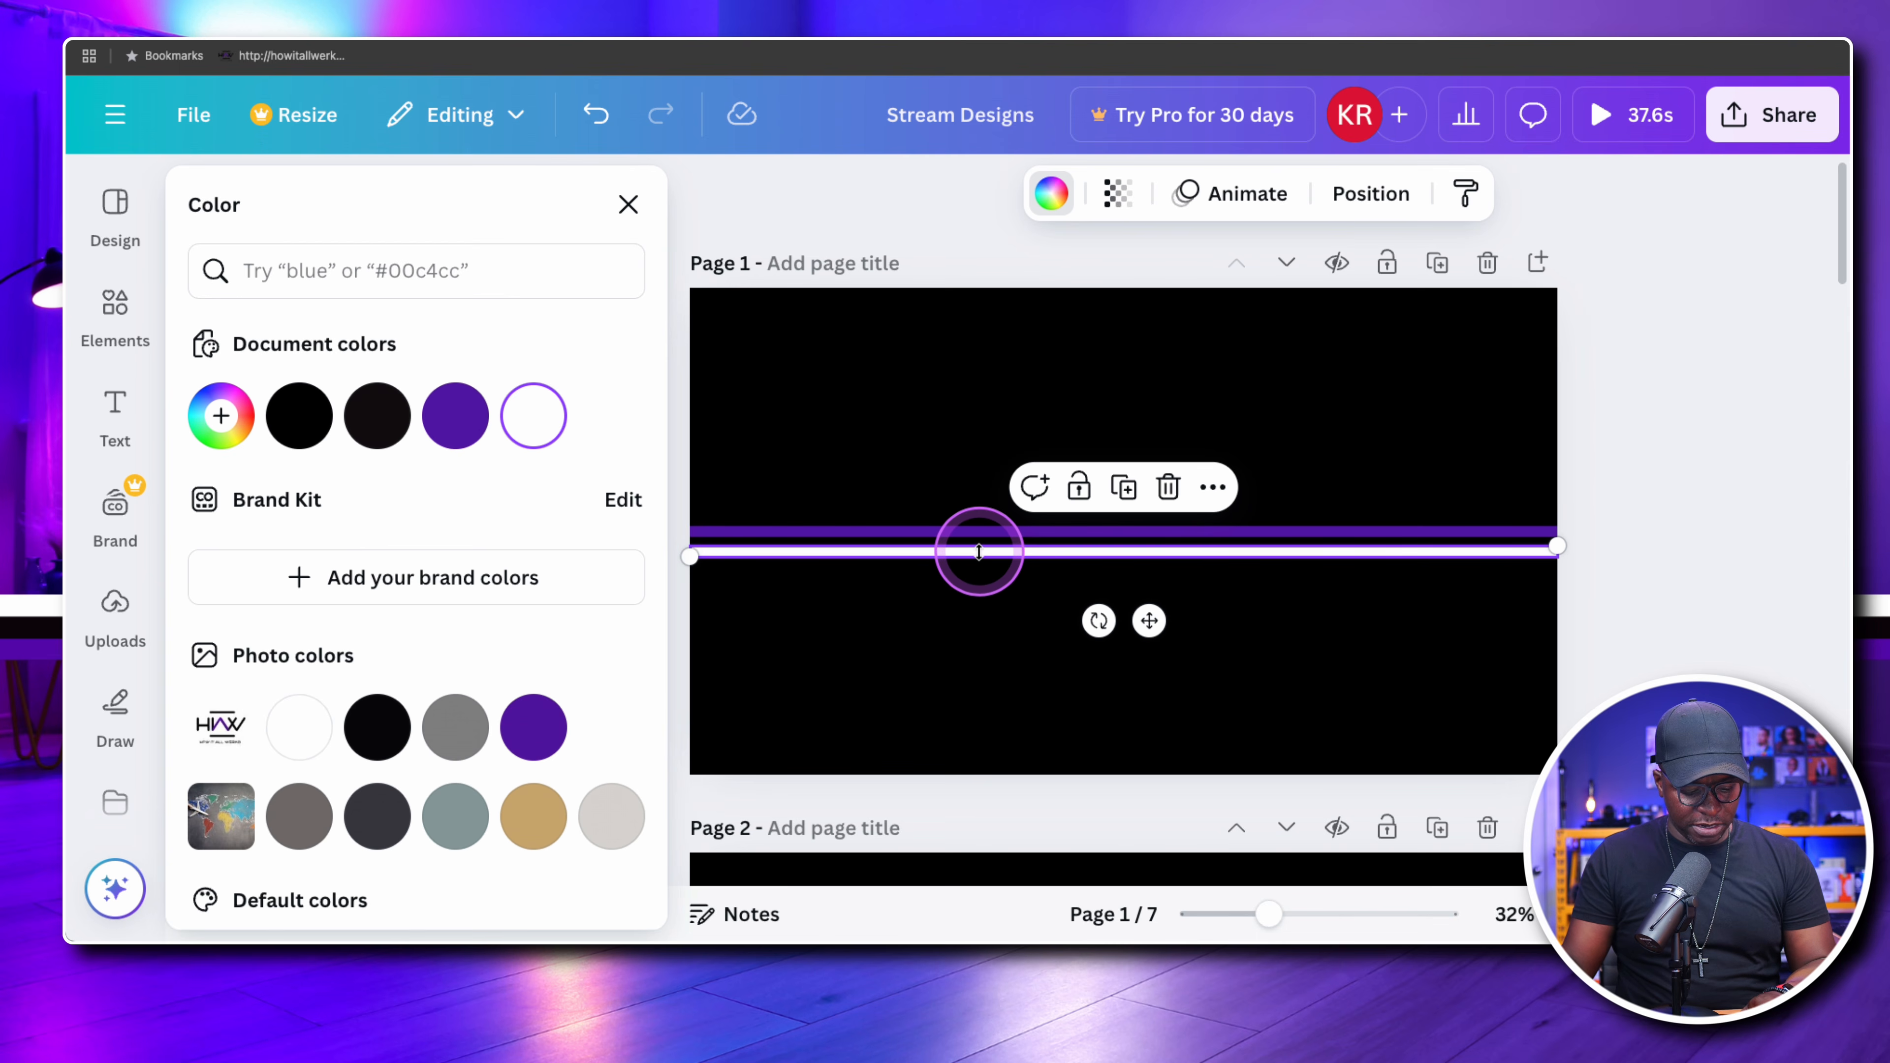
{"action": "mouse_move", "coordinate": [979, 551]}
{"action": "left_mouse_down"}
{"action": "mouse_move", "coordinate": [973, 566]}
{"action": "mouse_move", "coordinate": [980, 515]}
{"action": "left_mouse_up"}
{"action": "left_click", "coordinate": [981, 564]}
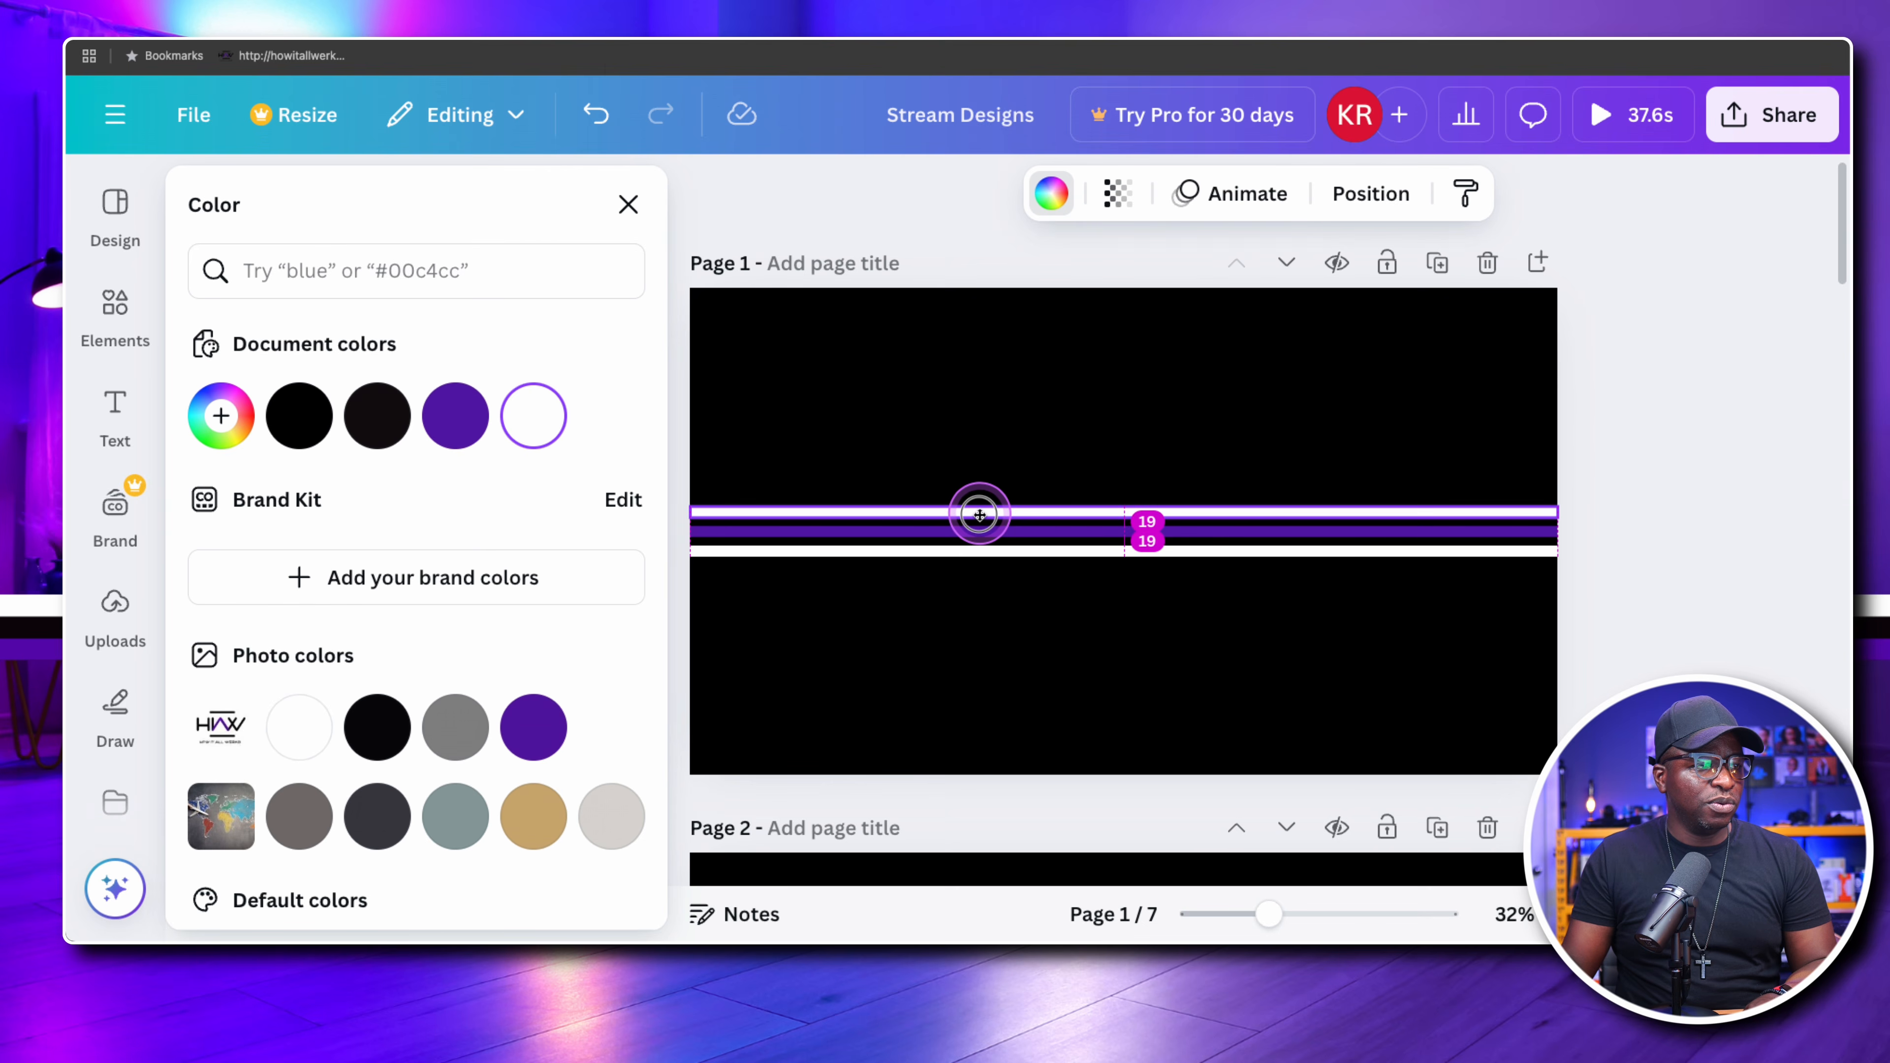
{"action": "left_click", "coordinate": [377, 415]}
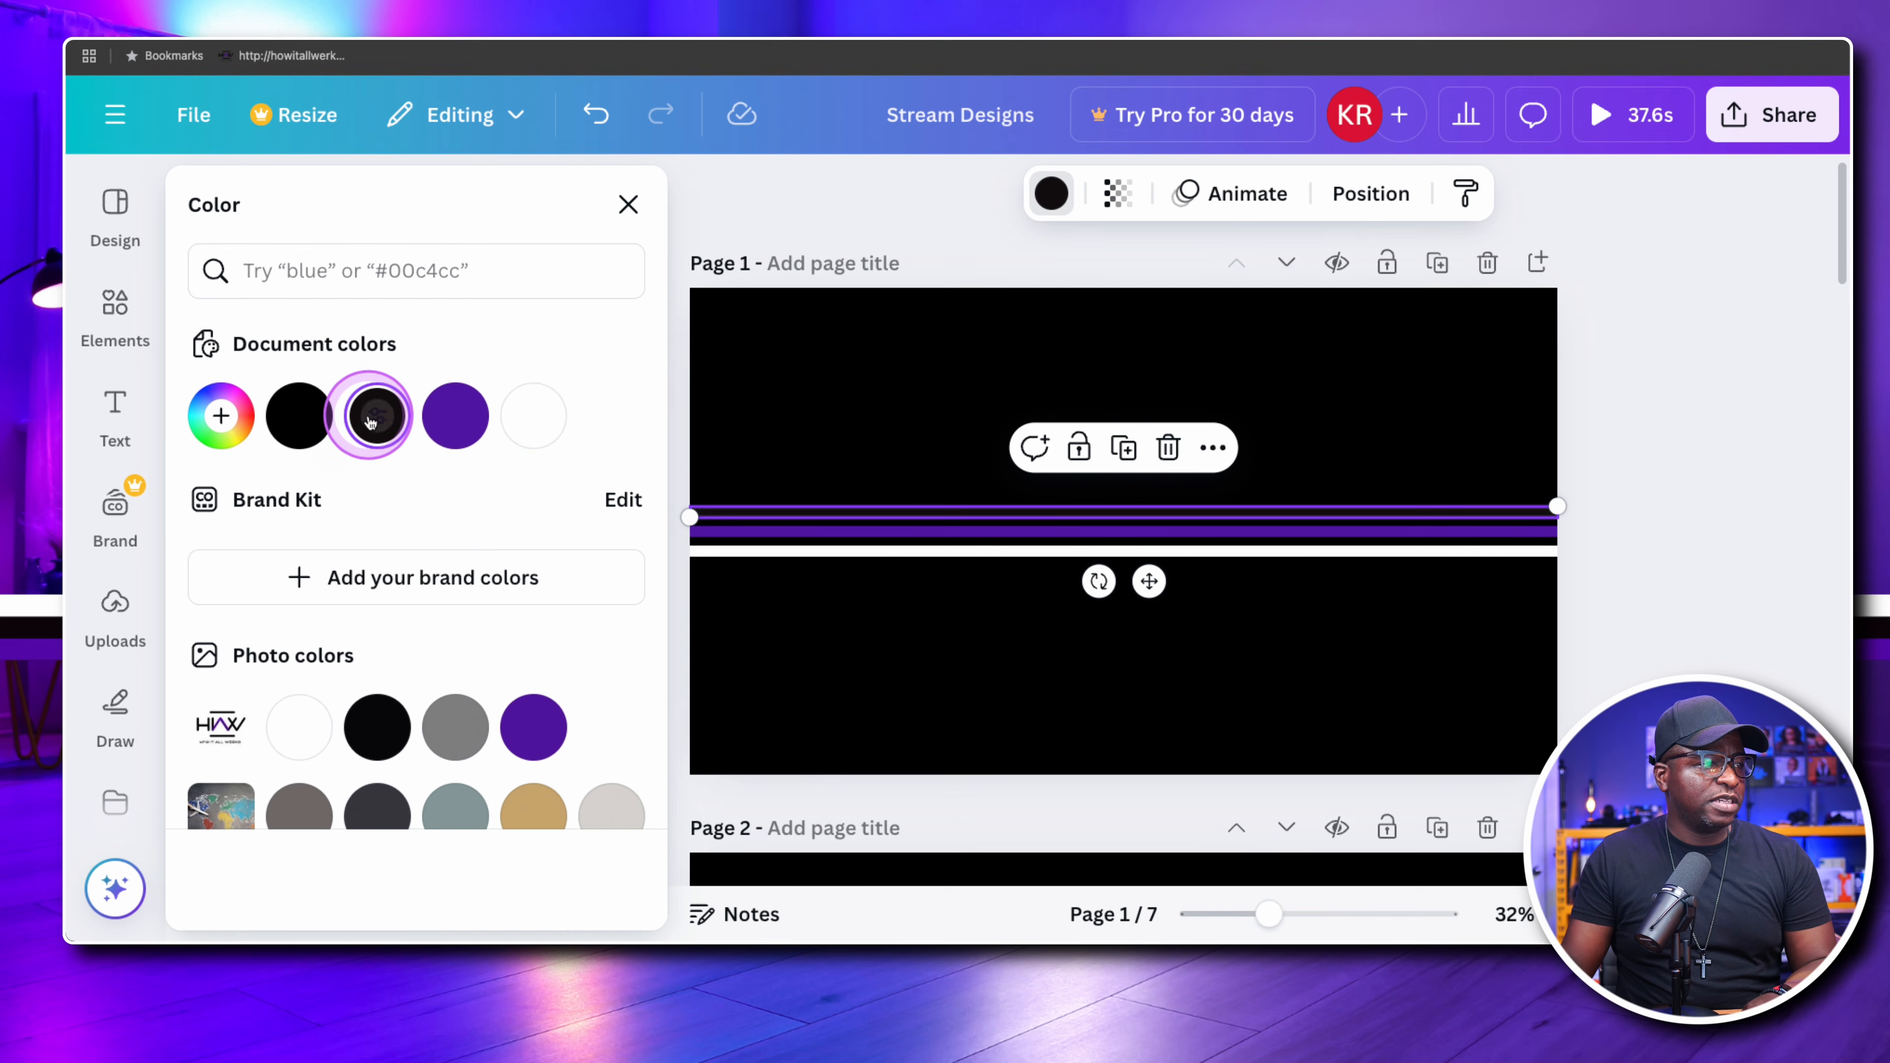
{"action": "left_click", "coordinate": [708, 487]}
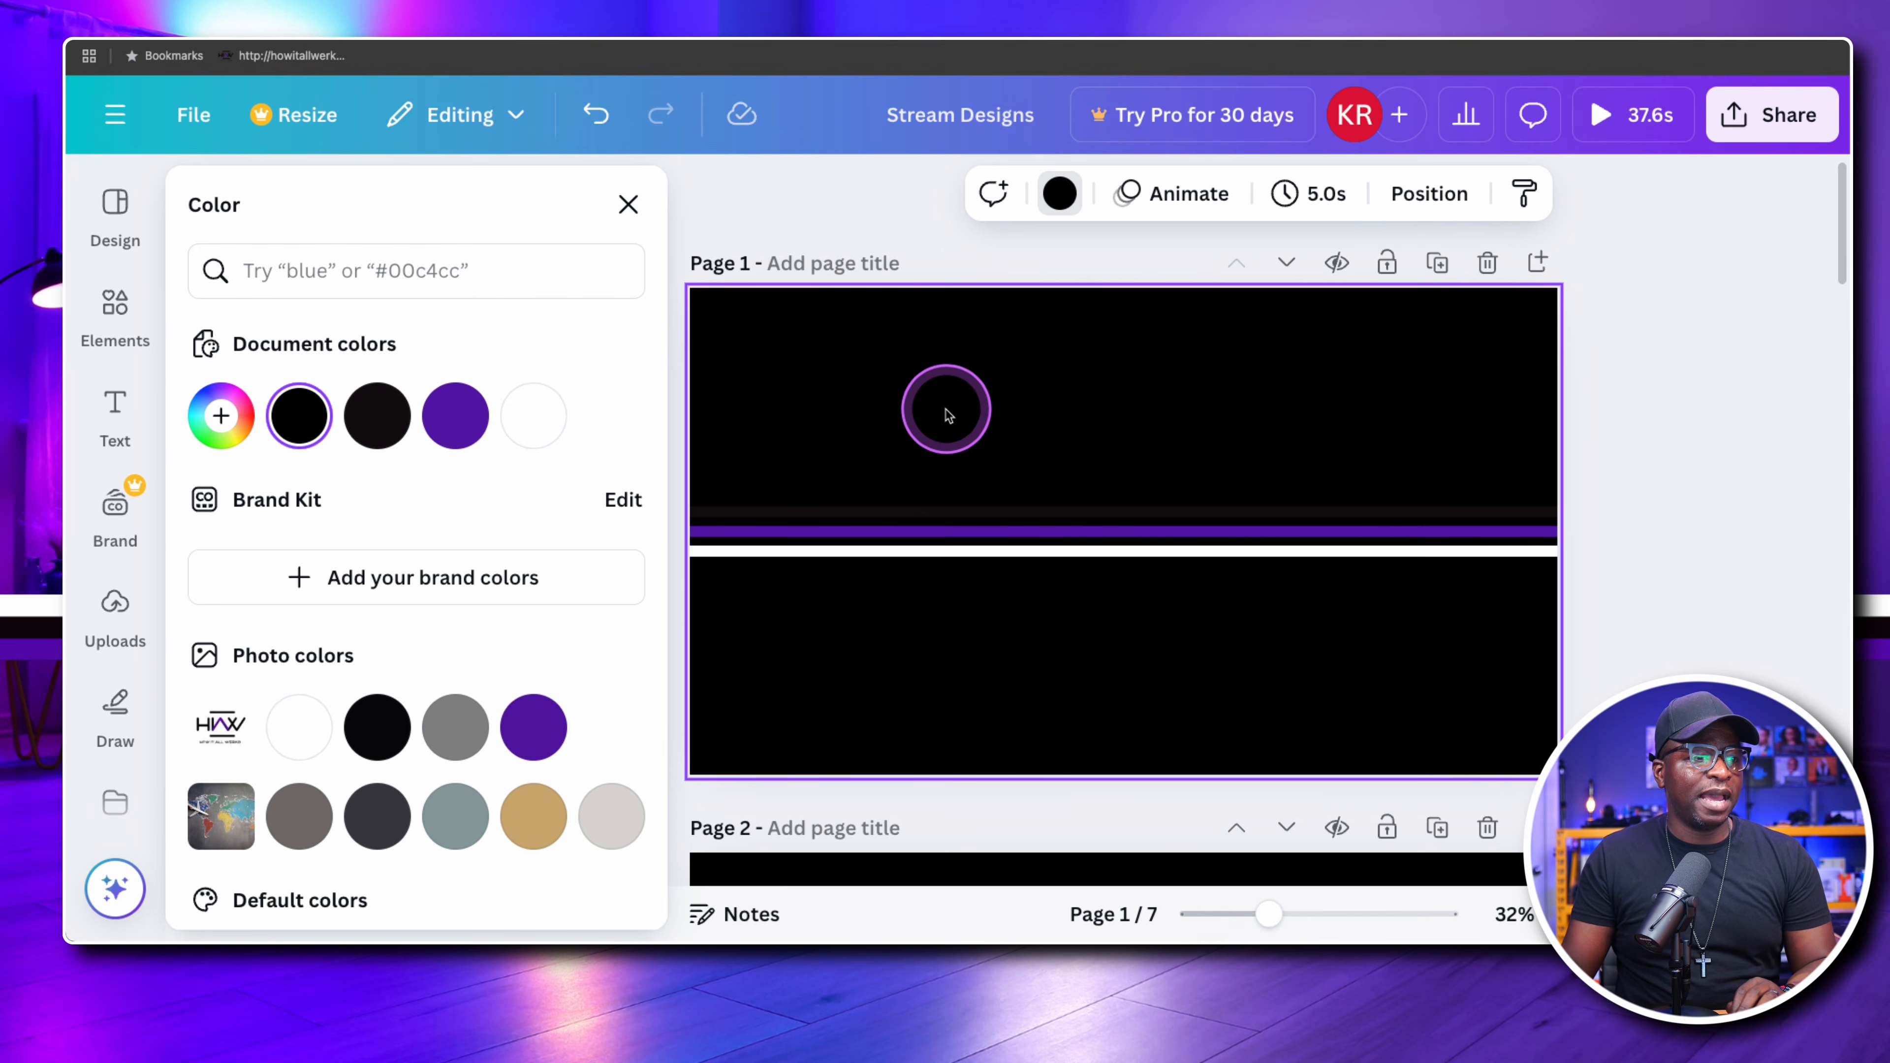
Change page 1's background to the grey-green photo colour
{"action": "left_click", "coordinate": [1059, 193]}
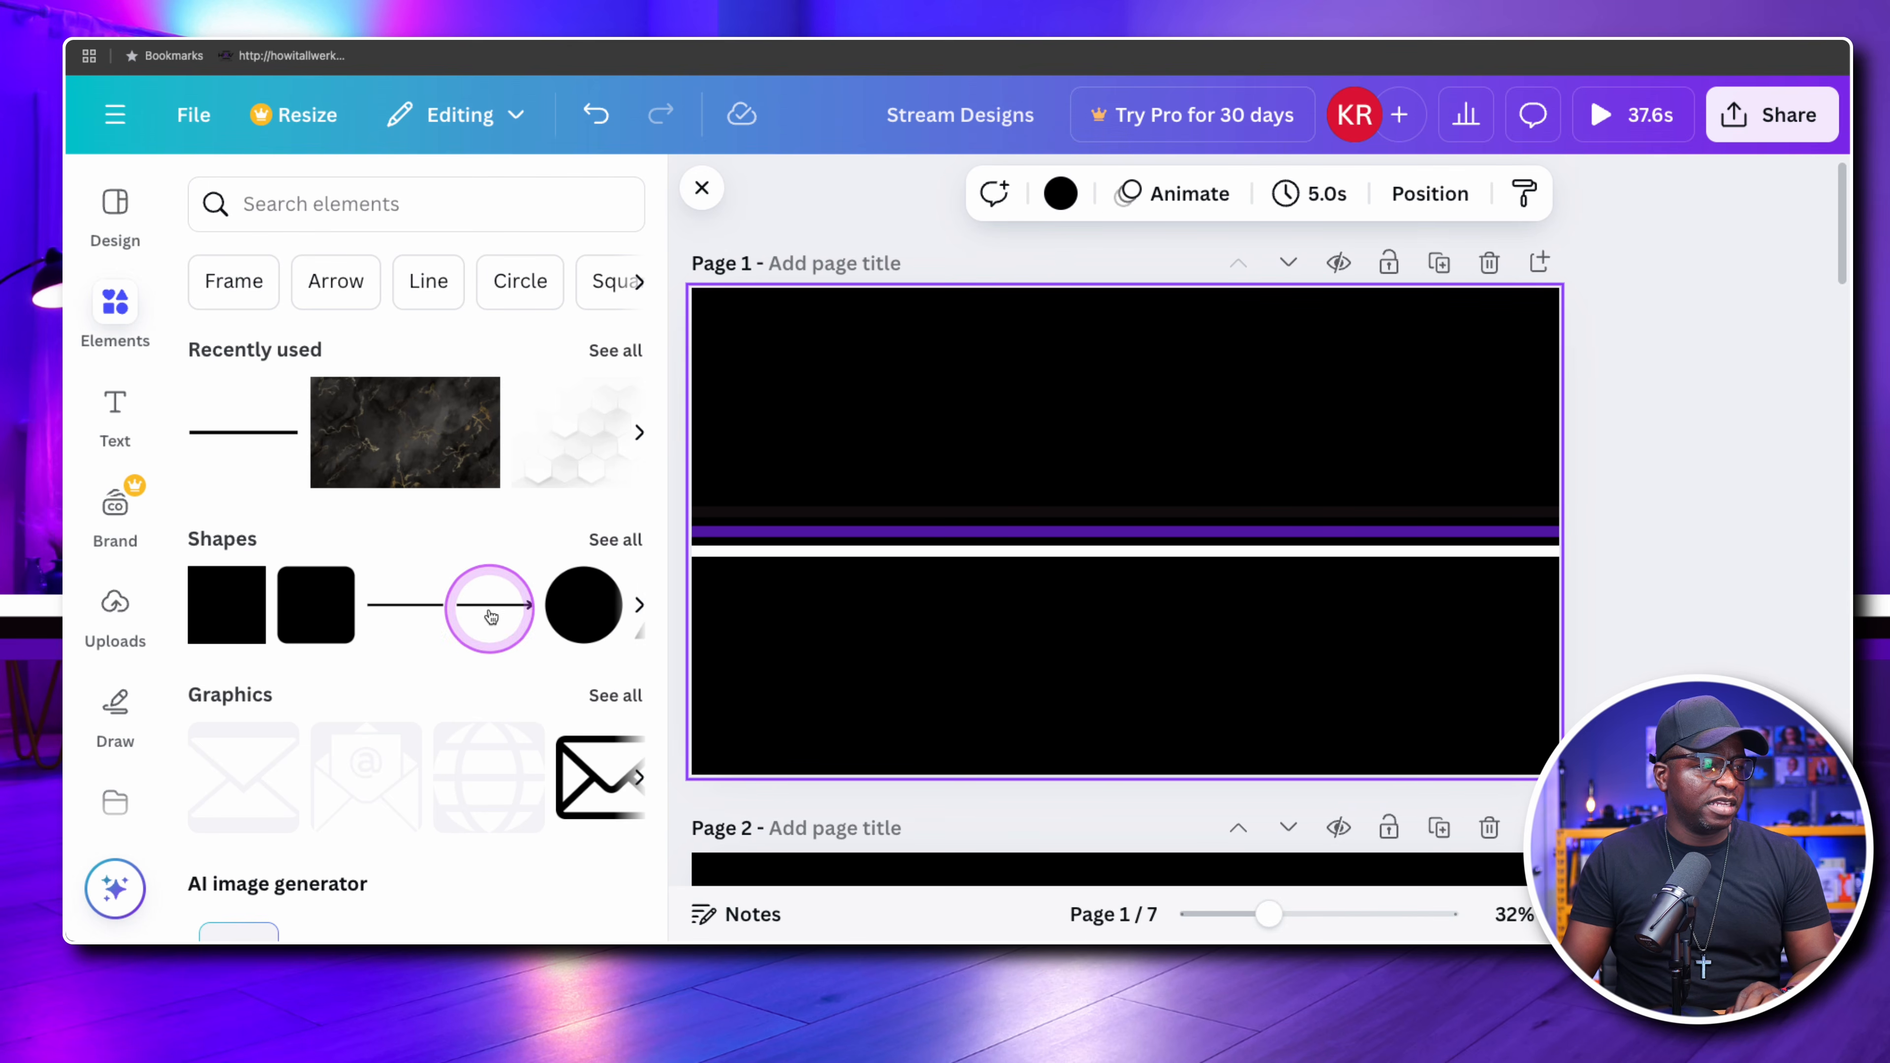
{"action": "left_click", "coordinate": [1059, 193]}
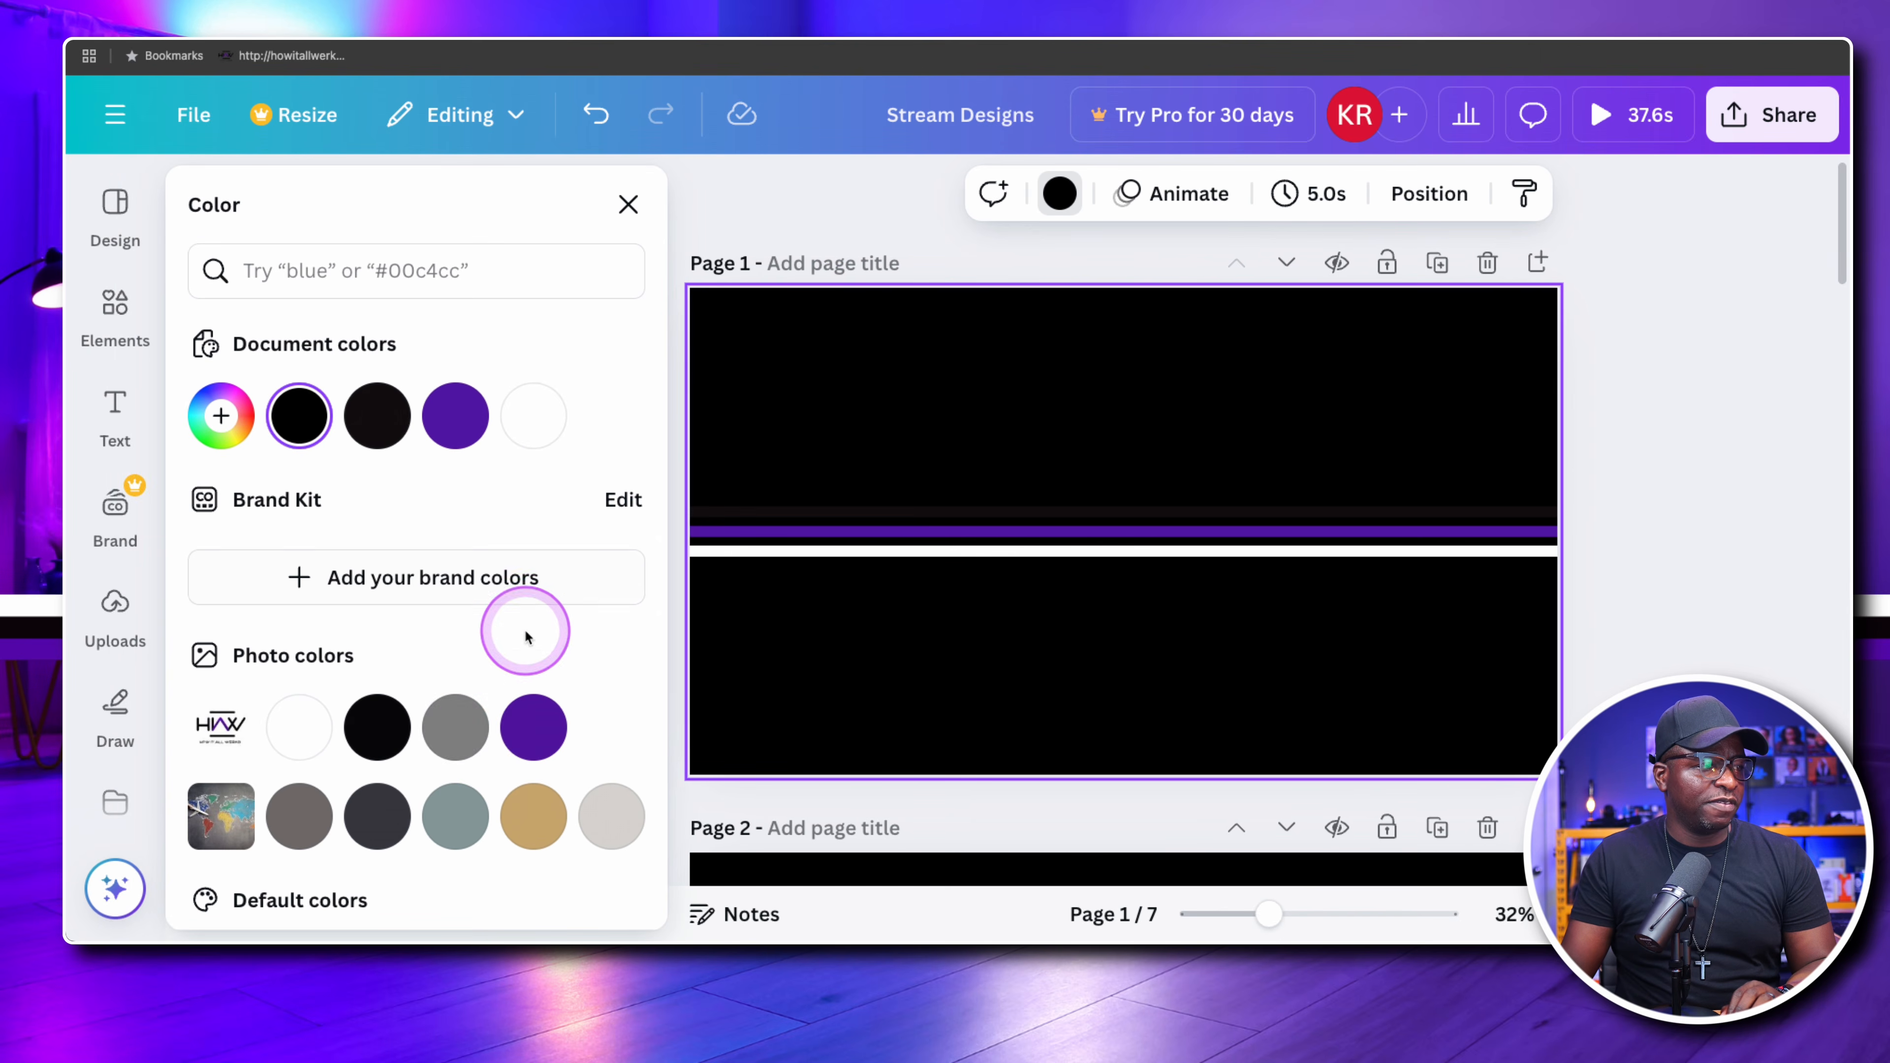
{"action": "left_click", "coordinate": [612, 816]}
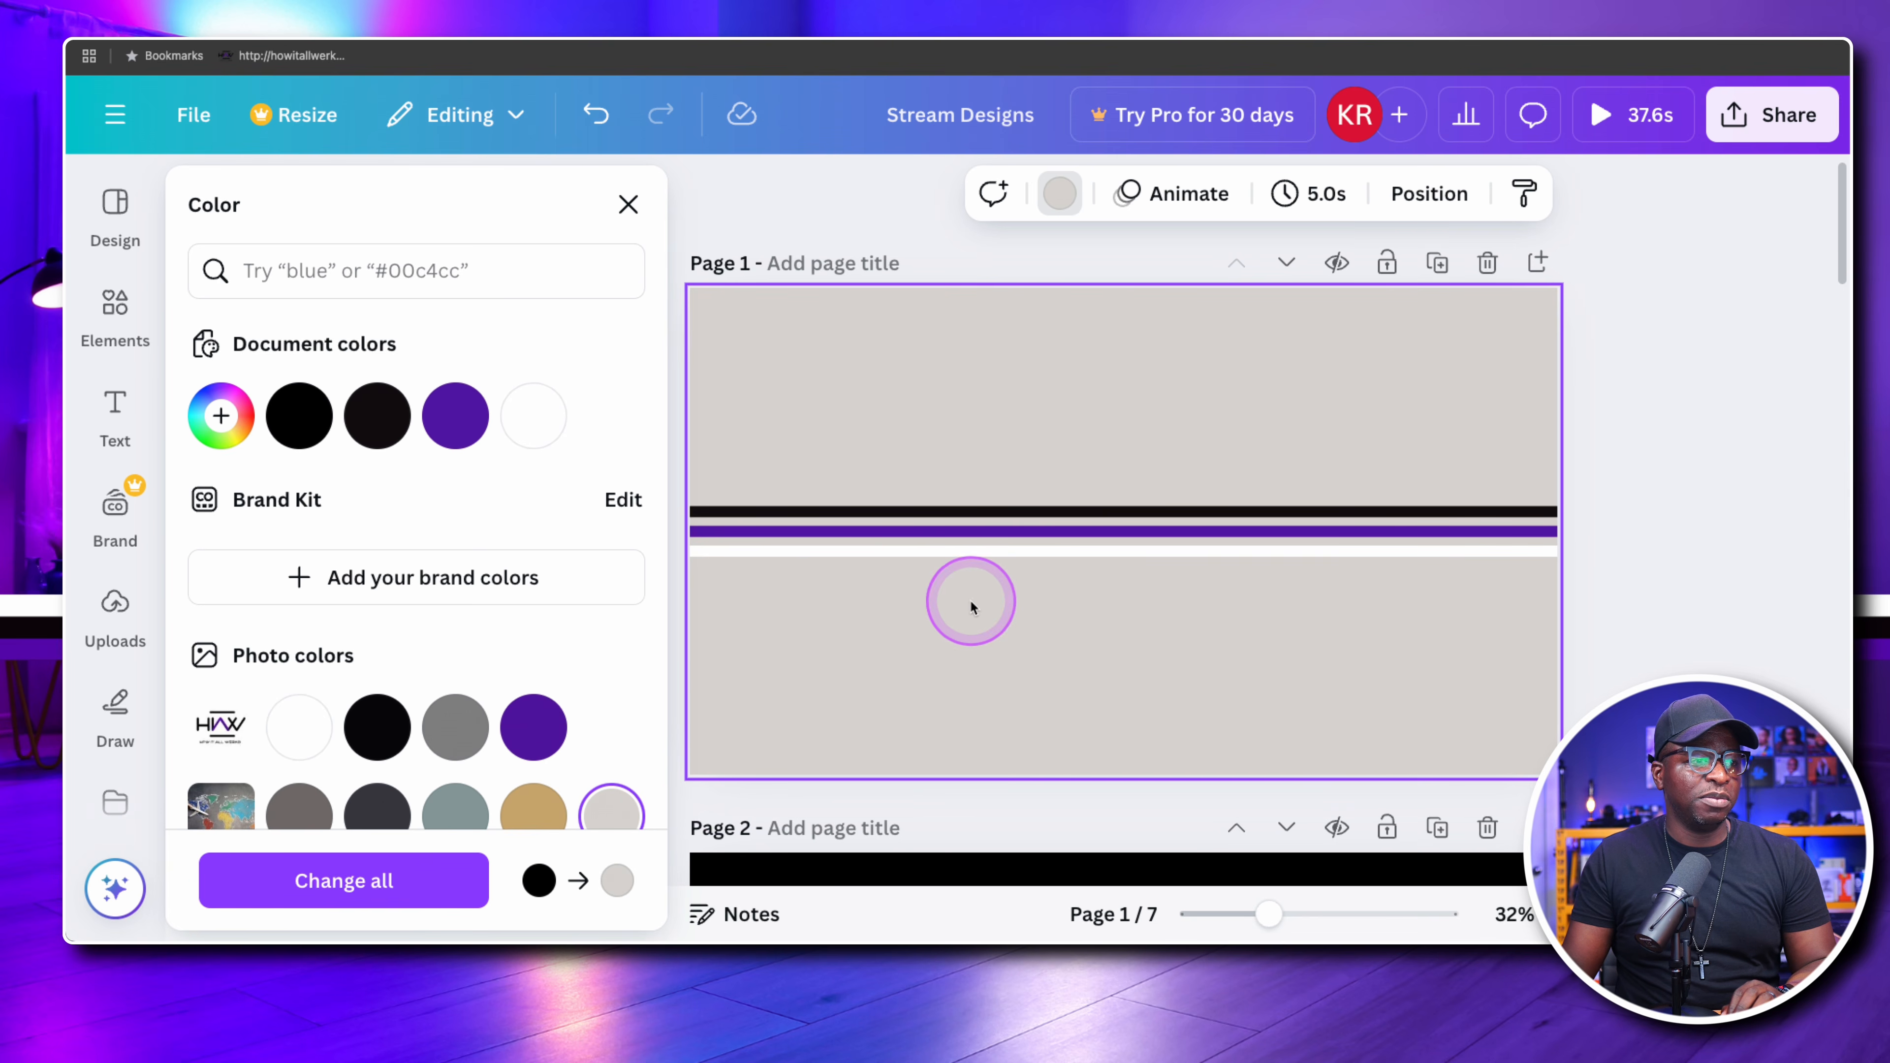
{"action": "left_click", "coordinate": [457, 806]}
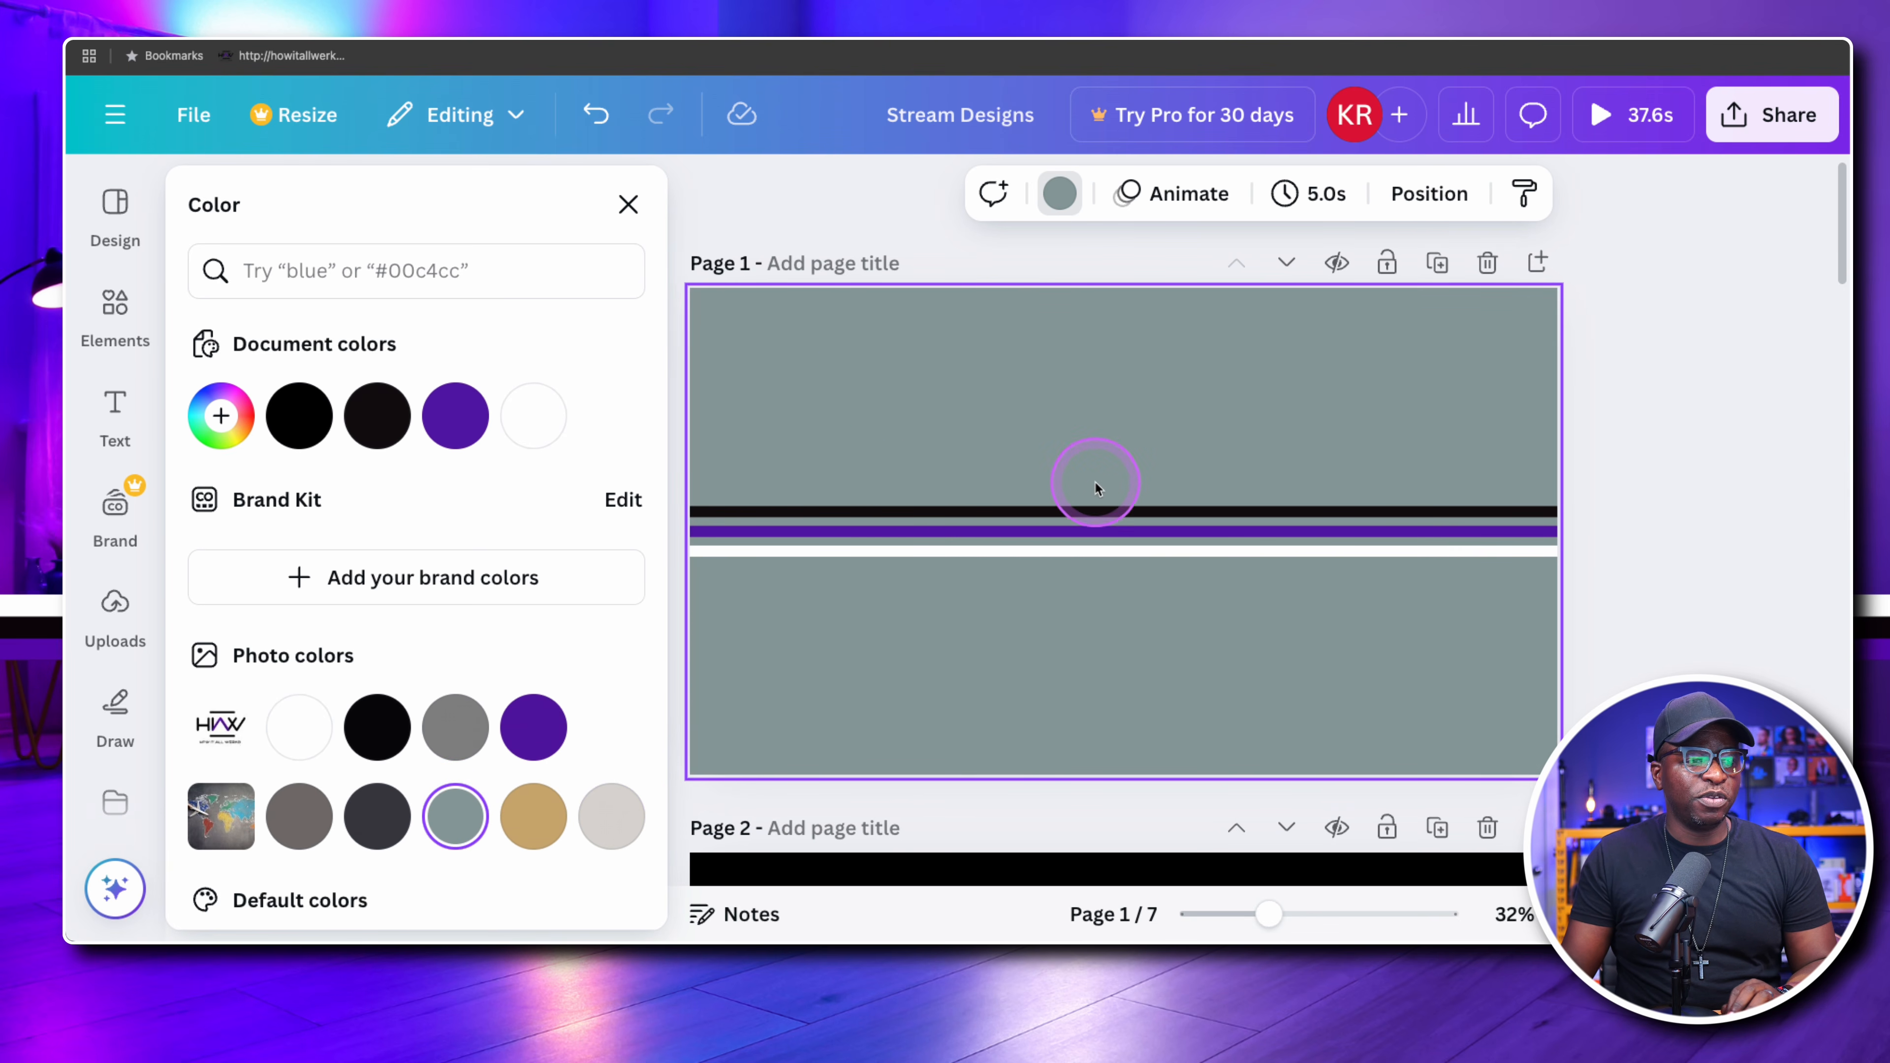
Nudge the white line up and the black line down so both sit closer to the purple line
{"action": "left_click", "coordinate": [1094, 555]}
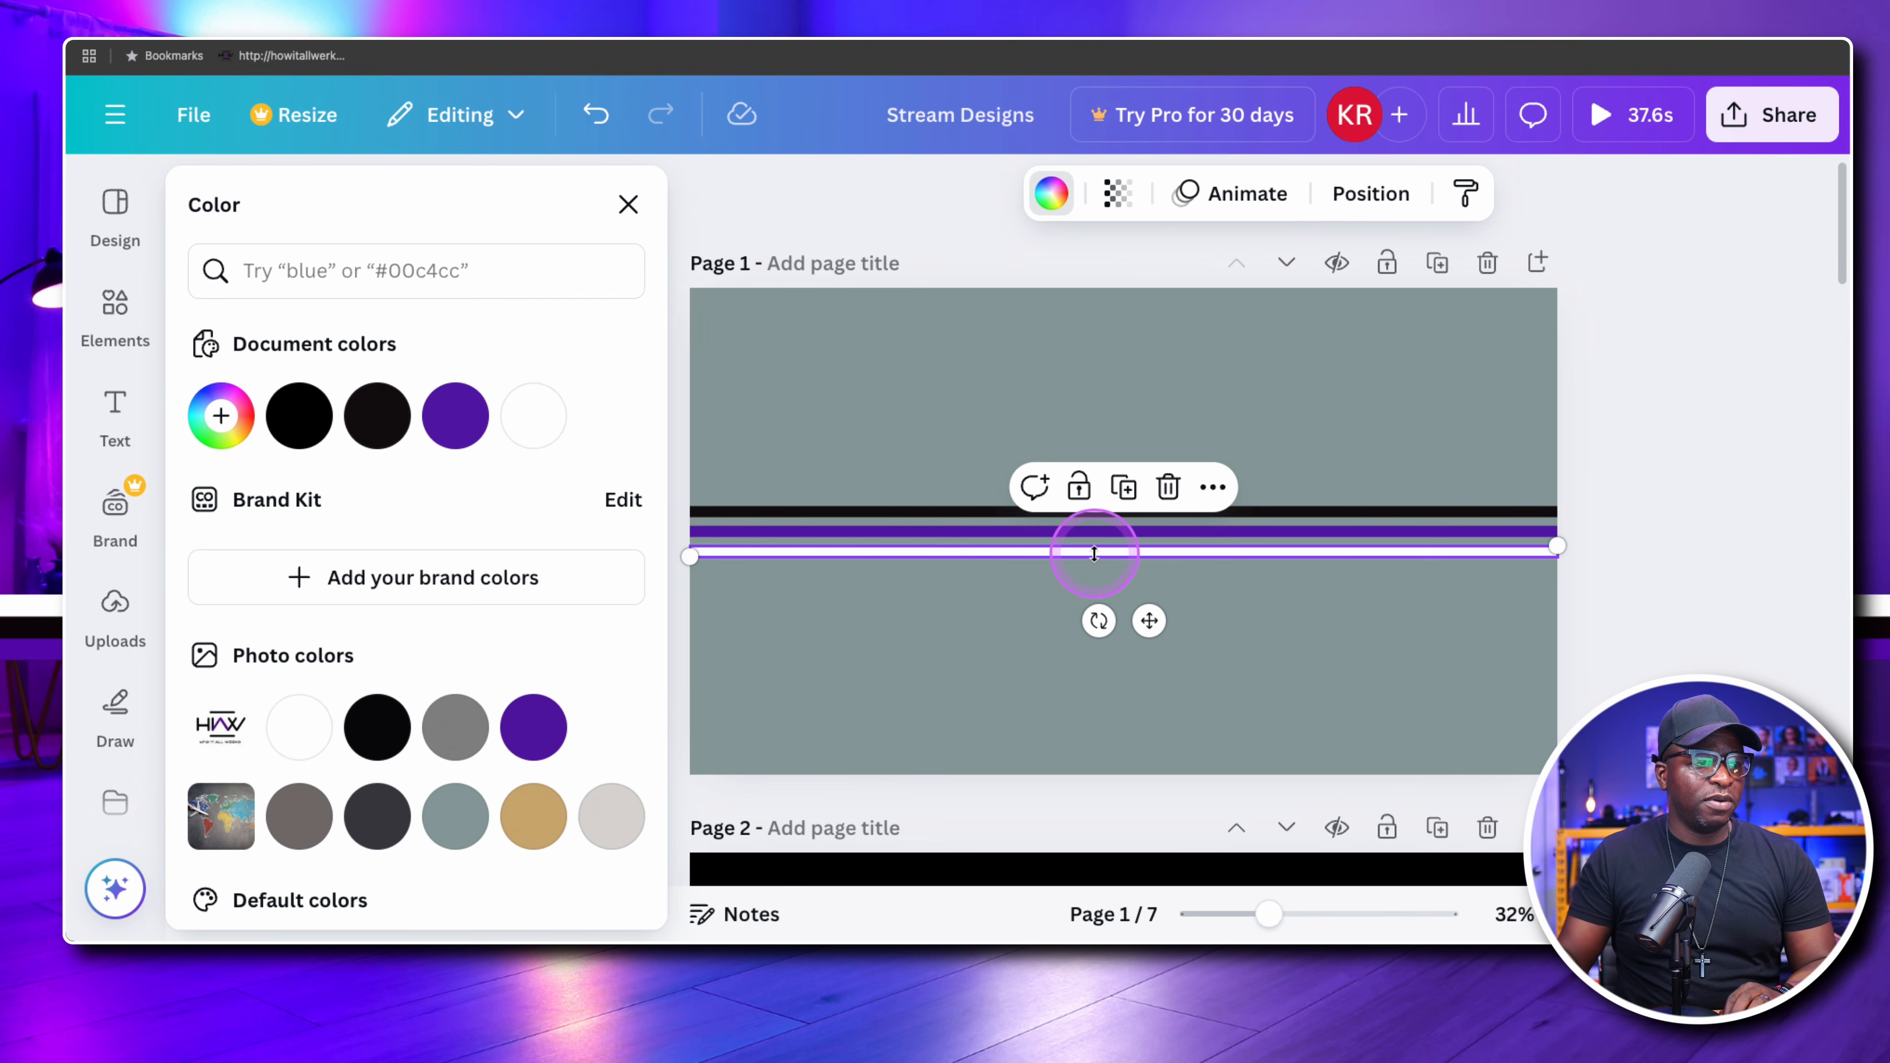
{"action": "left_click", "coordinate": [1093, 555]}
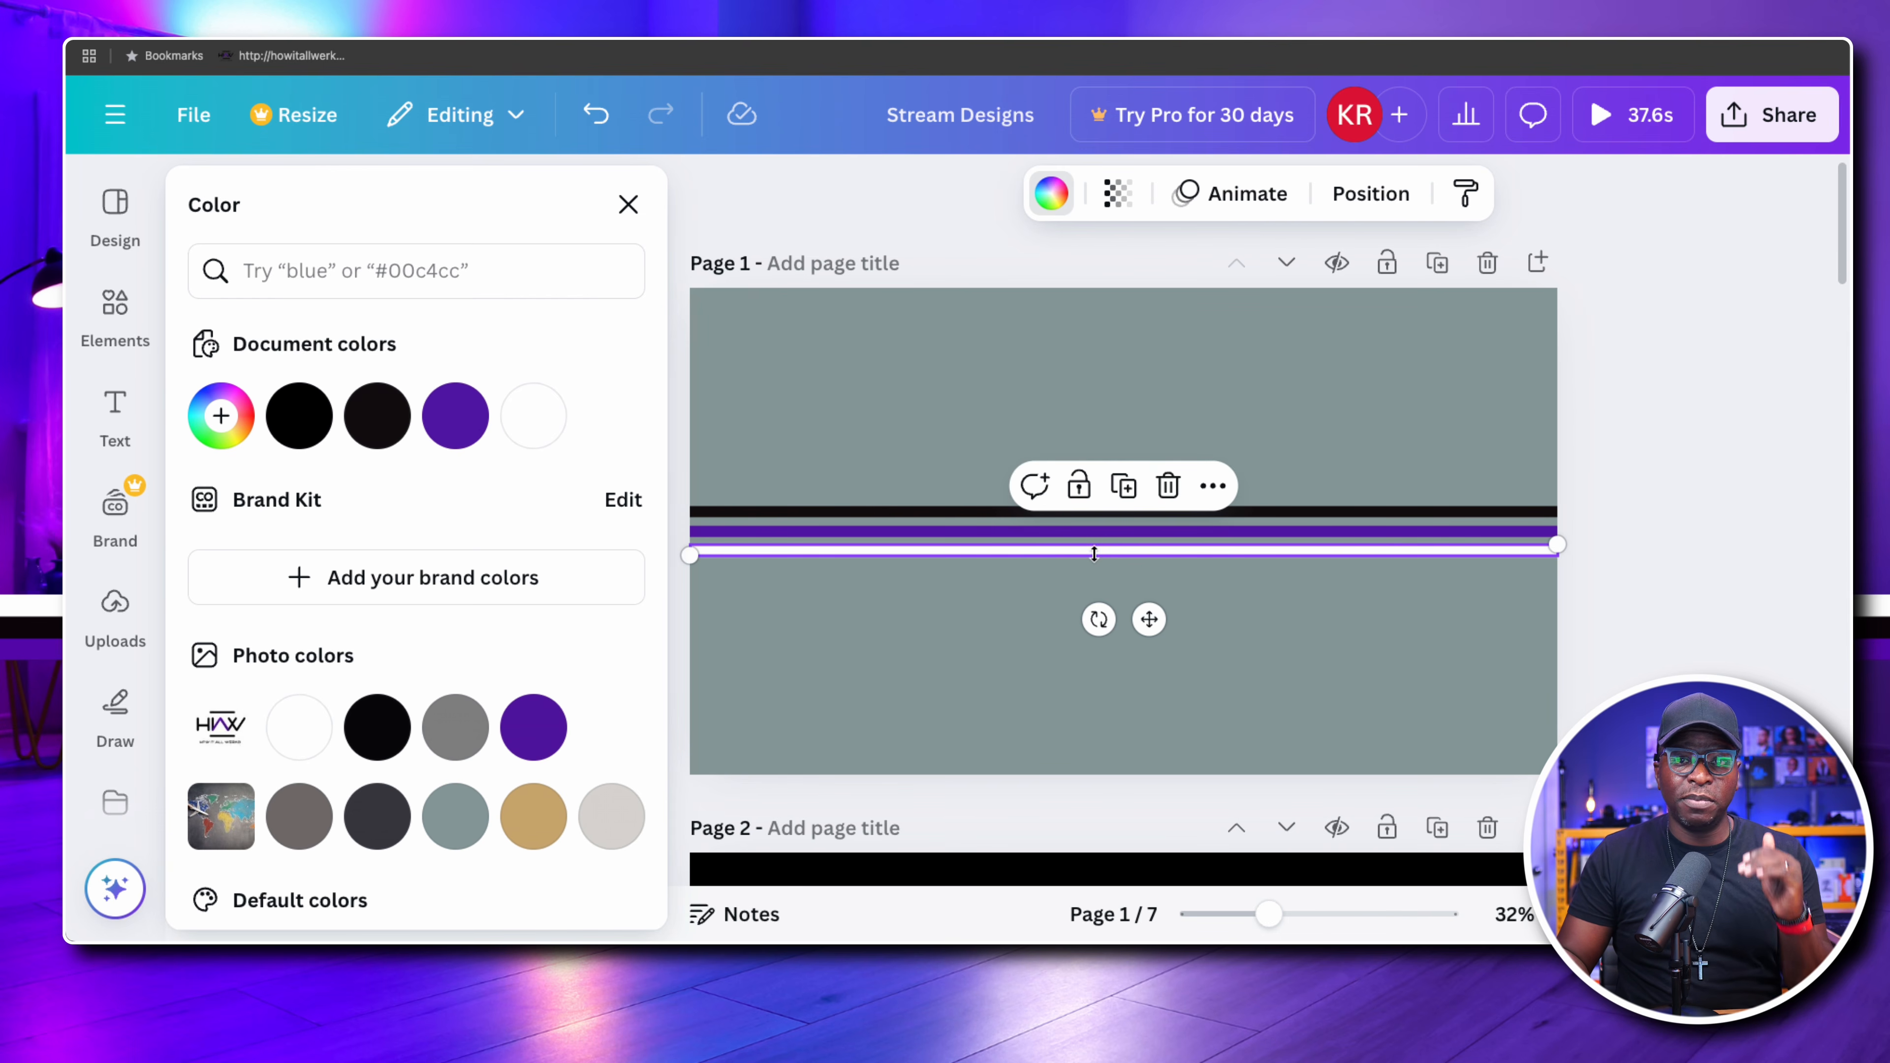
{"action": "key", "text": "Up"}
{"action": "key", "text": "Up"}
{"action": "key", "text": "Up"}
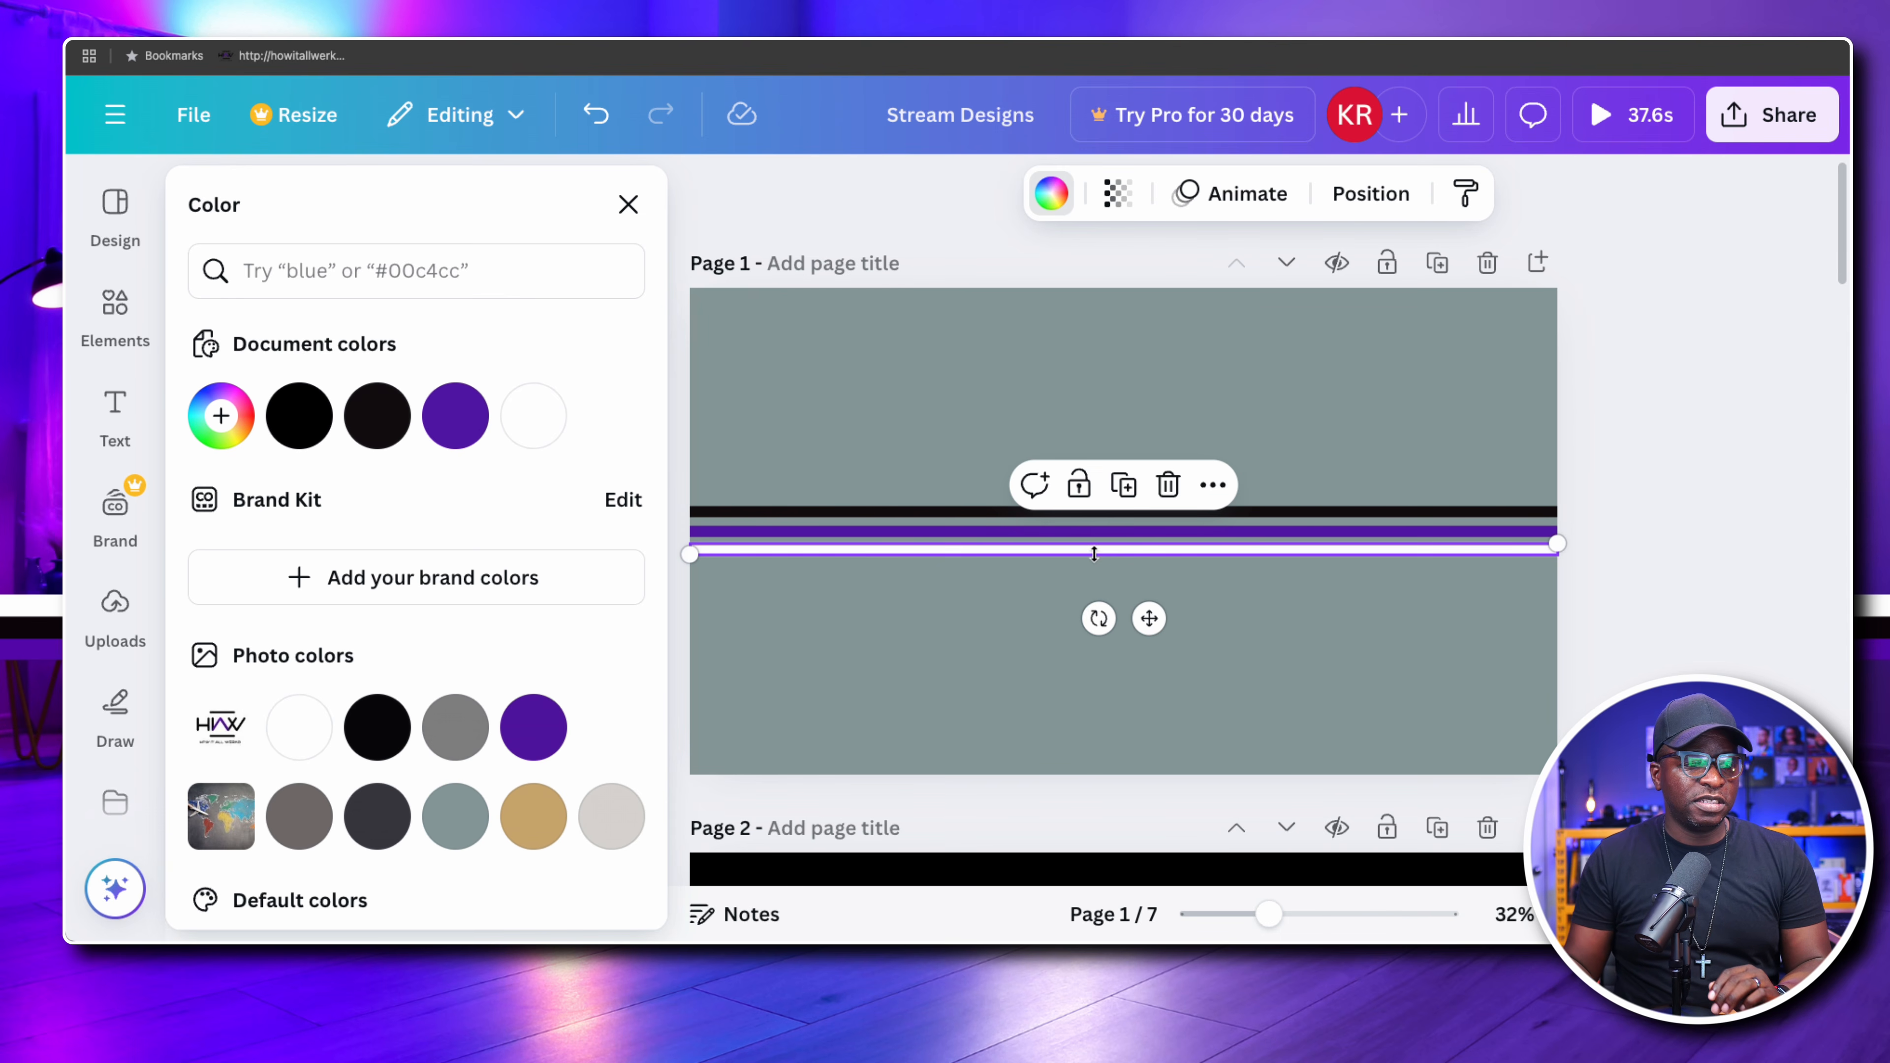
{"action": "key", "text": "Up"}
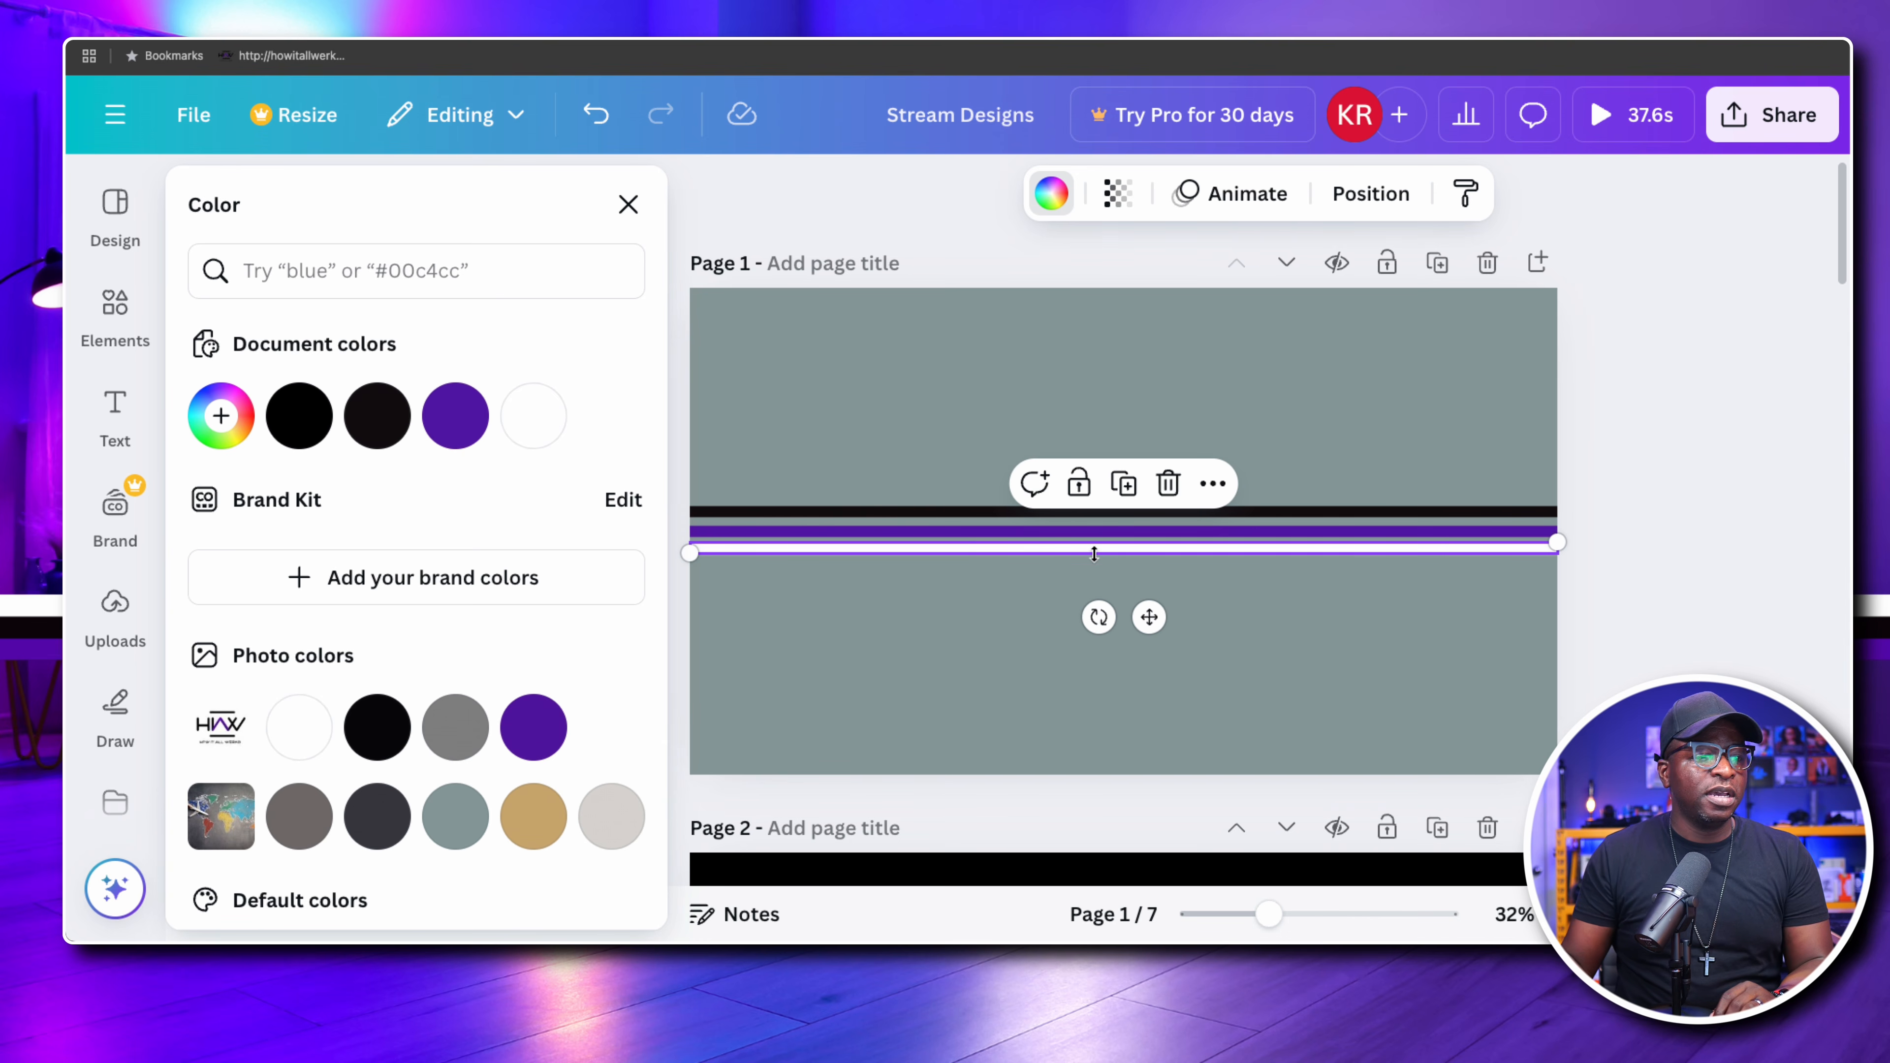
{"action": "left_click_drag", "start_coordinate": [1004, 514], "coordinate": [1004, 510]}
{"action": "left_click", "coordinate": [988, 597]}
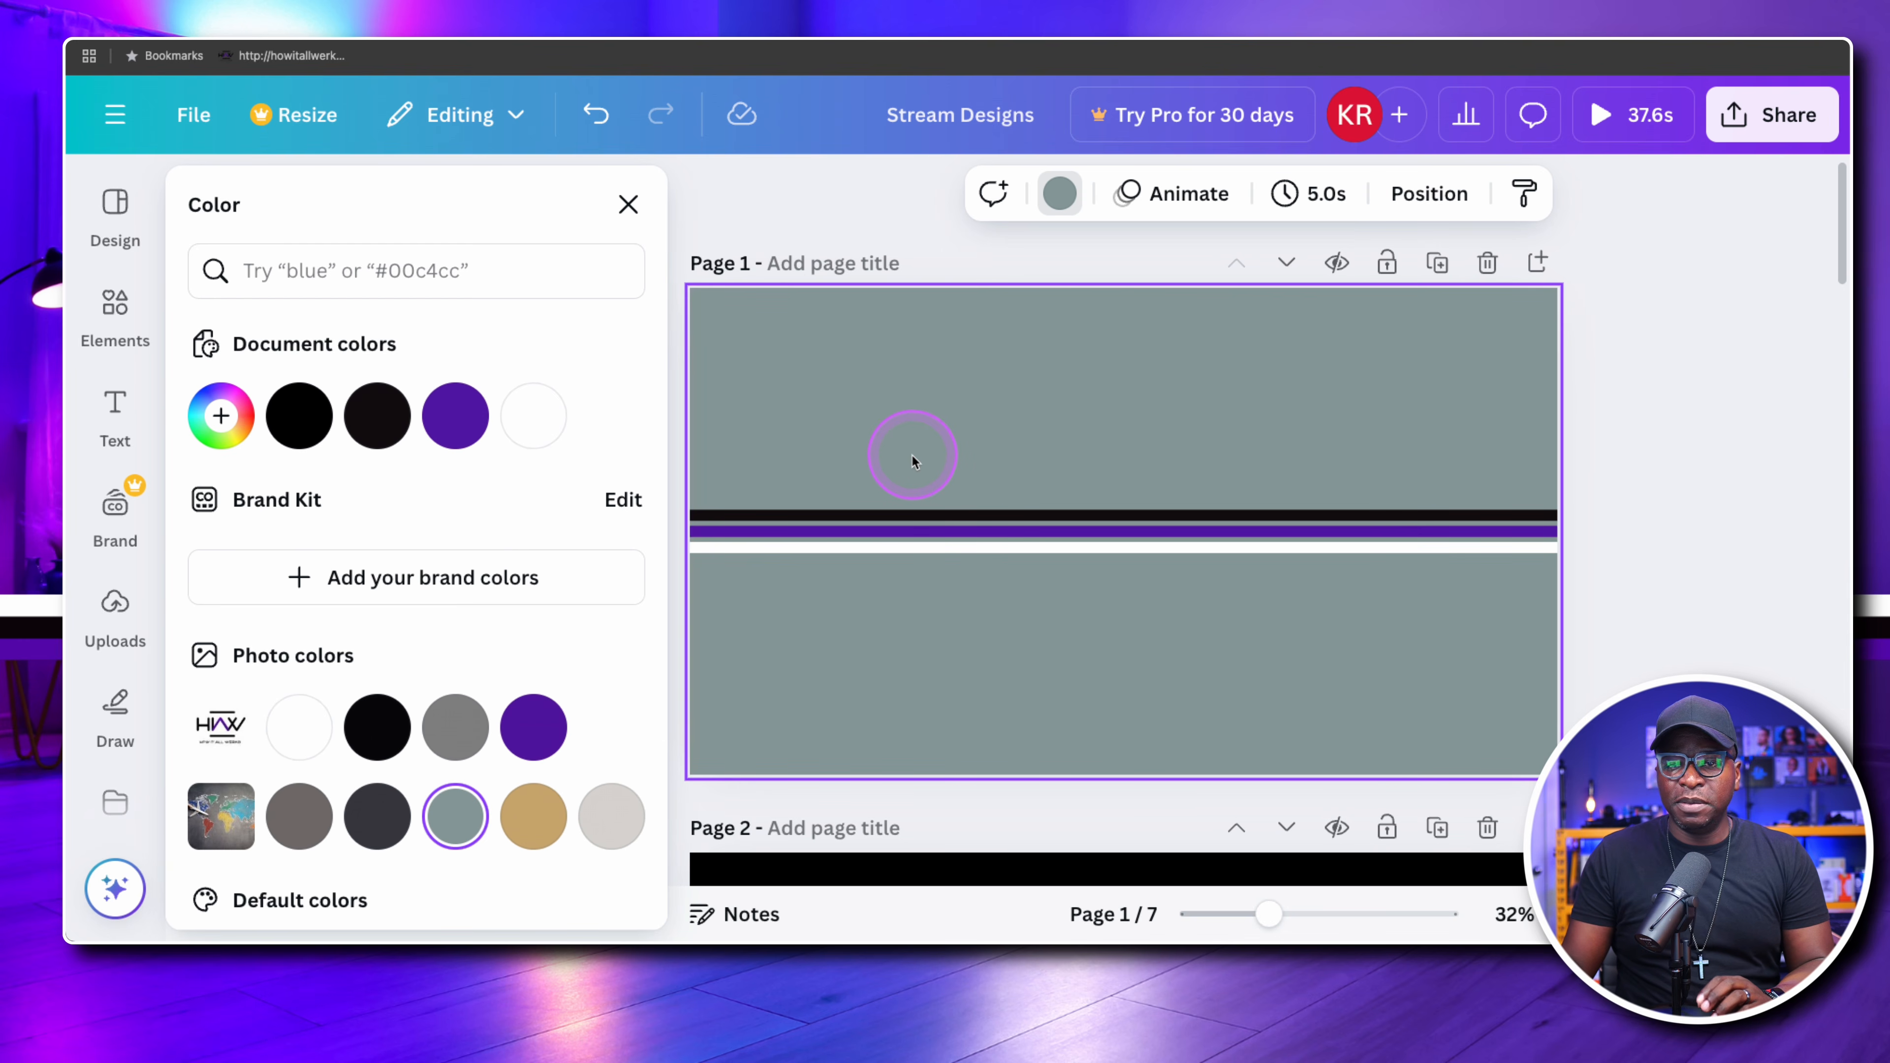
Group the black, purple and white lines on page 1
{"action": "left_click_drag", "start_coordinate": [912, 455], "coordinate": [1011, 588]}
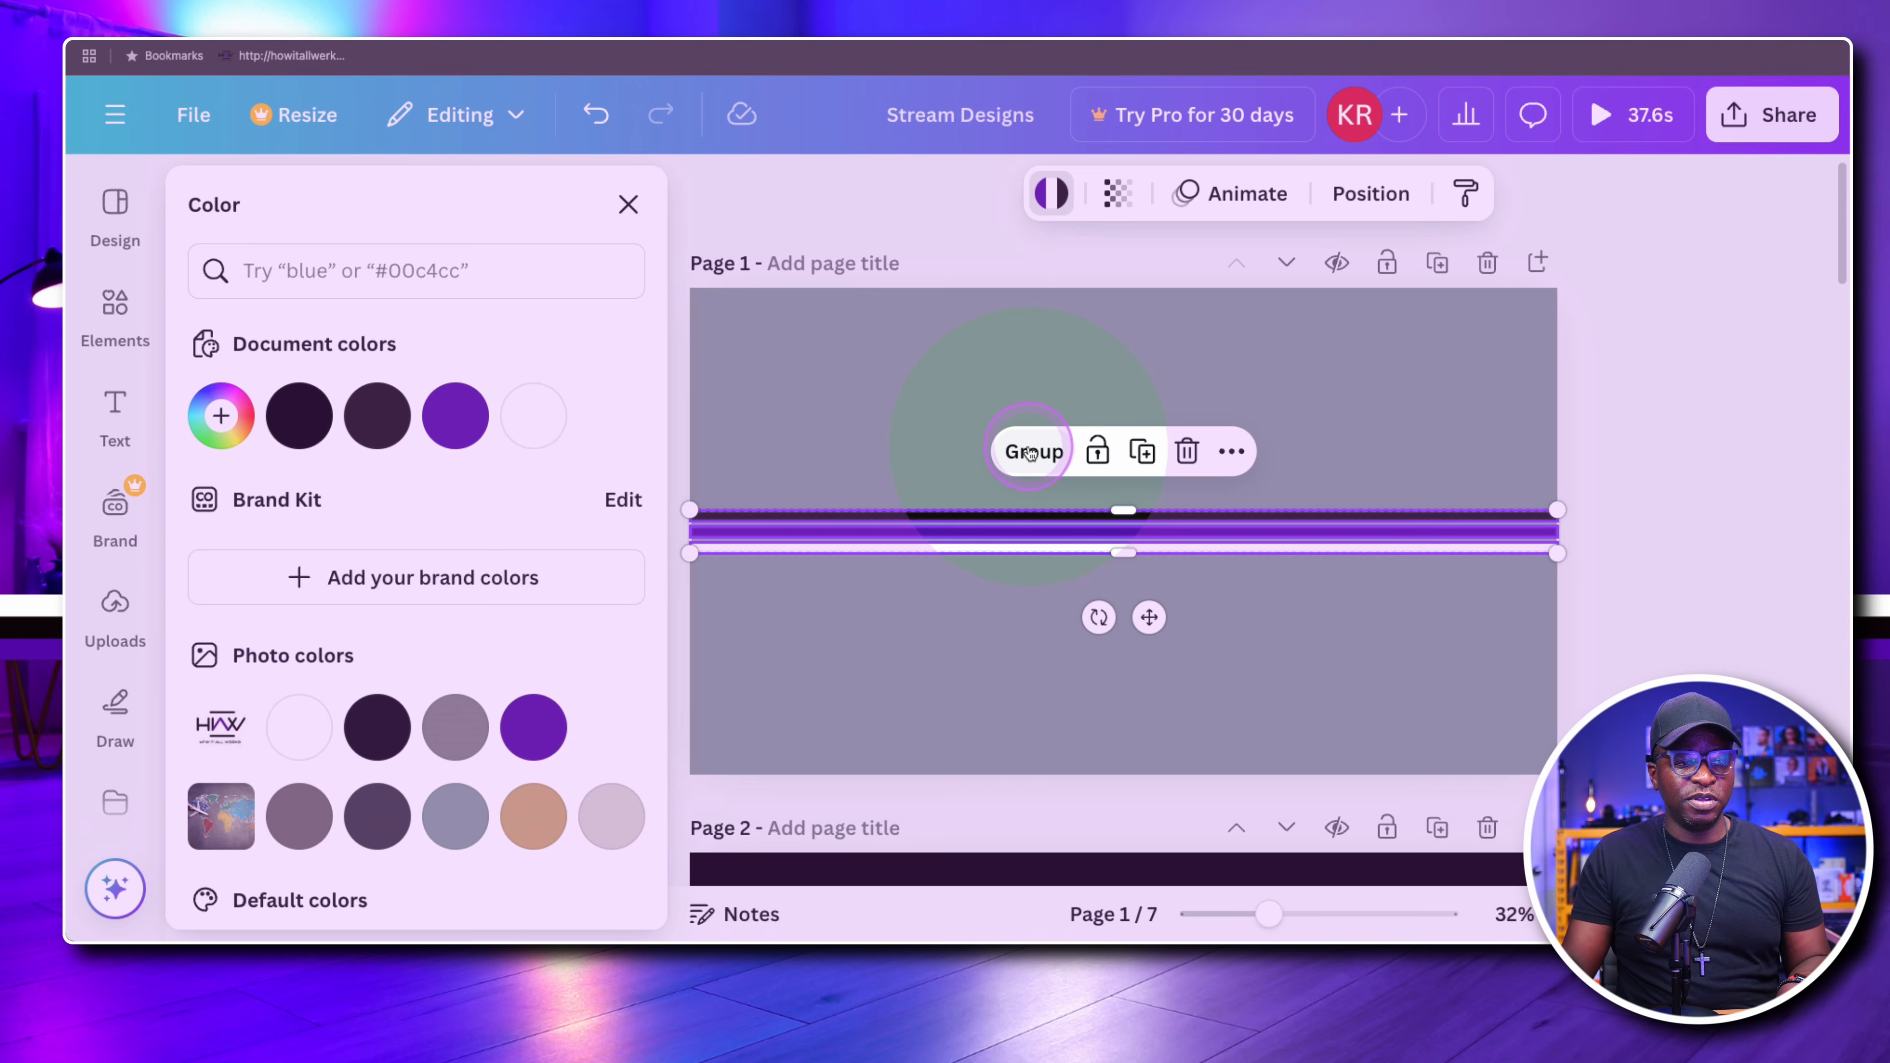
{"action": "left_click", "coordinate": [1032, 451]}
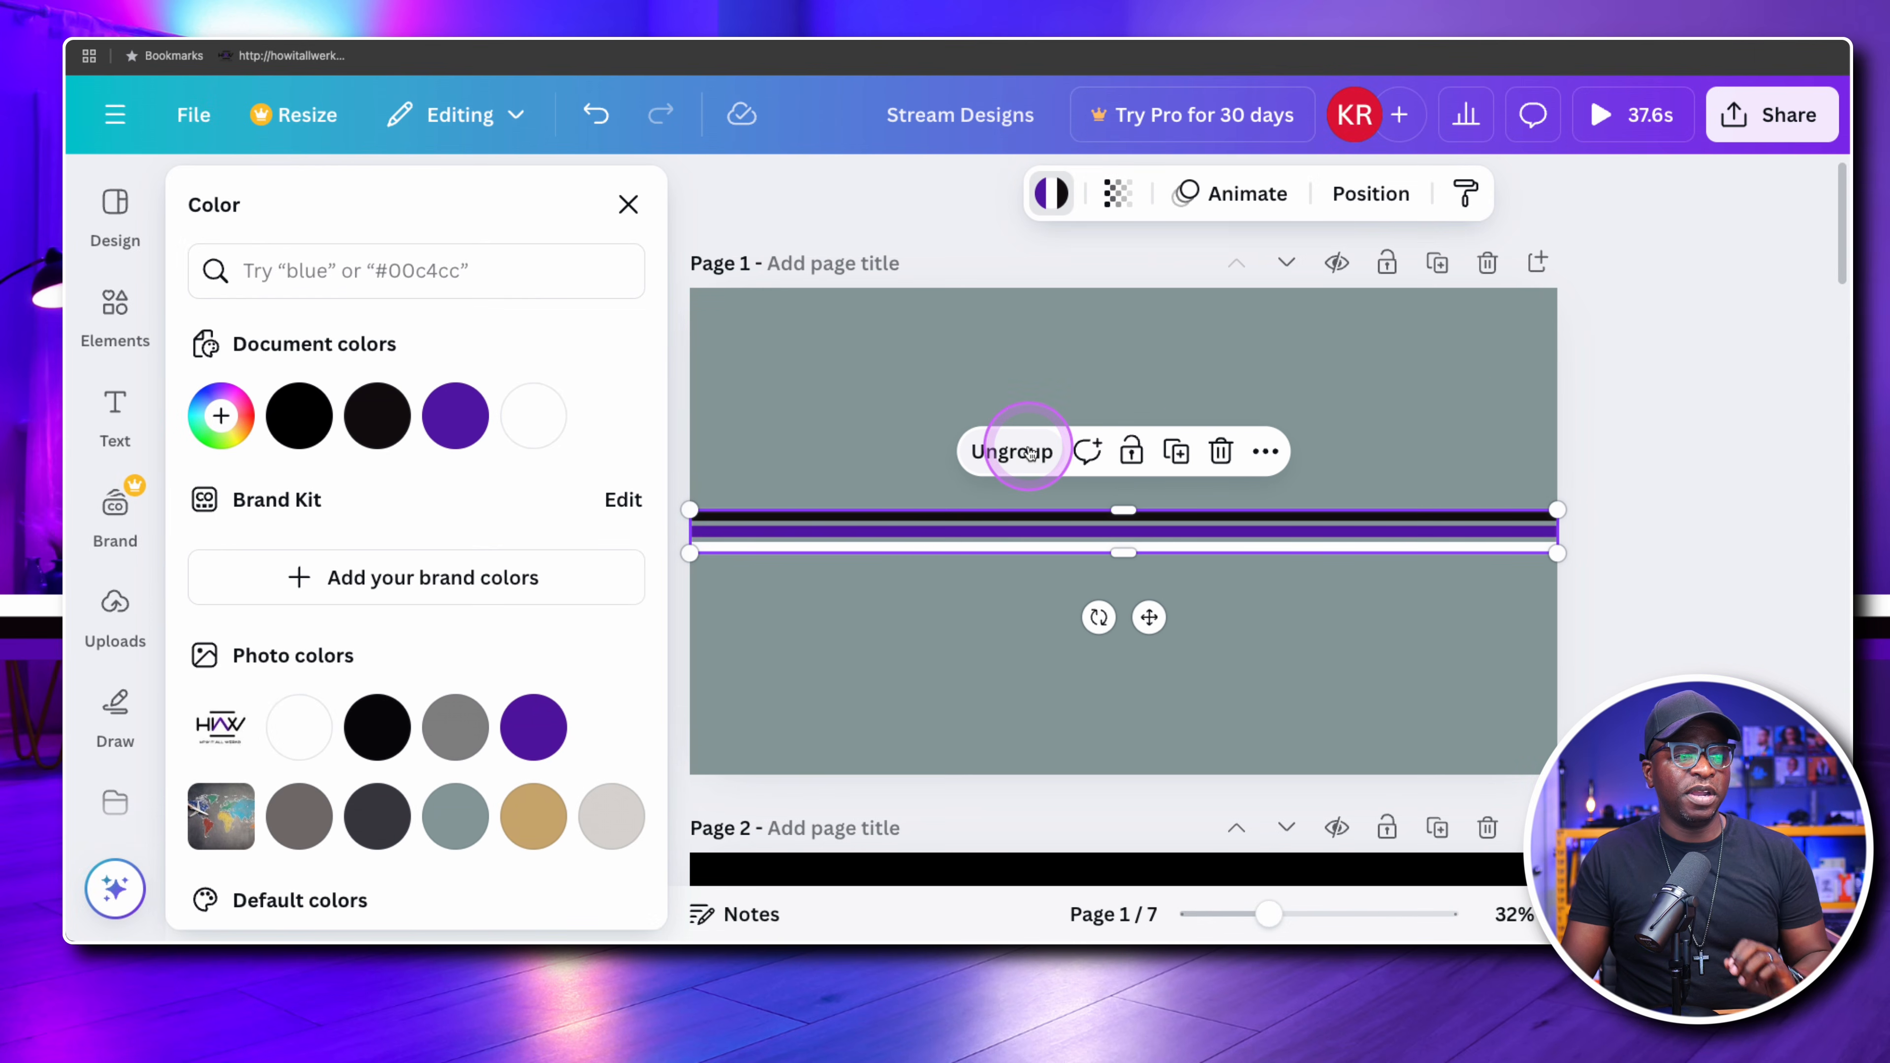
{"action": "left_click", "coordinate": [1468, 477]}
{"action": "mouse_move", "coordinate": [1345, 519]}
{"action": "left_mouse_down"}
{"action": "mouse_move", "coordinate": [1455, 439]}
{"action": "mouse_move", "coordinate": [1360, 563]}
{"action": "mouse_move", "coordinate": [1349, 523]}
{"action": "mouse_move", "coordinate": [1324, 523]}
{"action": "mouse_move", "coordinate": [1342, 523]}
{"action": "left_mouse_up"}
{"action": "left_click", "coordinate": [1344, 446]}
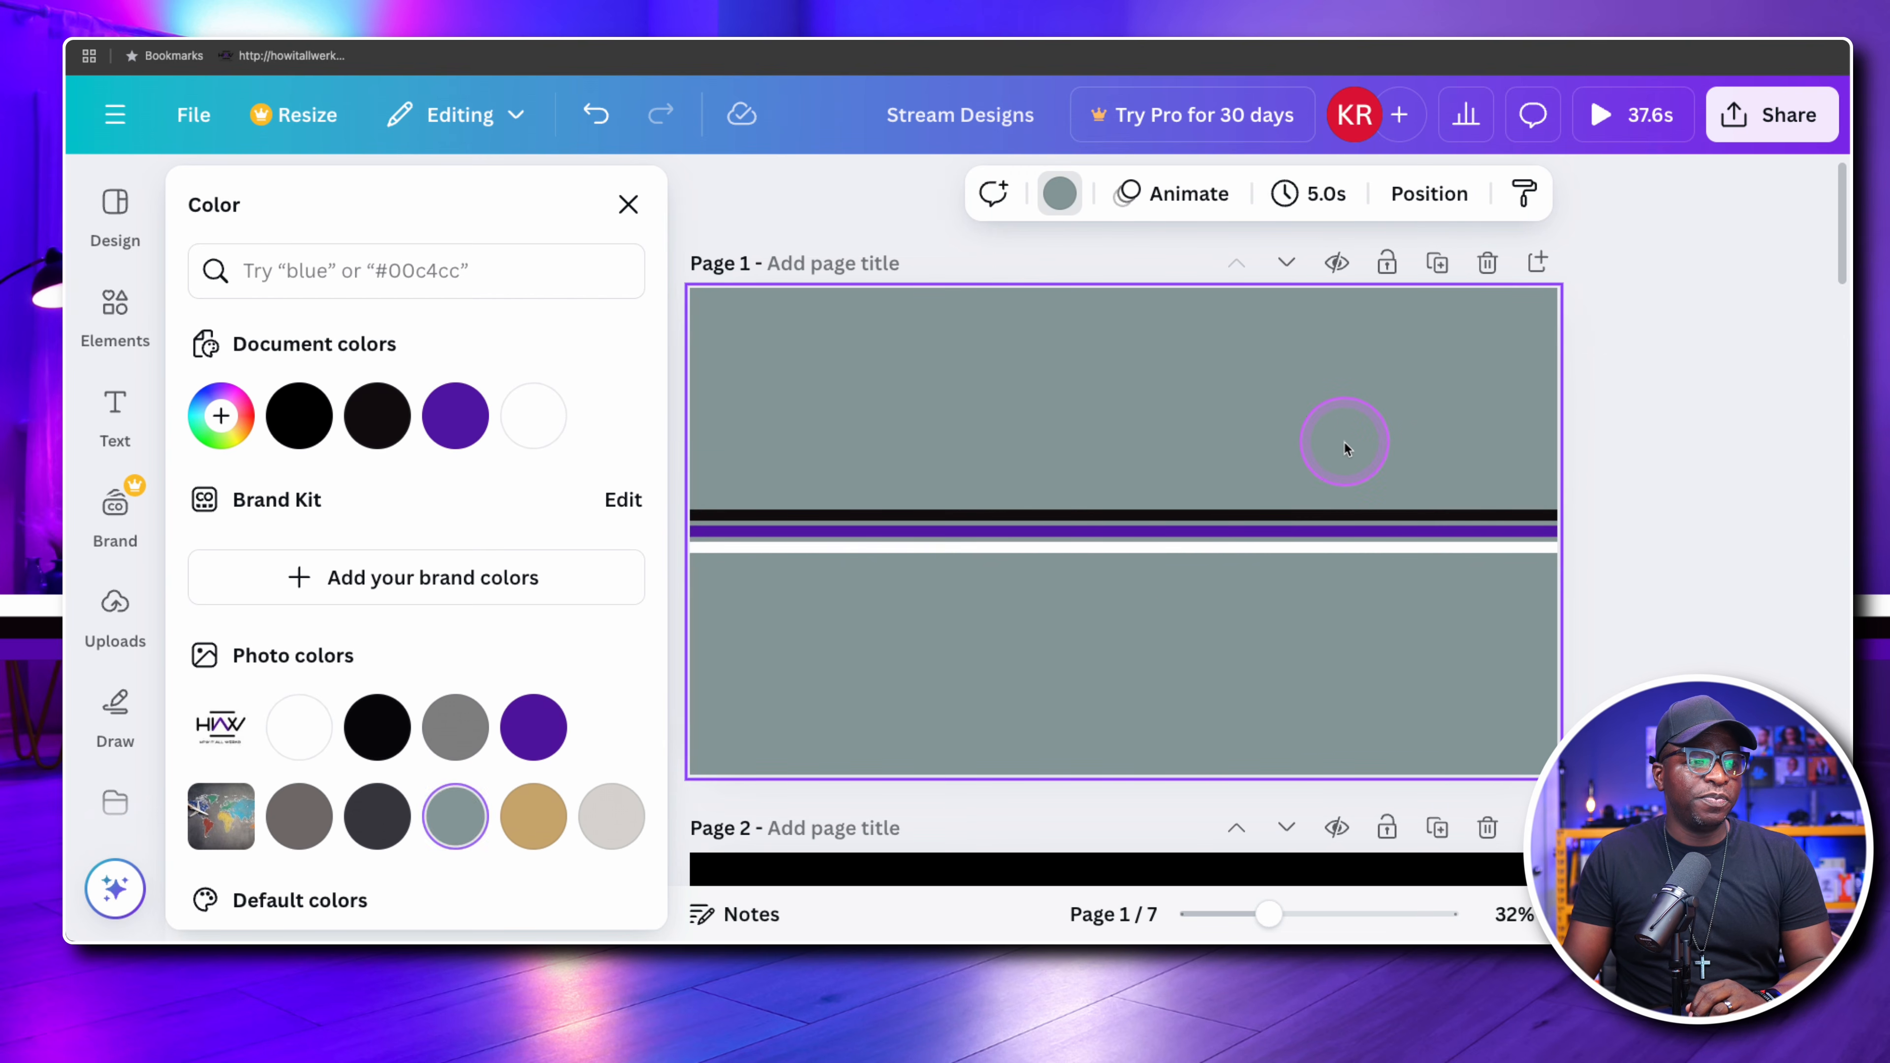
{"action": "left_click", "coordinate": [1308, 628]}
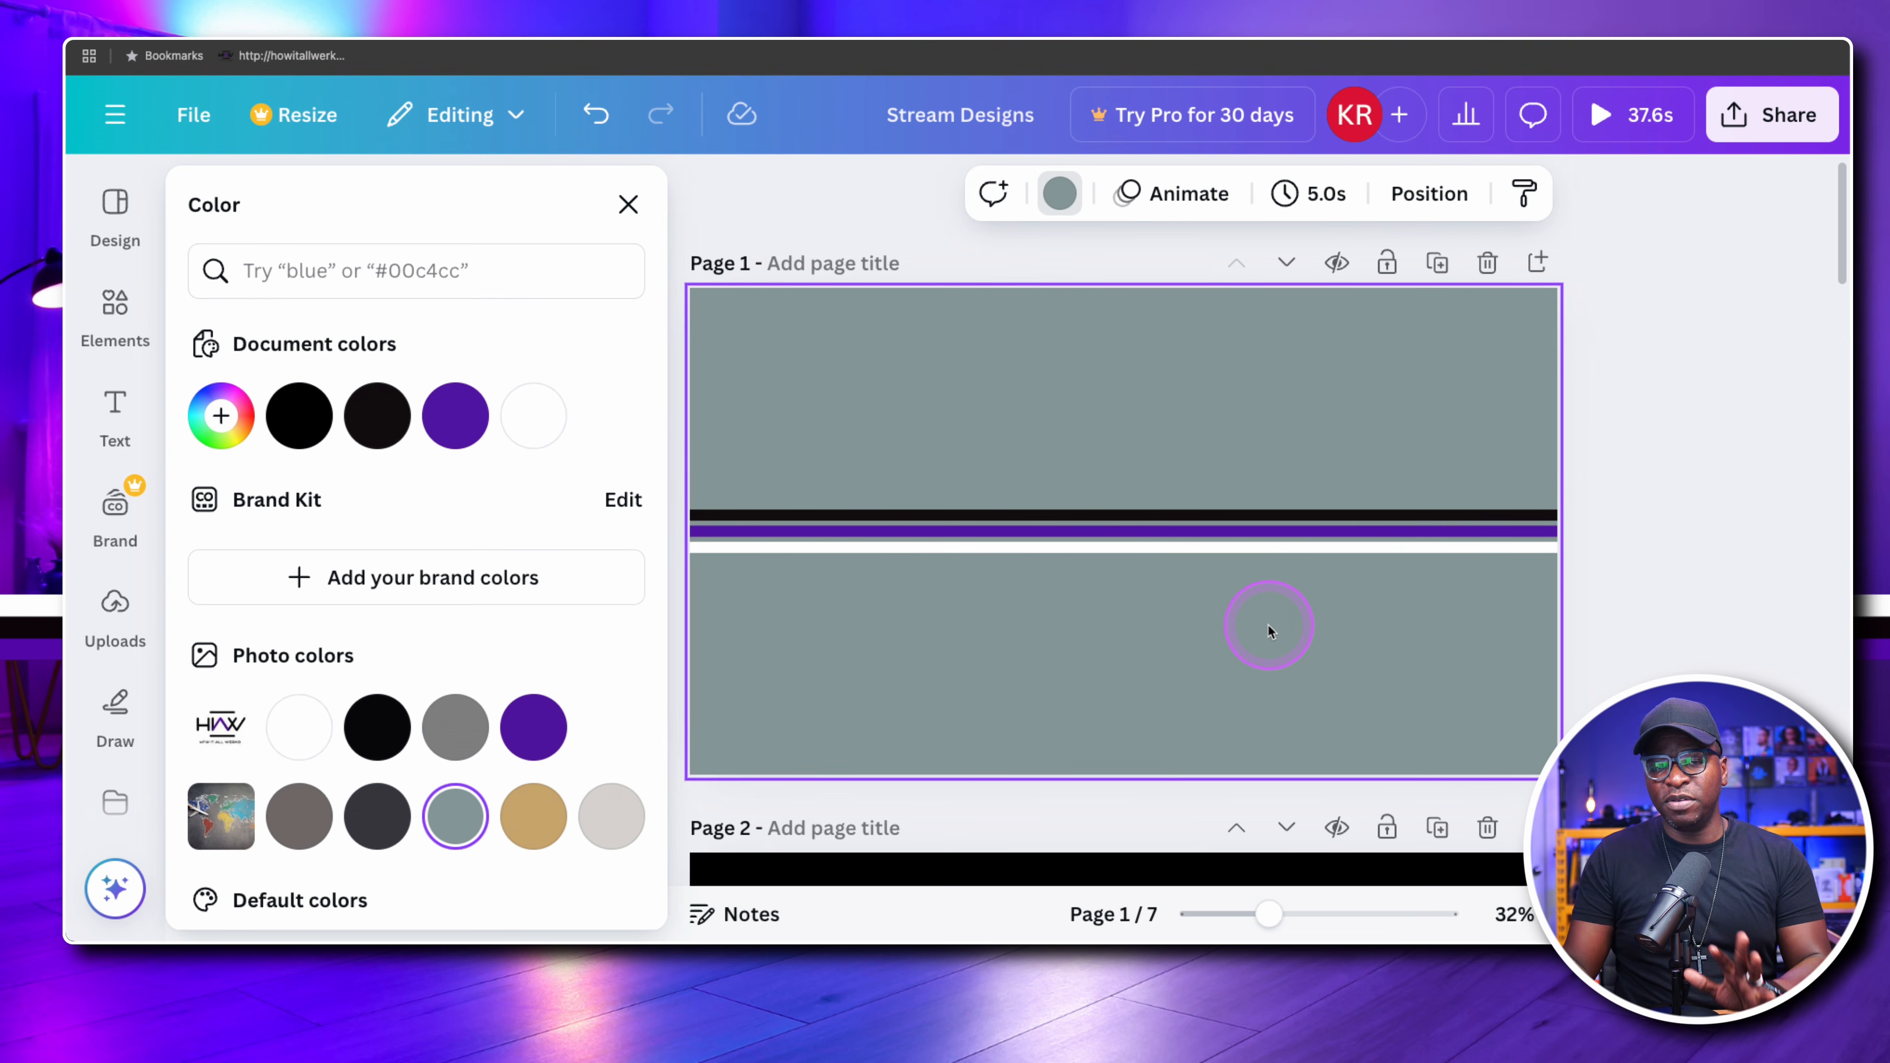
{"action": "right_click", "coordinate": [1200, 551]}
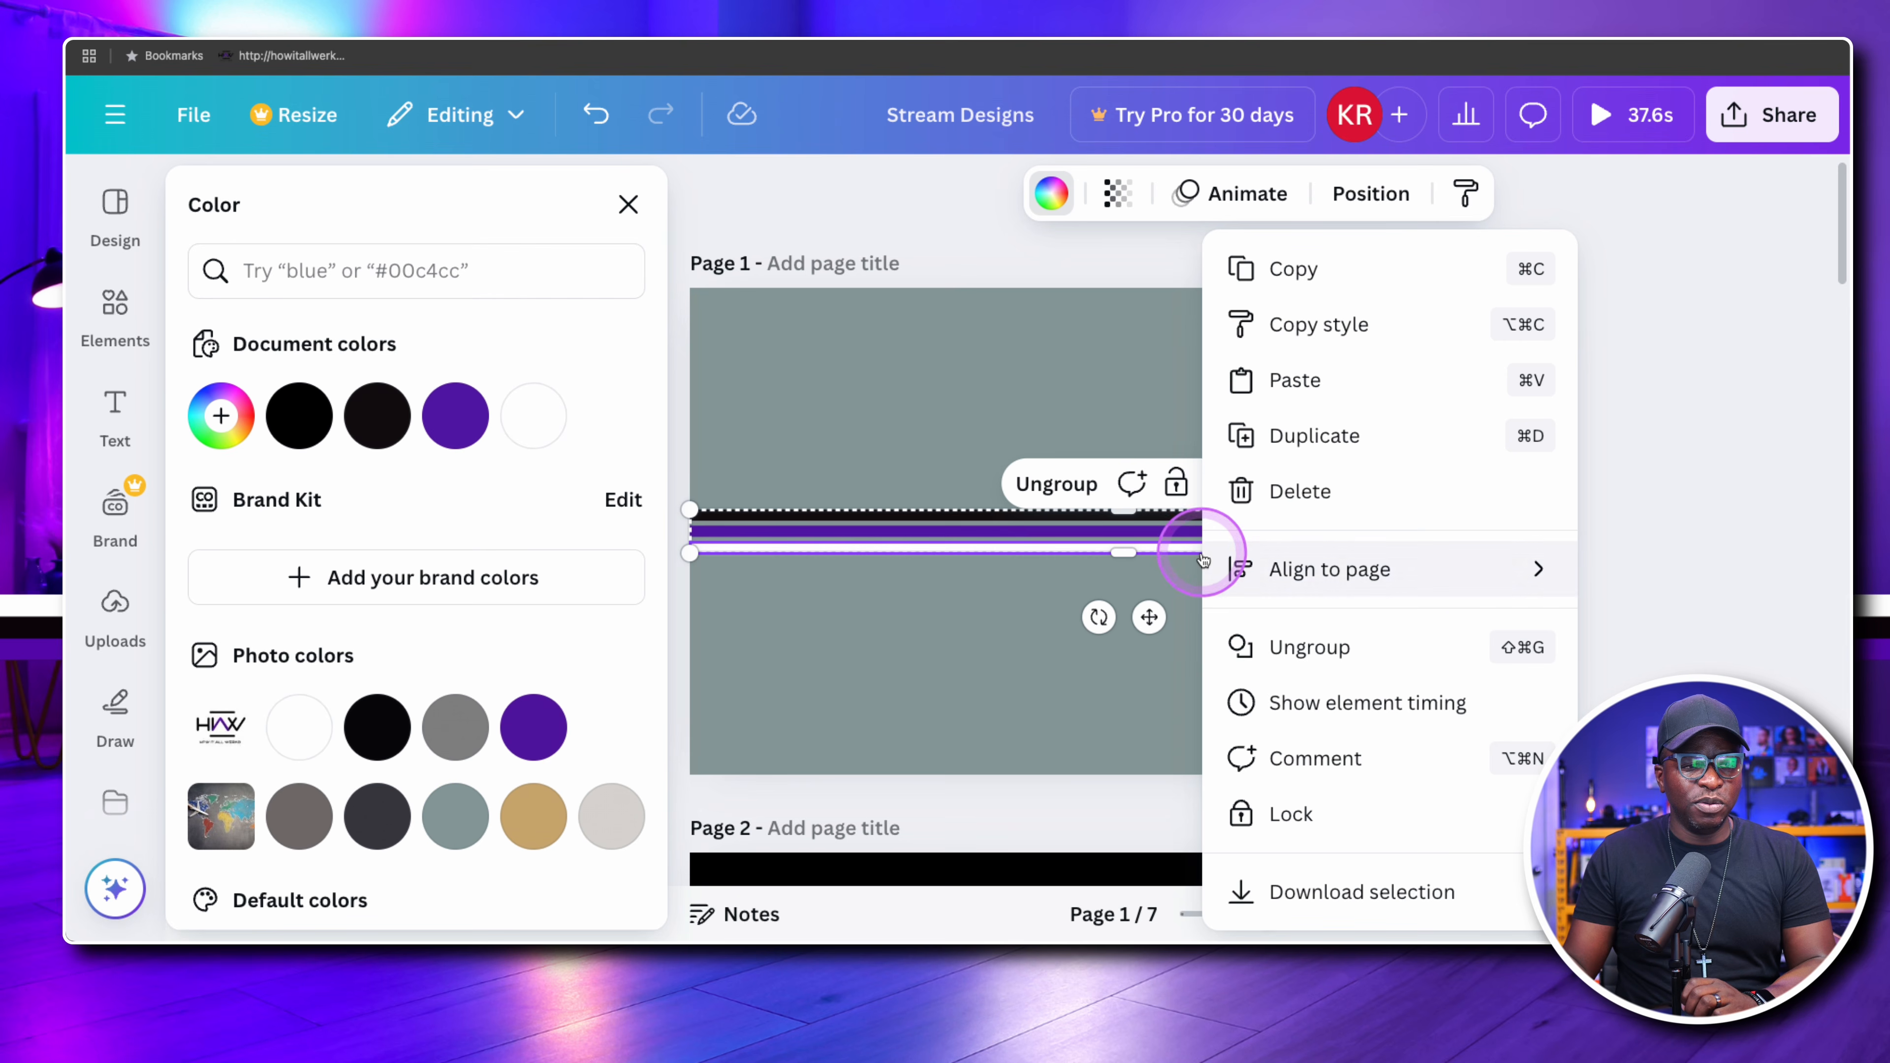
{"action": "left_click", "coordinate": [1096, 649]}
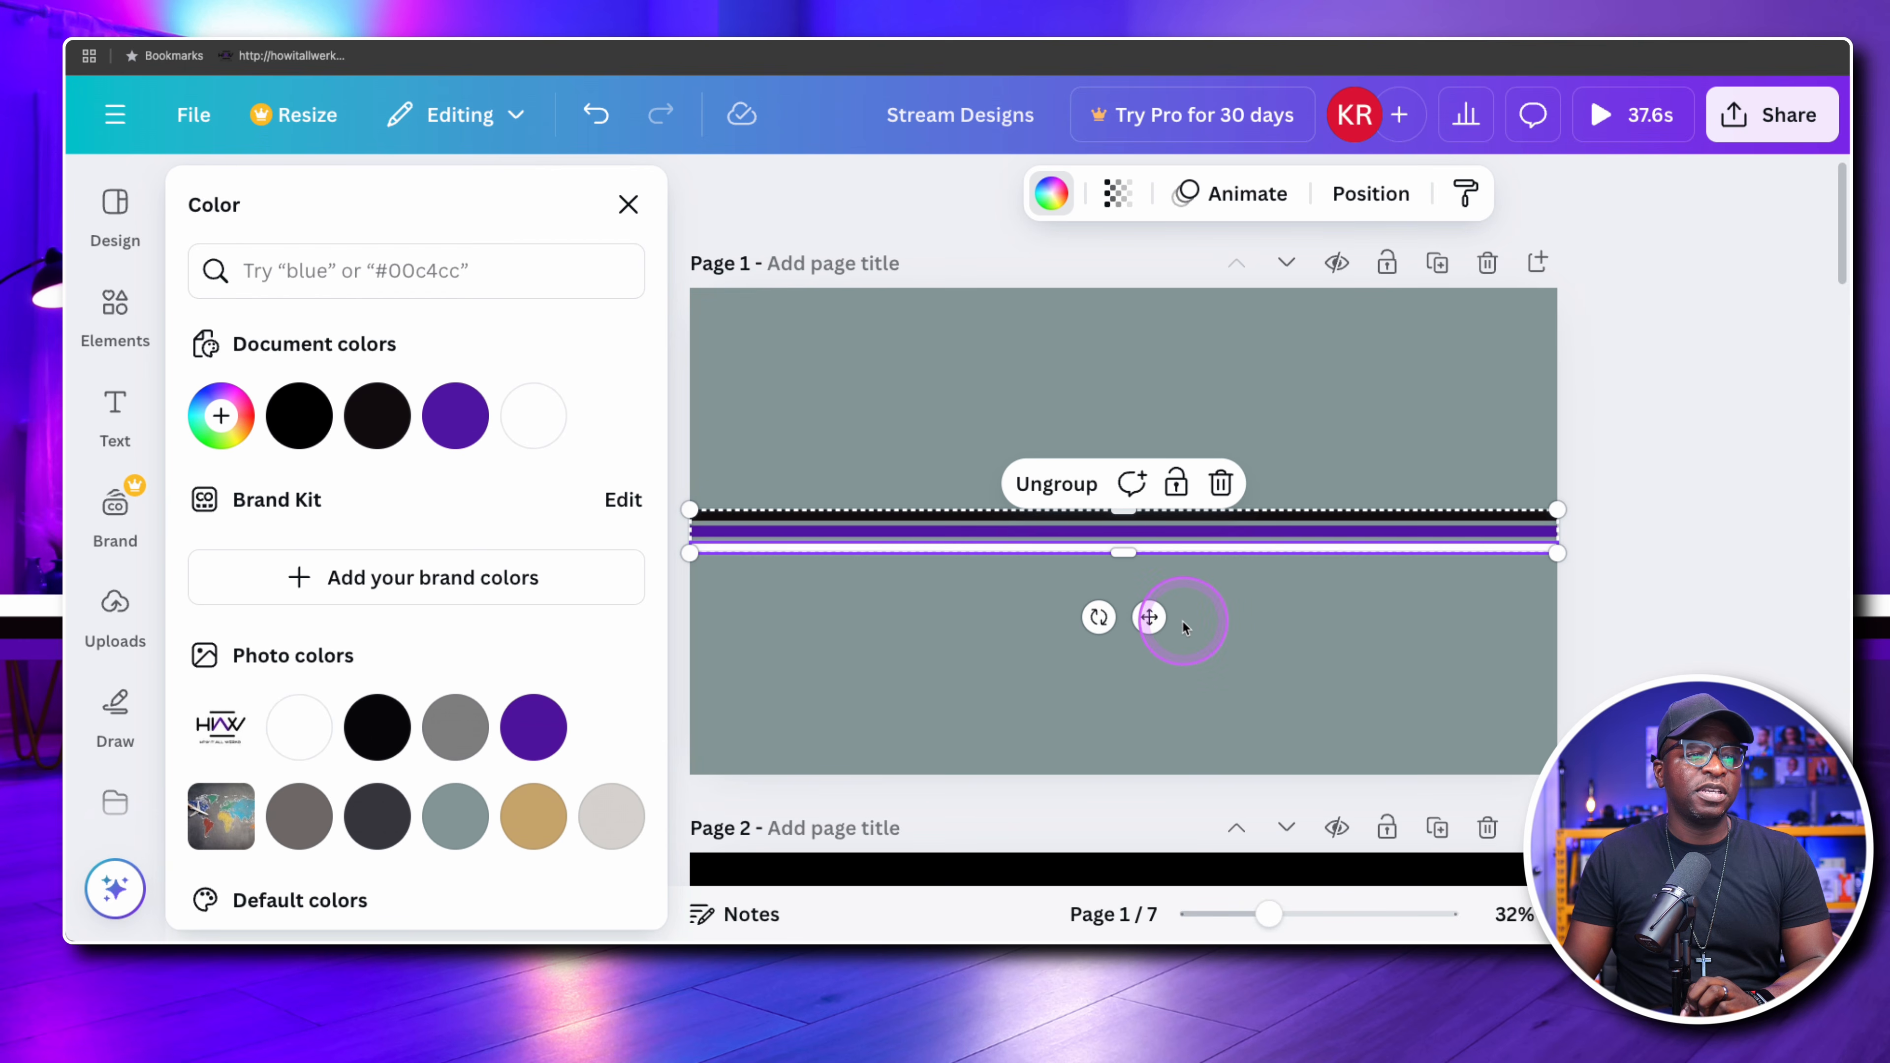
{"action": "left_click", "coordinate": [1324, 625]}
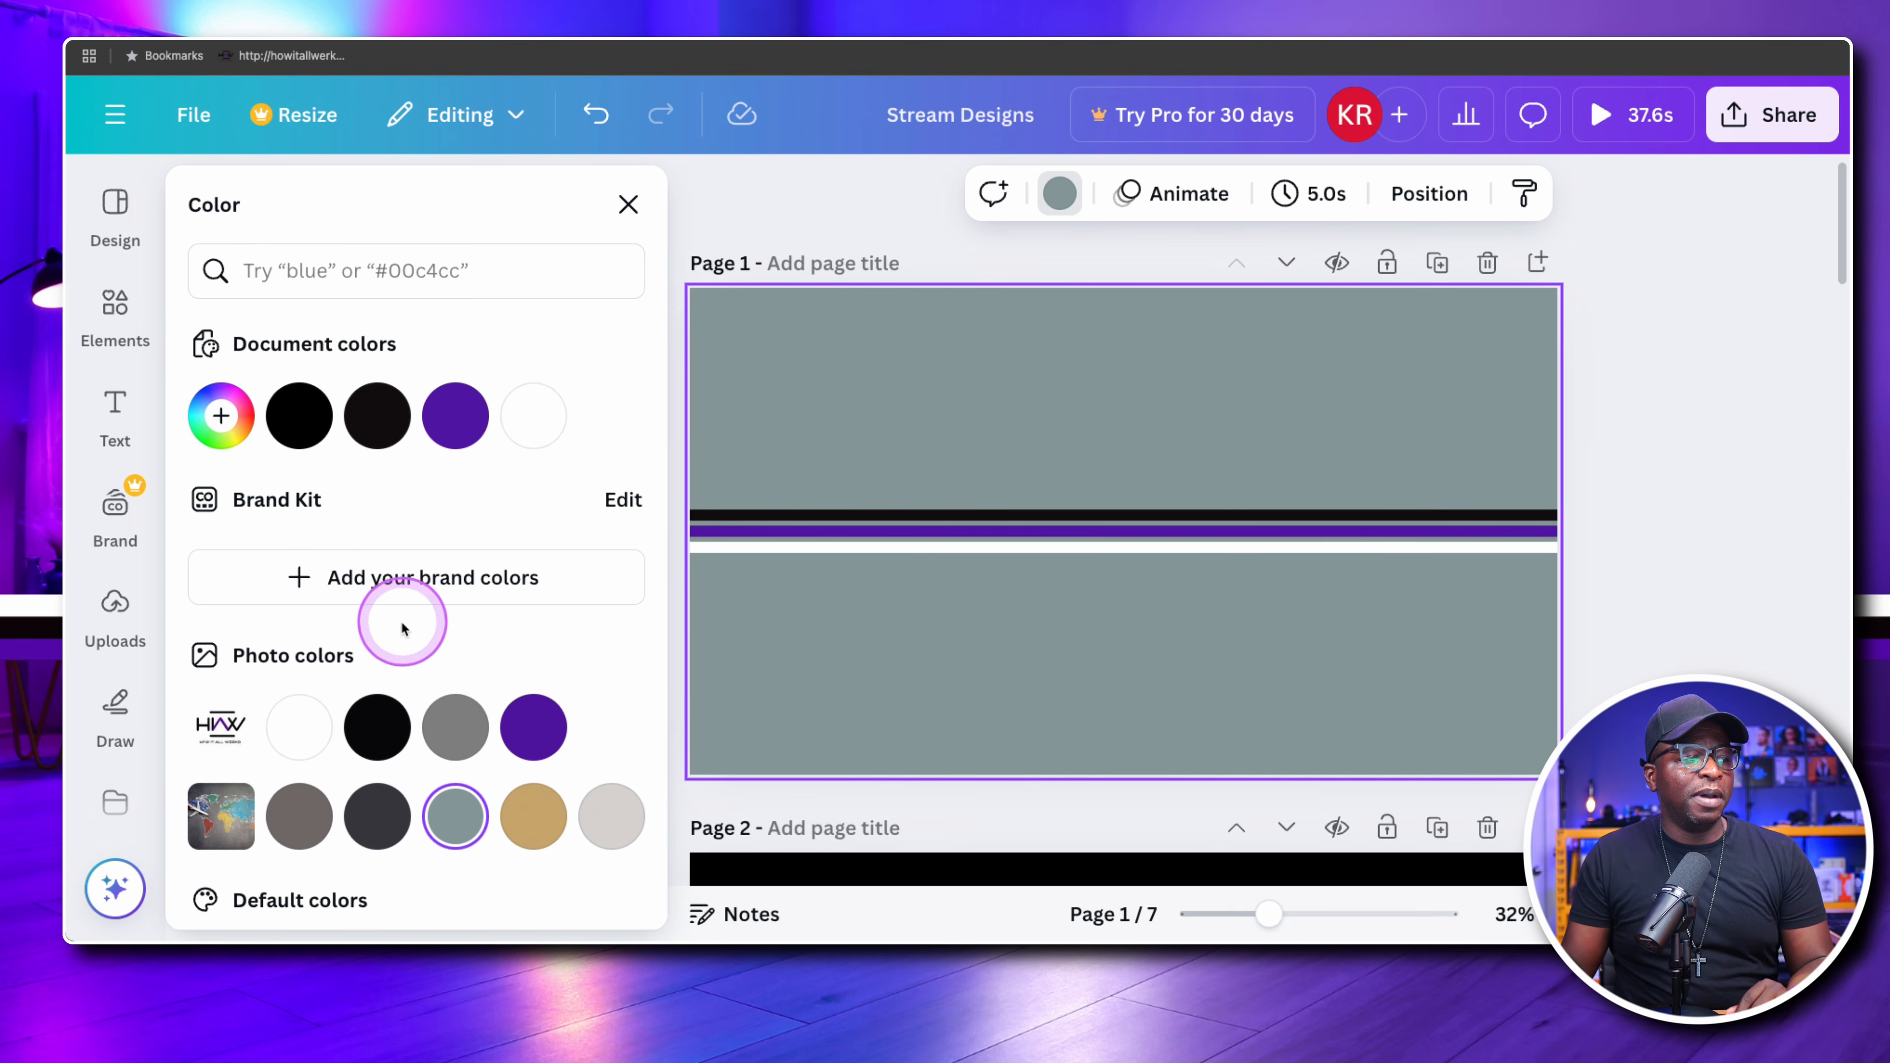
Search the elements library for "frame" and limit the results to frames
{"action": "left_click", "coordinate": [628, 204]}
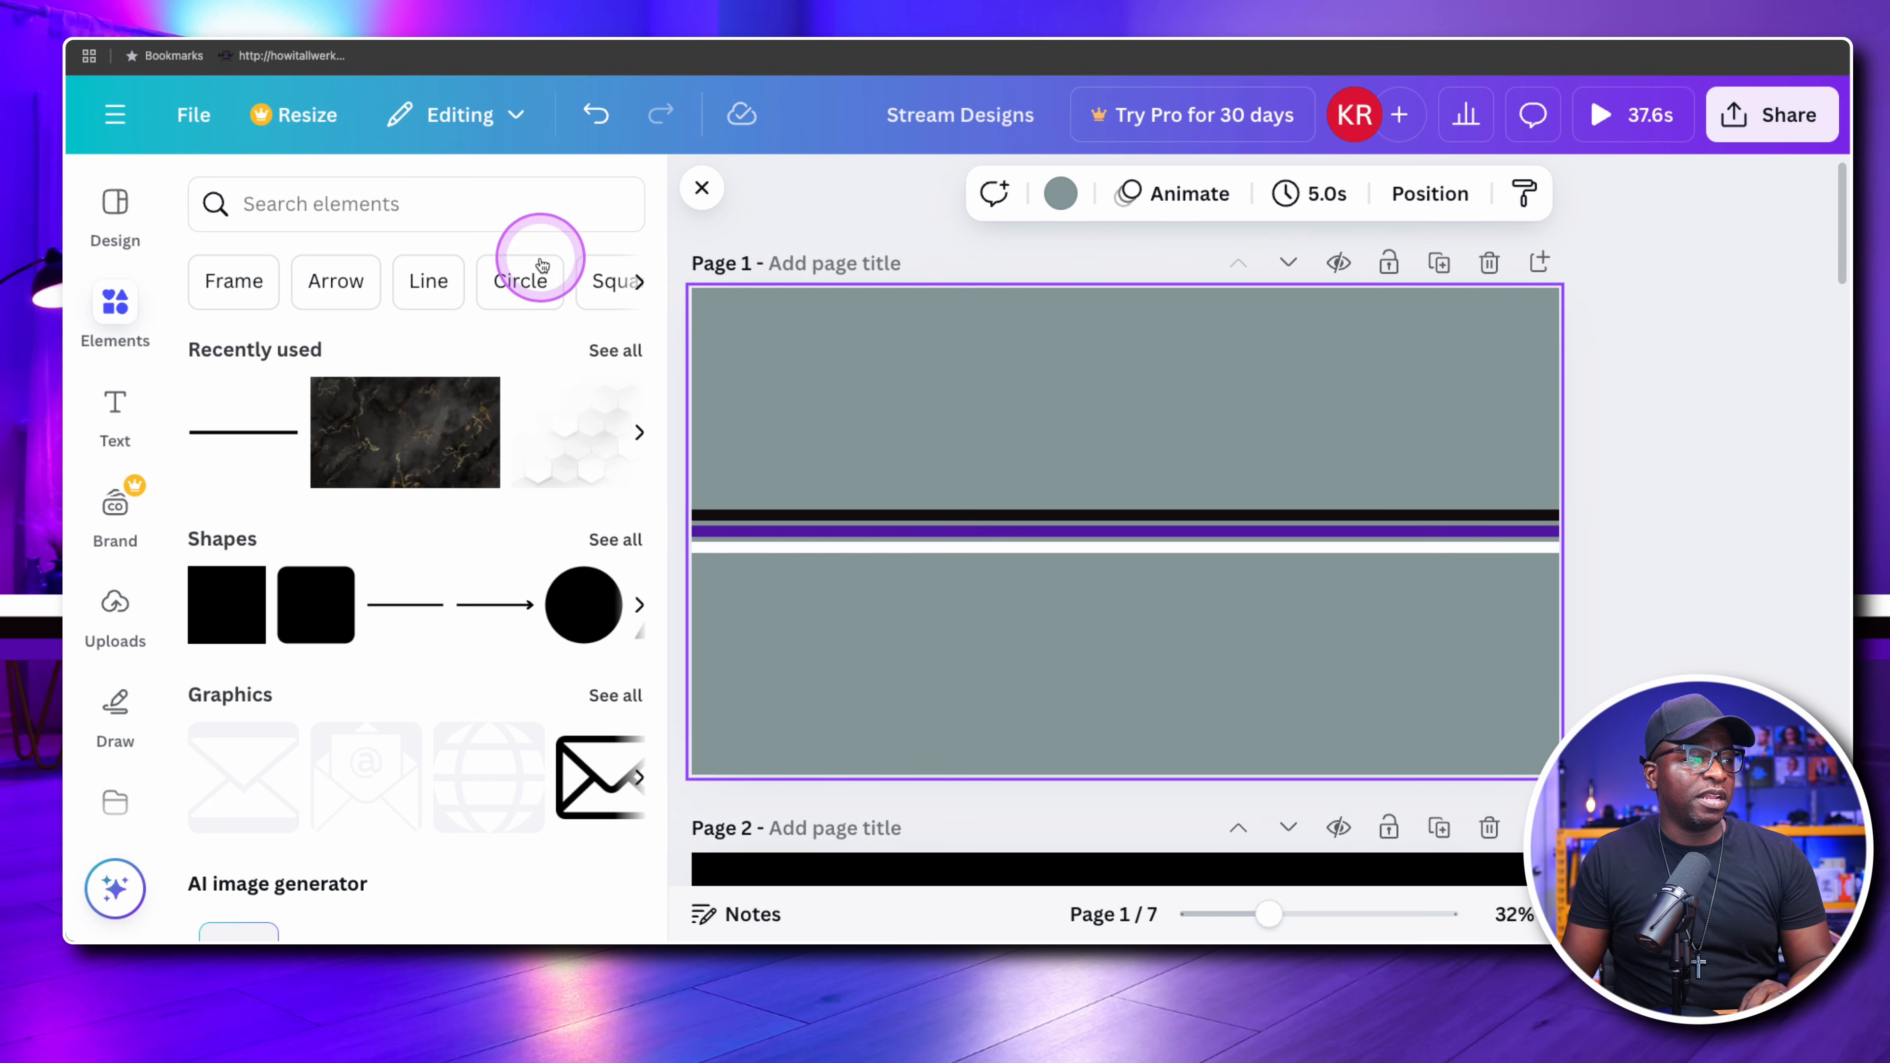
{"action": "left_click", "coordinate": [705, 187]}
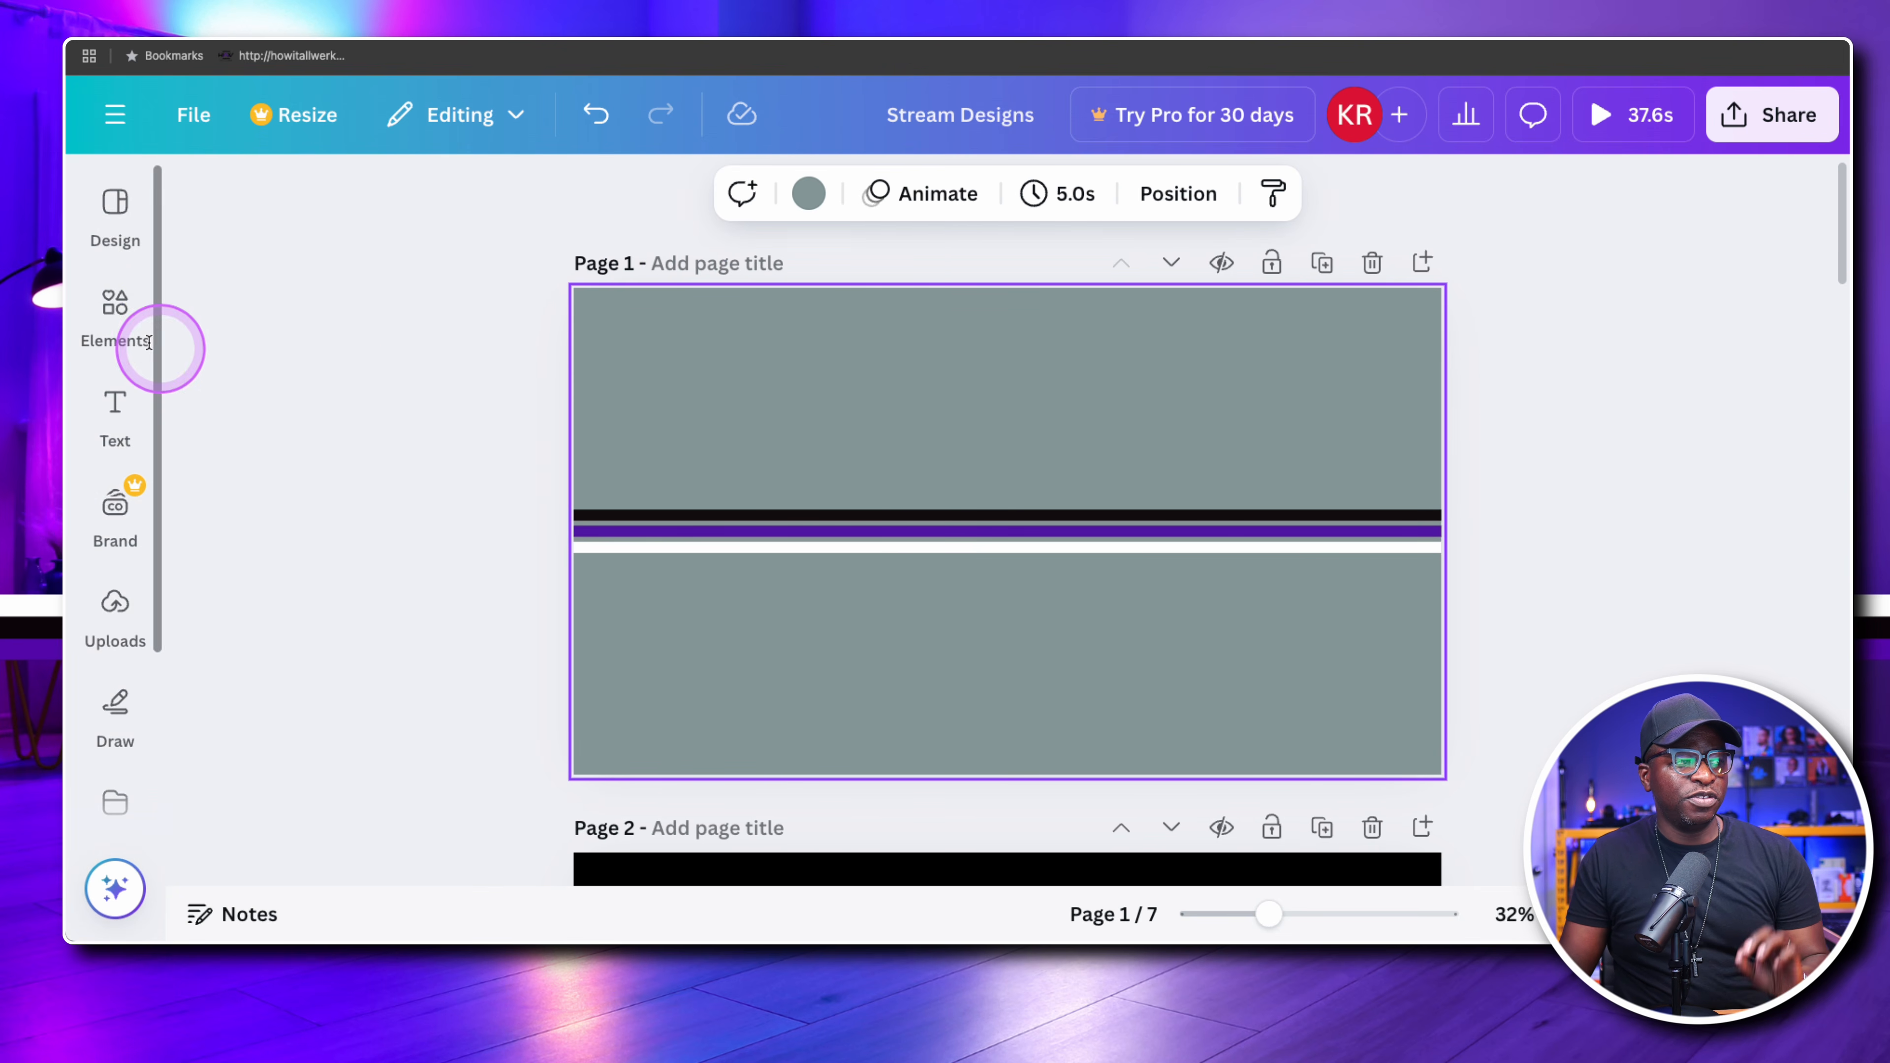
{"action": "left_click", "coordinate": [97, 309]}
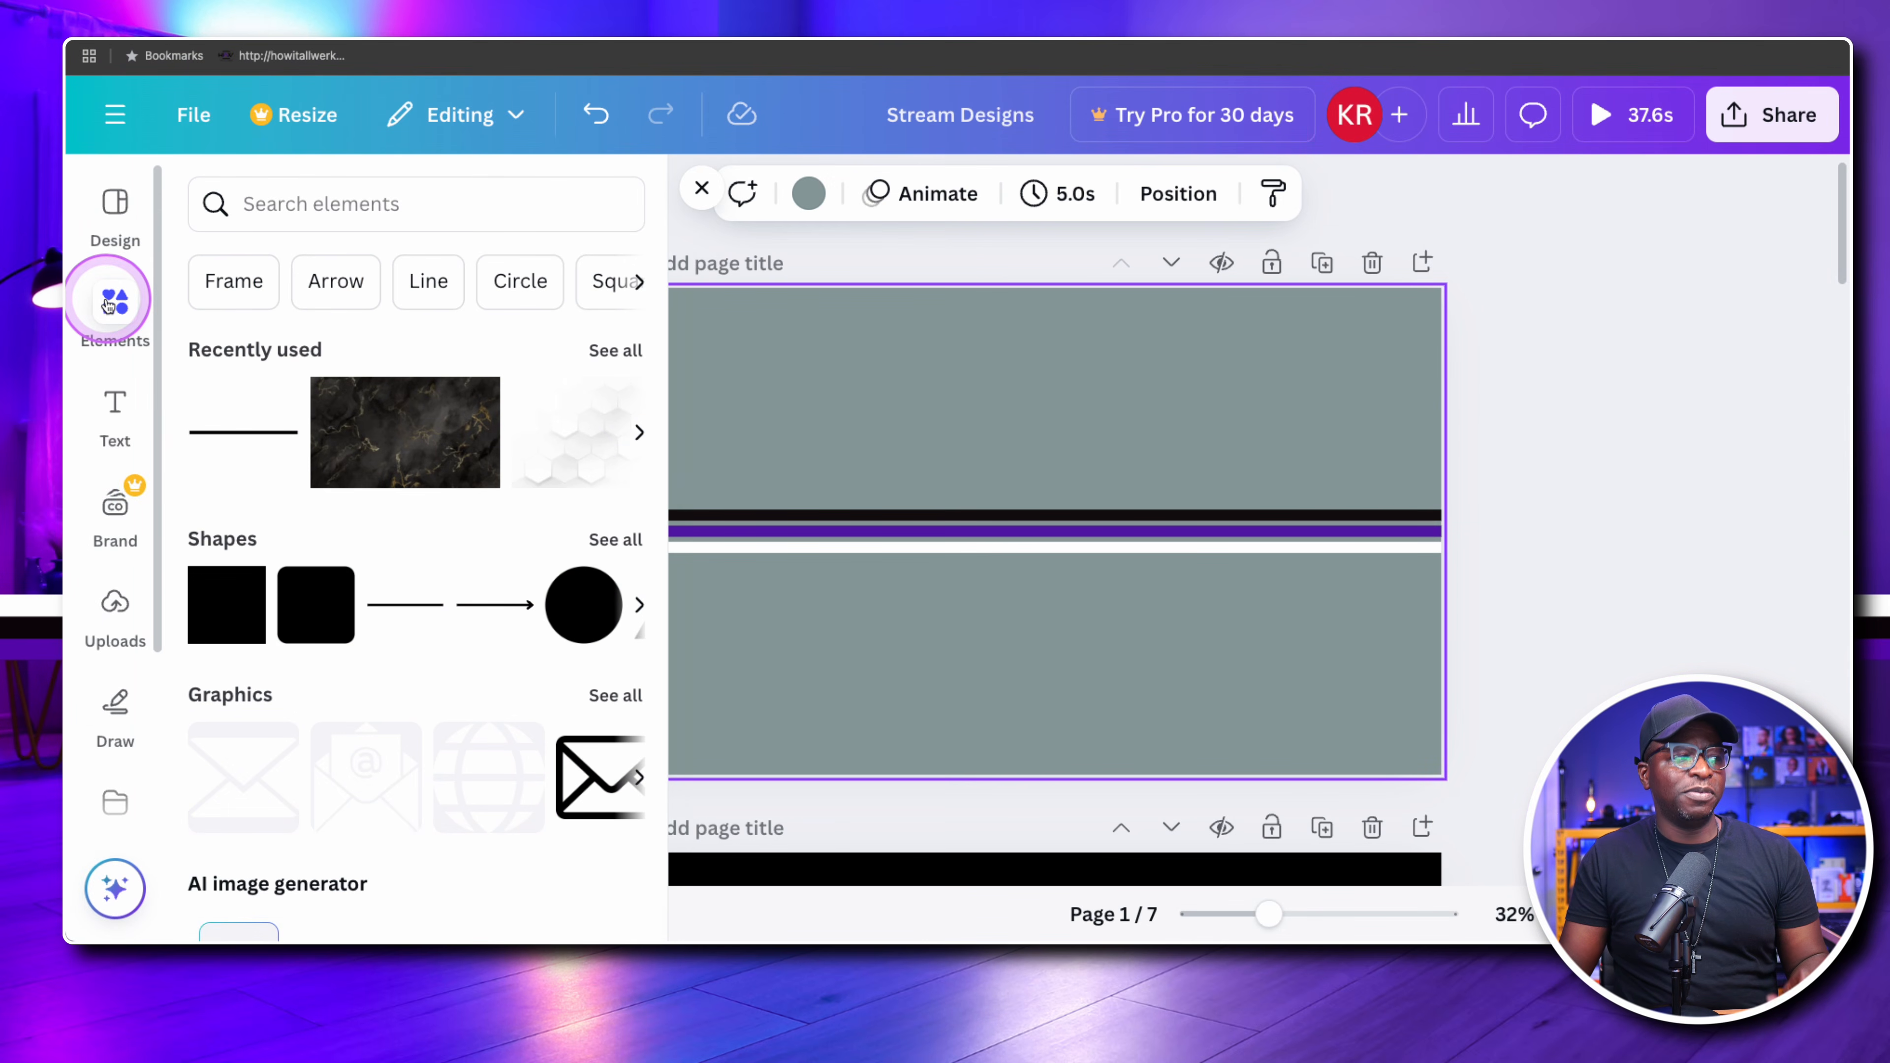
{"action": "left_click", "coordinate": [302, 208]}
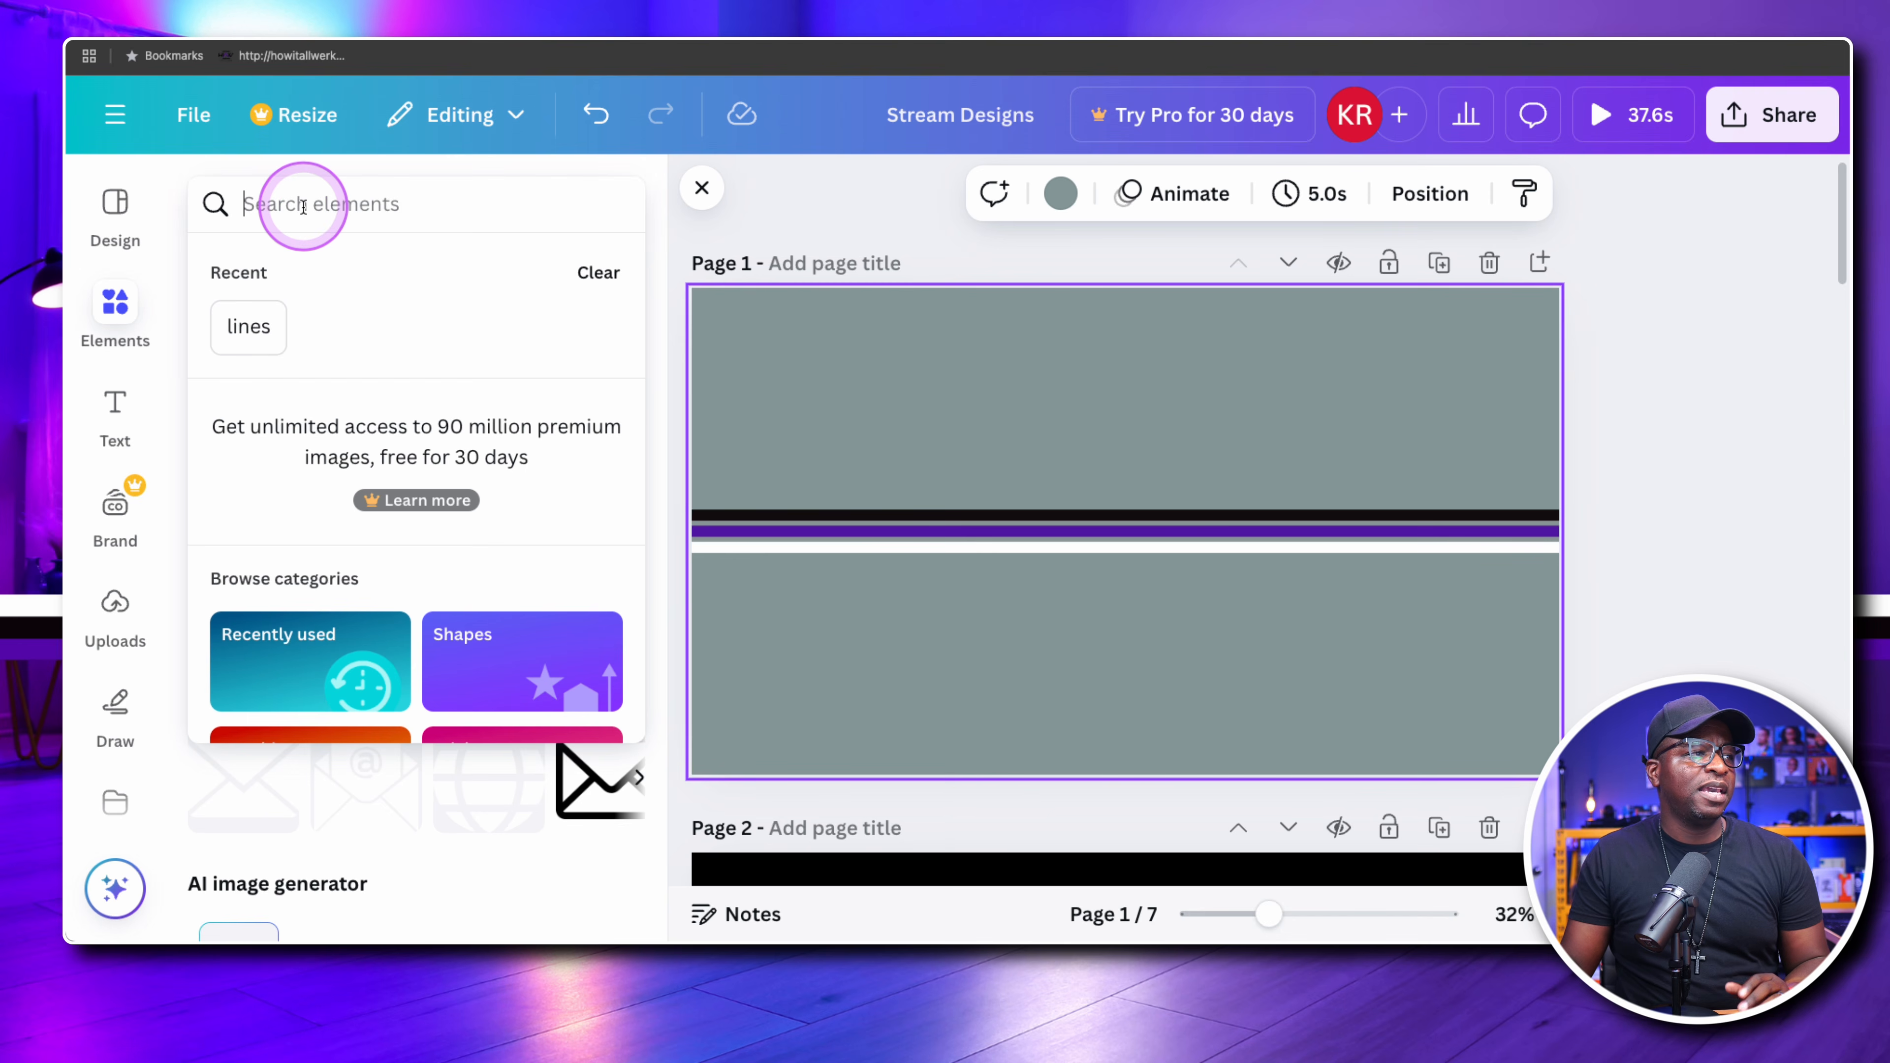
{"action": "type", "text": "frame"}
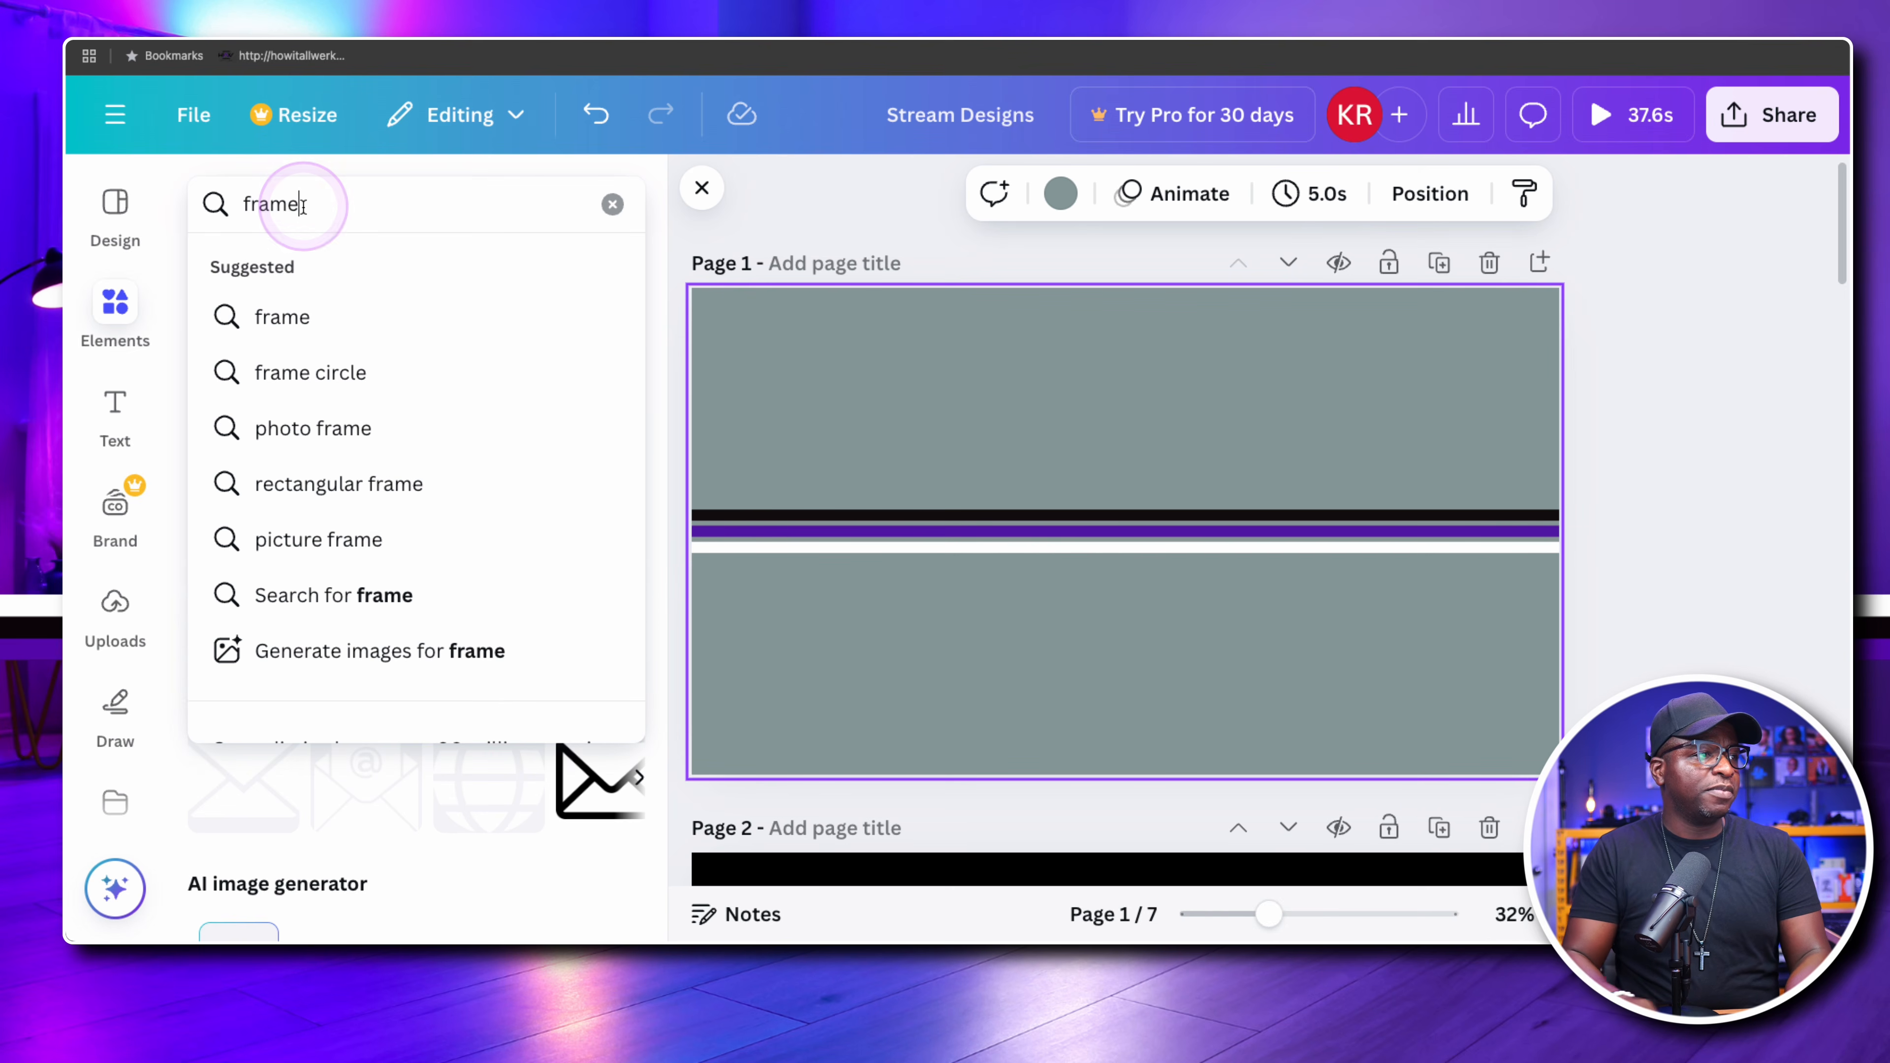
{"action": "key", "text": "Return"}
{"action": "scroll", "coordinate": [393, 395], "scroll_direction": "down", "scroll_amount": 1}
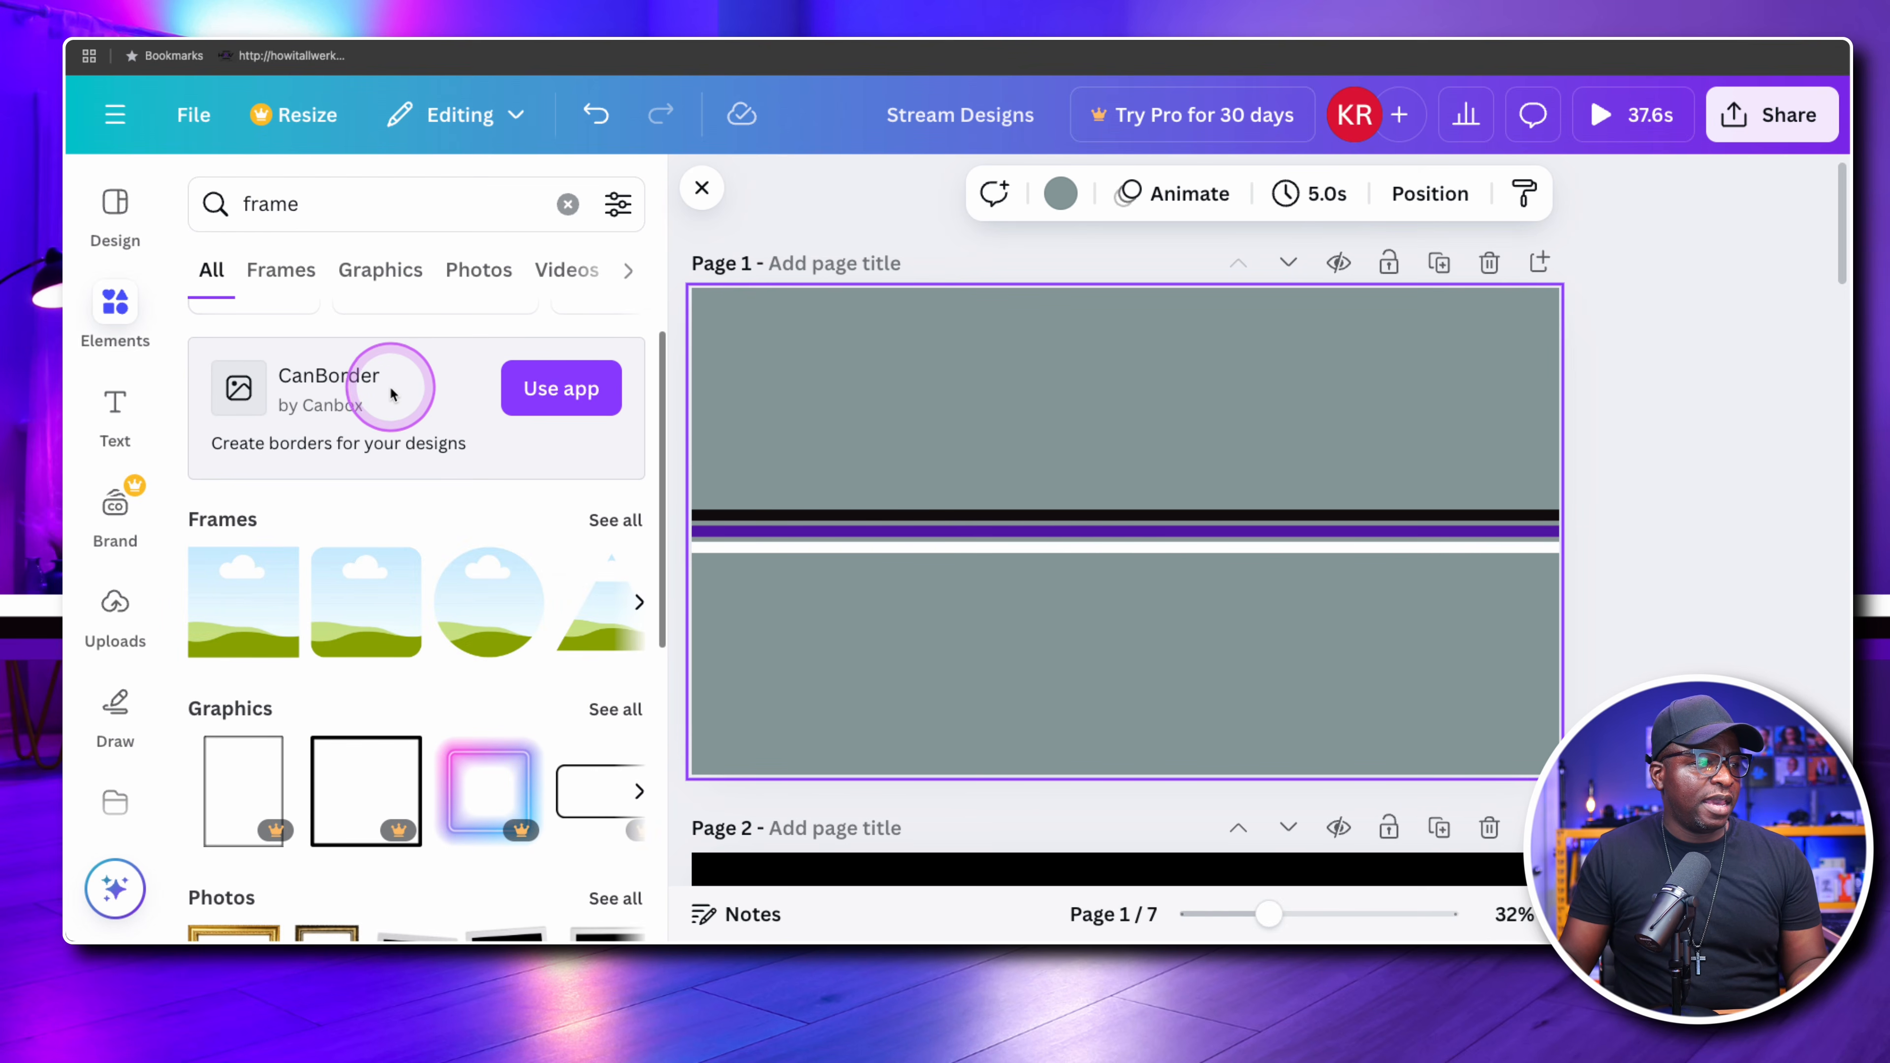
{"action": "scroll", "coordinate": [371, 371], "scroll_direction": "down", "scroll_amount": 3}
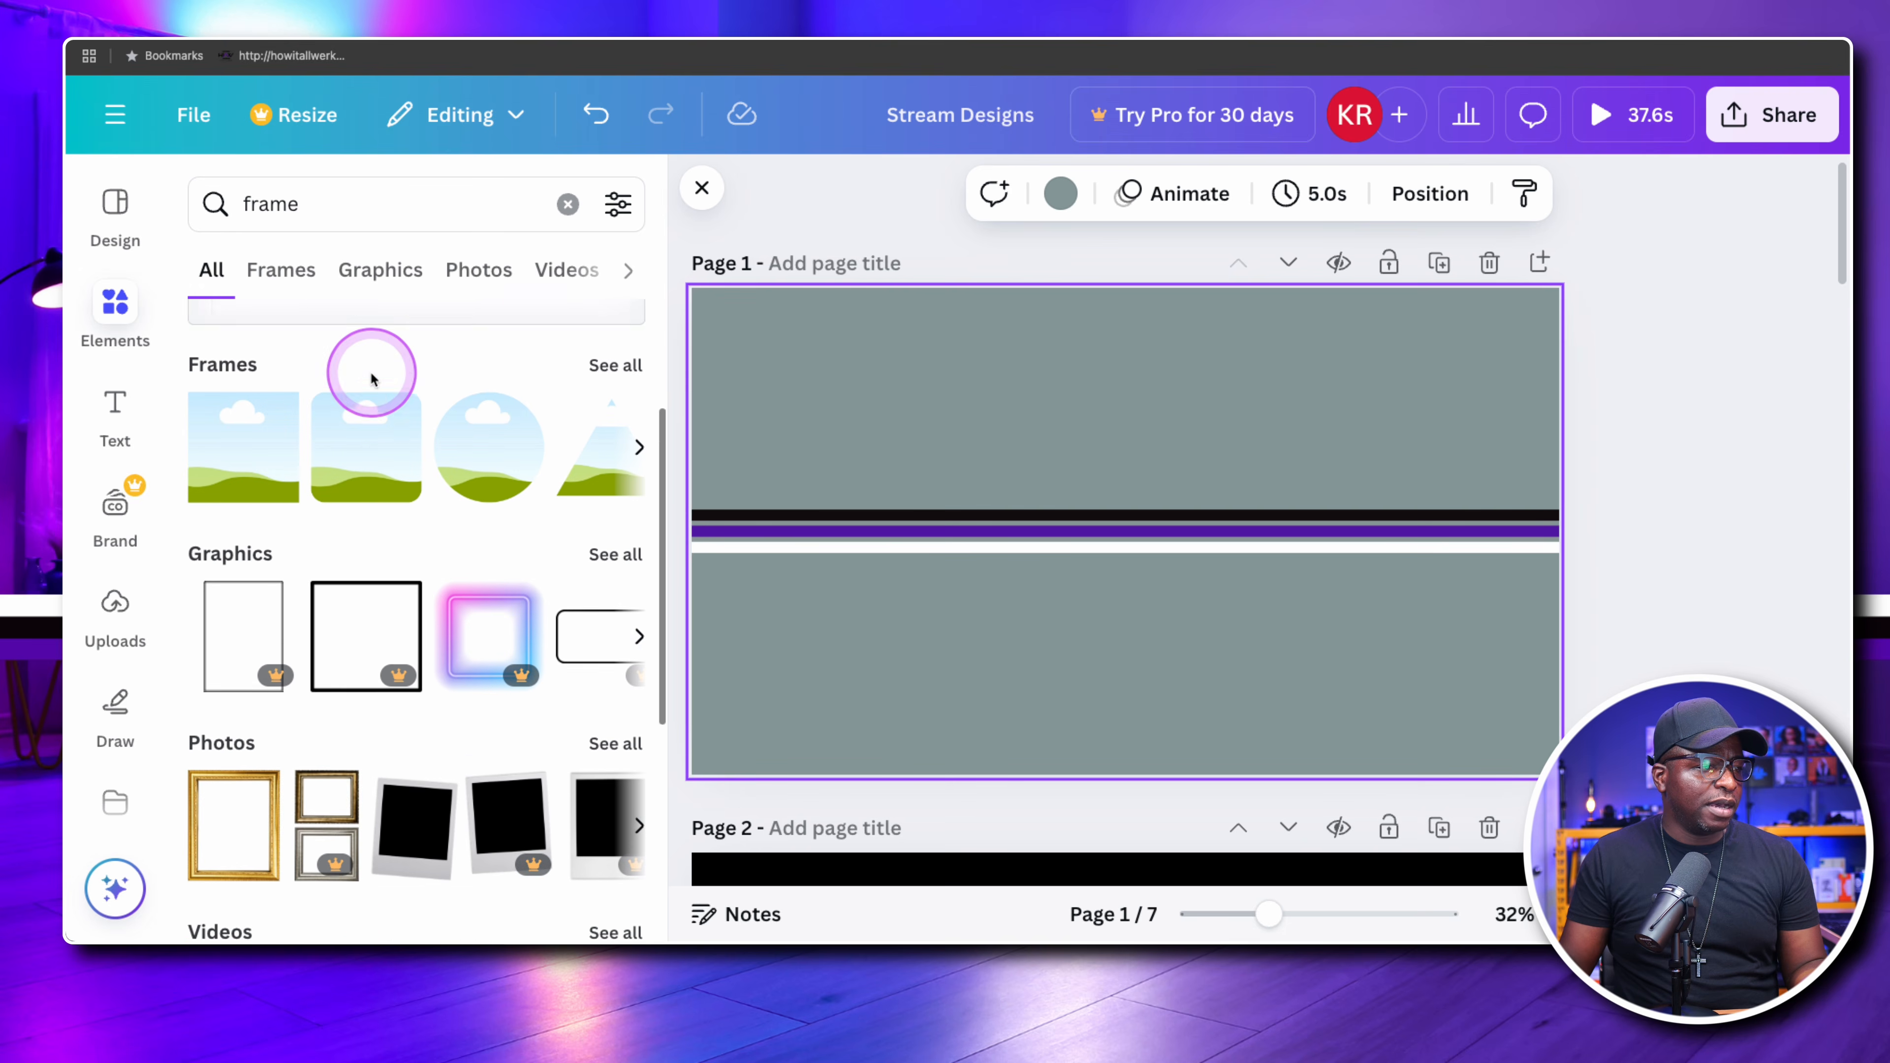
{"action": "scroll", "coordinate": [368, 368], "scroll_direction": "up", "scroll_amount": 4}
{"action": "left_click", "coordinate": [287, 274]}
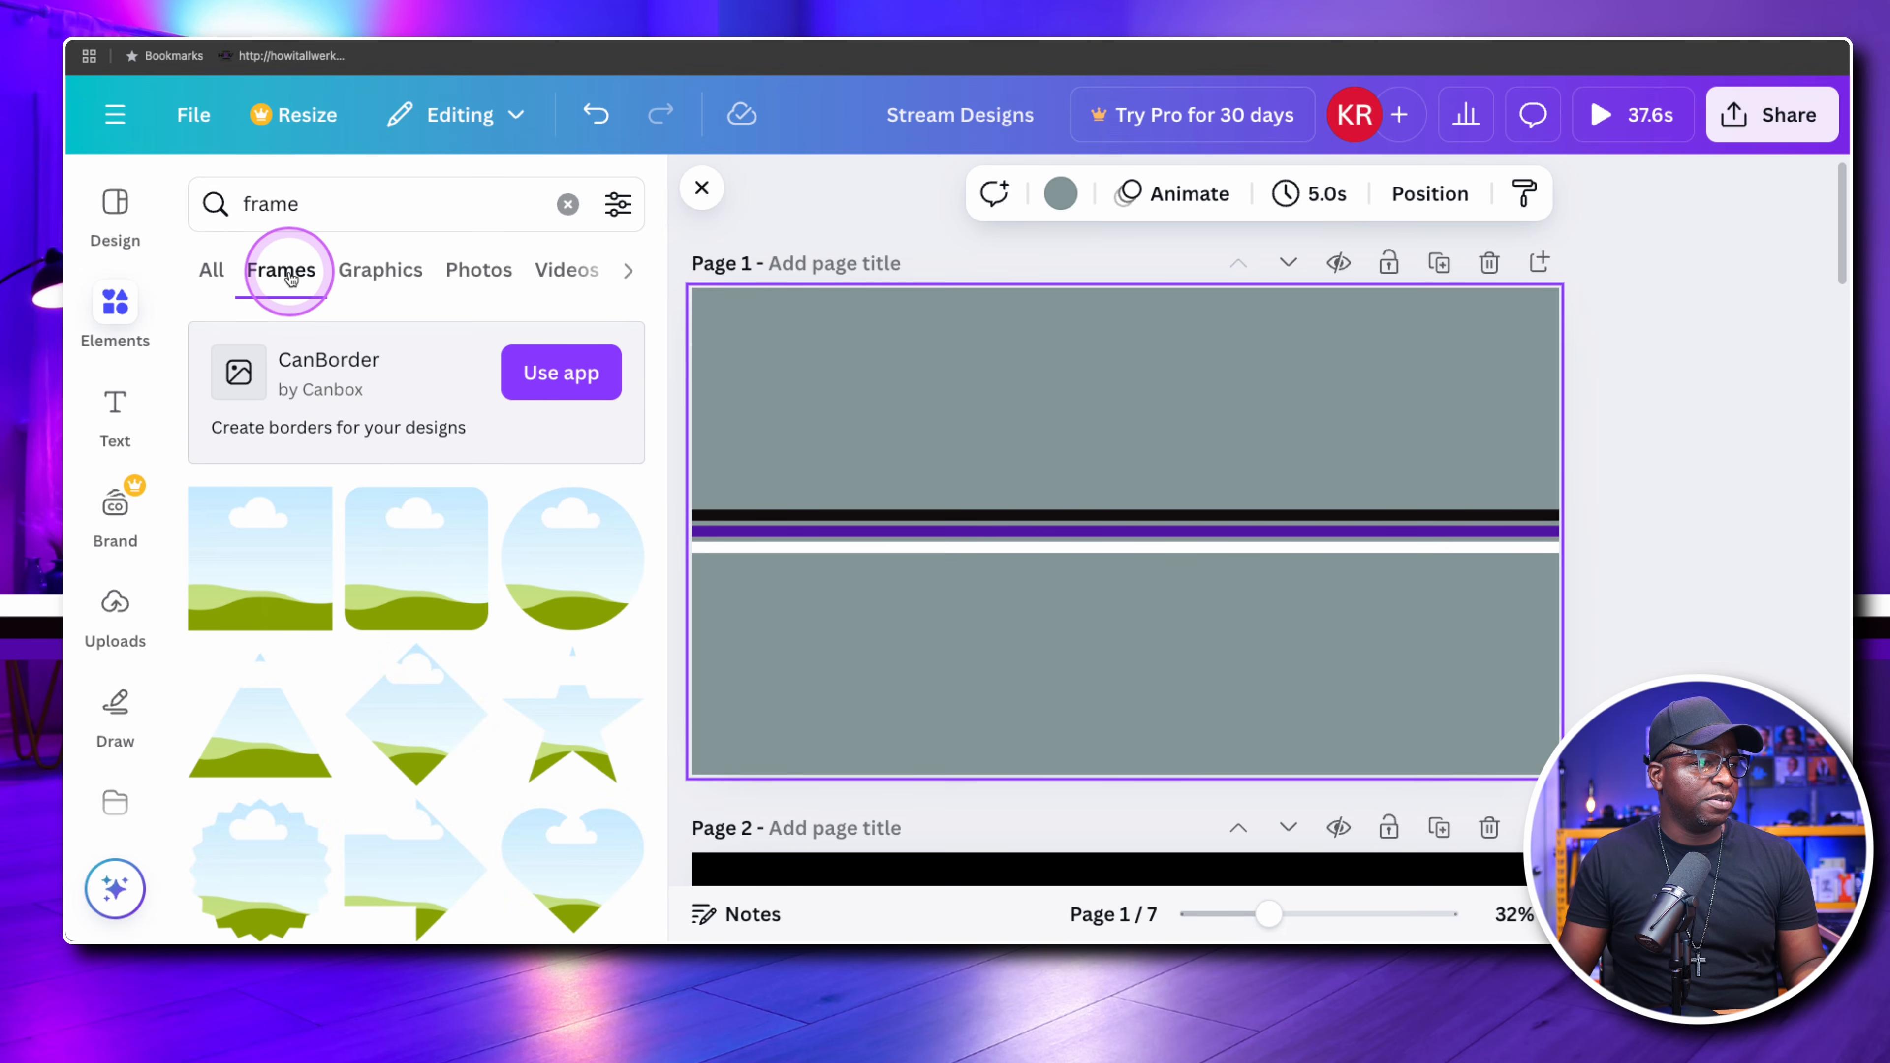
Add the square frame with a thin light border from the frame results to the centre of page 1
{"action": "scroll", "coordinate": [321, 347], "scroll_direction": "down", "scroll_amount": 10}
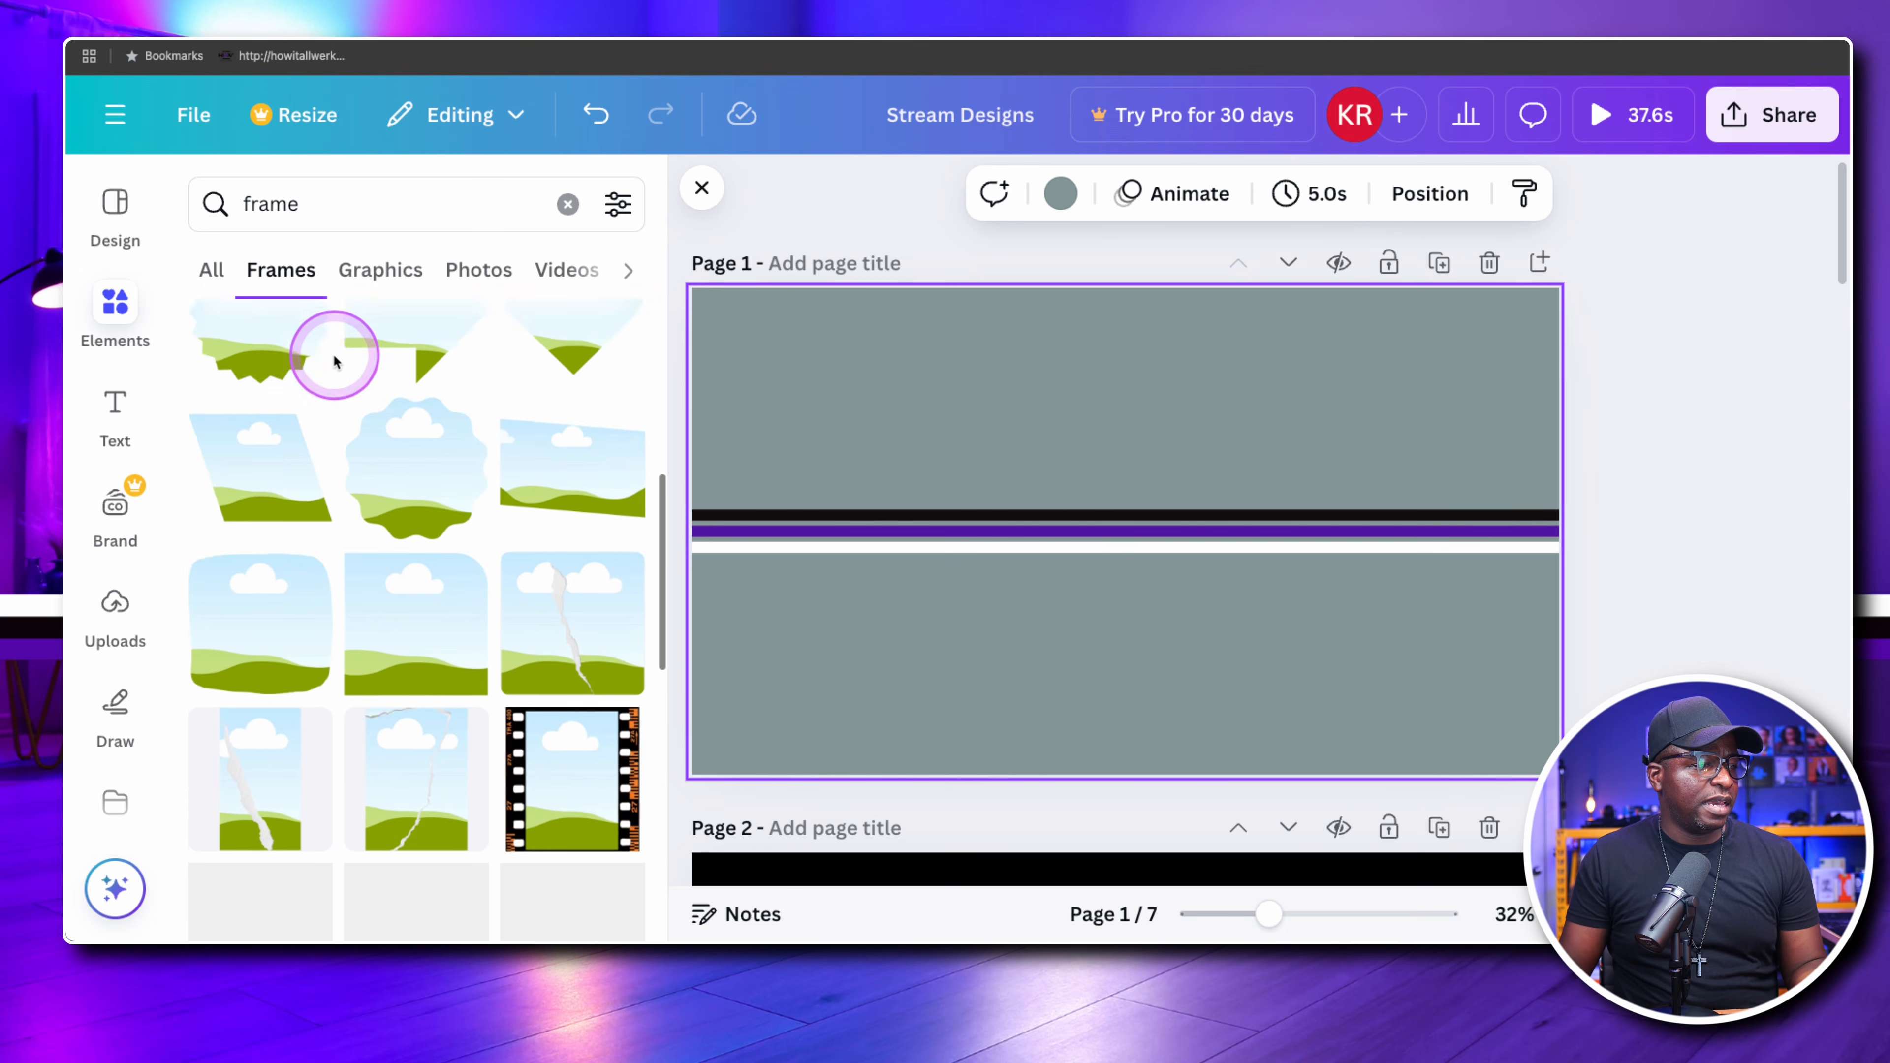
{"action": "scroll", "coordinate": [457, 490], "scroll_direction": "down", "scroll_amount": 4}
{"action": "scroll", "coordinate": [453, 482], "scroll_direction": "up", "scroll_amount": 4}
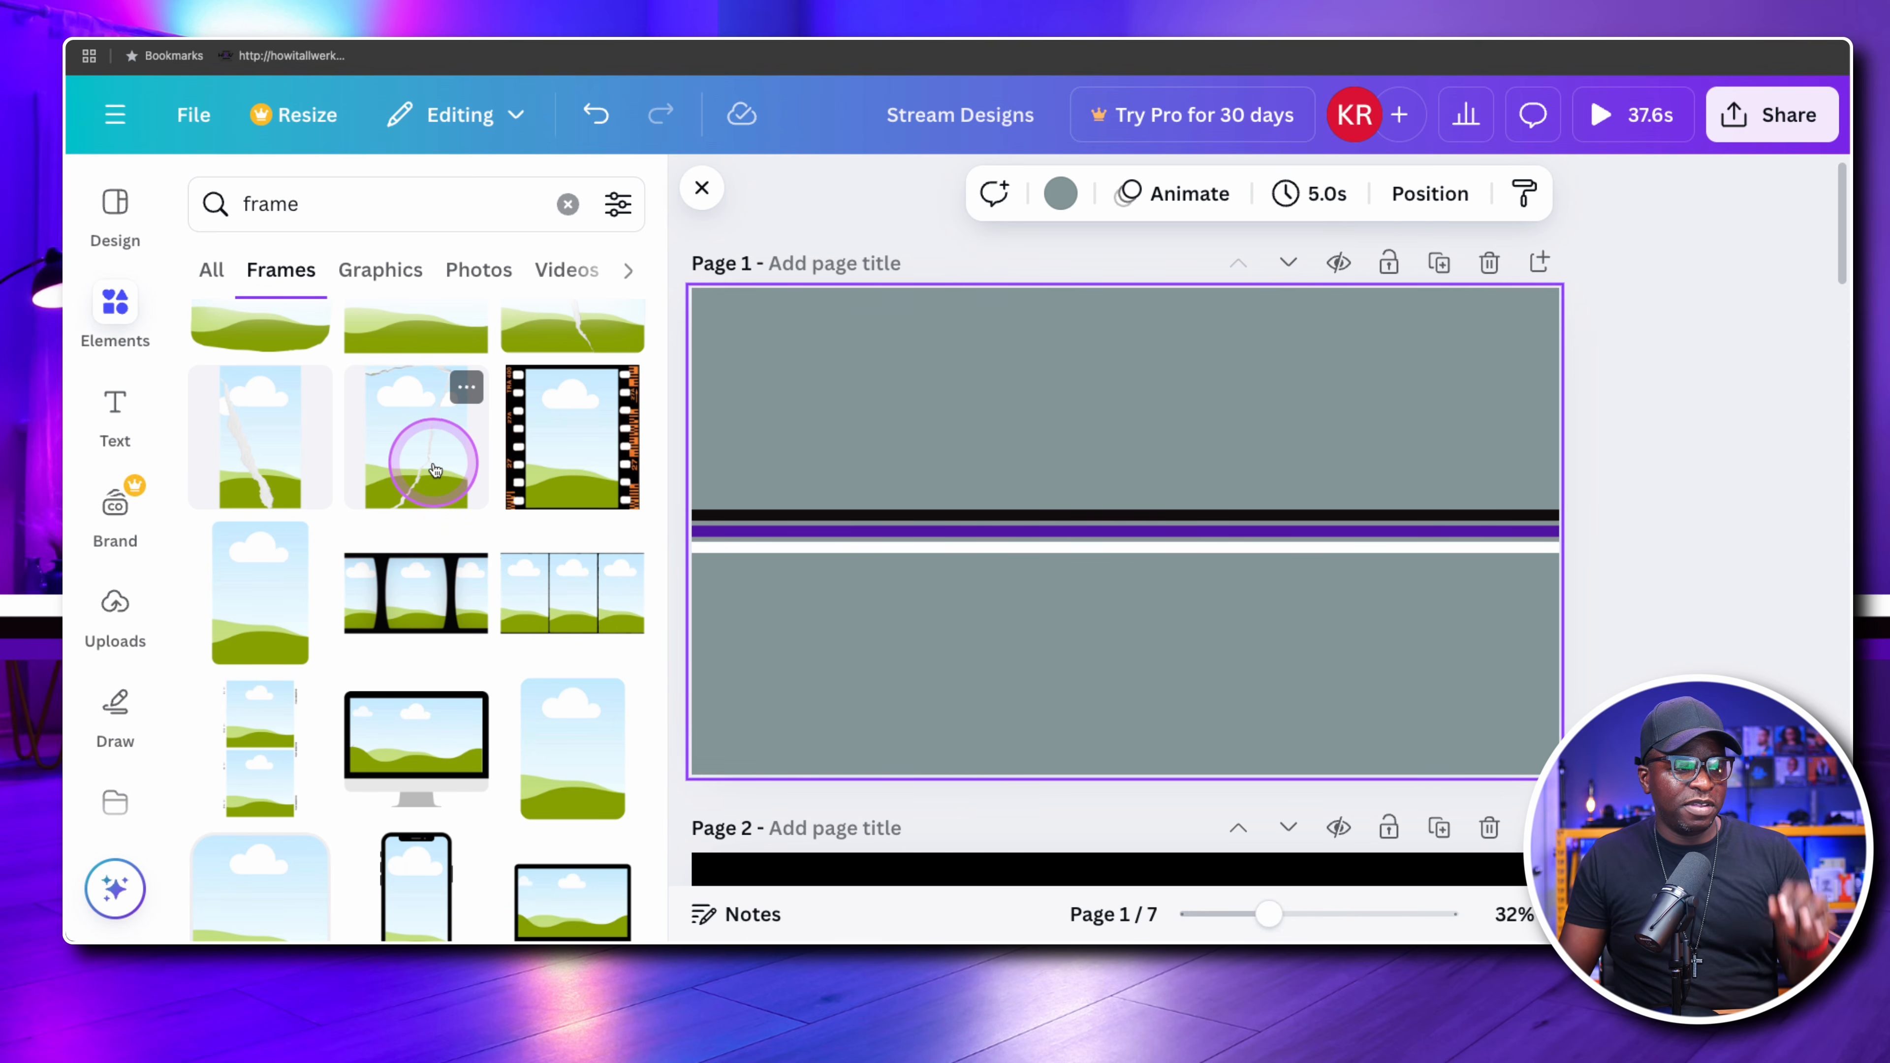
{"action": "scroll", "coordinate": [435, 469], "scroll_direction": "down", "scroll_amount": 10}
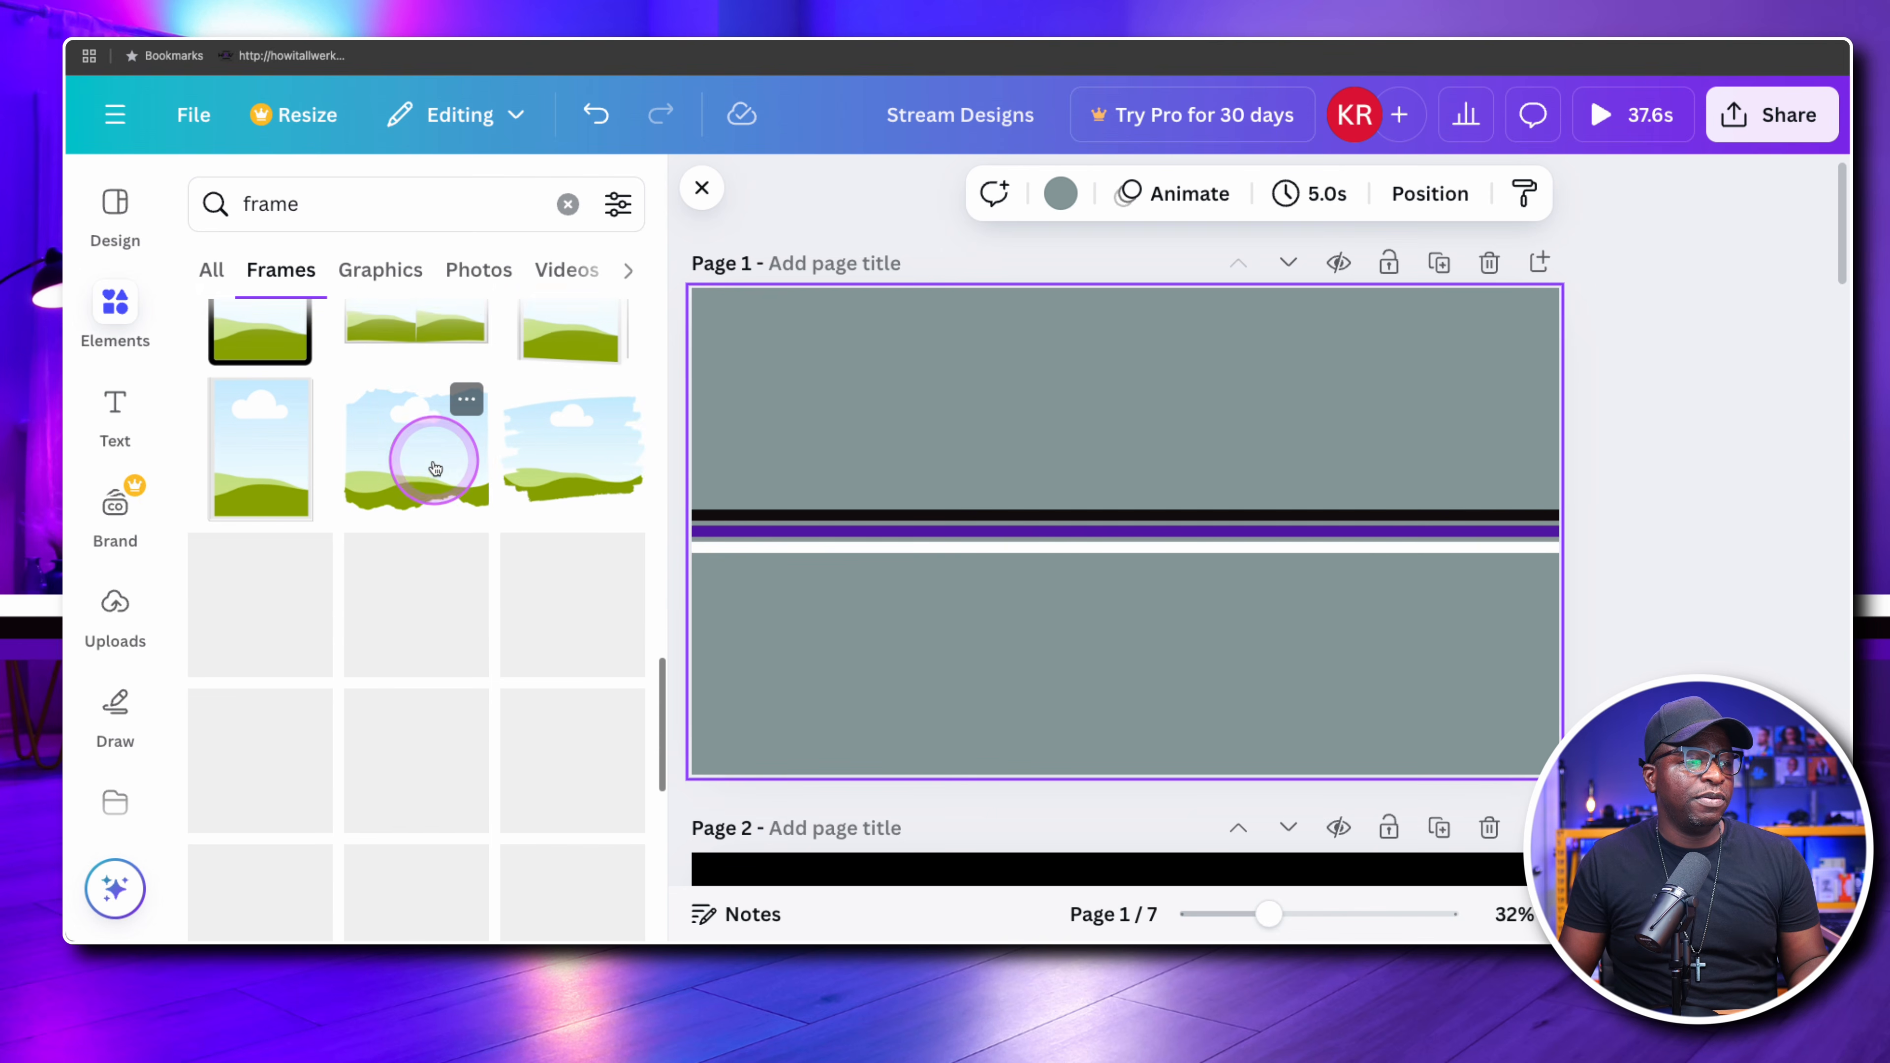
{"action": "scroll", "coordinate": [435, 468], "scroll_direction": "down", "scroll_amount": 8}
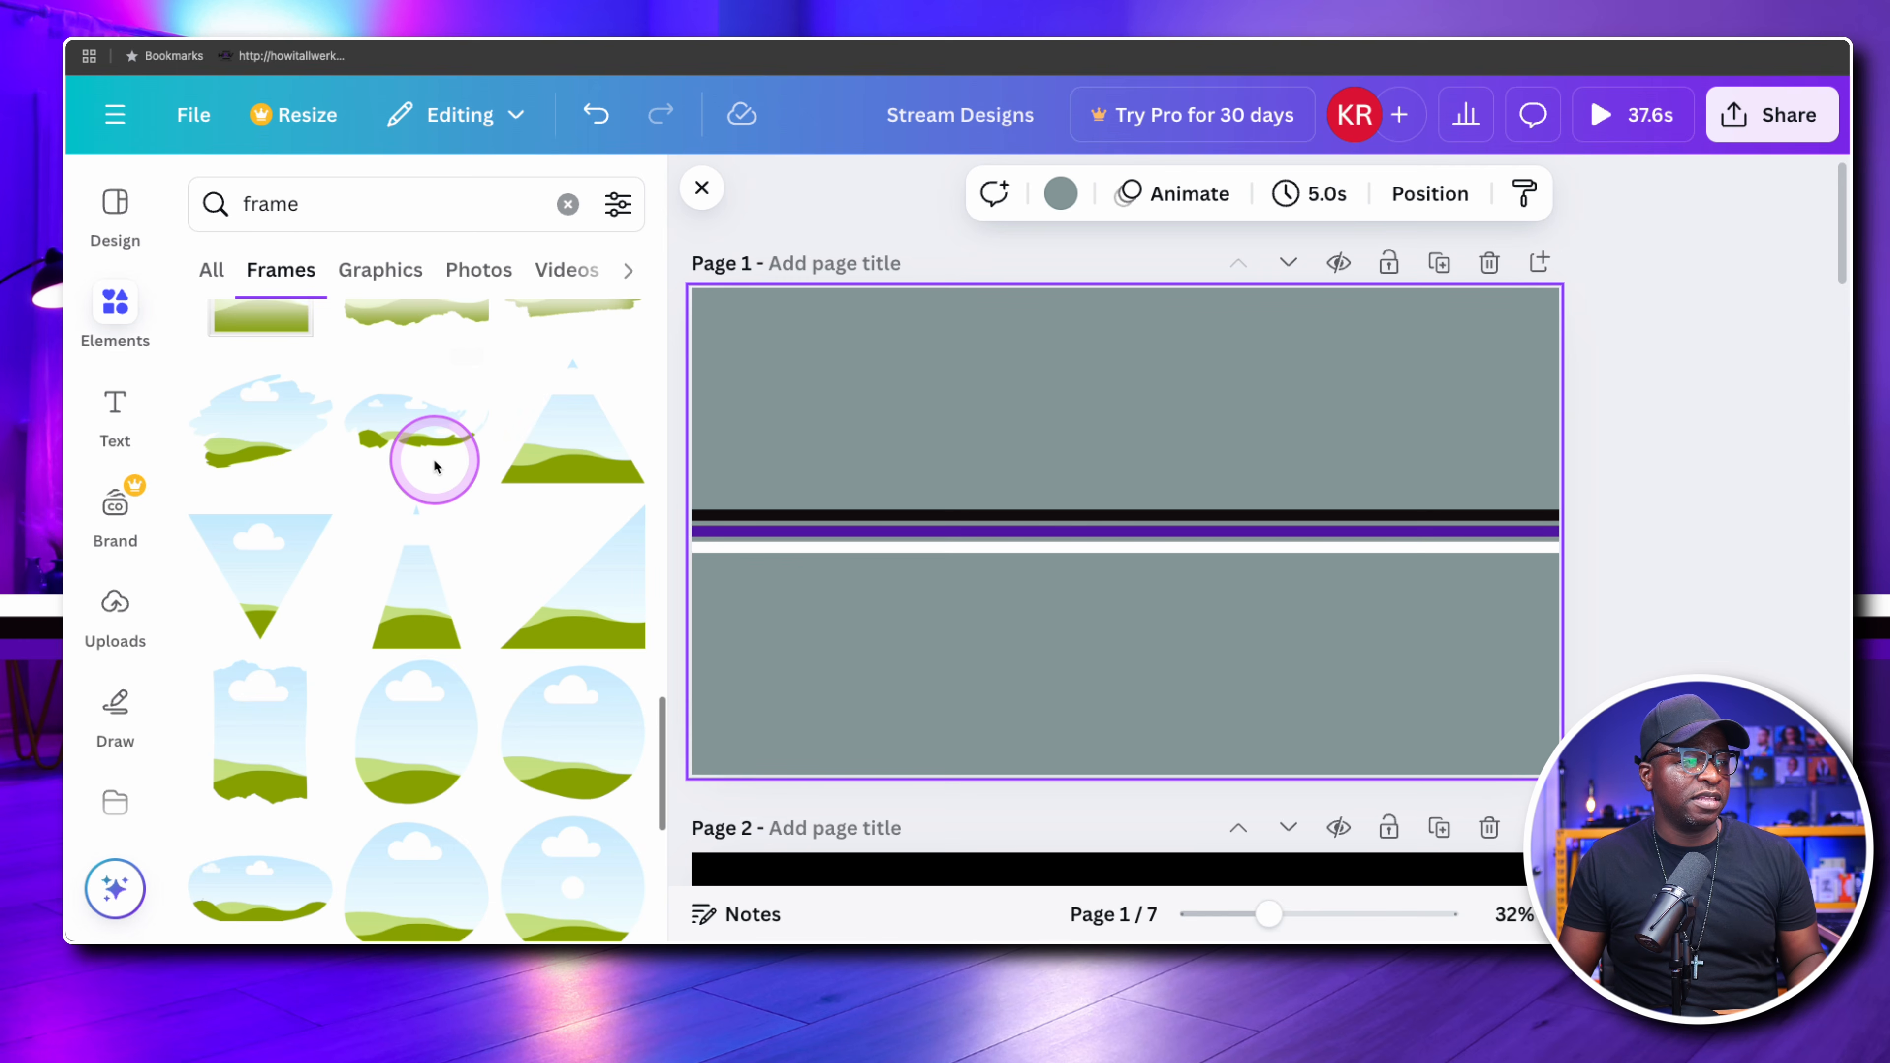
{"action": "scroll", "coordinate": [436, 469], "scroll_direction": "down", "scroll_amount": 10}
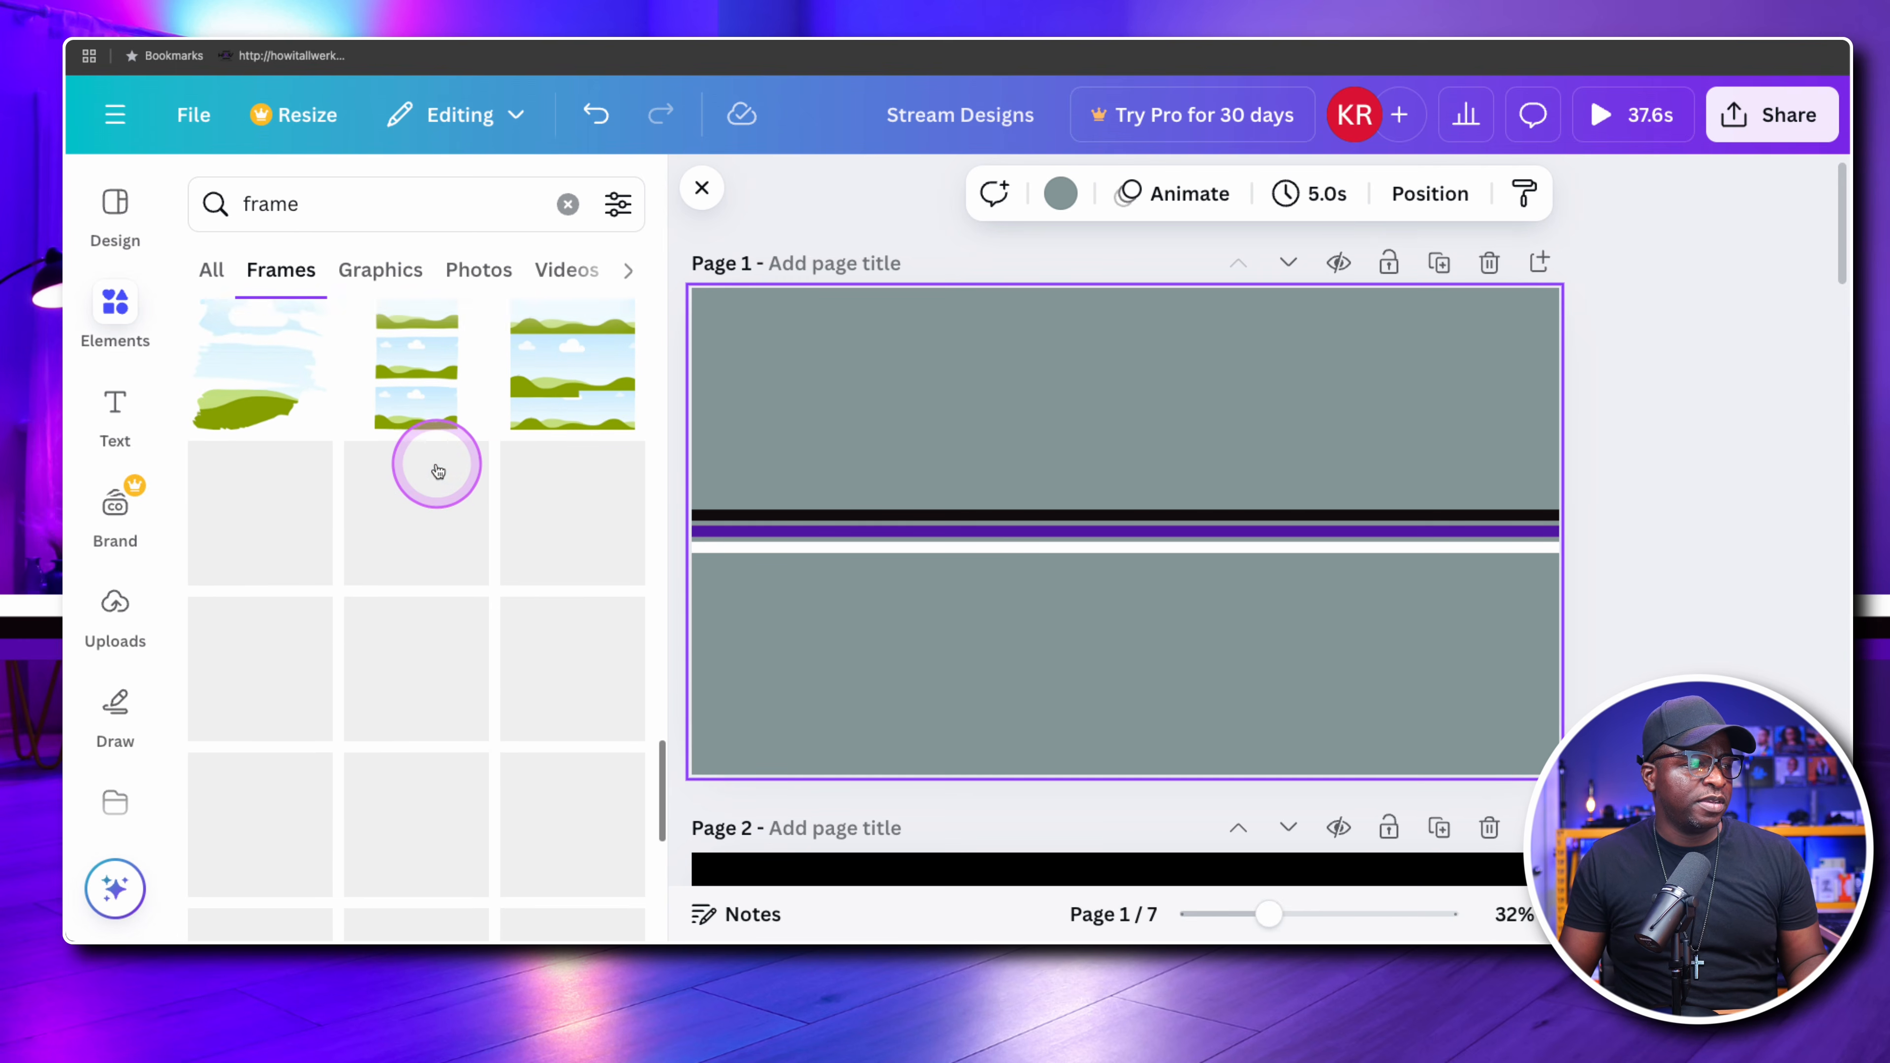
{"action": "scroll", "coordinate": [437, 469], "scroll_direction": "down", "scroll_amount": 8}
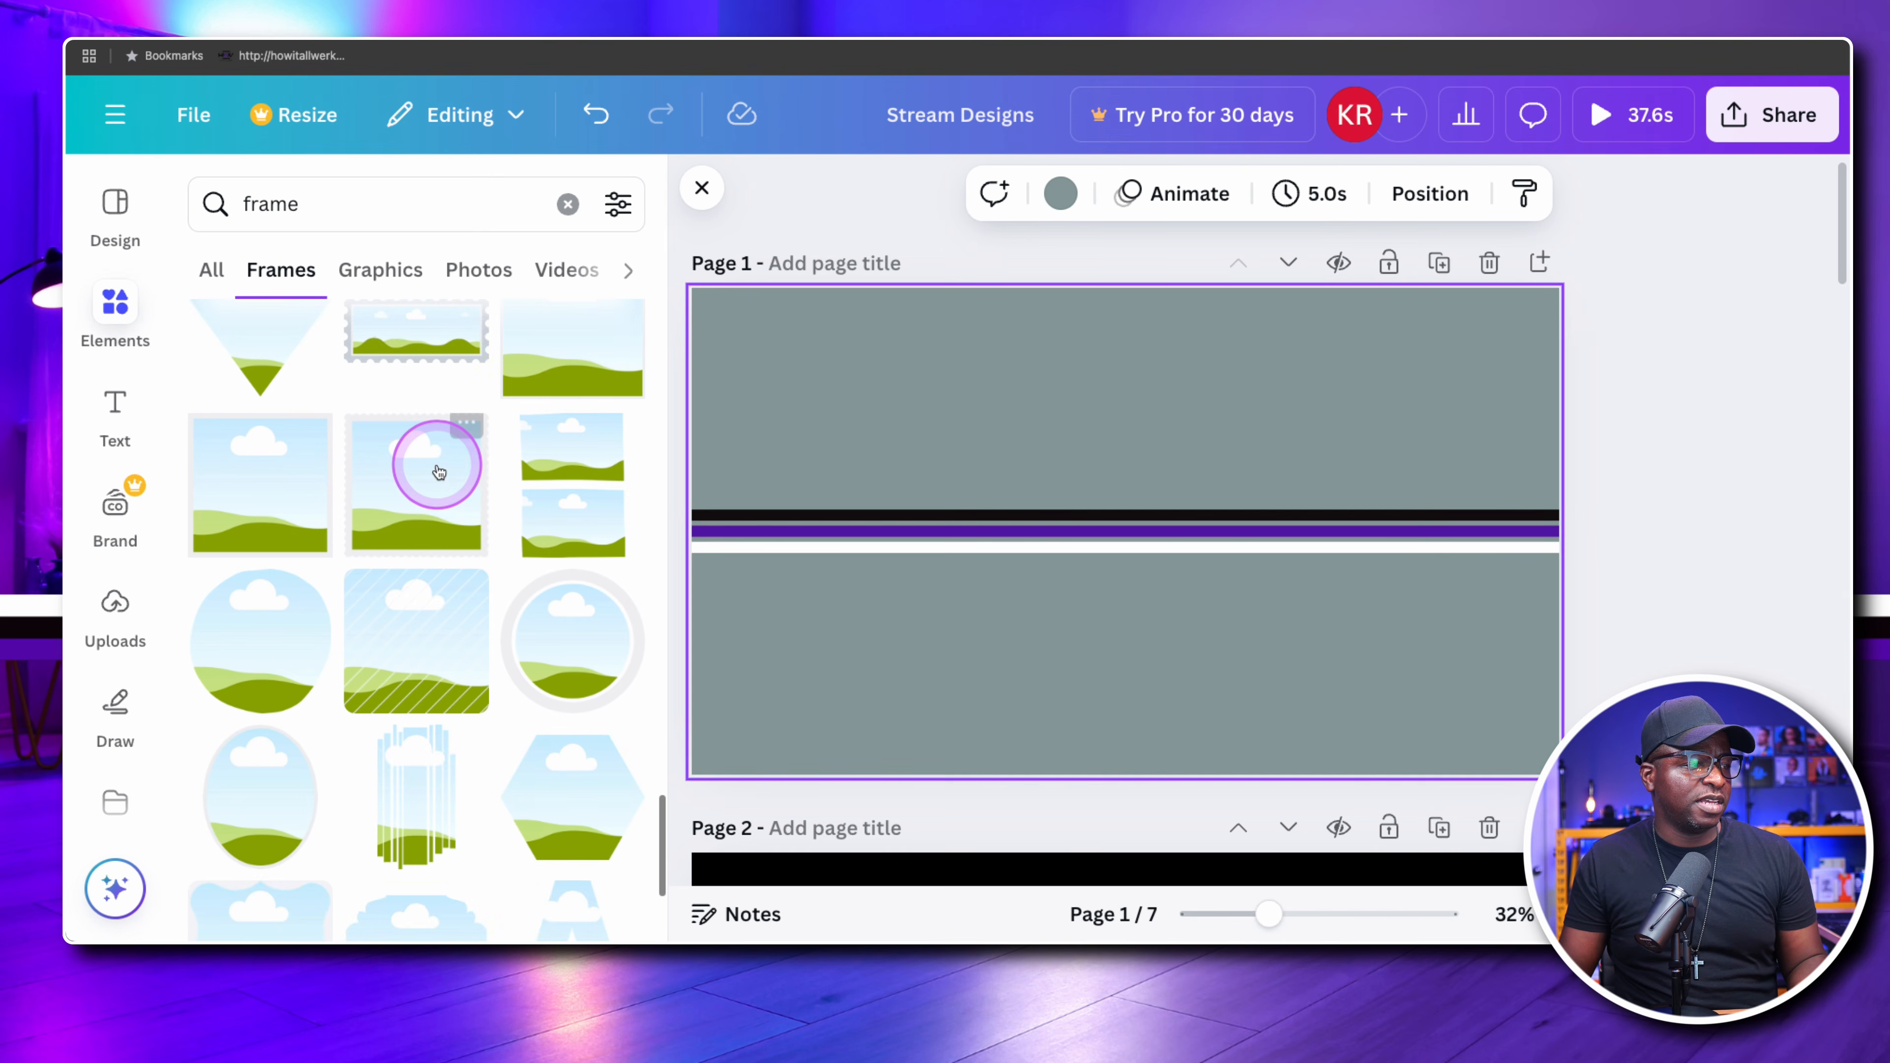
{"action": "scroll", "coordinate": [437, 467], "scroll_direction": "up", "scroll_amount": 1}
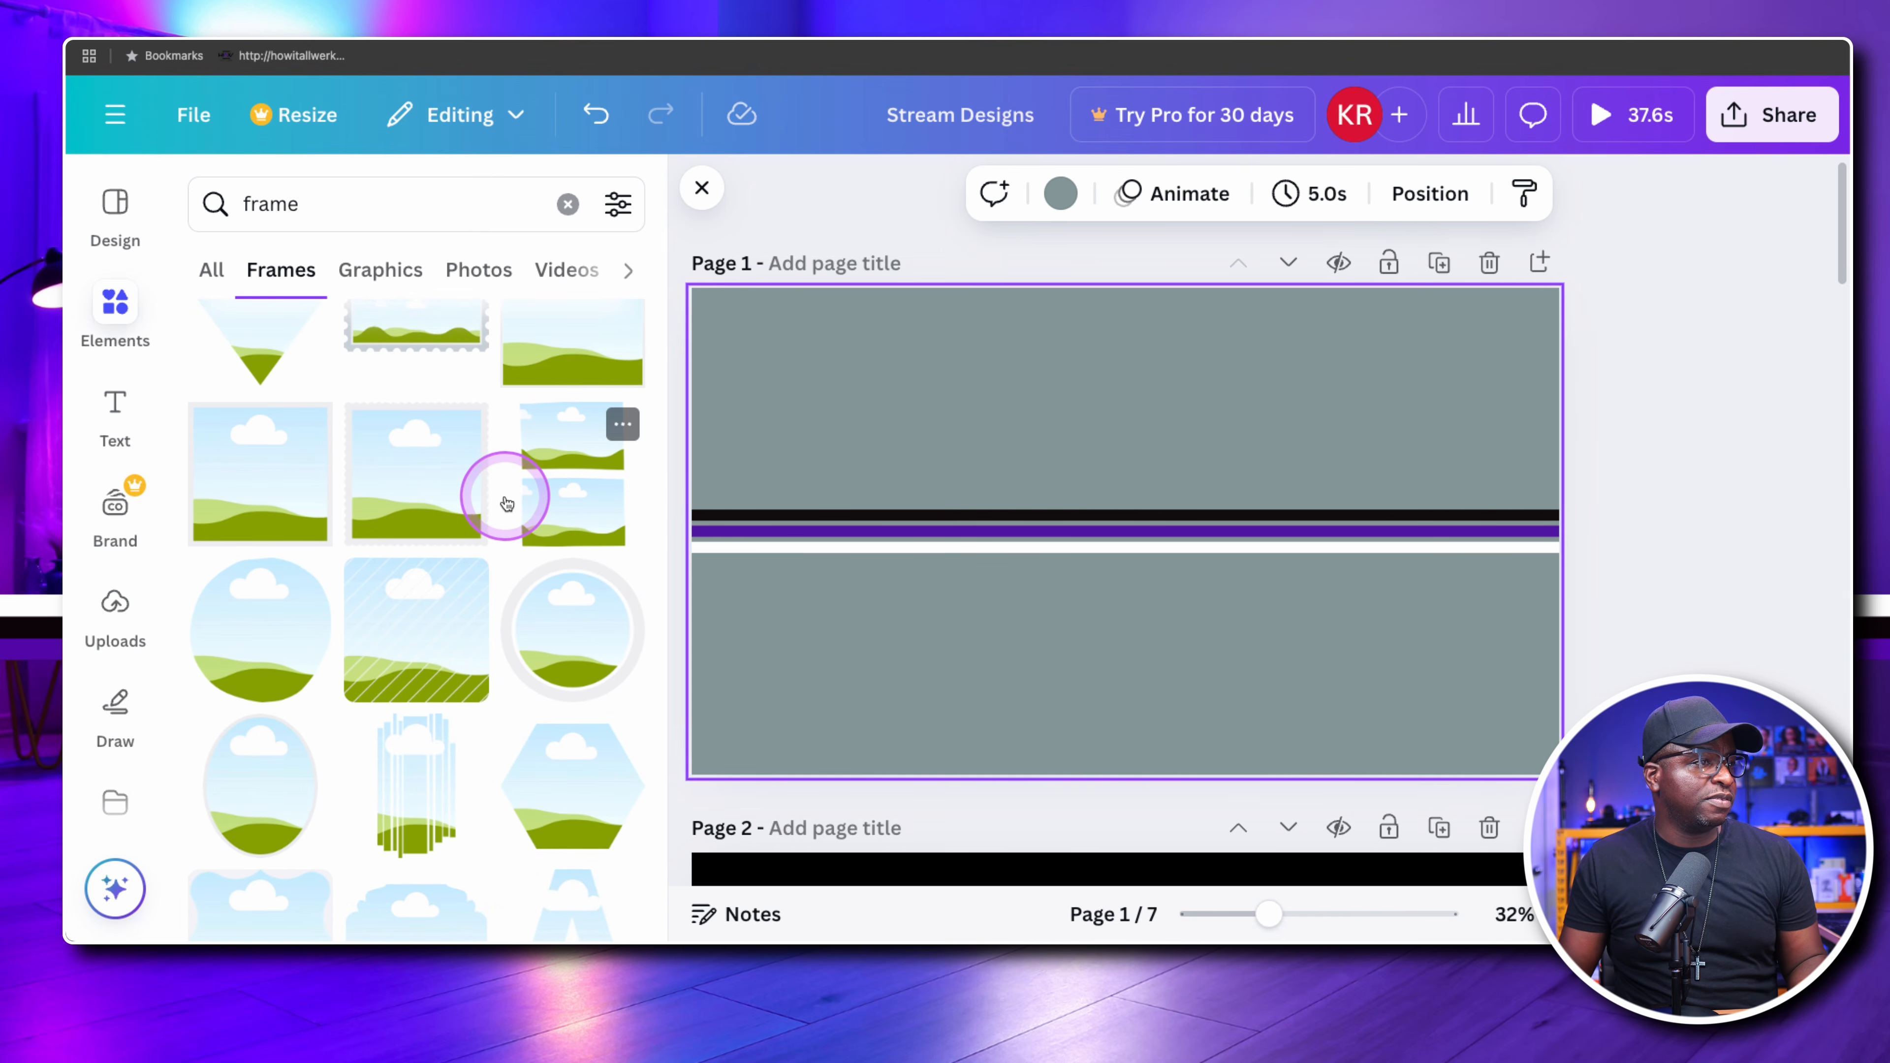
{"action": "left_click", "coordinate": [245, 465]}
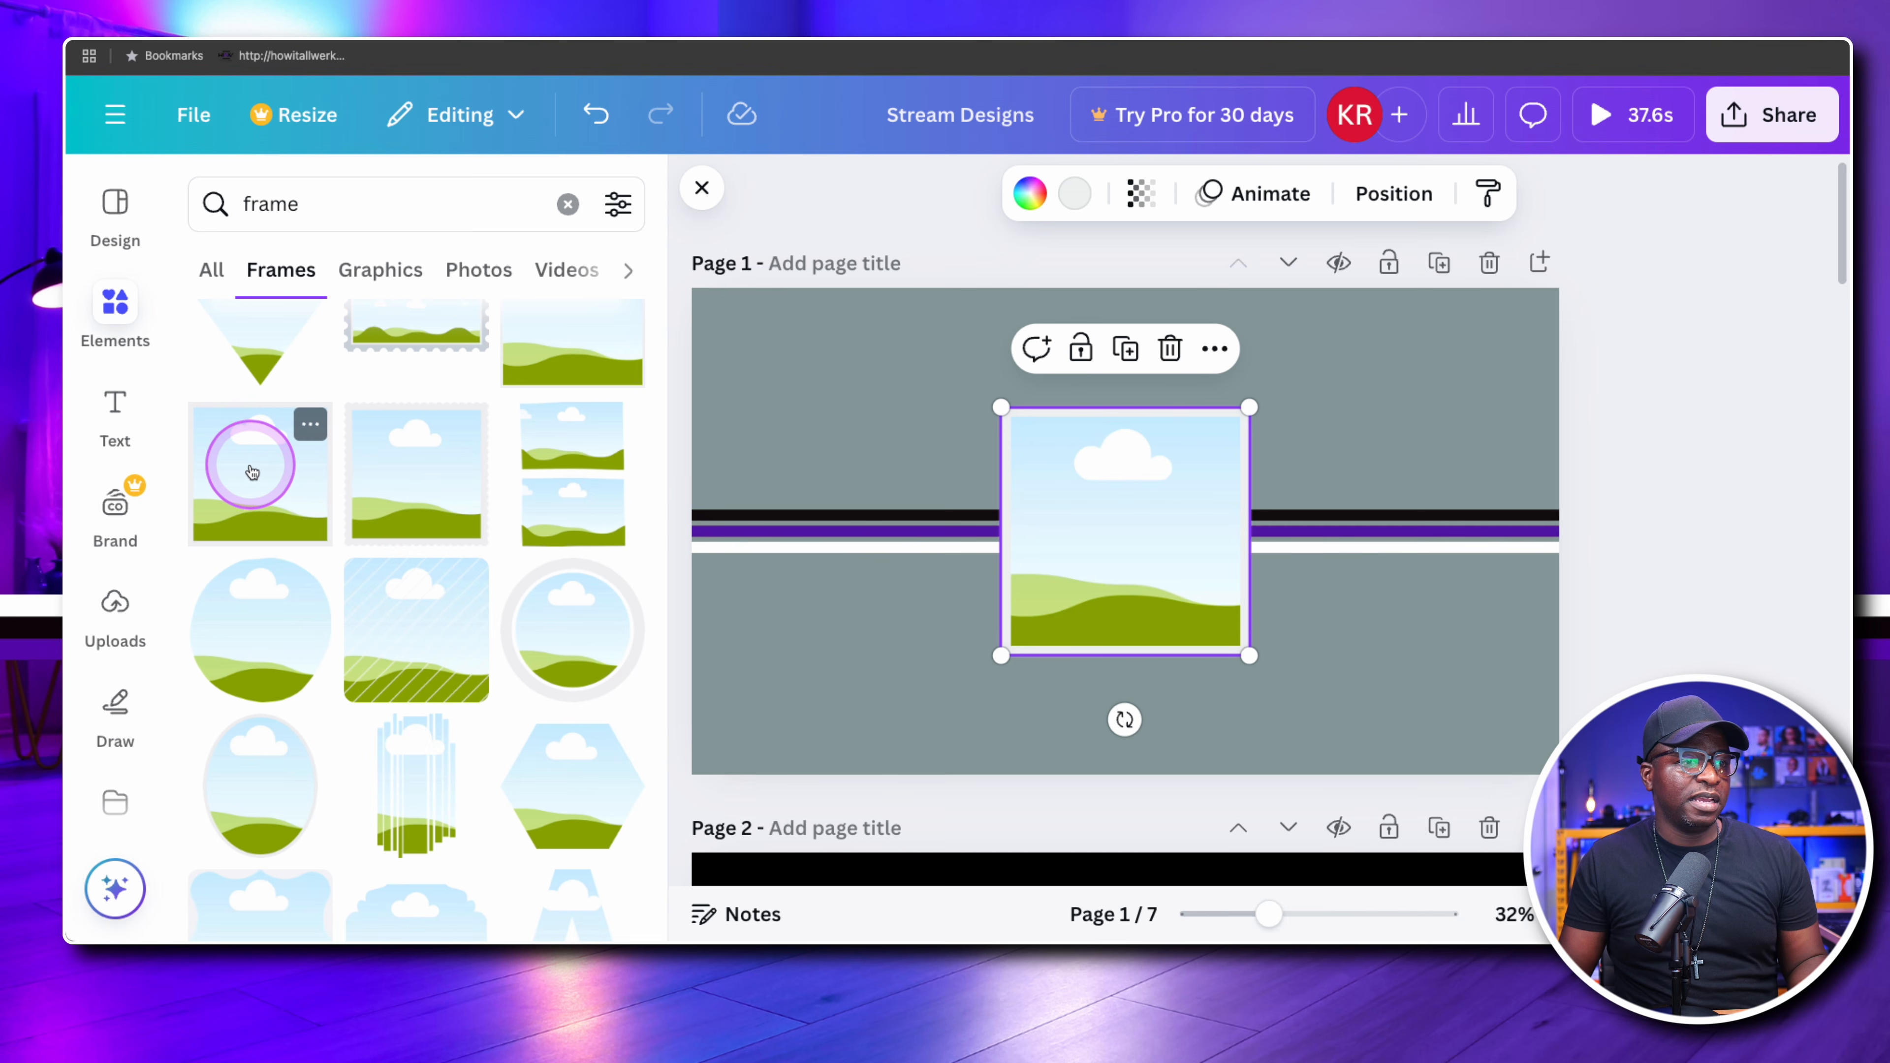
{"action": "left_click", "coordinate": [878, 426]}
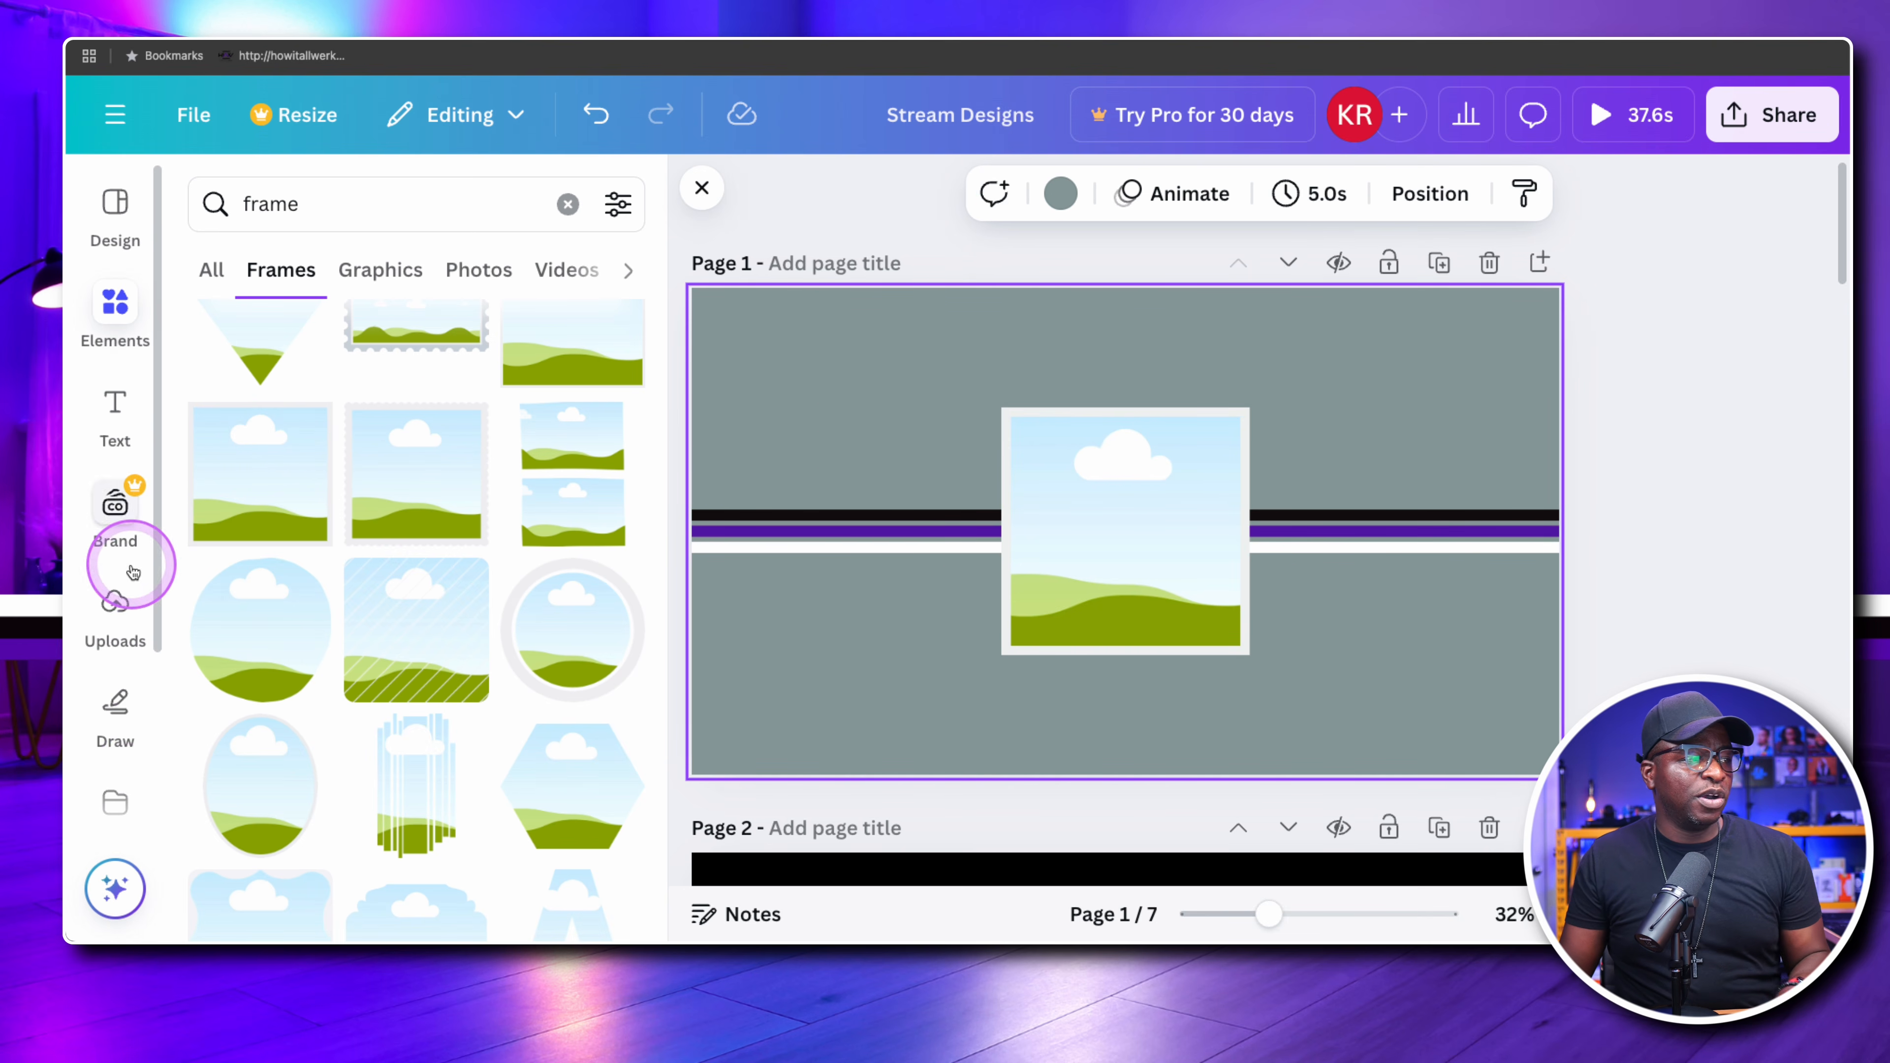
Fill the square frame with the uploaded black-and-purple How It All Werks logo that has a white background
{"action": "left_click", "coordinate": [115, 605]}
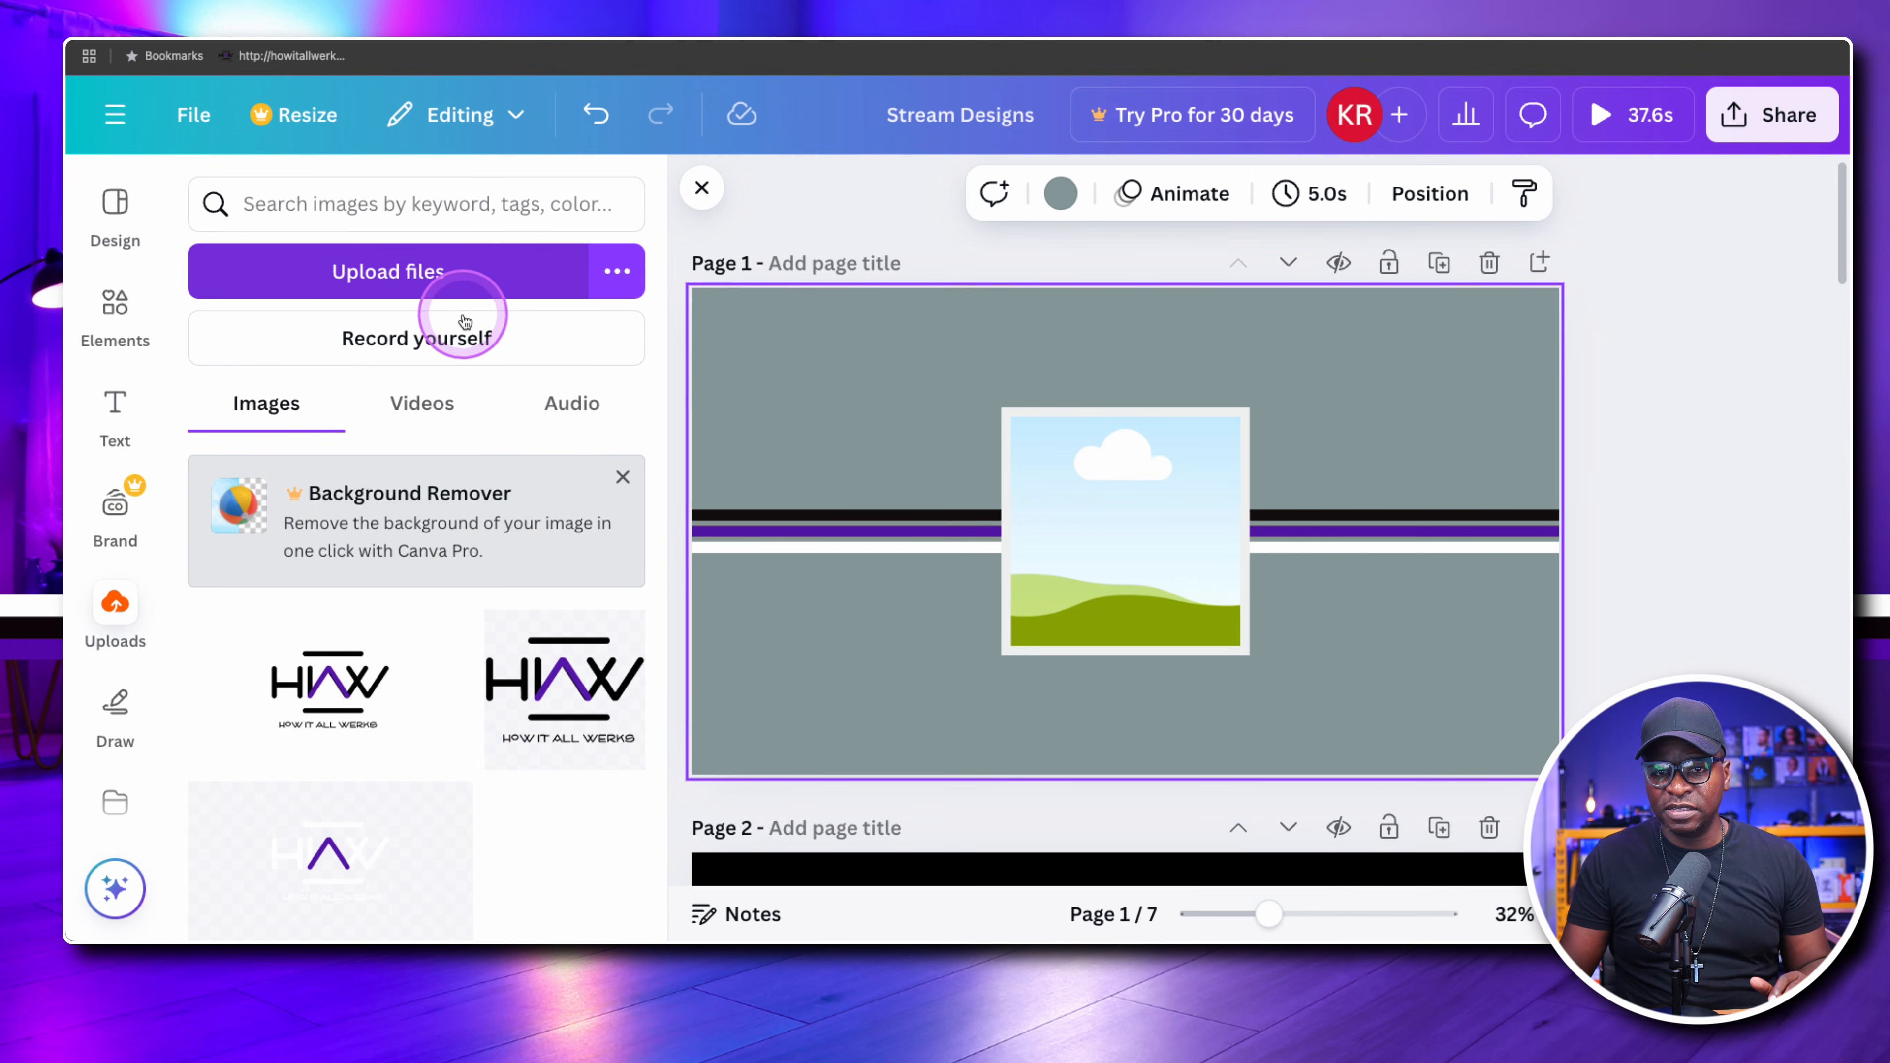
{"action": "left_click", "coordinate": [584, 291]}
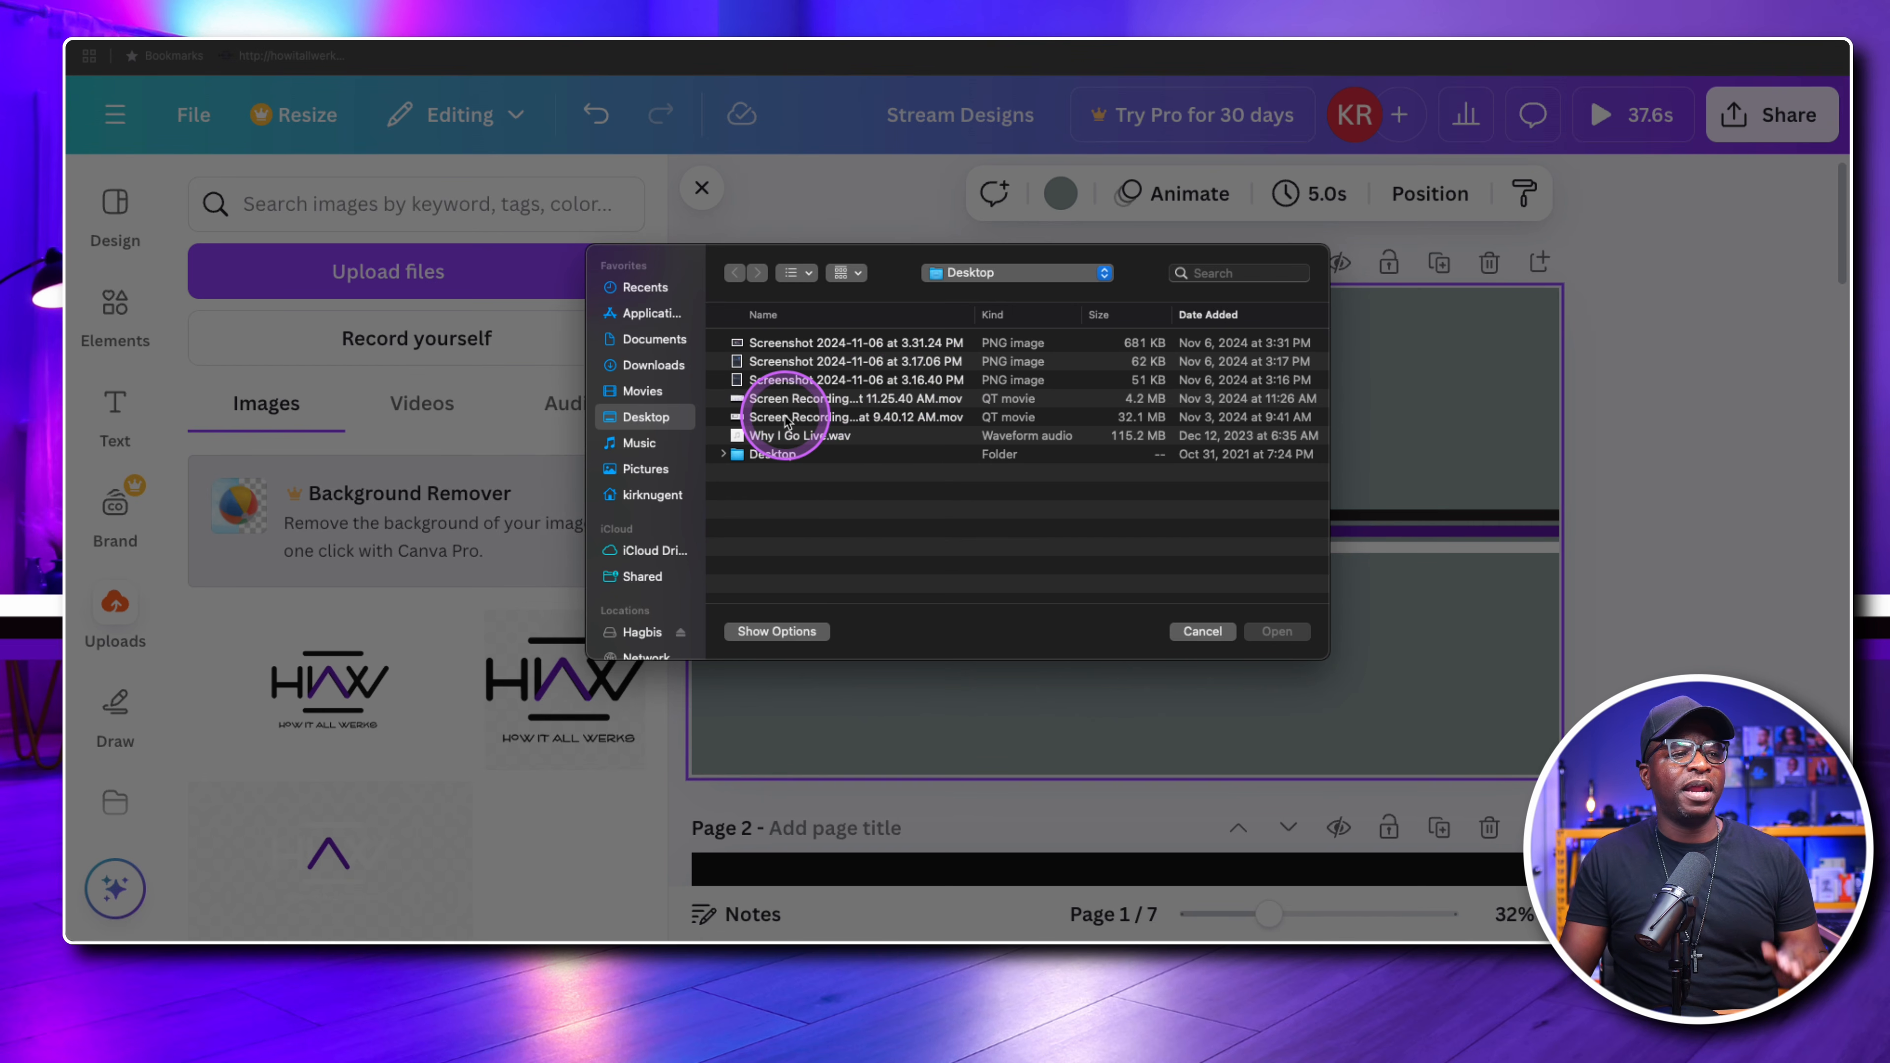
{"action": "left_click", "coordinate": [1201, 632]}
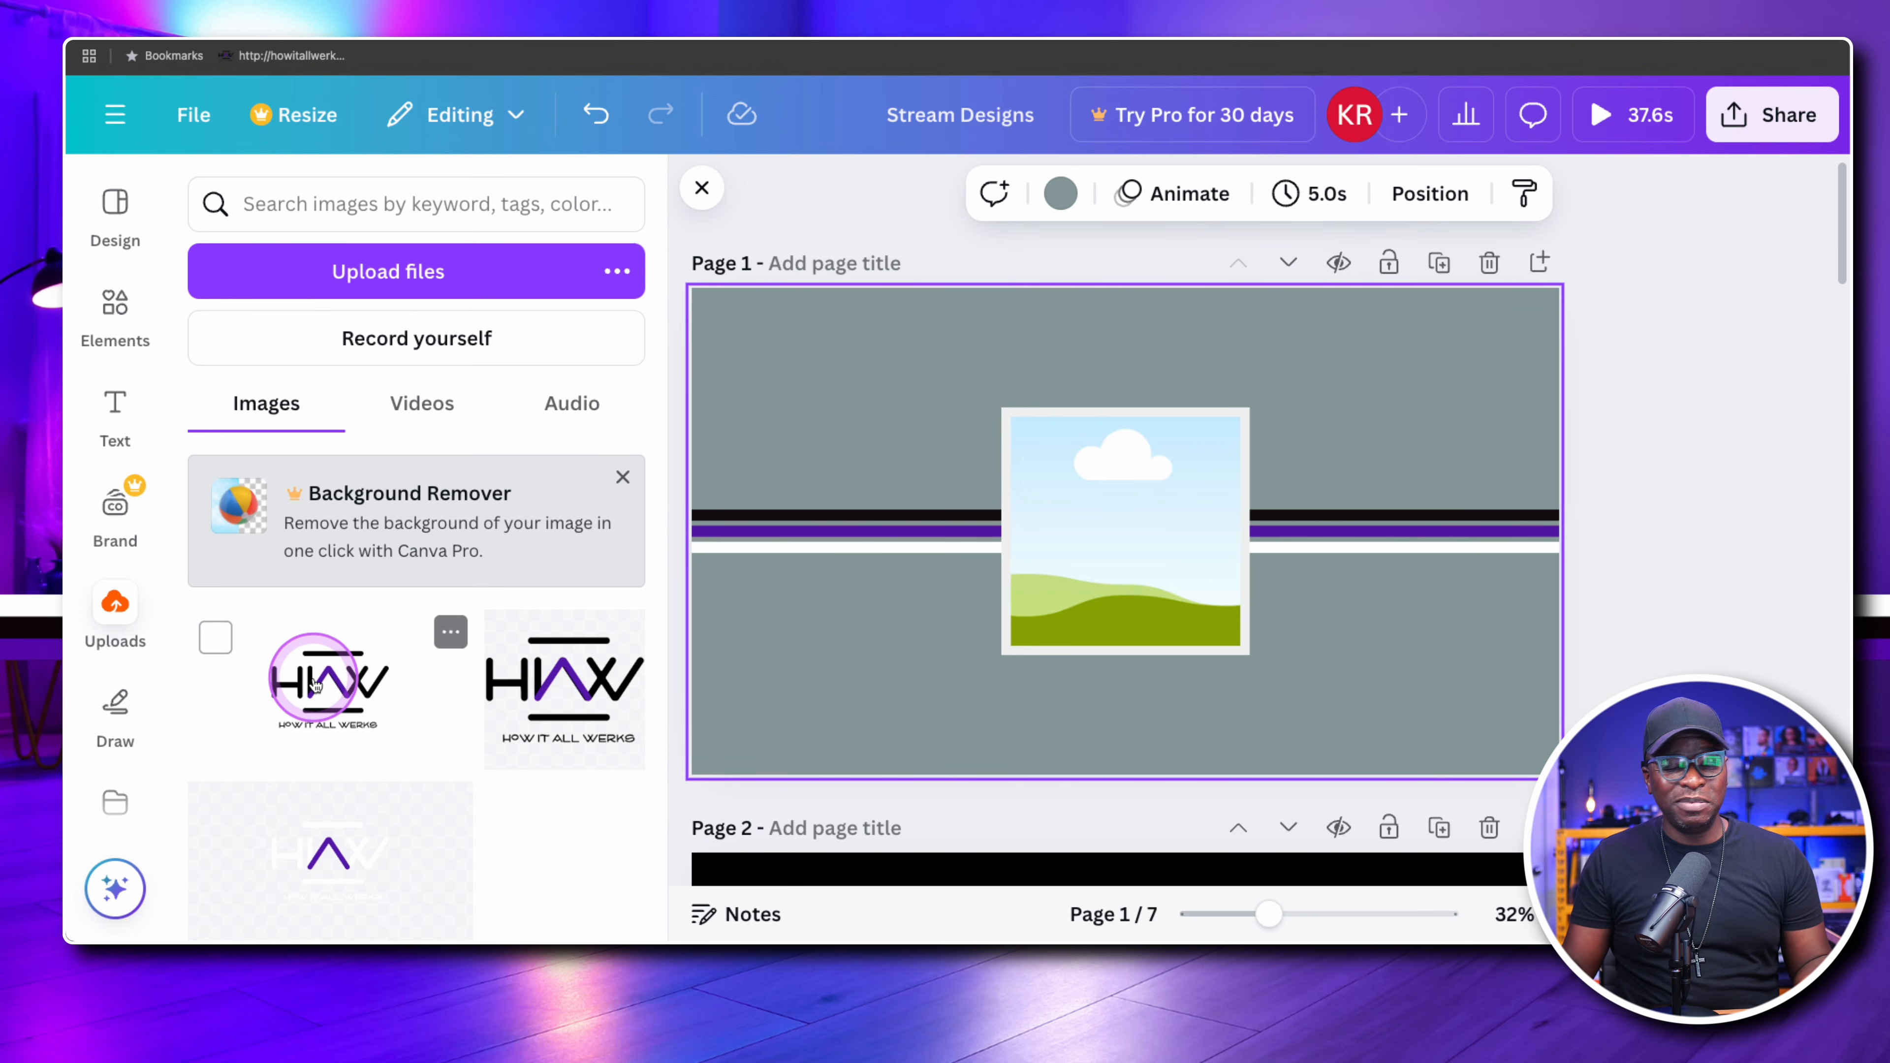
{"action": "left_click_drag", "start_coordinate": [313, 681], "coordinate": [1071, 497]}
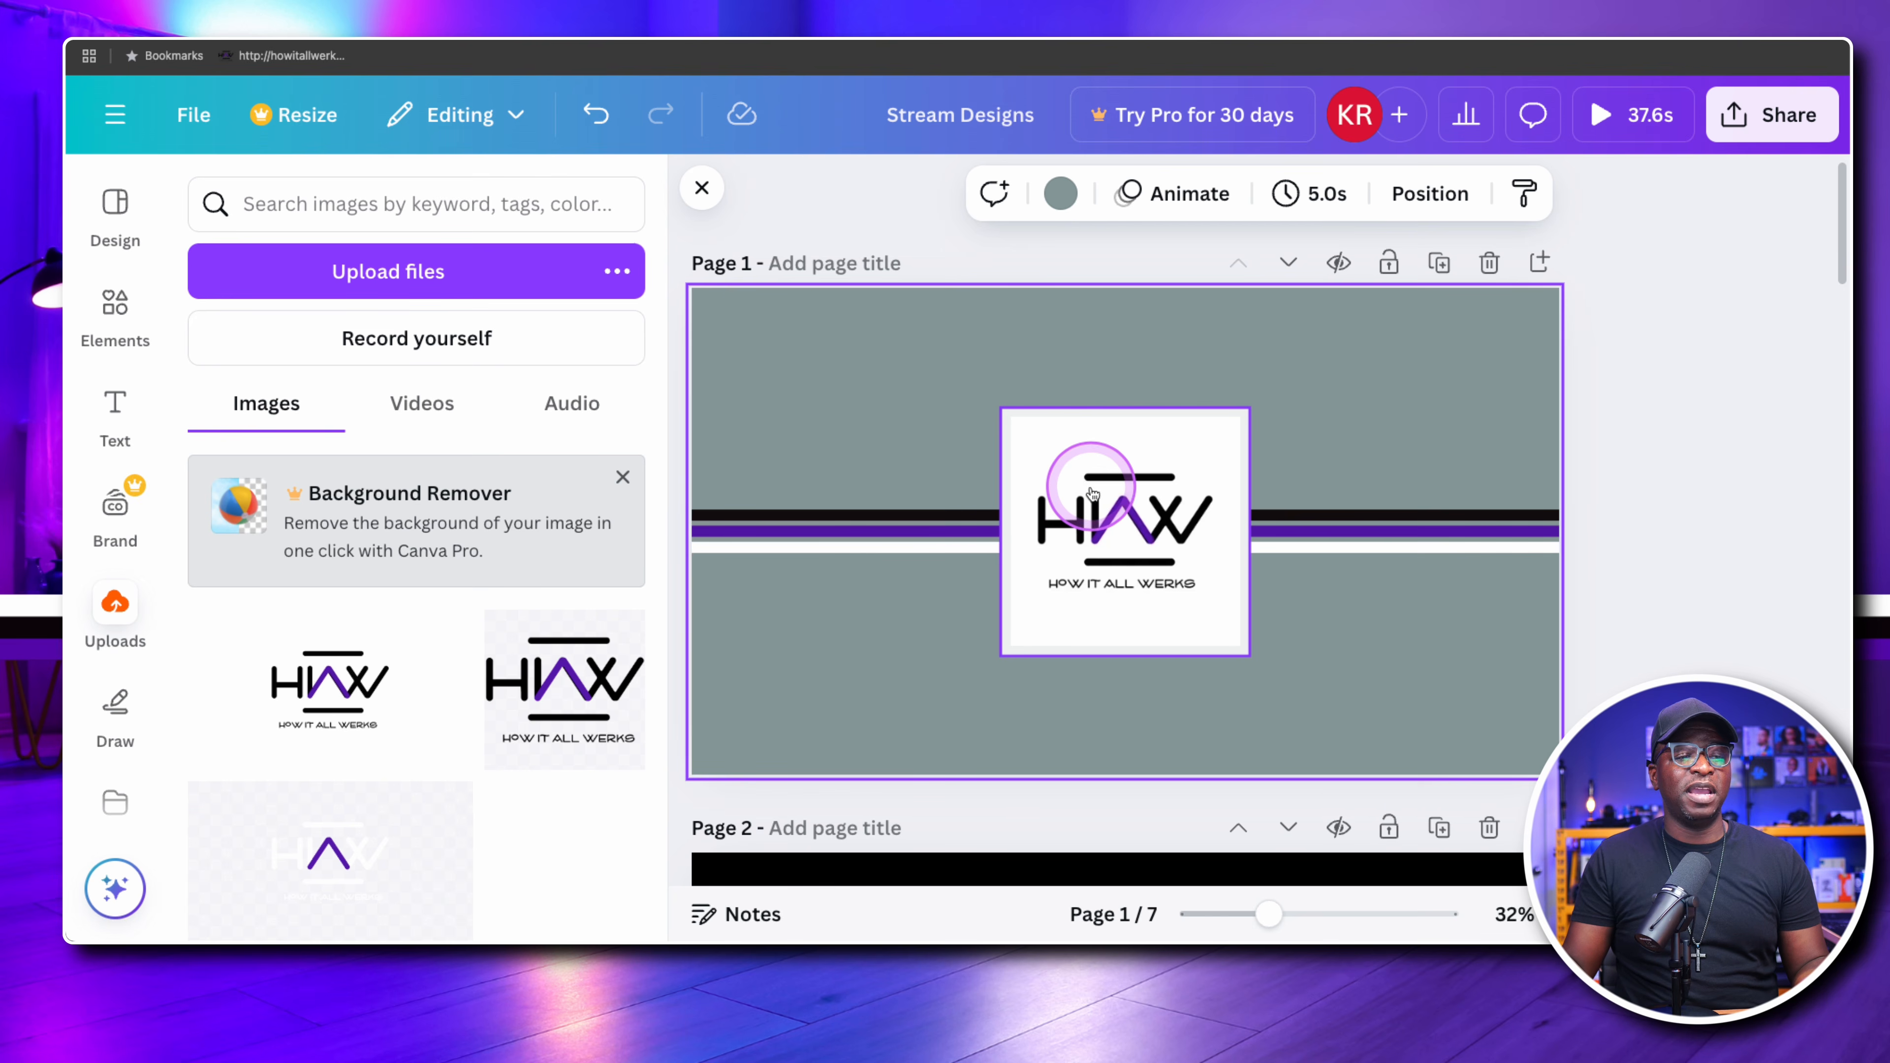
Shrink the framed logo to a small square and move it to the top centre of page 1
{"action": "left_click", "coordinate": [1118, 527]}
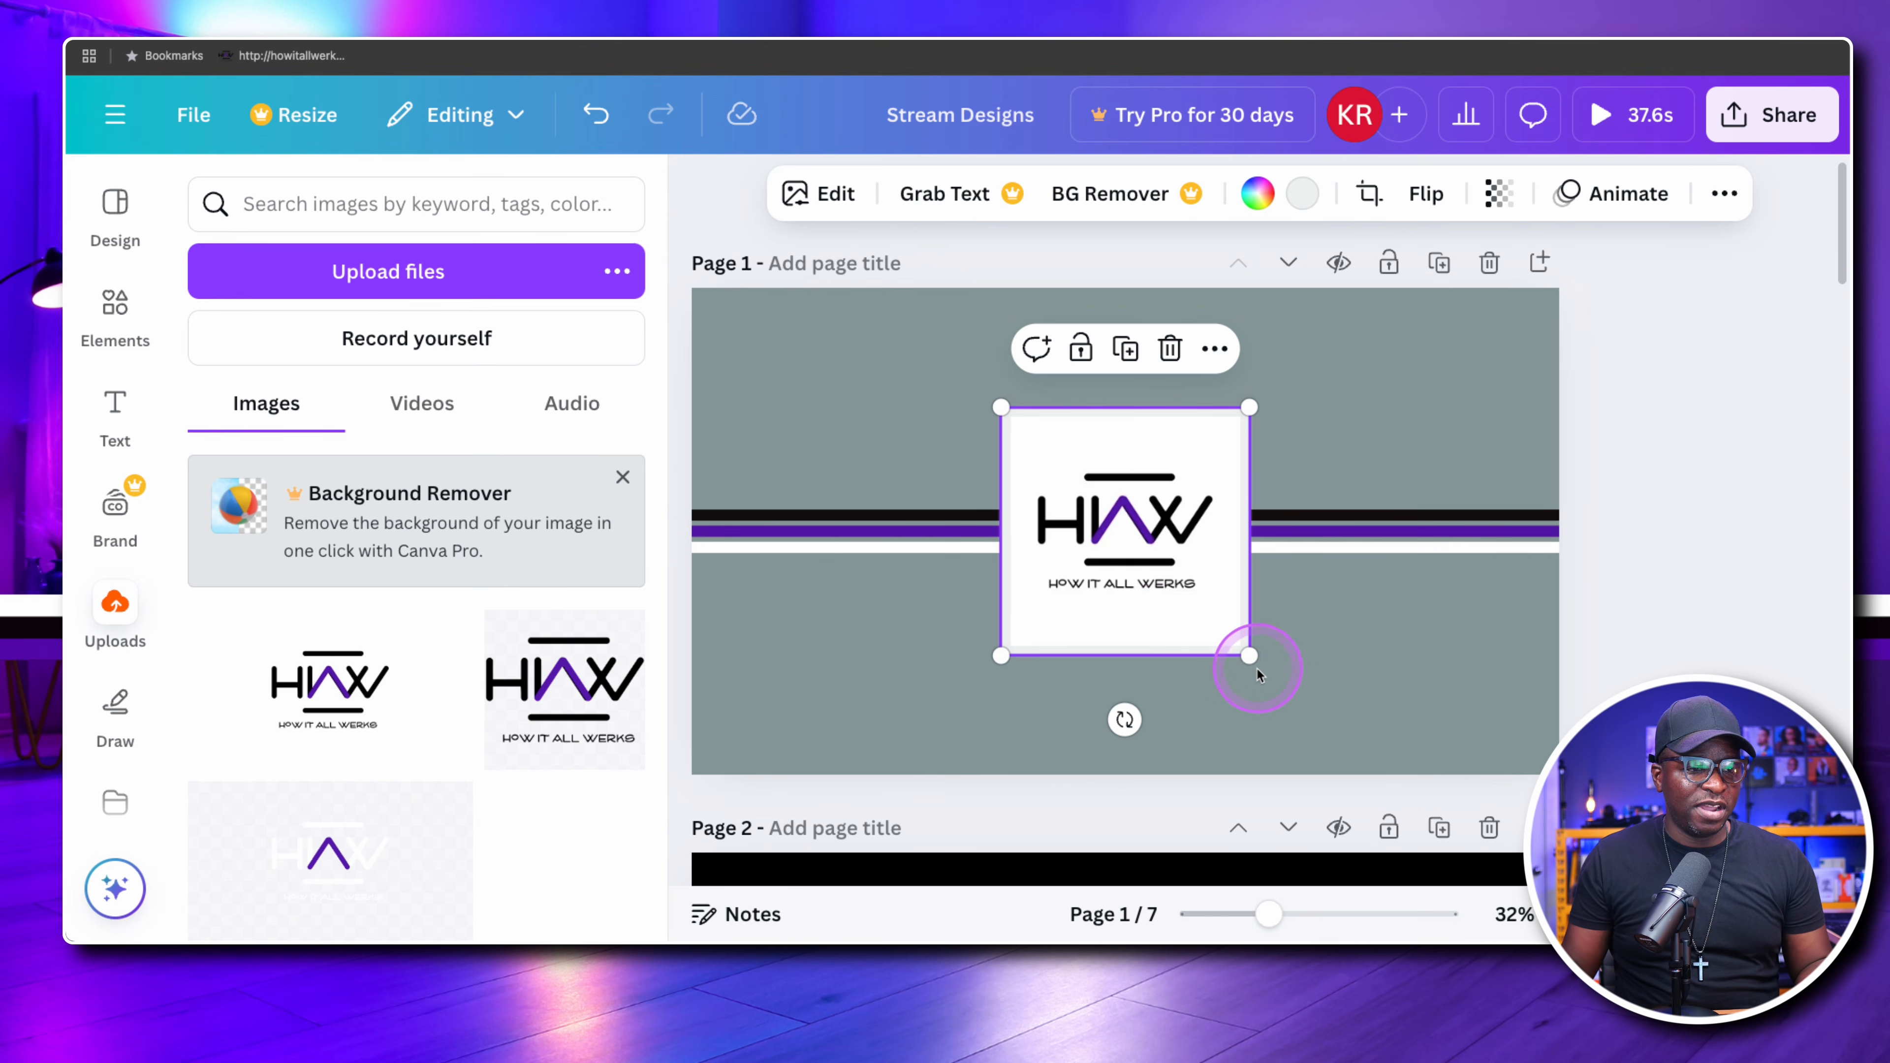
{"action": "left_click_drag", "start_coordinate": [1249, 657], "coordinate": [1093, 522]}
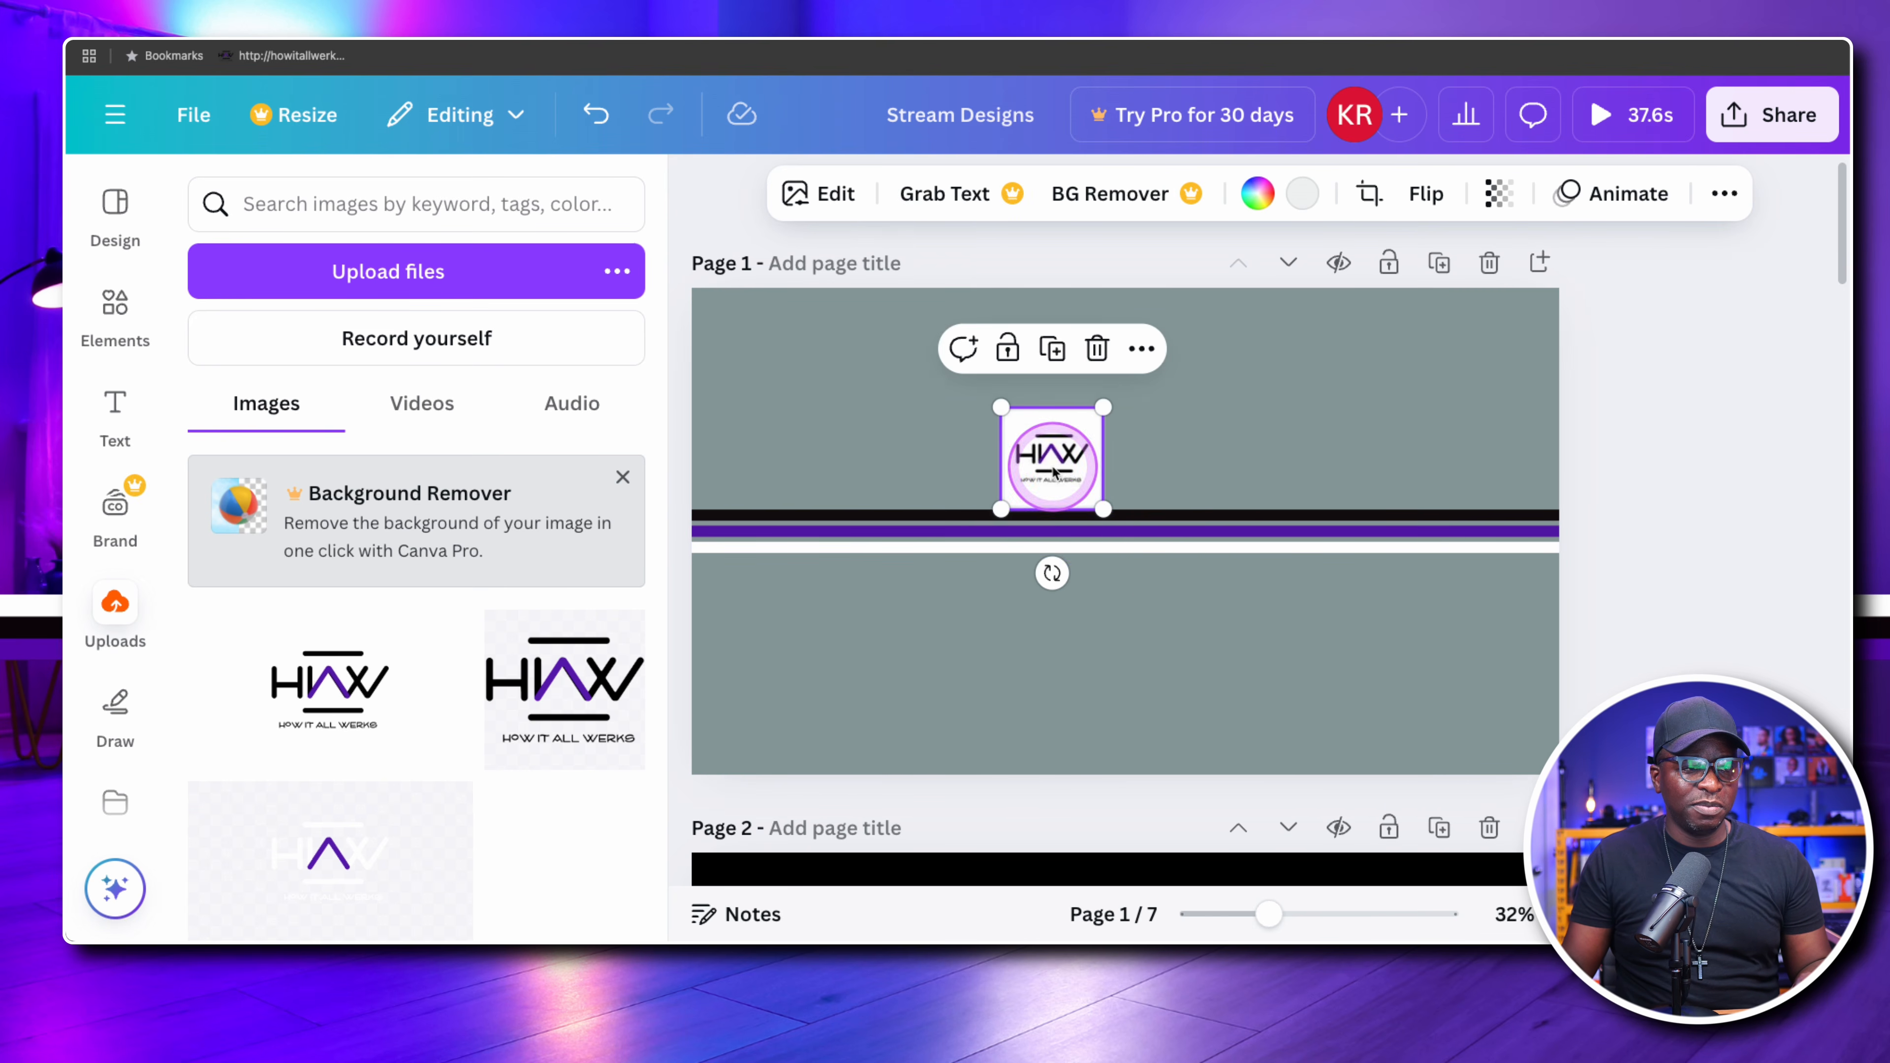
{"action": "left_click_drag", "start_coordinate": [1052, 454], "coordinate": [1120, 336]}
{"action": "left_click", "coordinate": [1078, 318]}
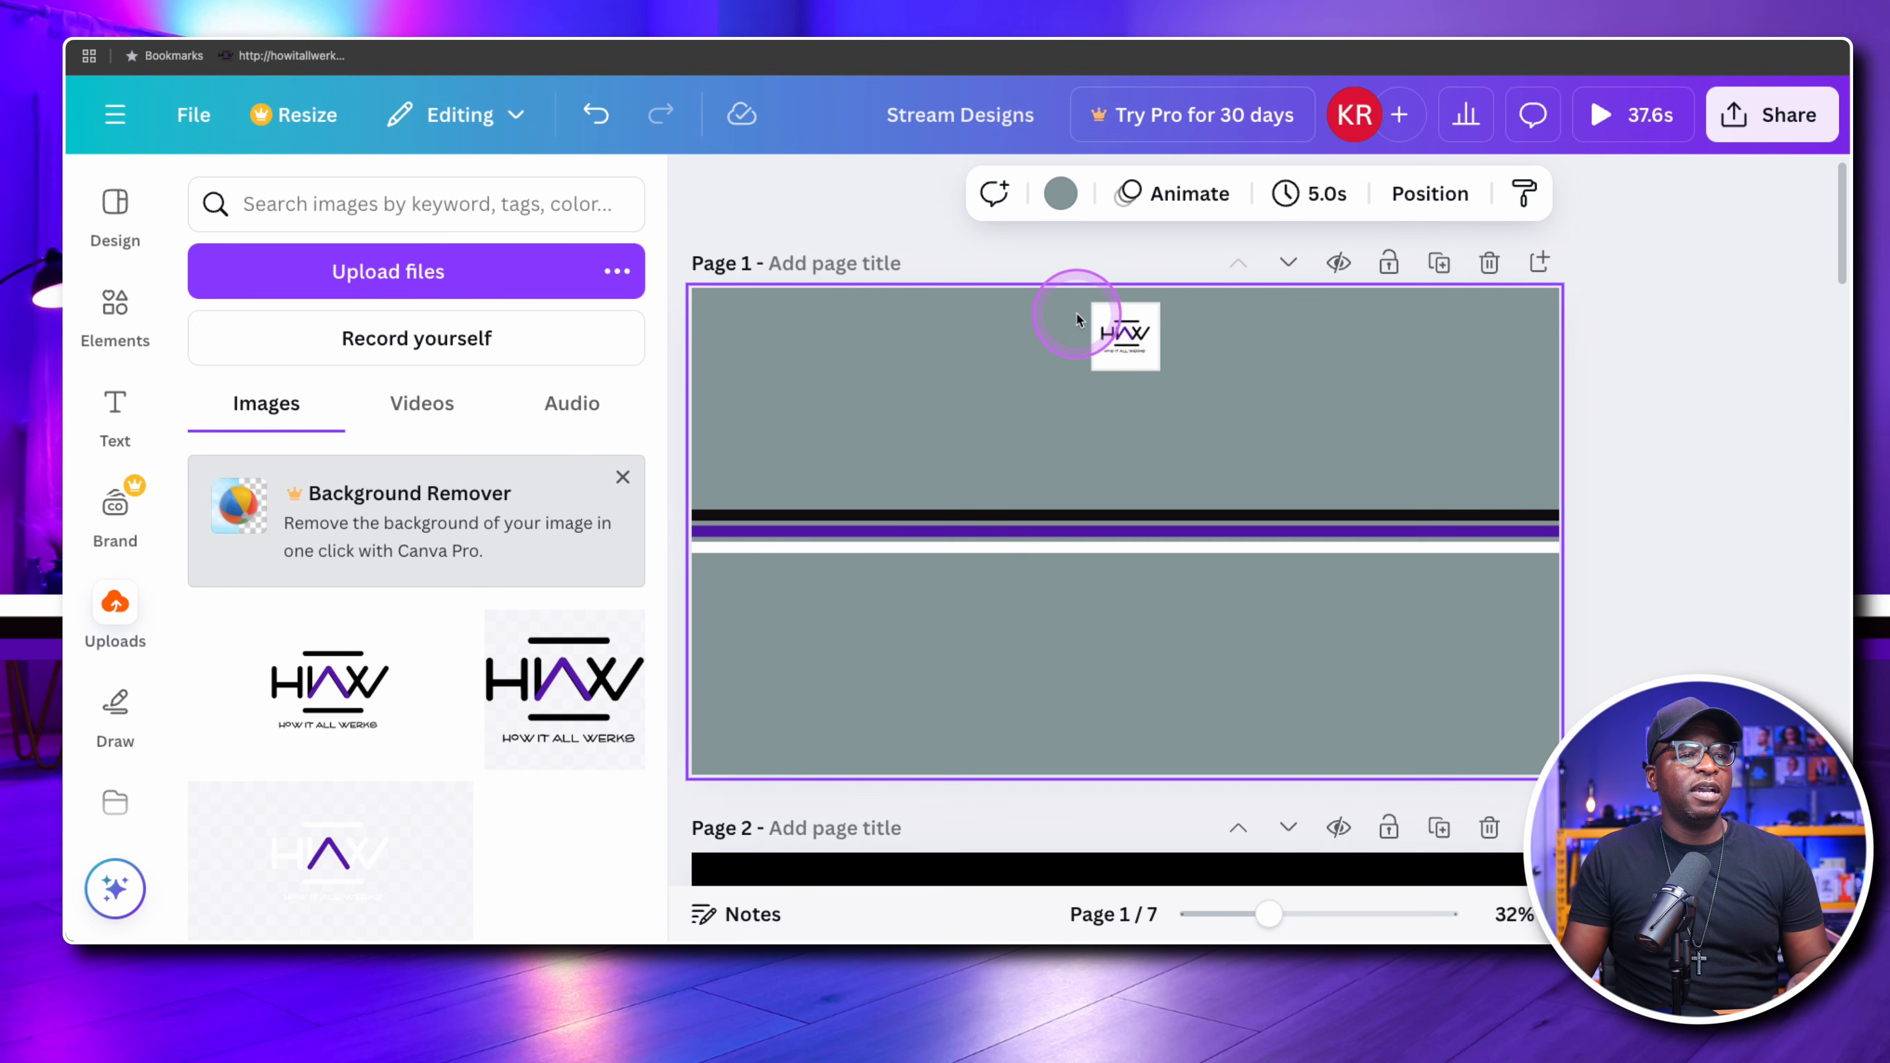
Change the logo frame's border colour to the purple document colour
{"action": "left_click", "coordinate": [1093, 335]}
{"action": "left_click", "coordinate": [1366, 406]}
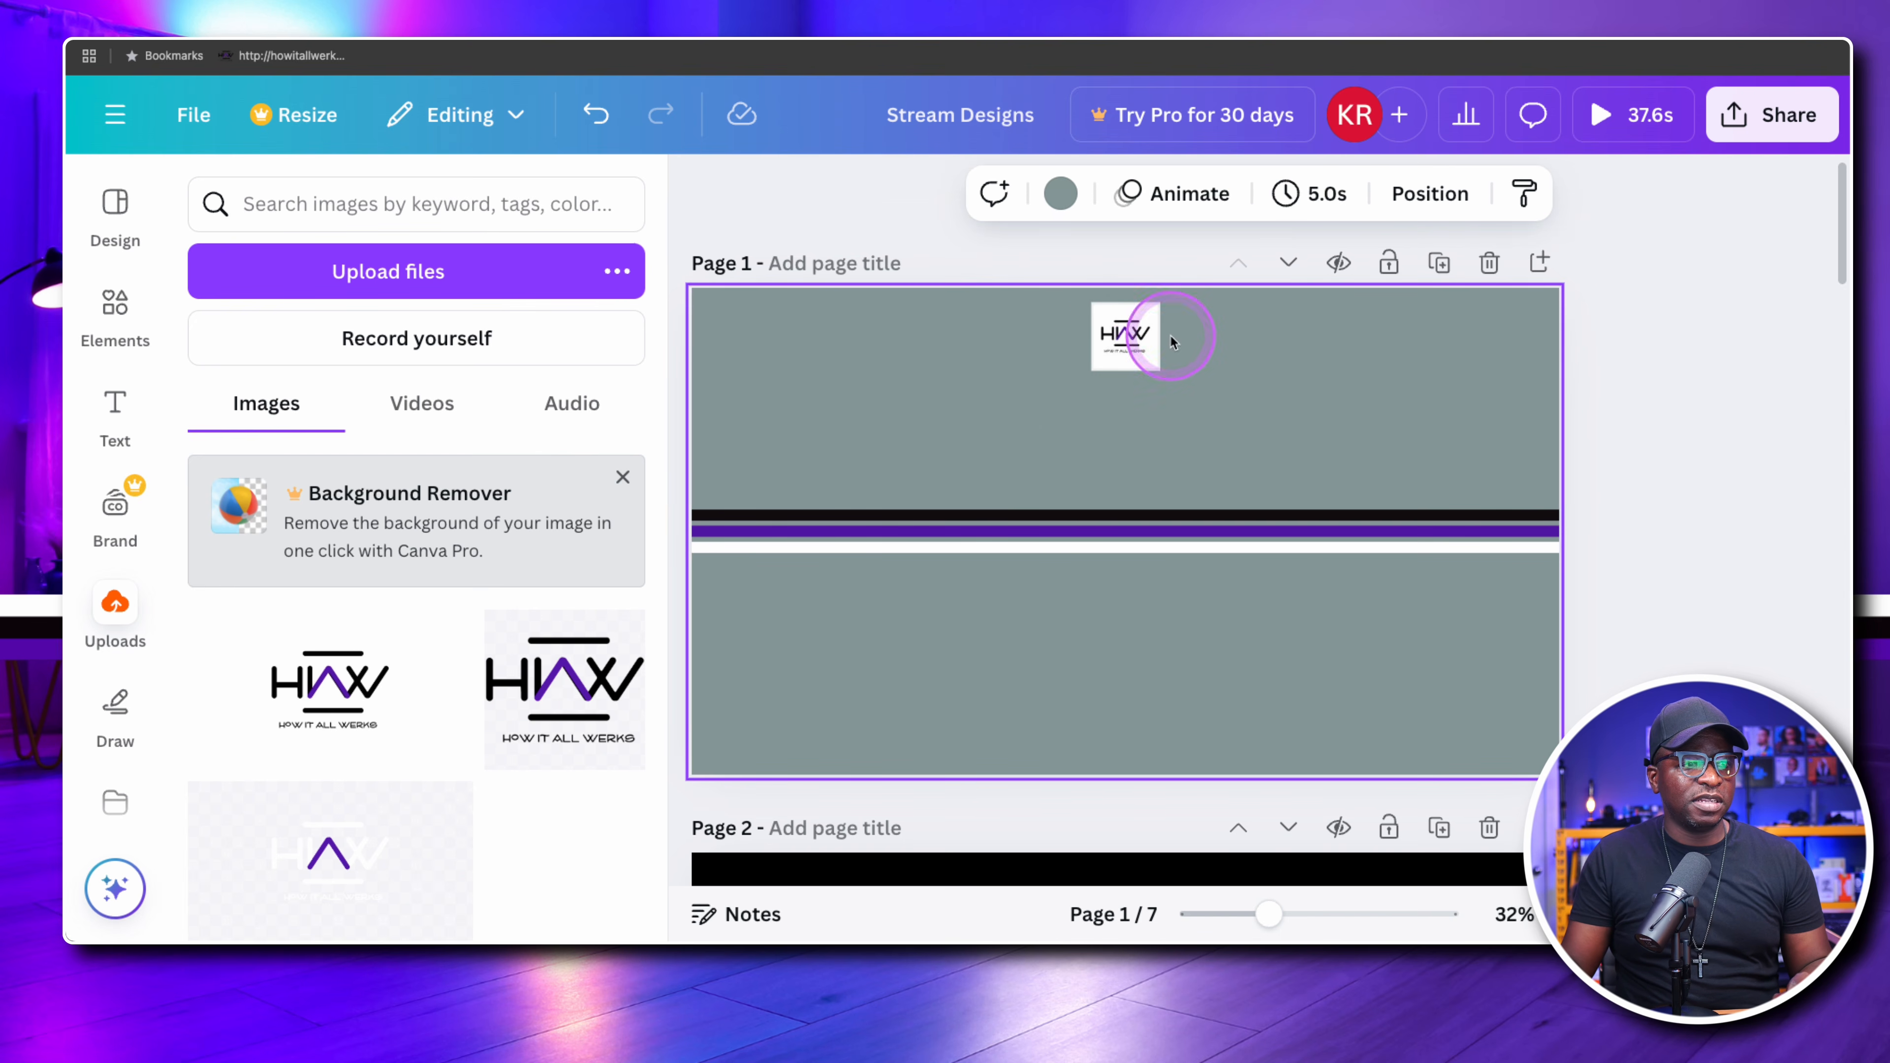
{"action": "left_click", "coordinate": [1110, 332]}
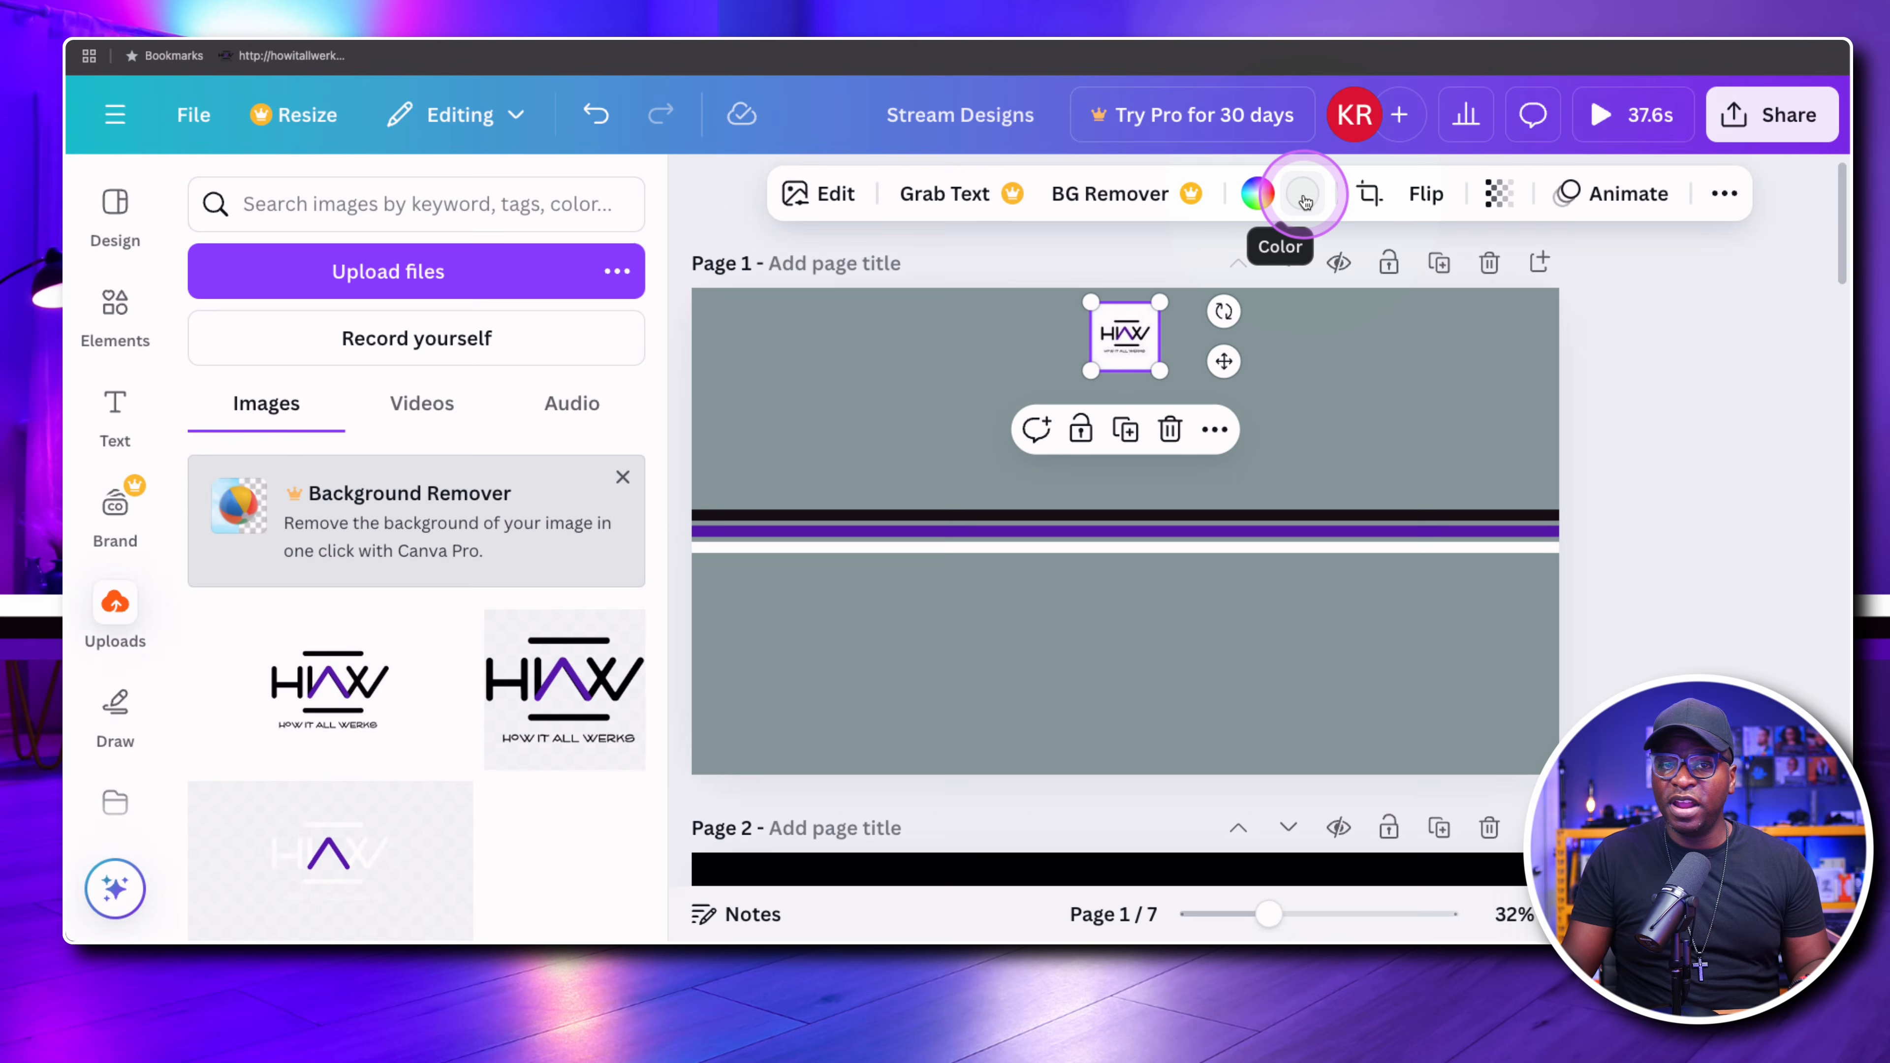
{"action": "left_click", "coordinate": [1304, 198]}
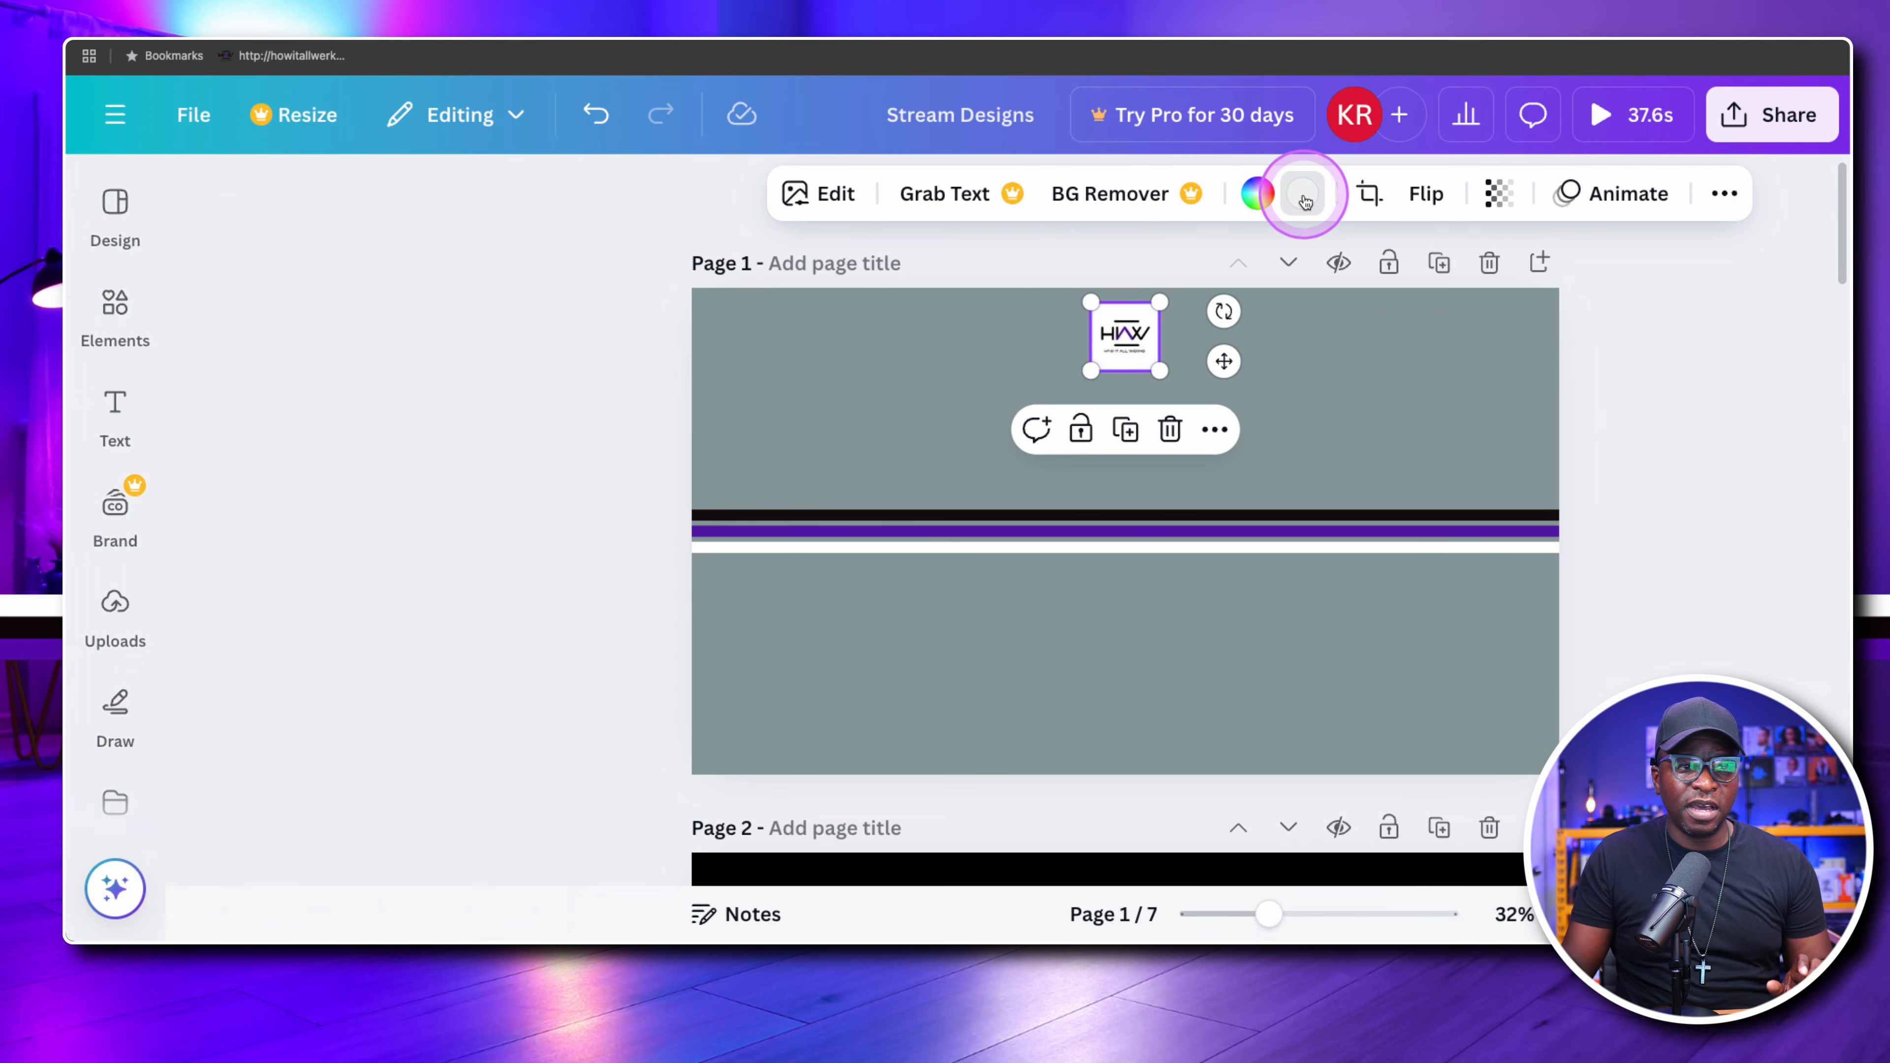
{"action": "left_click", "coordinate": [476, 428]}
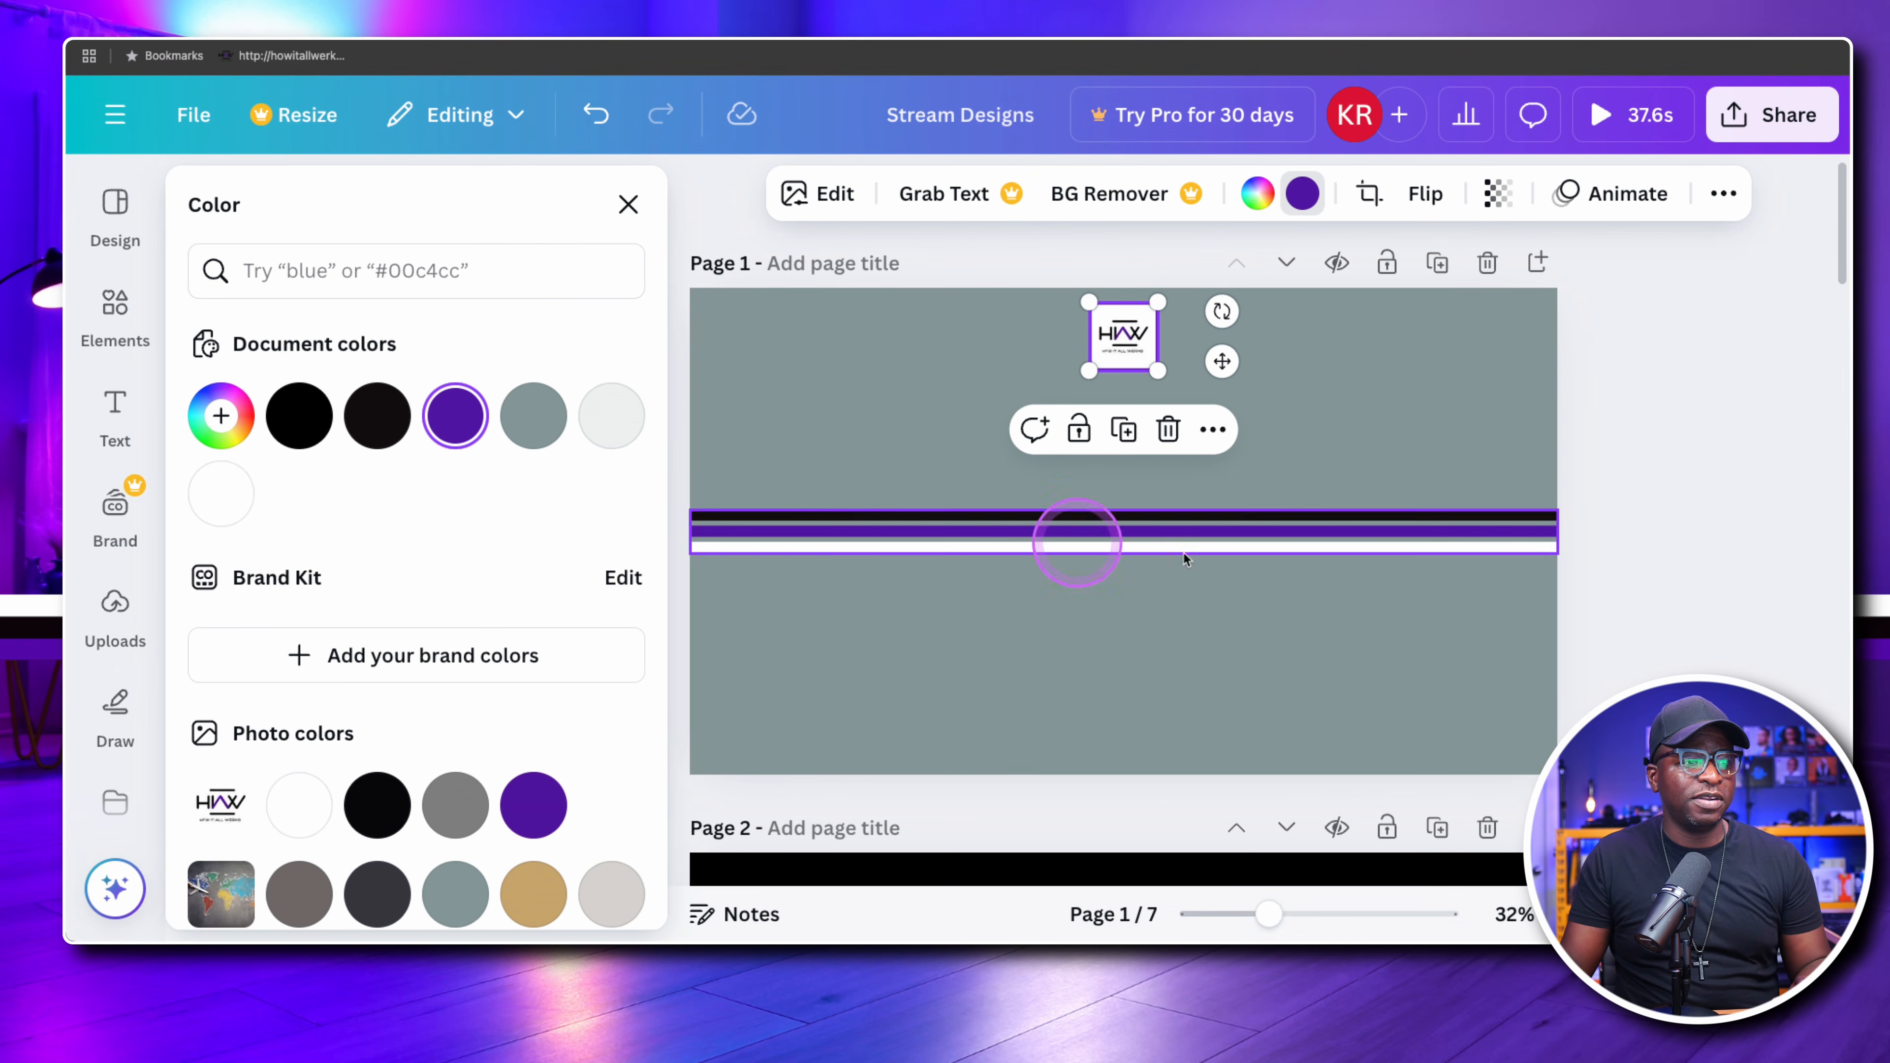
{"action": "left_click", "coordinate": [1333, 438]}
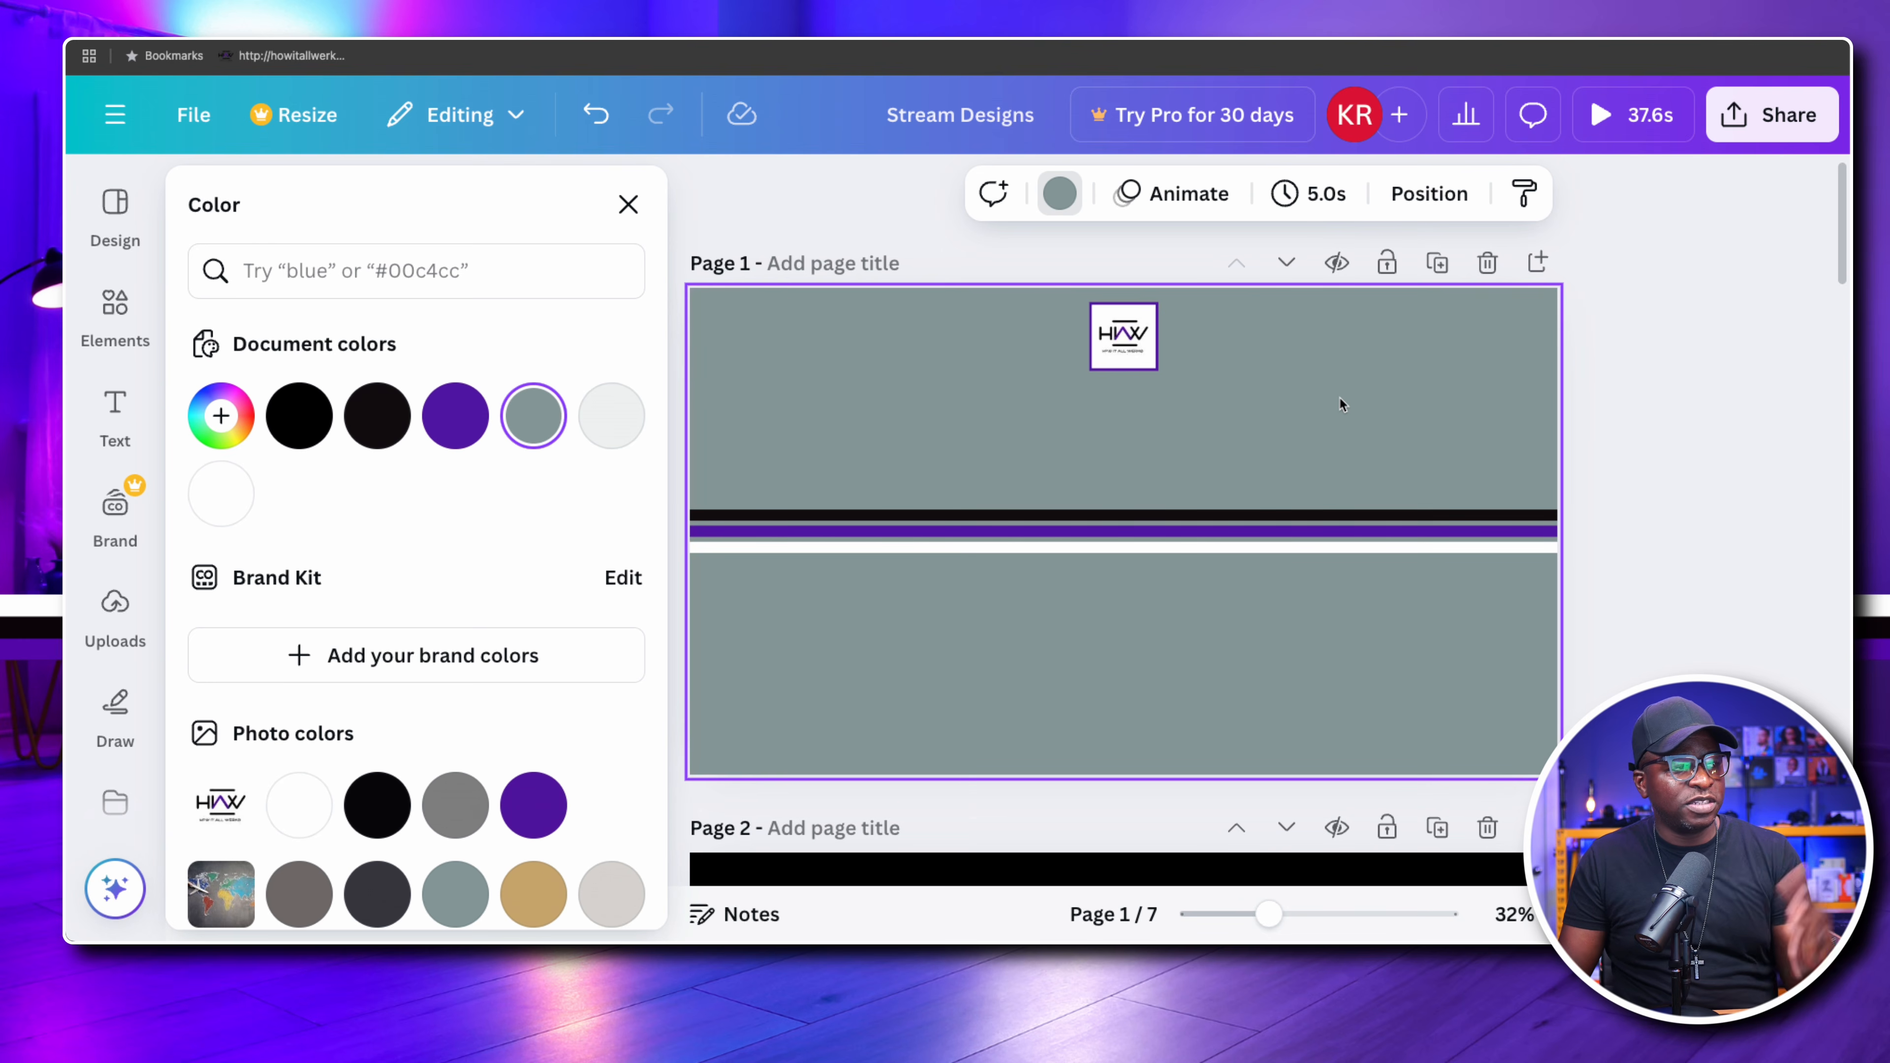
{"action": "left_click", "coordinate": [212, 417]}
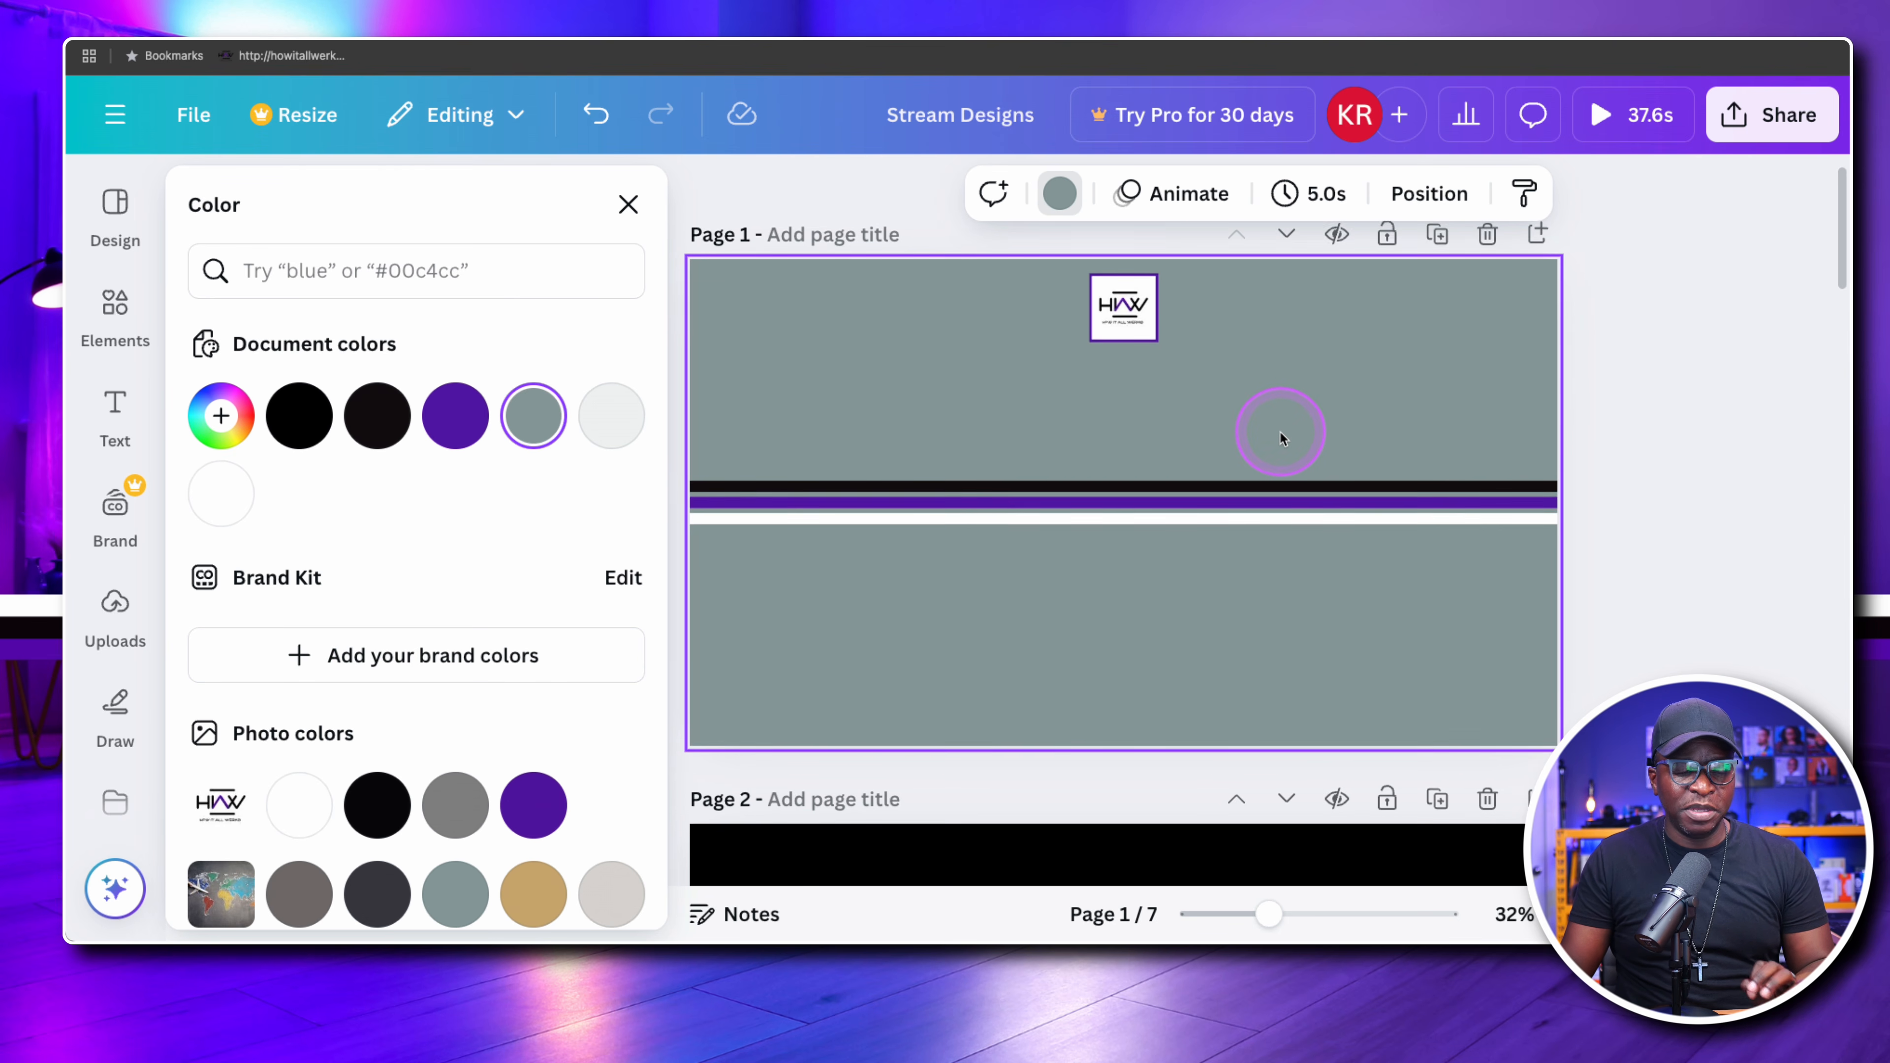
{"action": "scroll", "coordinate": [1278, 439], "scroll_direction": "down", "scroll_amount": 5}
{"action": "scroll", "coordinate": [1274, 428], "scroll_direction": "up", "scroll_amount": 5}
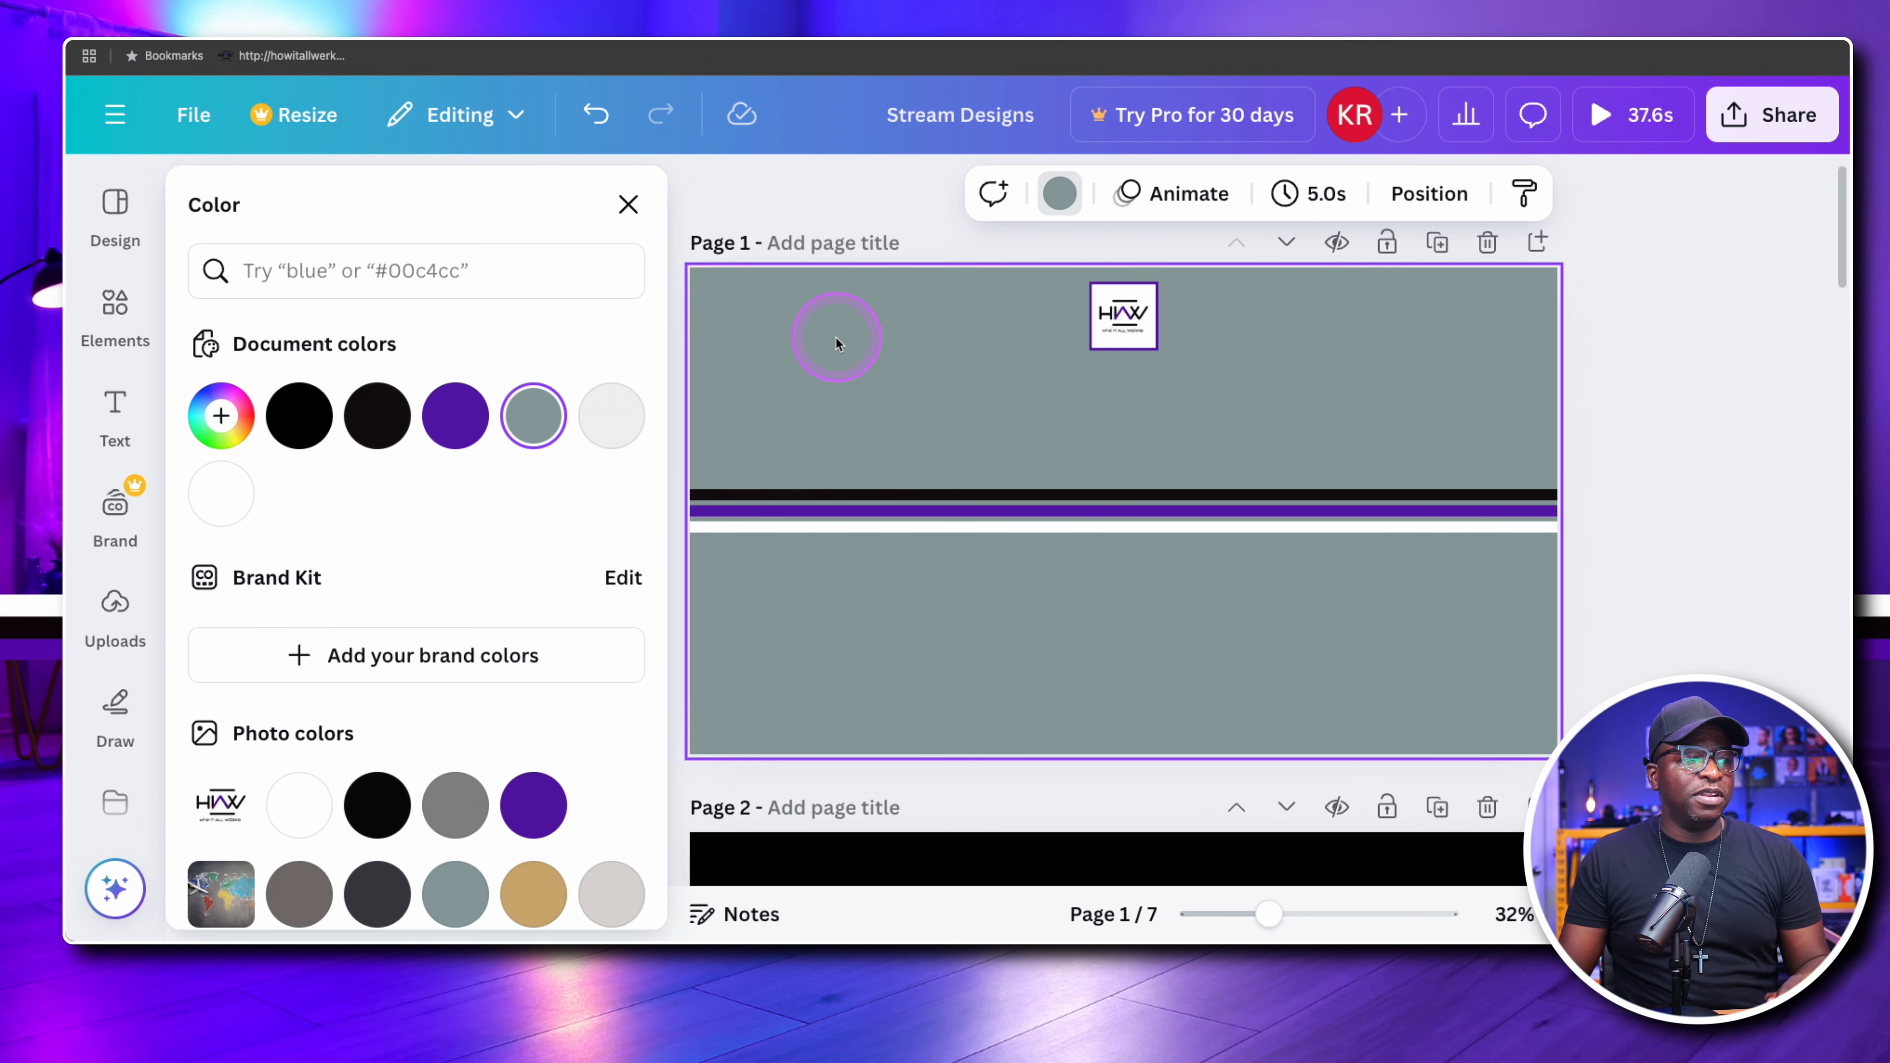
Replace the old frame search in the elements library with a search for "square"
{"action": "left_click", "coordinate": [629, 206]}
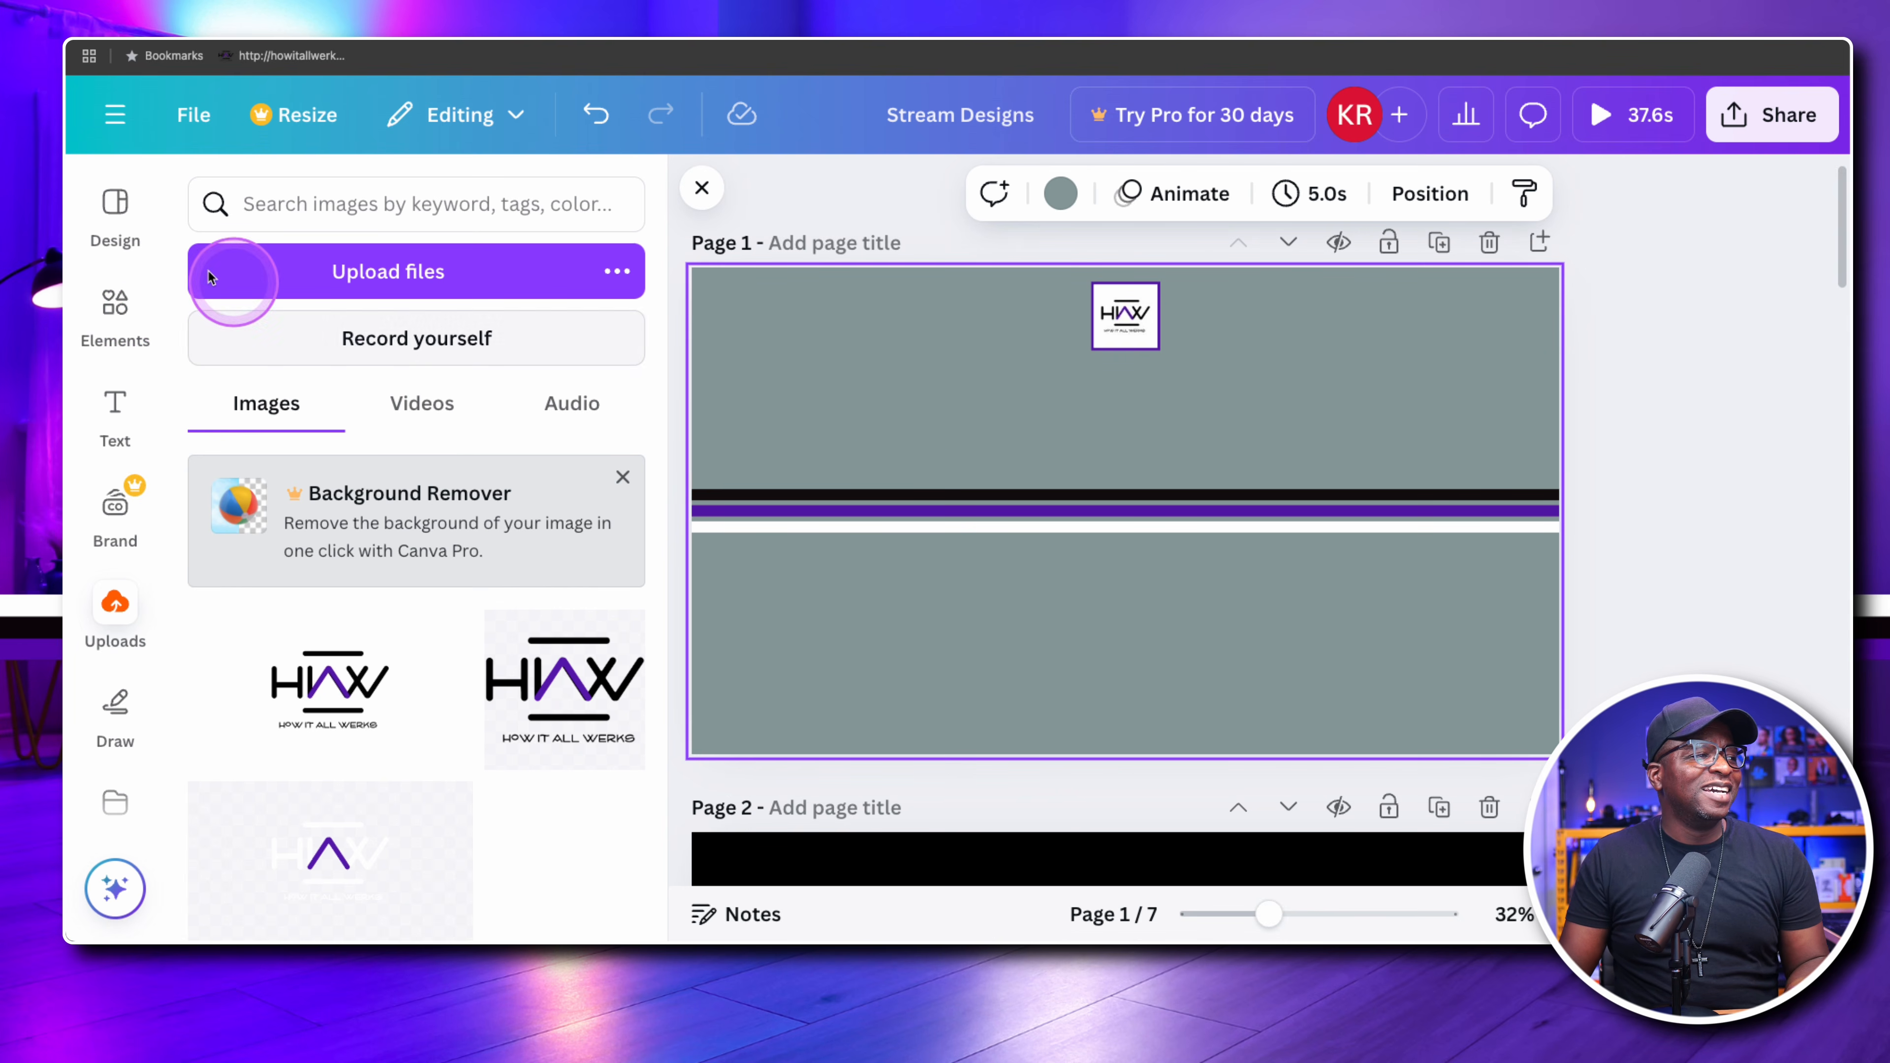
{"action": "left_click", "coordinate": [113, 311]}
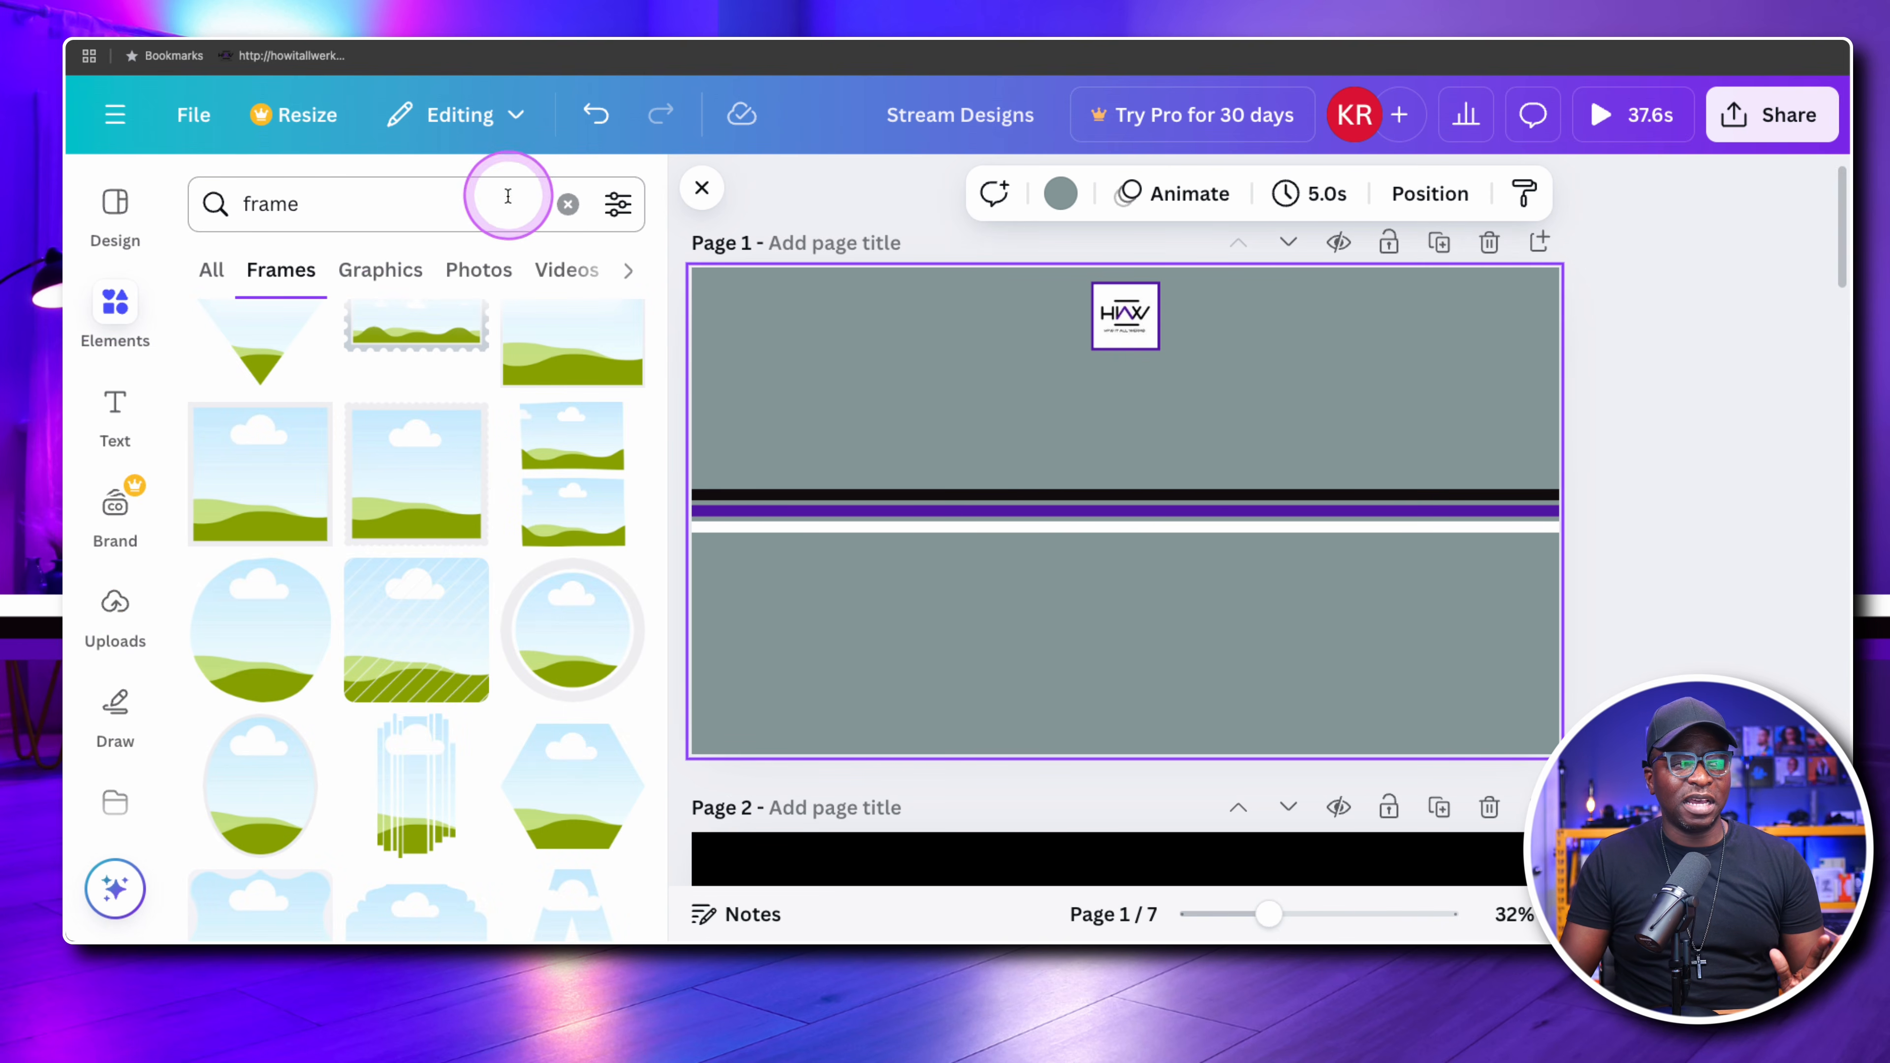
{"action": "left_click", "coordinate": [567, 204]}
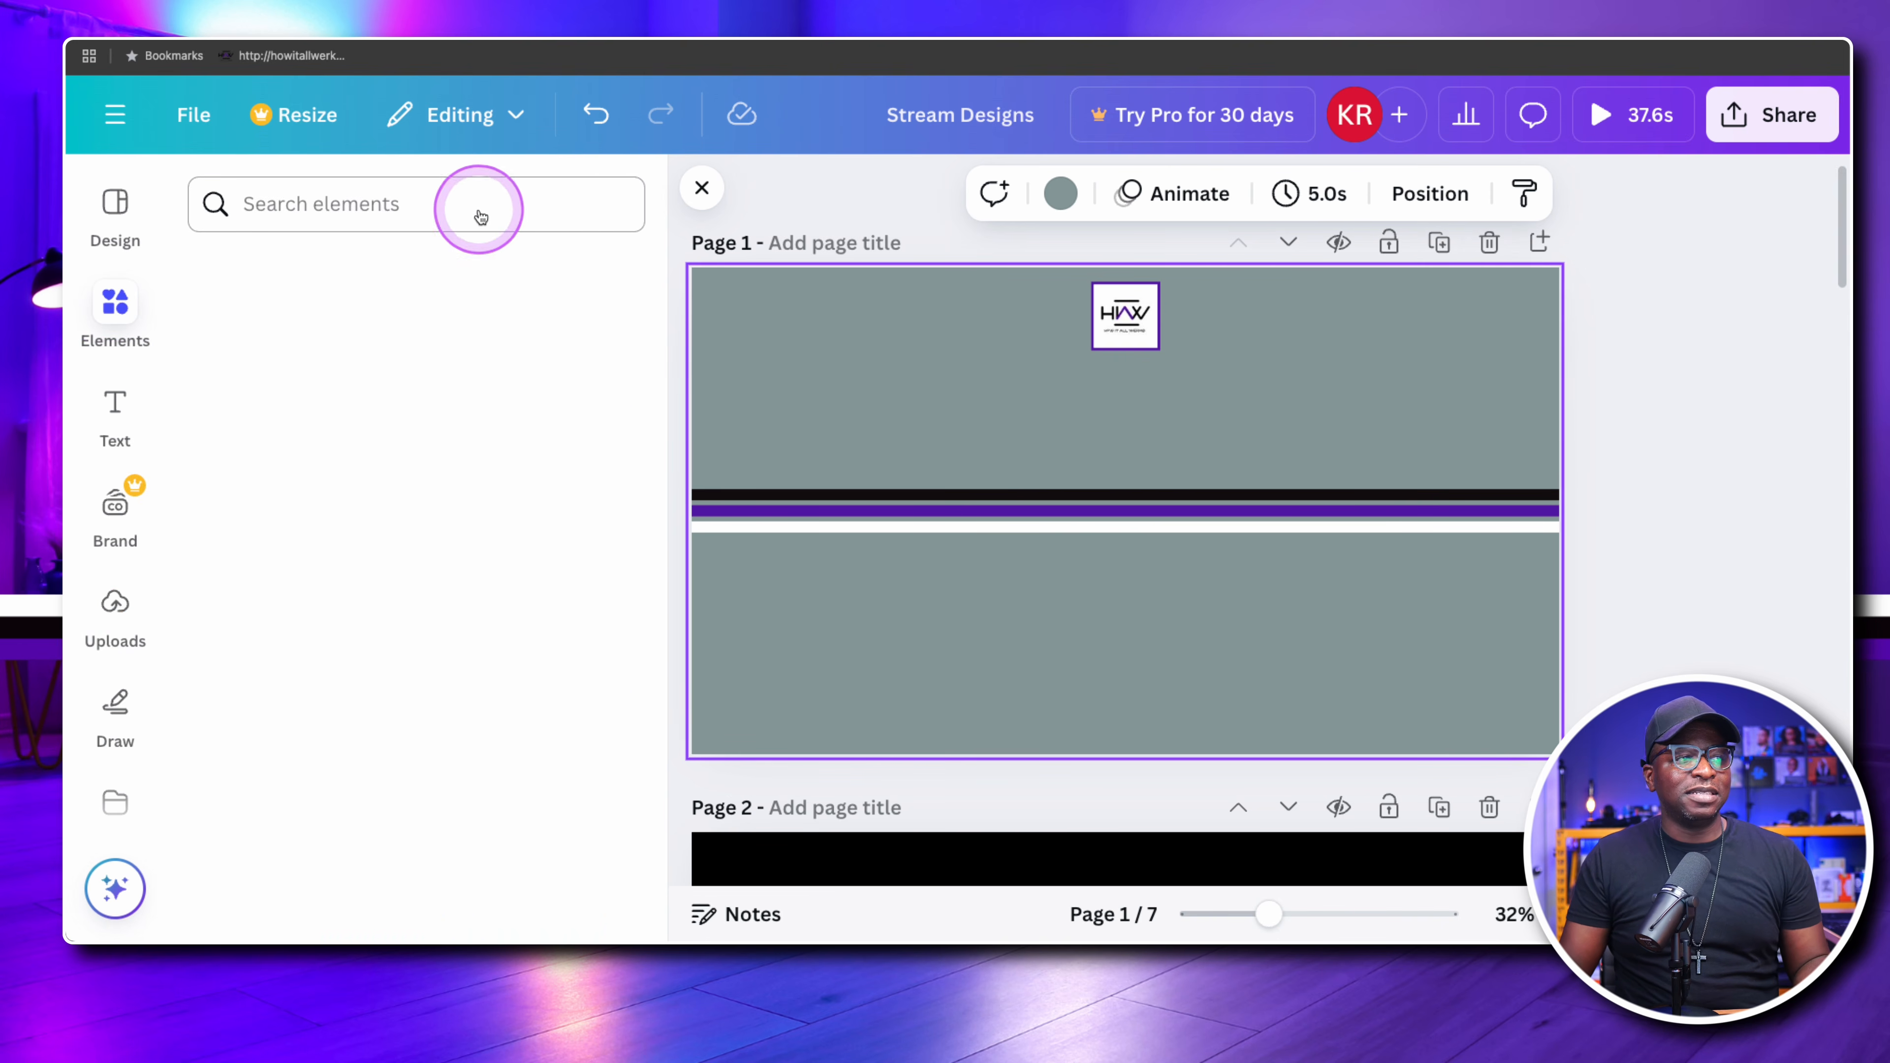
{"action": "left_click", "coordinate": [340, 203]}
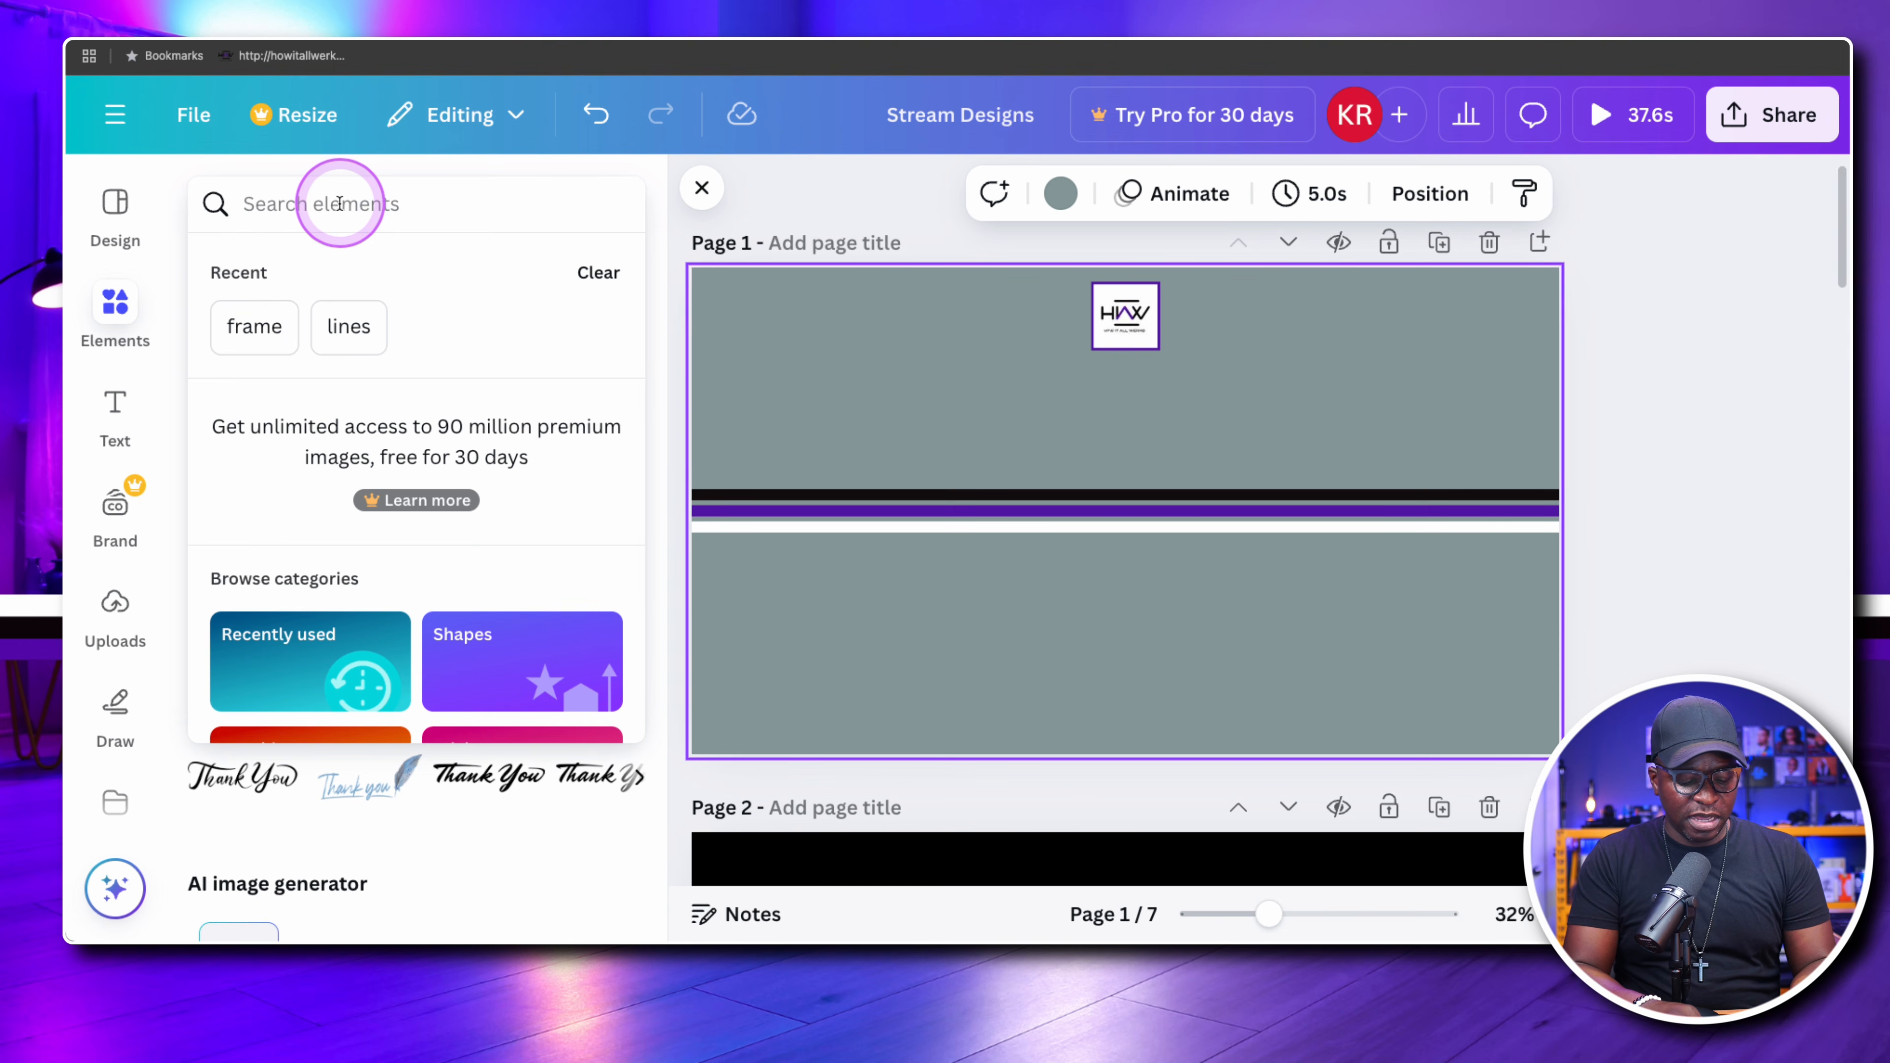
{"action": "type", "text": "sw"}
{"action": "key", "text": "BackSpace"}
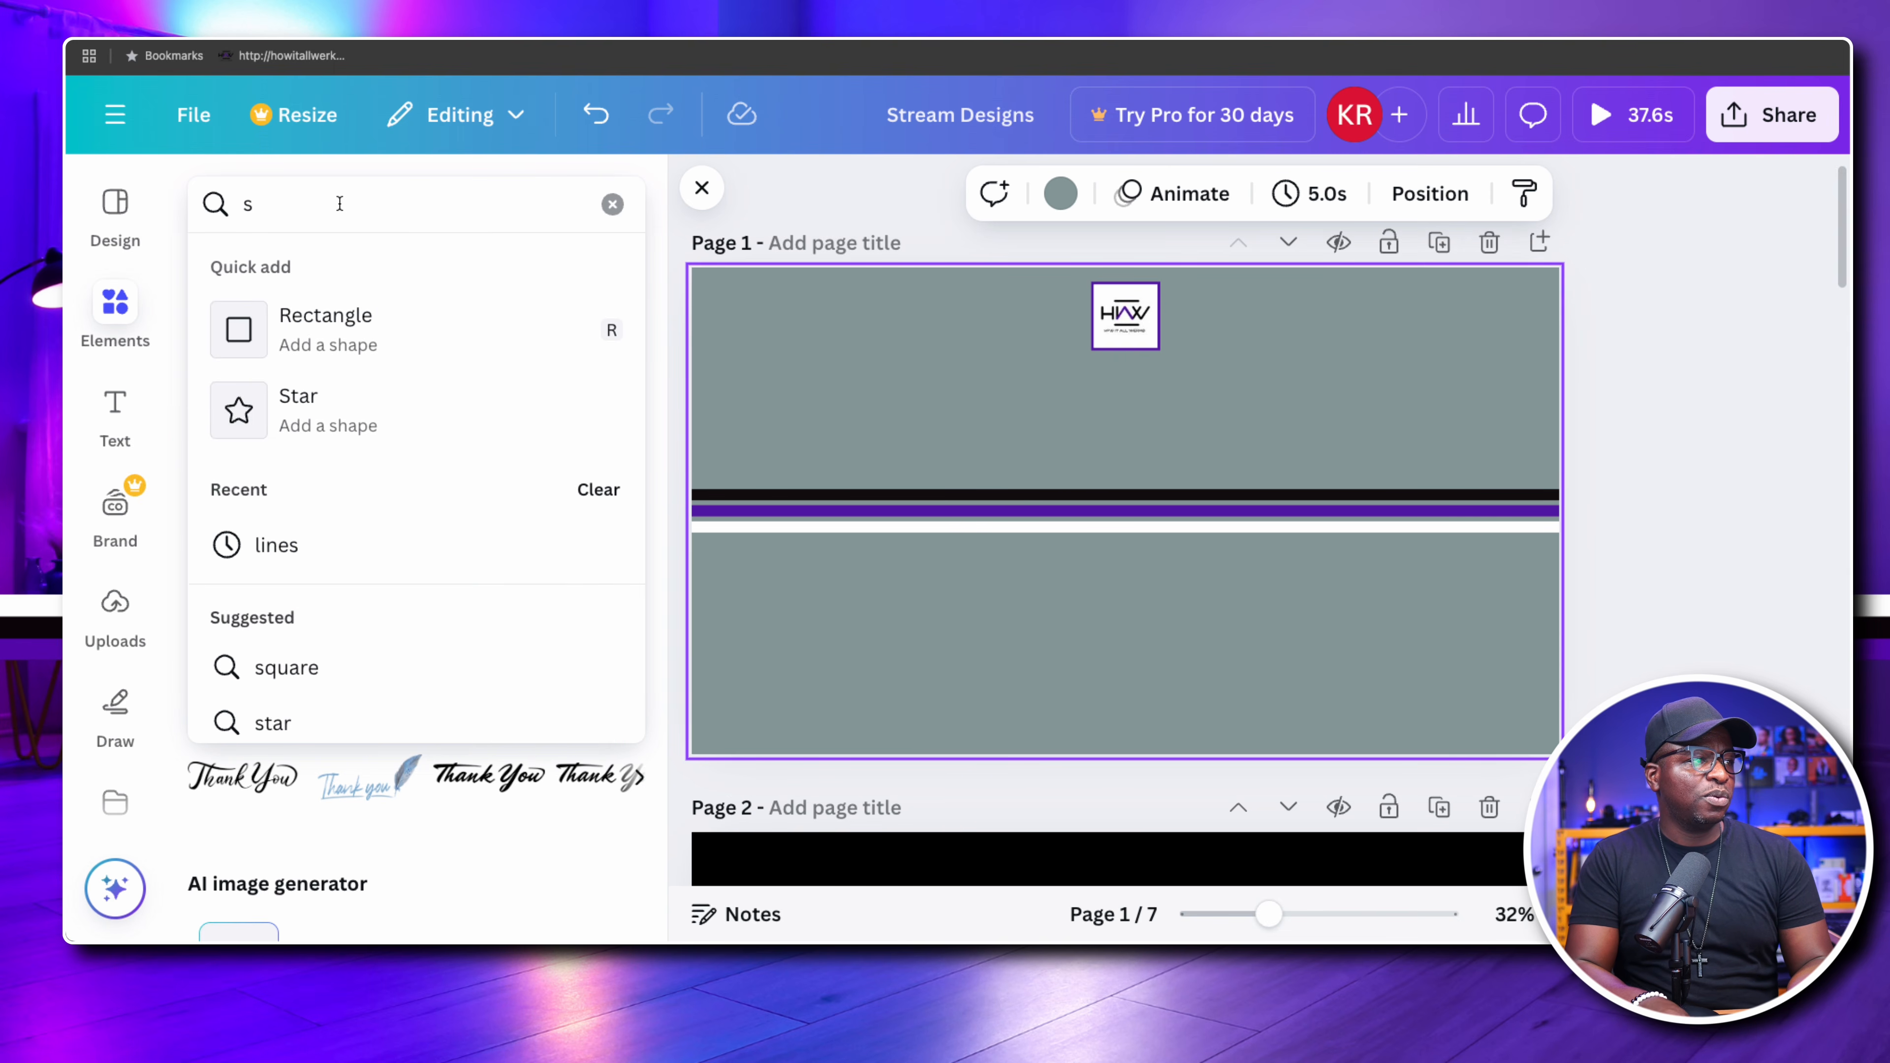
{"action": "type", "text": "qur"}
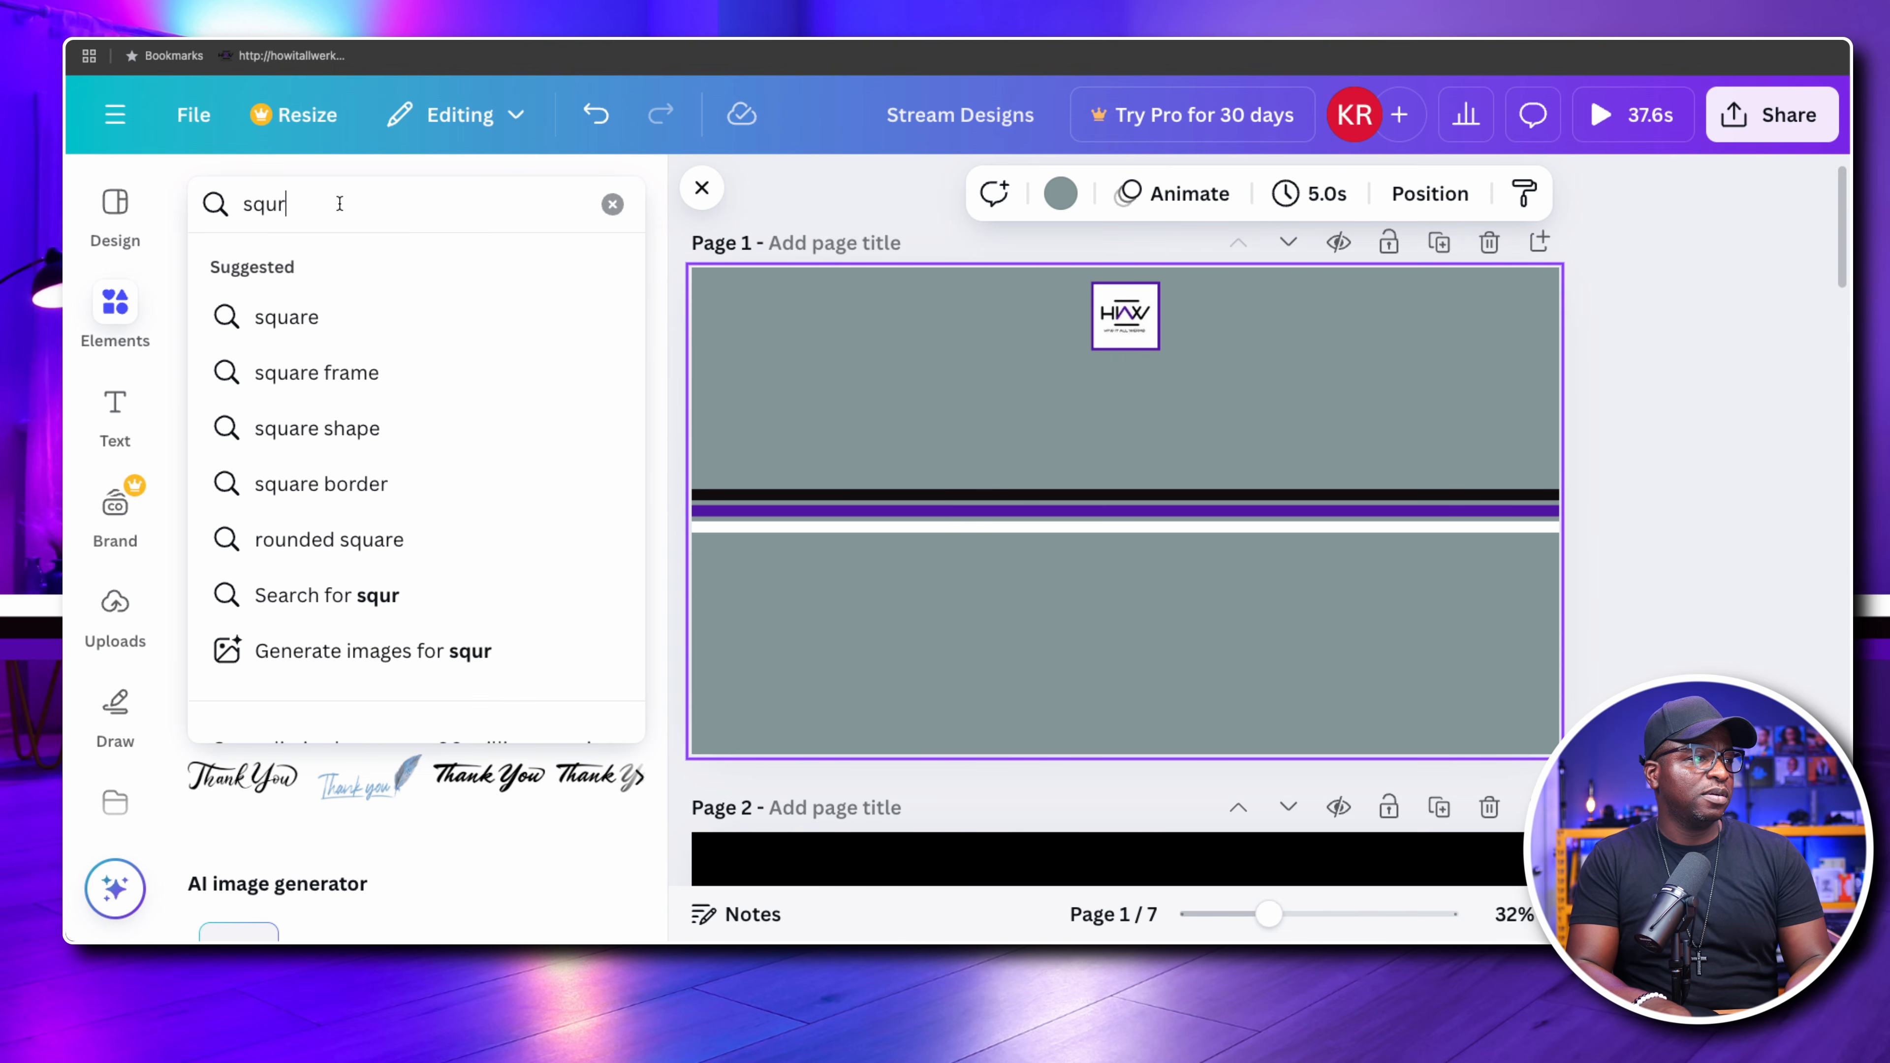
{"action": "key", "text": "BackSpace"}
{"action": "type", "text": "a"}
{"action": "key", "text": "BackSpace"}
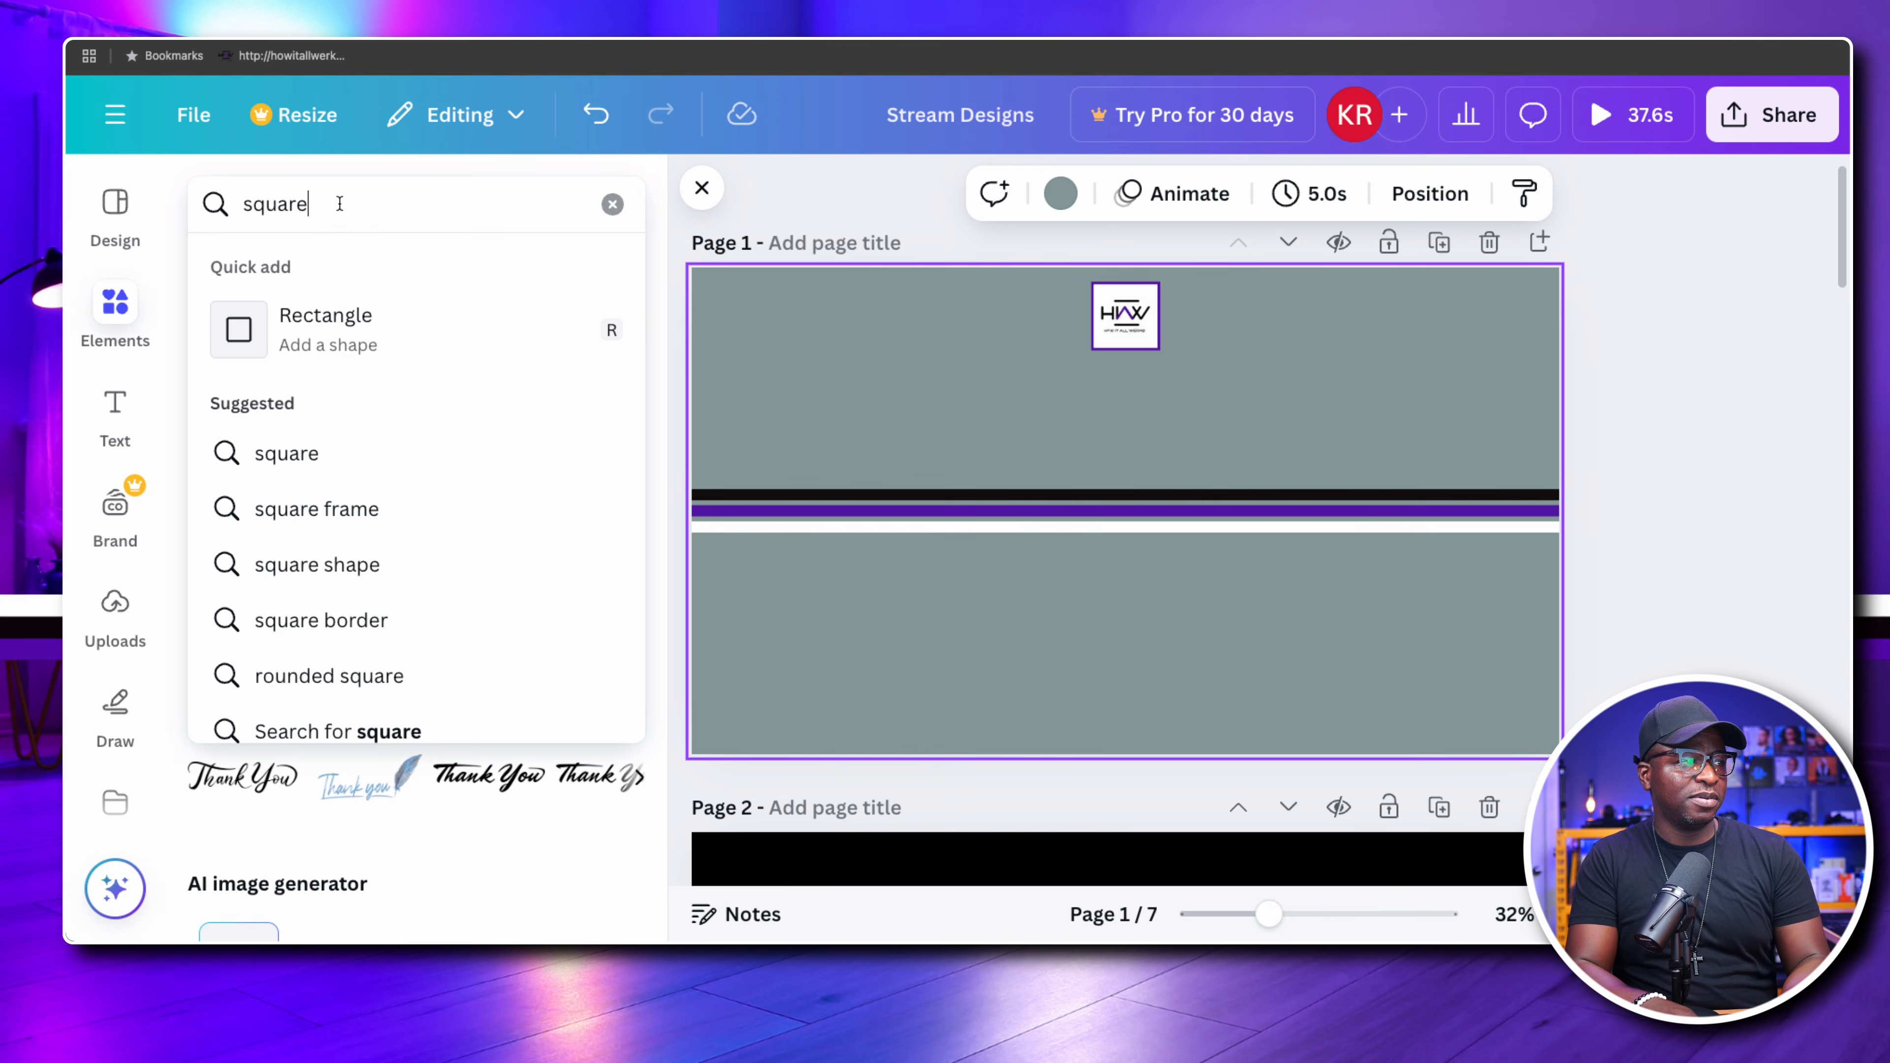
{"action": "type", "text": "are"}
{"action": "key", "text": "Return"}
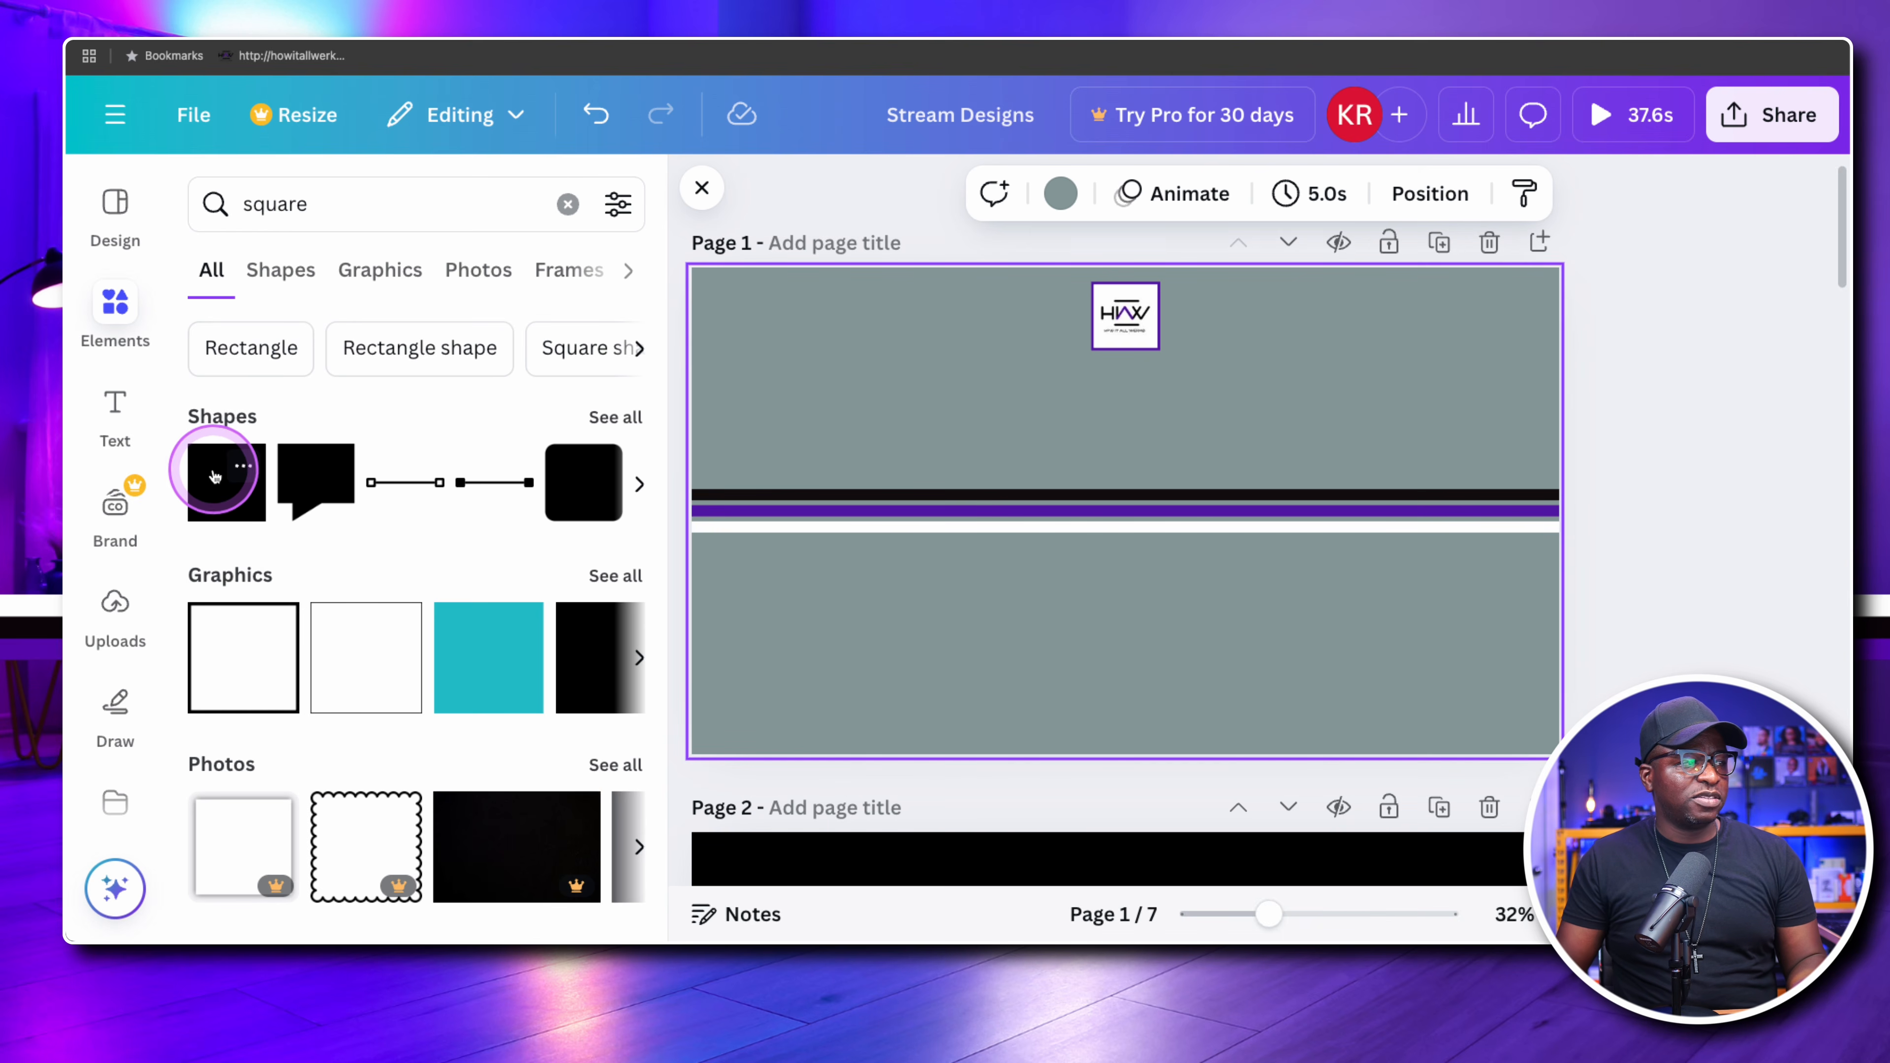
Add the plain square shape to page 1 and move it over the divider lines in the page's left half
{"action": "left_click", "coordinate": [215, 476]}
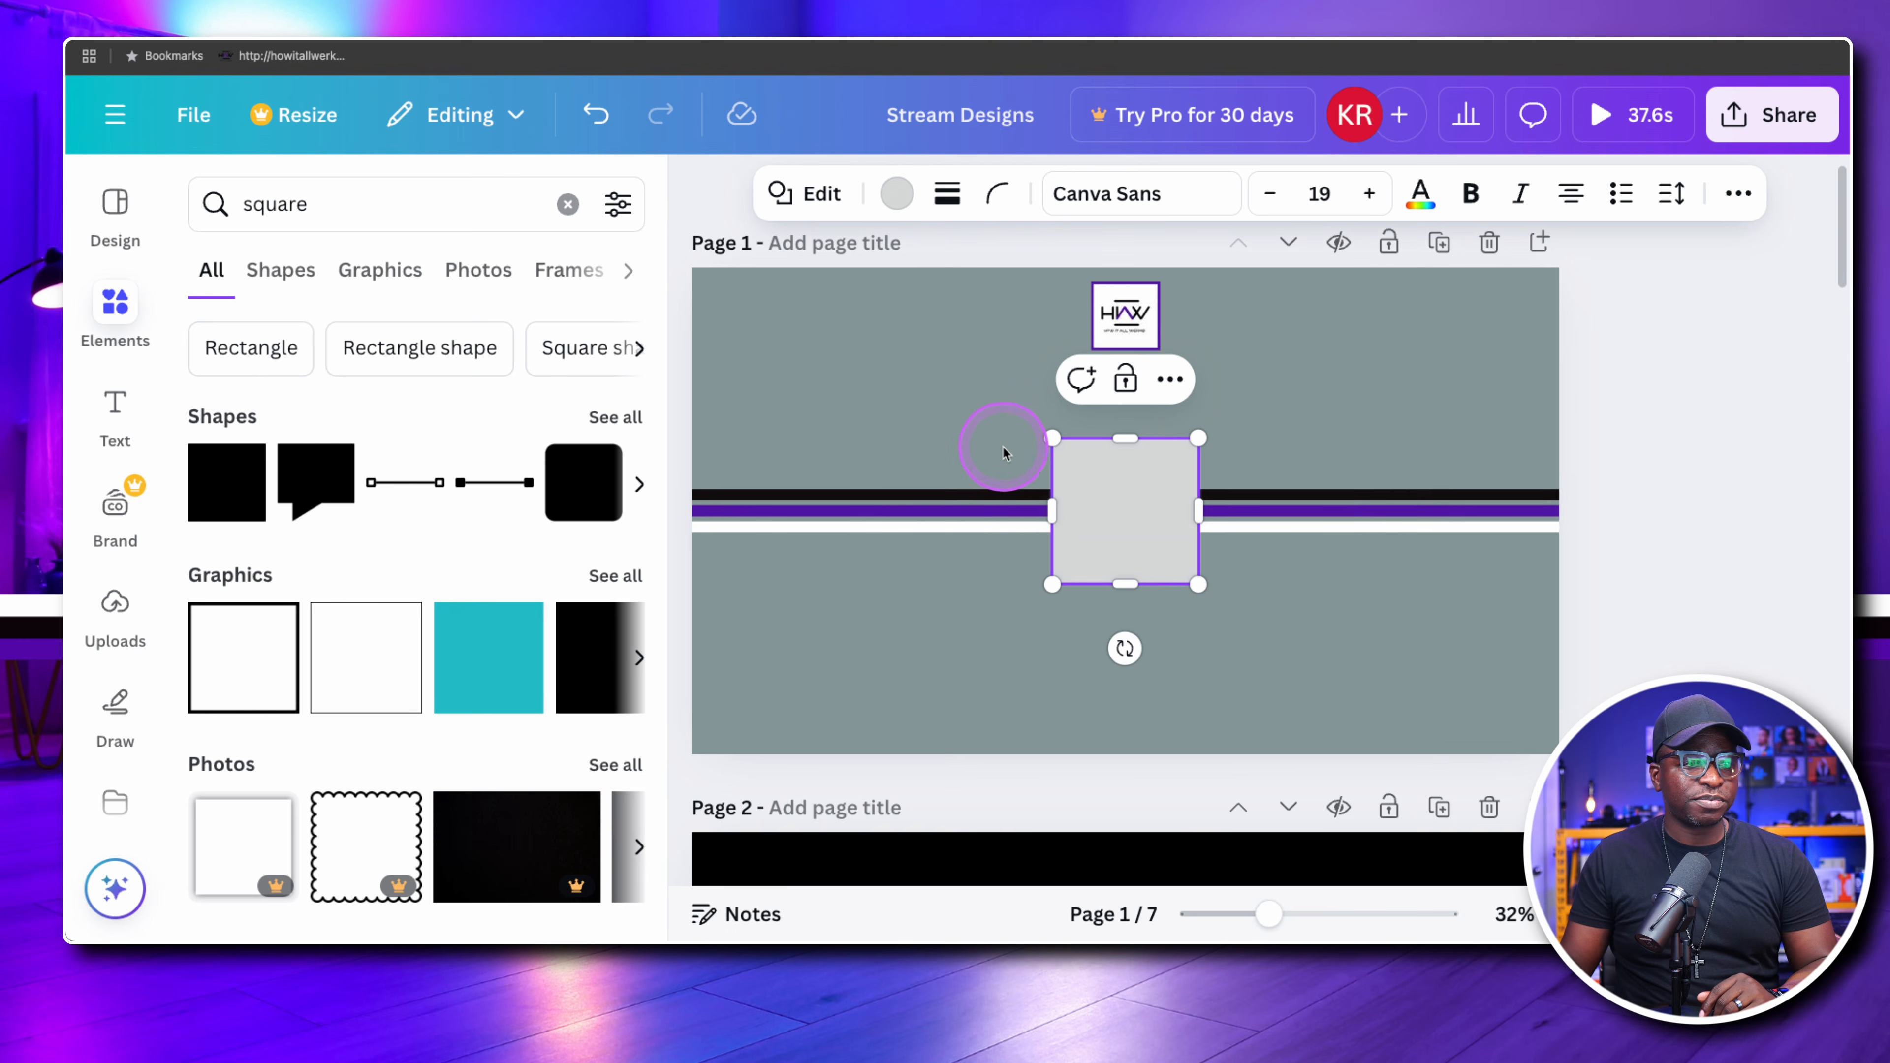
{"action": "left_click_drag", "start_coordinate": [1072, 450], "coordinate": [824, 483]}
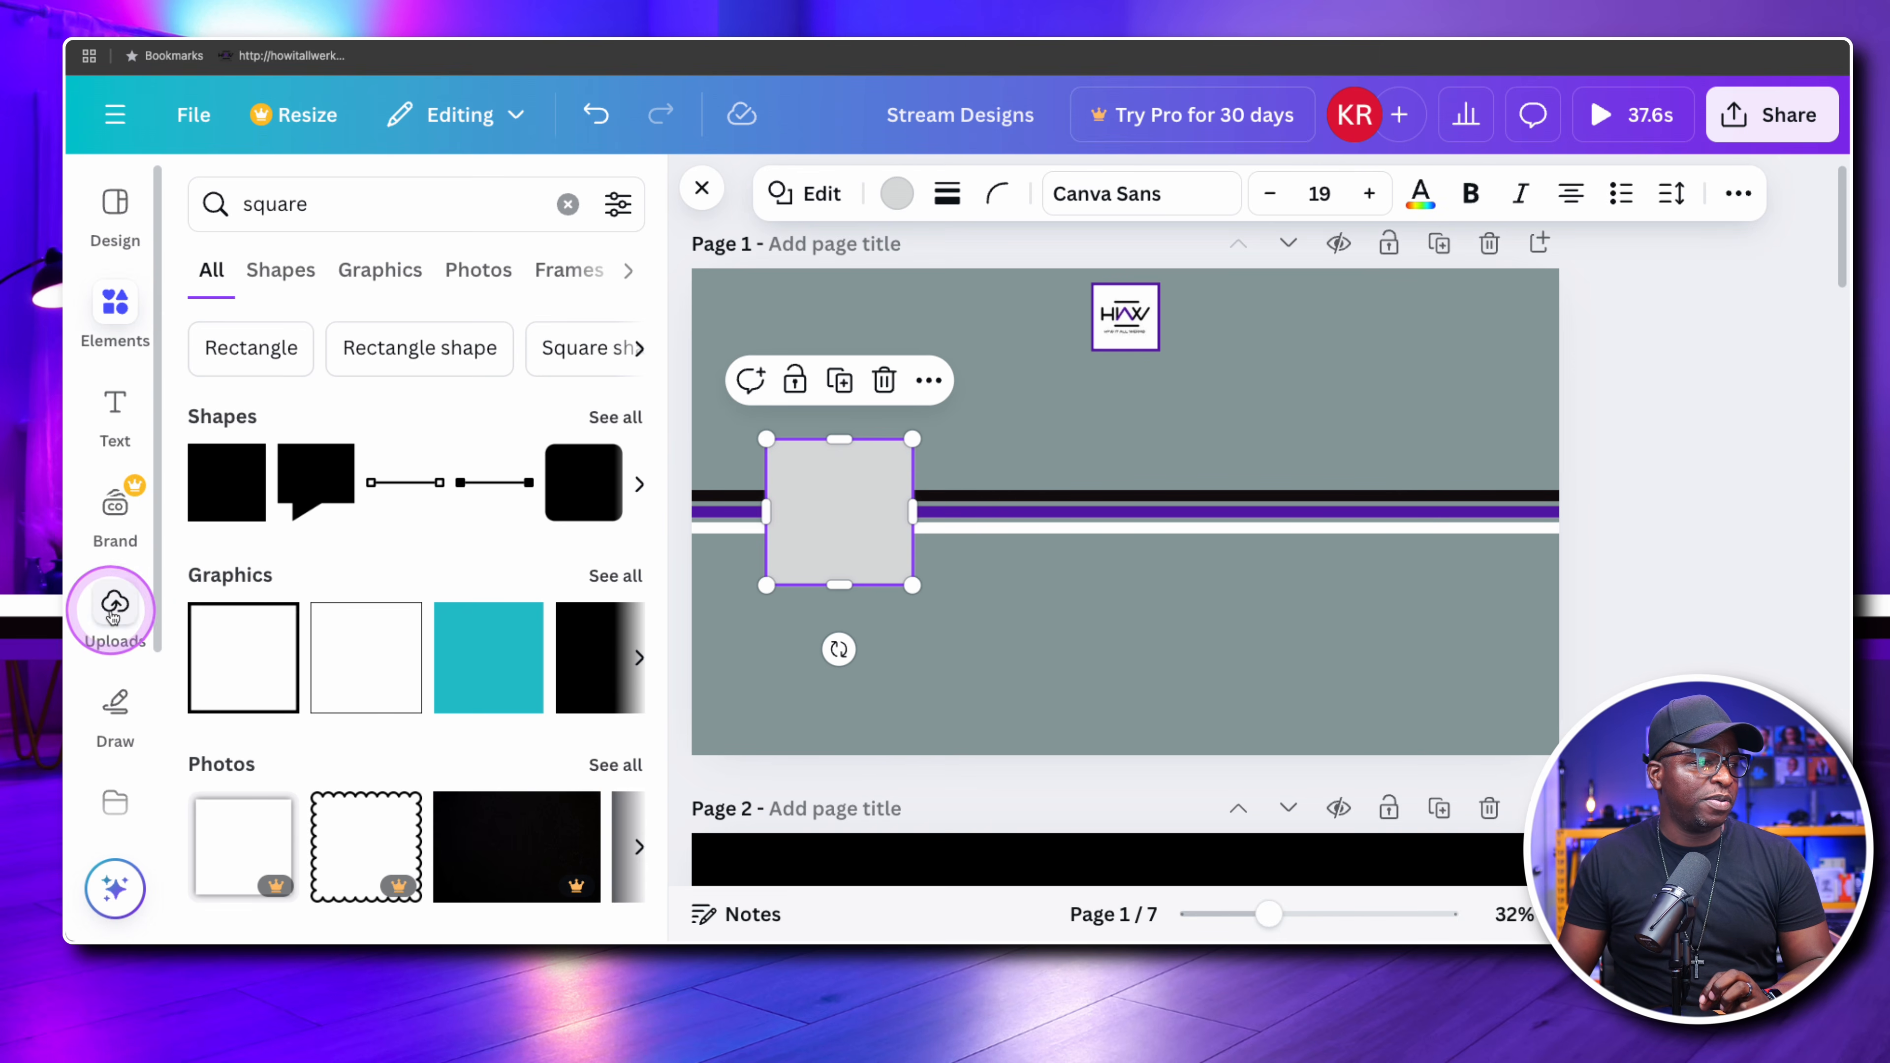
Add the uploaded white-background logo image as a size guide, shrink it and position it over the grey square
{"action": "left_click", "coordinate": [122, 629]}
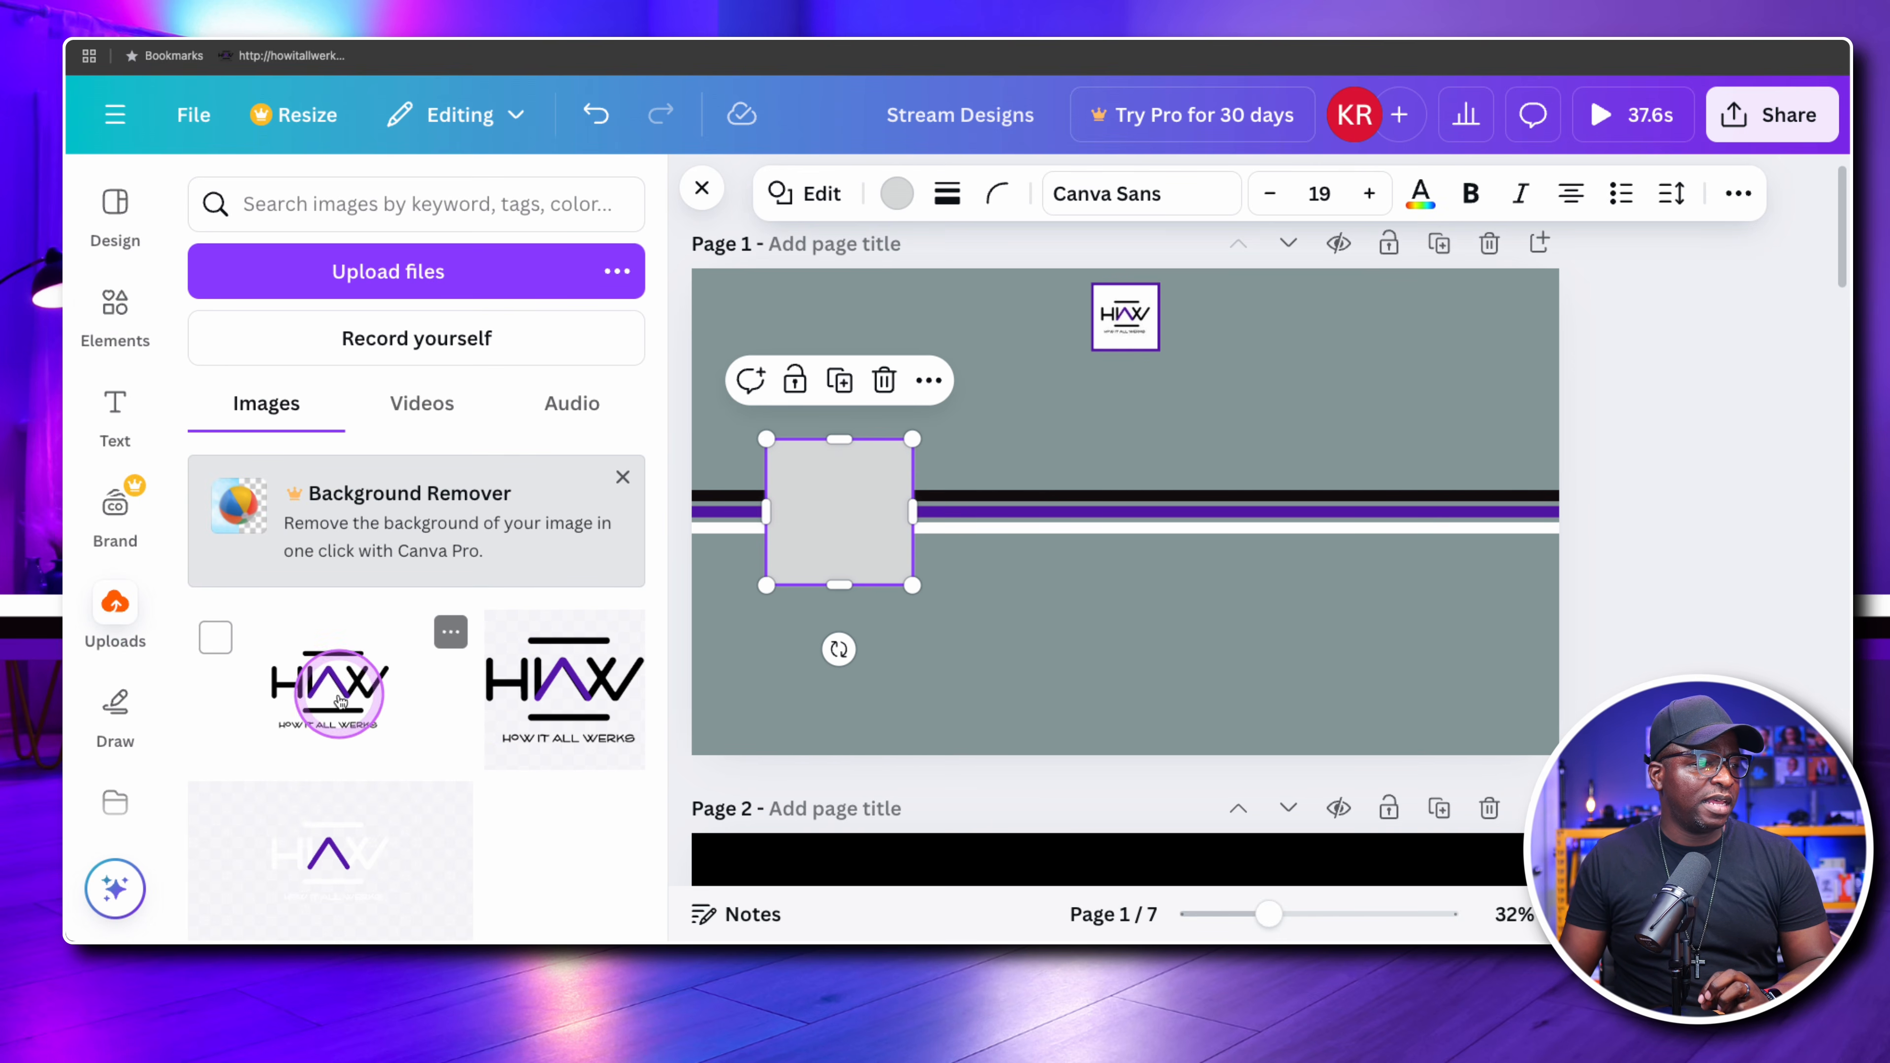
{"action": "left_click", "coordinate": [319, 681]}
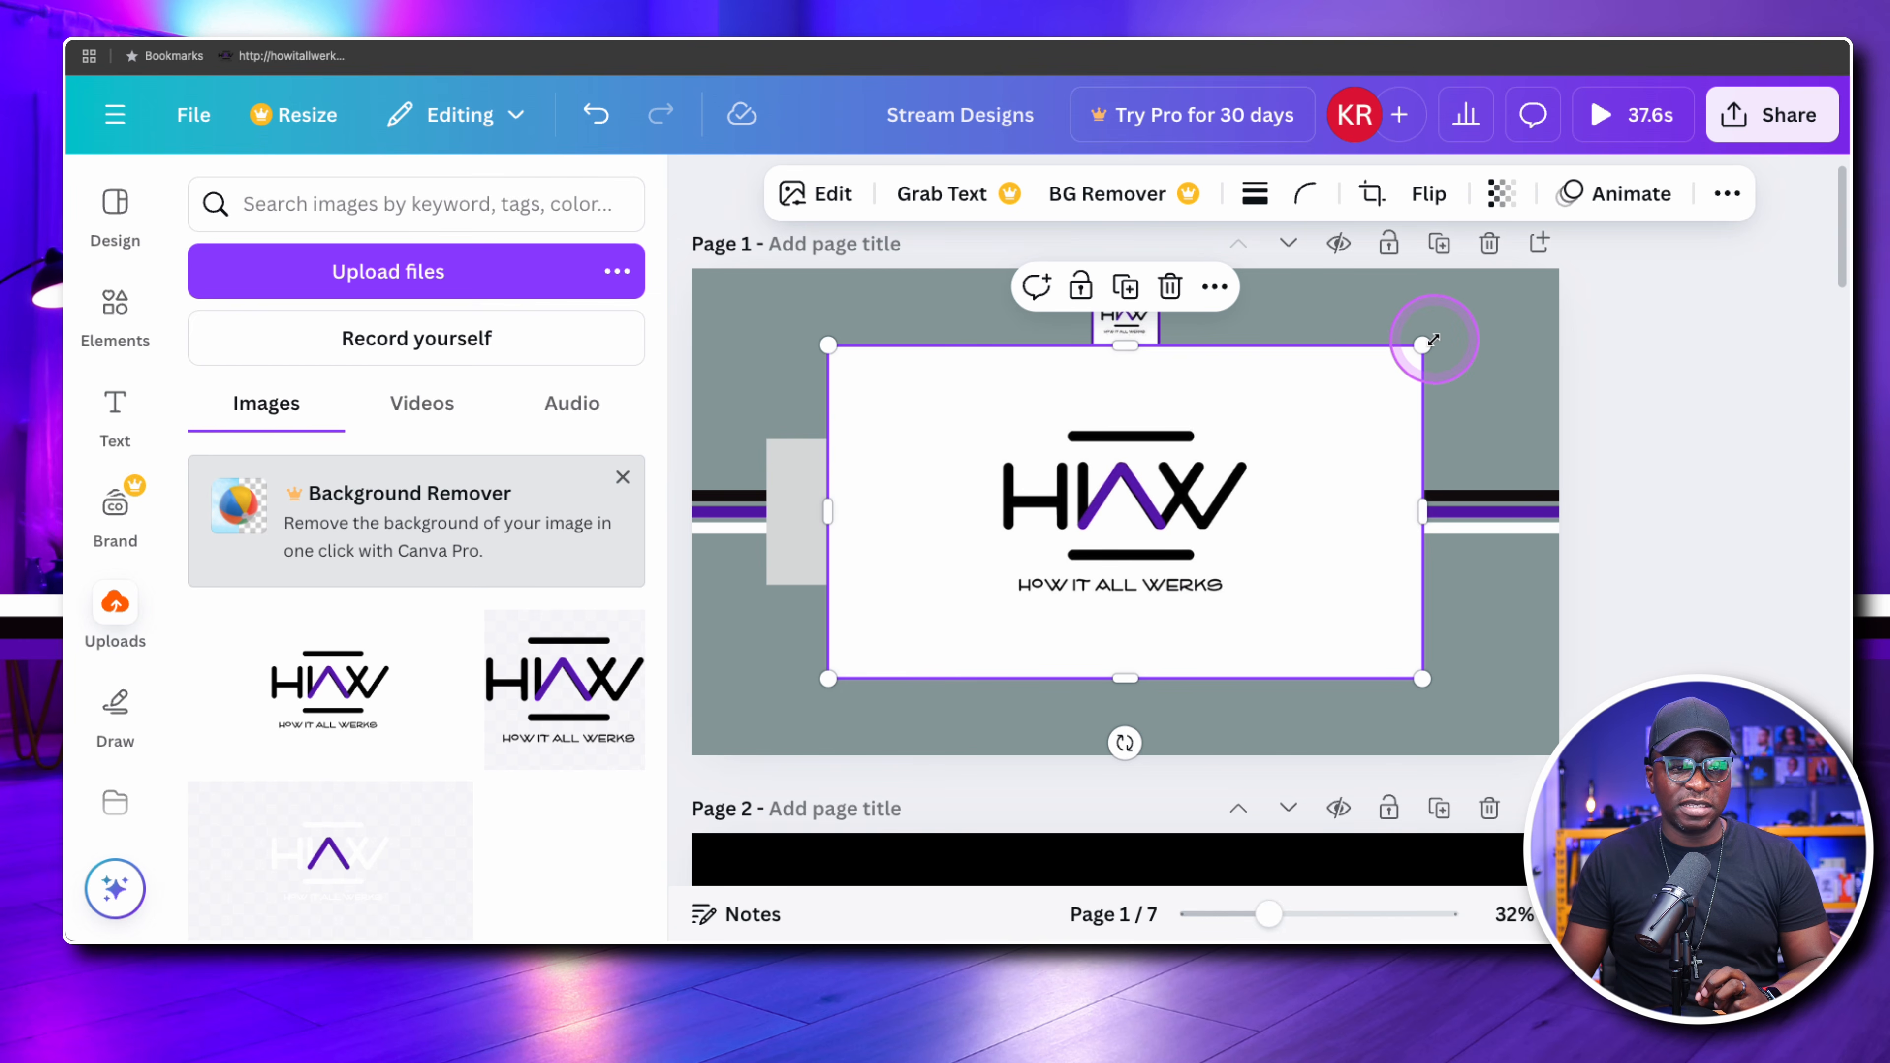
{"action": "left_click_drag", "start_coordinate": [1423, 344], "coordinate": [1193, 489]}
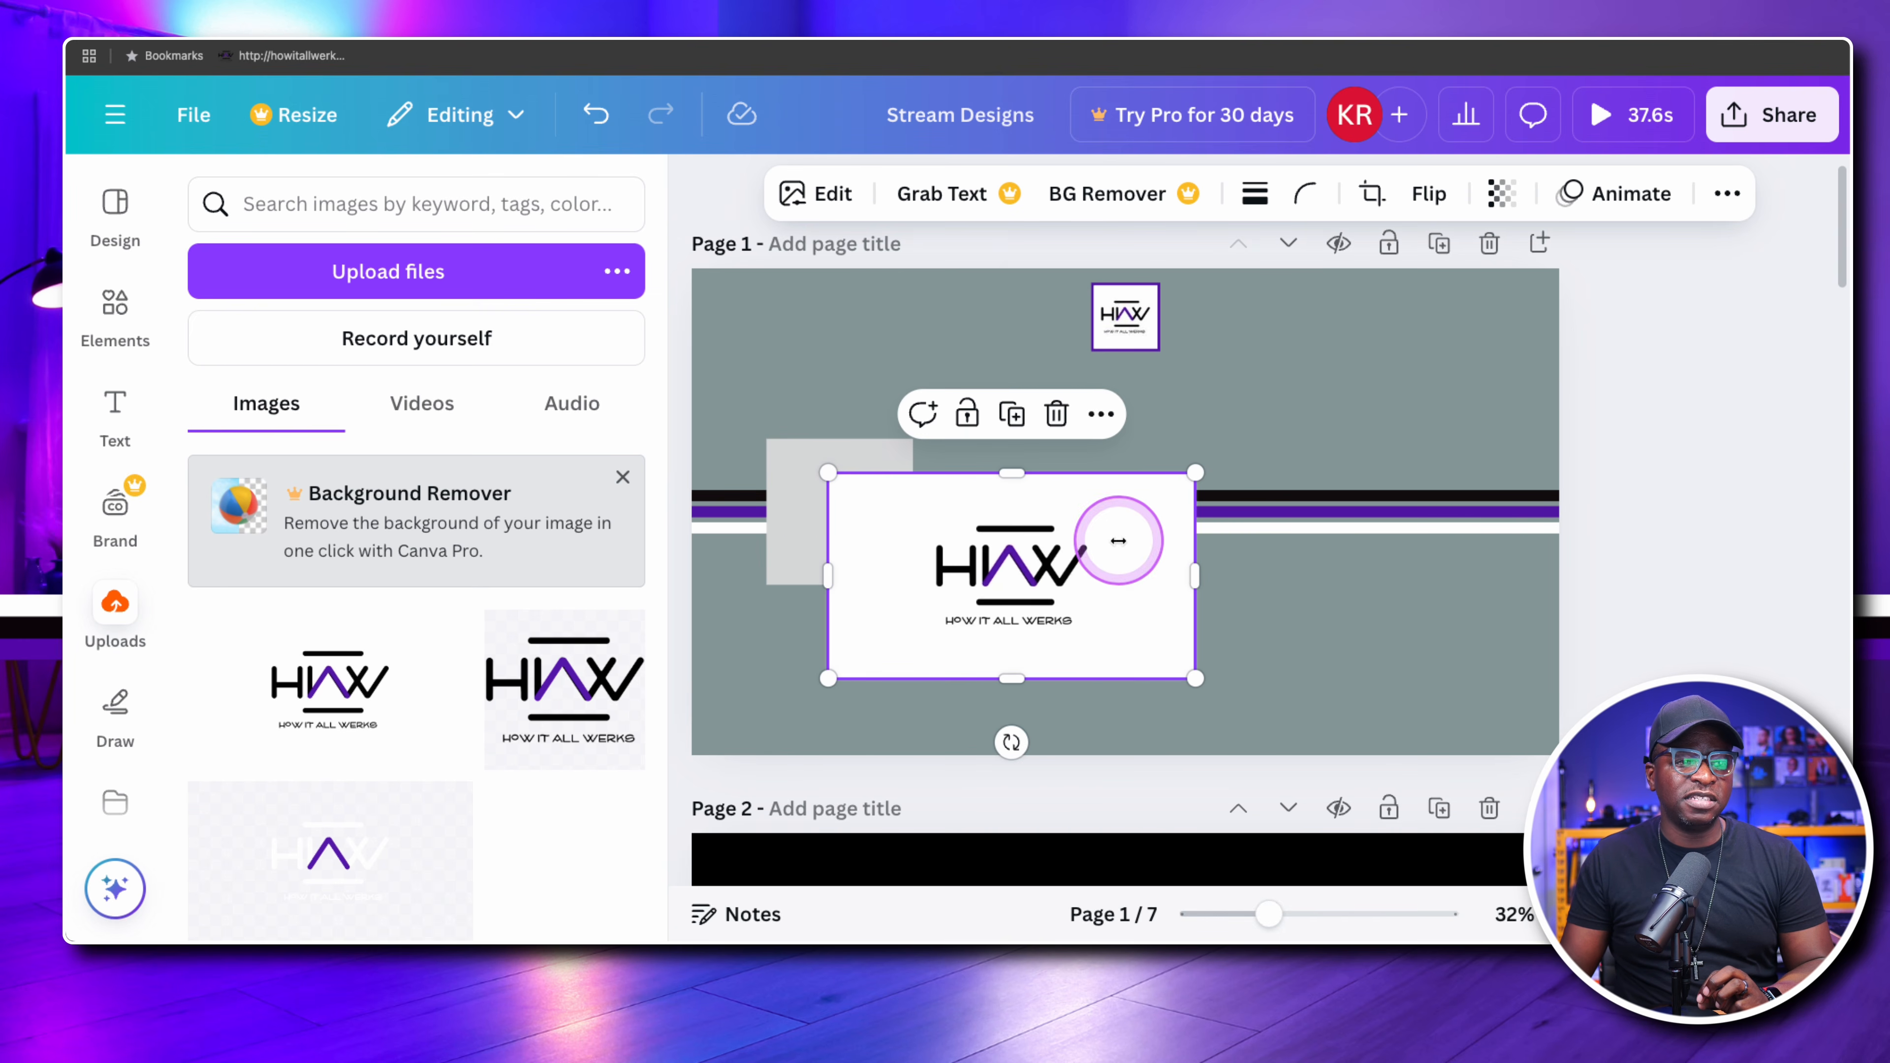
{"action": "left_click_drag", "start_coordinate": [1117, 540], "coordinate": [1073, 533]}
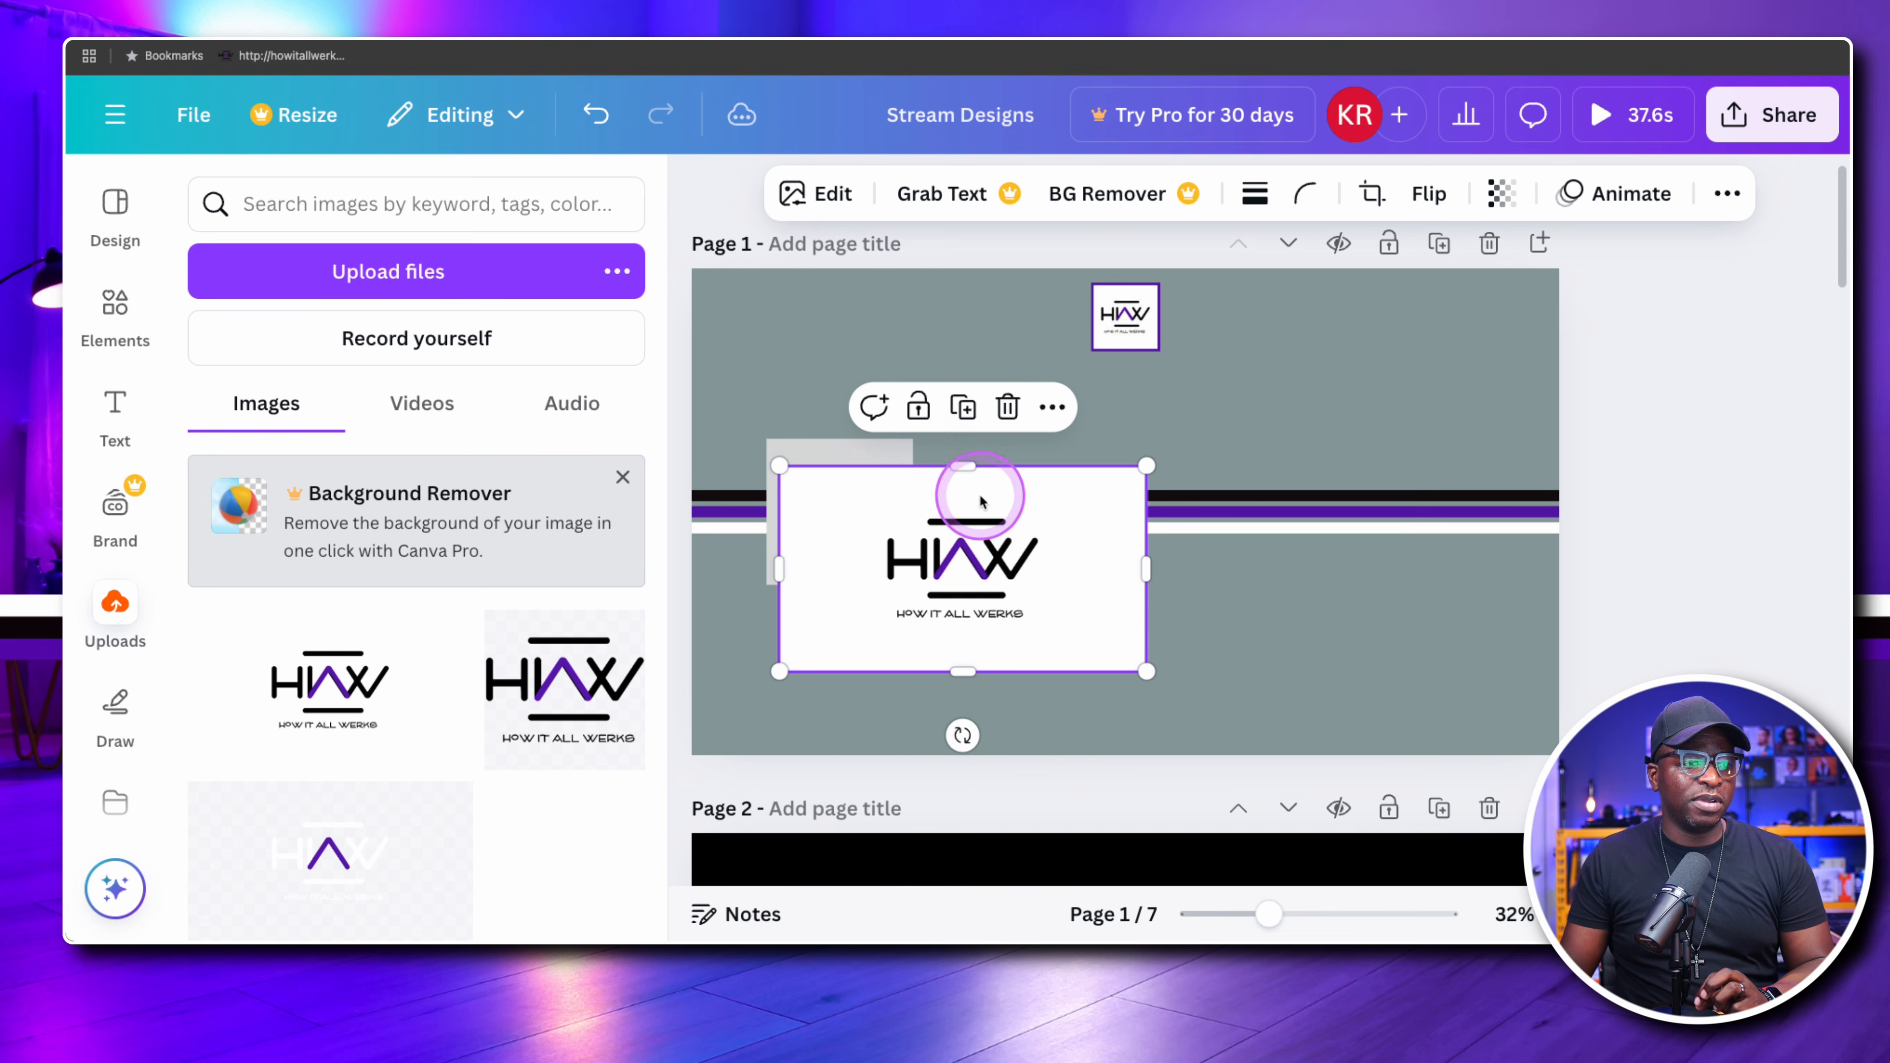
Stretch the grey square into a rectangle about 813 px wide, matching the logo image's edges on all four sides
{"action": "left_click", "coordinate": [826, 451]}
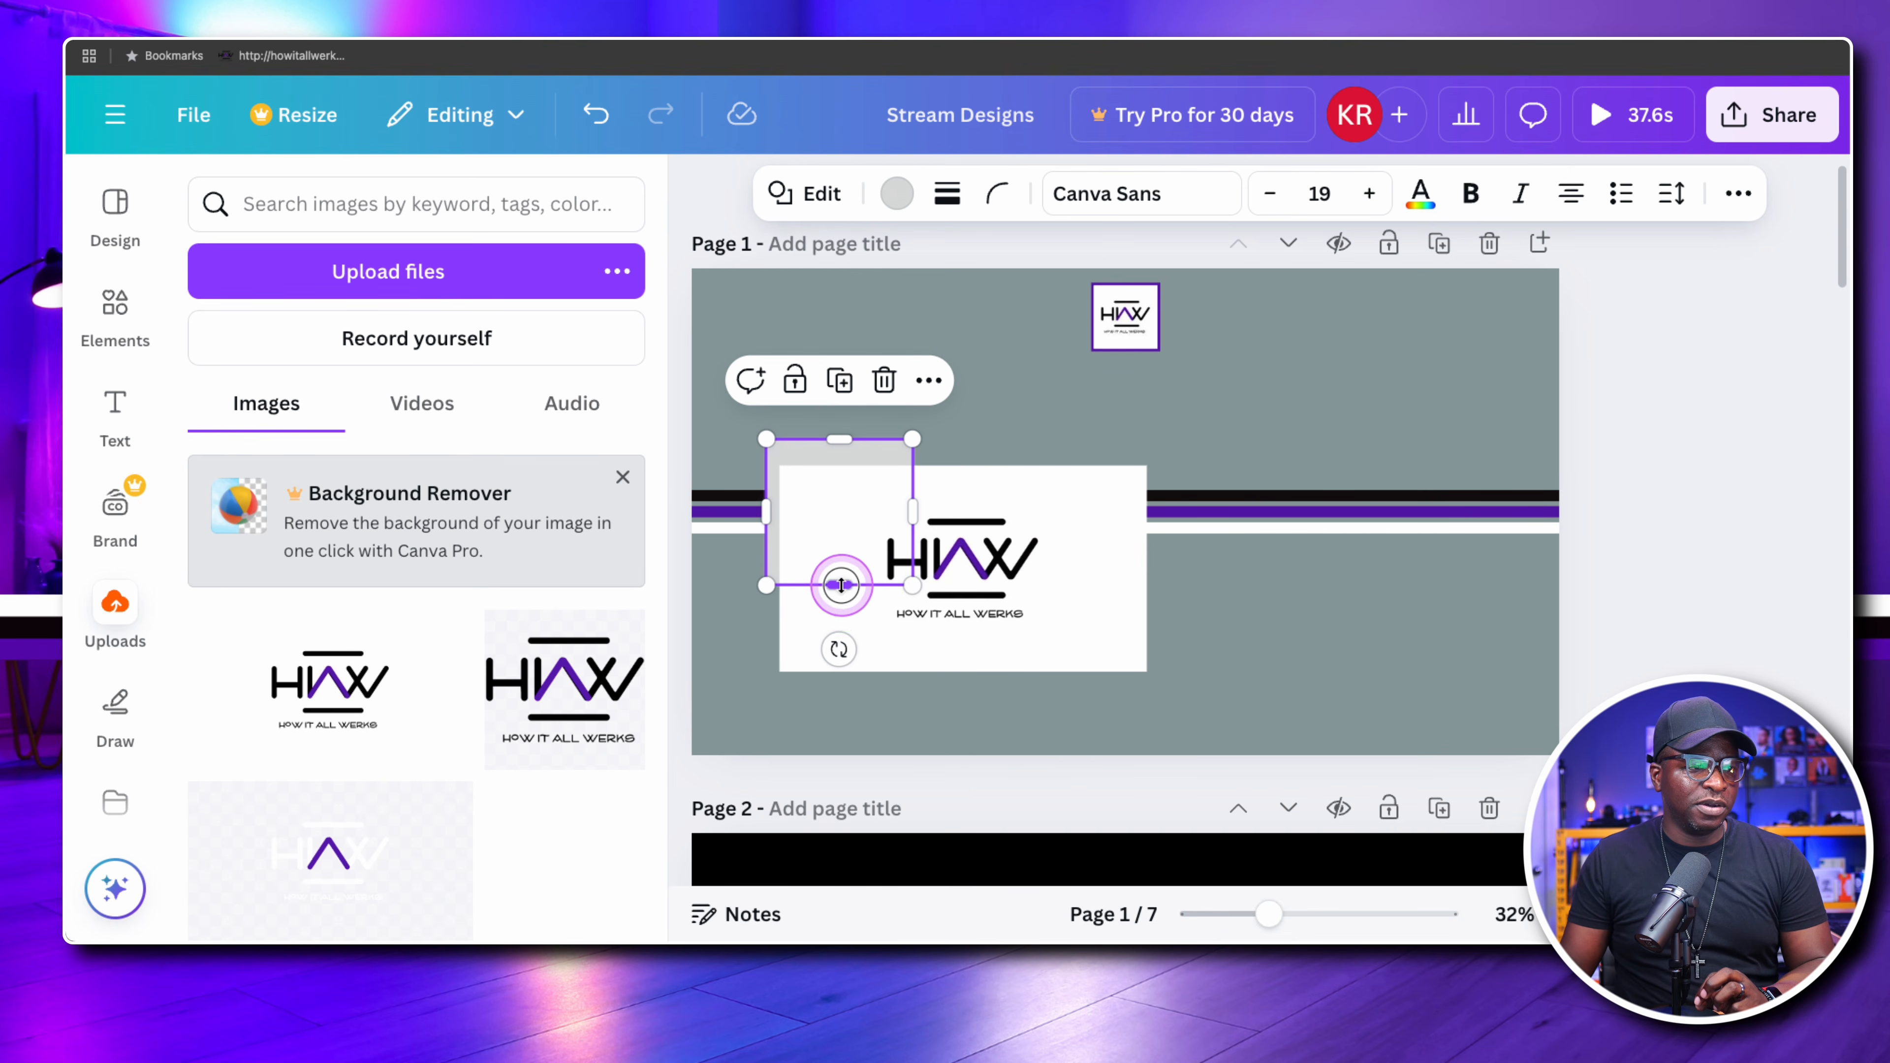
{"action": "left_click_drag", "start_coordinate": [839, 584], "coordinate": [840, 654]}
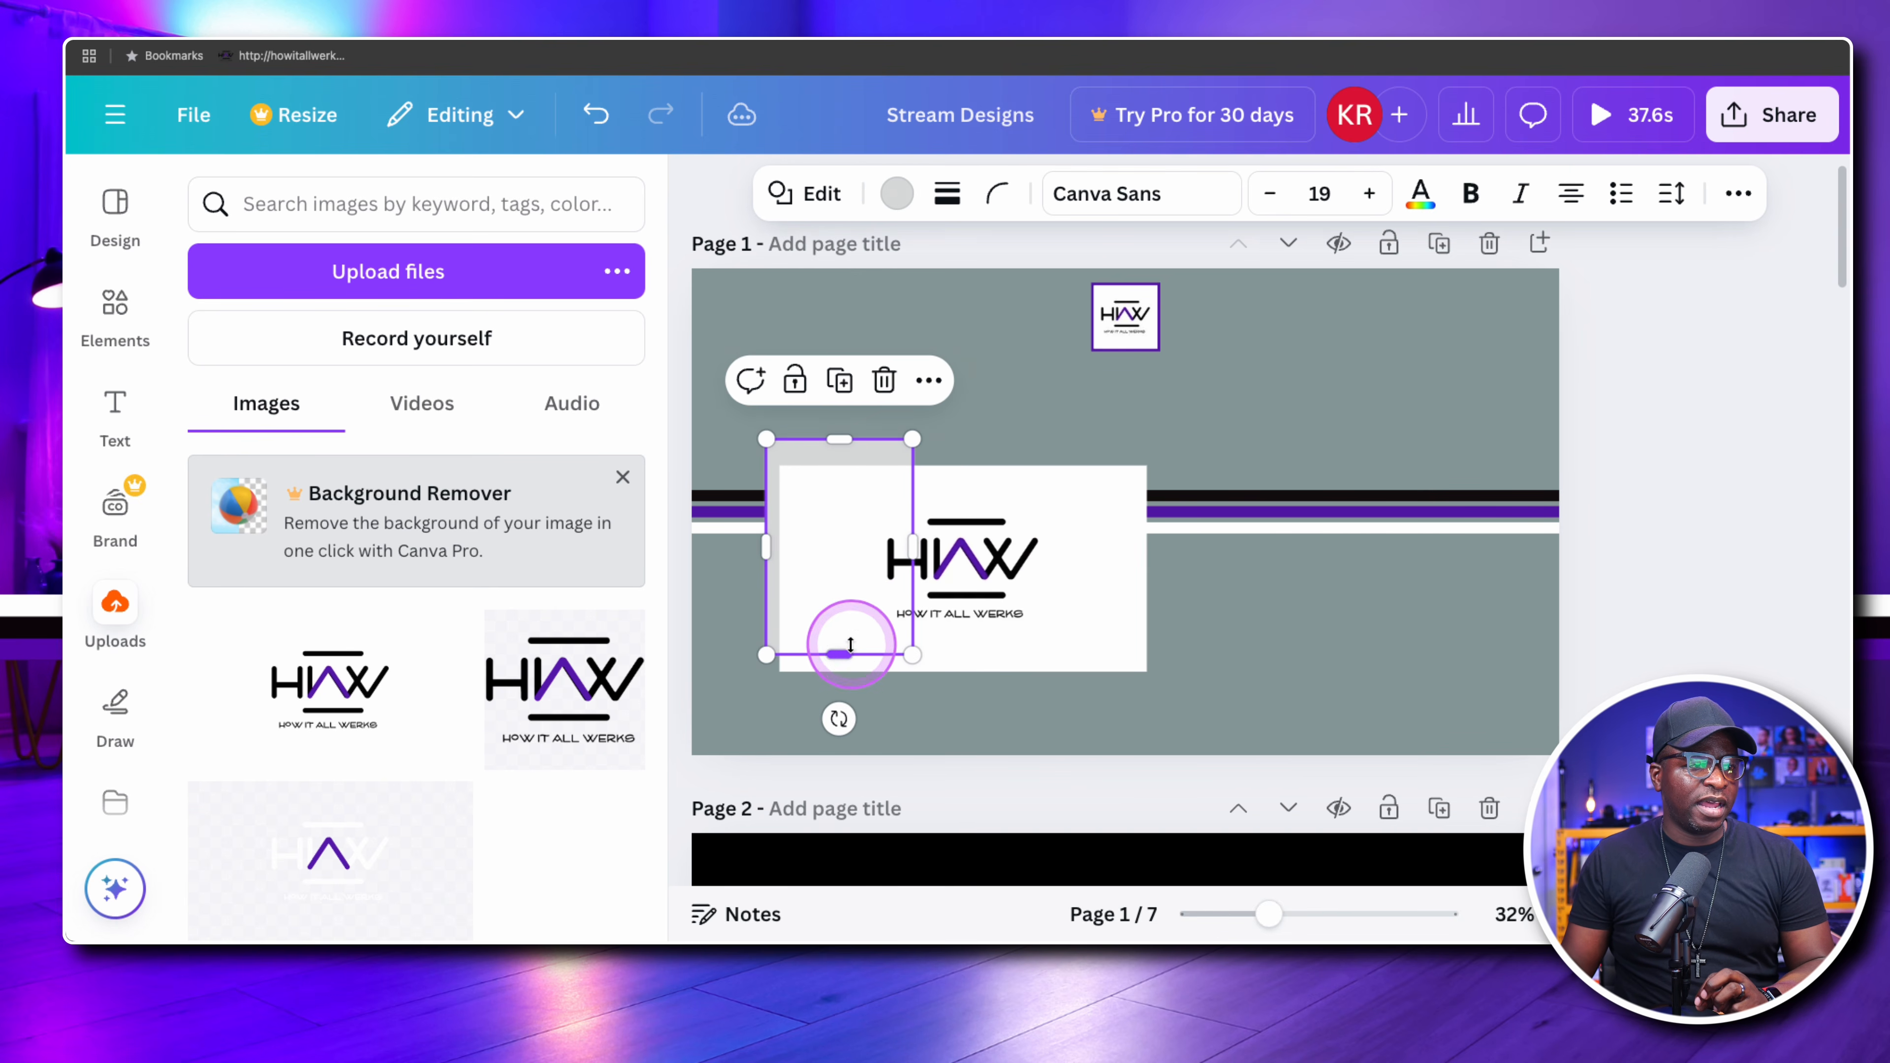
{"action": "left_click_drag", "start_coordinate": [912, 547], "coordinate": [1145, 547]}
{"action": "left_click_drag", "start_coordinate": [769, 536], "coordinate": [779, 537]}
{"action": "mouse_move", "coordinate": [995, 443]}
{"action": "left_mouse_down"}
{"action": "mouse_move", "coordinate": [962, 435]}
{"action": "mouse_move", "coordinate": [964, 452]}
{"action": "left_mouse_up"}
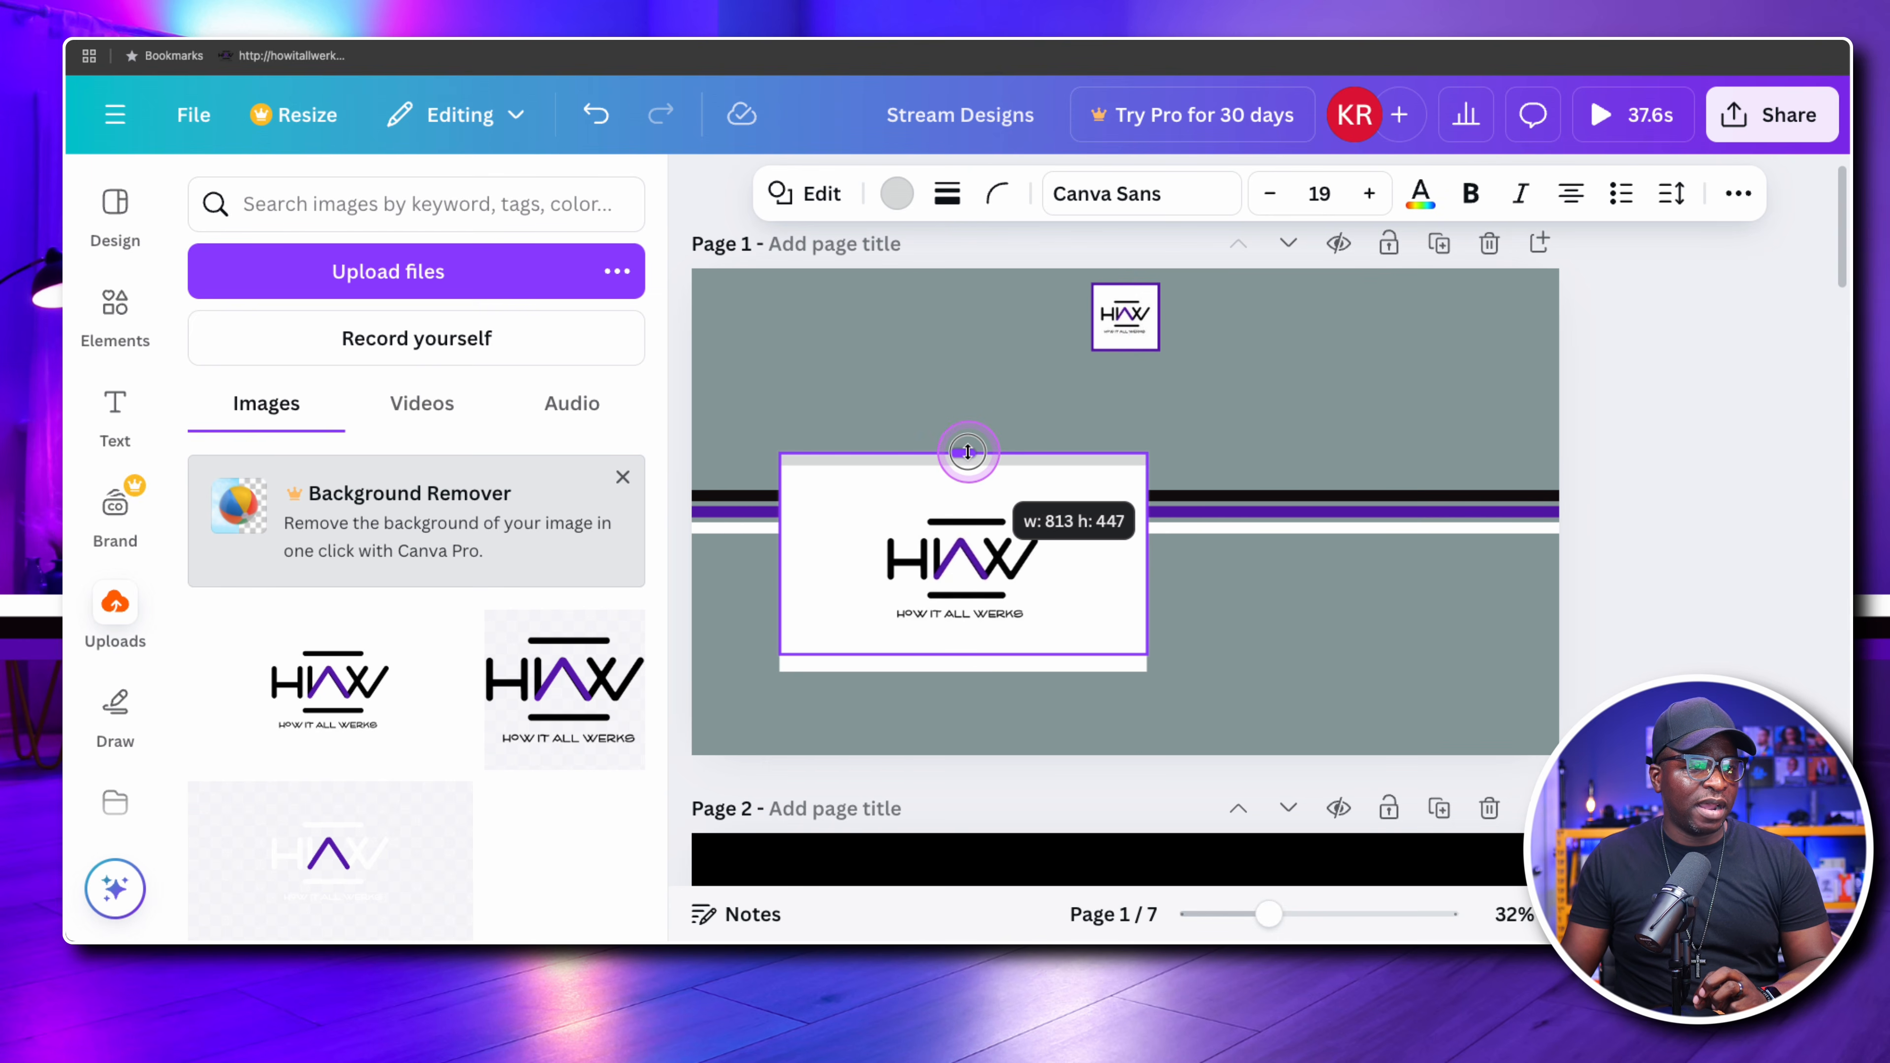
{"action": "left_click_drag", "start_coordinate": [967, 638], "coordinate": [962, 668]}
{"action": "left_click_drag", "start_coordinate": [962, 453], "coordinate": [963, 466]}
{"action": "left_click", "coordinate": [1227, 566]}
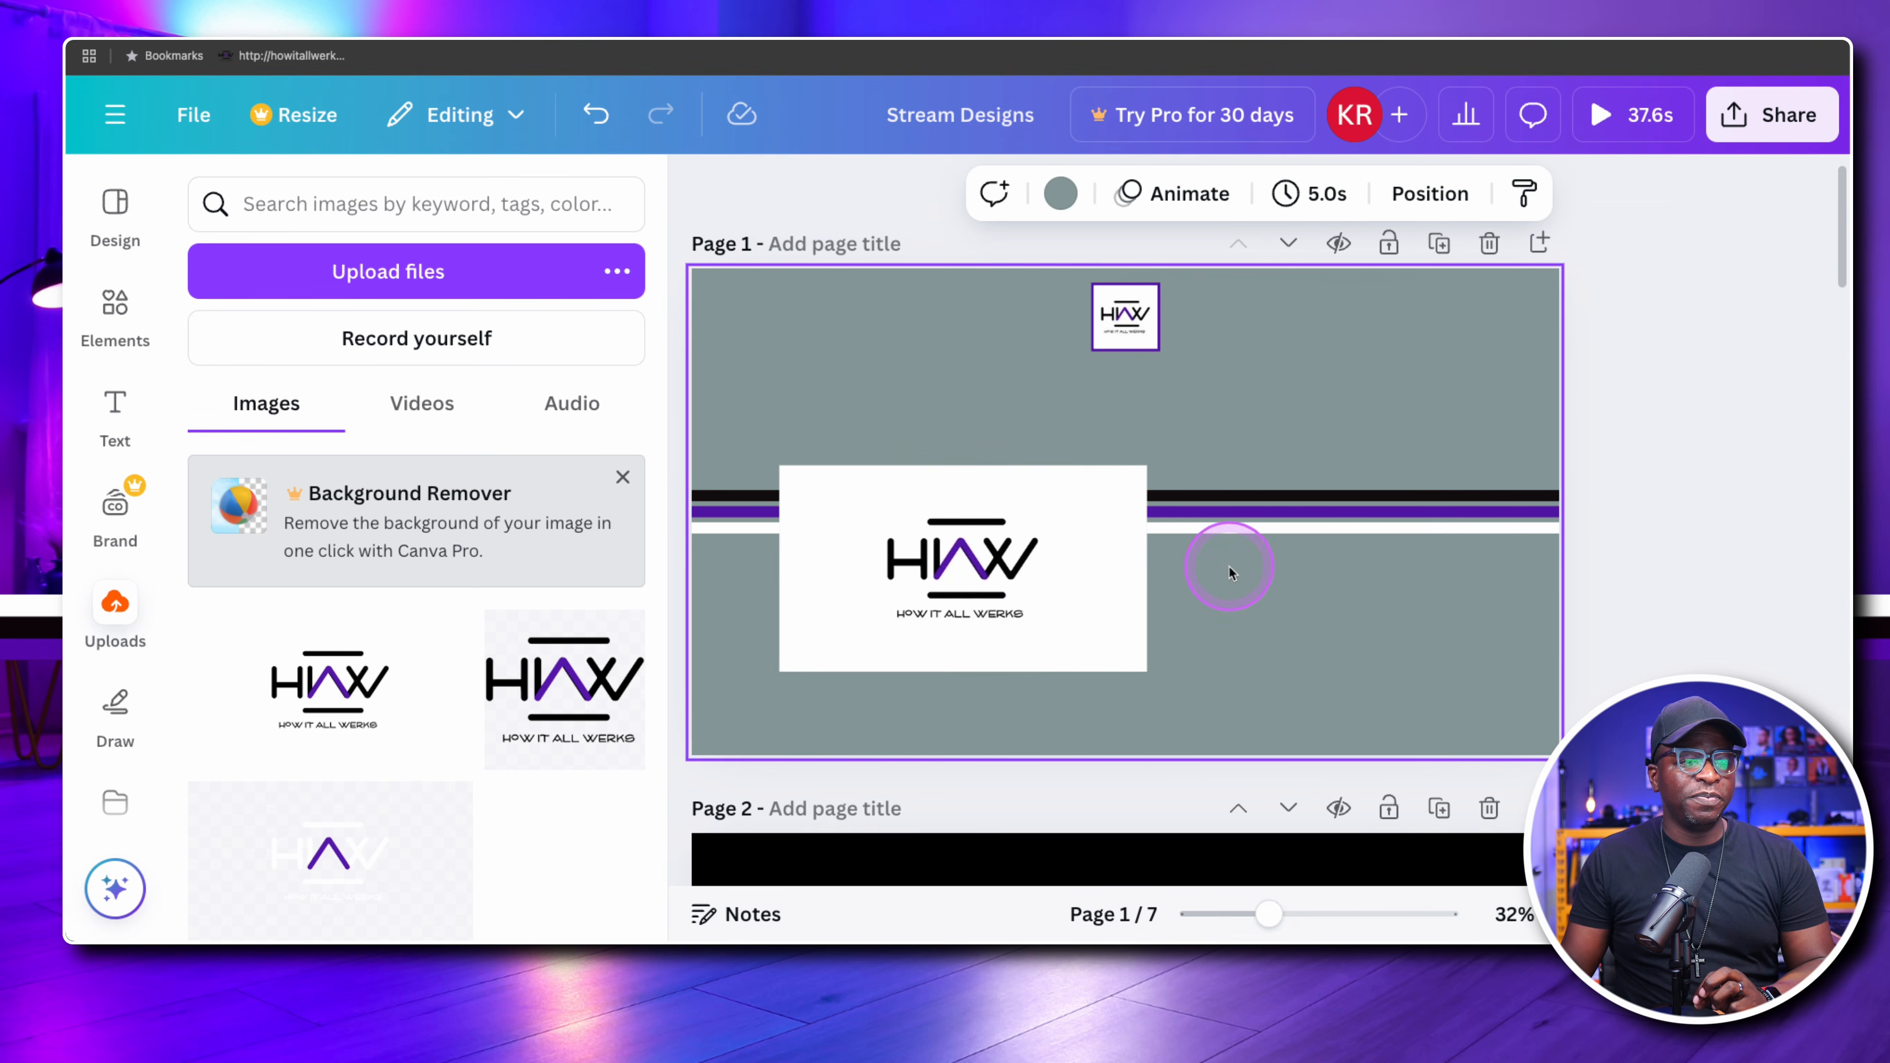
Delete the large guide logo and arrange the grey rectangle and a duplicate side by side, vertically centred on page 1
{"action": "left_click", "coordinate": [1005, 585]}
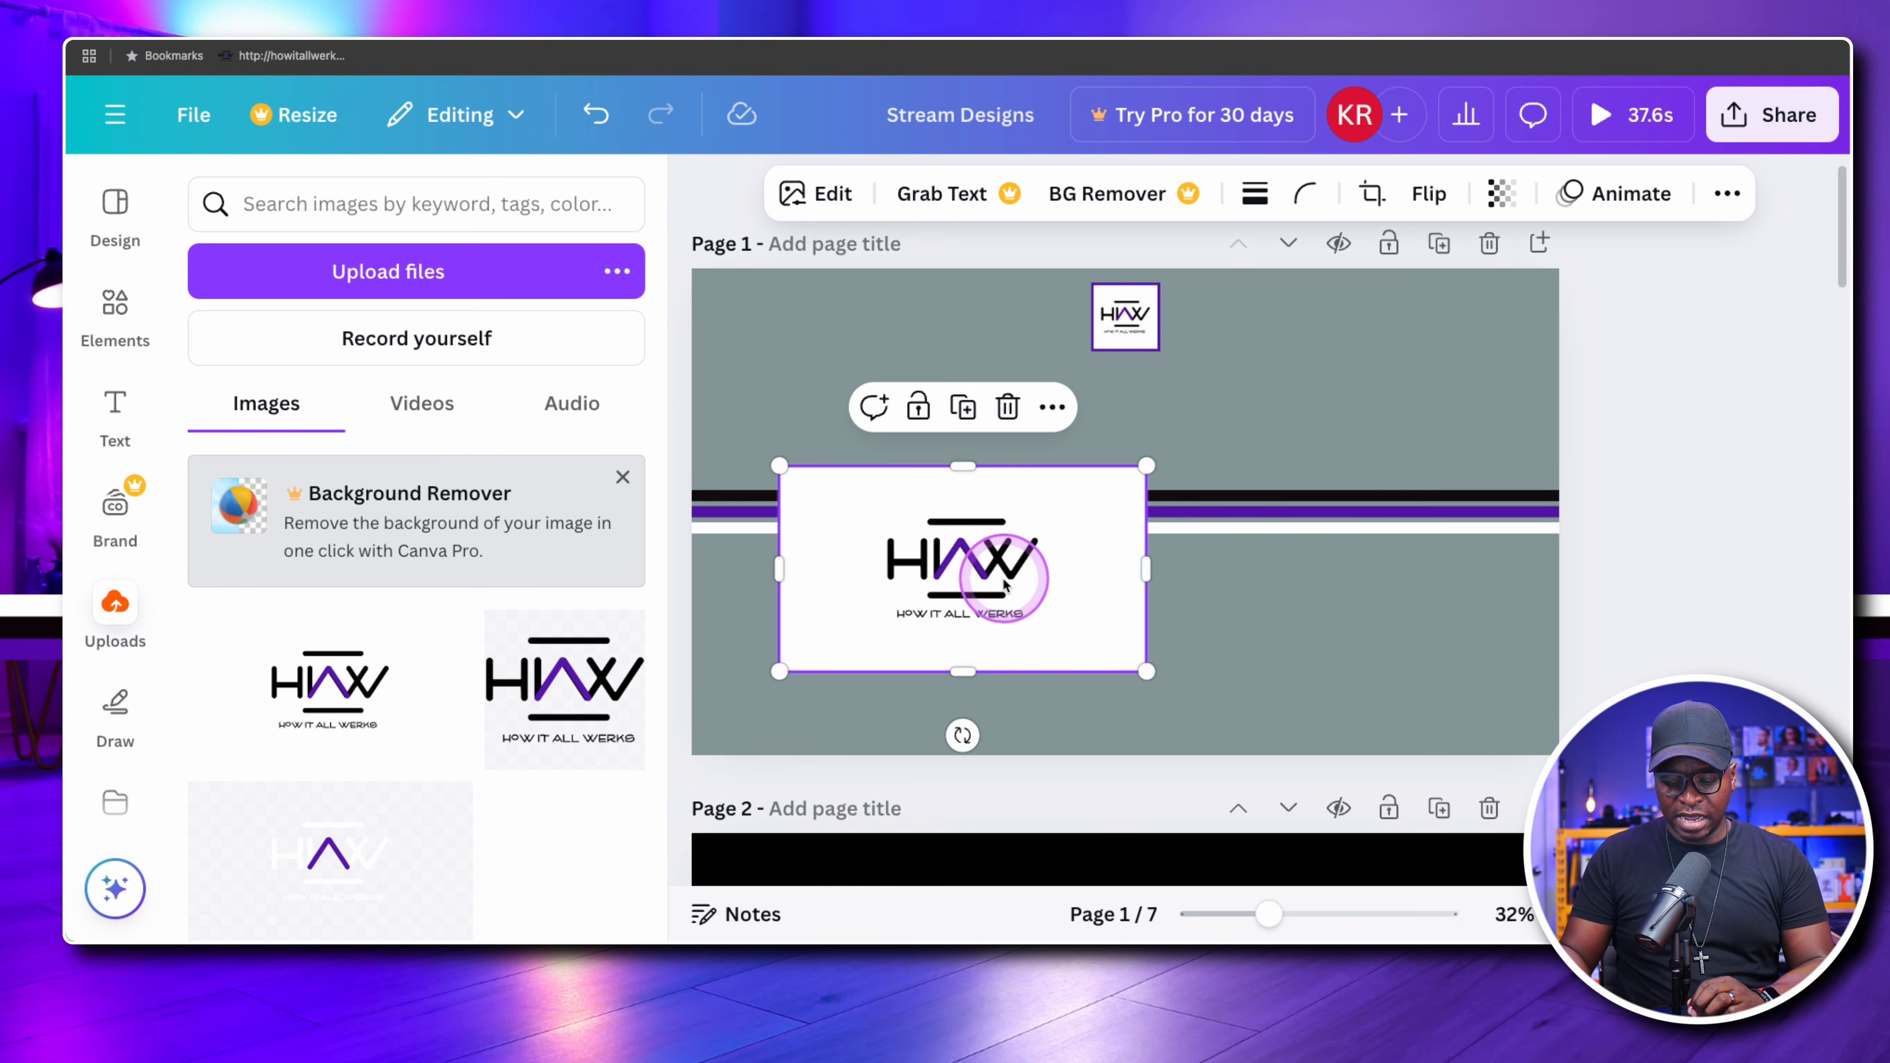
{"action": "key", "text": "Delete"}
{"action": "left_click_drag", "start_coordinate": [1004, 580], "coordinate": [1315, 496]}
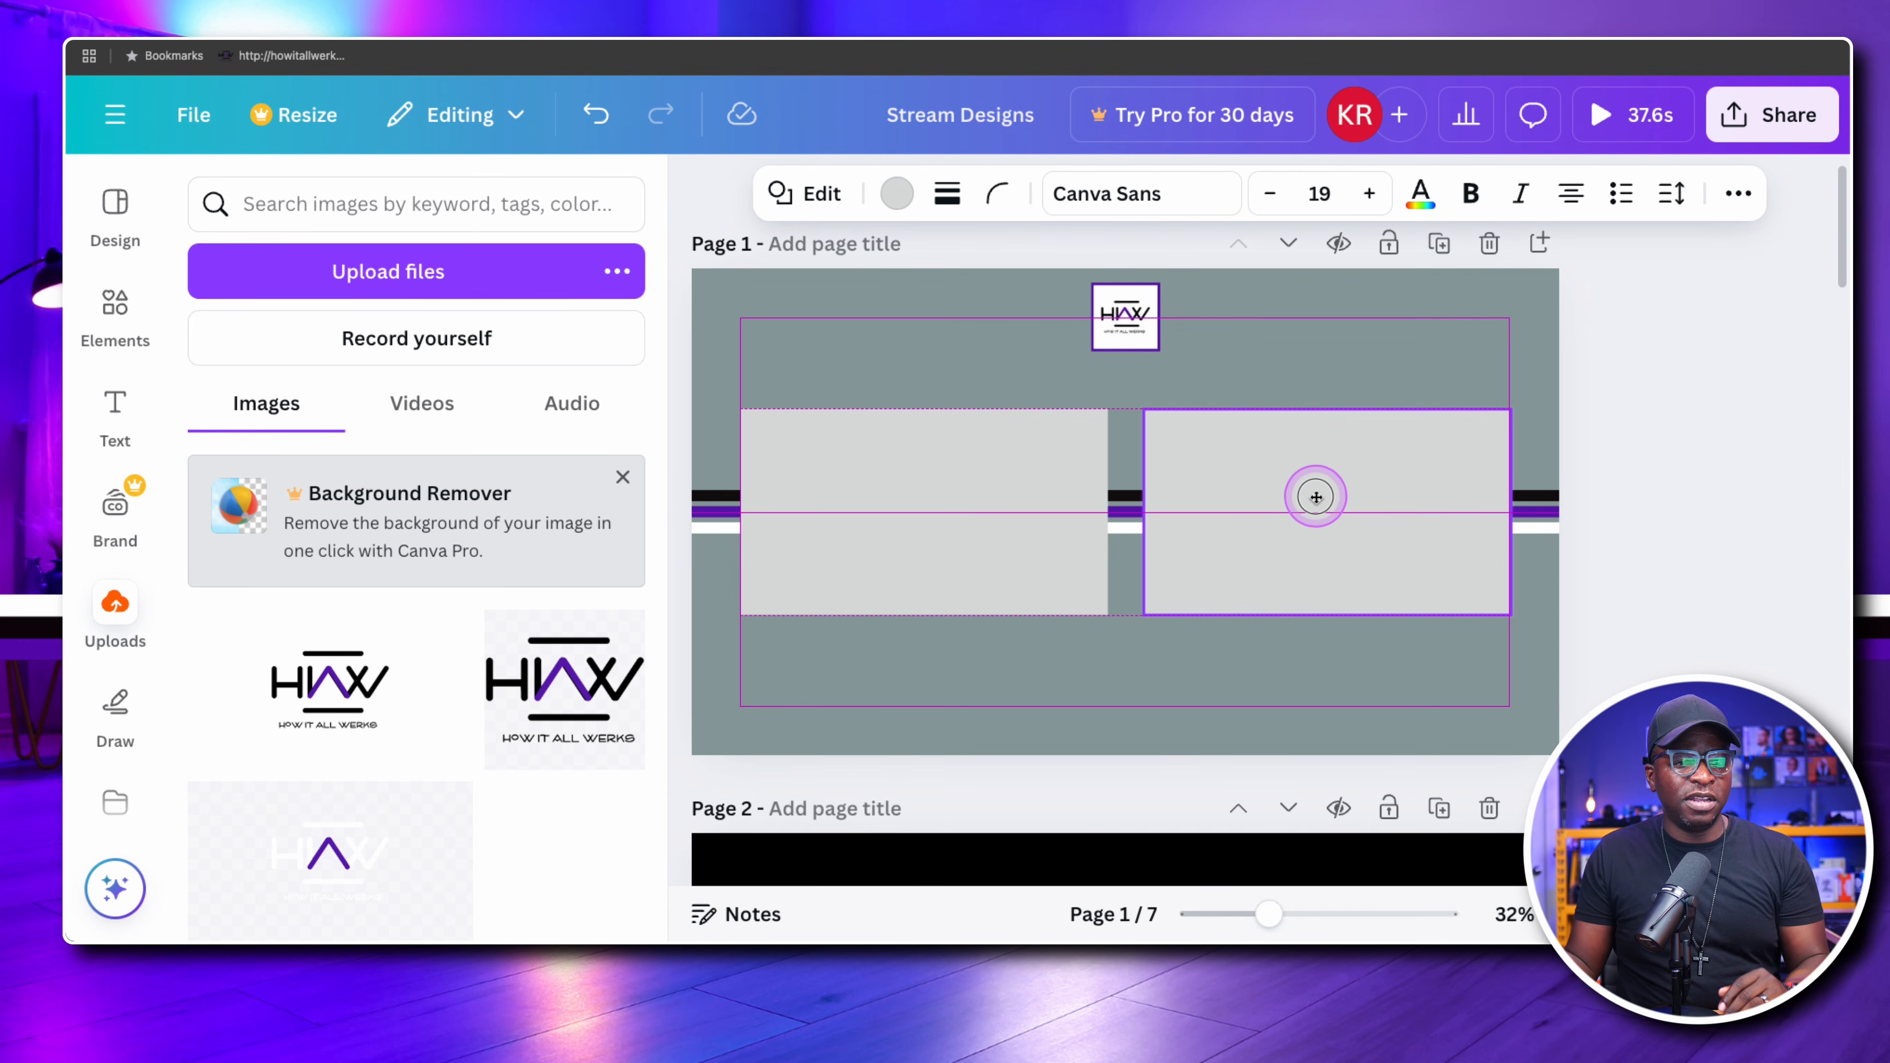
{"action": "left_click_drag", "start_coordinate": [1316, 496], "coordinate": [1316, 497]}
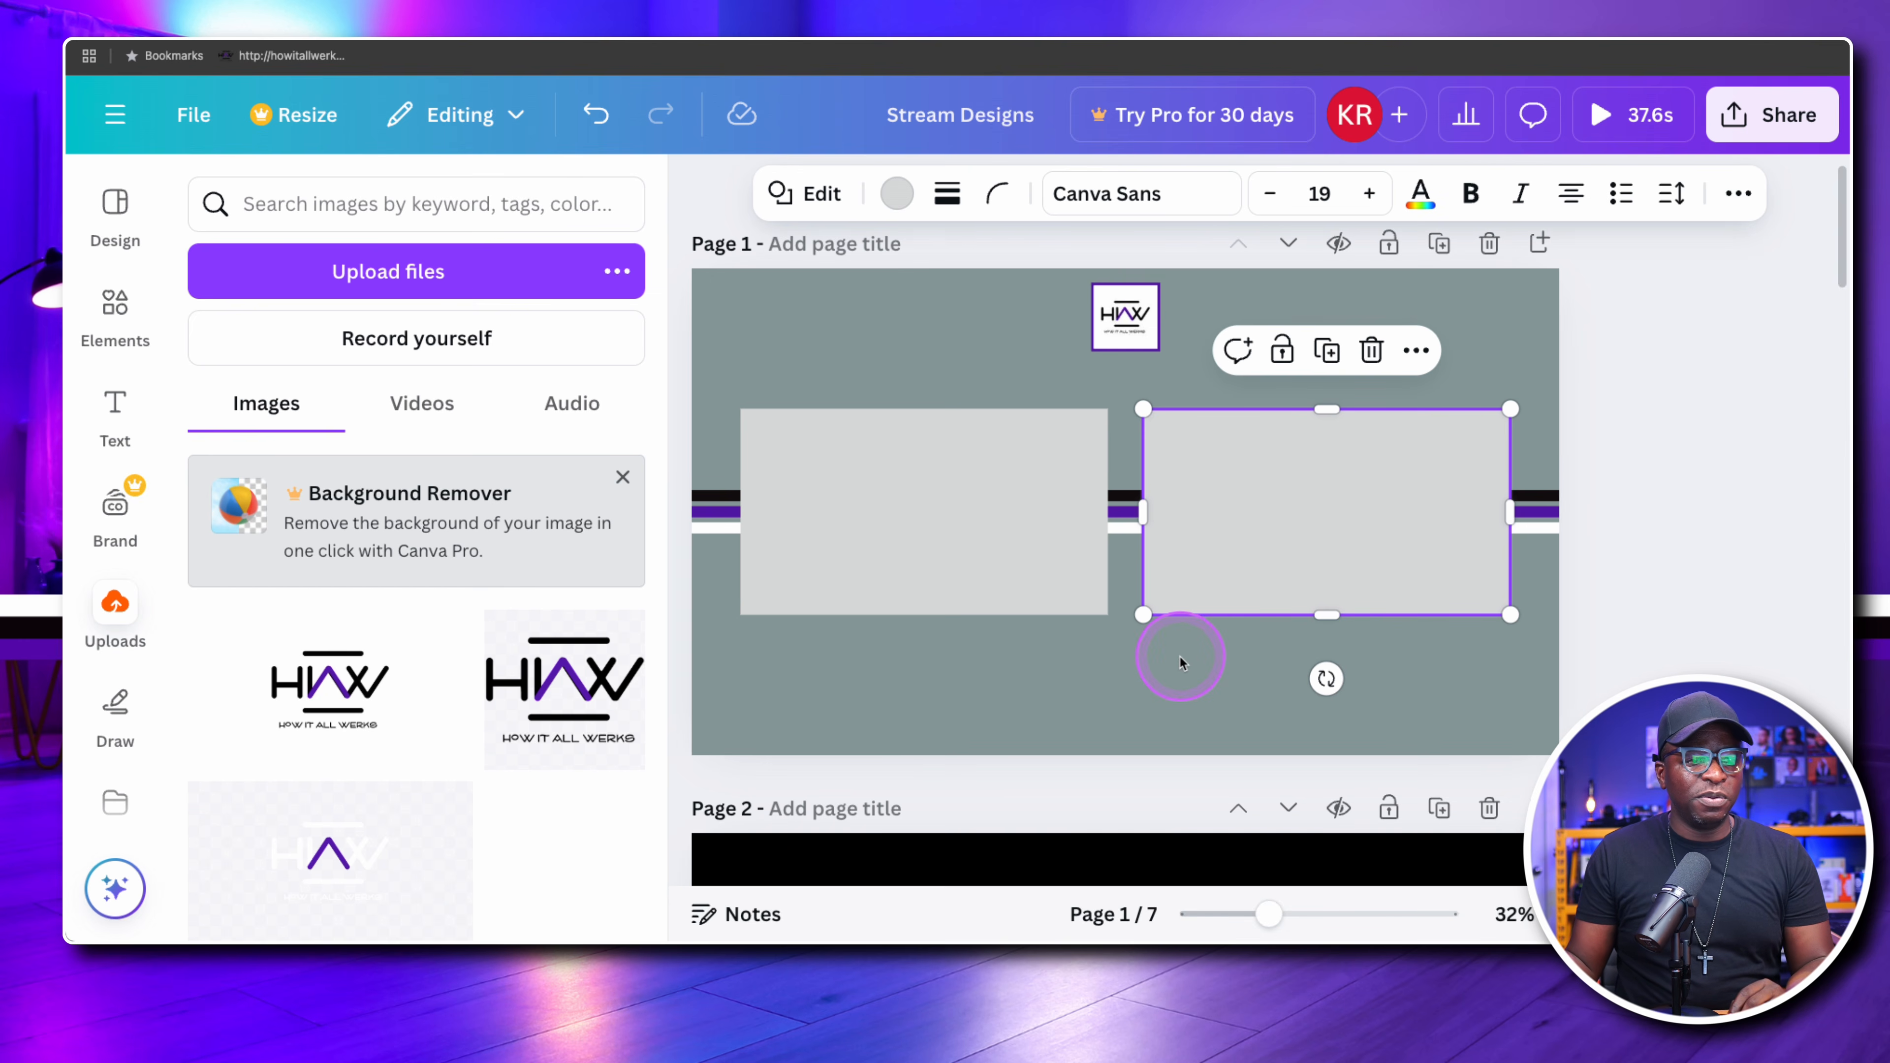
{"action": "left_click", "coordinate": [1218, 656]}
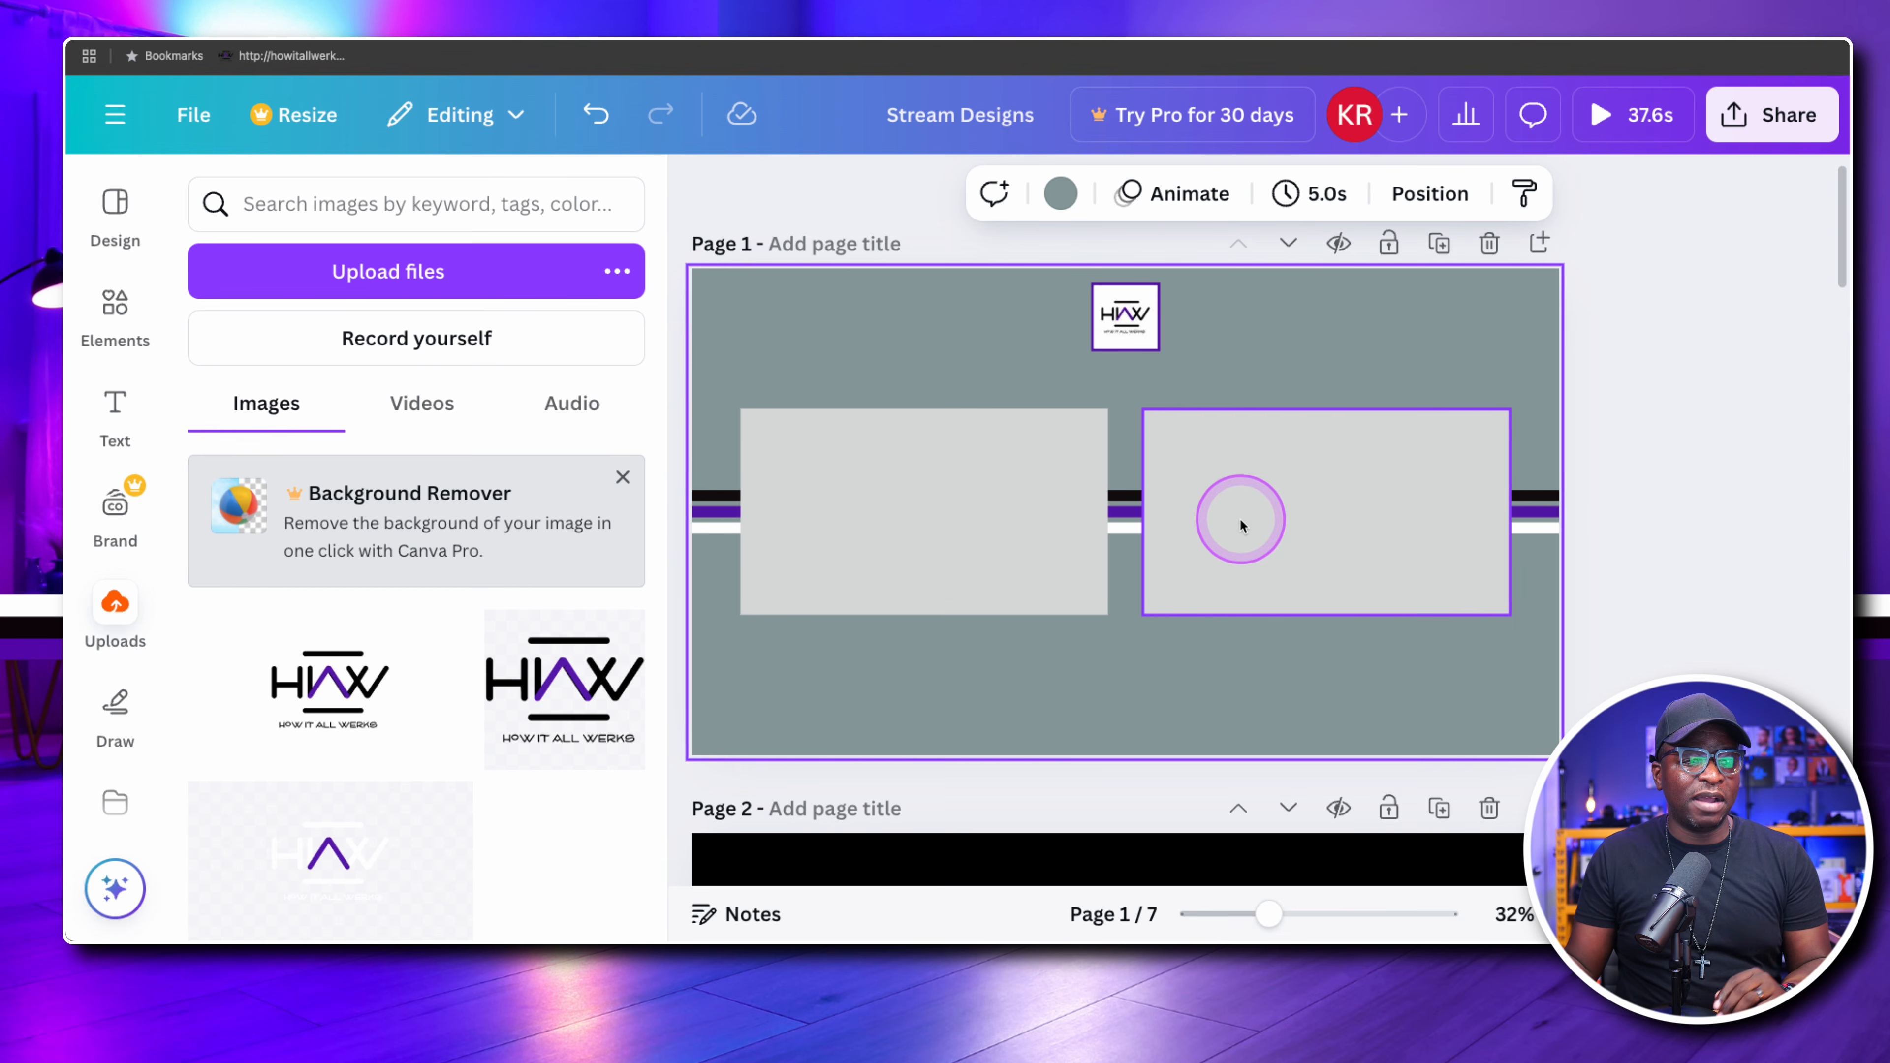
Fill both grey rectangles on page 1 with the white document colour
{"action": "left_click", "coordinate": [1223, 517]}
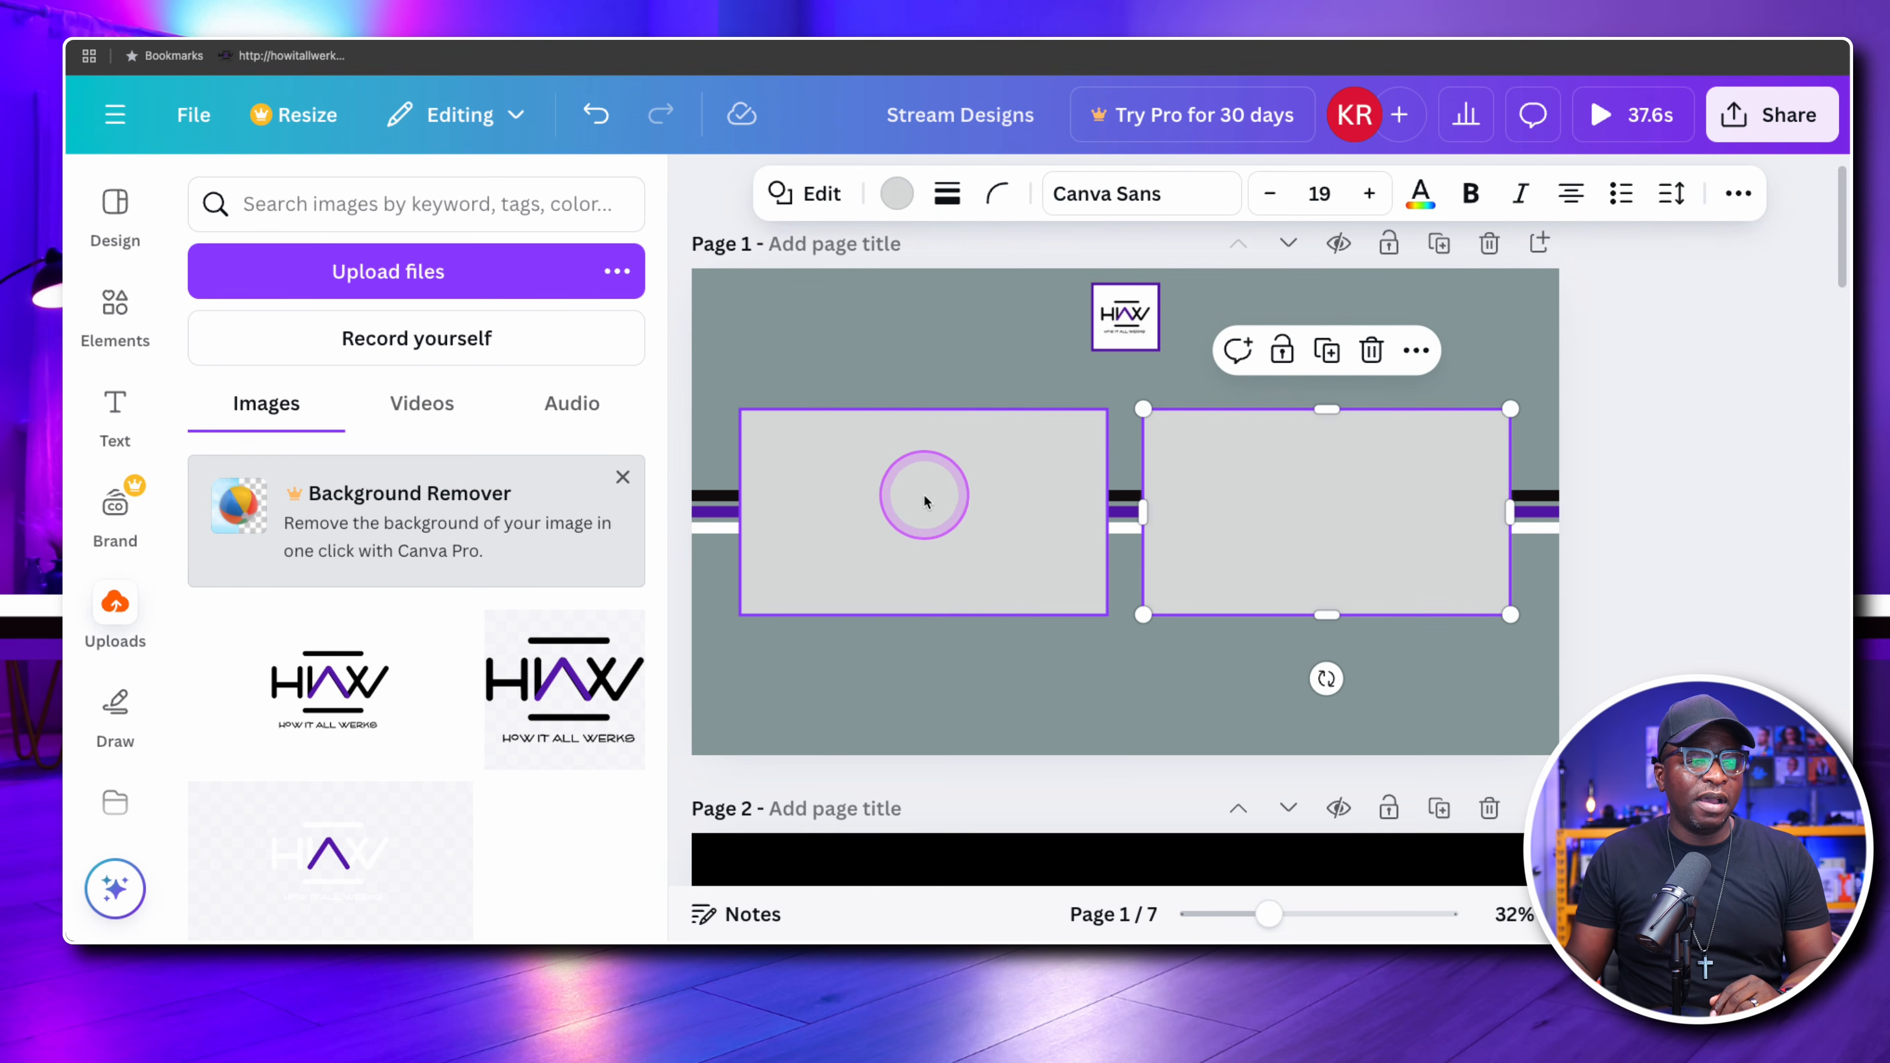
{"action": "left_click", "coordinate": [897, 194]}
{"action": "left_click", "coordinate": [297, 492]}
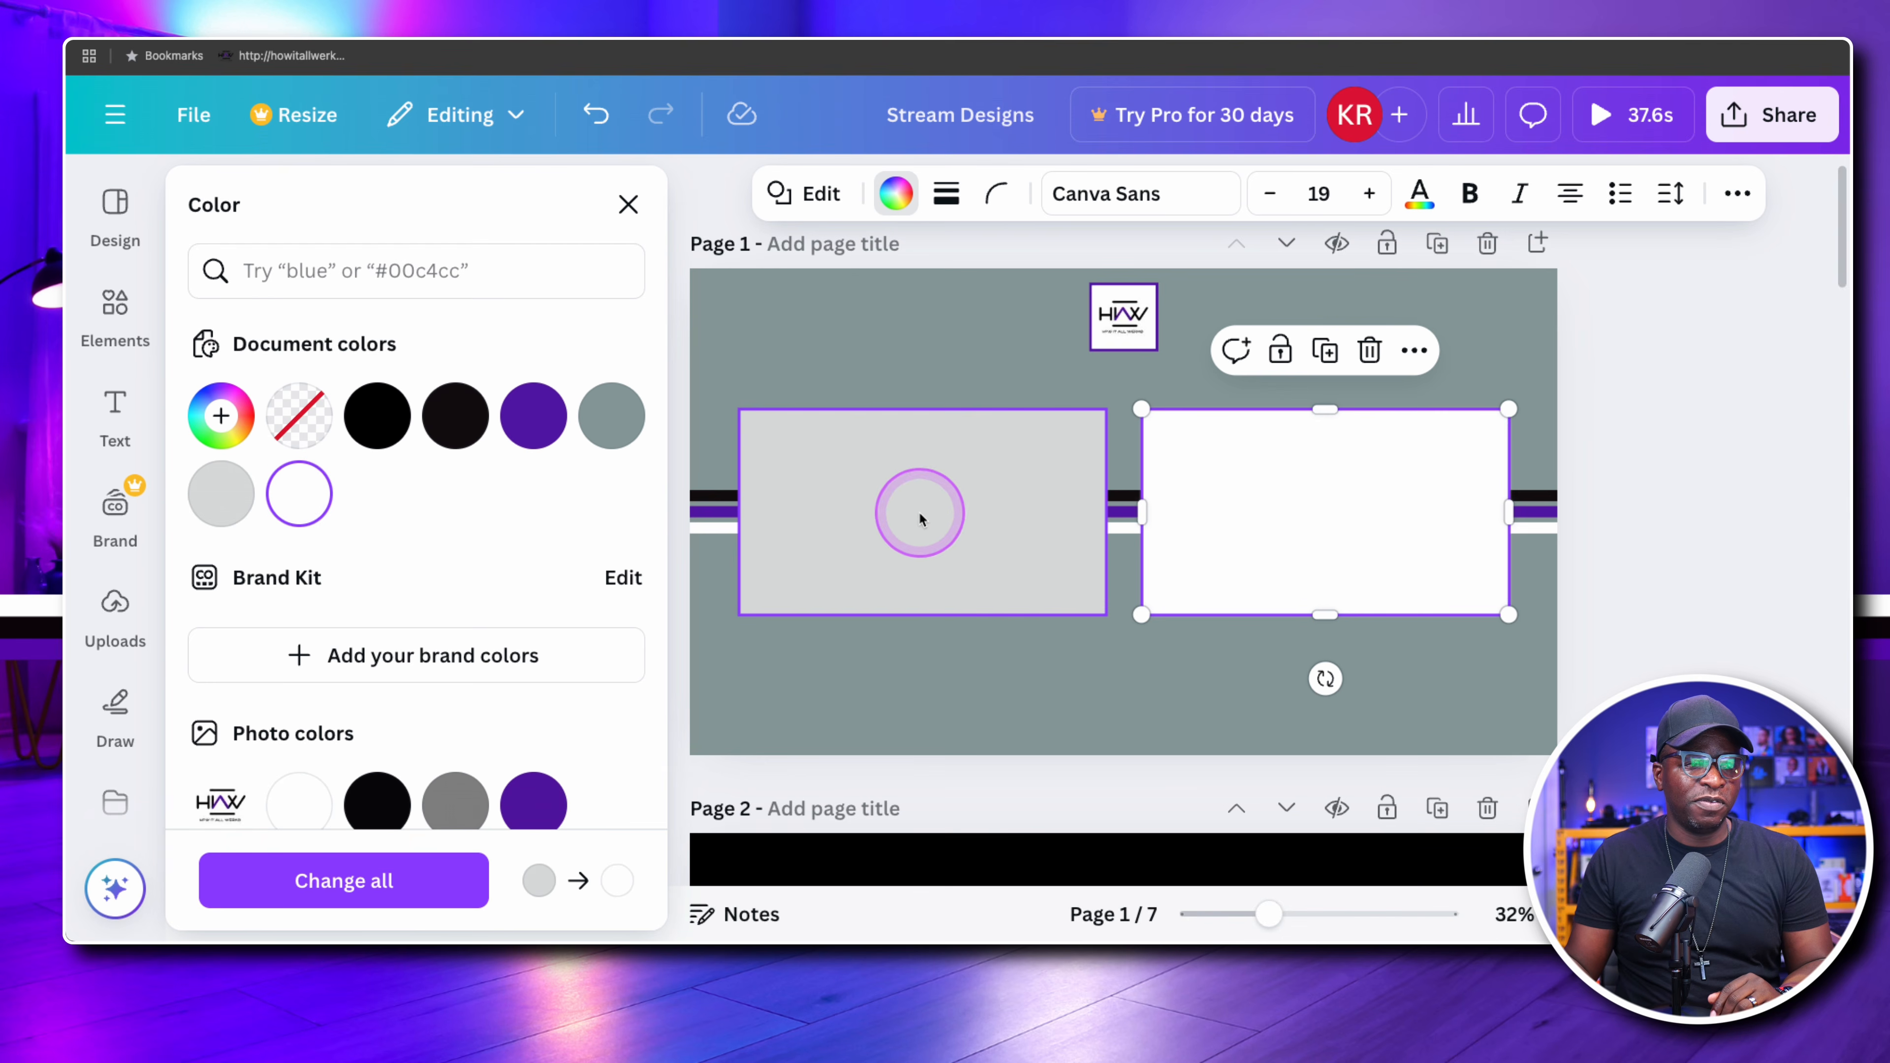
{"action": "left_click", "coordinate": [930, 511]}
{"action": "left_click", "coordinate": [310, 481]}
{"action": "left_click", "coordinate": [1222, 690]}
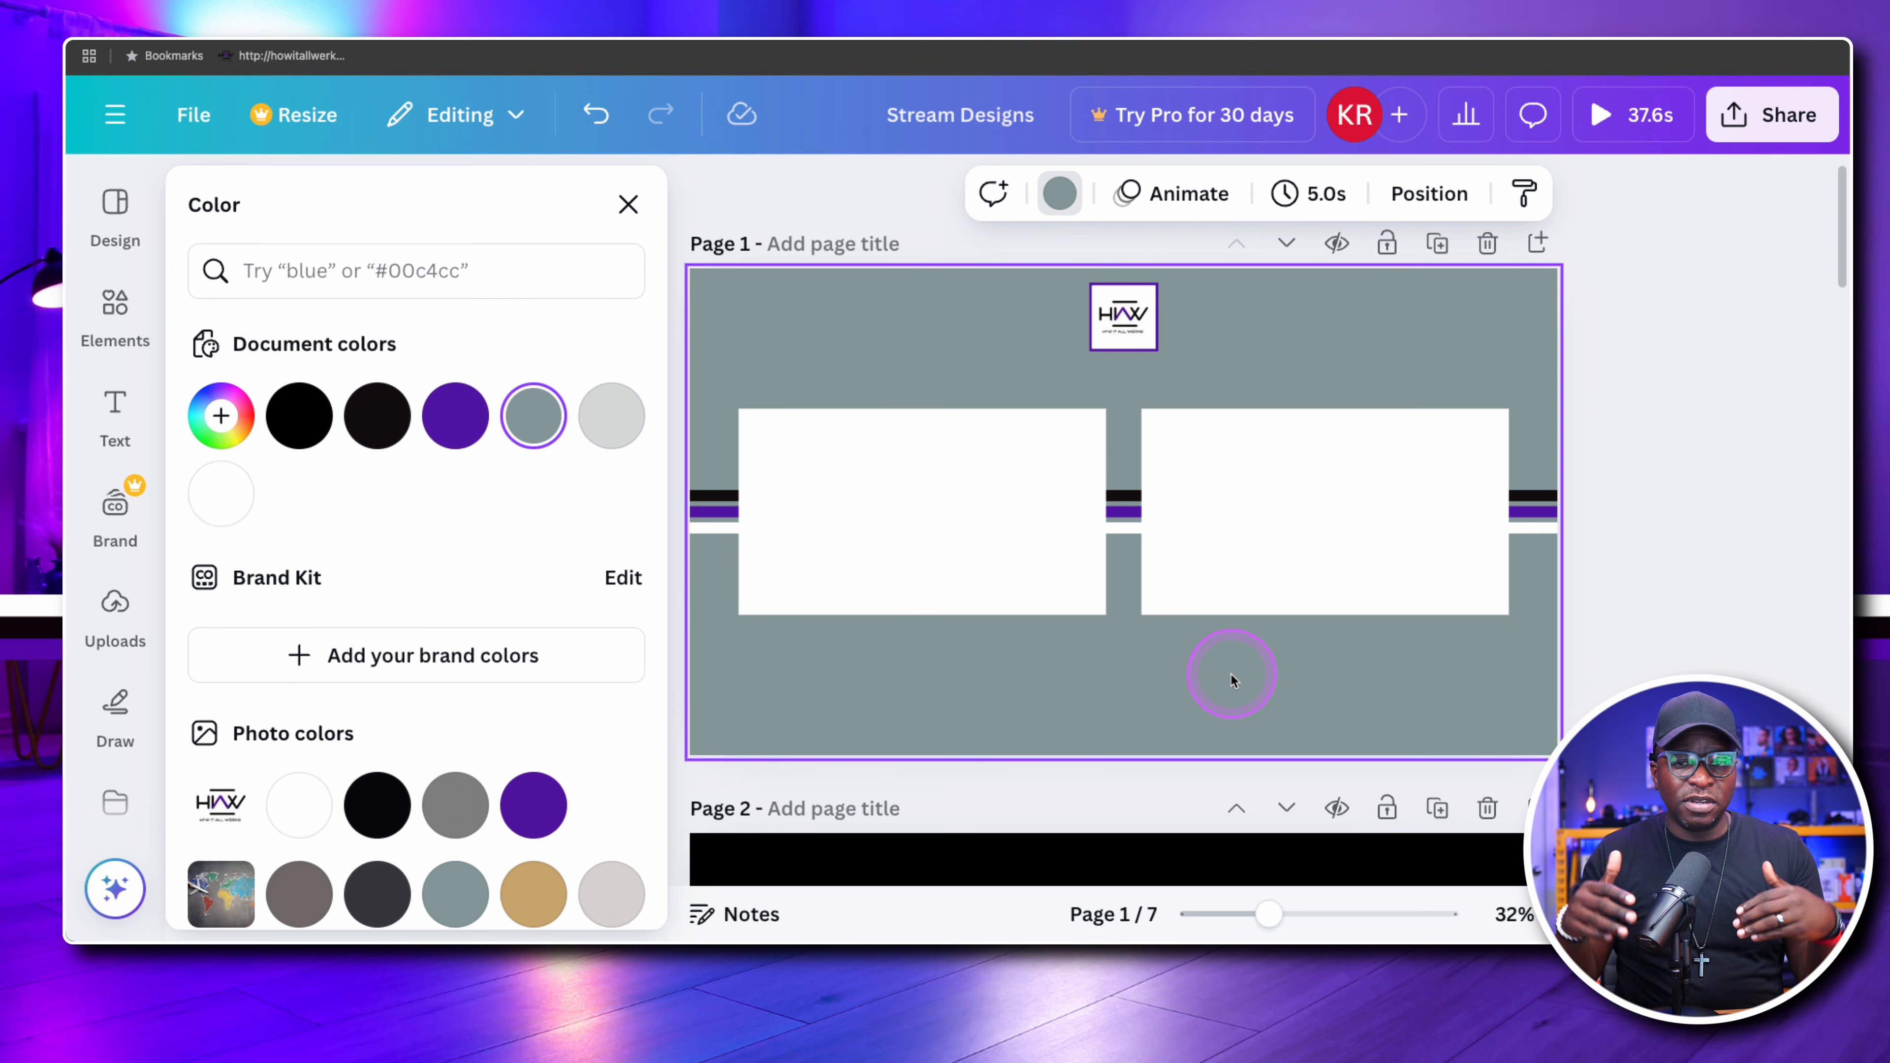
{"action": "left_click", "coordinate": [1237, 658]}
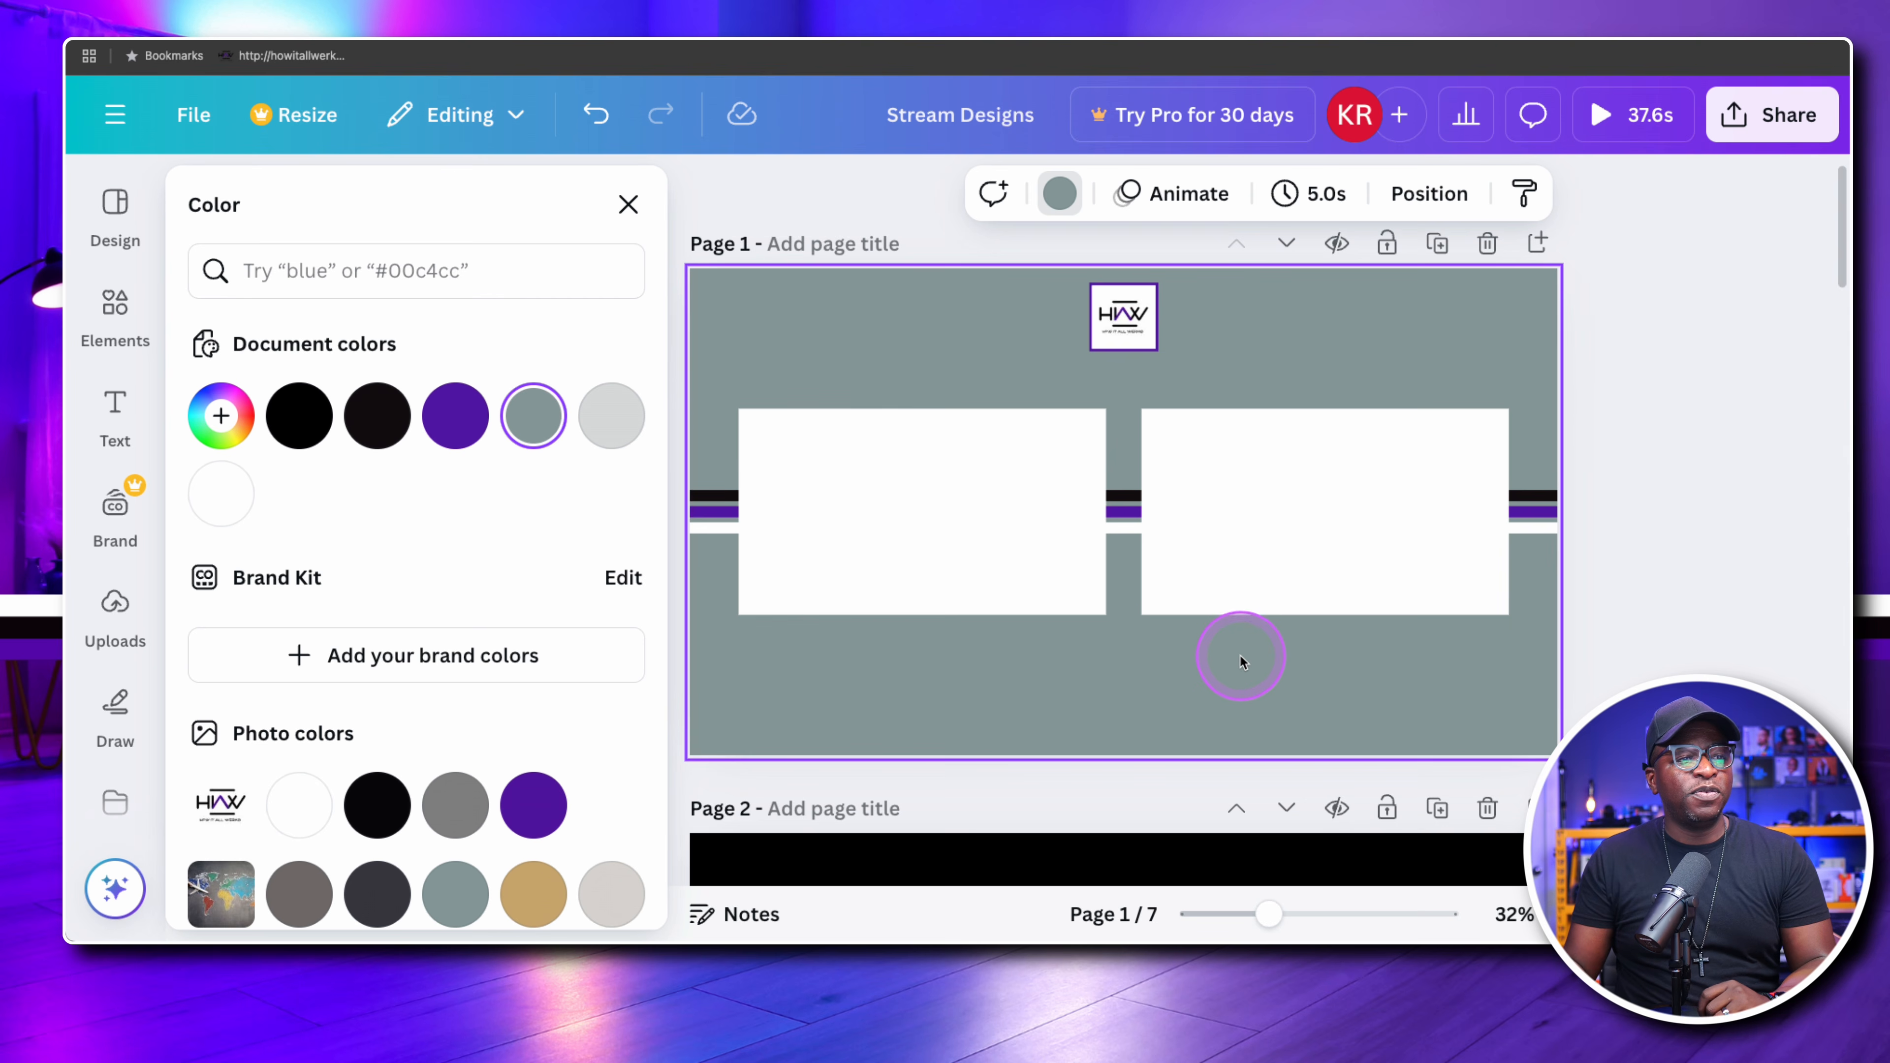
Review the finished designs on pages 2 and 3, including the framed area and its surrounding elements
{"action": "scroll", "coordinate": [1279, 693], "scroll_direction": "down", "scroll_amount": 10}
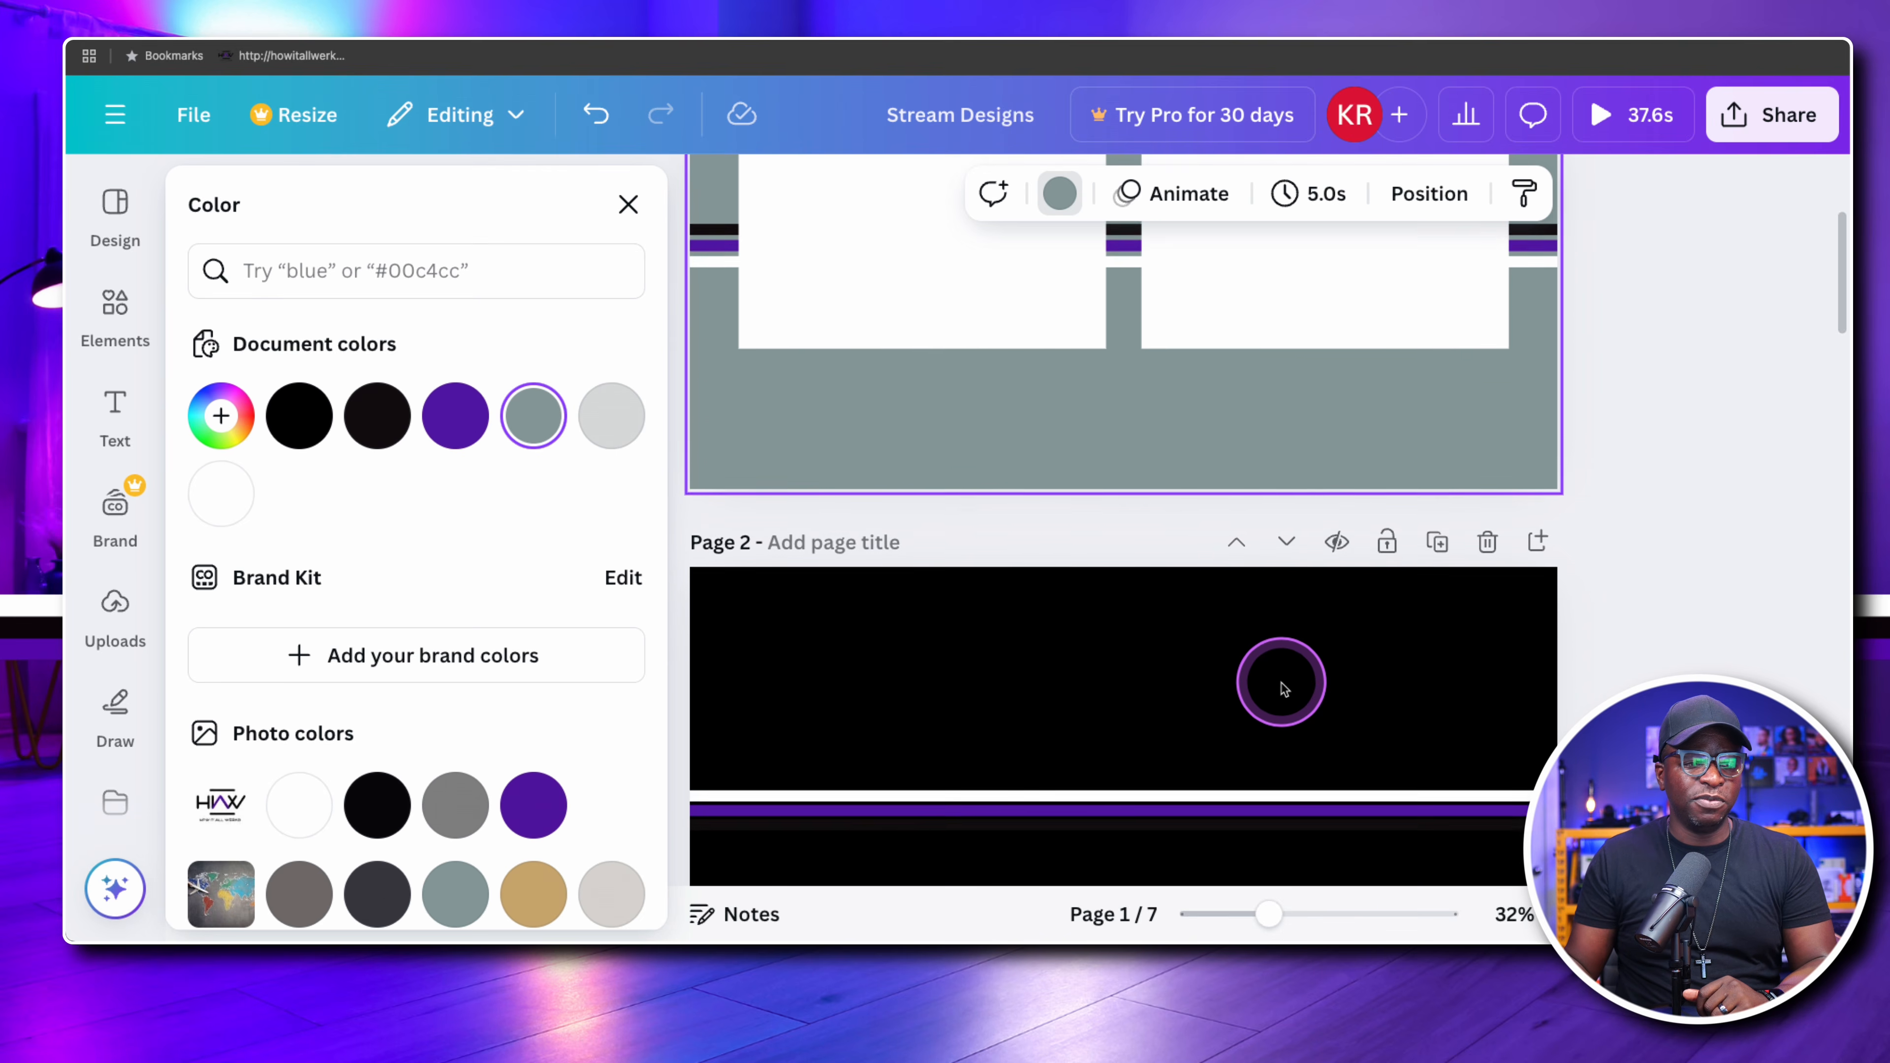
{"action": "scroll", "coordinate": [1281, 686], "scroll_direction": "down", "scroll_amount": 5}
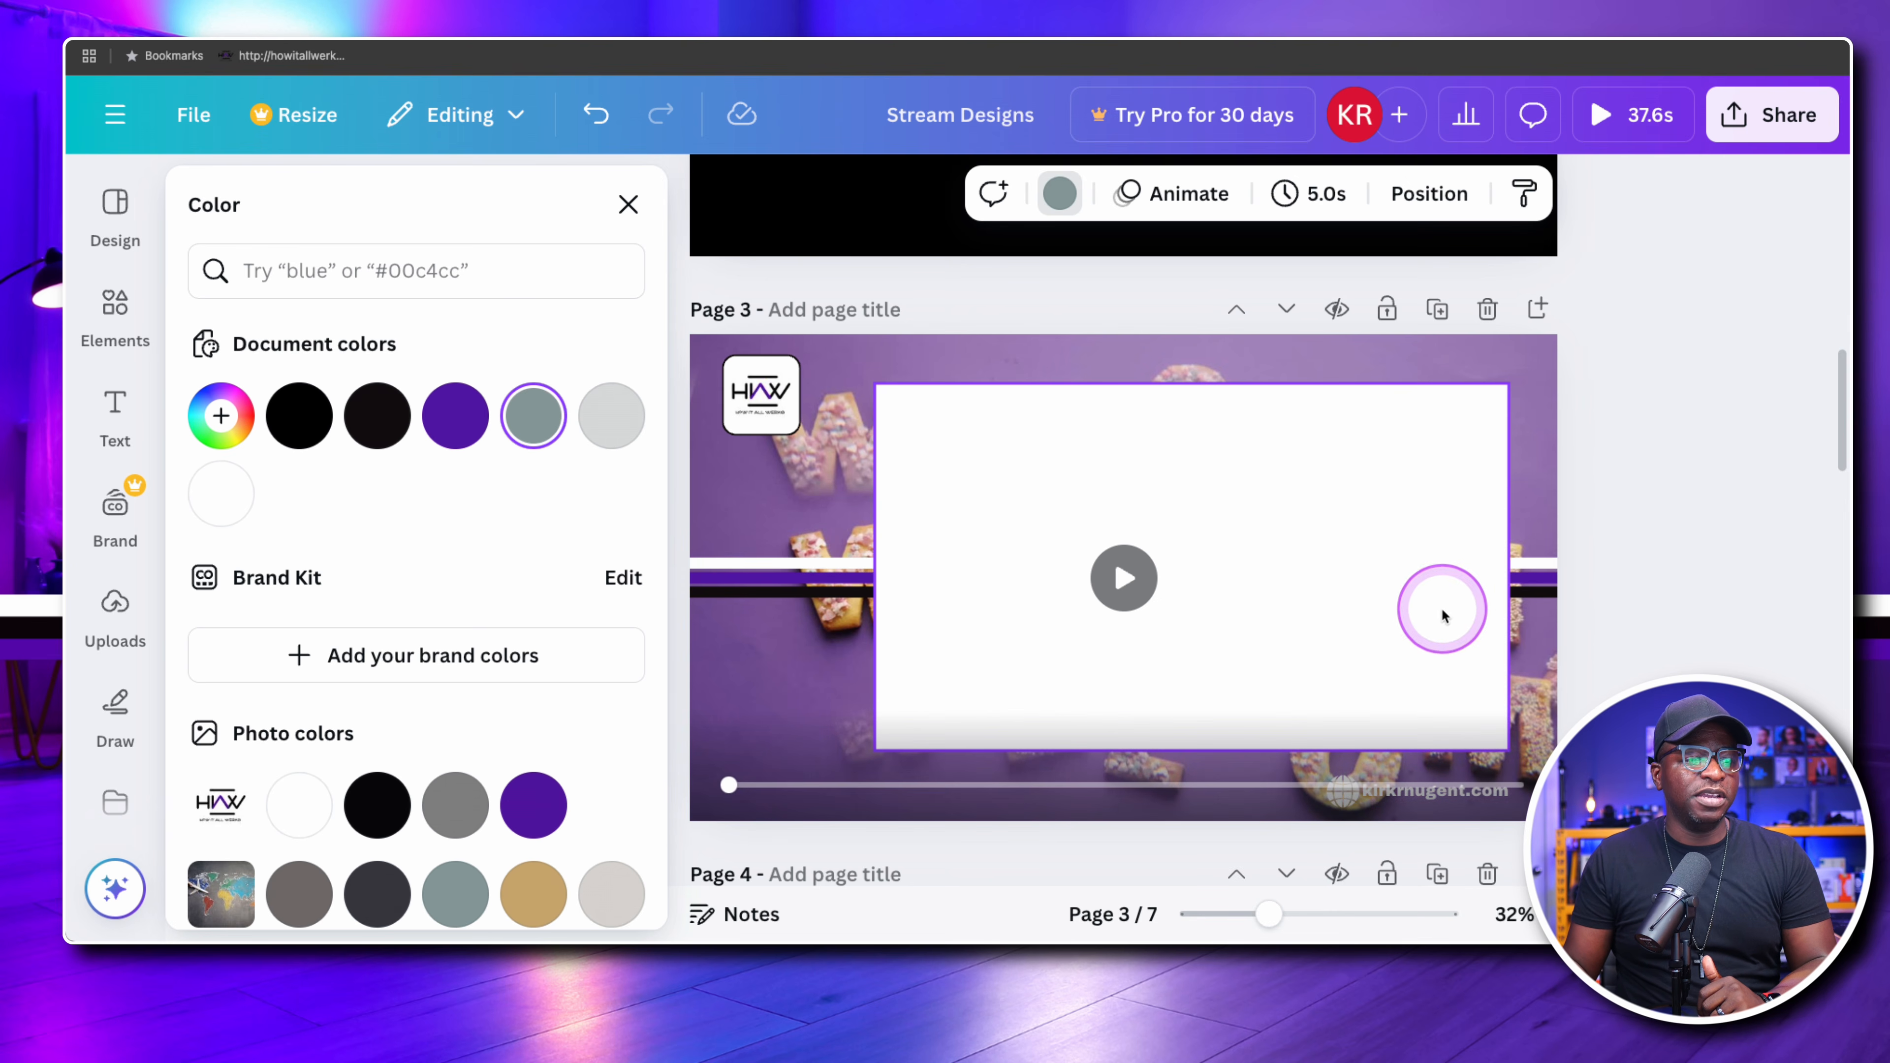
{"action": "scroll", "coordinate": [1442, 612], "scroll_direction": "up", "scroll_amount": 15}
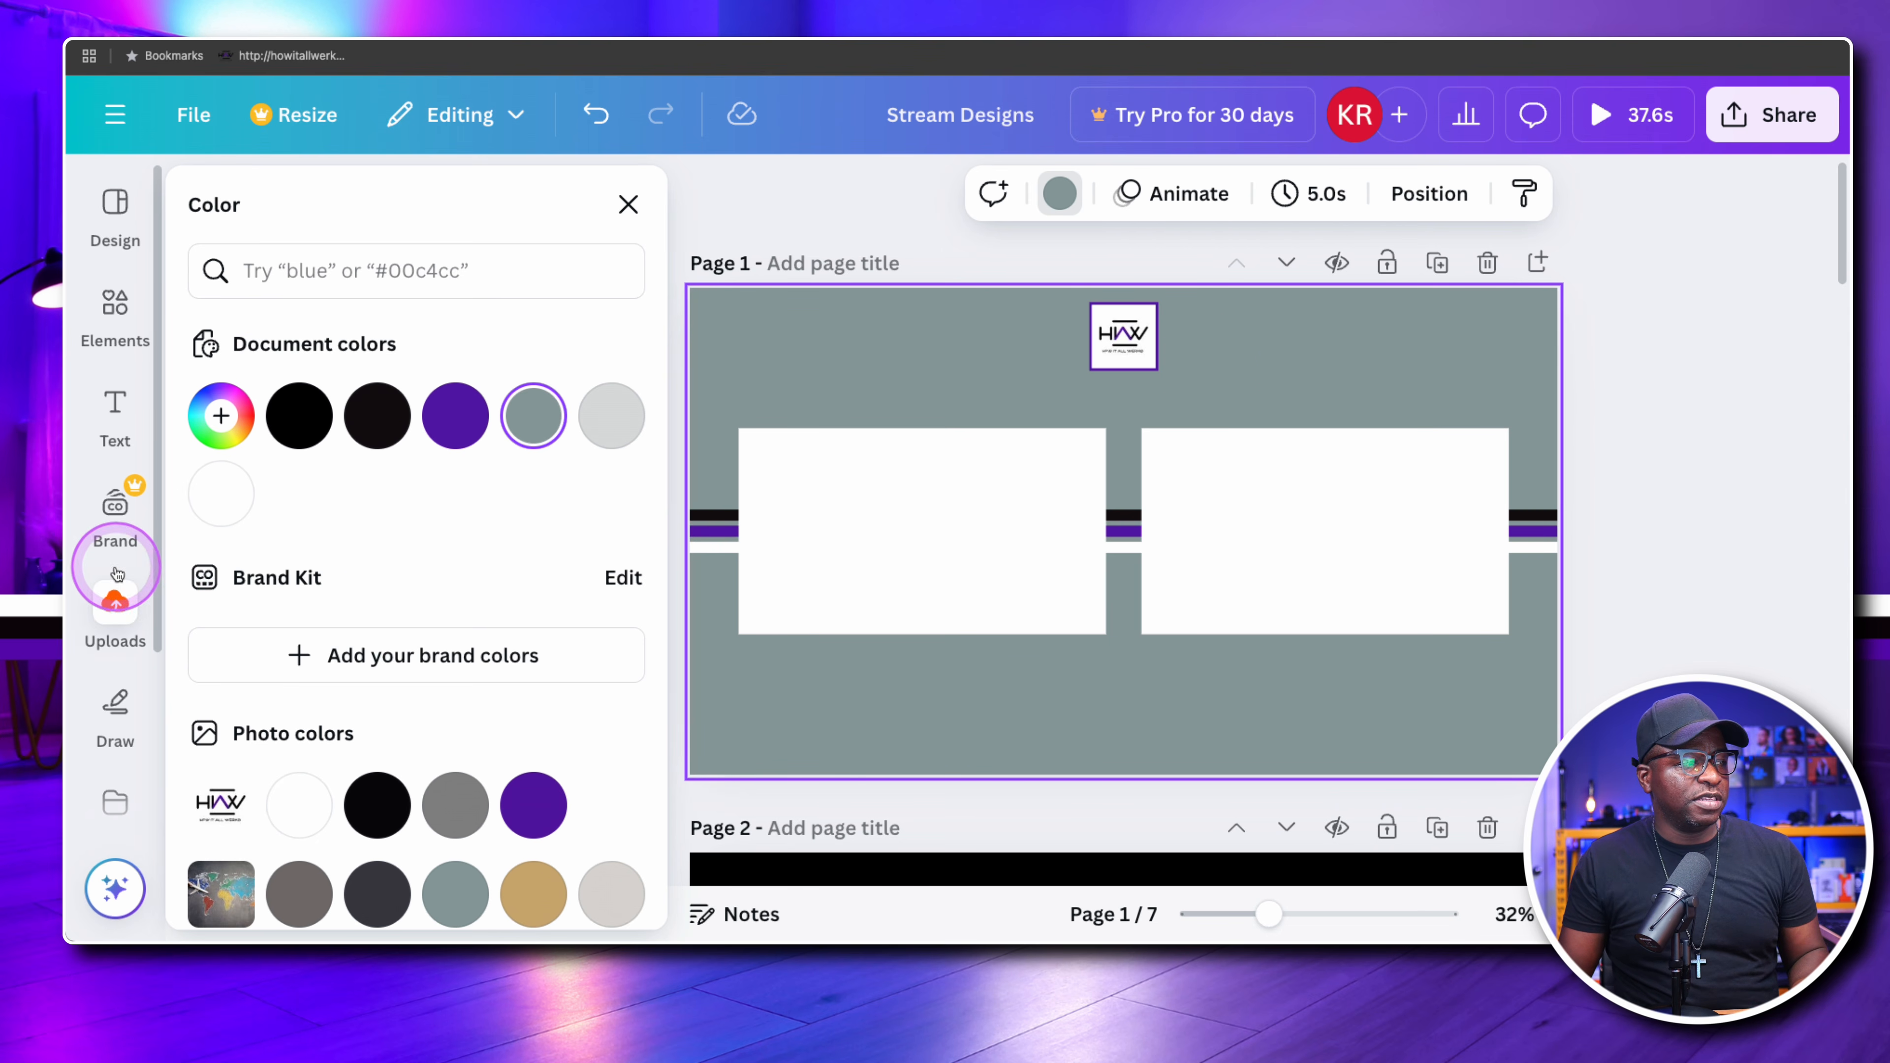
Open the full photo collection from the design elements
{"action": "scroll", "coordinate": [113, 536], "scroll_direction": "down", "scroll_amount": 2}
{"action": "scroll", "coordinate": [110, 497], "scroll_direction": "down", "scroll_amount": 3}
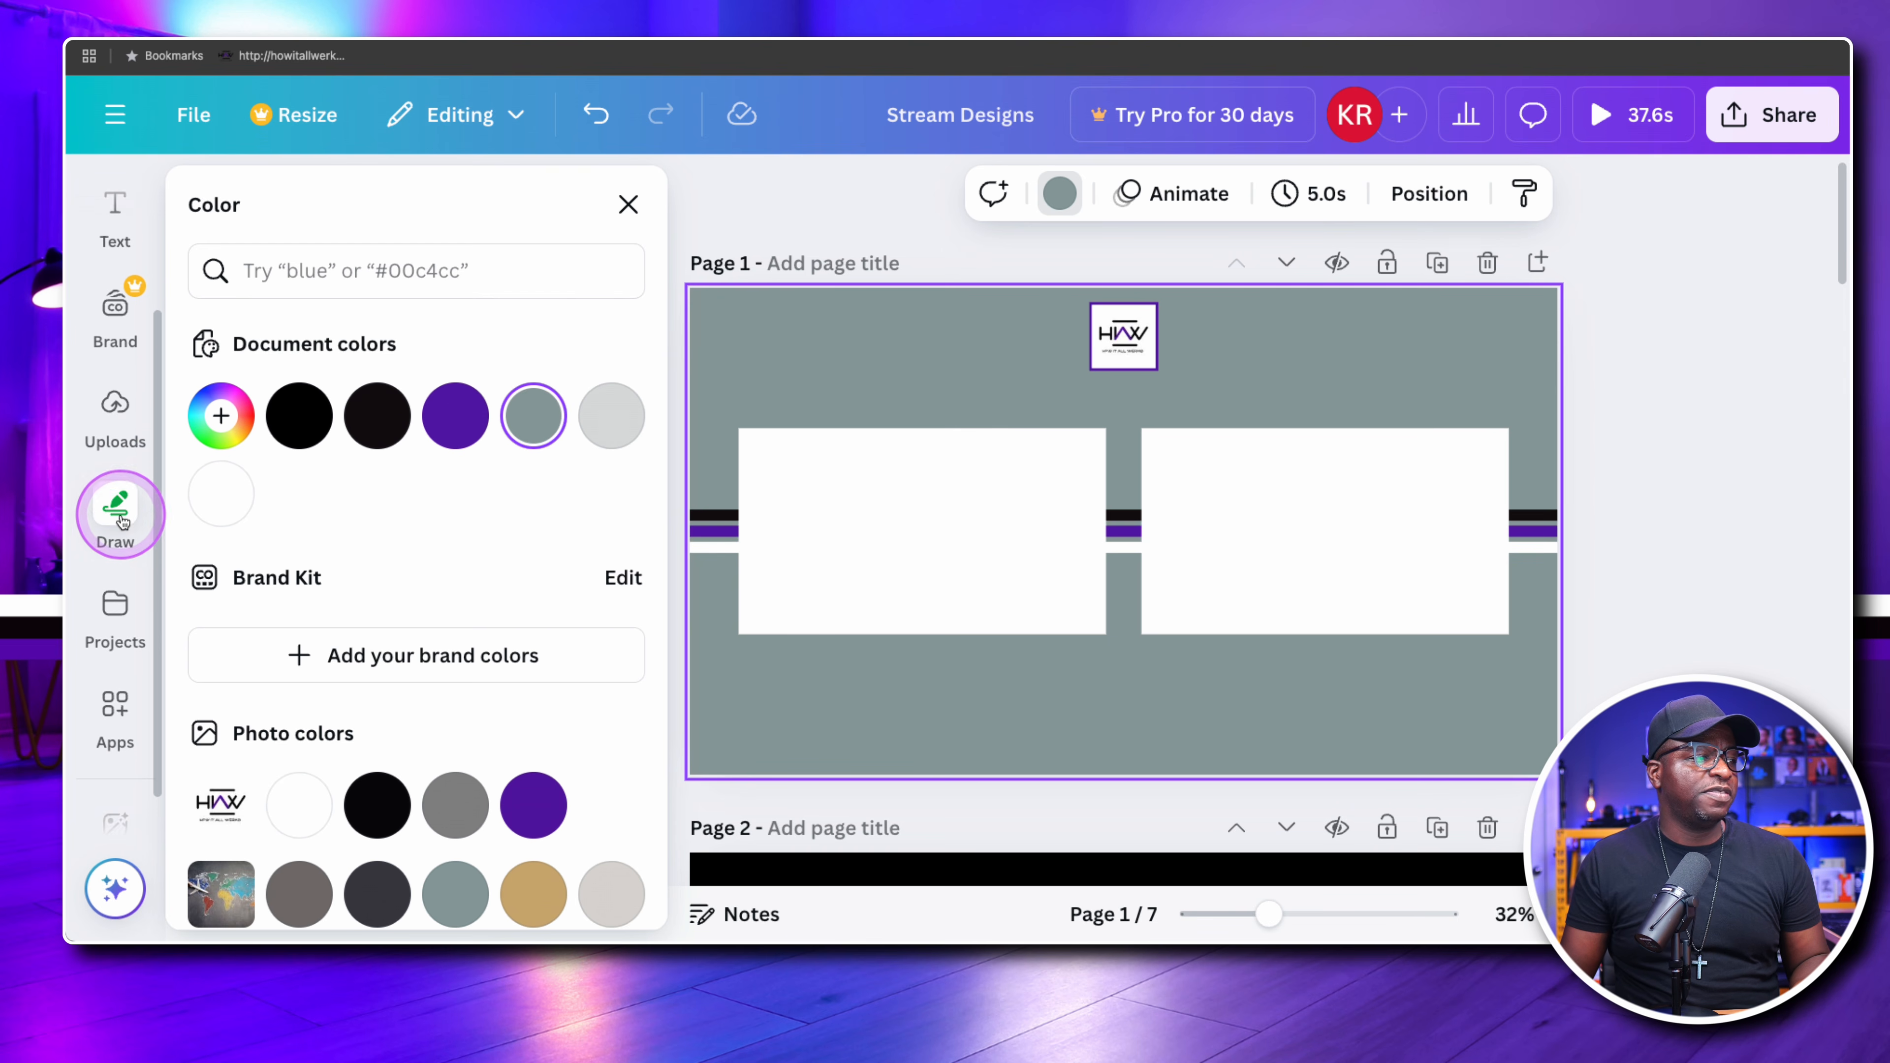
{"action": "scroll", "coordinate": [134, 551], "scroll_direction": "up", "scroll_amount": 5}
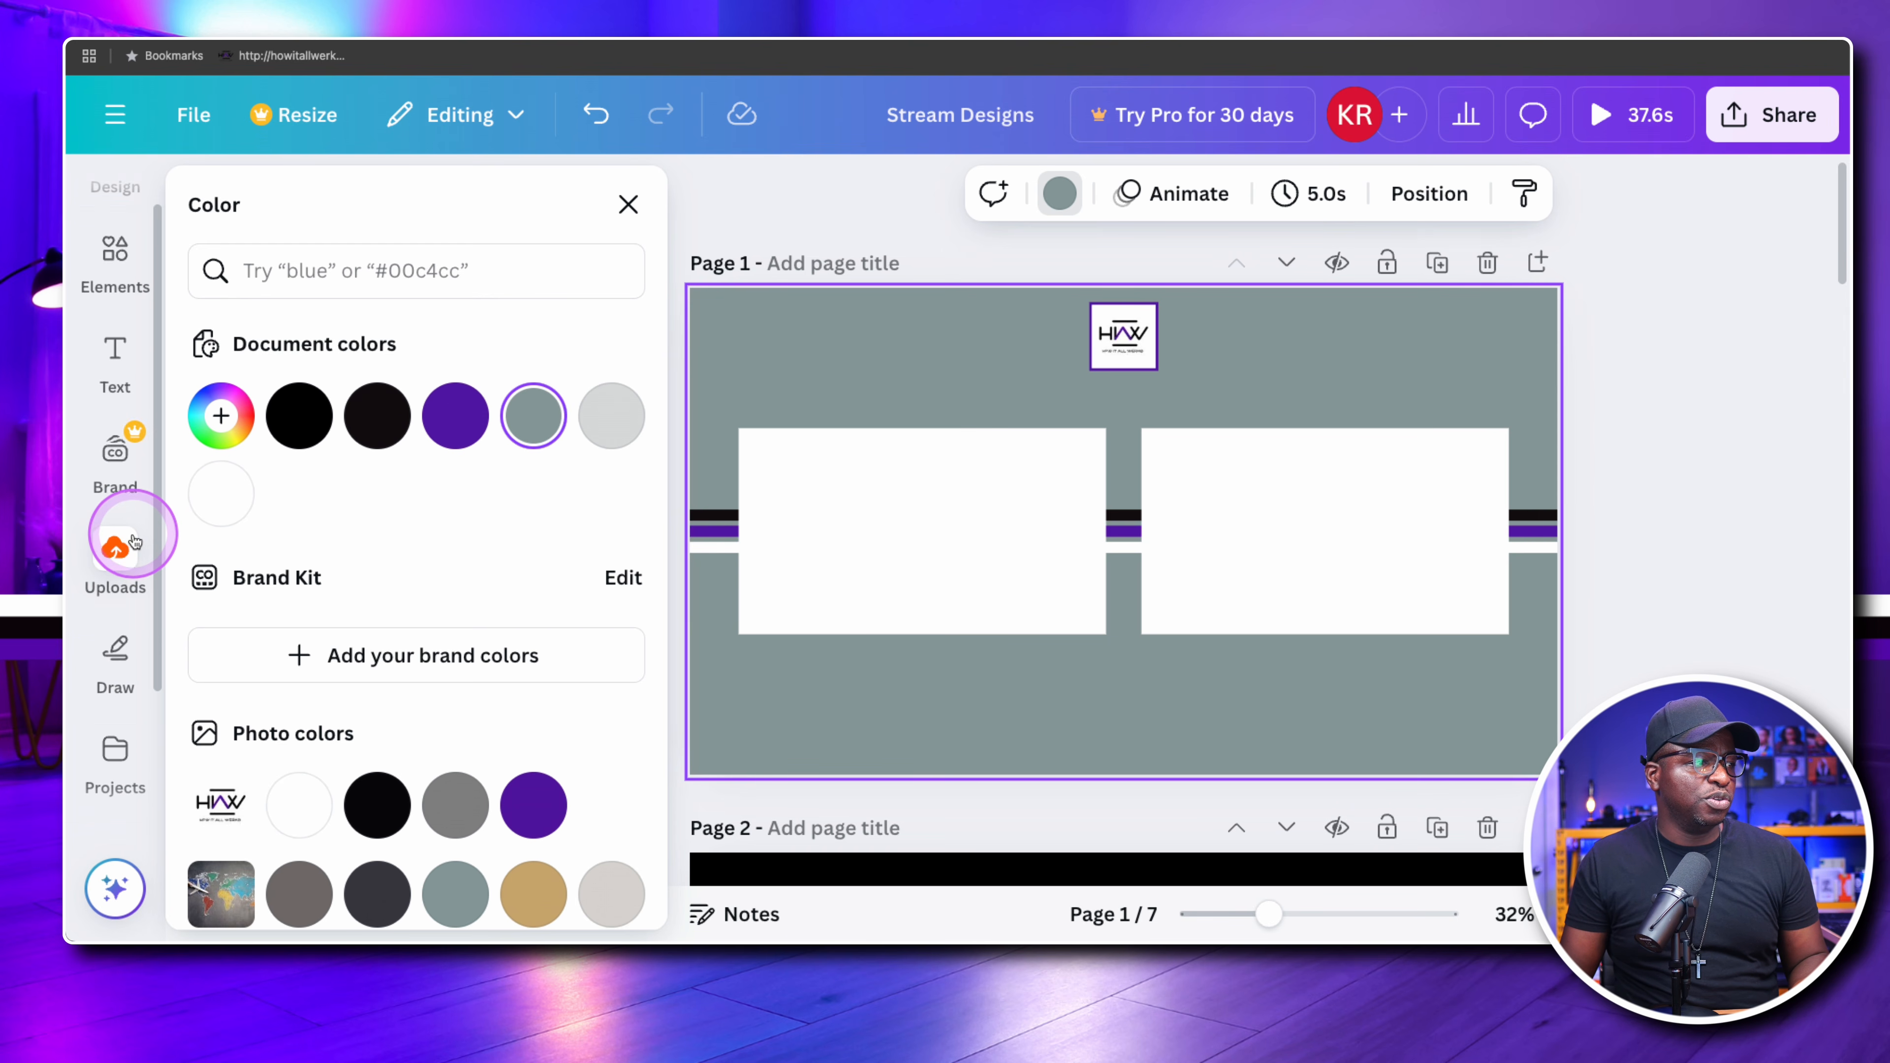
{"action": "scroll", "coordinate": [127, 477], "scroll_direction": "down", "scroll_amount": 5}
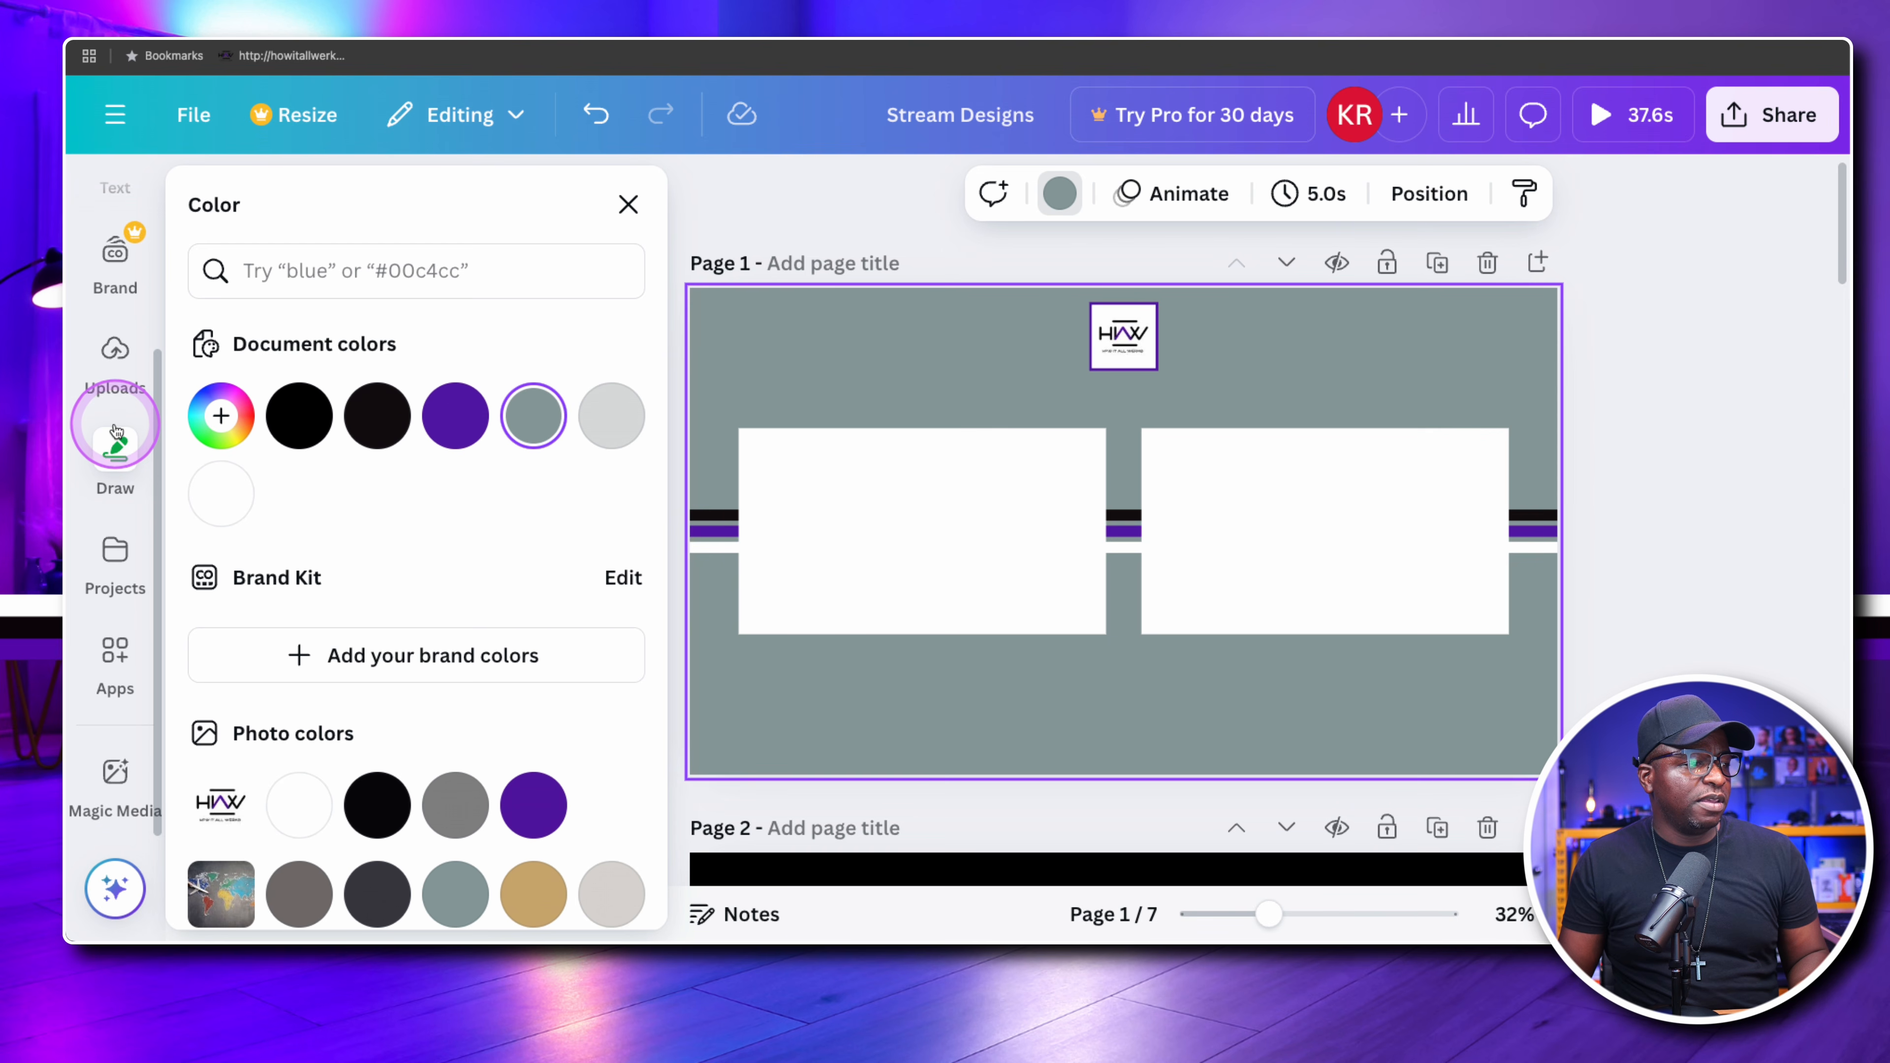
{"action": "scroll", "coordinate": [115, 430], "scroll_direction": "up", "scroll_amount": 5}
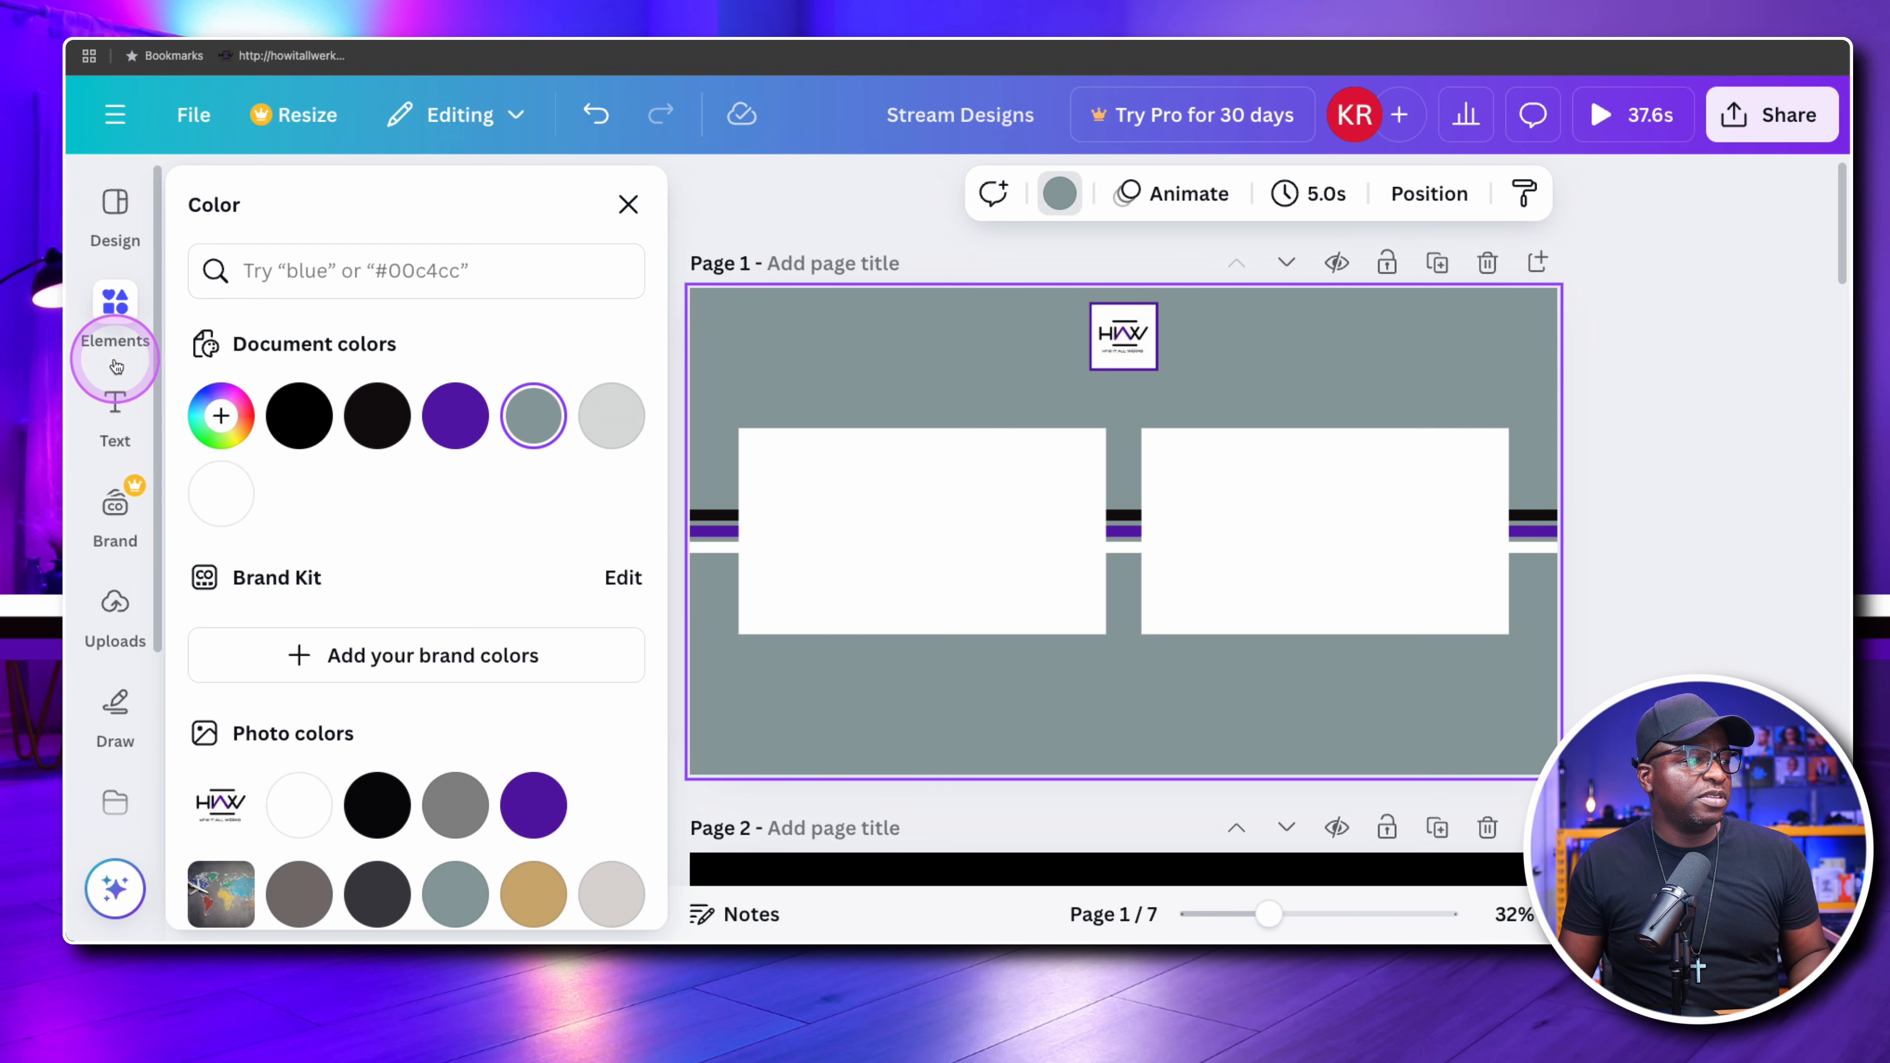
{"action": "left_click", "coordinate": [119, 302]}
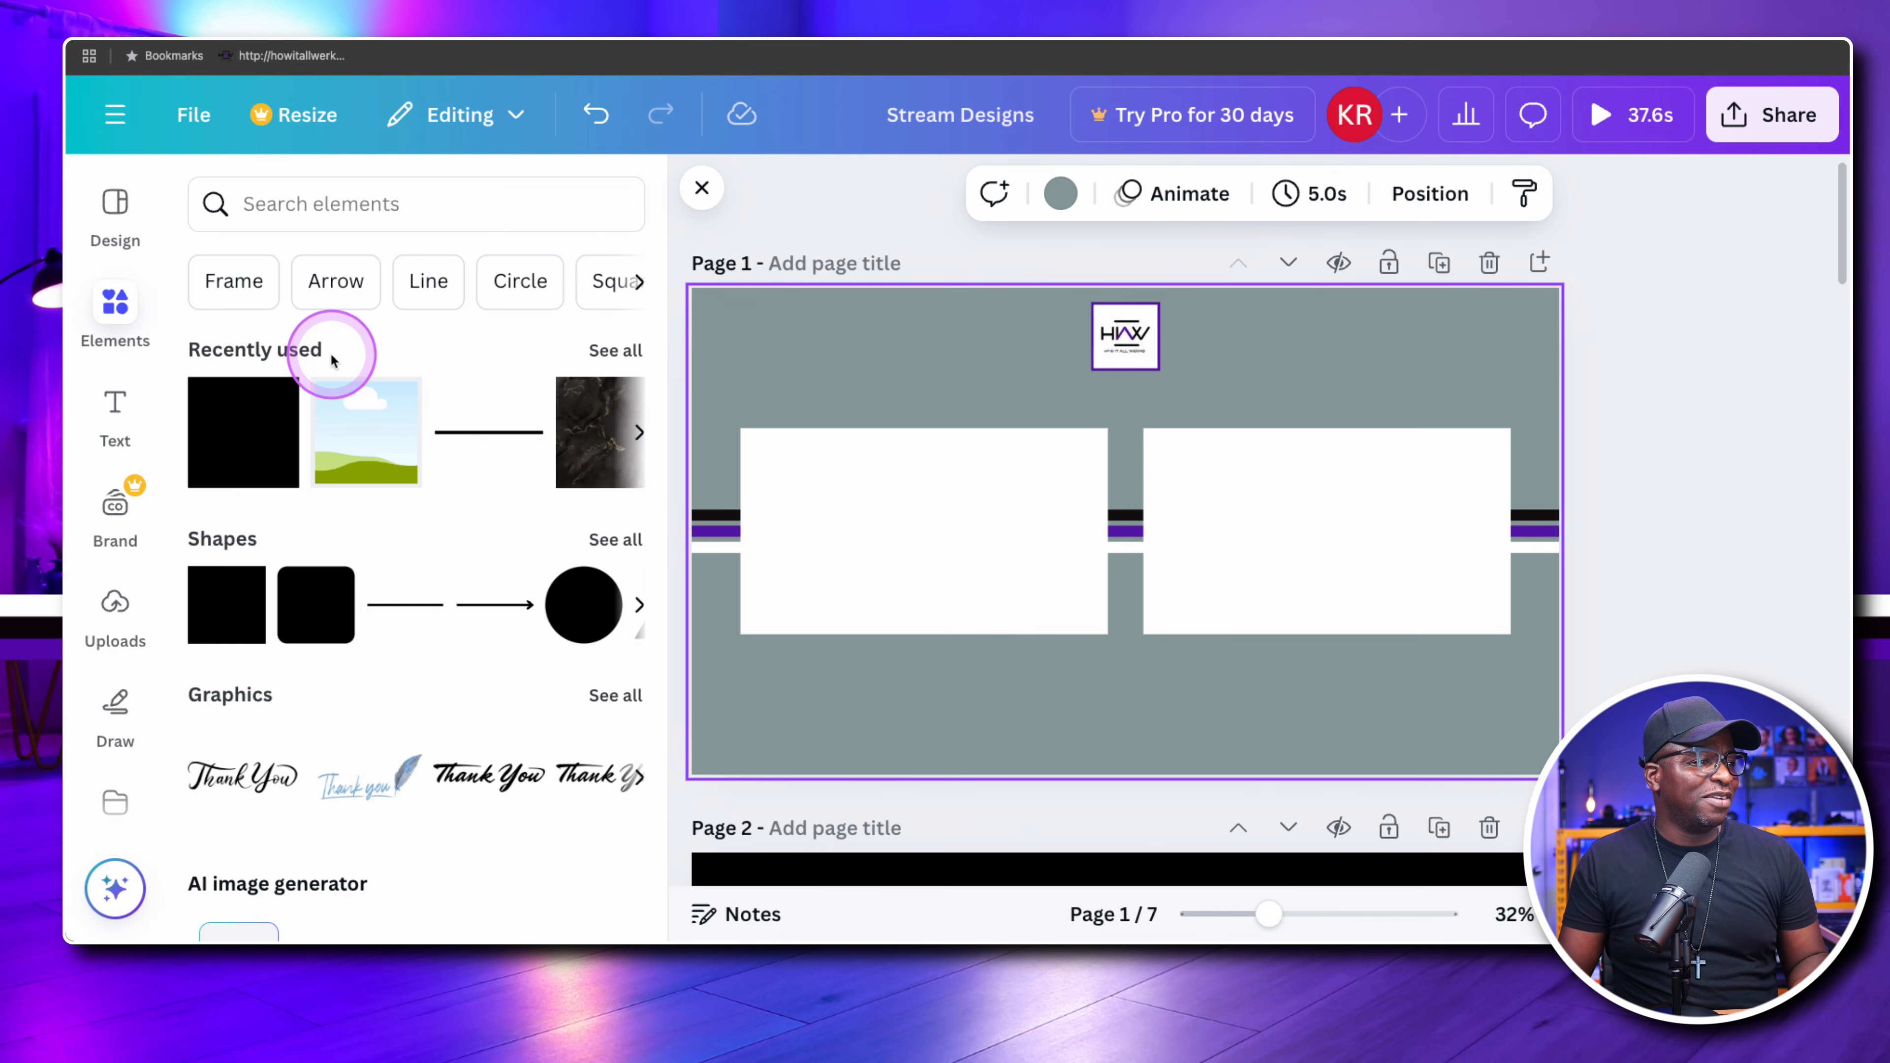
{"action": "scroll", "coordinate": [335, 388], "scroll_direction": "down", "scroll_amount": 10}
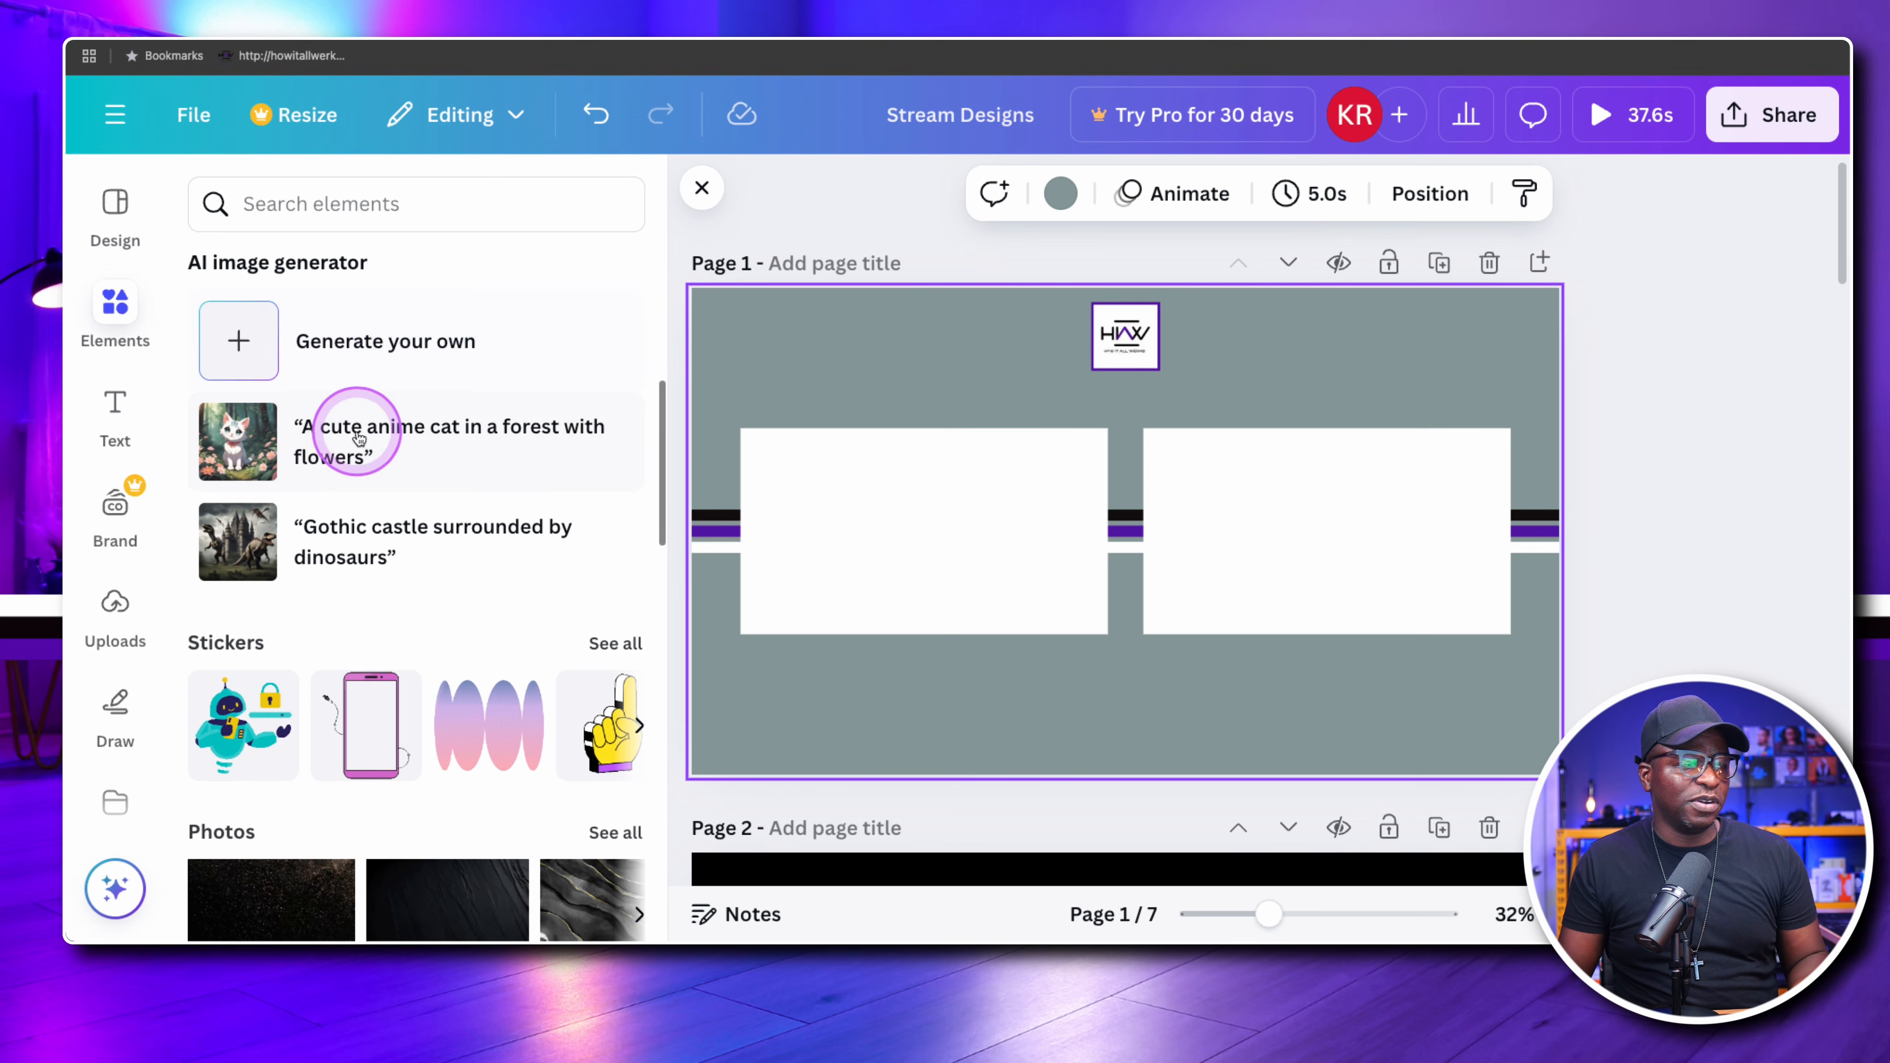
{"action": "scroll", "coordinate": [358, 438], "scroll_direction": "down", "scroll_amount": 4}
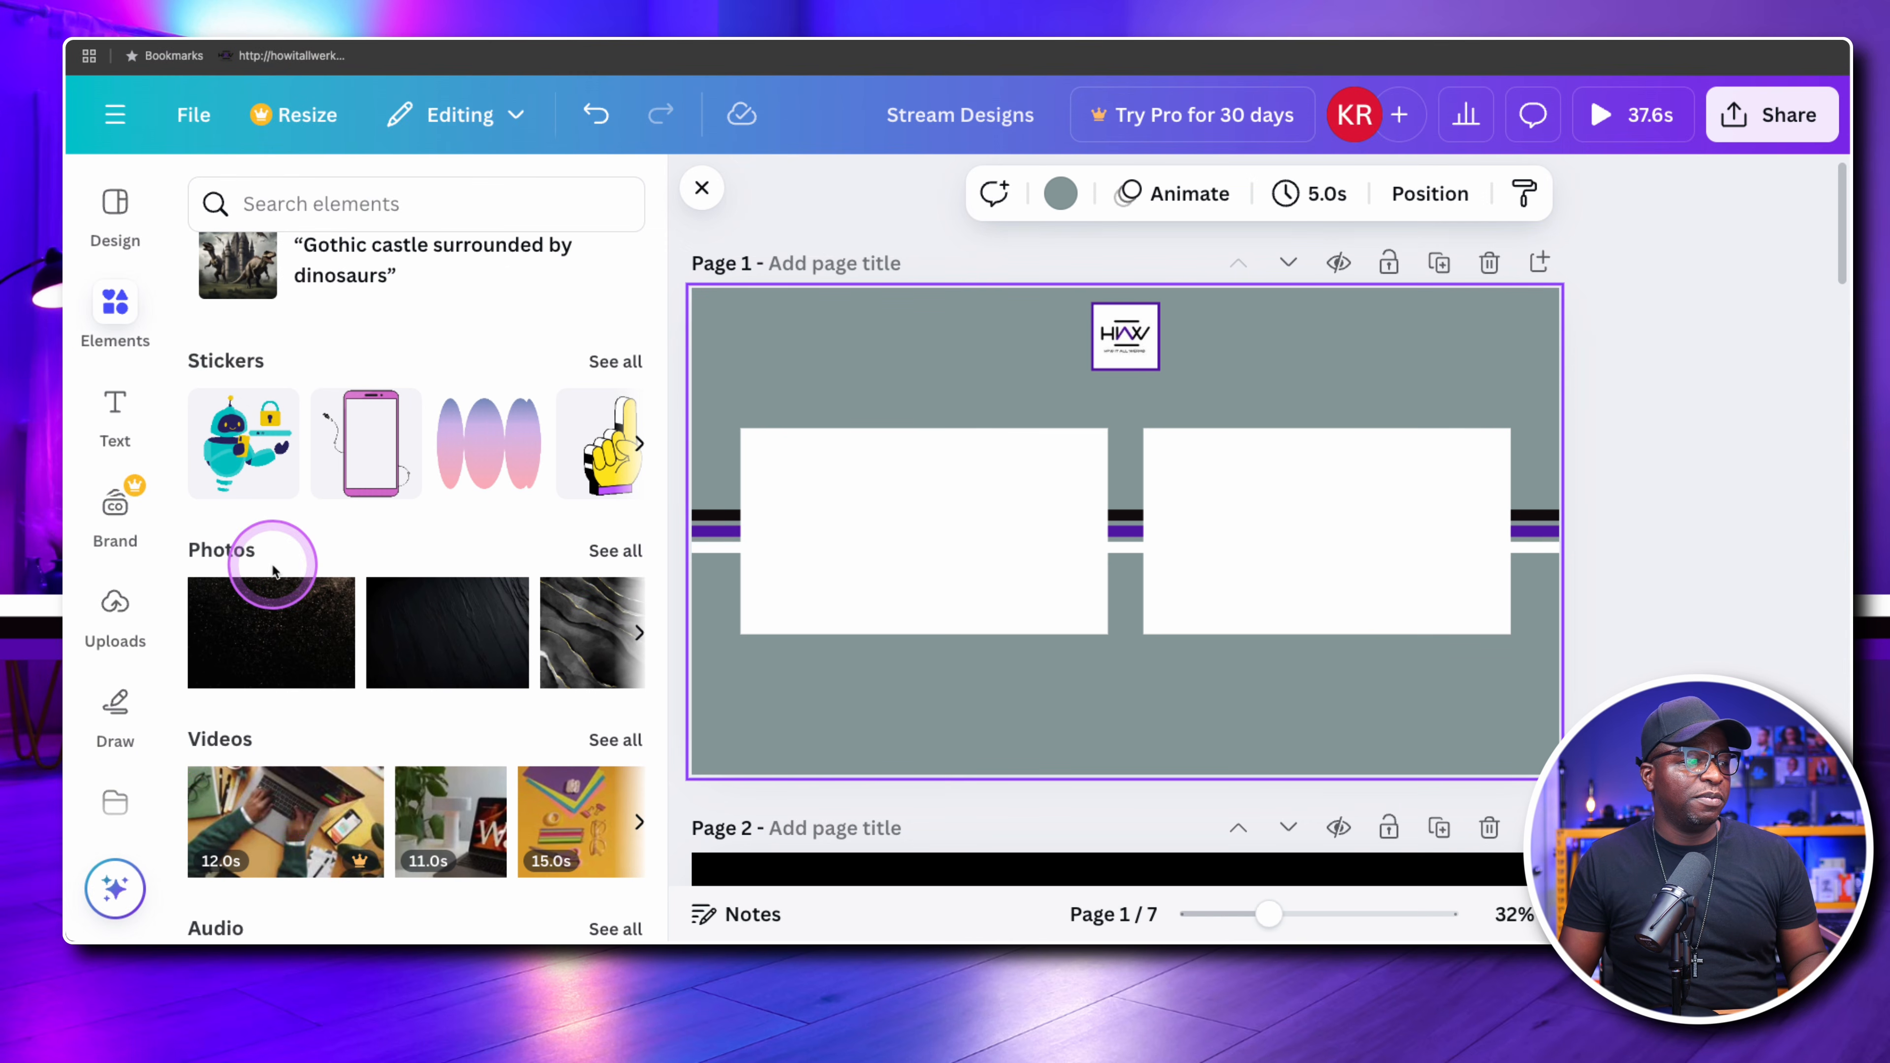
{"action": "left_click", "coordinate": [615, 551]}
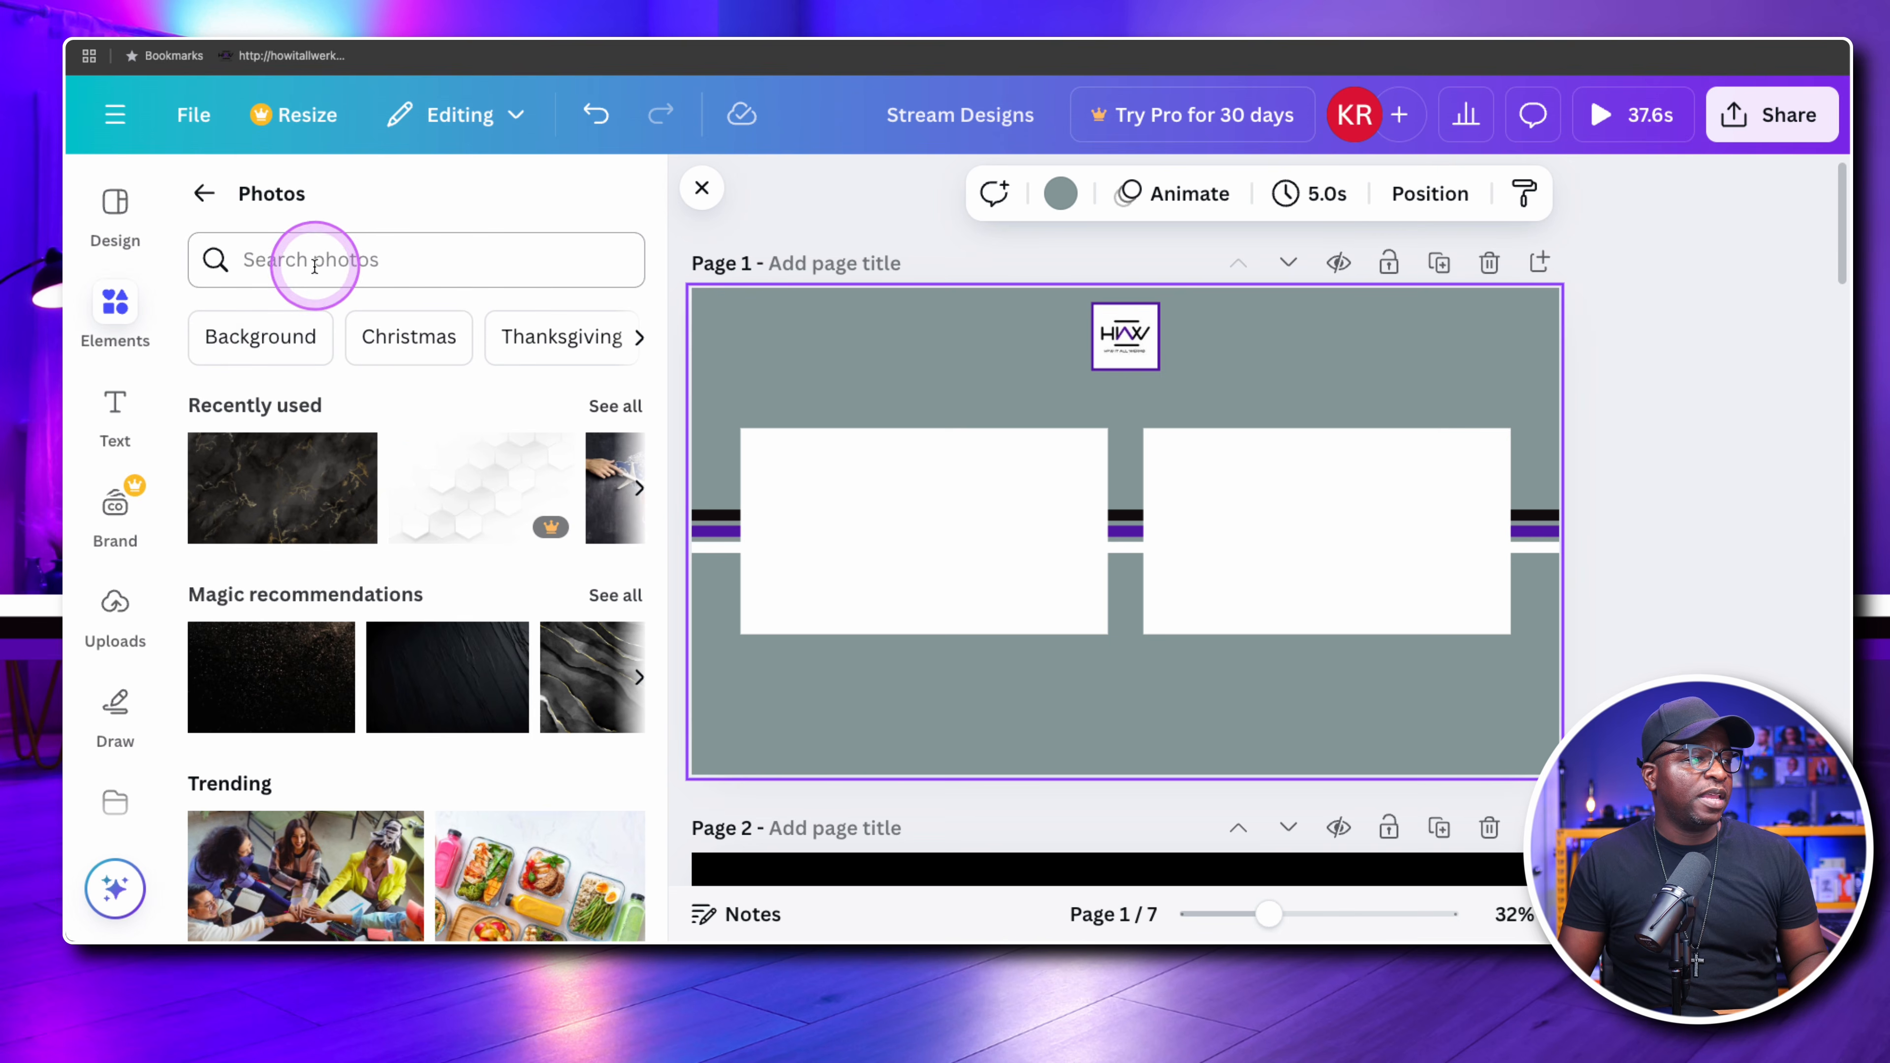
Search the photo collection for "world" and look through the resulting images
{"action": "left_click", "coordinate": [287, 262]}
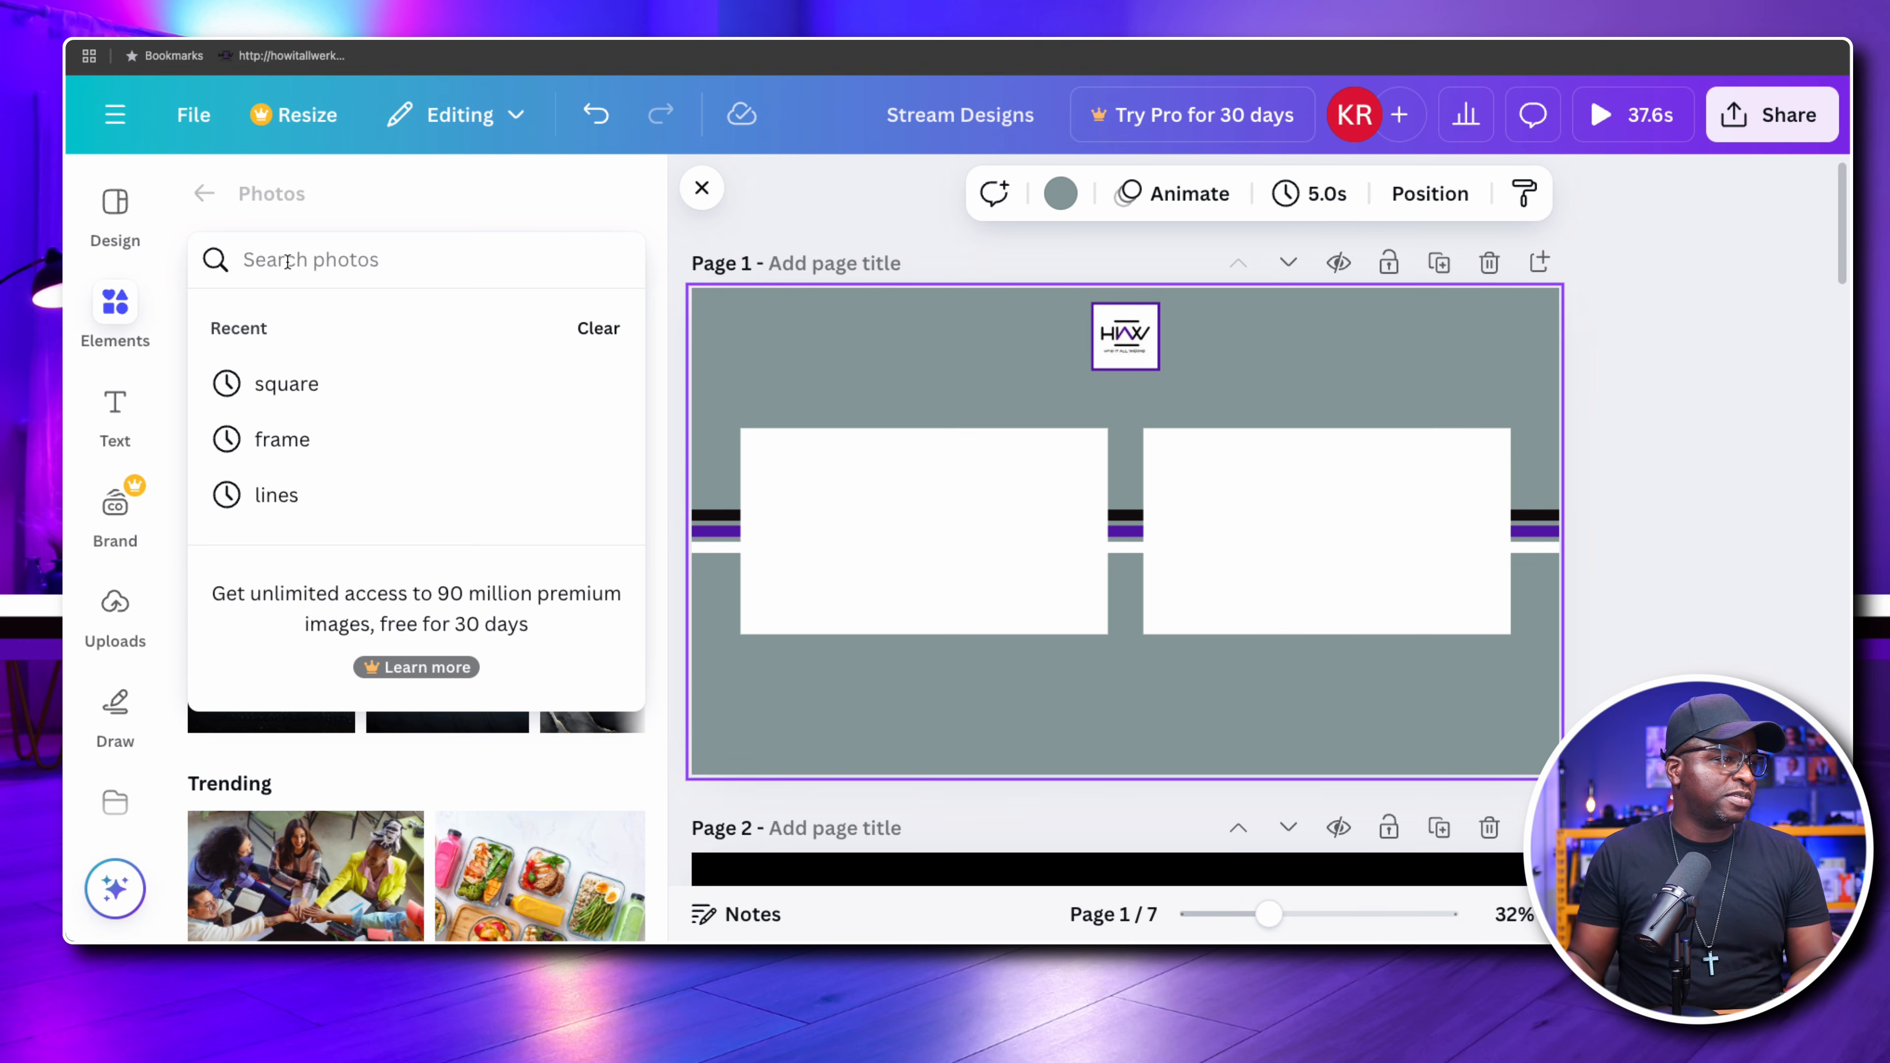
{"action": "type", "text": "world"}
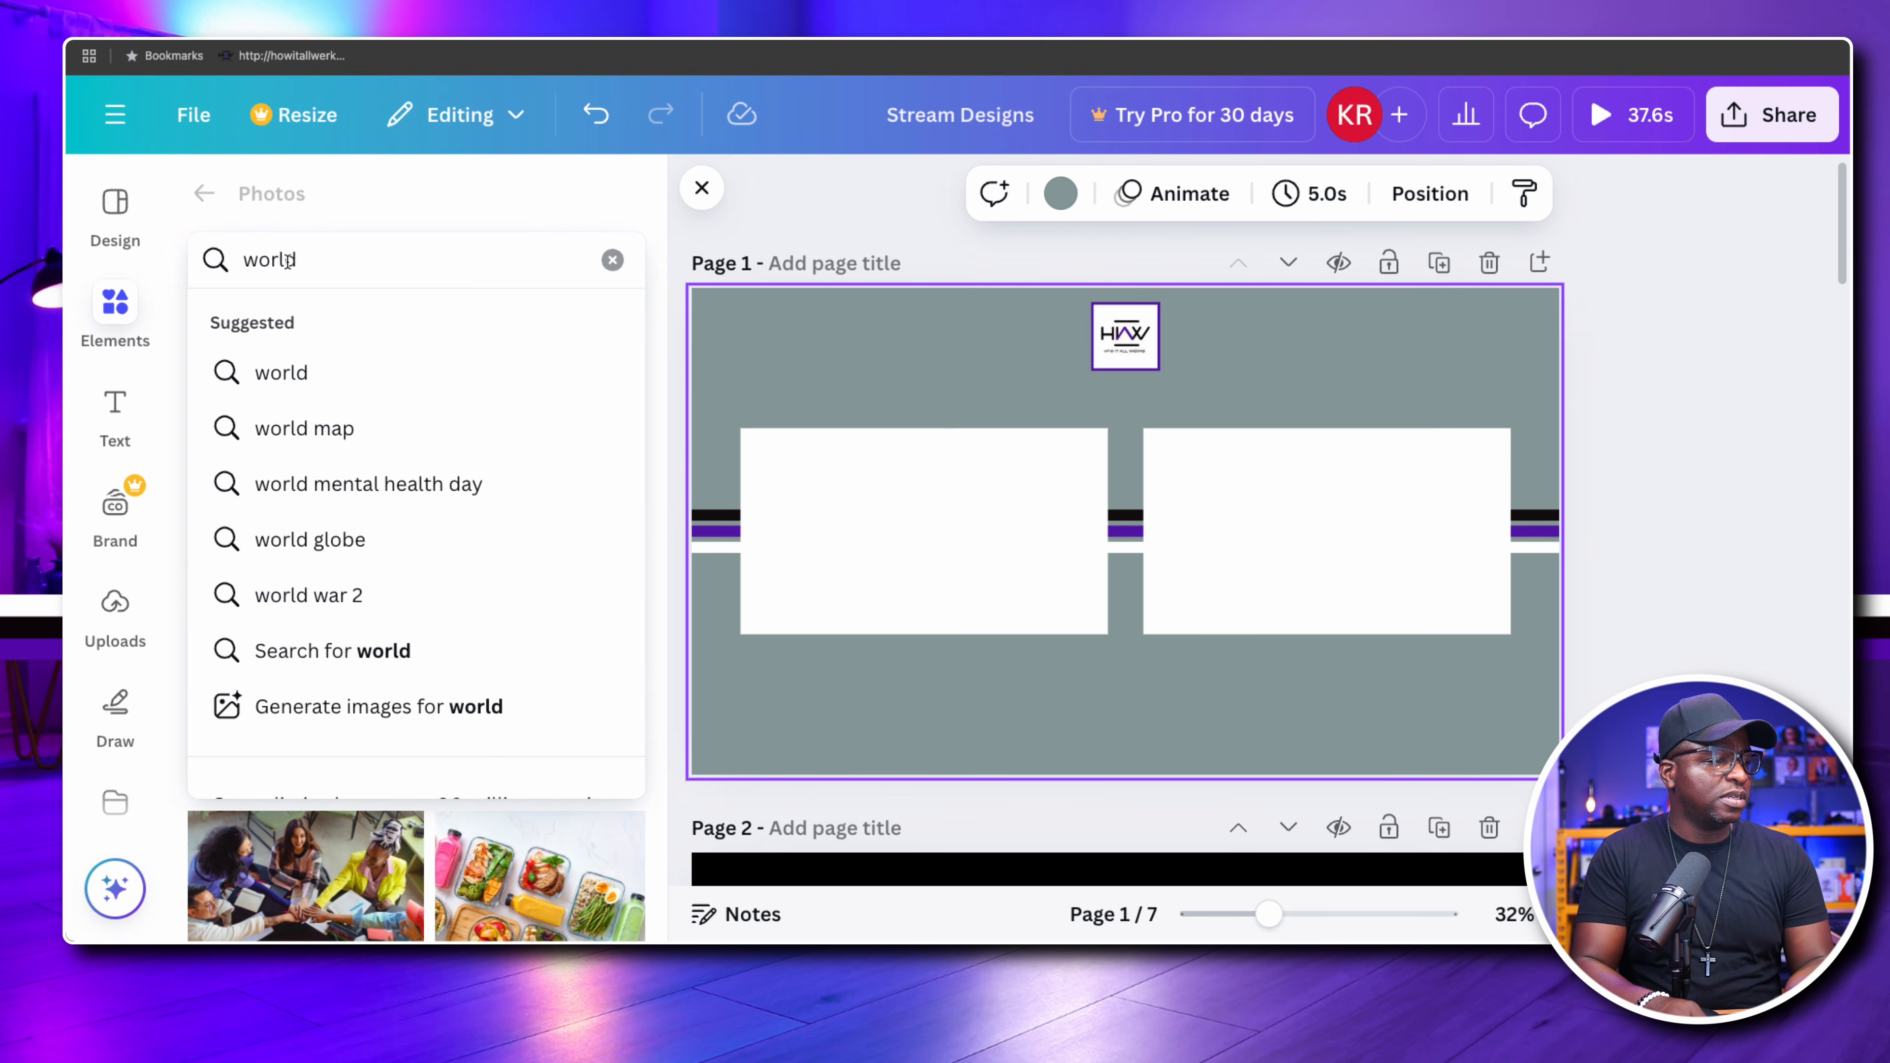
{"action": "key", "text": "Return"}
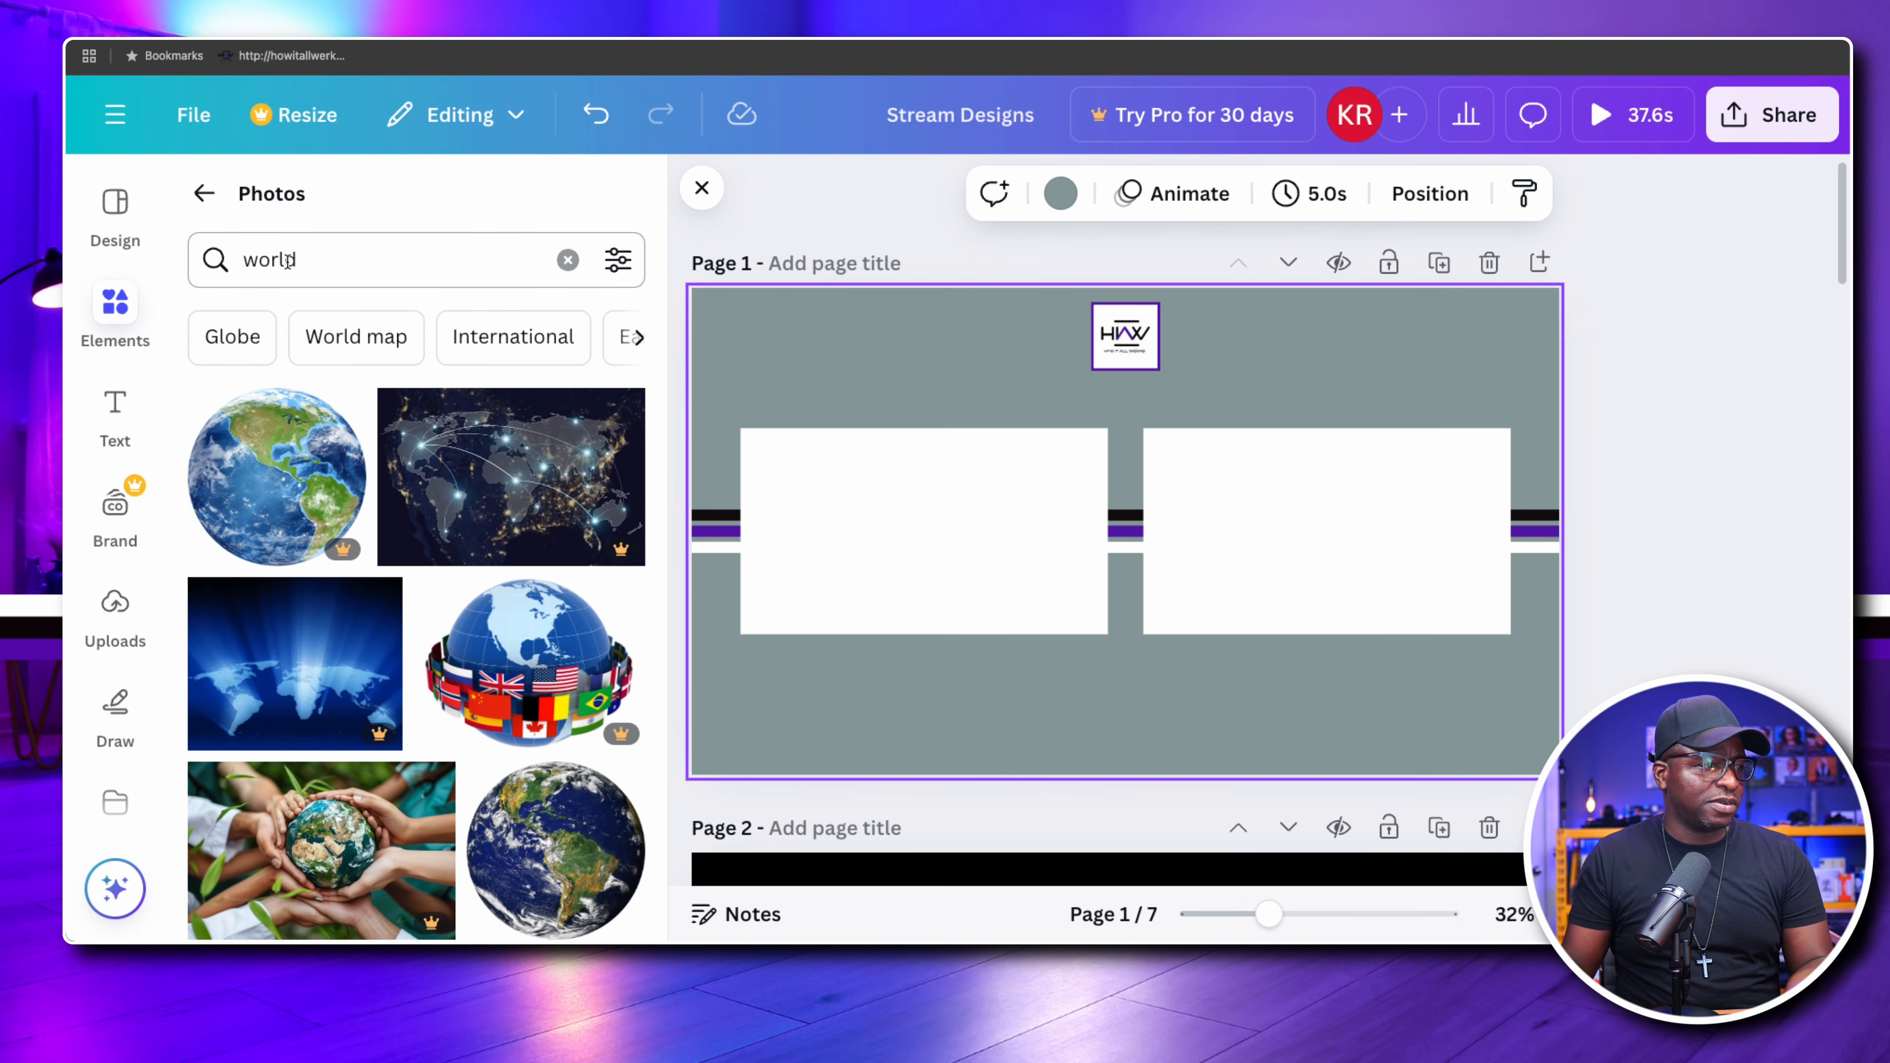
{"action": "left_click", "coordinate": [400, 476]}
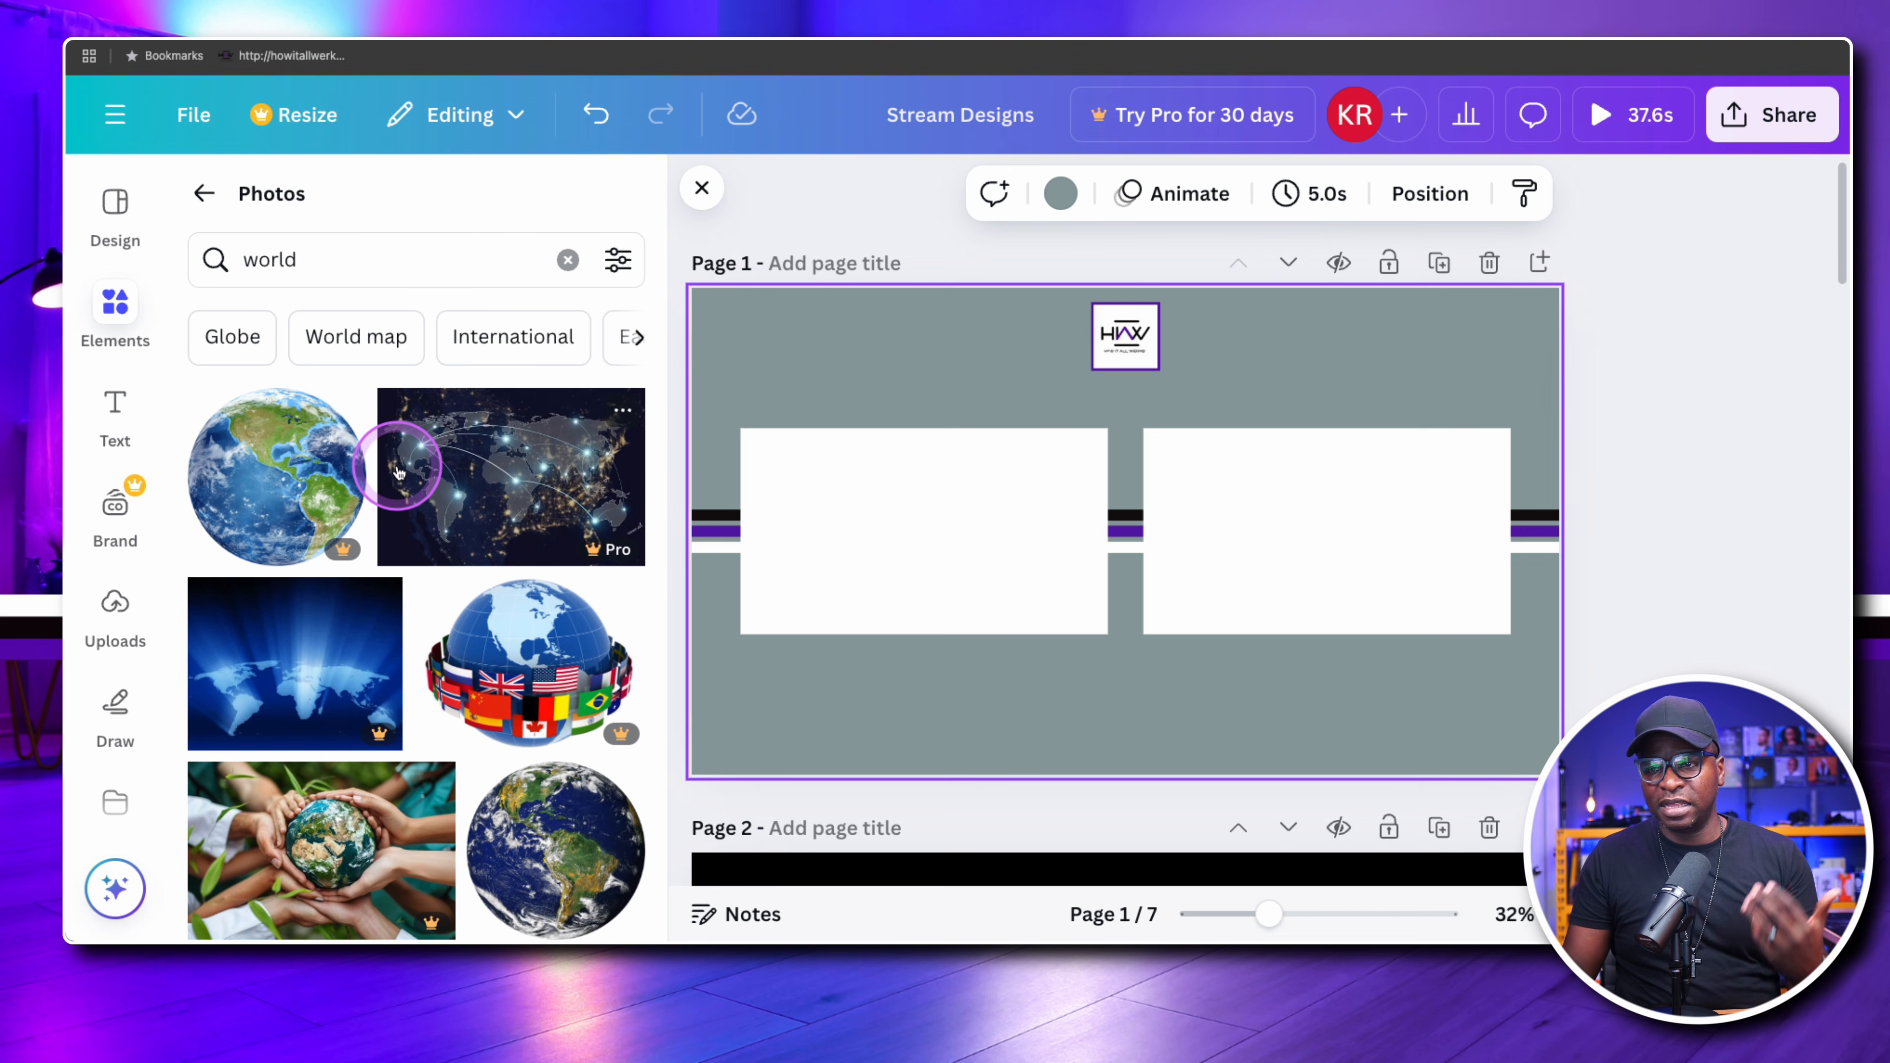
{"action": "scroll", "coordinate": [400, 473], "scroll_direction": "down", "scroll_amount": 2}
{"action": "scroll", "coordinate": [400, 473], "scroll_direction": "up", "scroll_amount": 2}
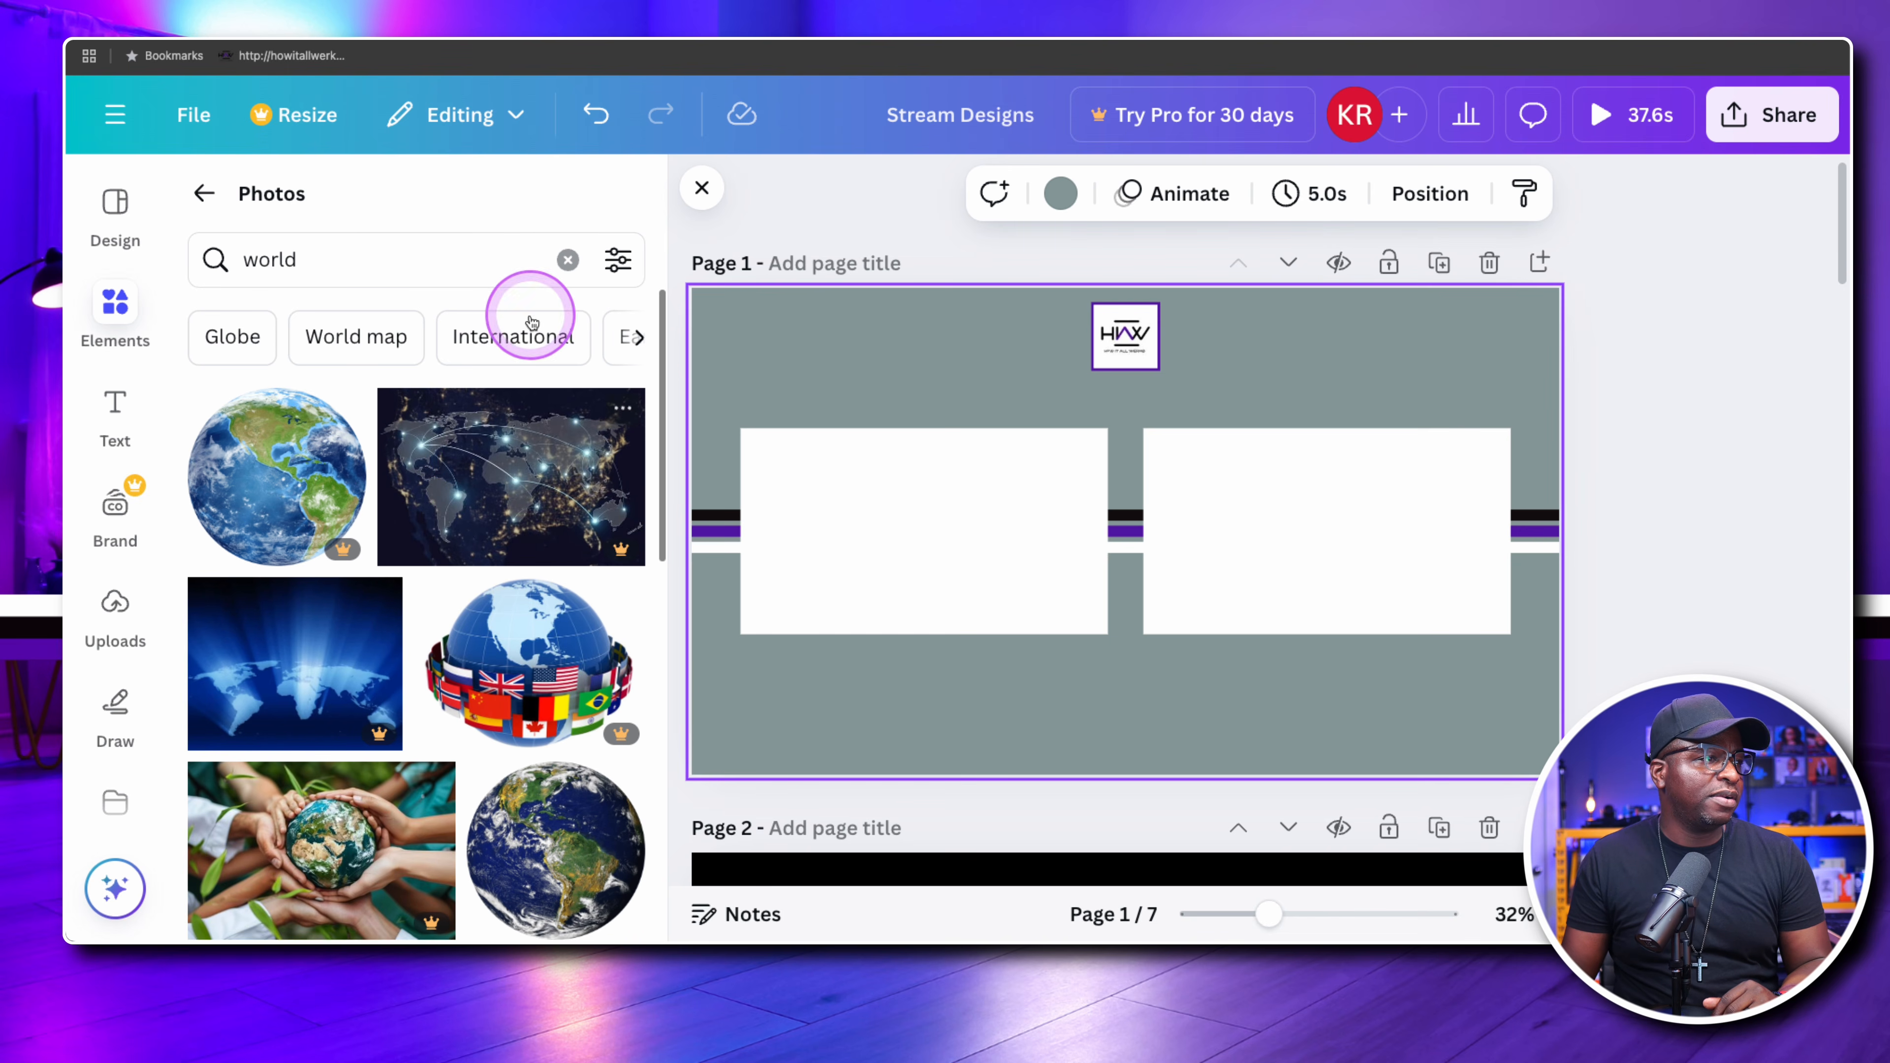
Clear the photo search and look through the recently used photos
{"action": "left_click", "coordinate": [568, 262]}
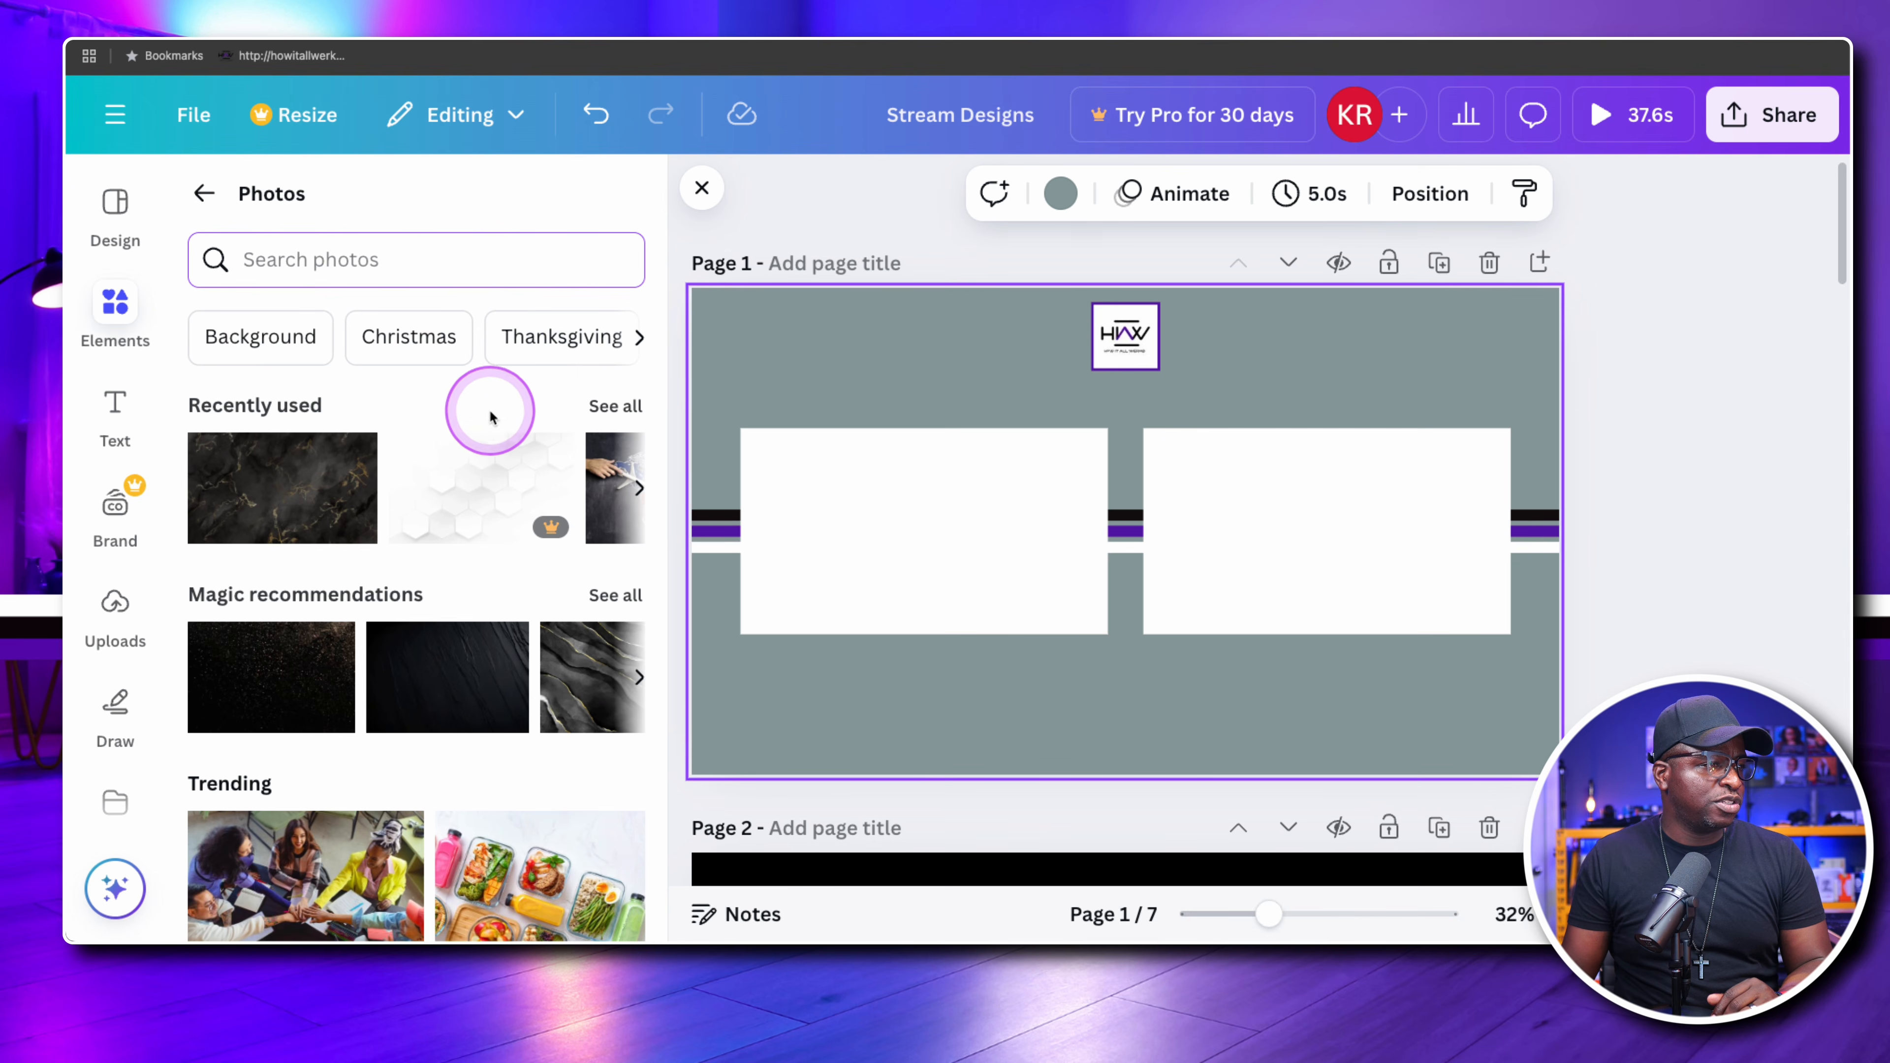
{"action": "scroll", "coordinate": [476, 447], "scroll_direction": "right", "scroll_amount": 3}
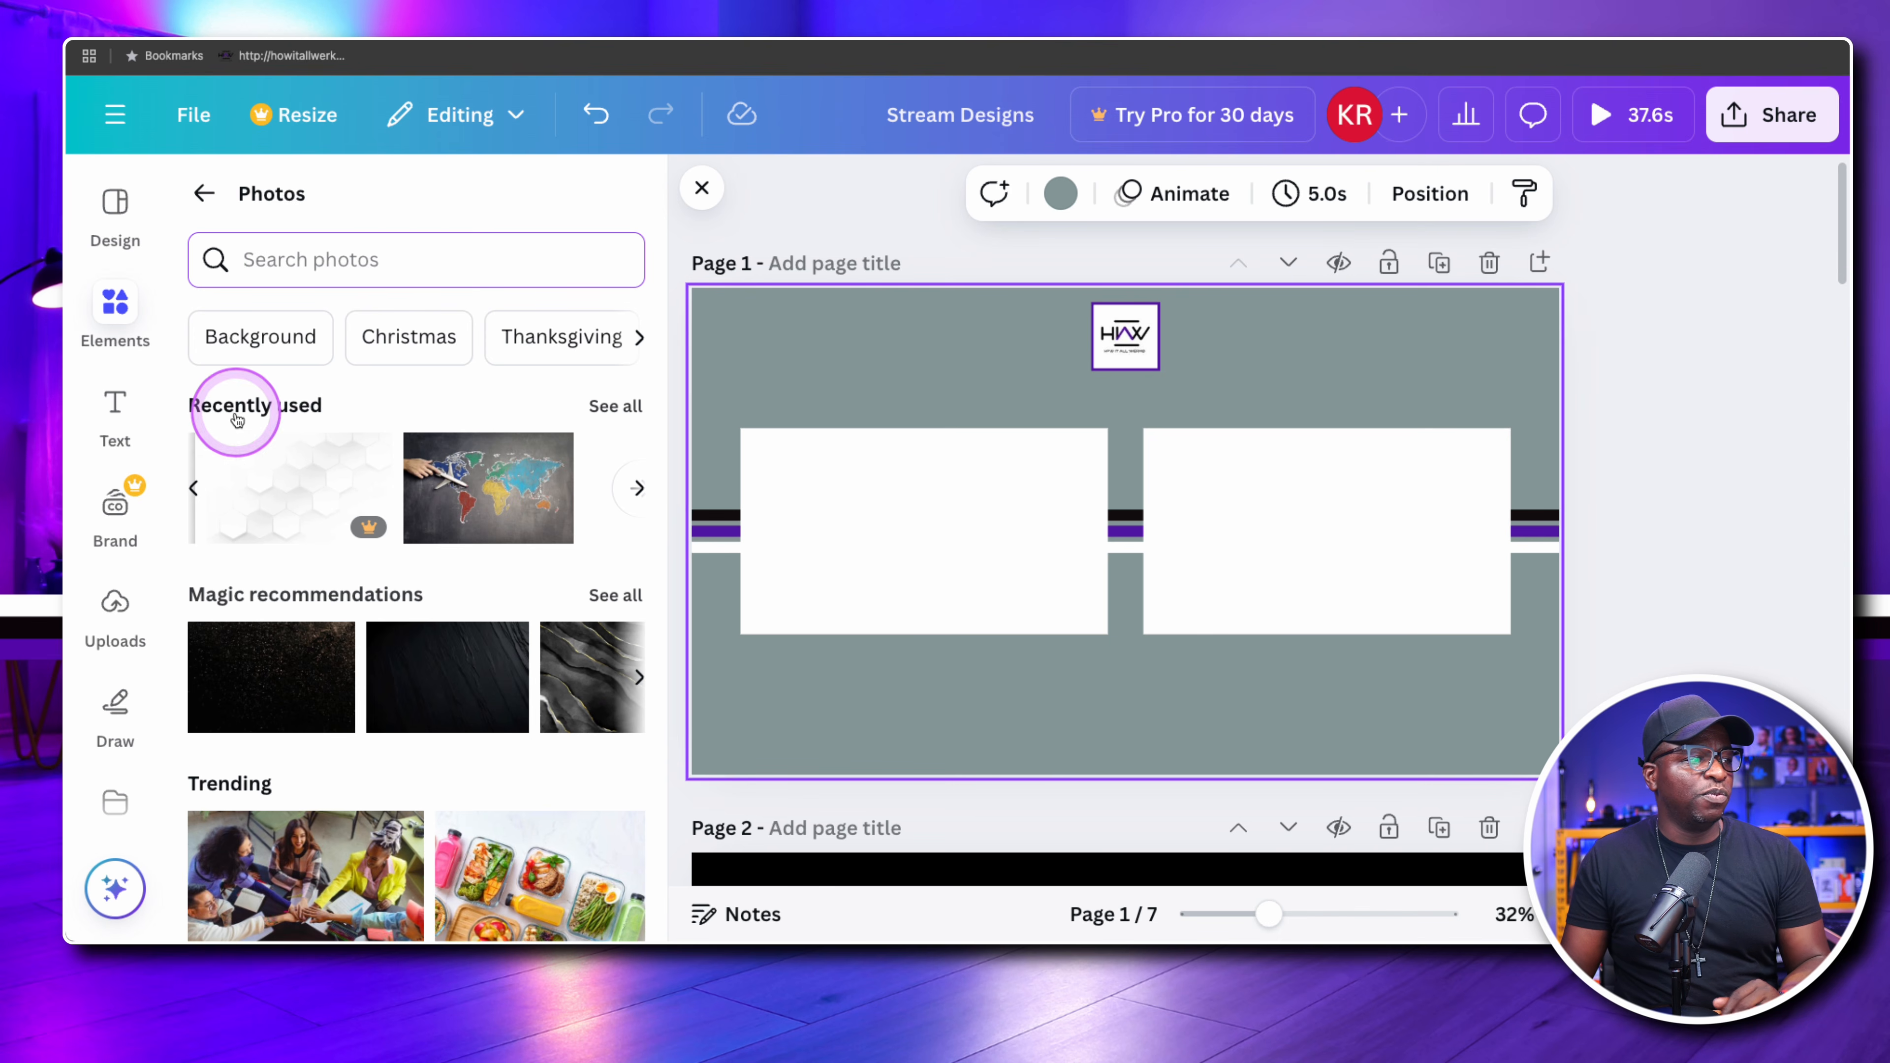
{"action": "scroll", "coordinate": [371, 502], "scroll_direction": "left", "scroll_amount": 3}
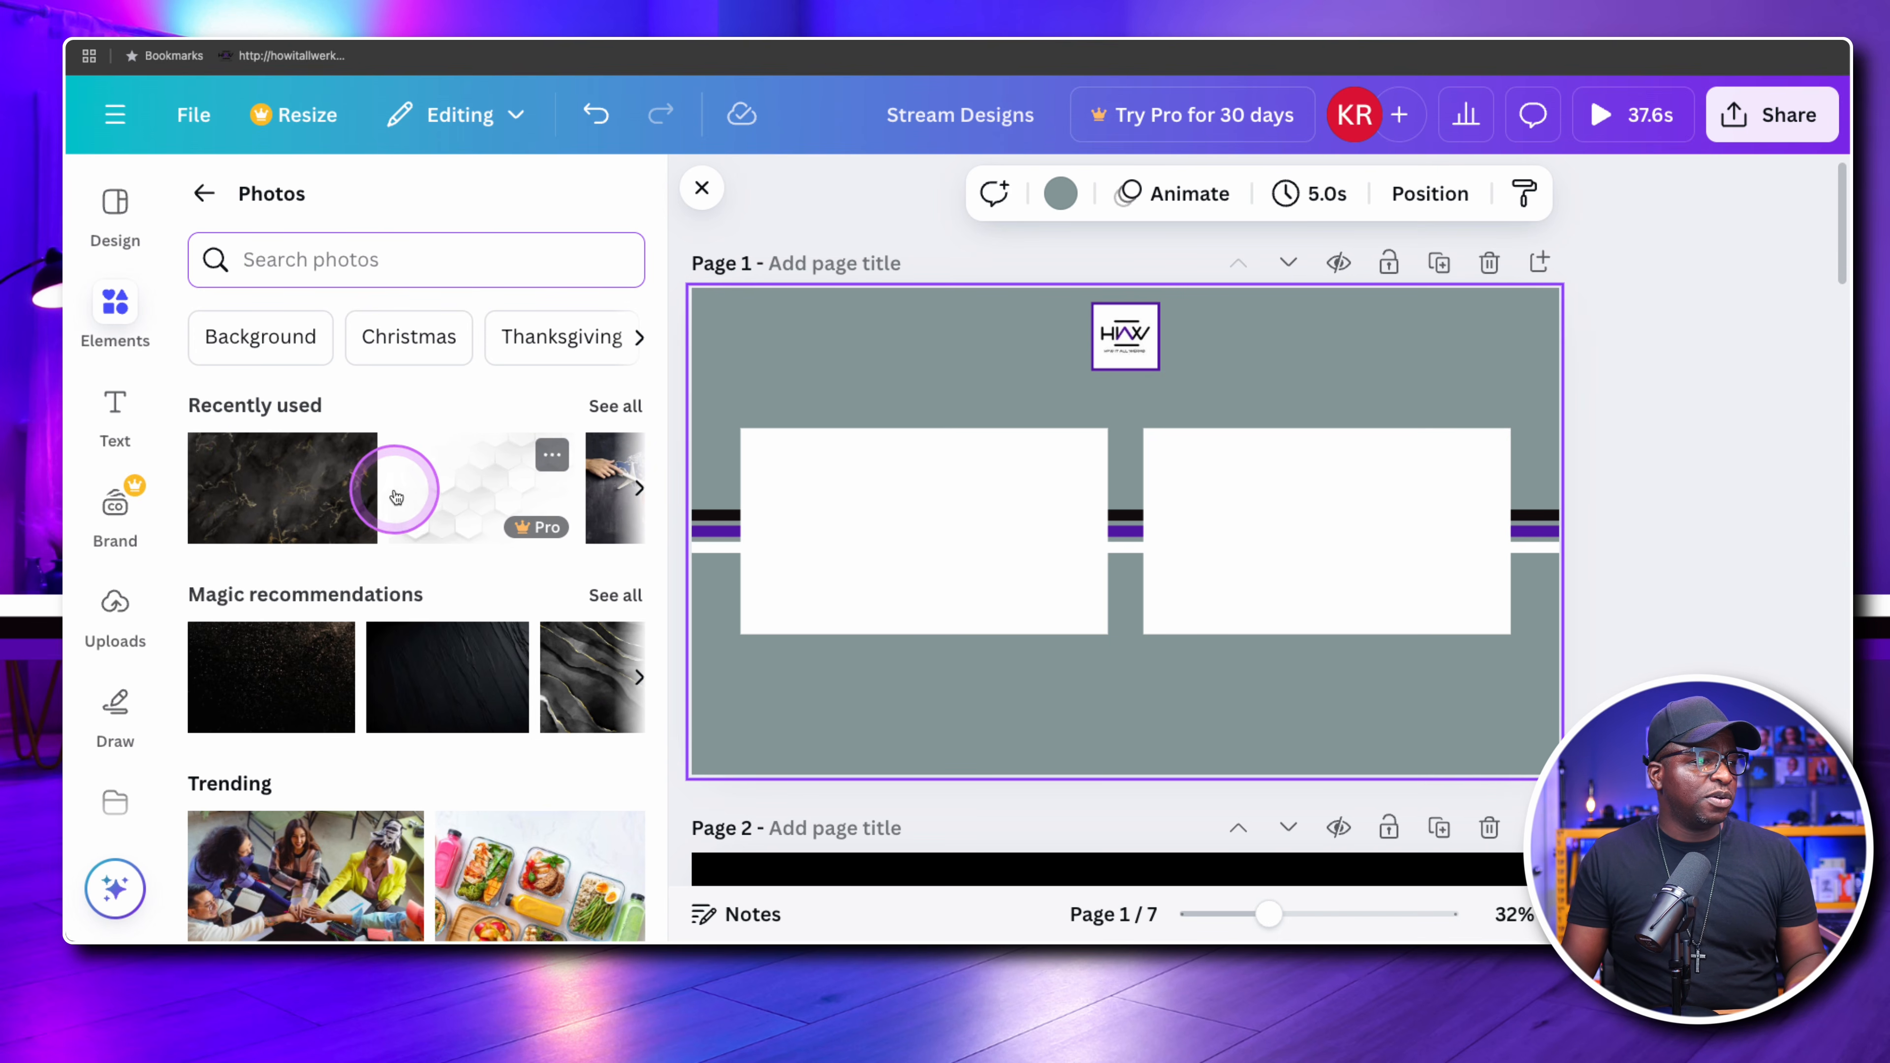
{"action": "left_click_drag", "start_coordinate": [253, 464], "coordinate": [728, 359]}
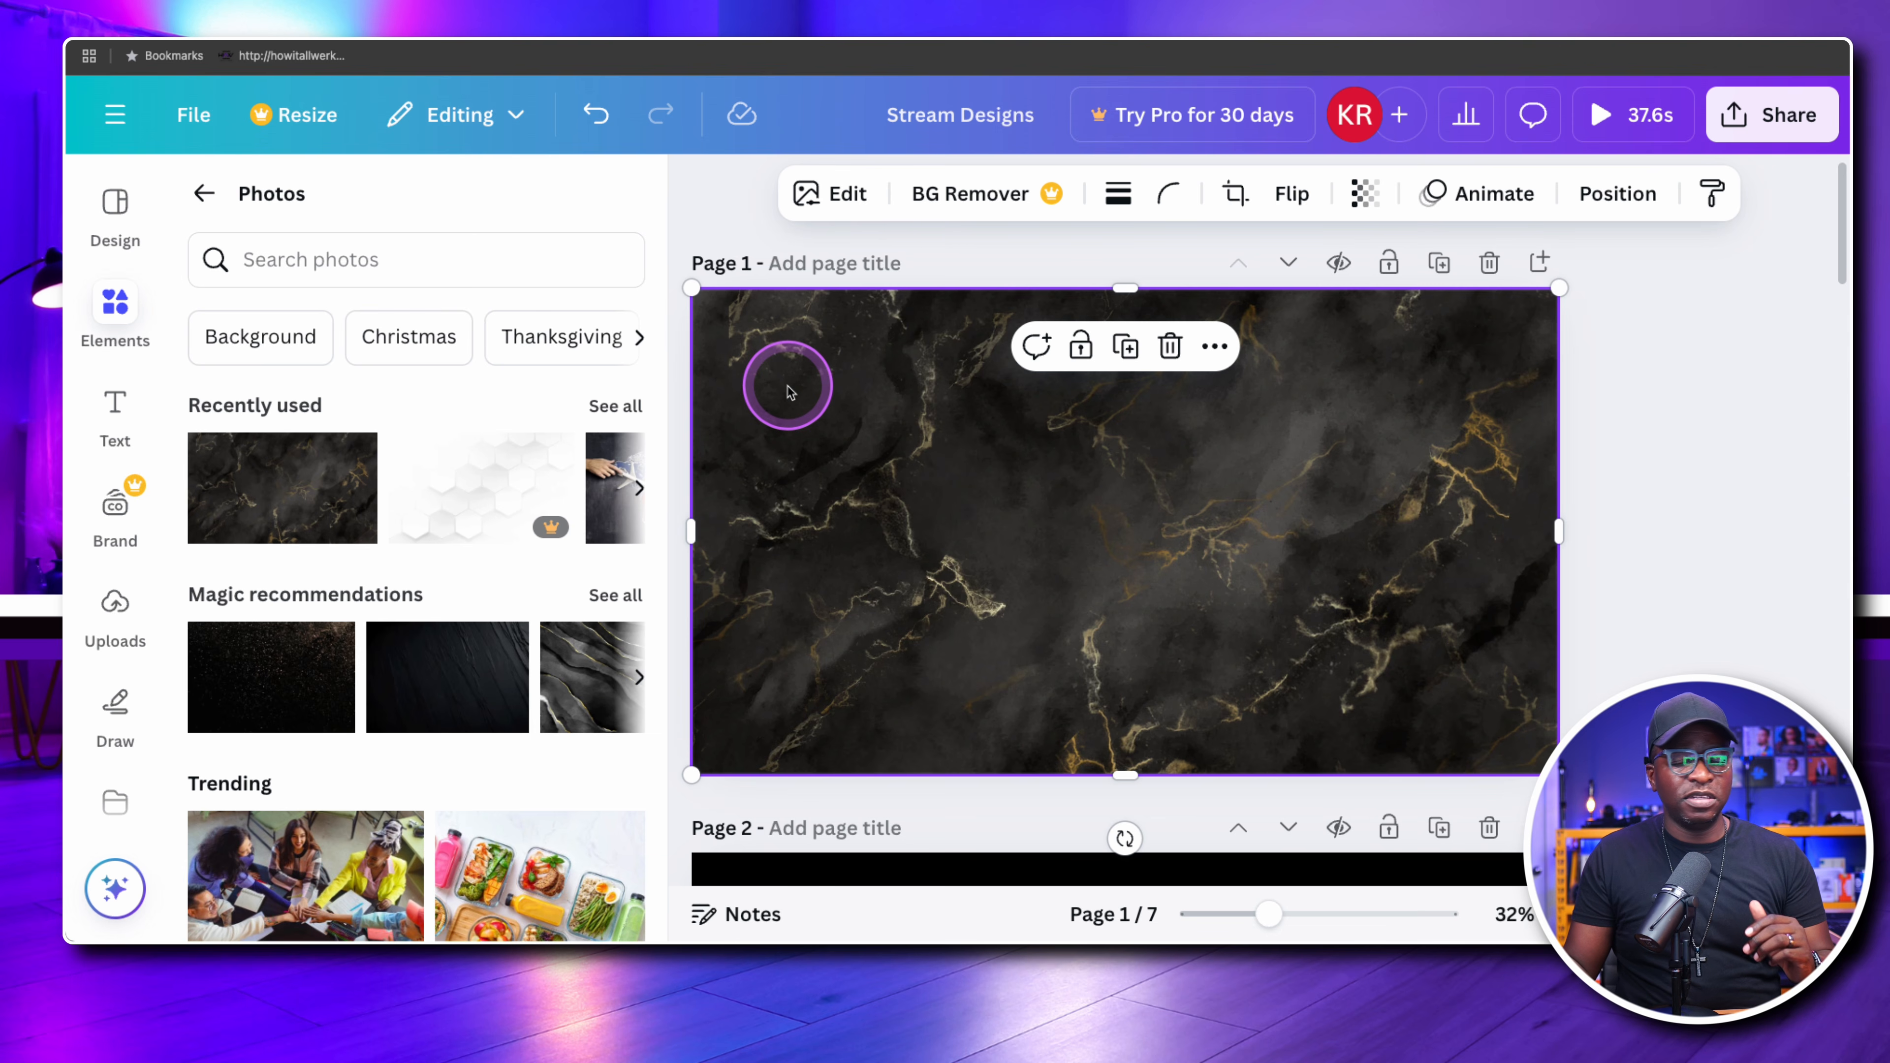
{"action": "key", "text": "ctrl+z"}
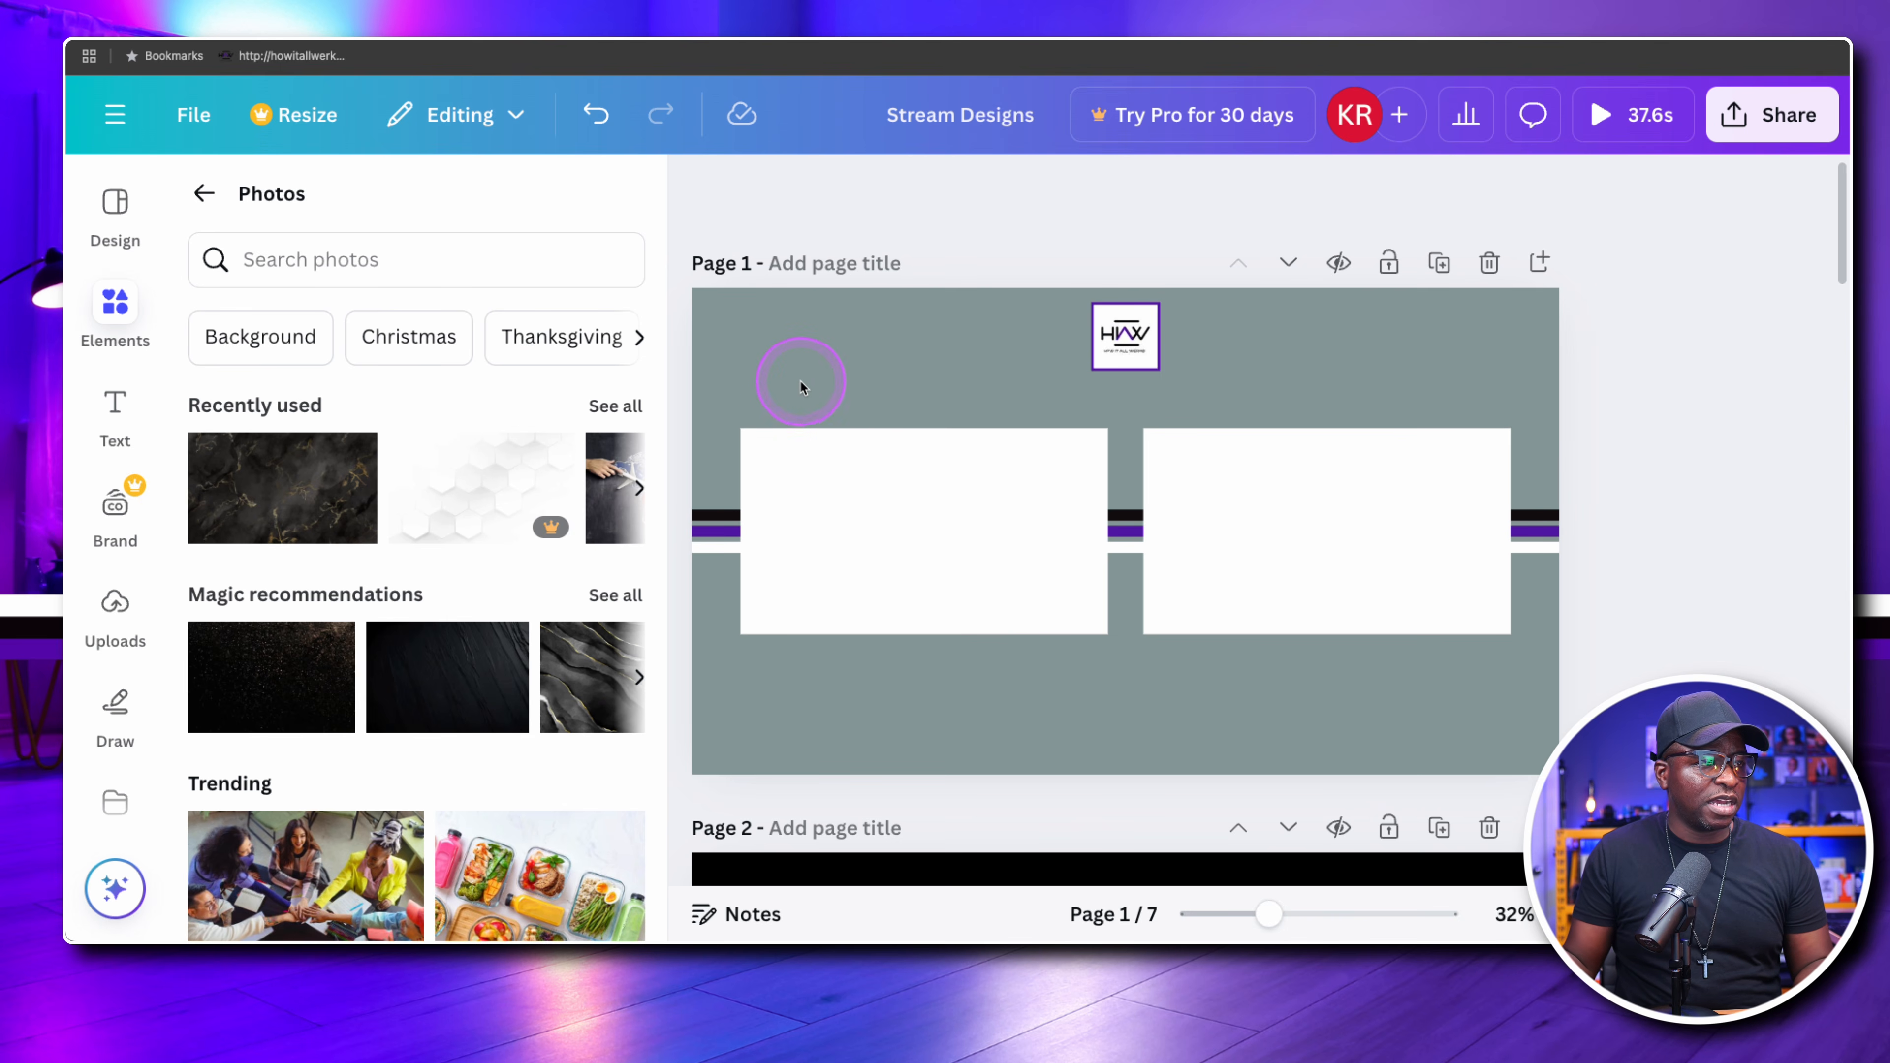
{"action": "left_click", "coordinate": [864, 408]}
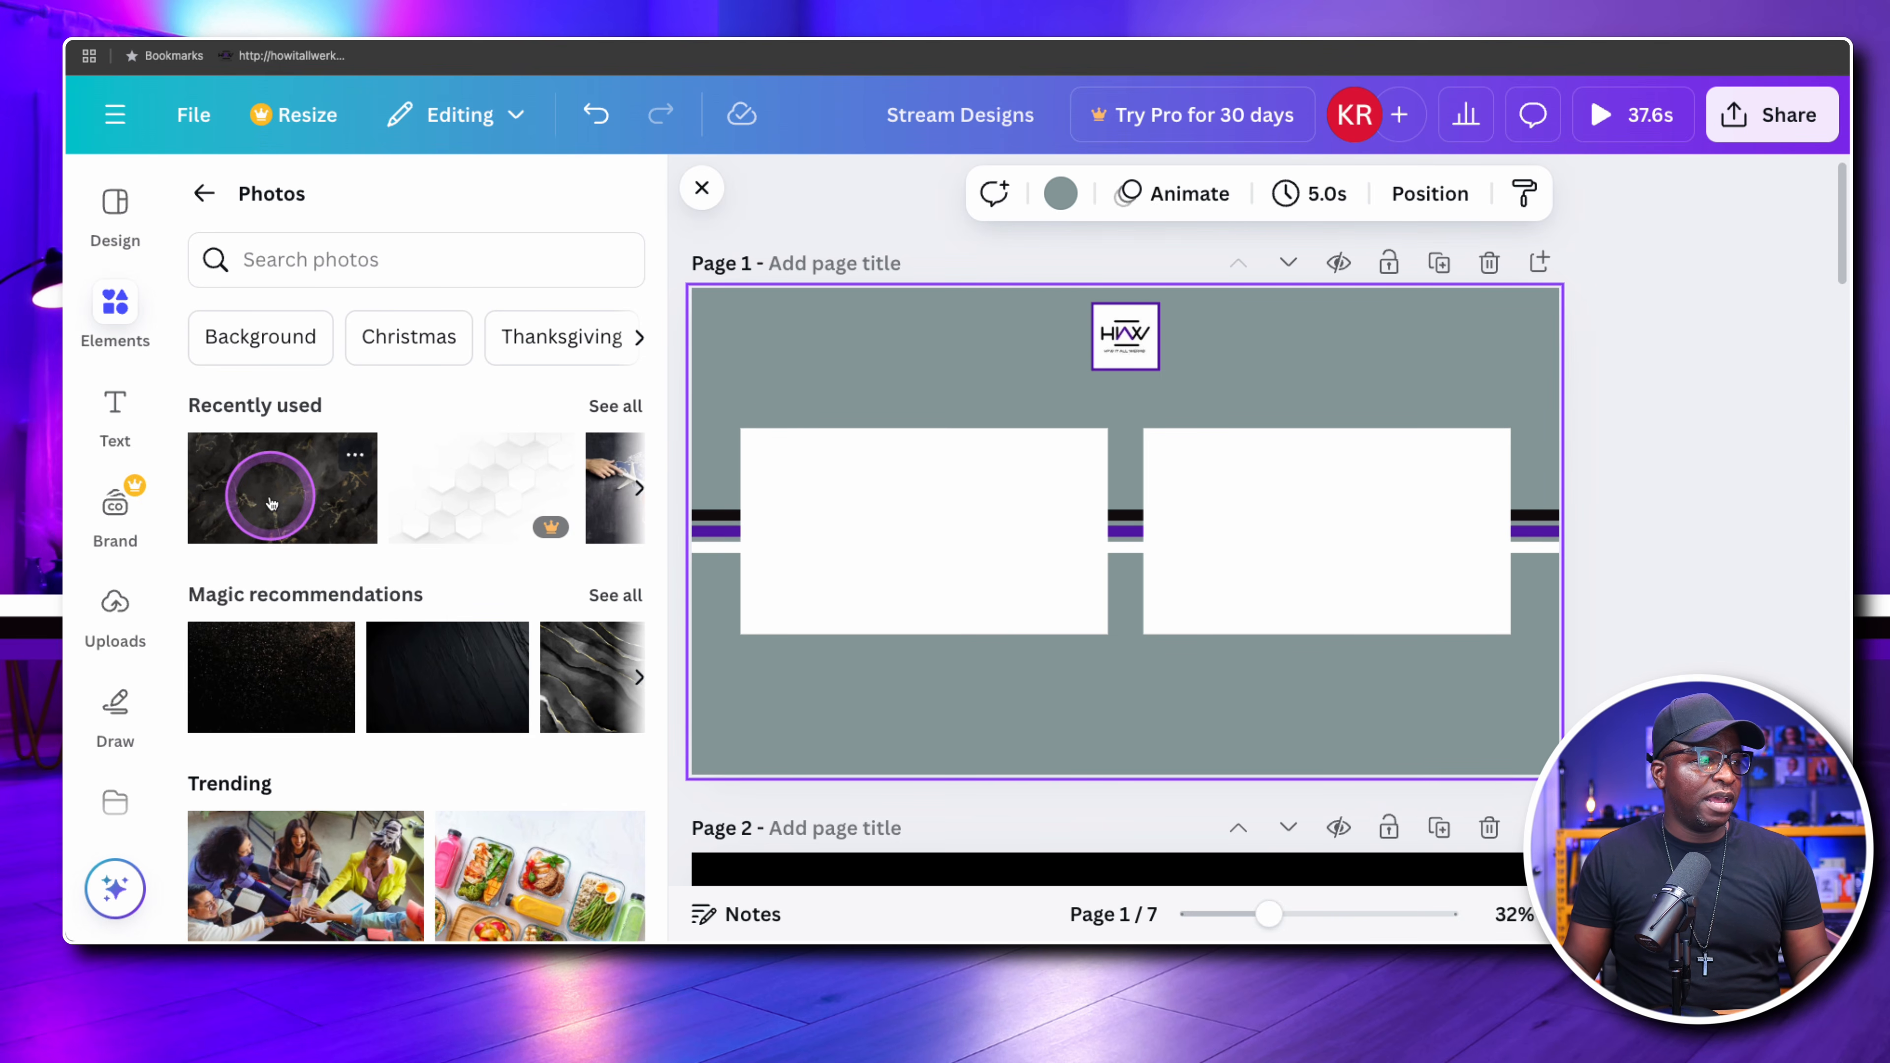
{"action": "mouse_move", "coordinate": [264, 480]}
{"action": "left_mouse_down"}
{"action": "mouse_move", "coordinate": [589, 481]}
{"action": "mouse_move", "coordinate": [245, 479]}
{"action": "mouse_move", "coordinate": [294, 482]}
{"action": "left_mouse_up"}
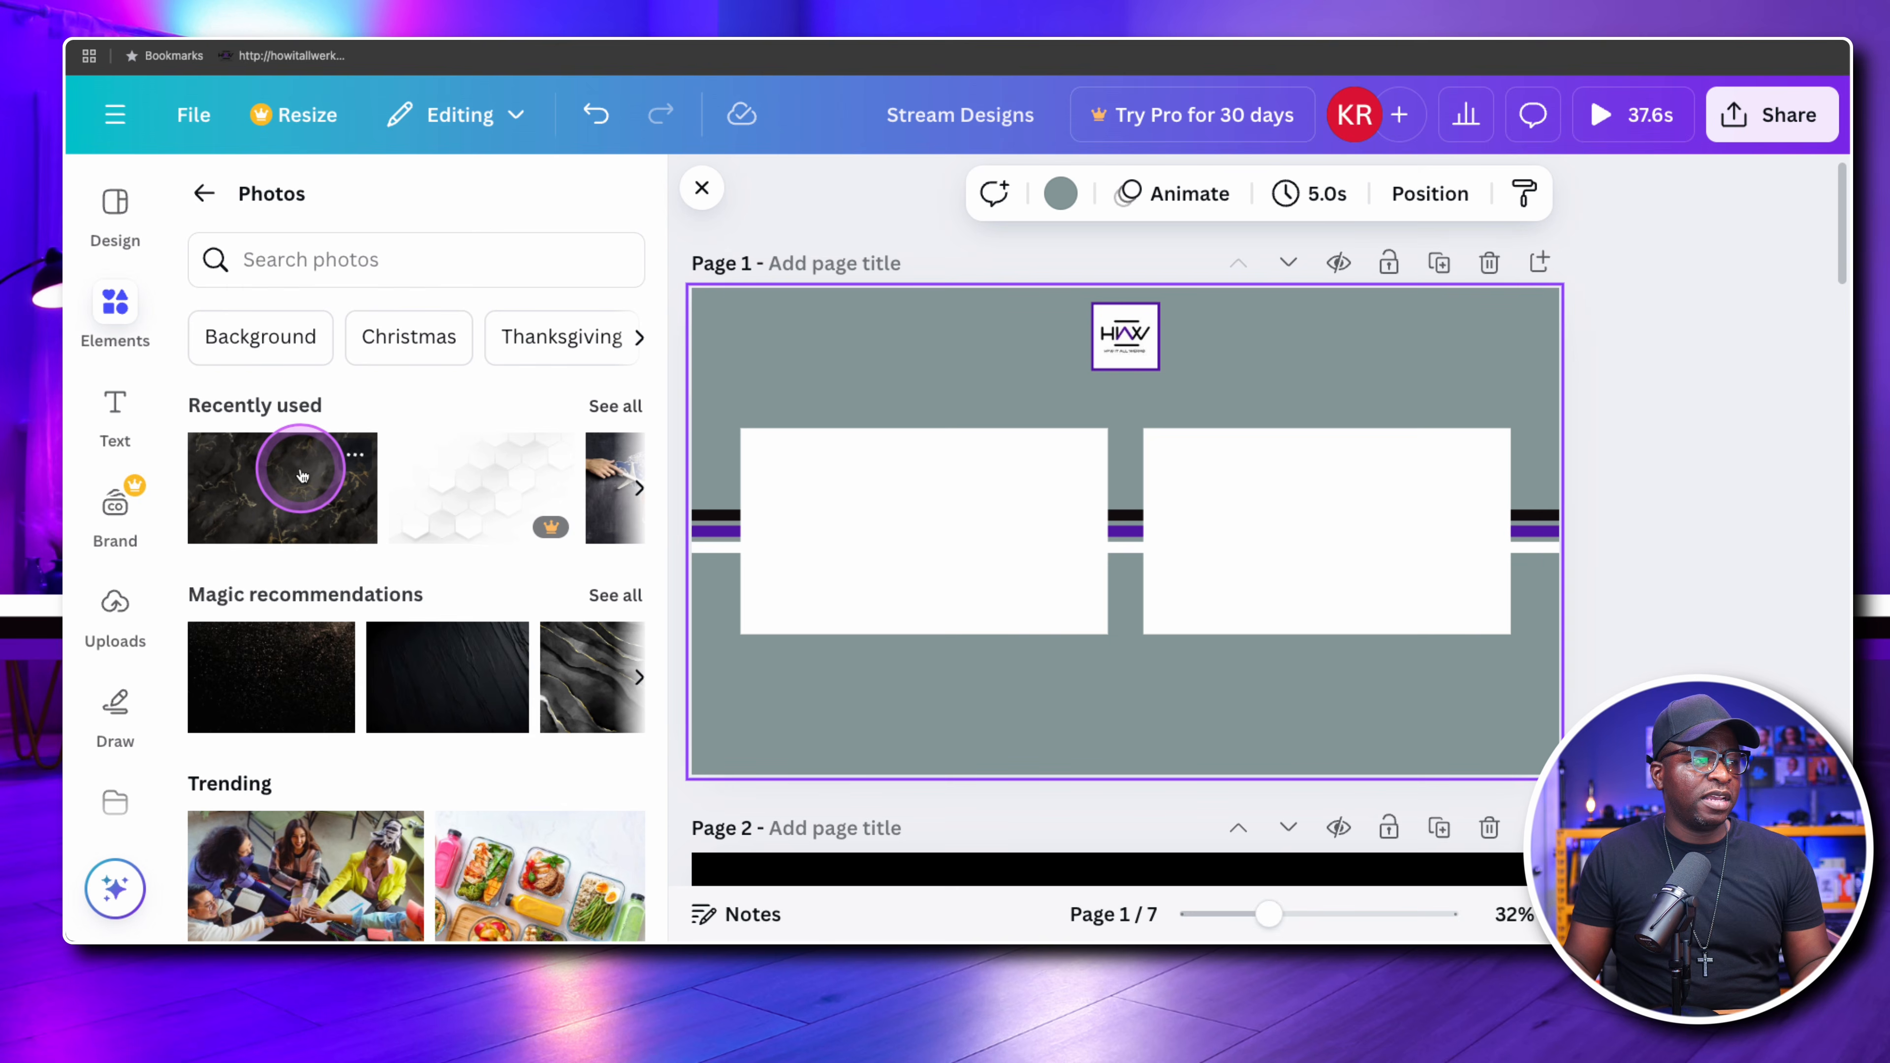
{"action": "left_click", "coordinate": [294, 484]}
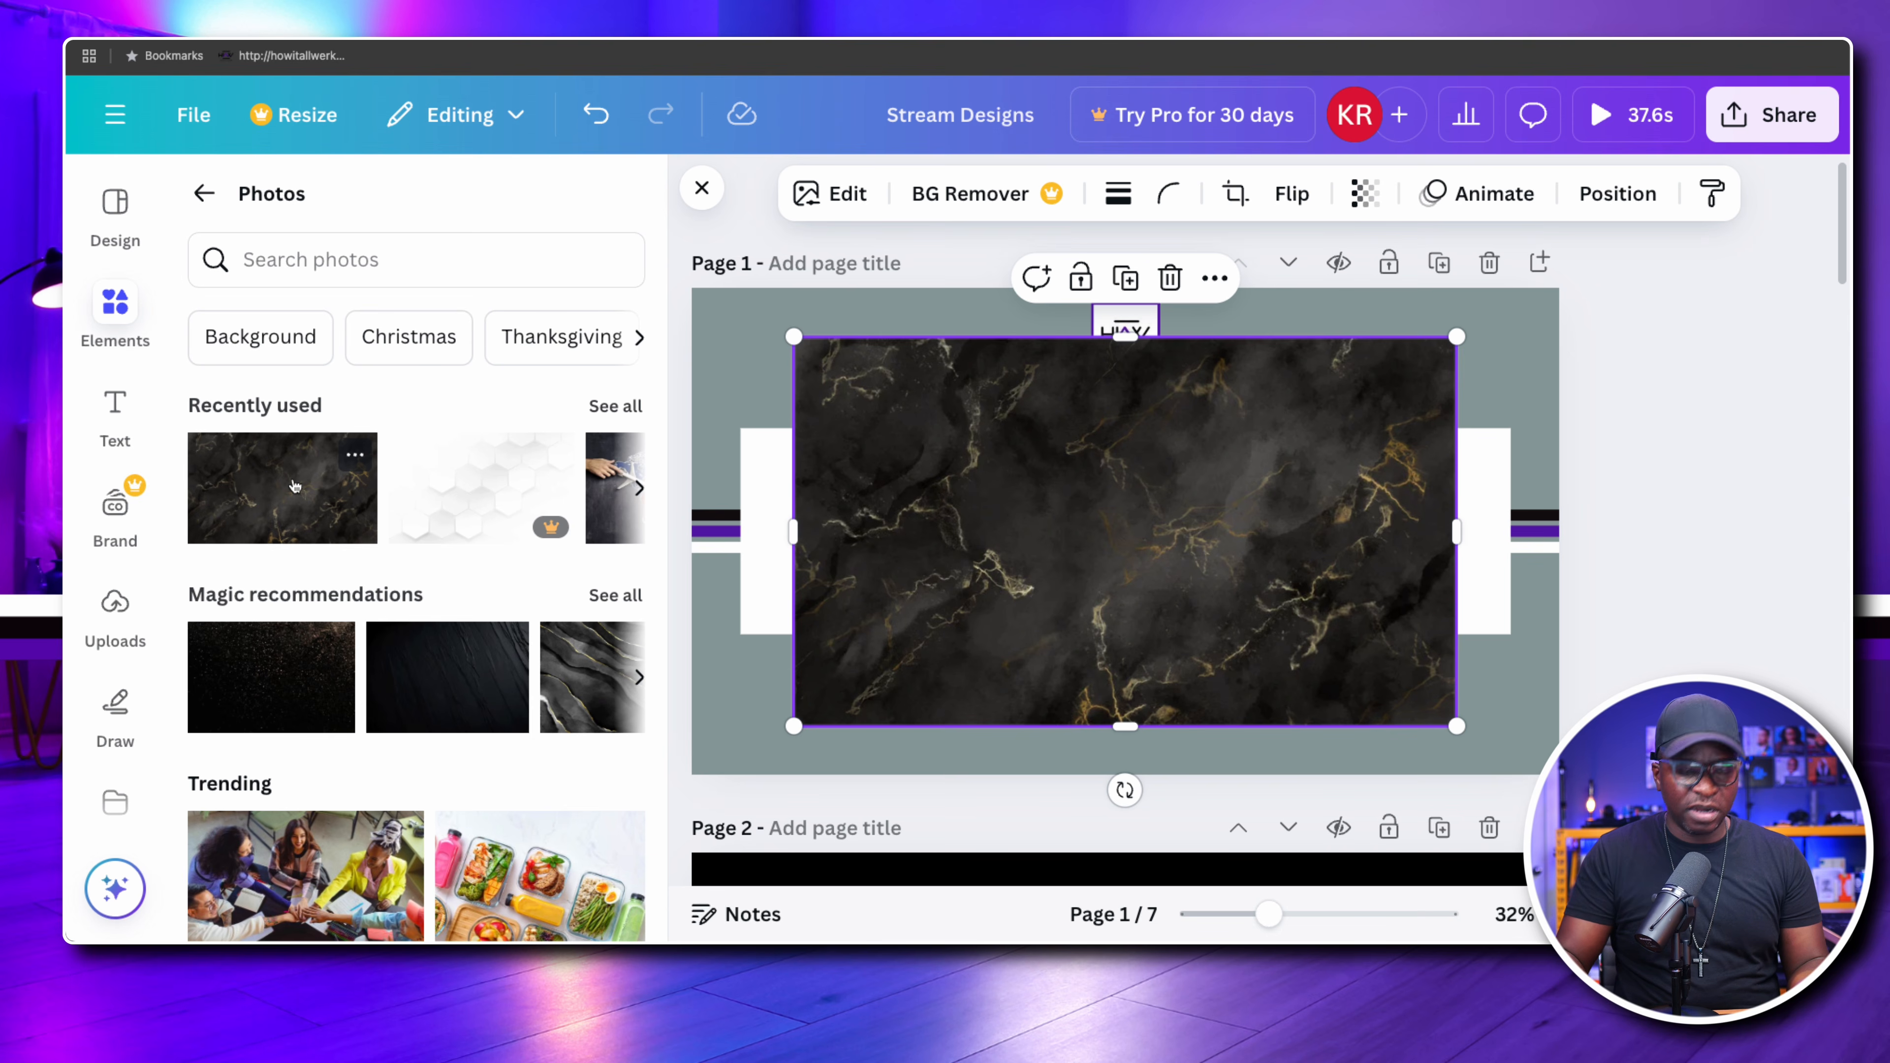
{"action": "left_click", "coordinate": [884, 497]}
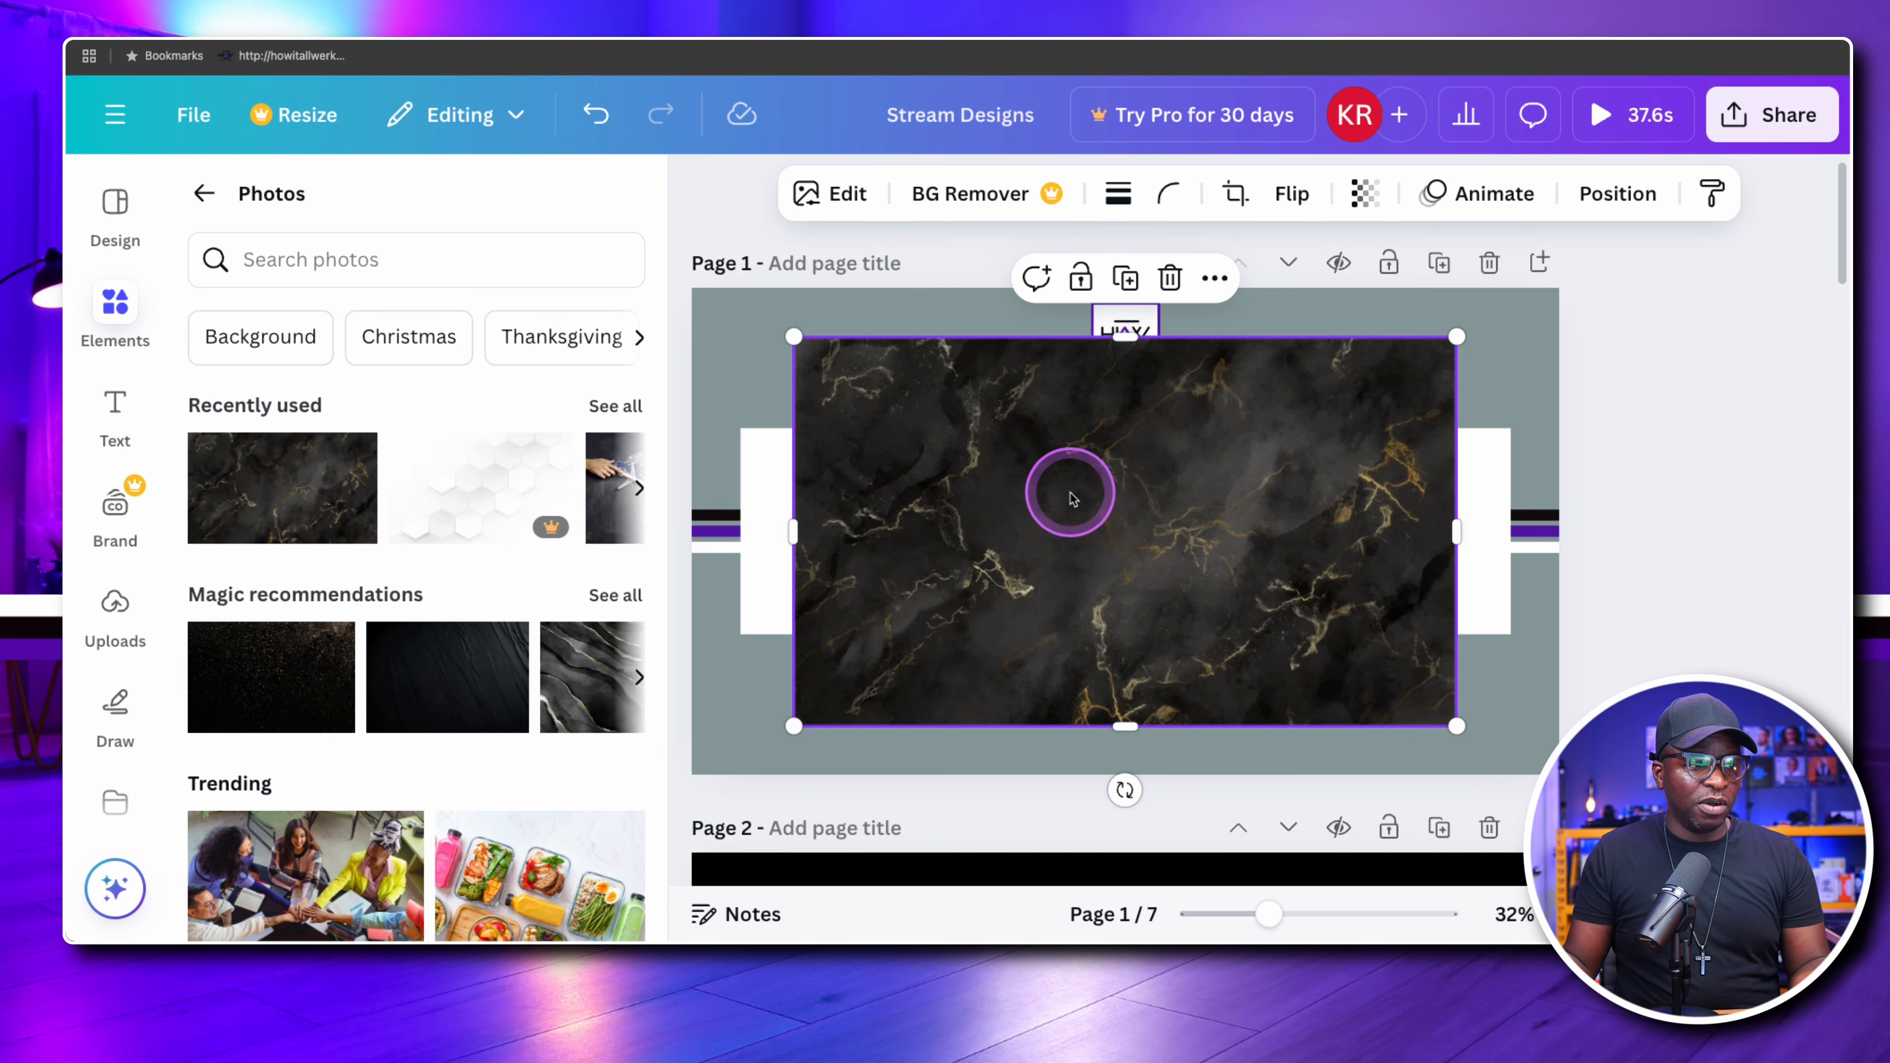
{"action": "key", "text": "Delete"}
Place the recently used black marble photo over page 1 and make it the page background
{"action": "left_click", "coordinate": [228, 495]}
{"action": "left_click_drag", "start_coordinate": [229, 495], "coordinate": [713, 389]}
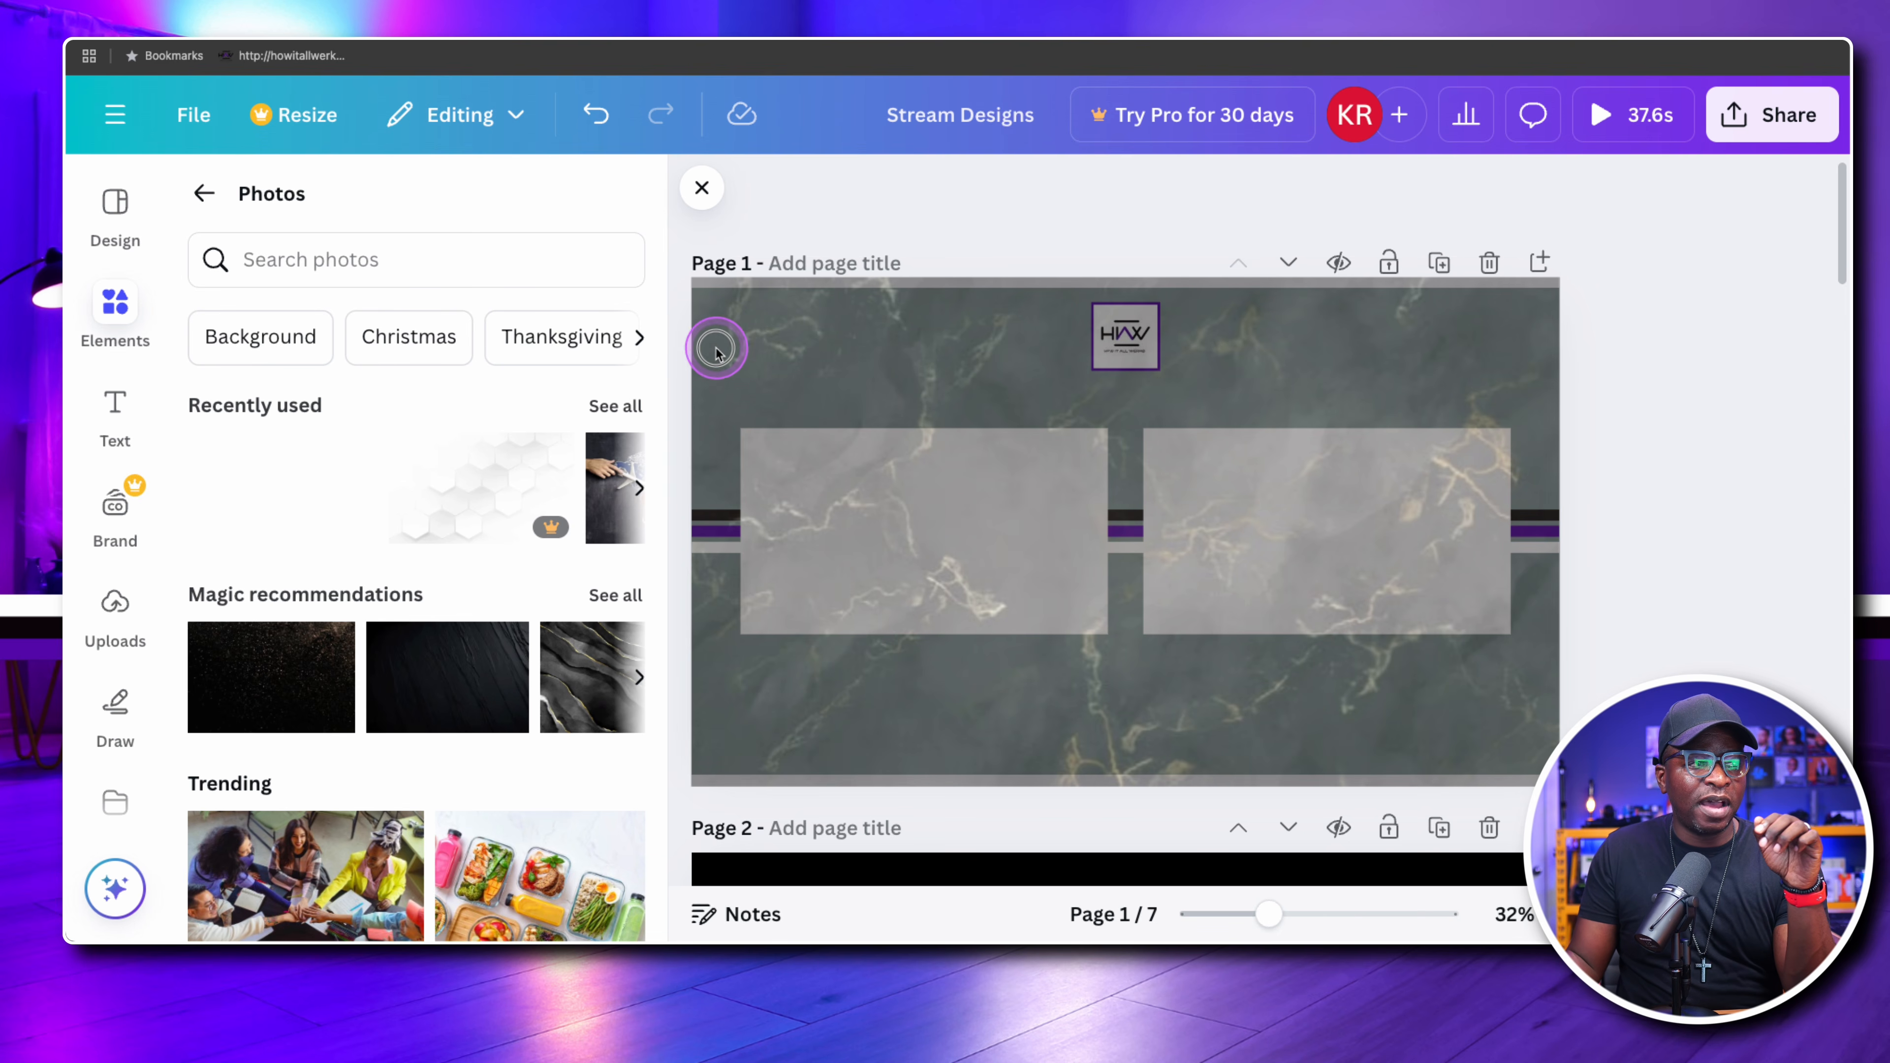
{"action": "left_click_drag", "start_coordinate": [718, 354], "coordinate": [712, 325]}
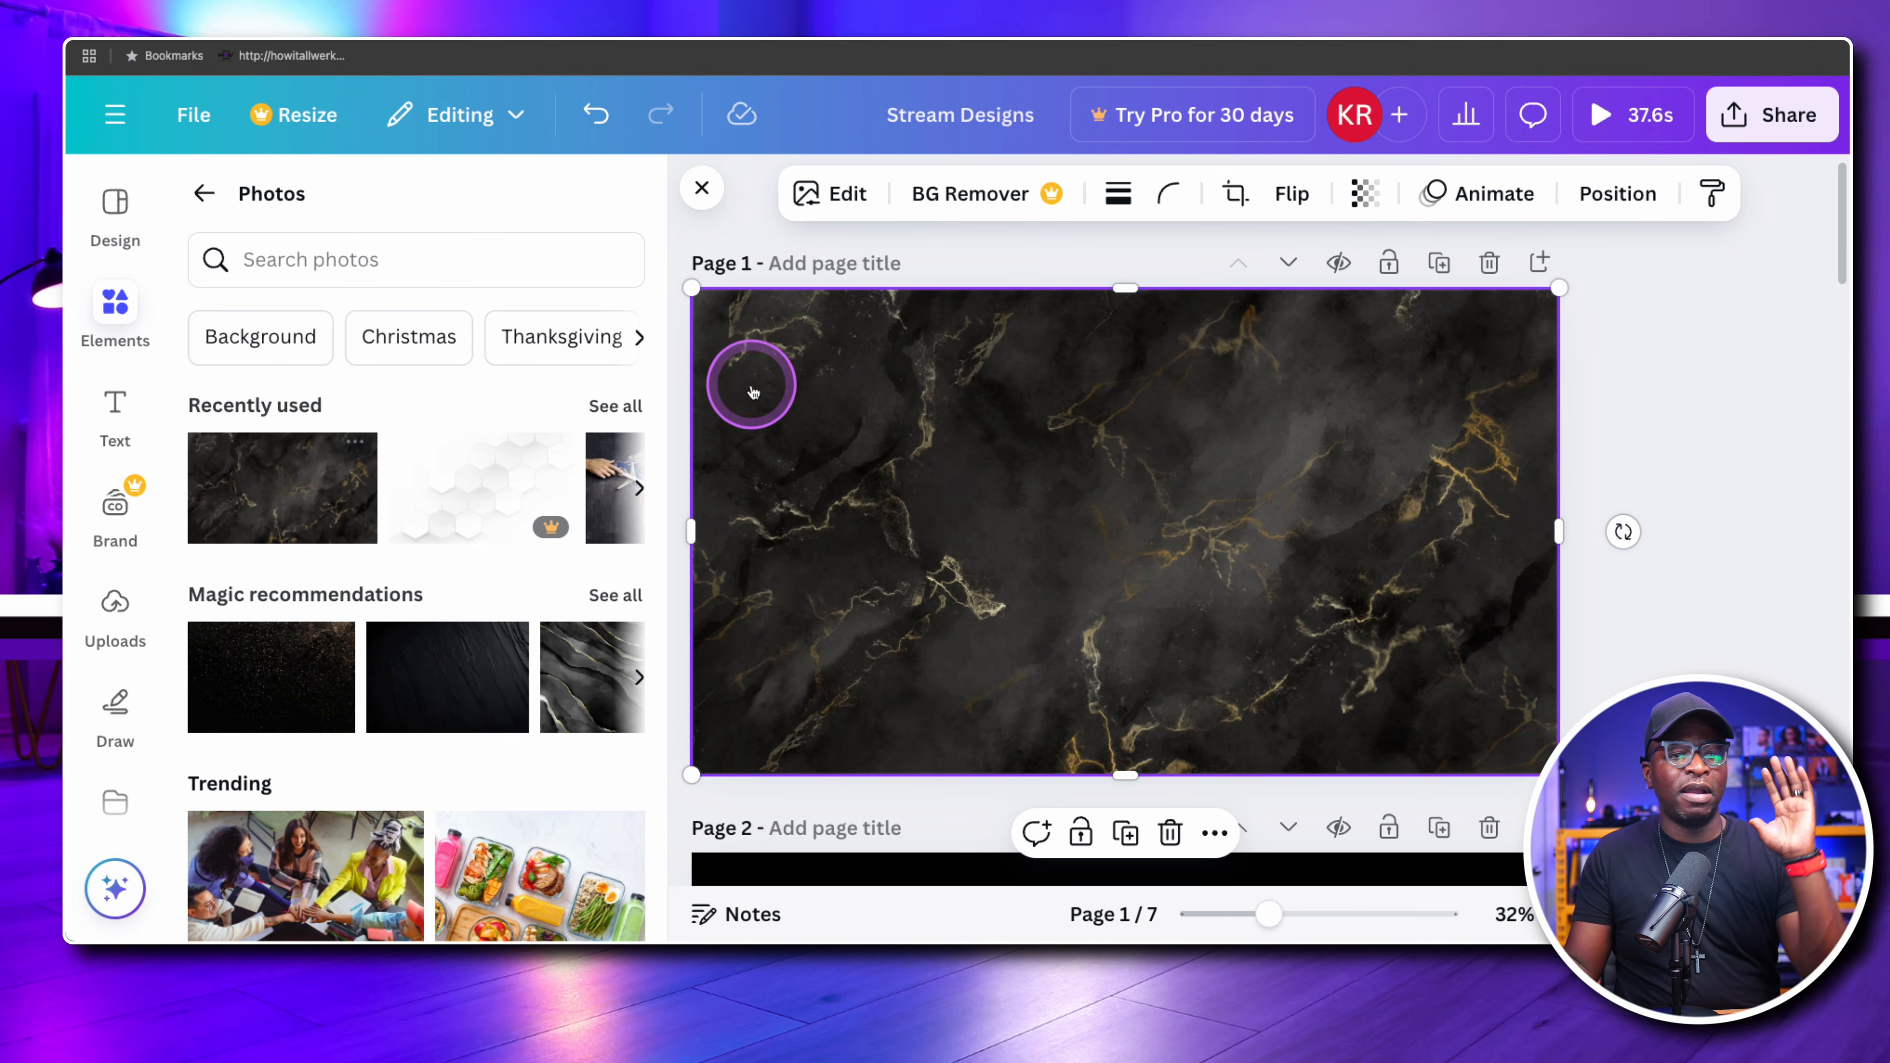
{"action": "right_click", "coordinate": [892, 454]}
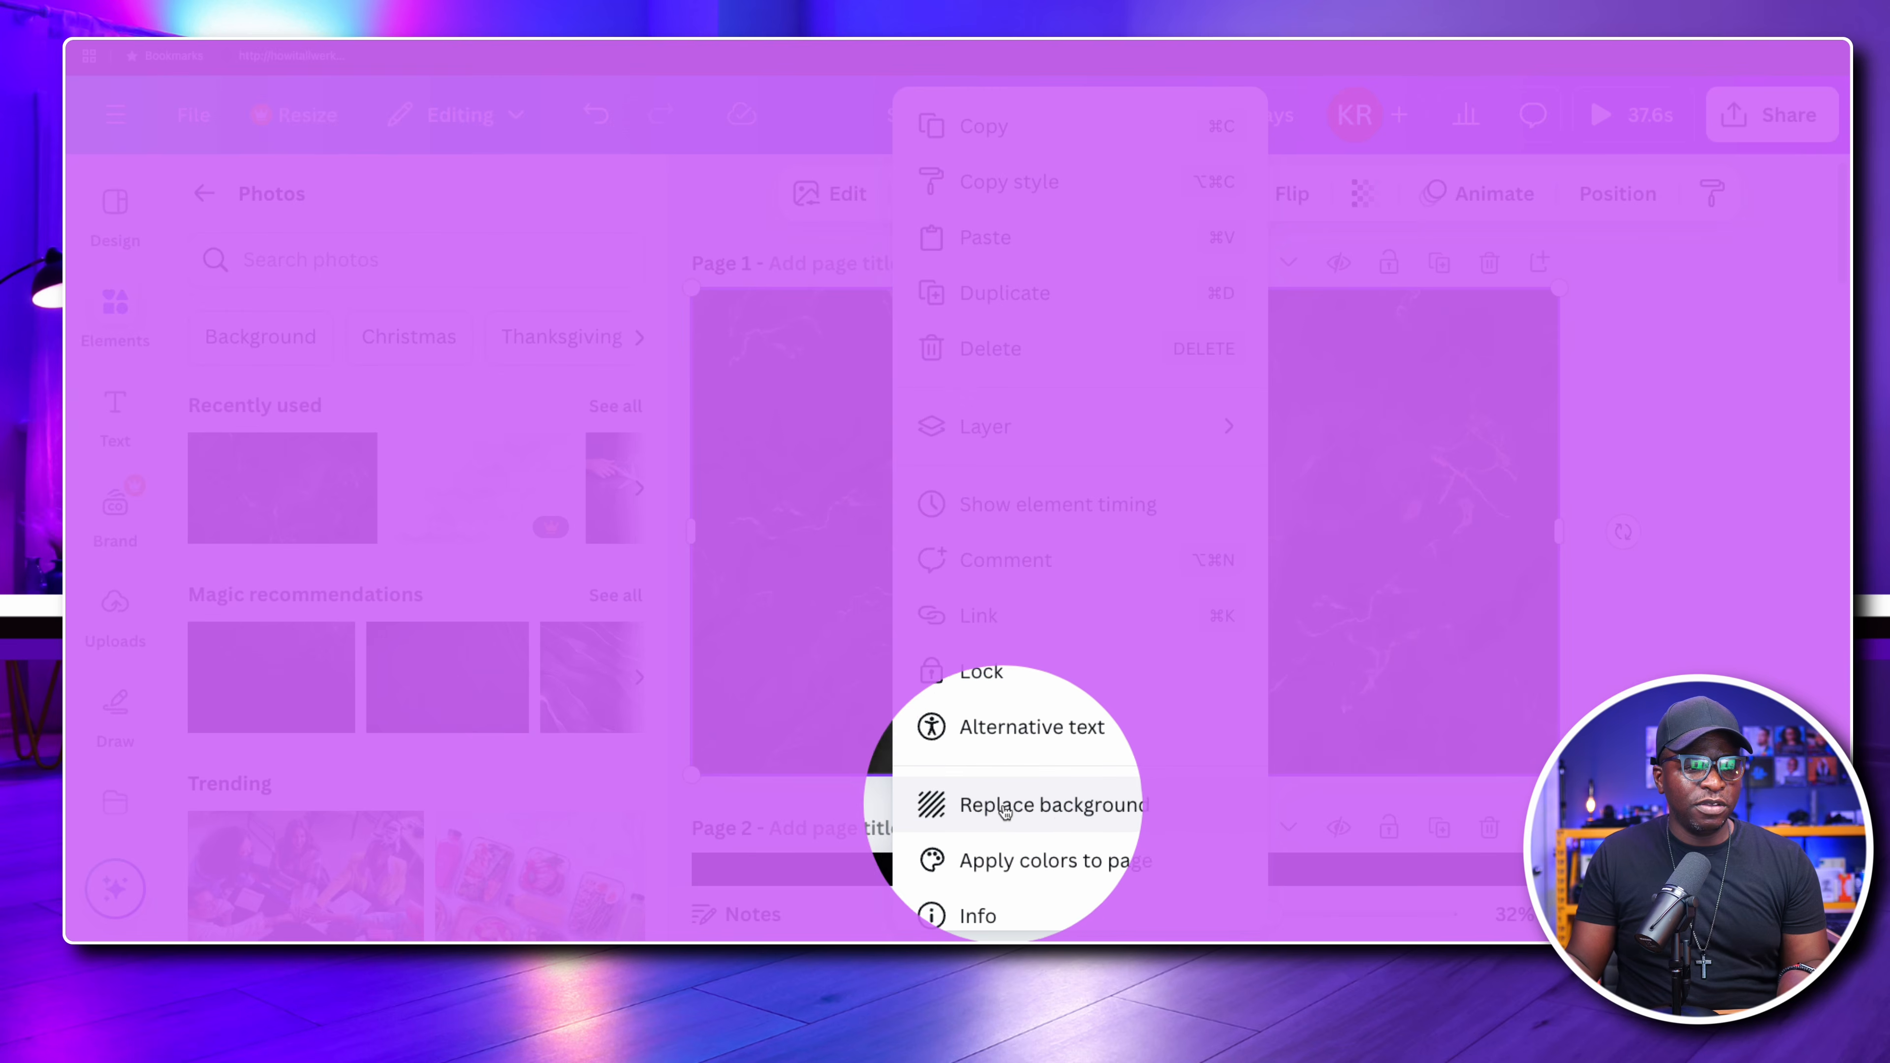
{"action": "left_click", "coordinate": [1042, 804]}
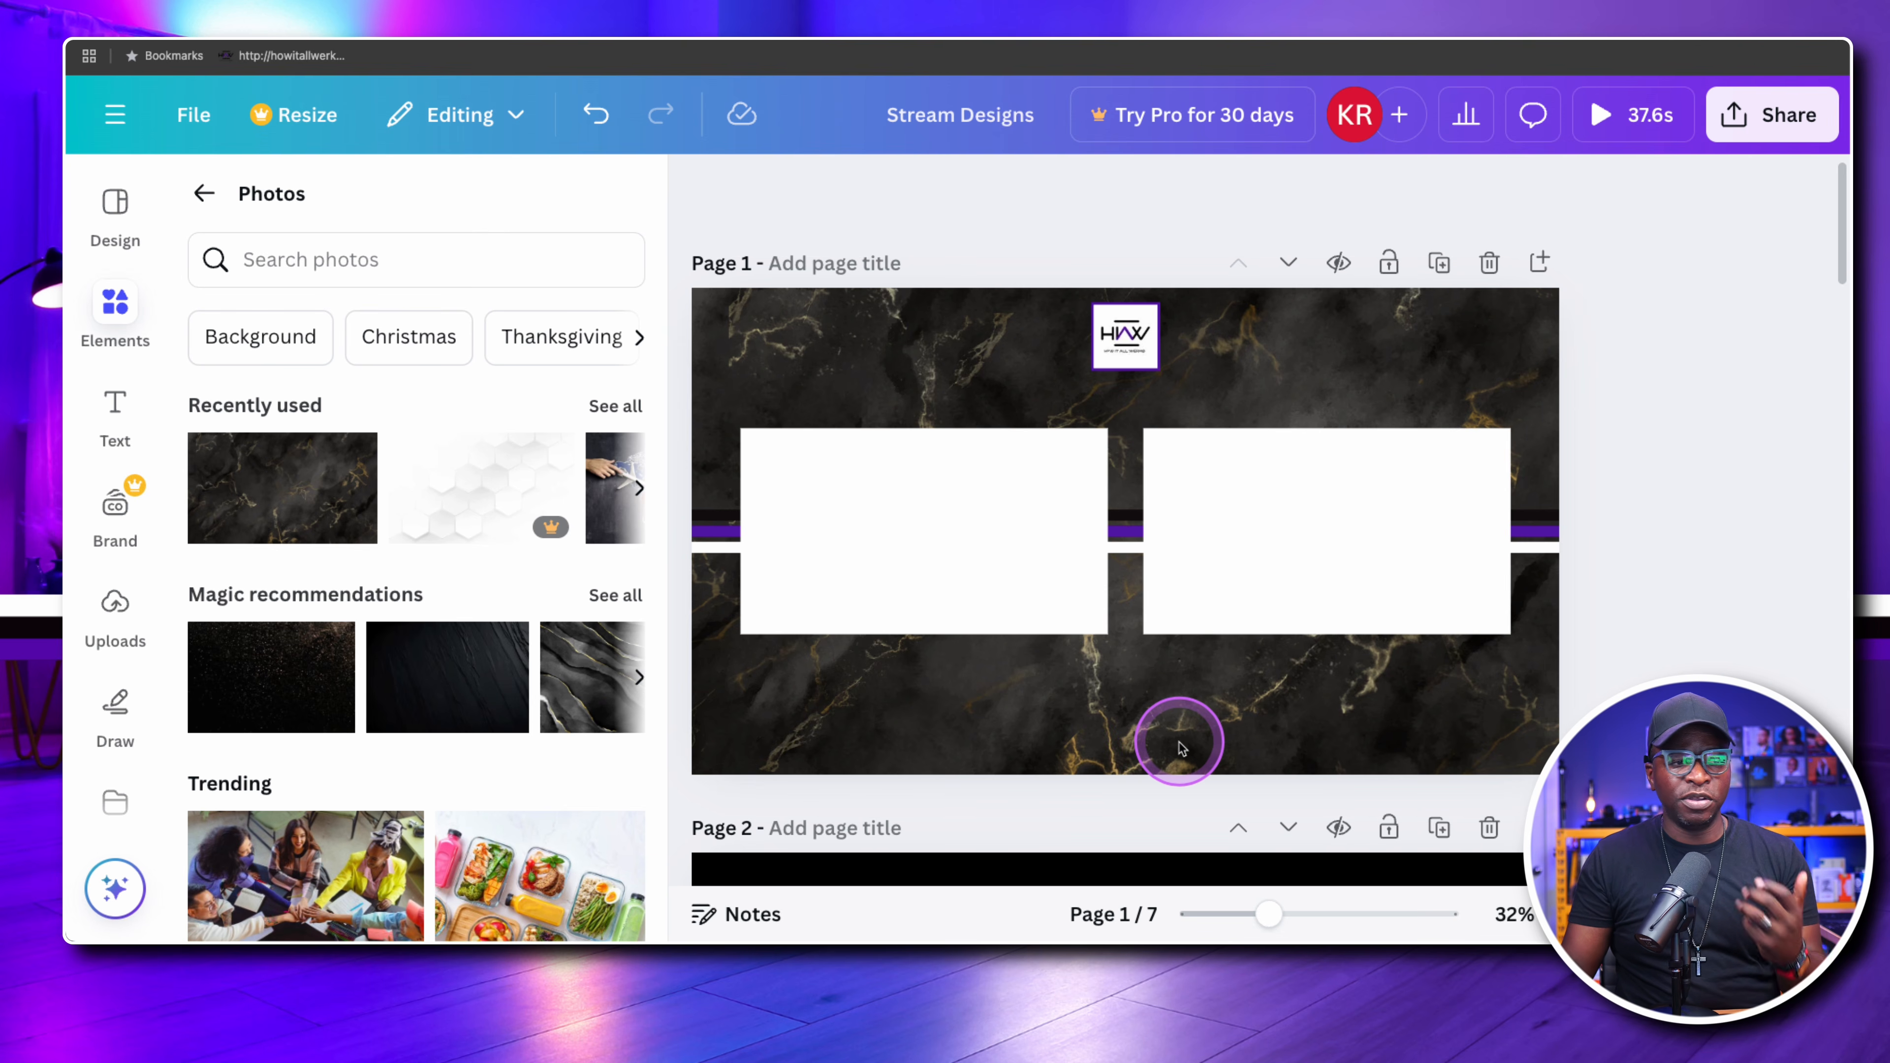
Show page 1's layer list, starting from the white rectangle on the right half of the page
{"action": "right_click", "coordinate": [1277, 713]}
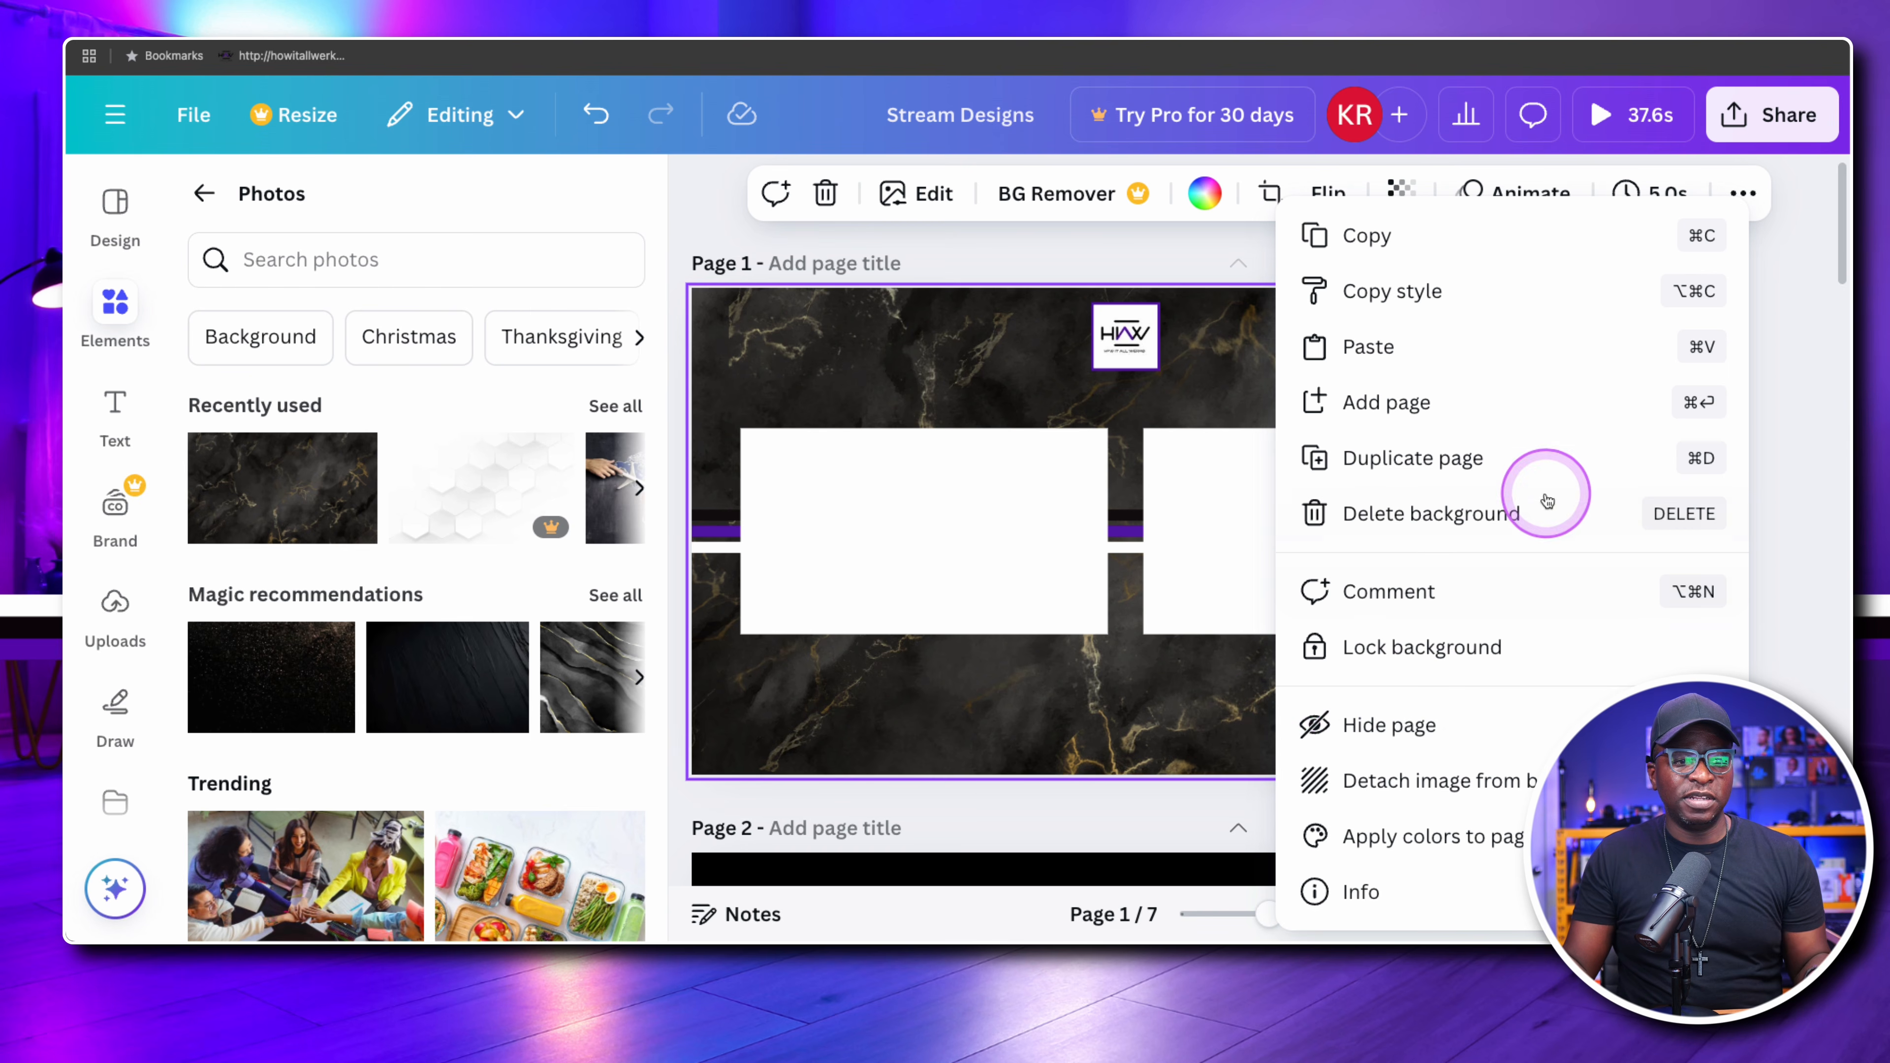
{"action": "left_click", "coordinate": [1199, 489]}
{"action": "left_click", "coordinate": [1240, 494]}
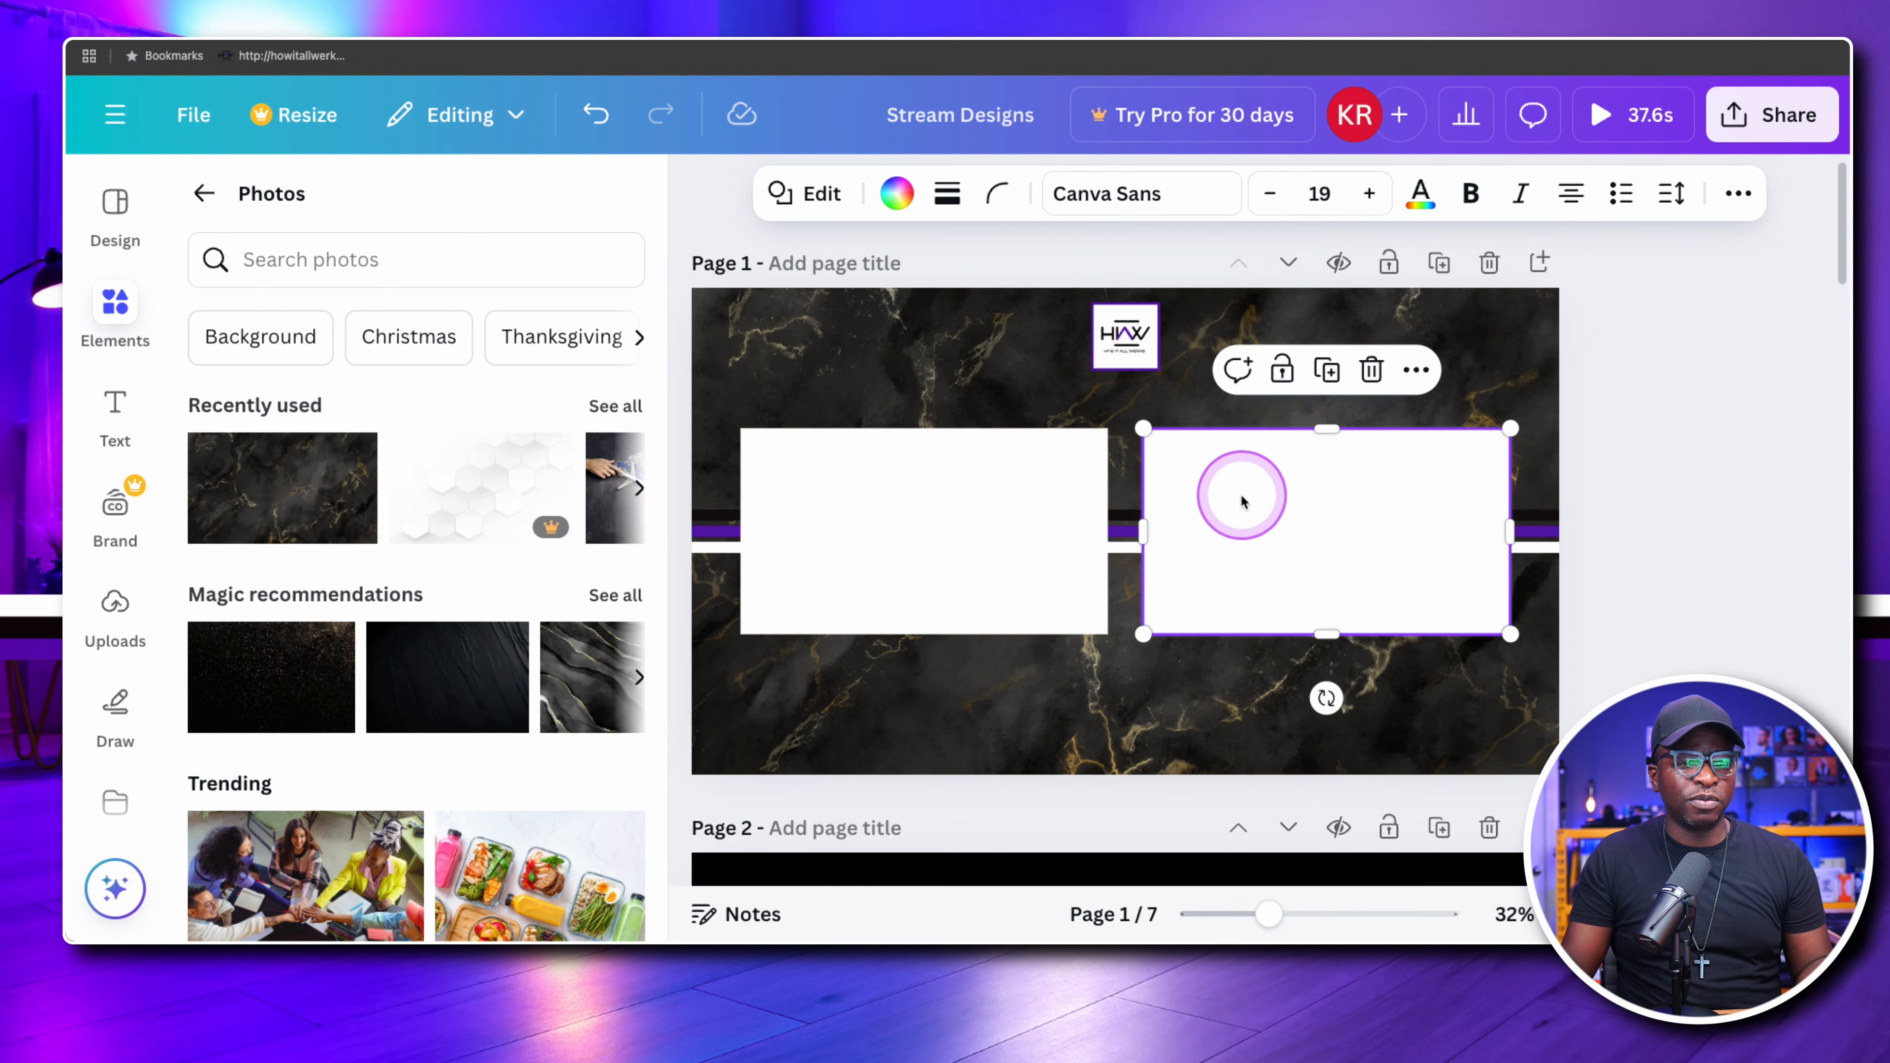
{"action": "right_click", "coordinate": [1280, 469]}
{"action": "mouse_move", "coordinate": [1376, 484]}
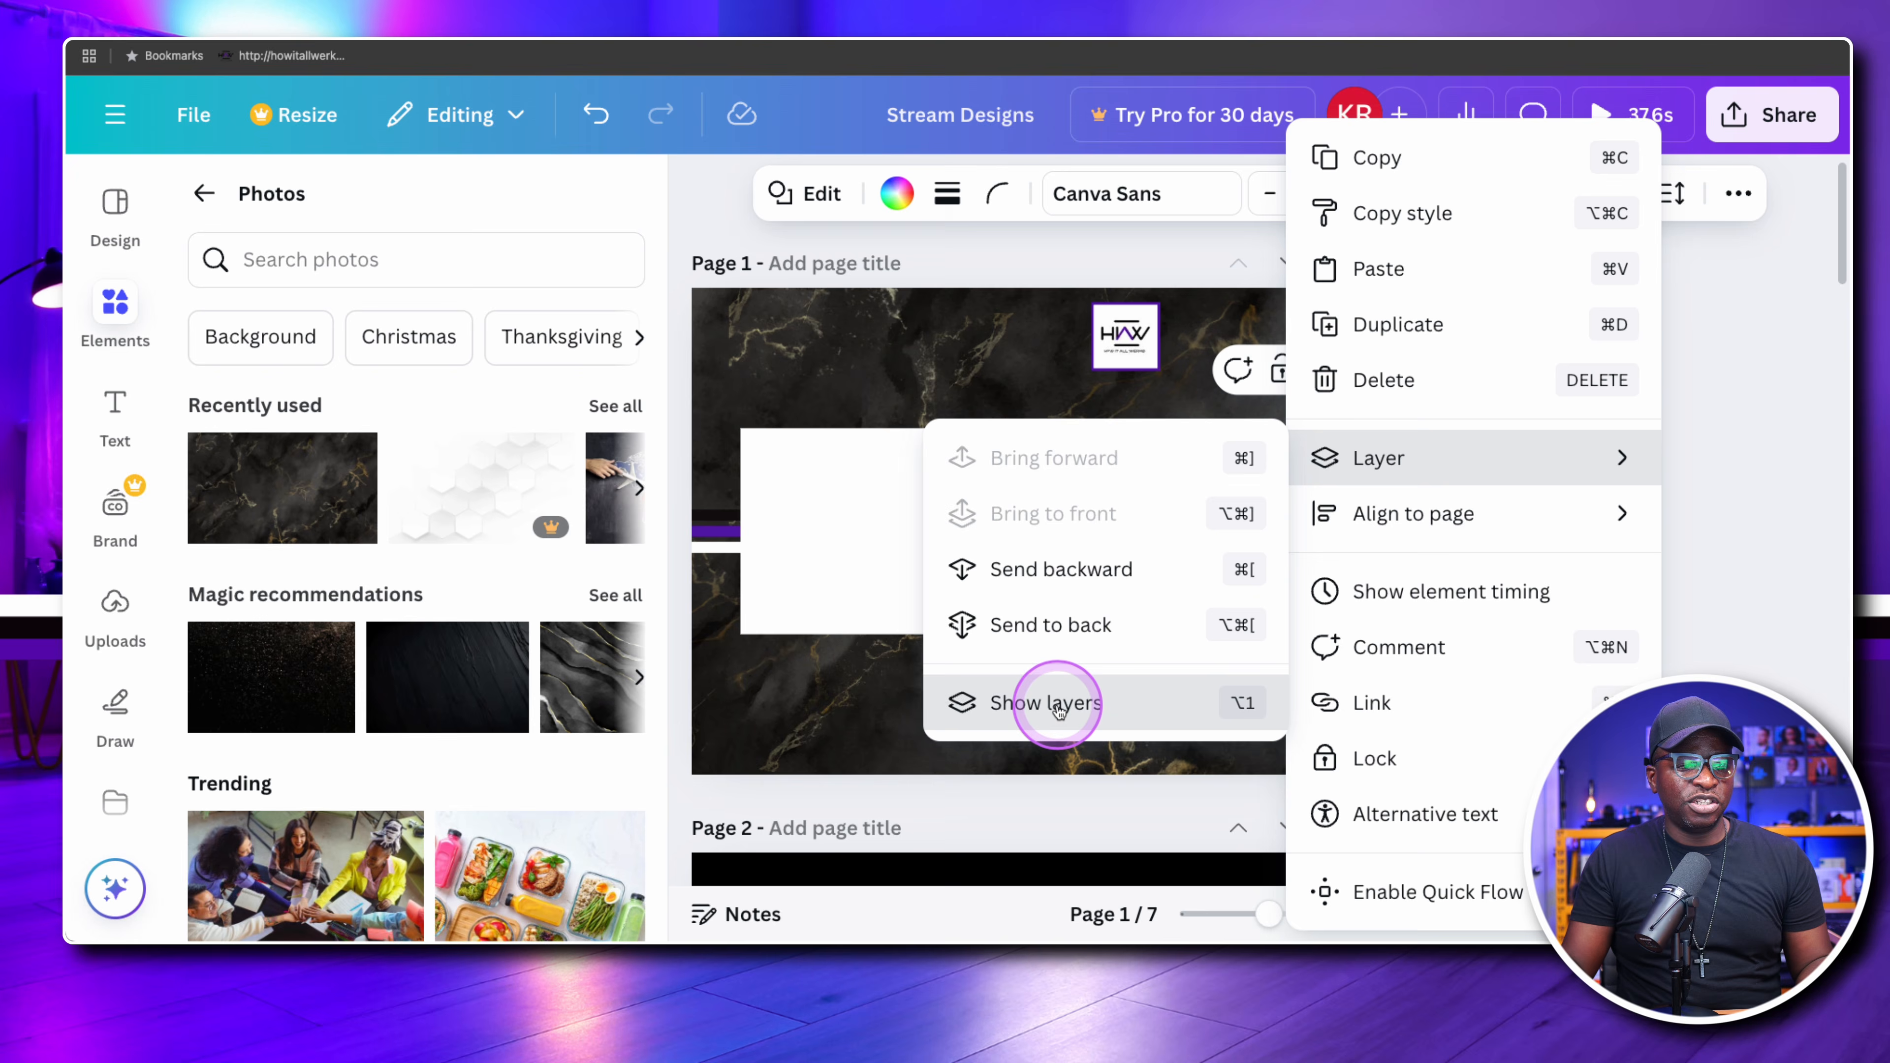
{"action": "left_click", "coordinate": [1054, 702]}
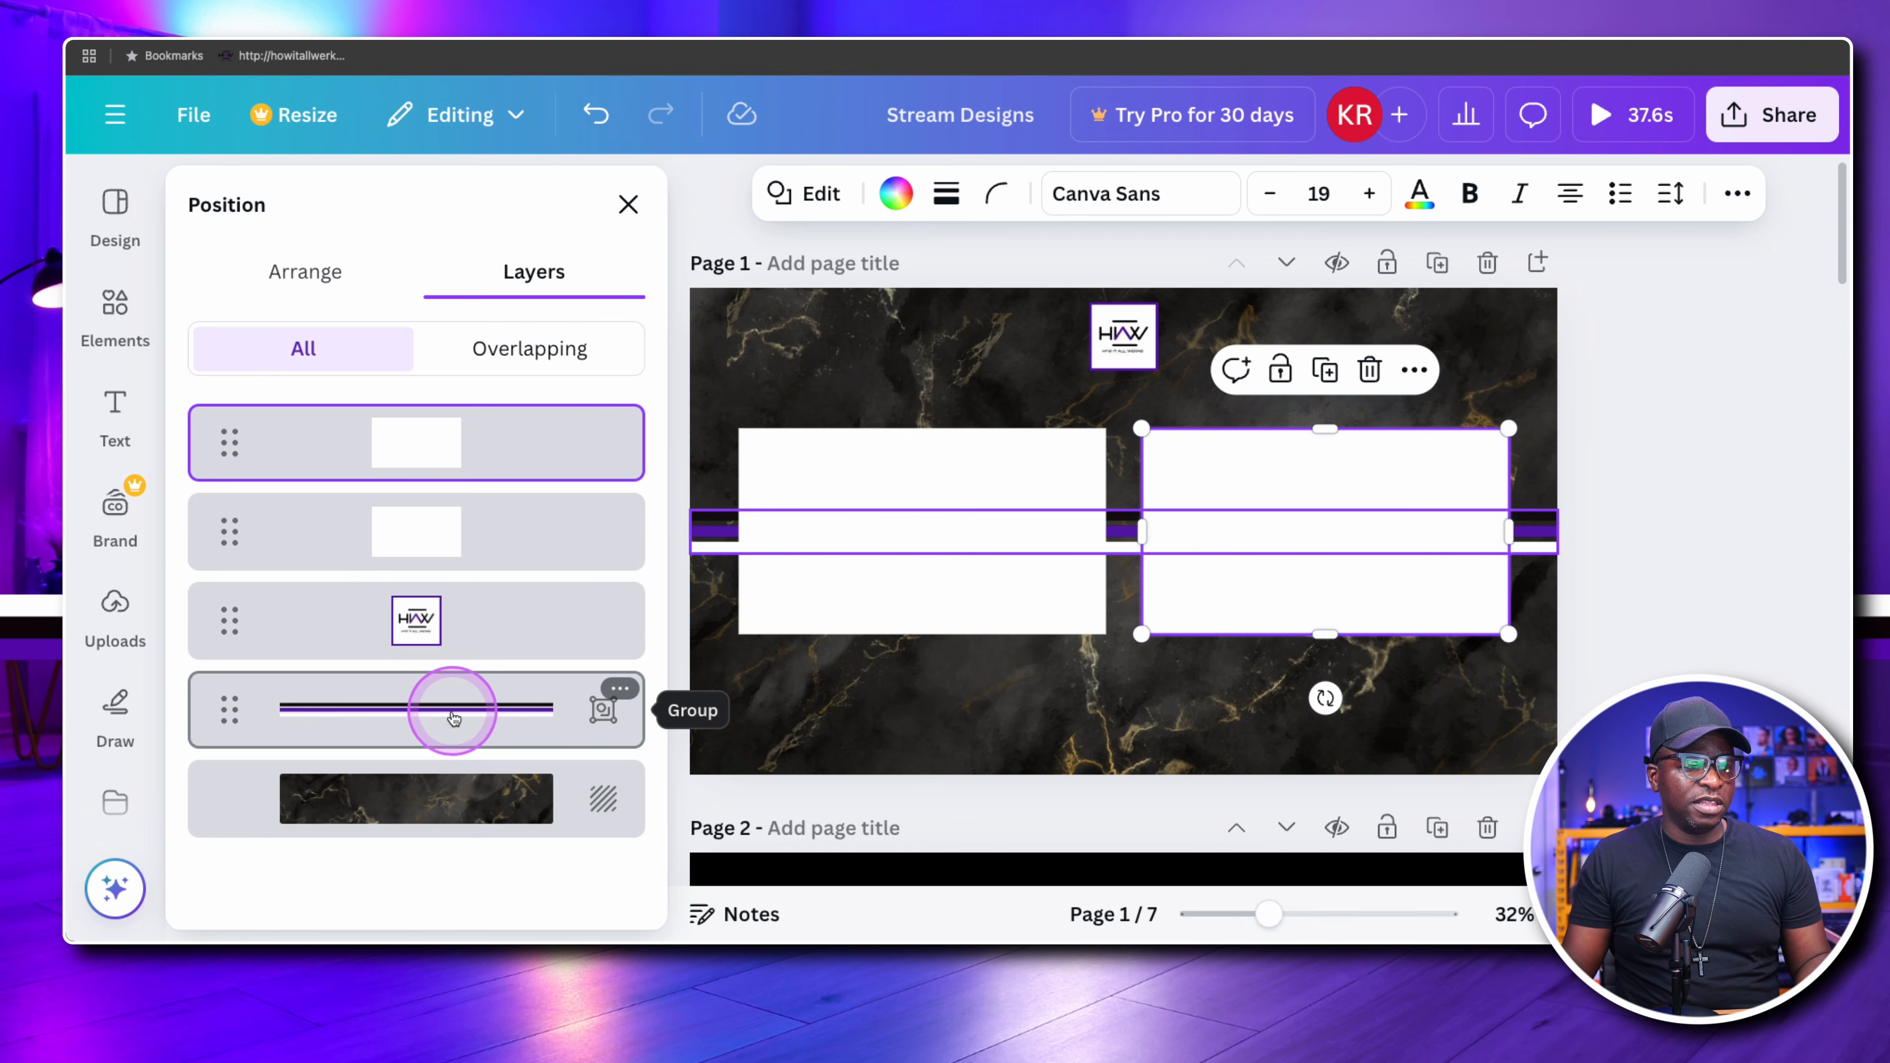
{"action": "left_click", "coordinate": [1071, 711]}
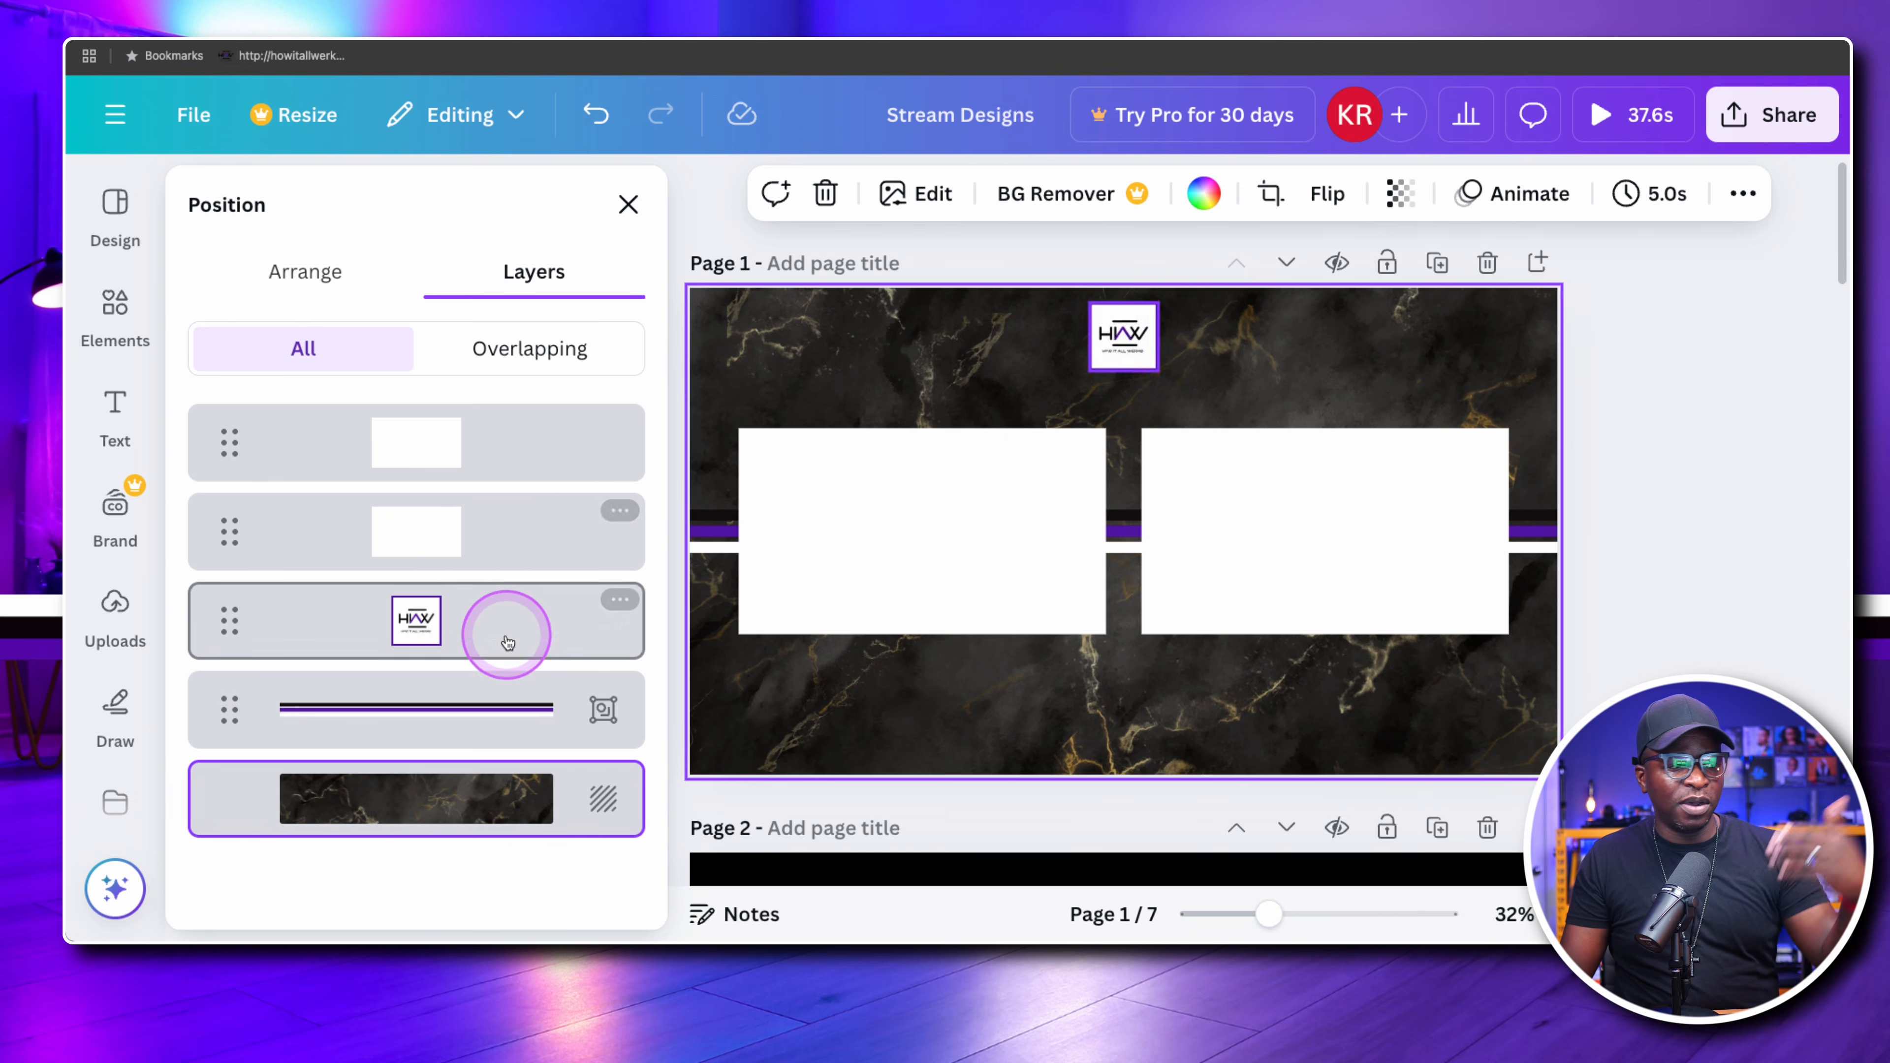
Move the divider-line group to the top of page 1's layer order, then back directly beneath both white rectangles, and leave the layer list
{"action": "left_click_drag", "start_coordinate": [516, 735], "coordinate": [512, 441]}
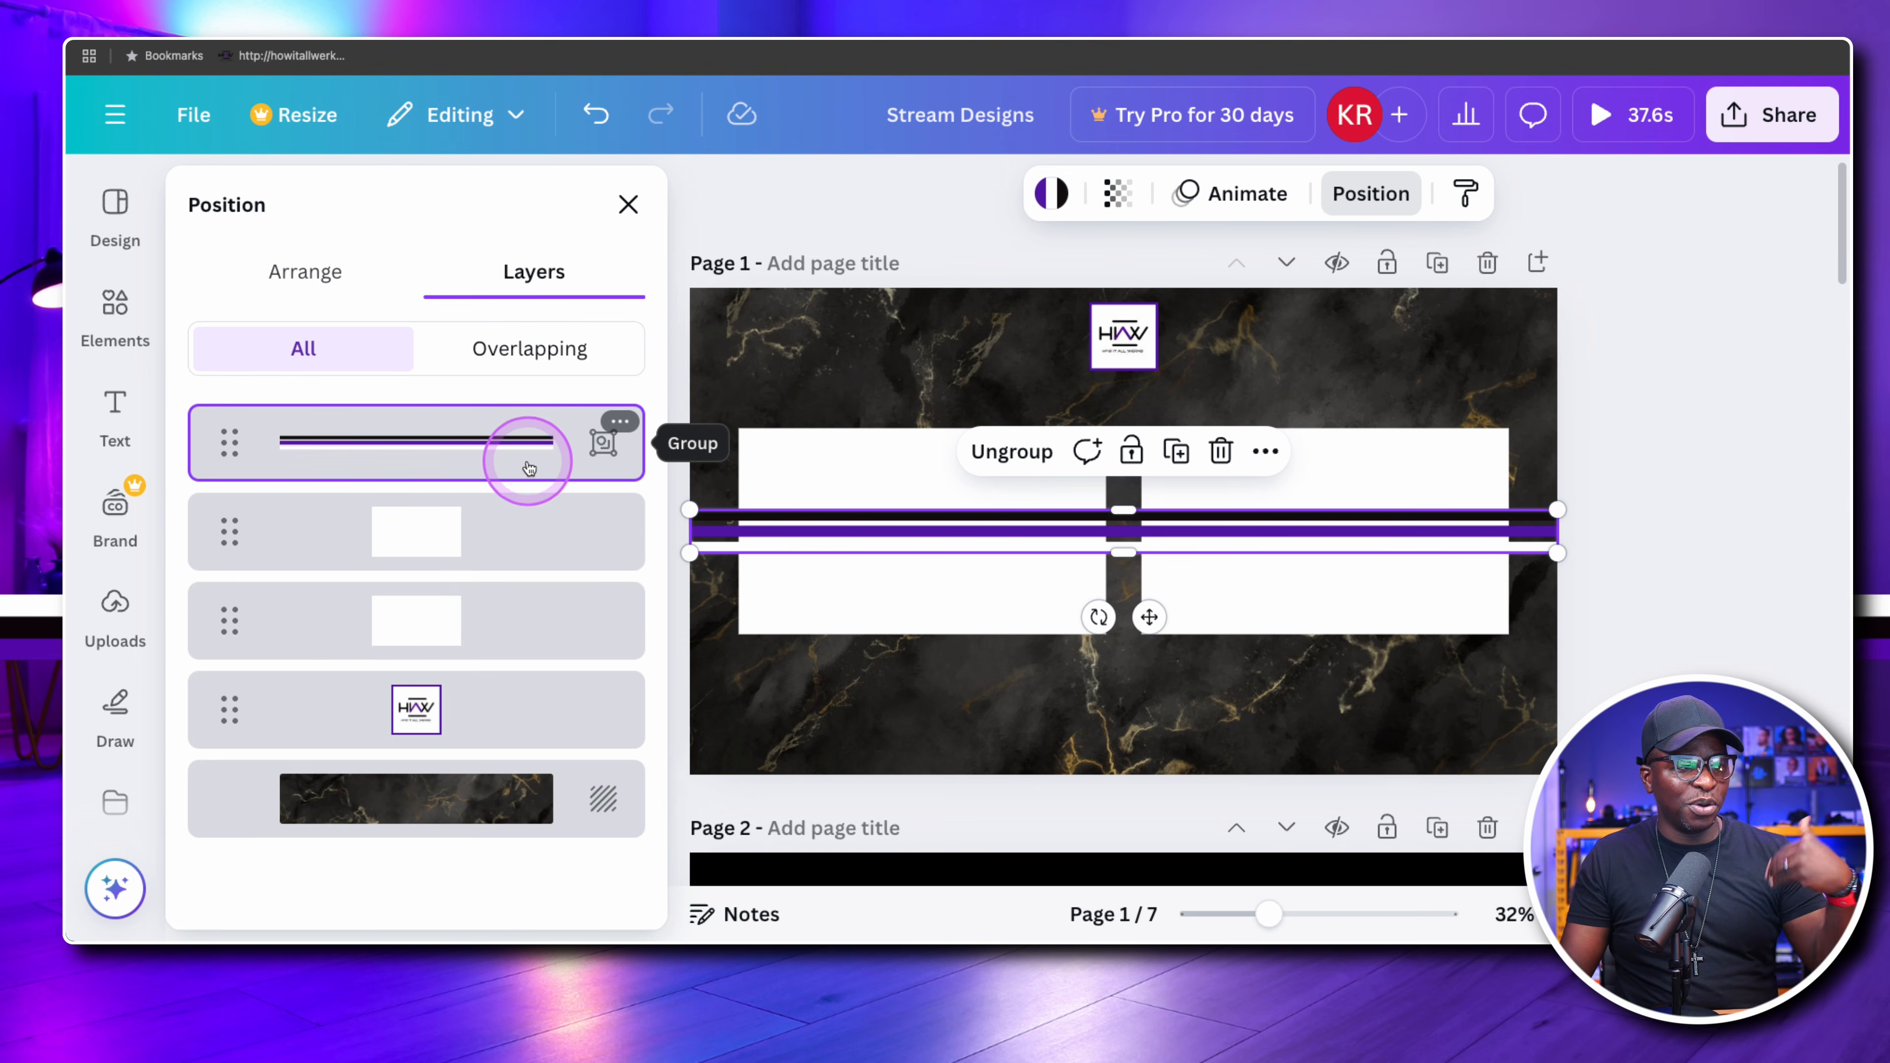
{"action": "left_click_drag", "start_coordinate": [527, 469], "coordinate": [503, 649]}
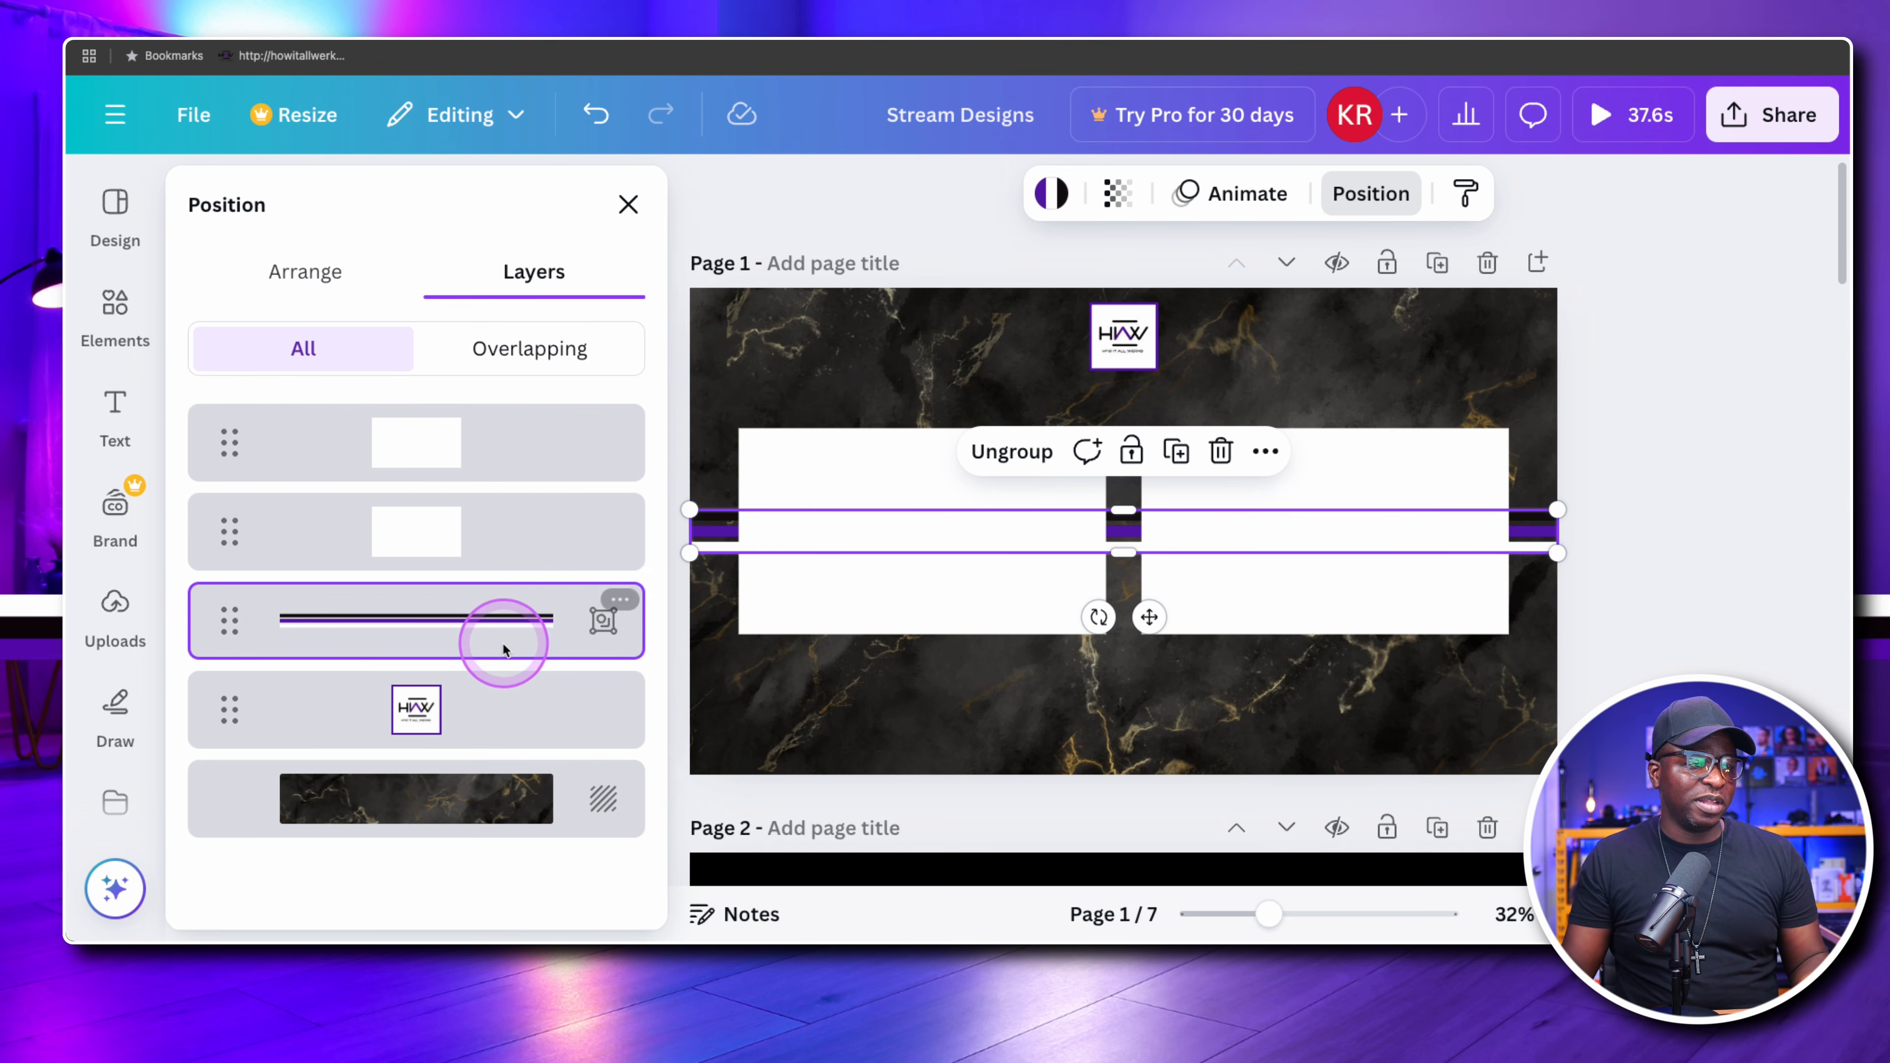
{"action": "left_click", "coordinate": [999, 727]}
{"action": "left_click", "coordinate": [627, 204]}
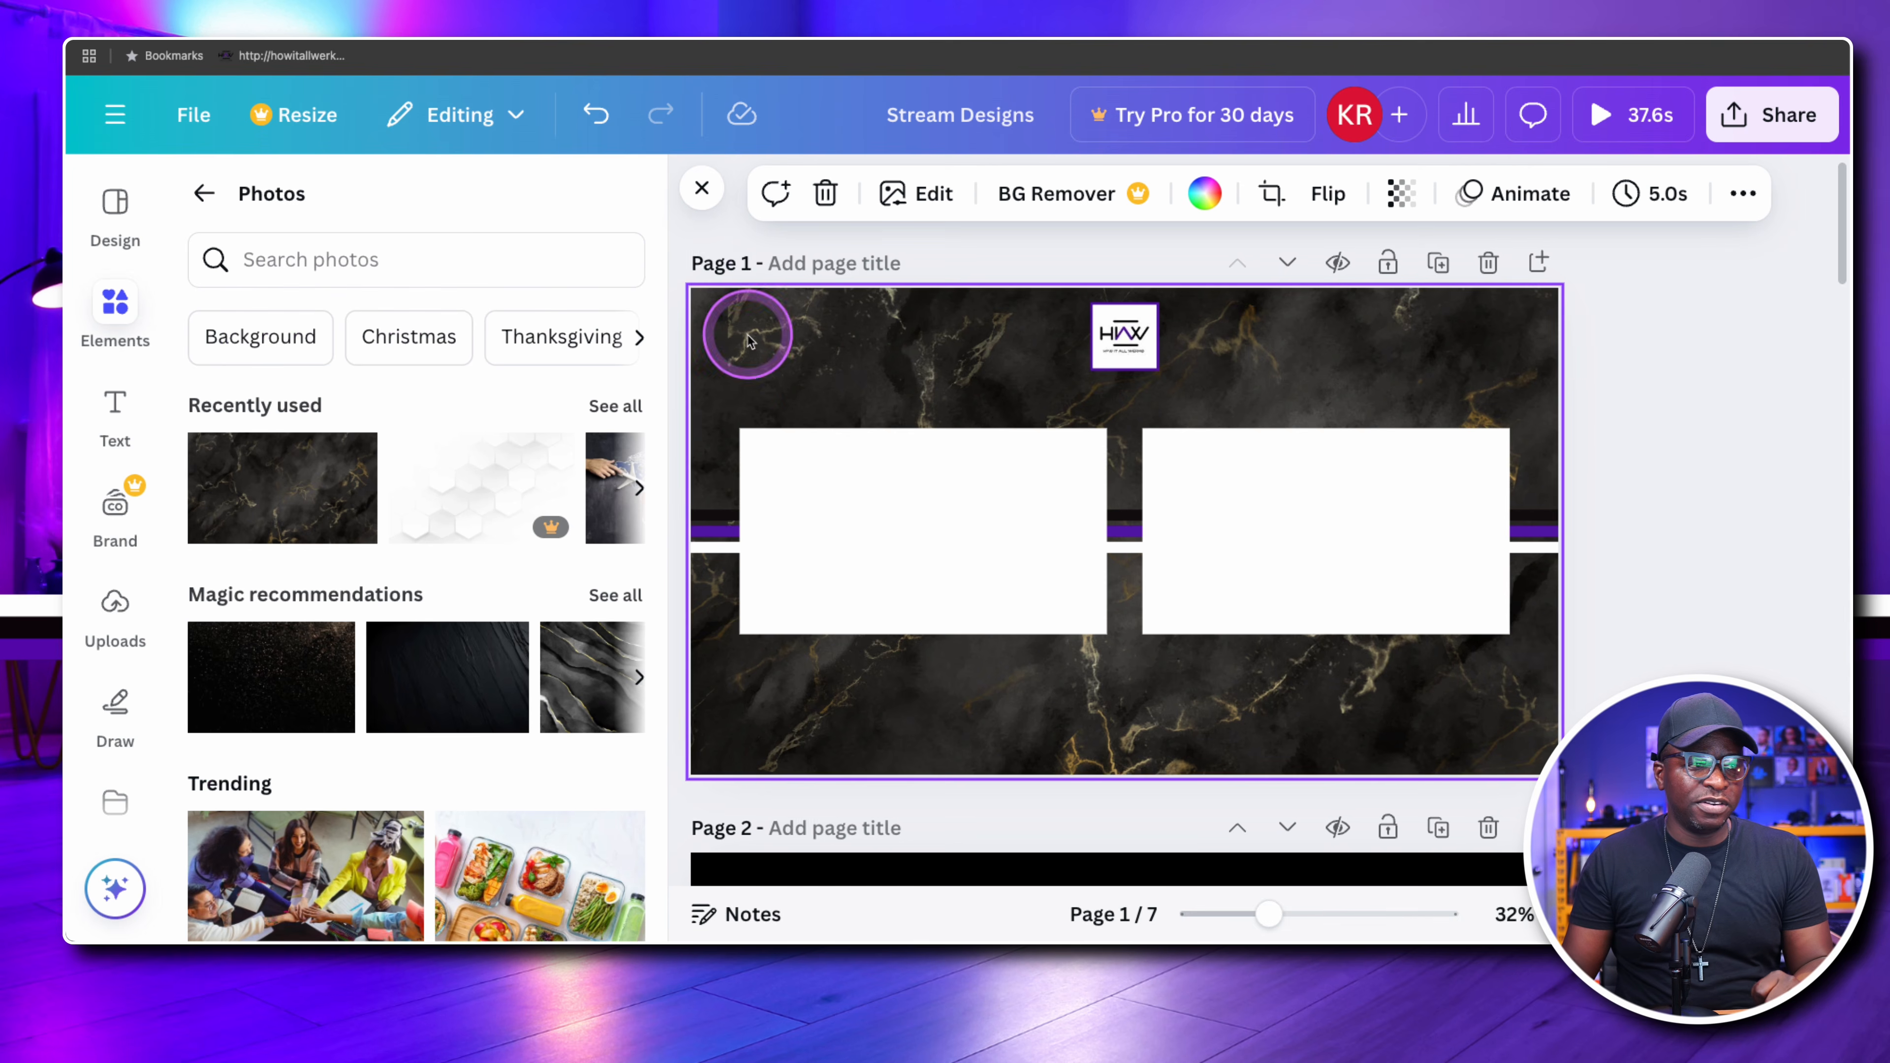
Replace page 1's background with the recently used white hexagon photo
{"action": "left_click", "coordinate": [966, 549]}
{"action": "left_click_drag", "start_coordinate": [476, 454], "coordinate": [737, 328]}
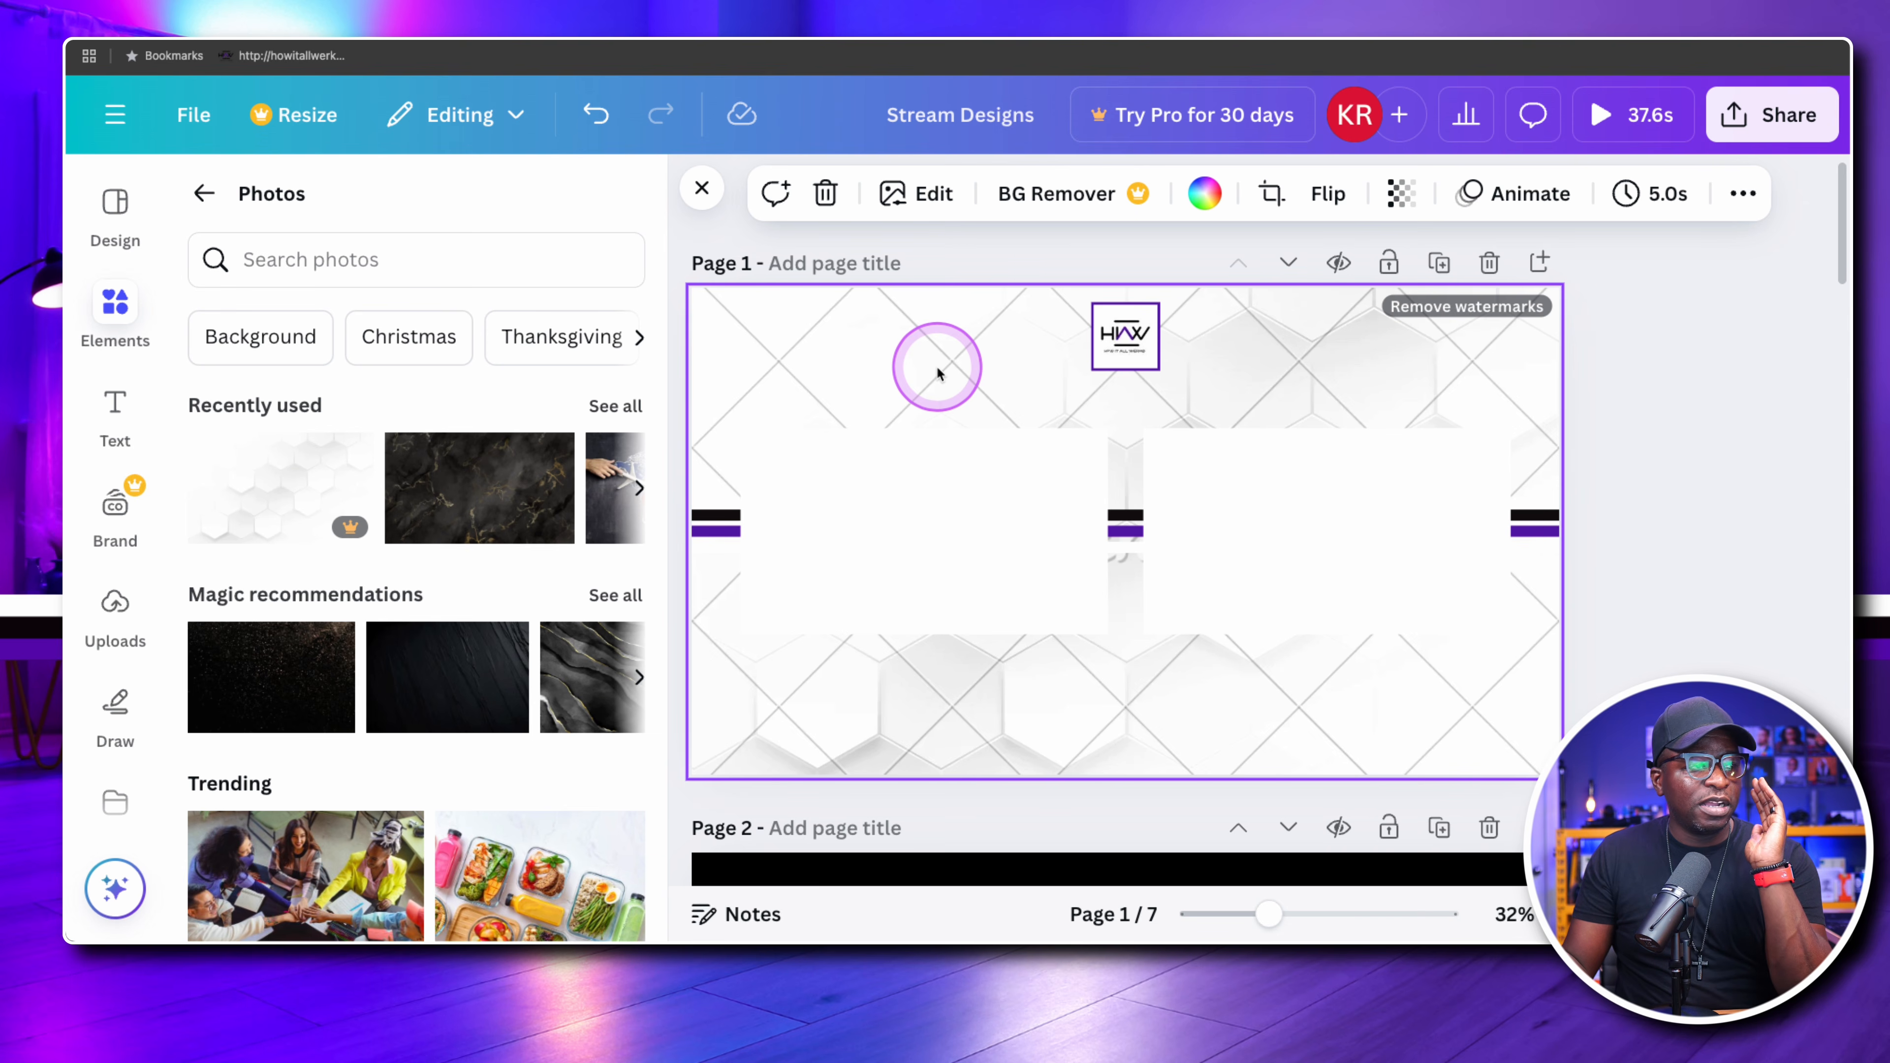
Replace page 1's background with the recently used photo of a coloured world map on a chalkboard
{"action": "scroll", "coordinate": [447, 480], "scroll_direction": "right", "scroll_amount": 3}
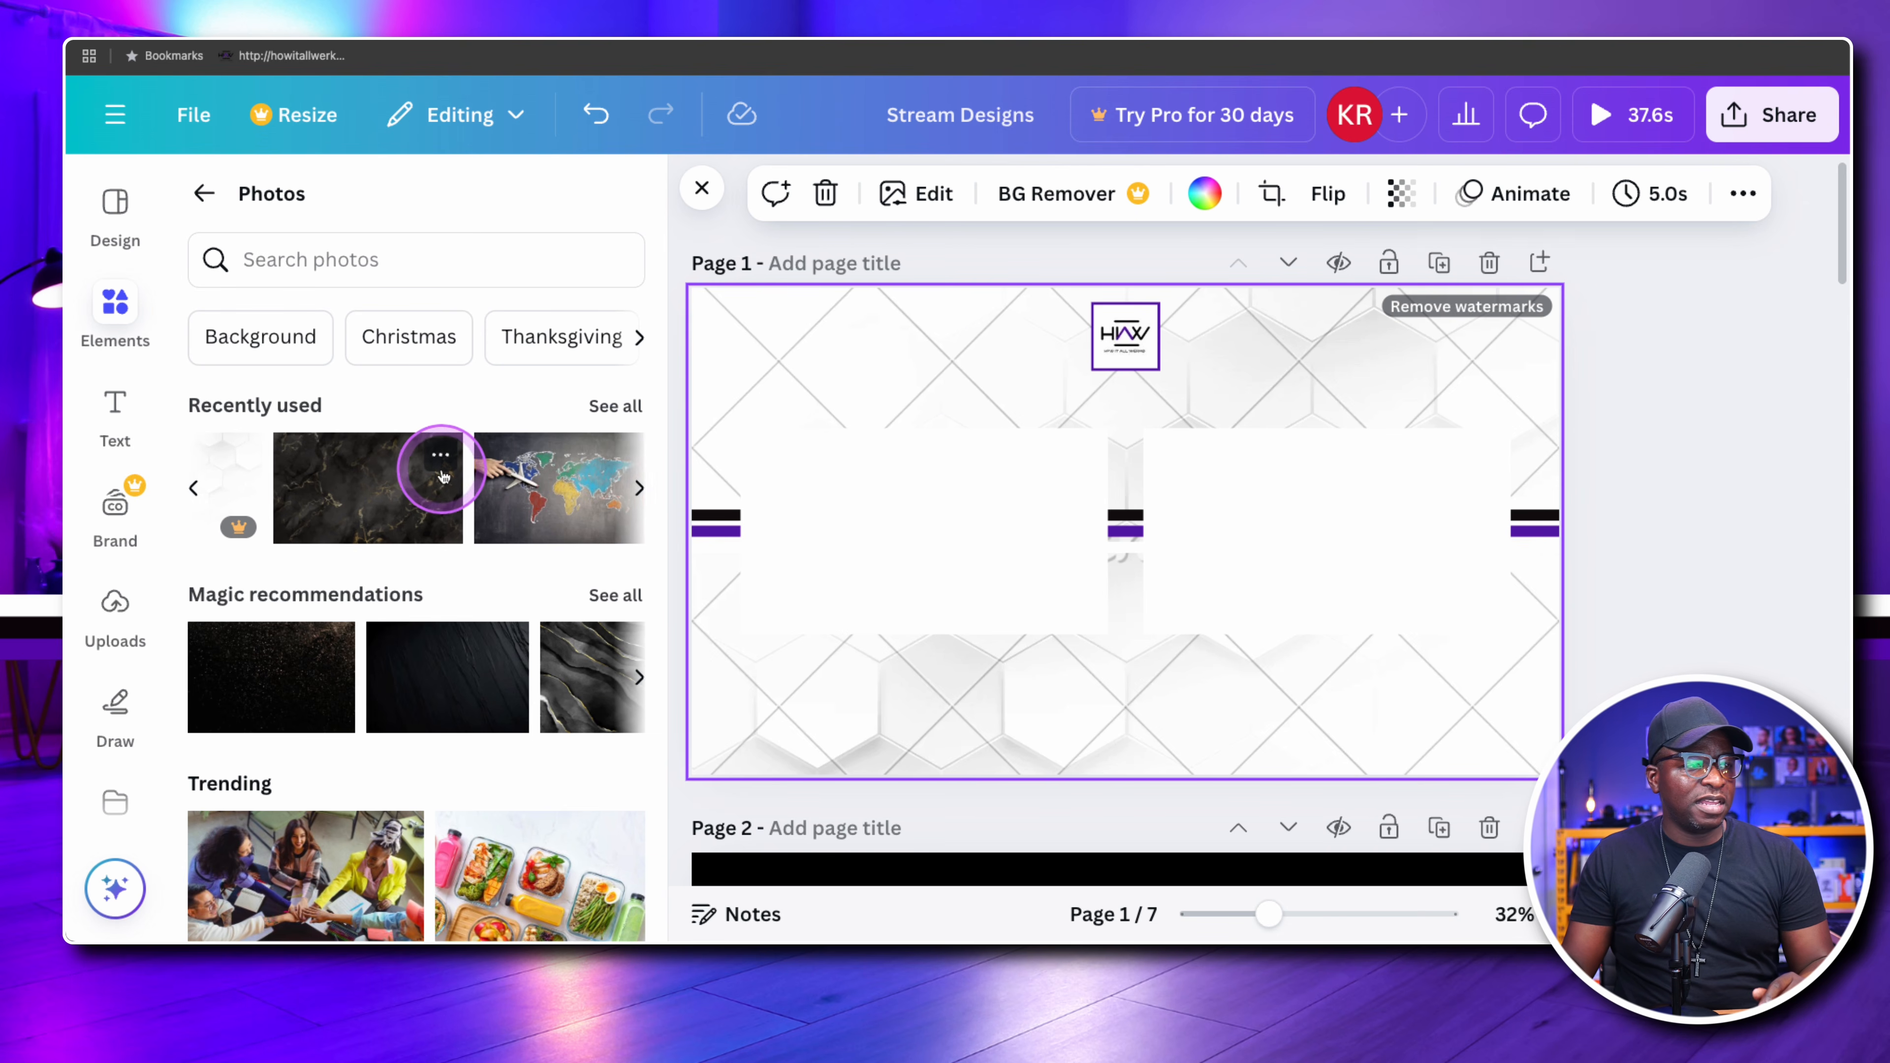
{"action": "scroll", "coordinate": [450, 483], "scroll_direction": "right", "scroll_amount": 1}
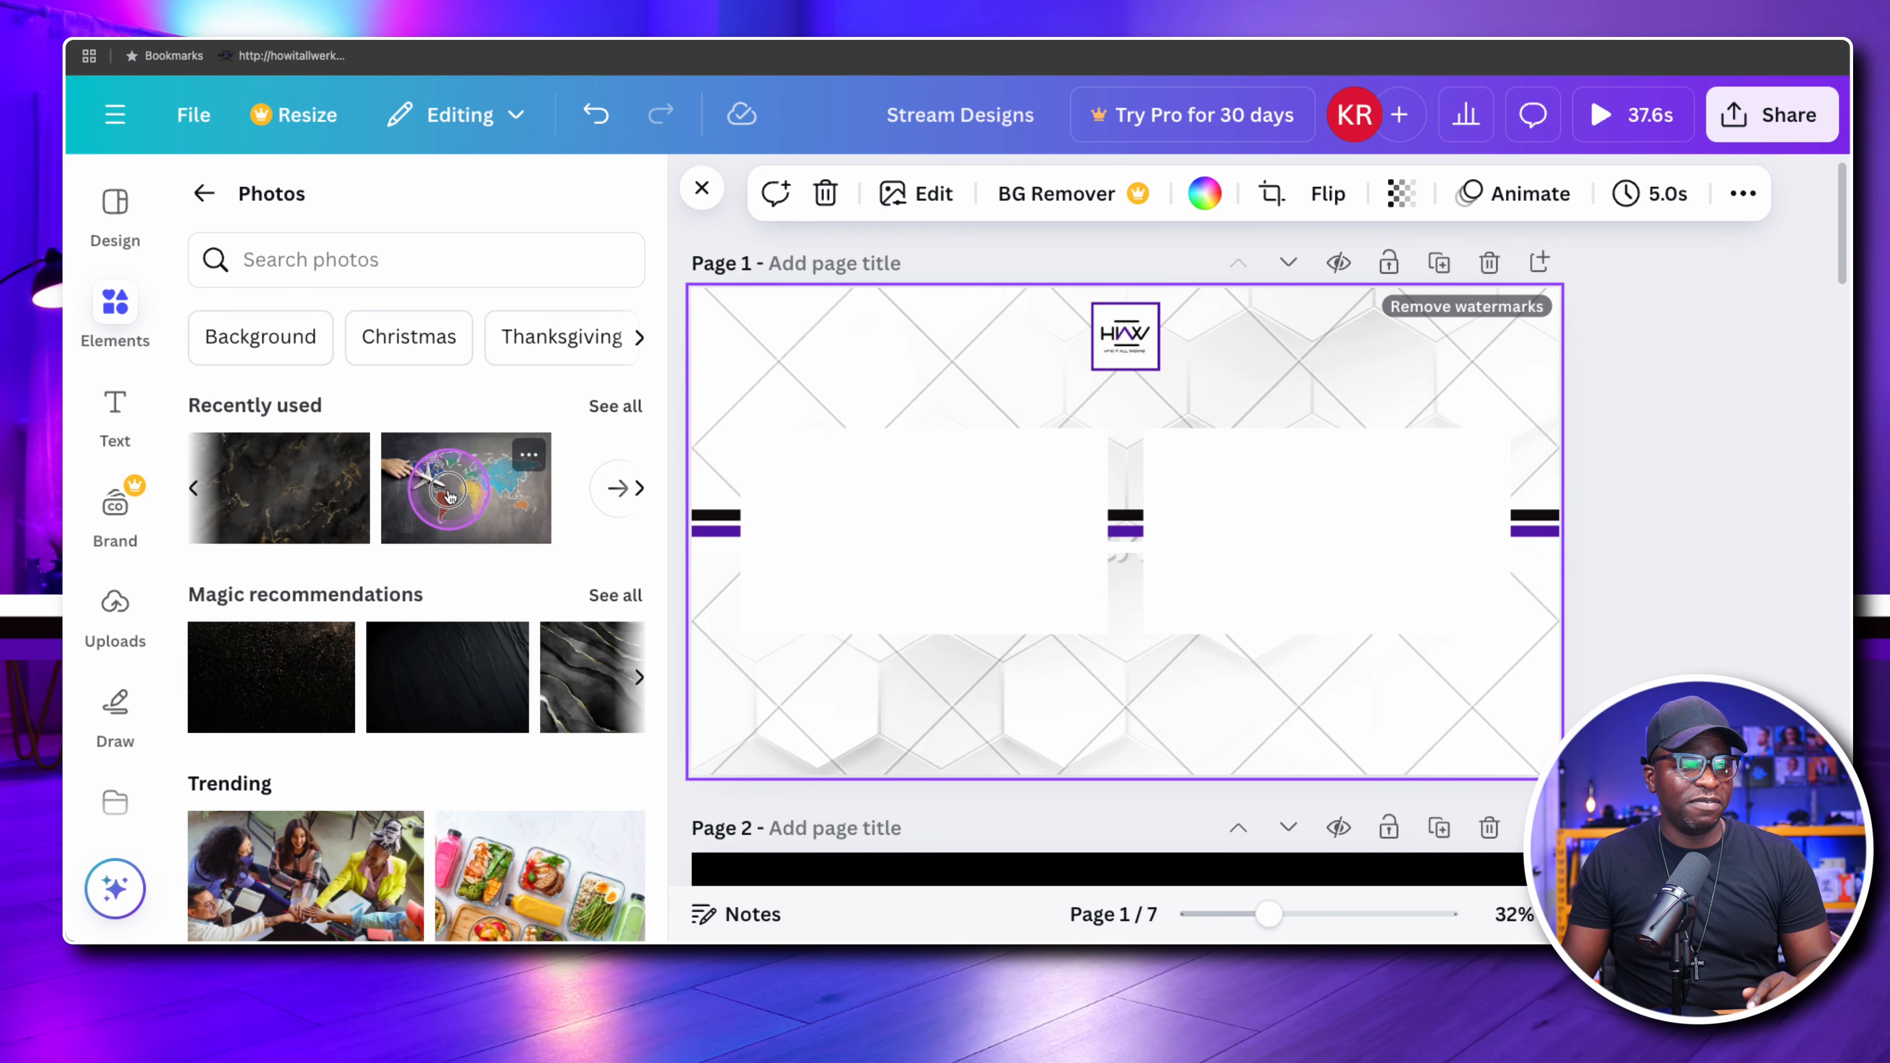
{"action": "left_click_drag", "start_coordinate": [450, 495], "coordinate": [719, 346]}
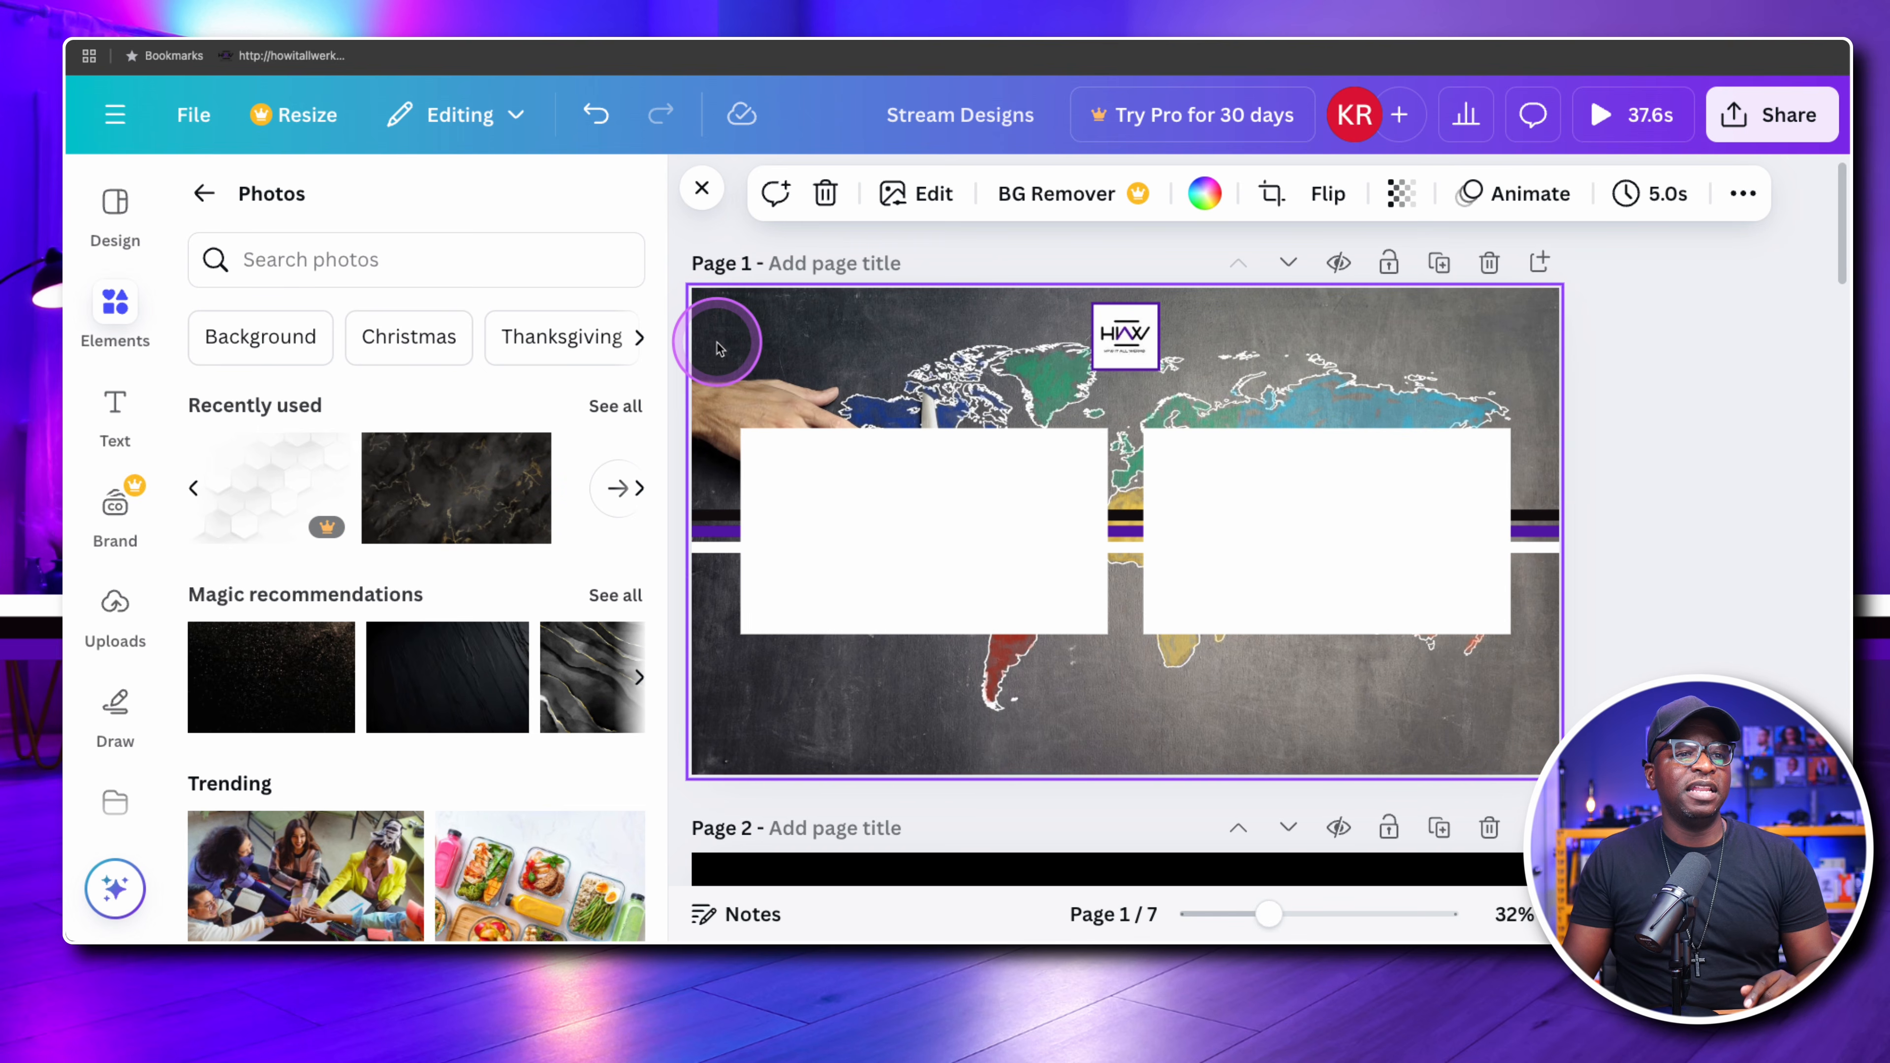
{"action": "mouse_move", "coordinate": [314, 530]}
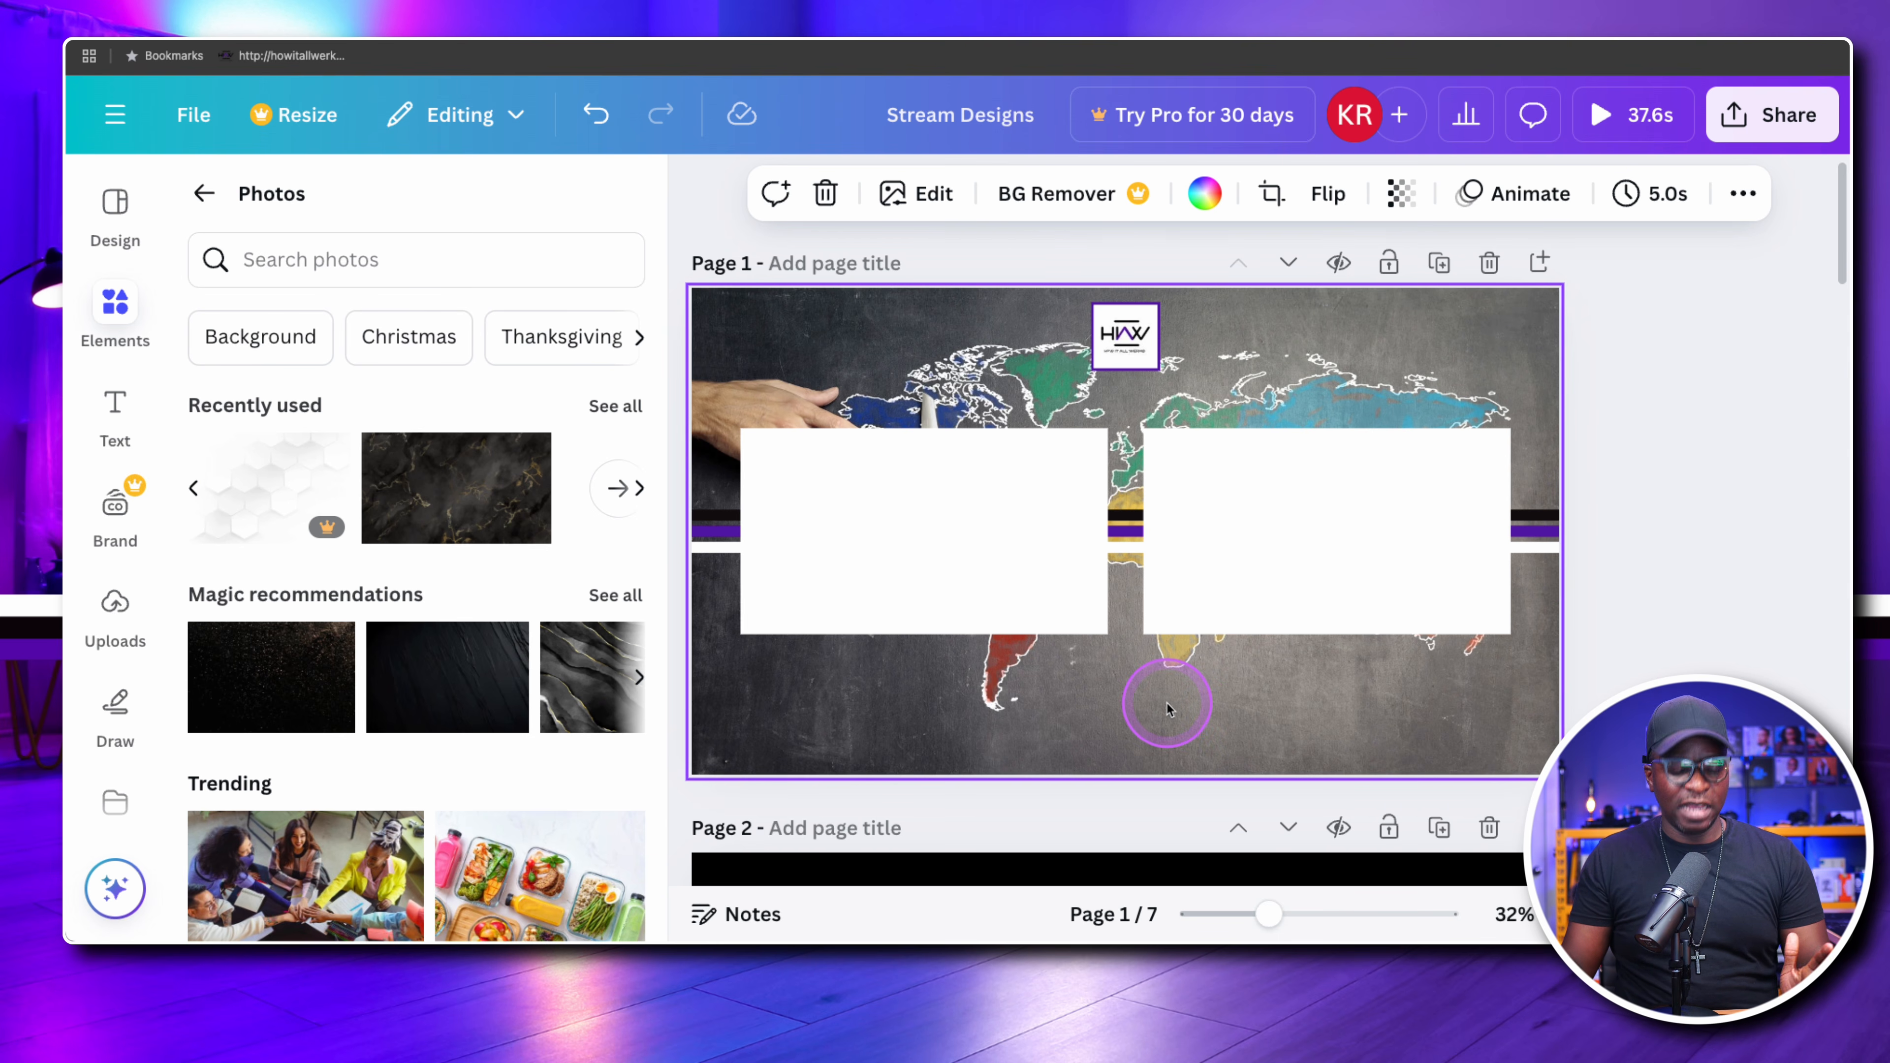
{"action": "key", "text": "t"}
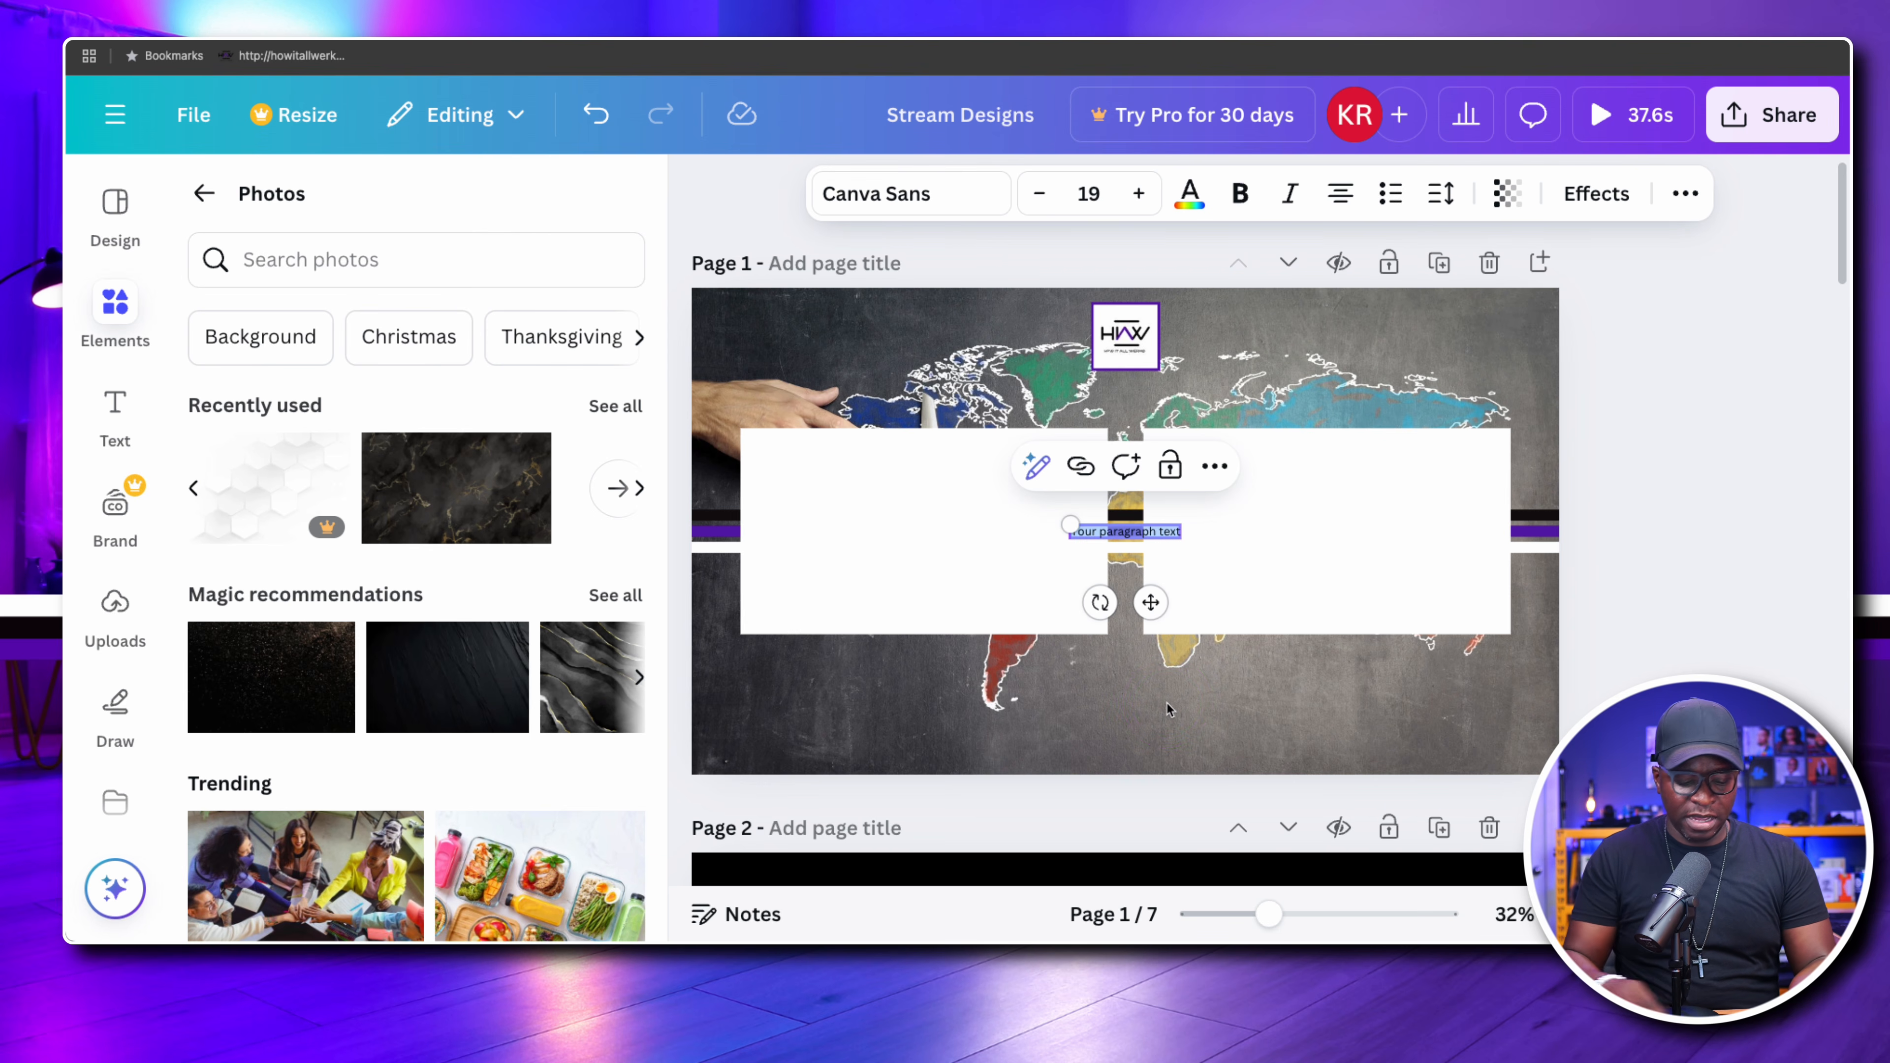
{"action": "type", "text": "kirkrnug"}
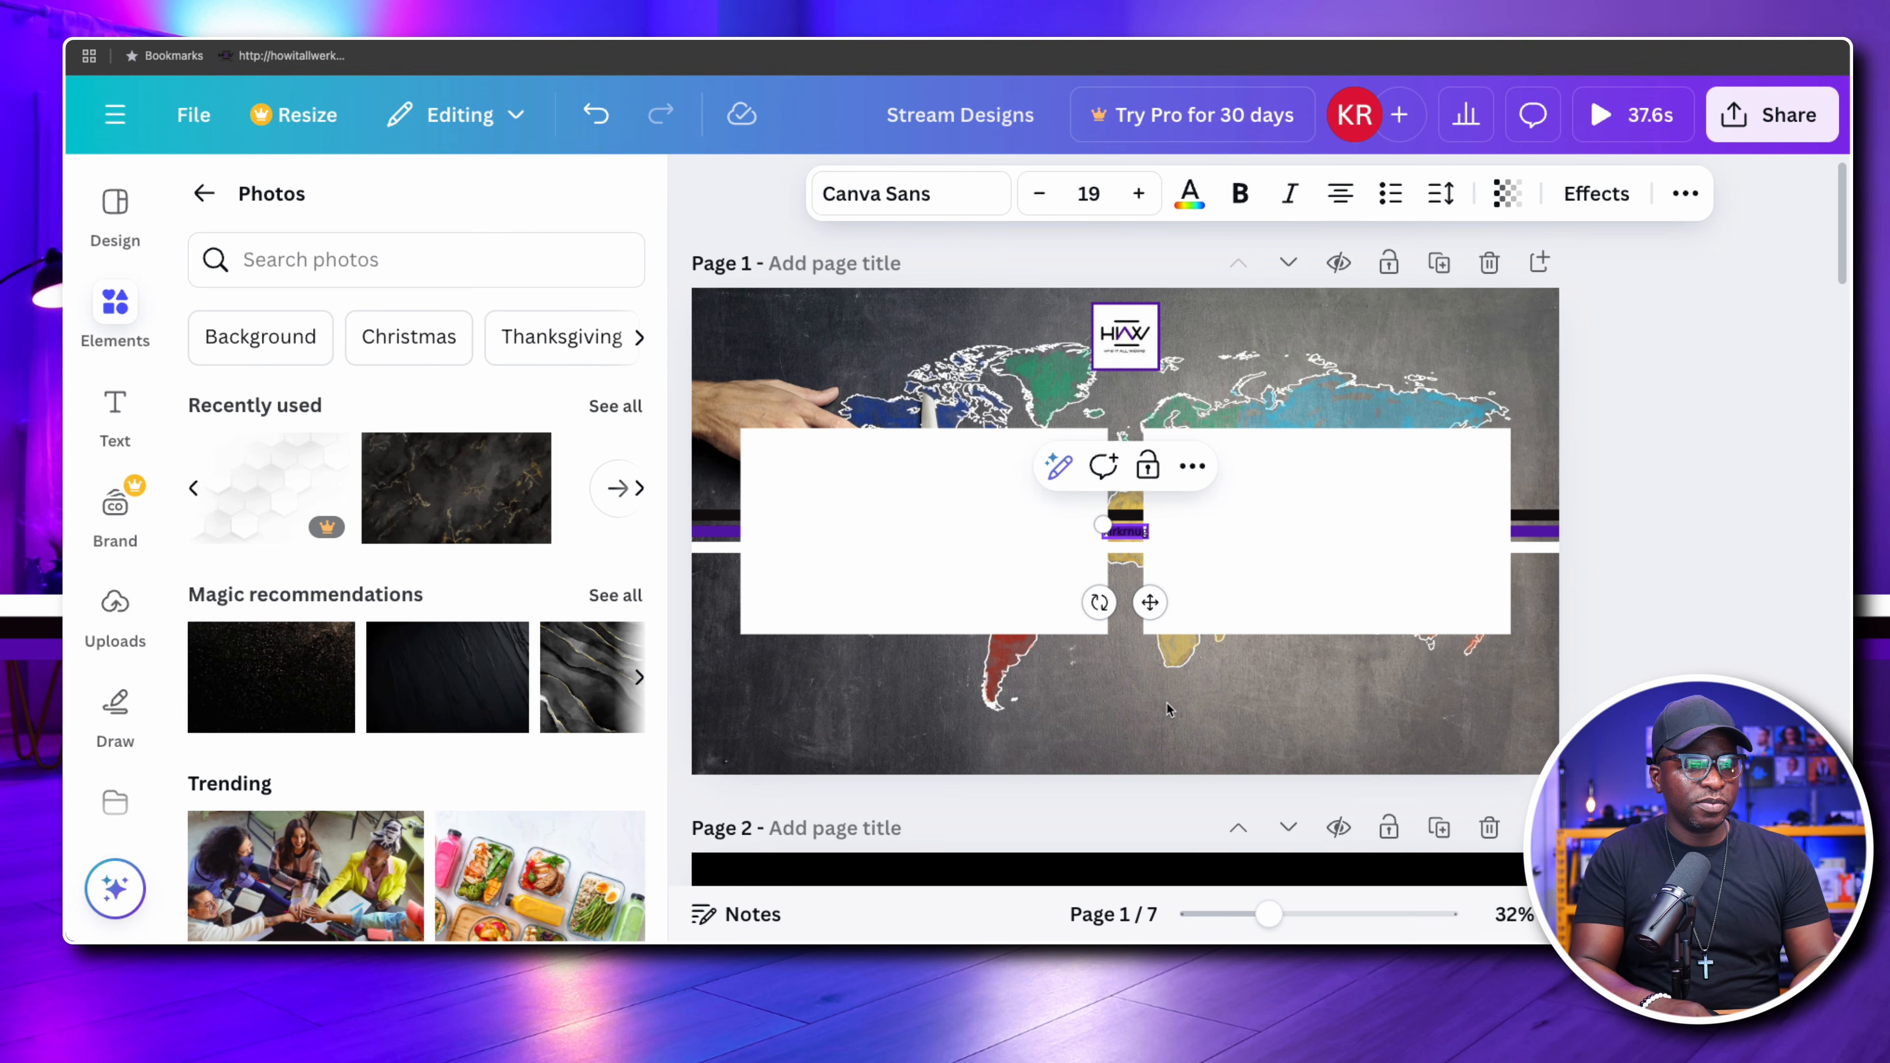
{"action": "type", "text": "ent.com"}
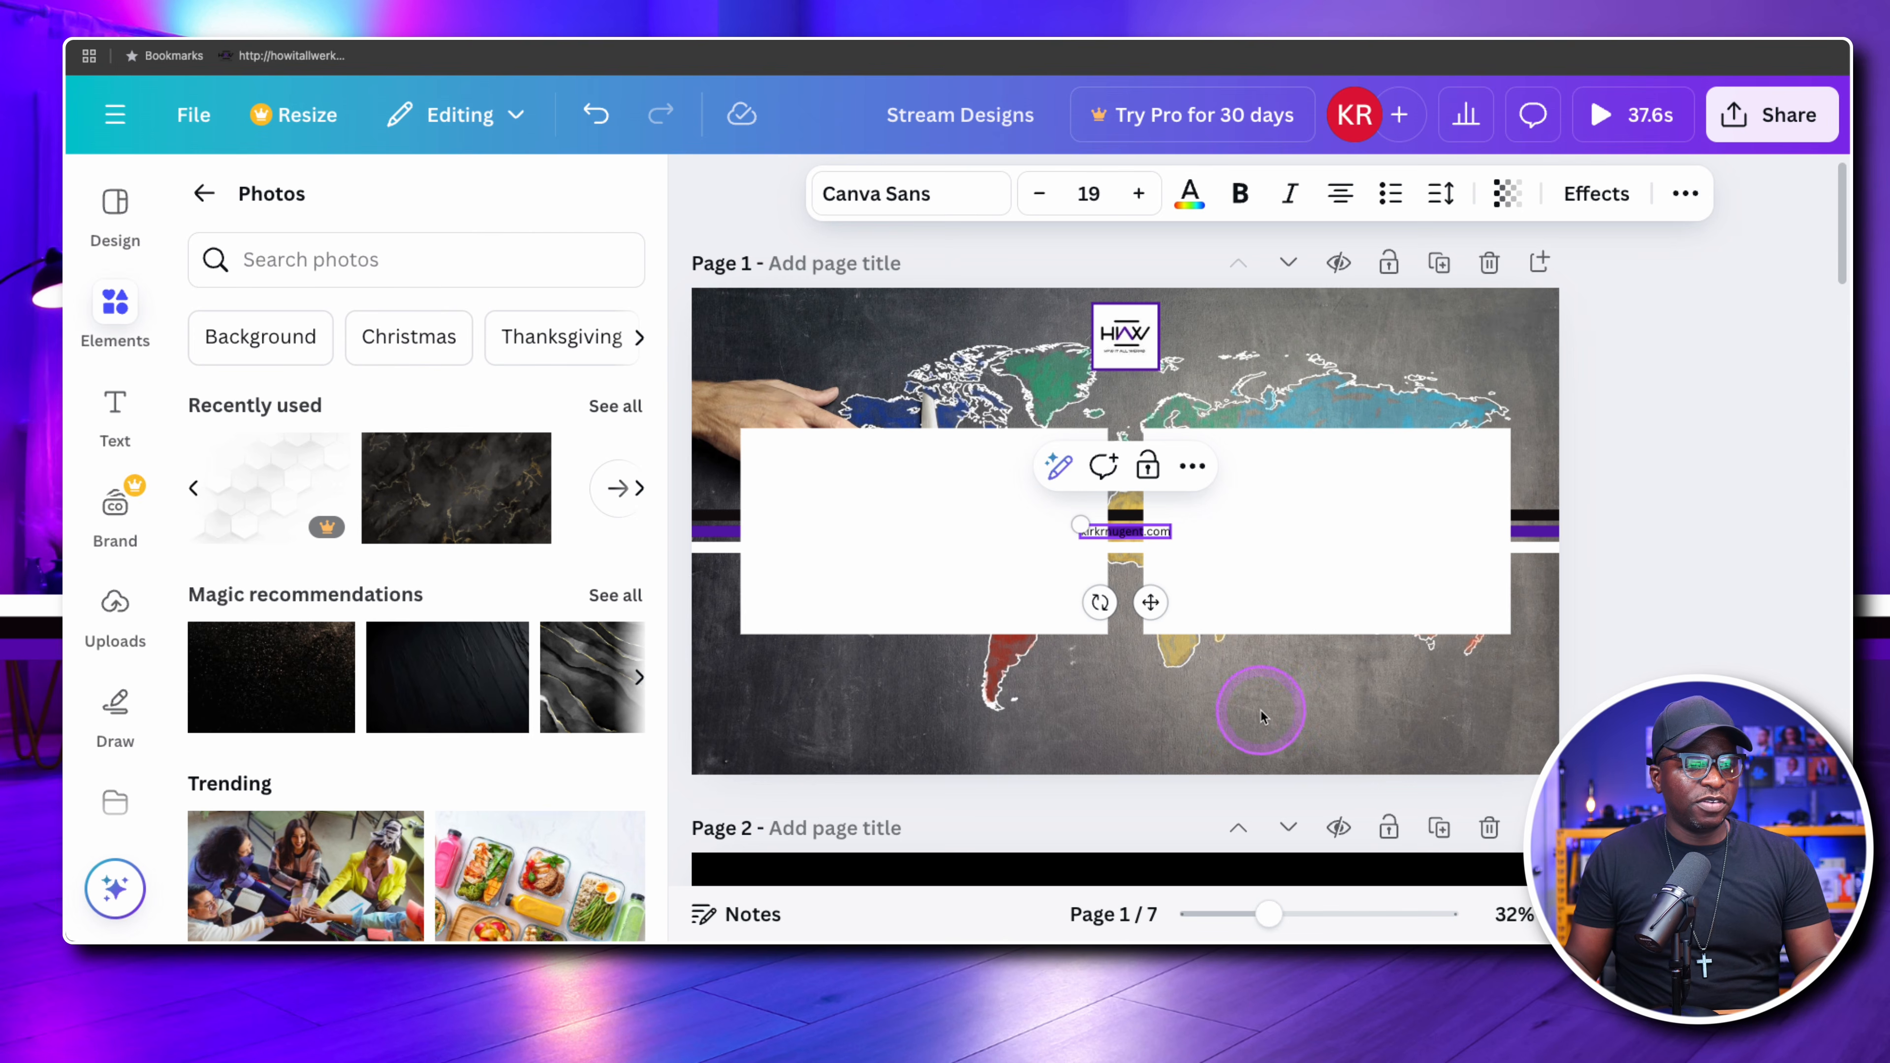
{"action": "left_click", "coordinate": [1261, 716]}
{"action": "left_click_drag", "start_coordinate": [1115, 531], "coordinate": [1134, 707]}
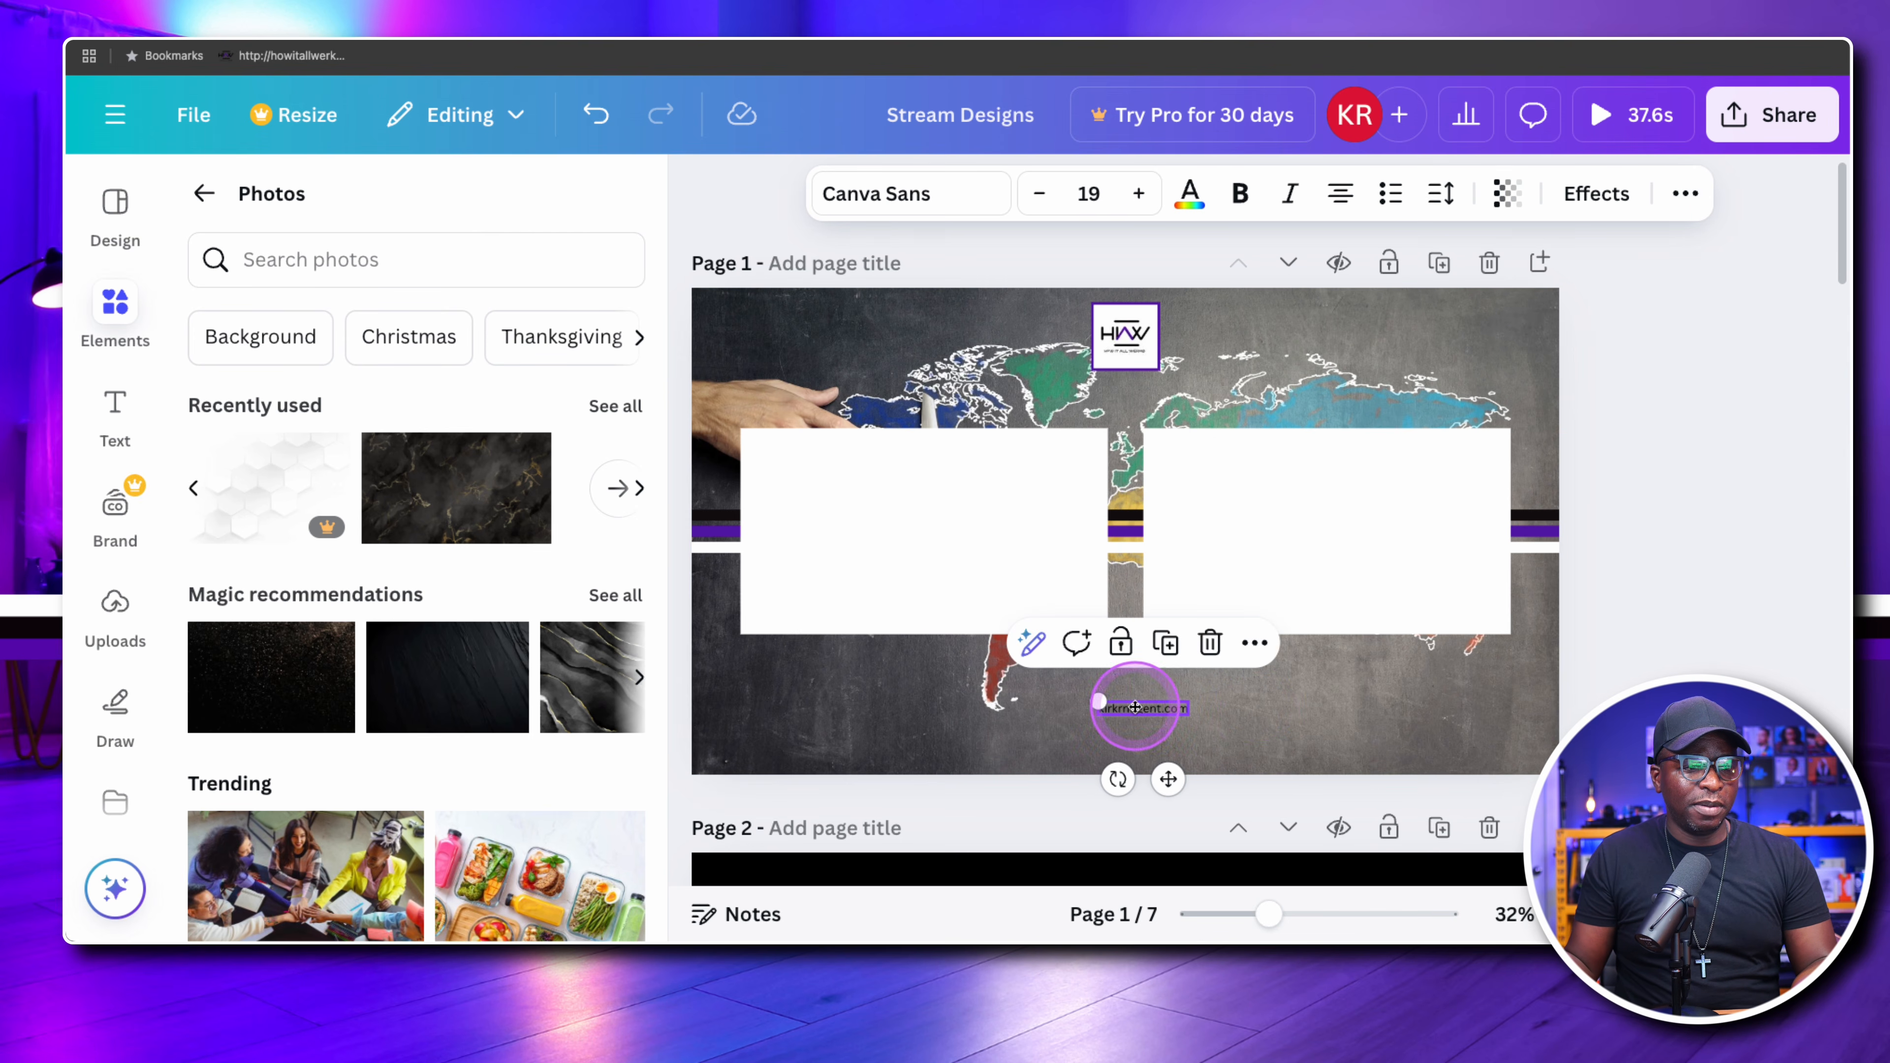
{"action": "left_click", "coordinate": [1134, 707]}
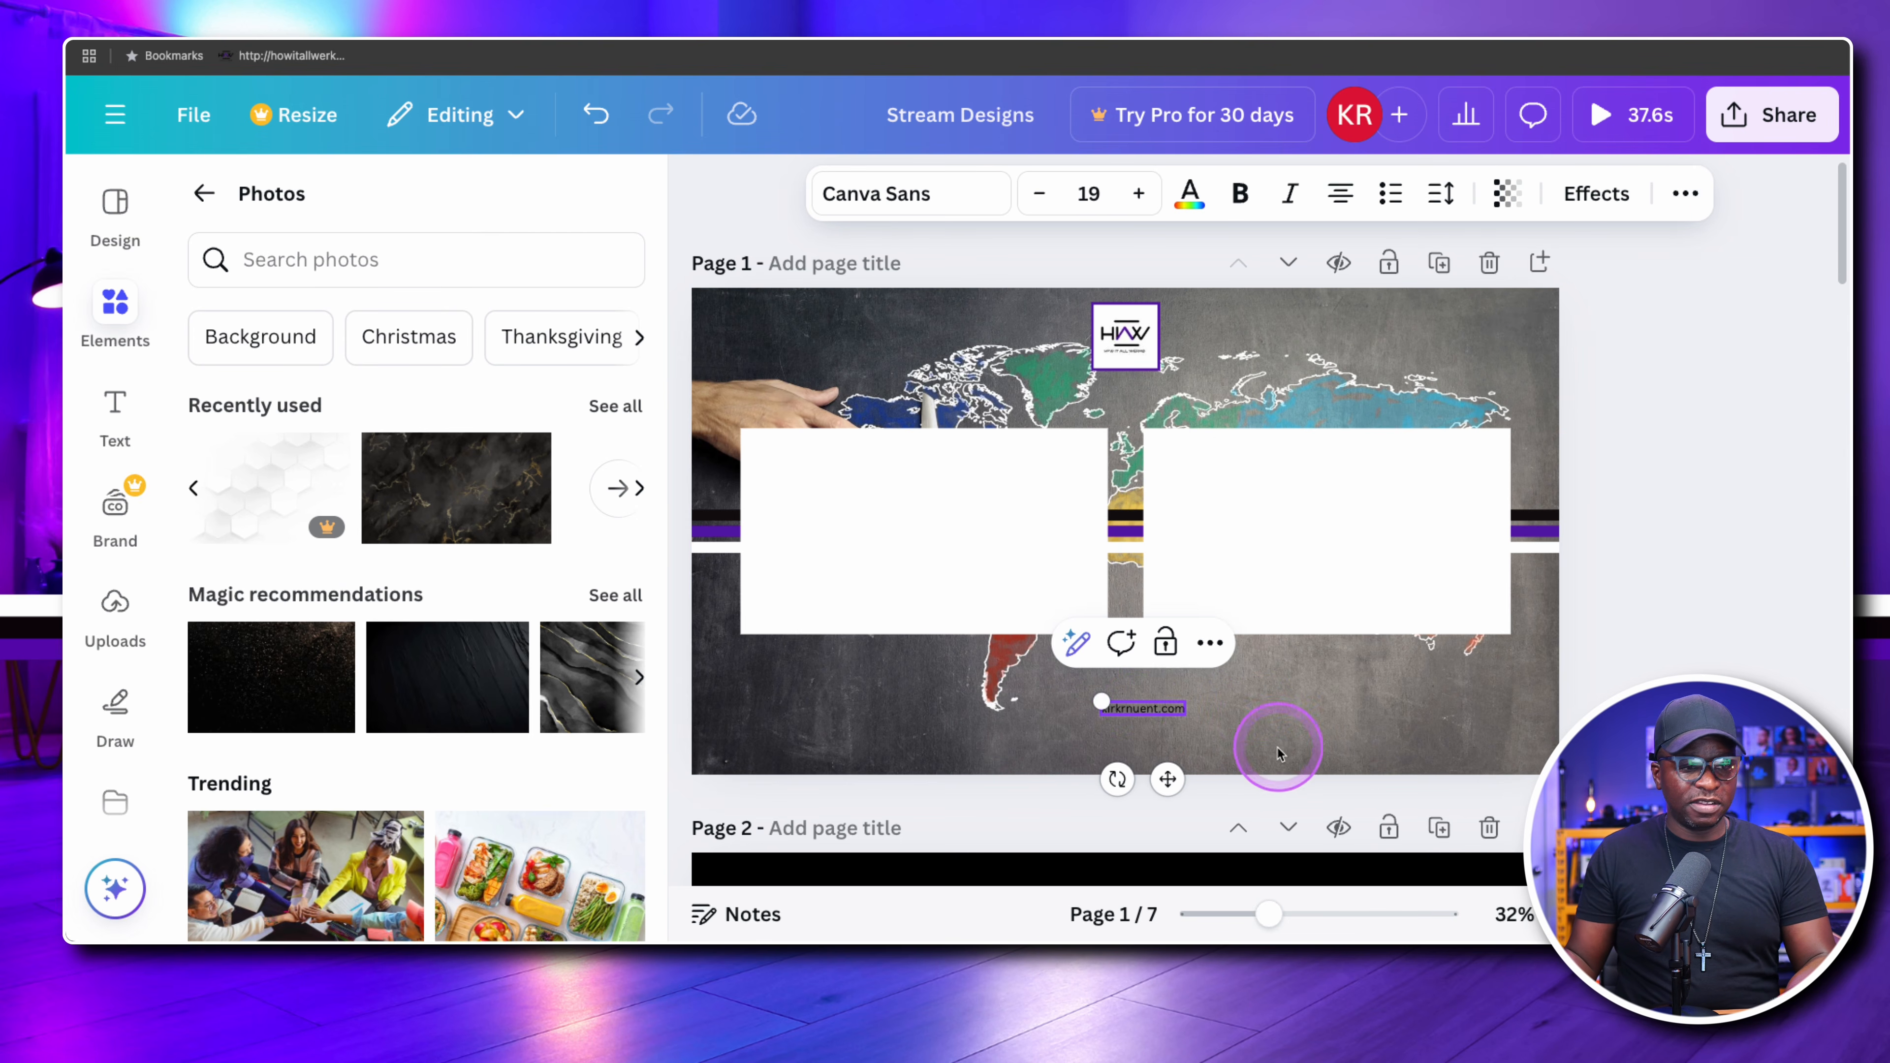
{"action": "left_click", "coordinate": [1278, 748]}
{"action": "left_click", "coordinate": [1133, 710]}
{"action": "key", "text": "Delete"}
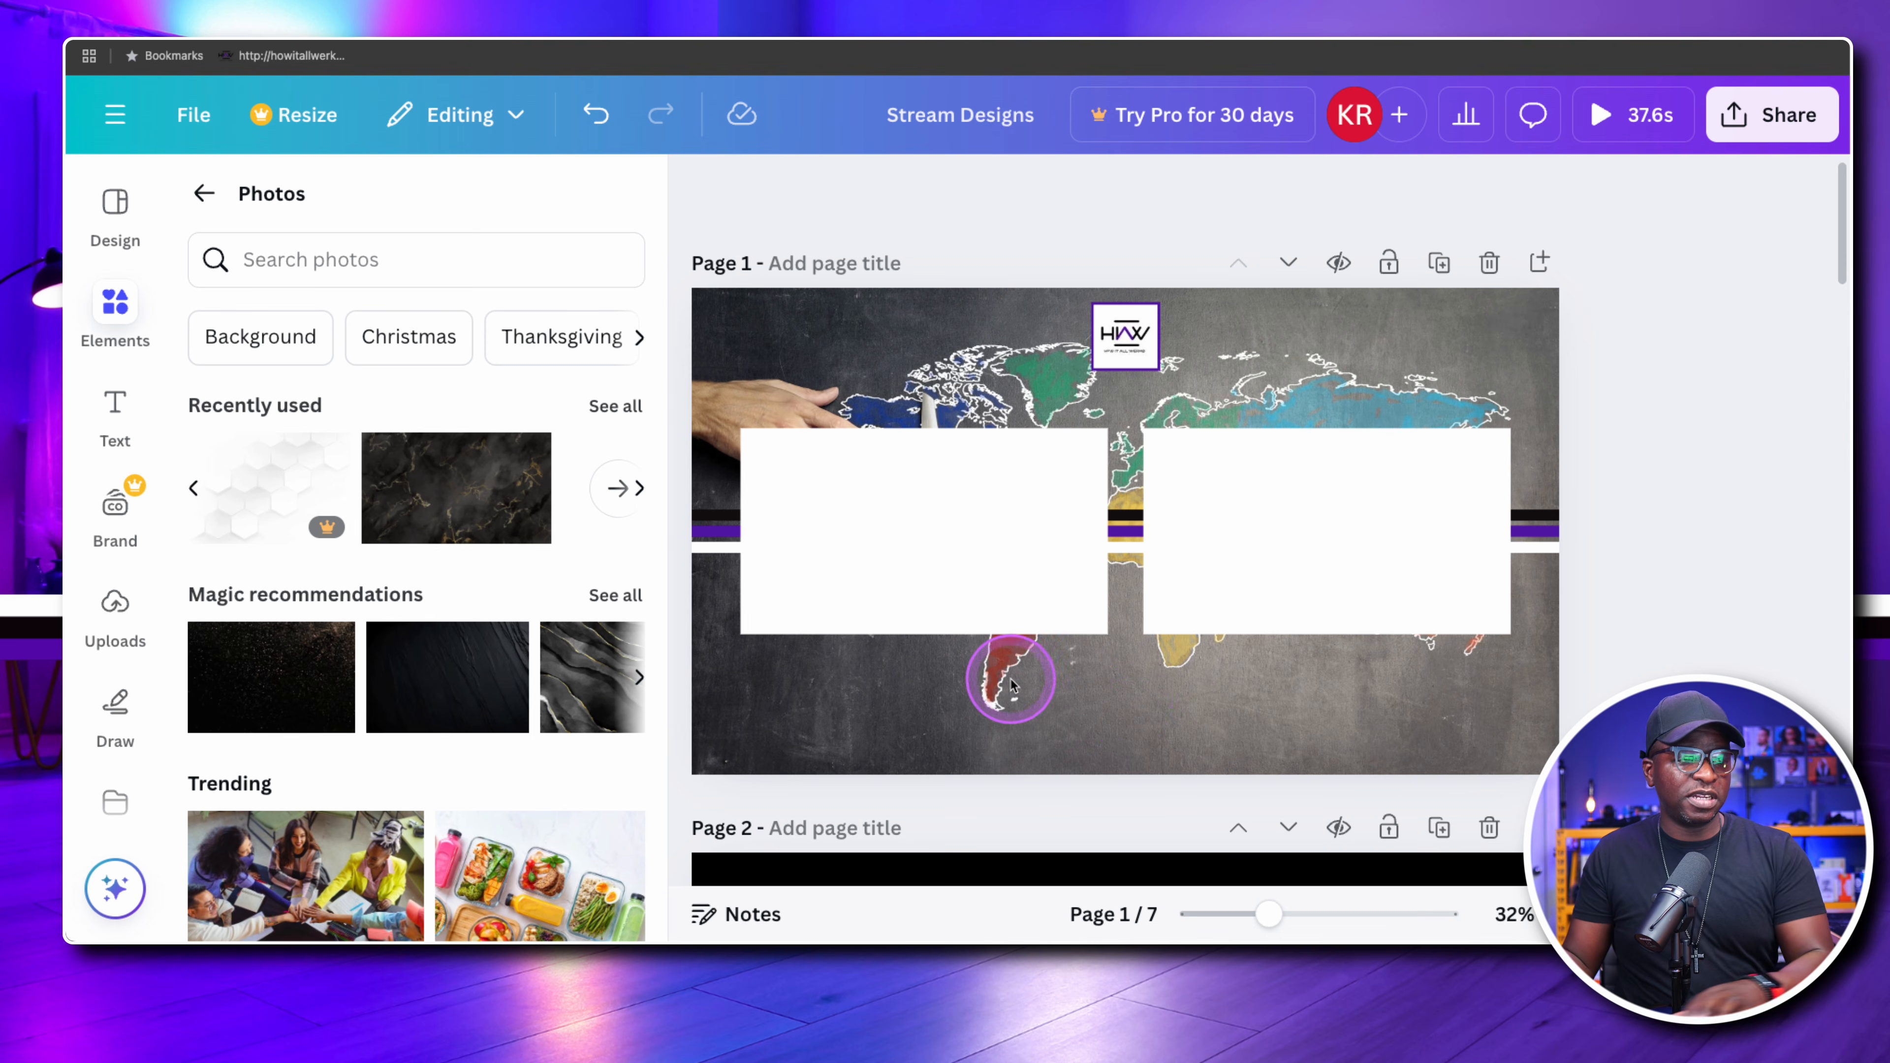
Add a text box to page 1, move it below the white rectangles and replace its placeholder with the website address
{"action": "left_click", "coordinate": [1123, 712]}
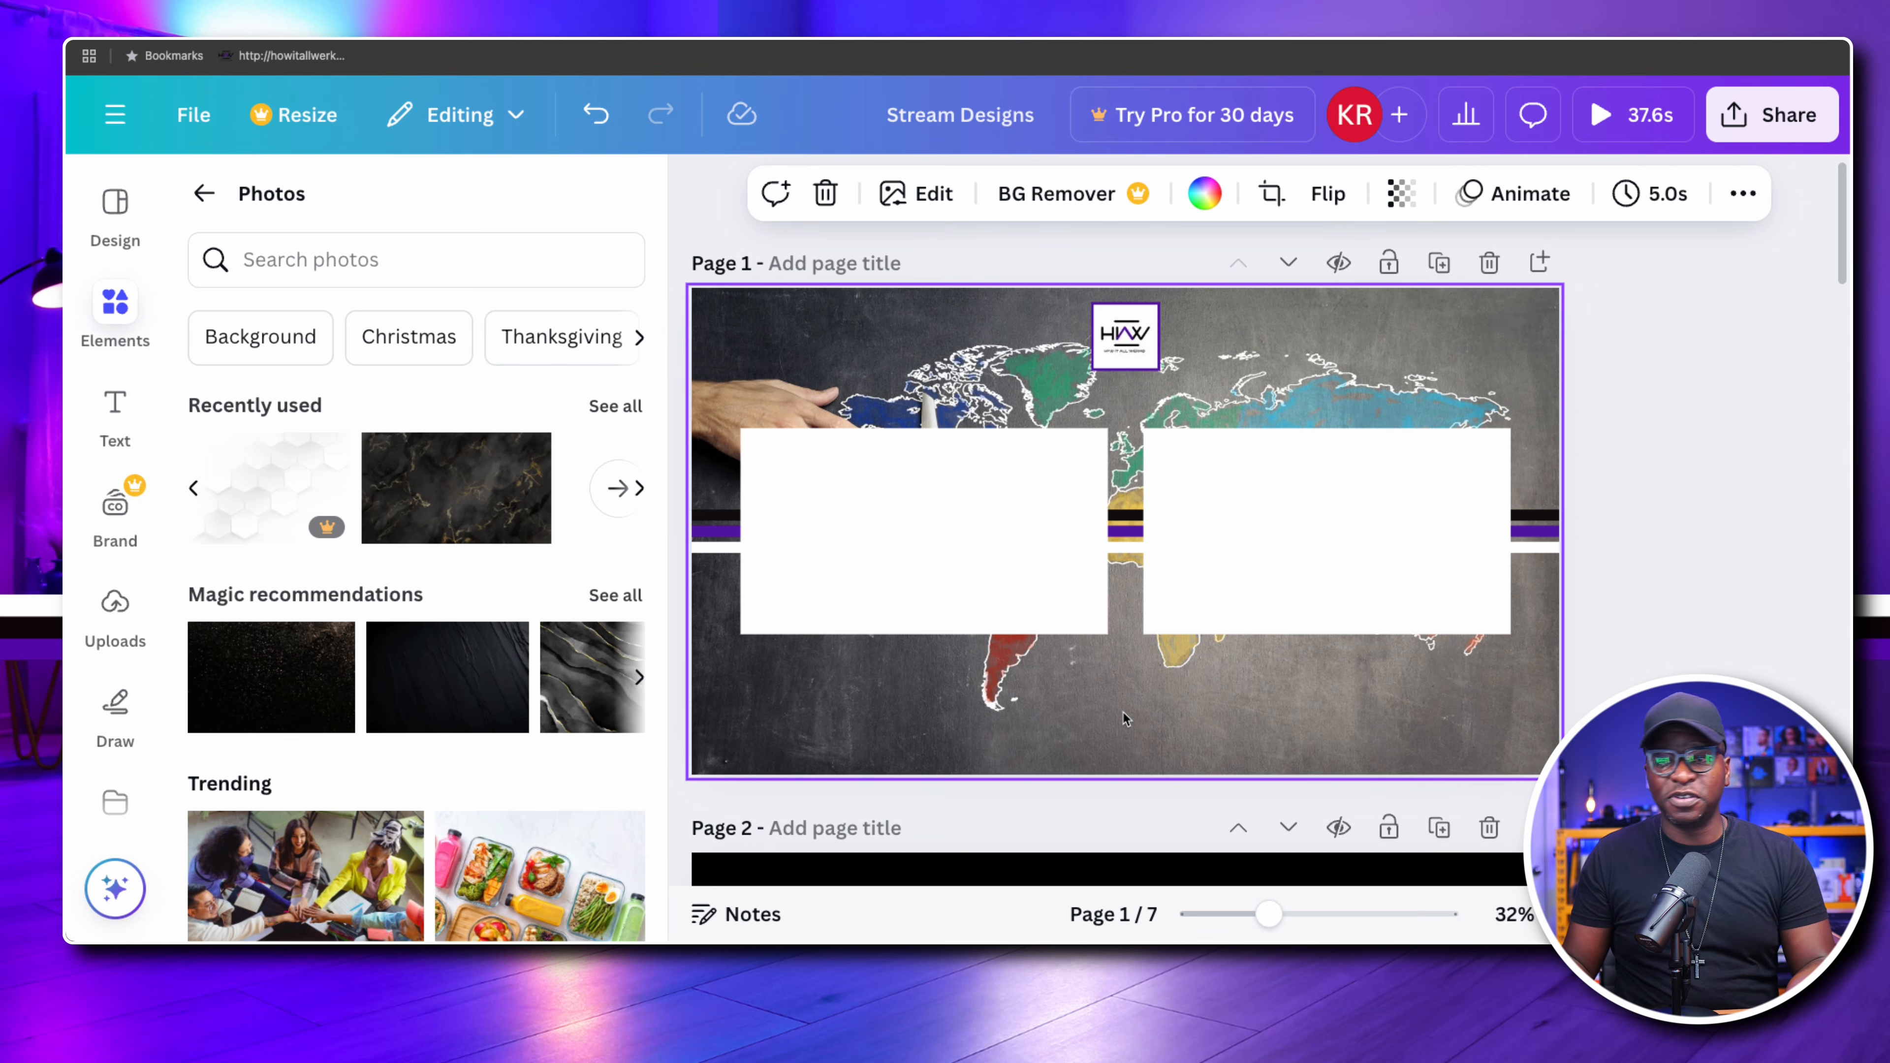
{"action": "key", "text": "t"}
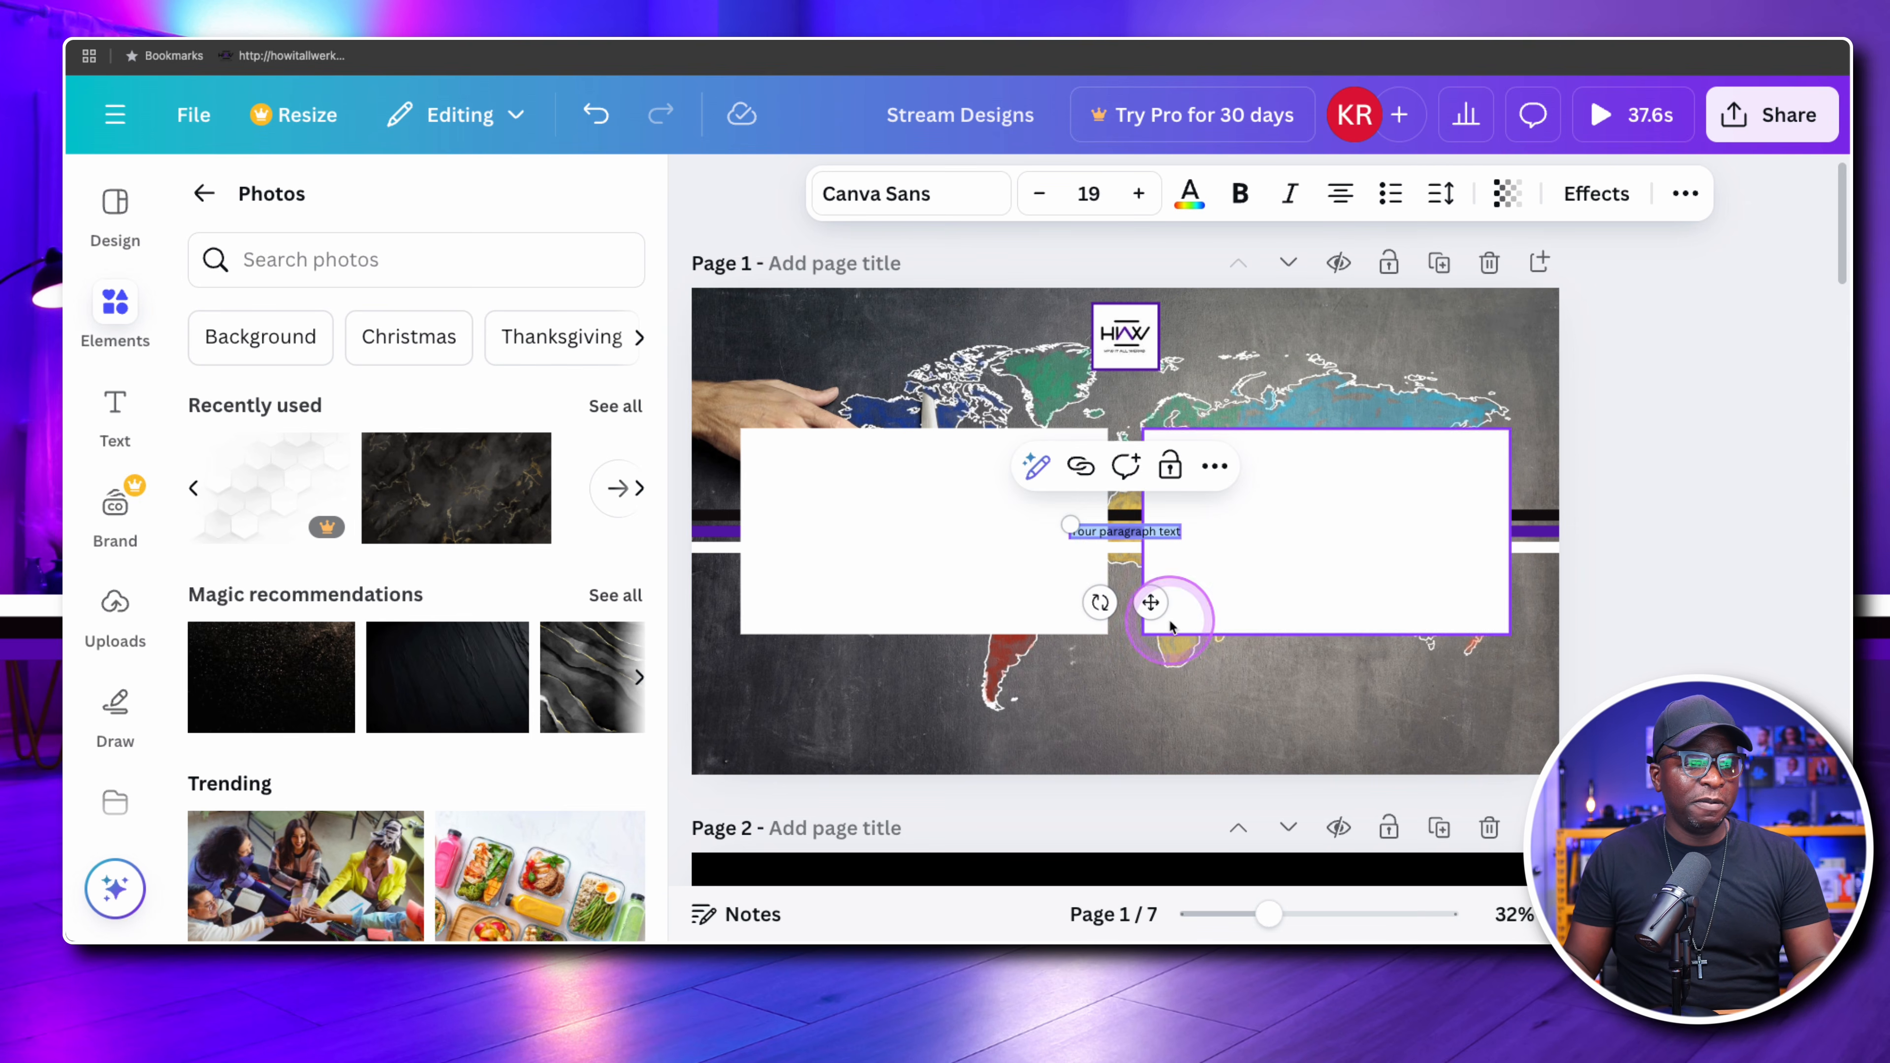
{"action": "left_click", "coordinate": [1124, 549]}
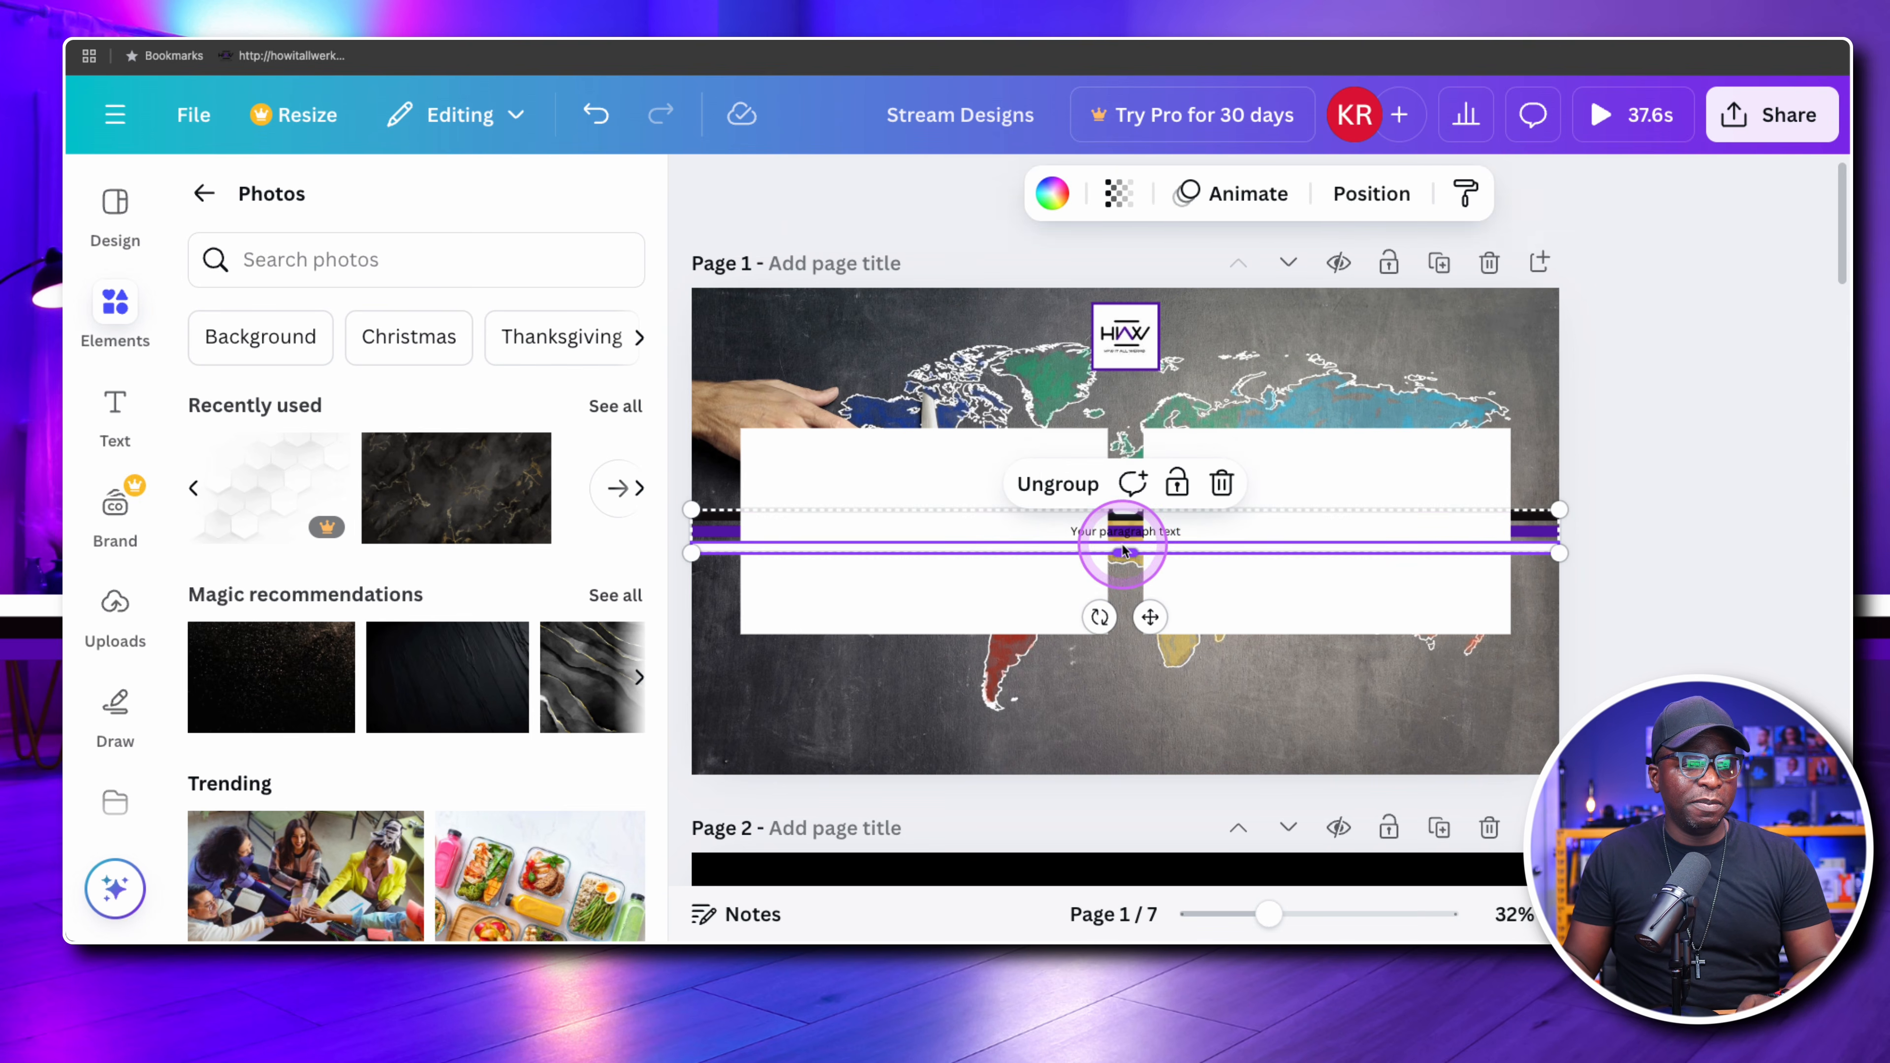
{"action": "left_click", "coordinate": [1126, 531]}
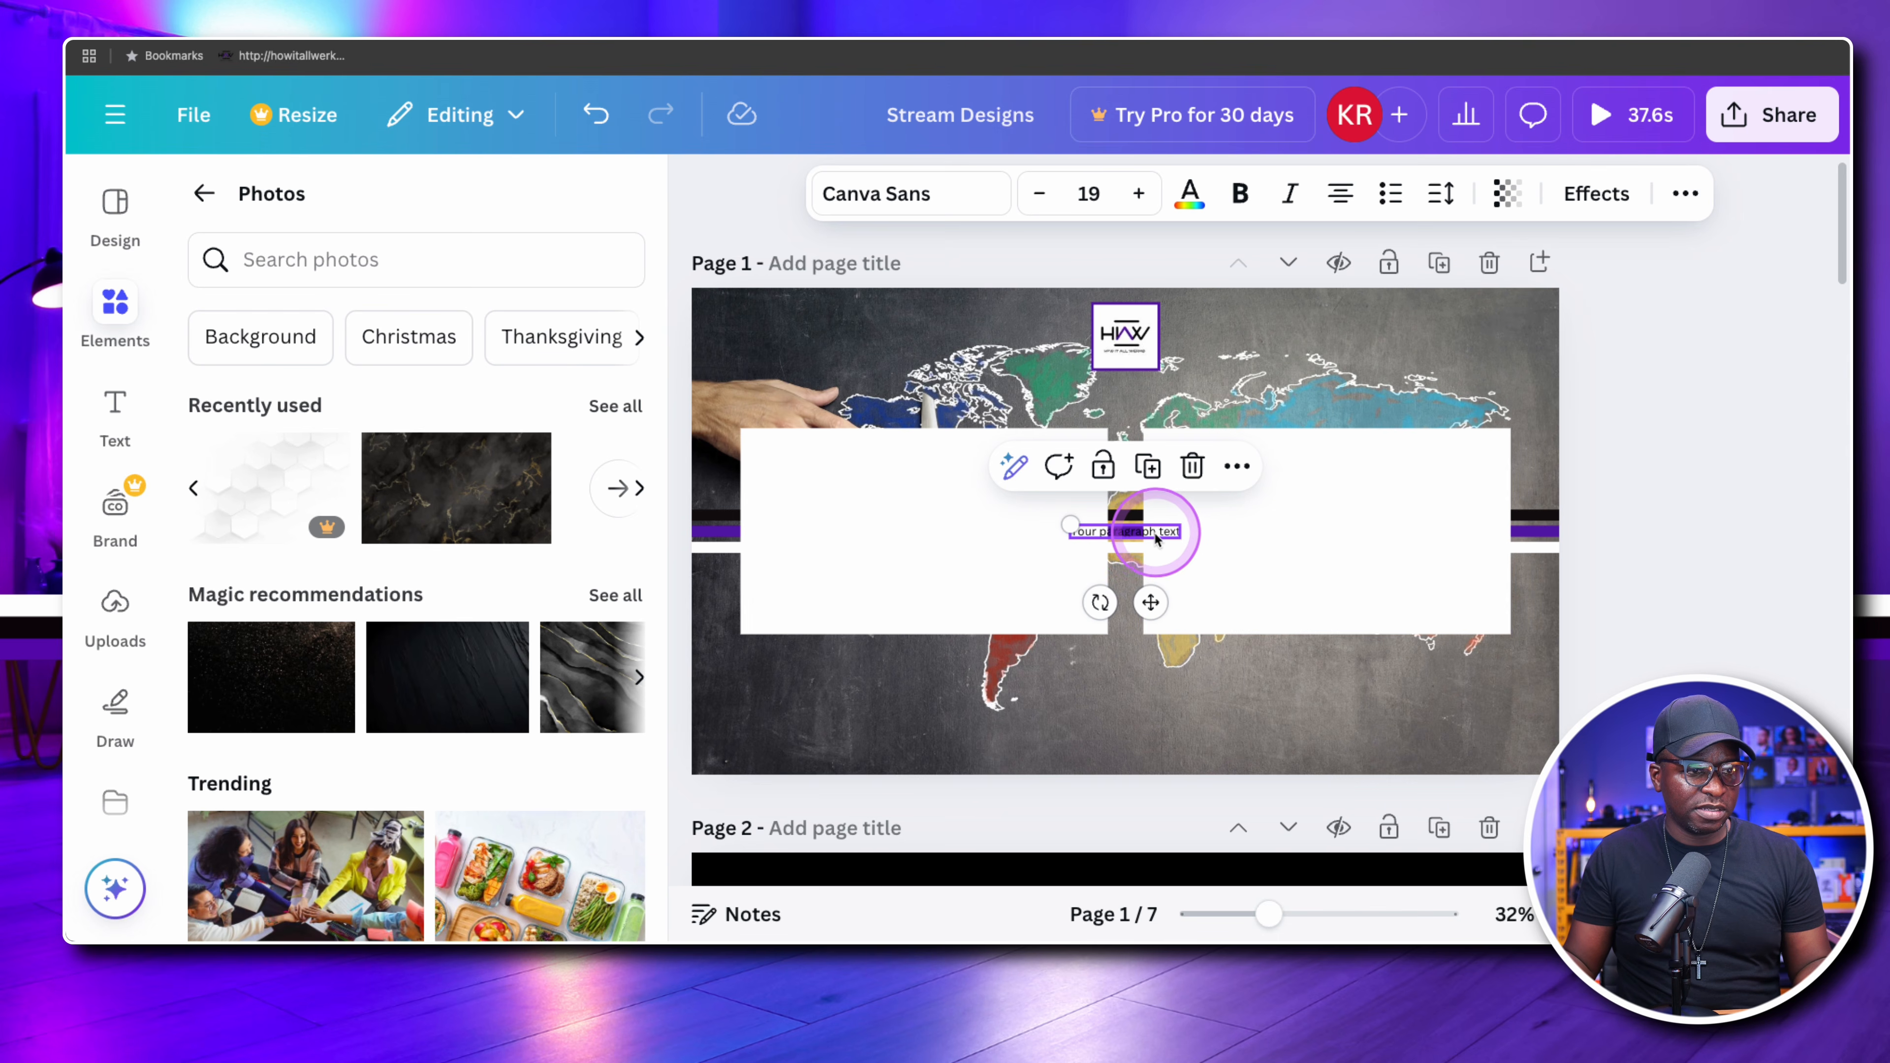
{"action": "left_click_drag", "start_coordinate": [1157, 535], "coordinate": [1183, 719]}
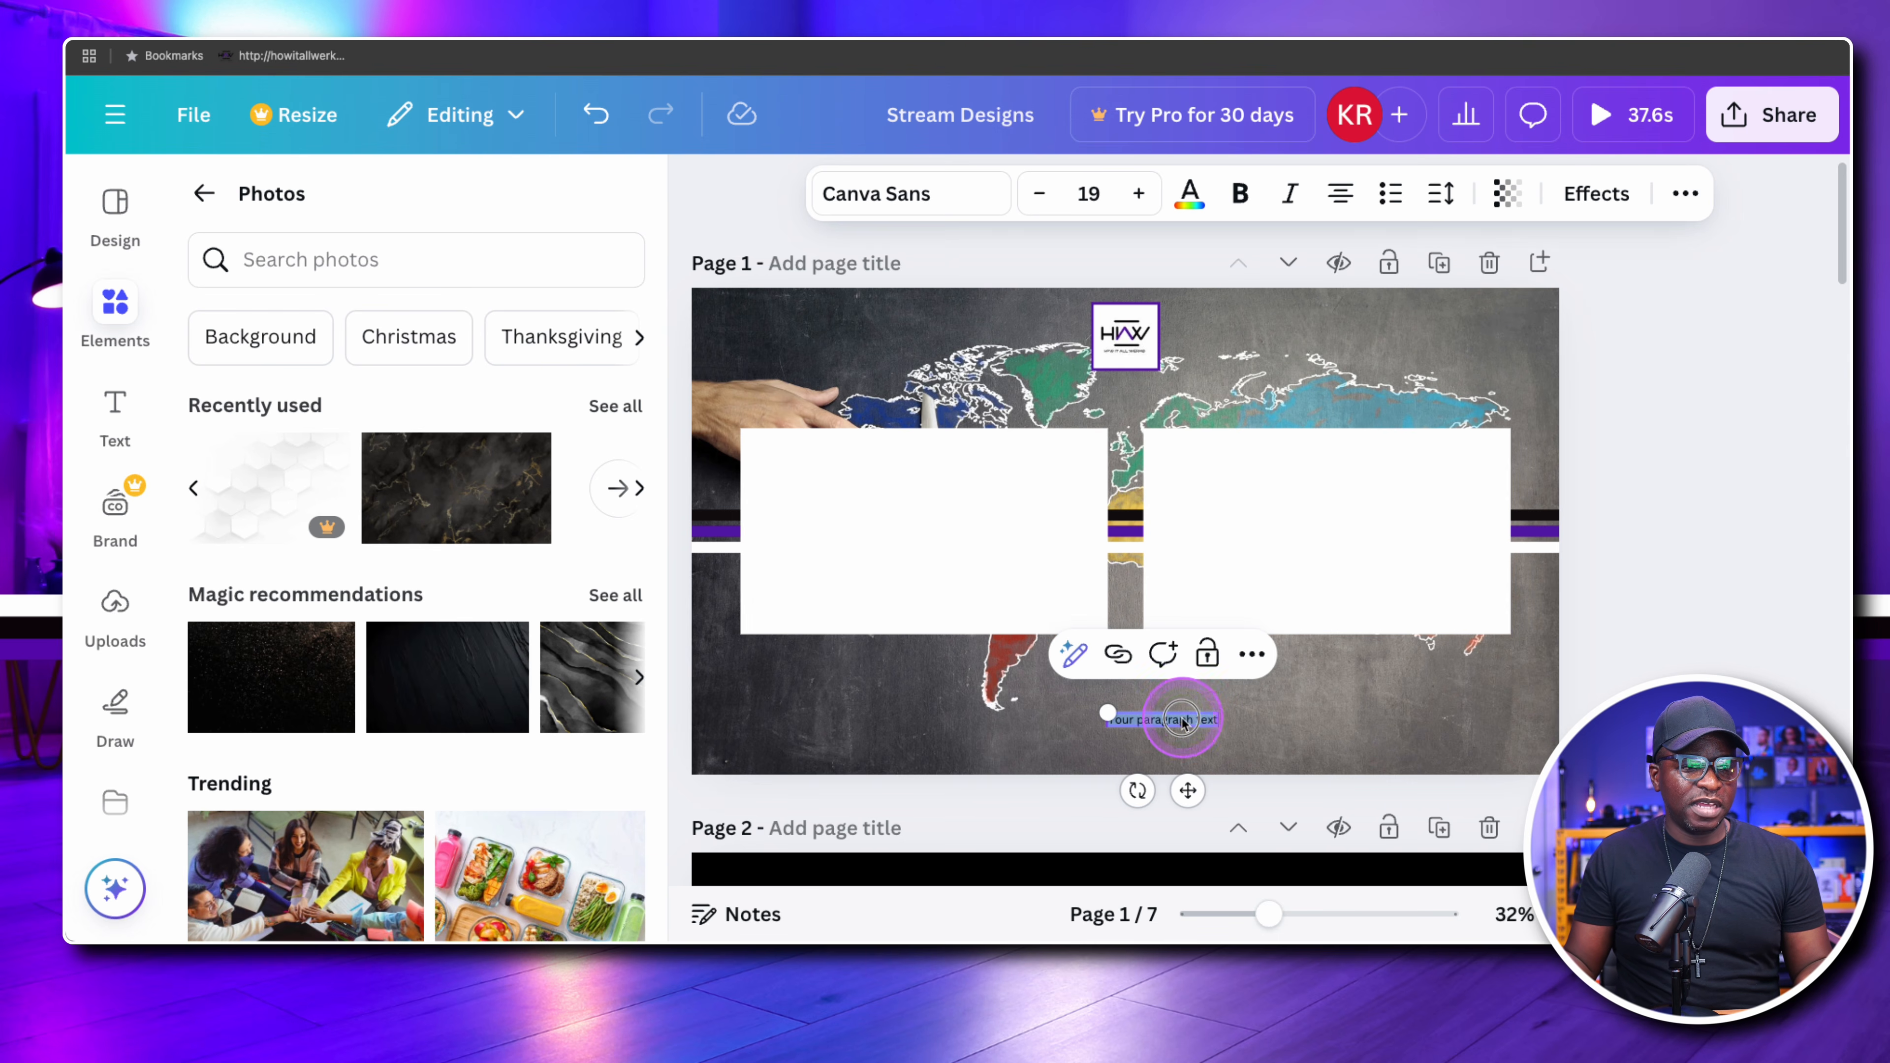
{"action": "triple_click", "coordinate": [1182, 718]}
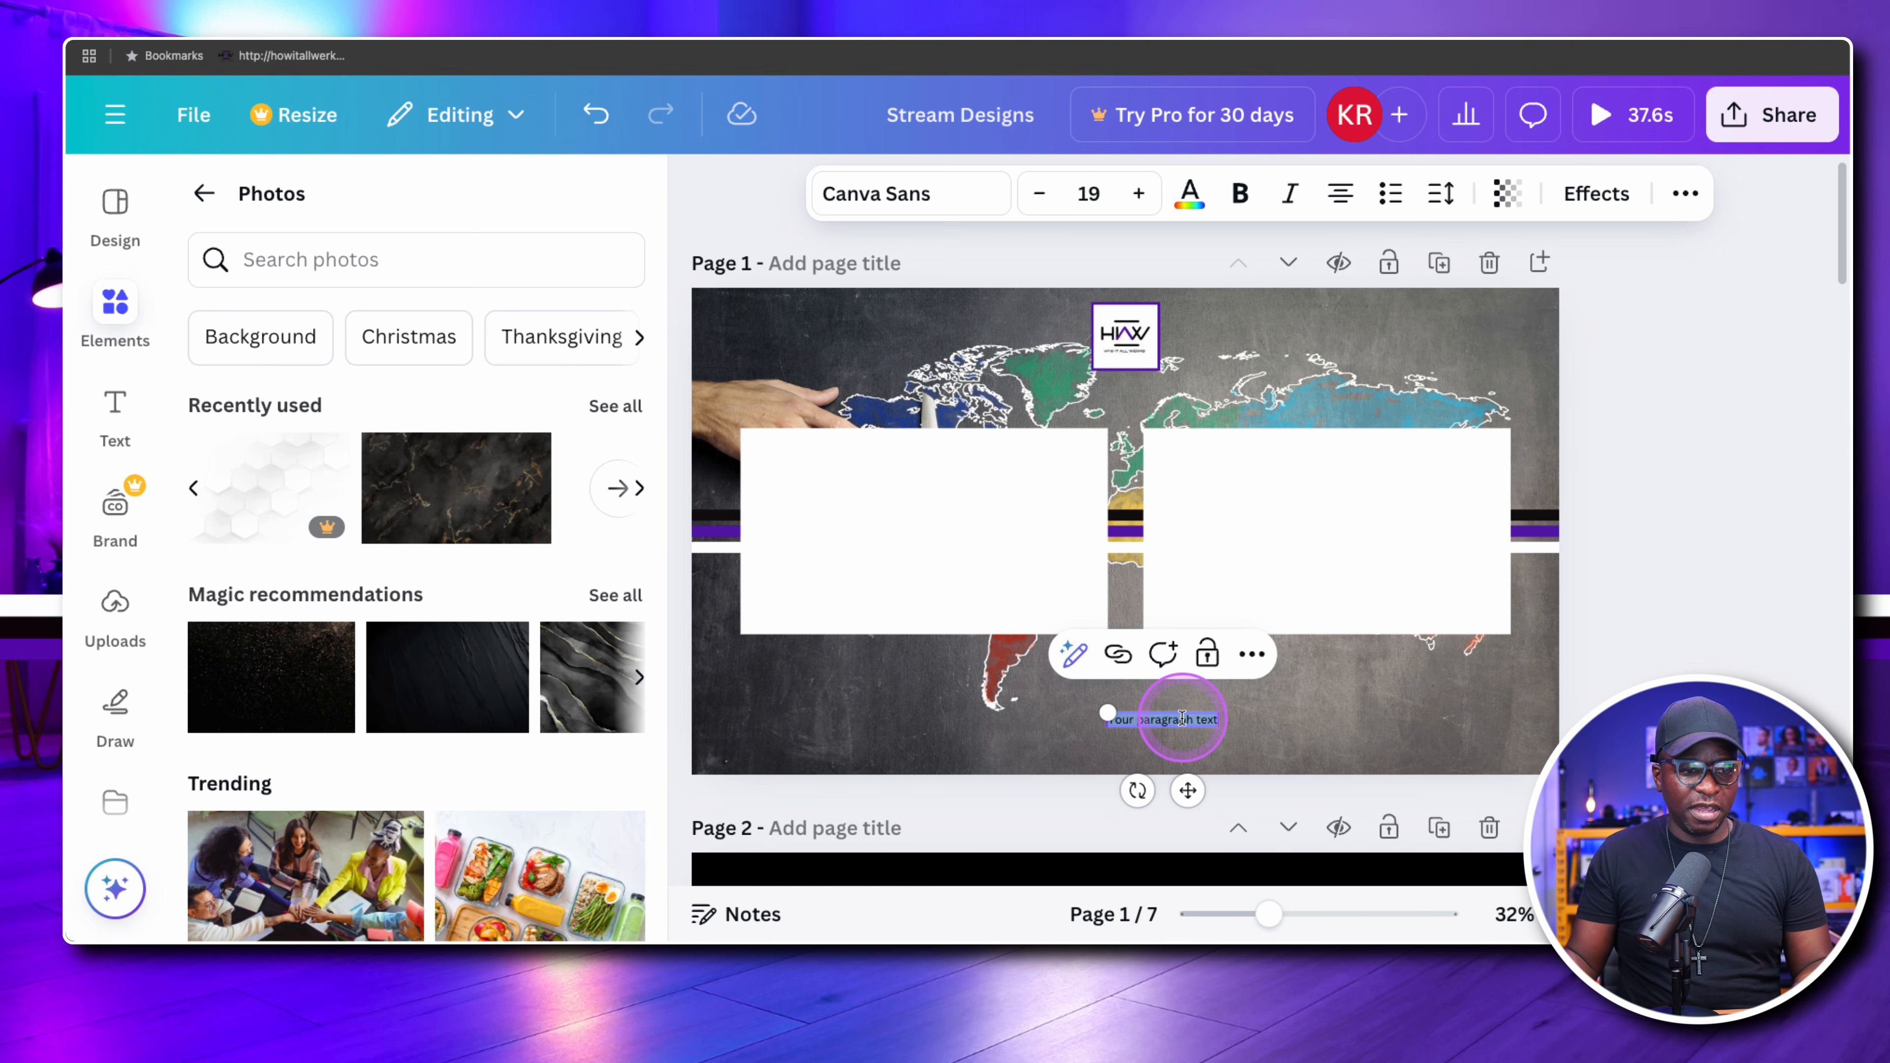
{"action": "key", "text": "BackSpace"}
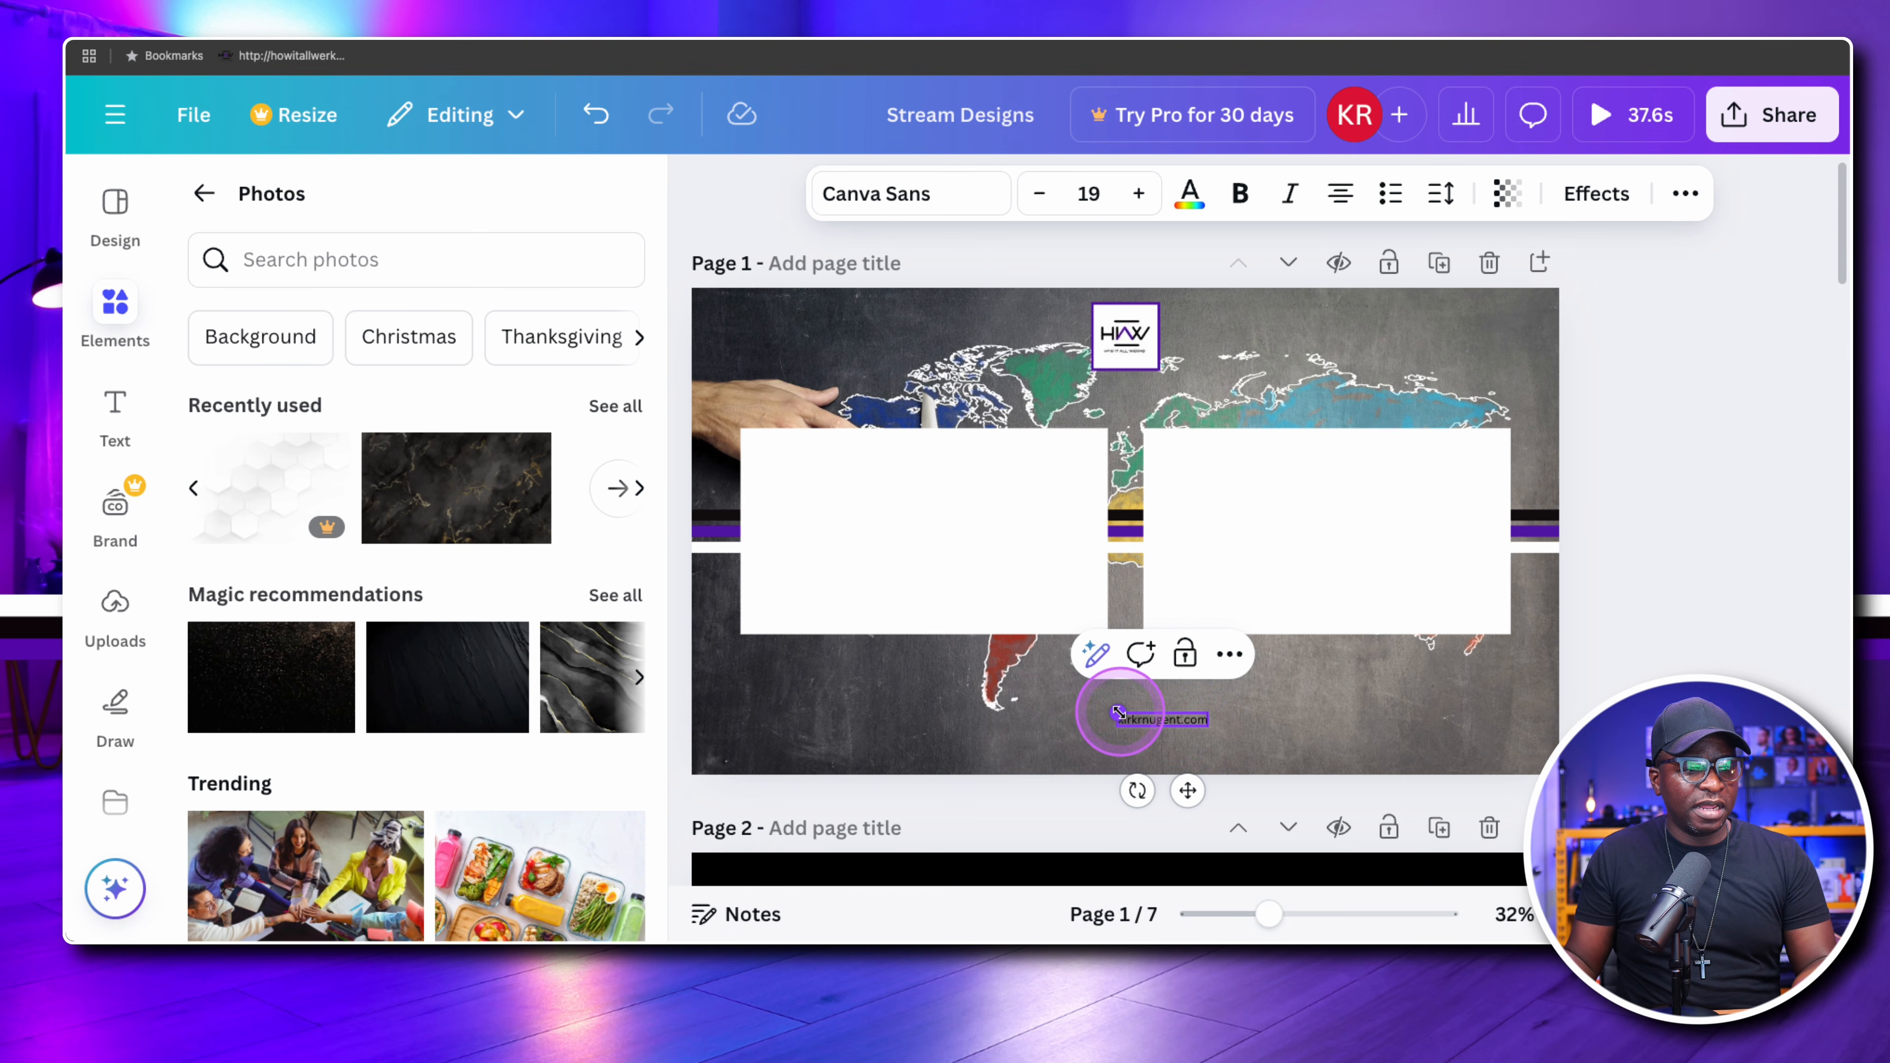
Enlarge the website text to about size 22.9, colour it white and set its font to Archivo Black
{"action": "mouse_move", "coordinate": [1118, 712]}
{"action": "left_mouse_down"}
{"action": "mouse_move", "coordinate": [1086, 700]}
{"action": "mouse_move", "coordinate": [1099, 709]}
{"action": "left_mouse_up"}
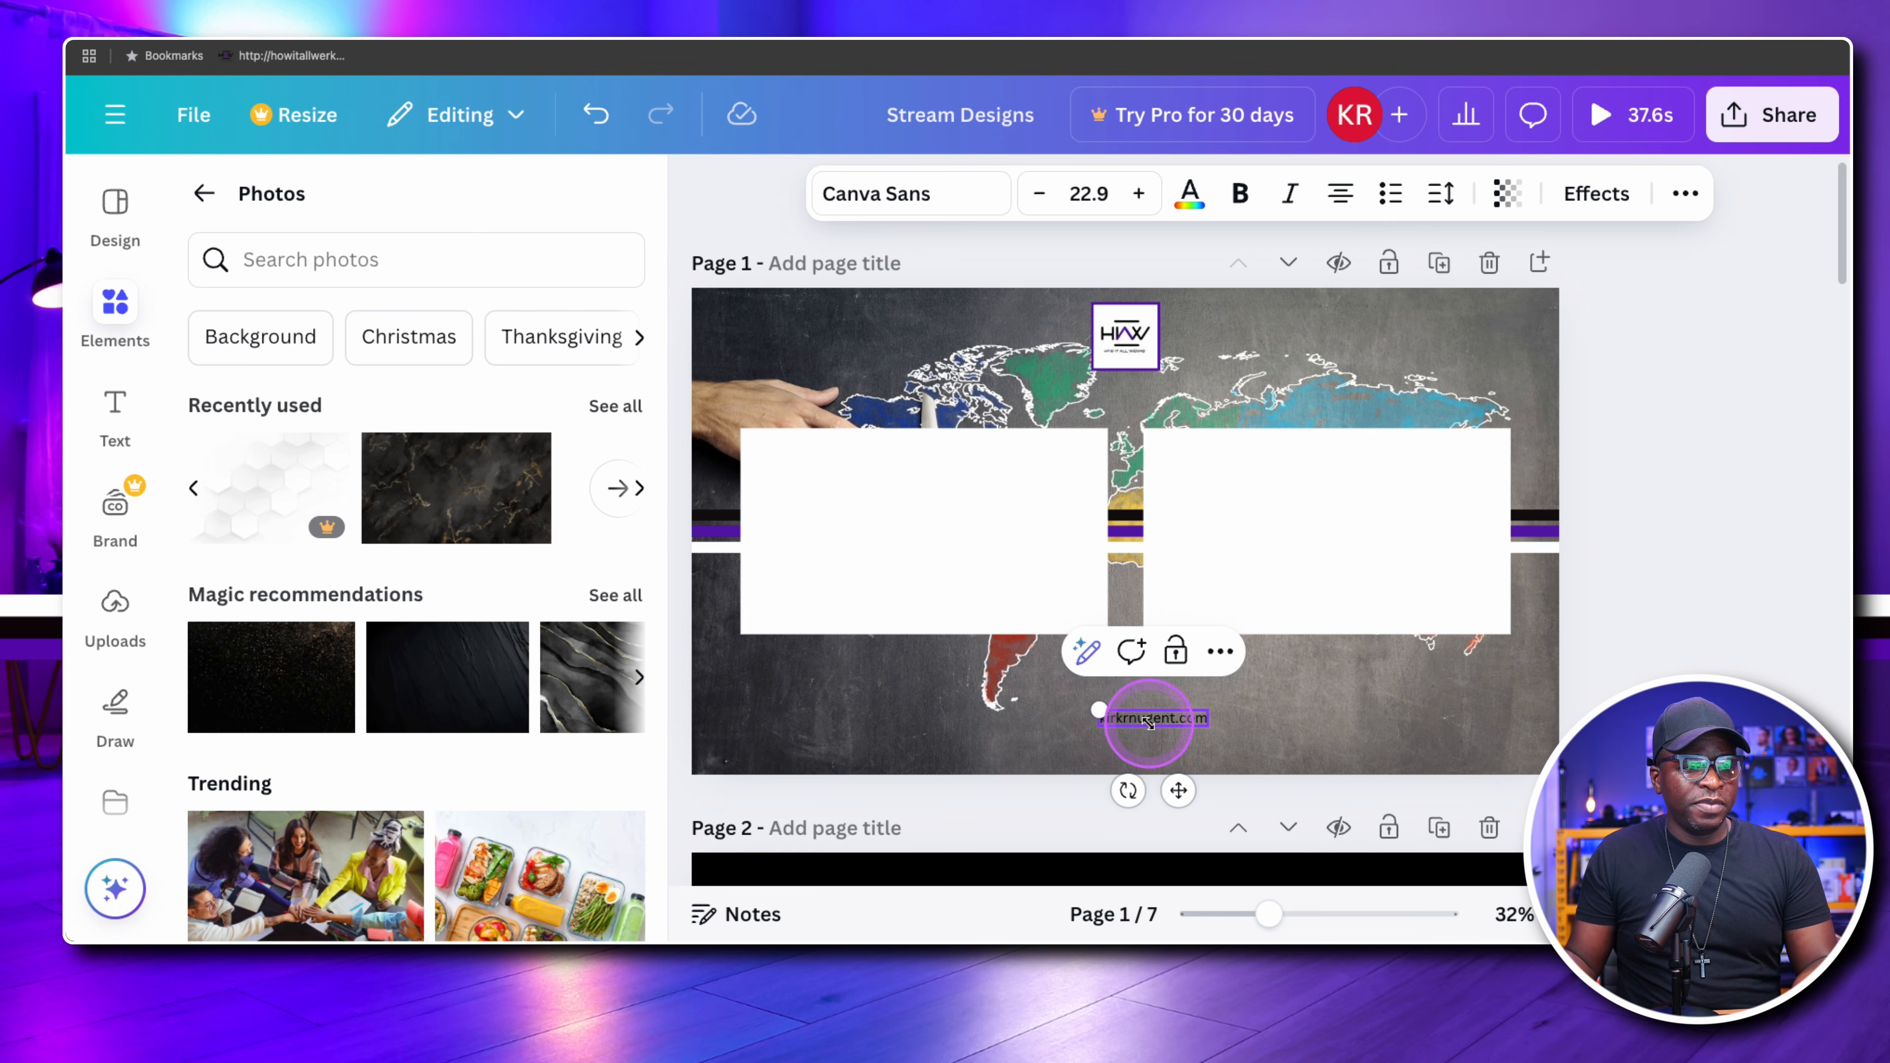
{"action": "double_click", "coordinate": [1151, 718]}
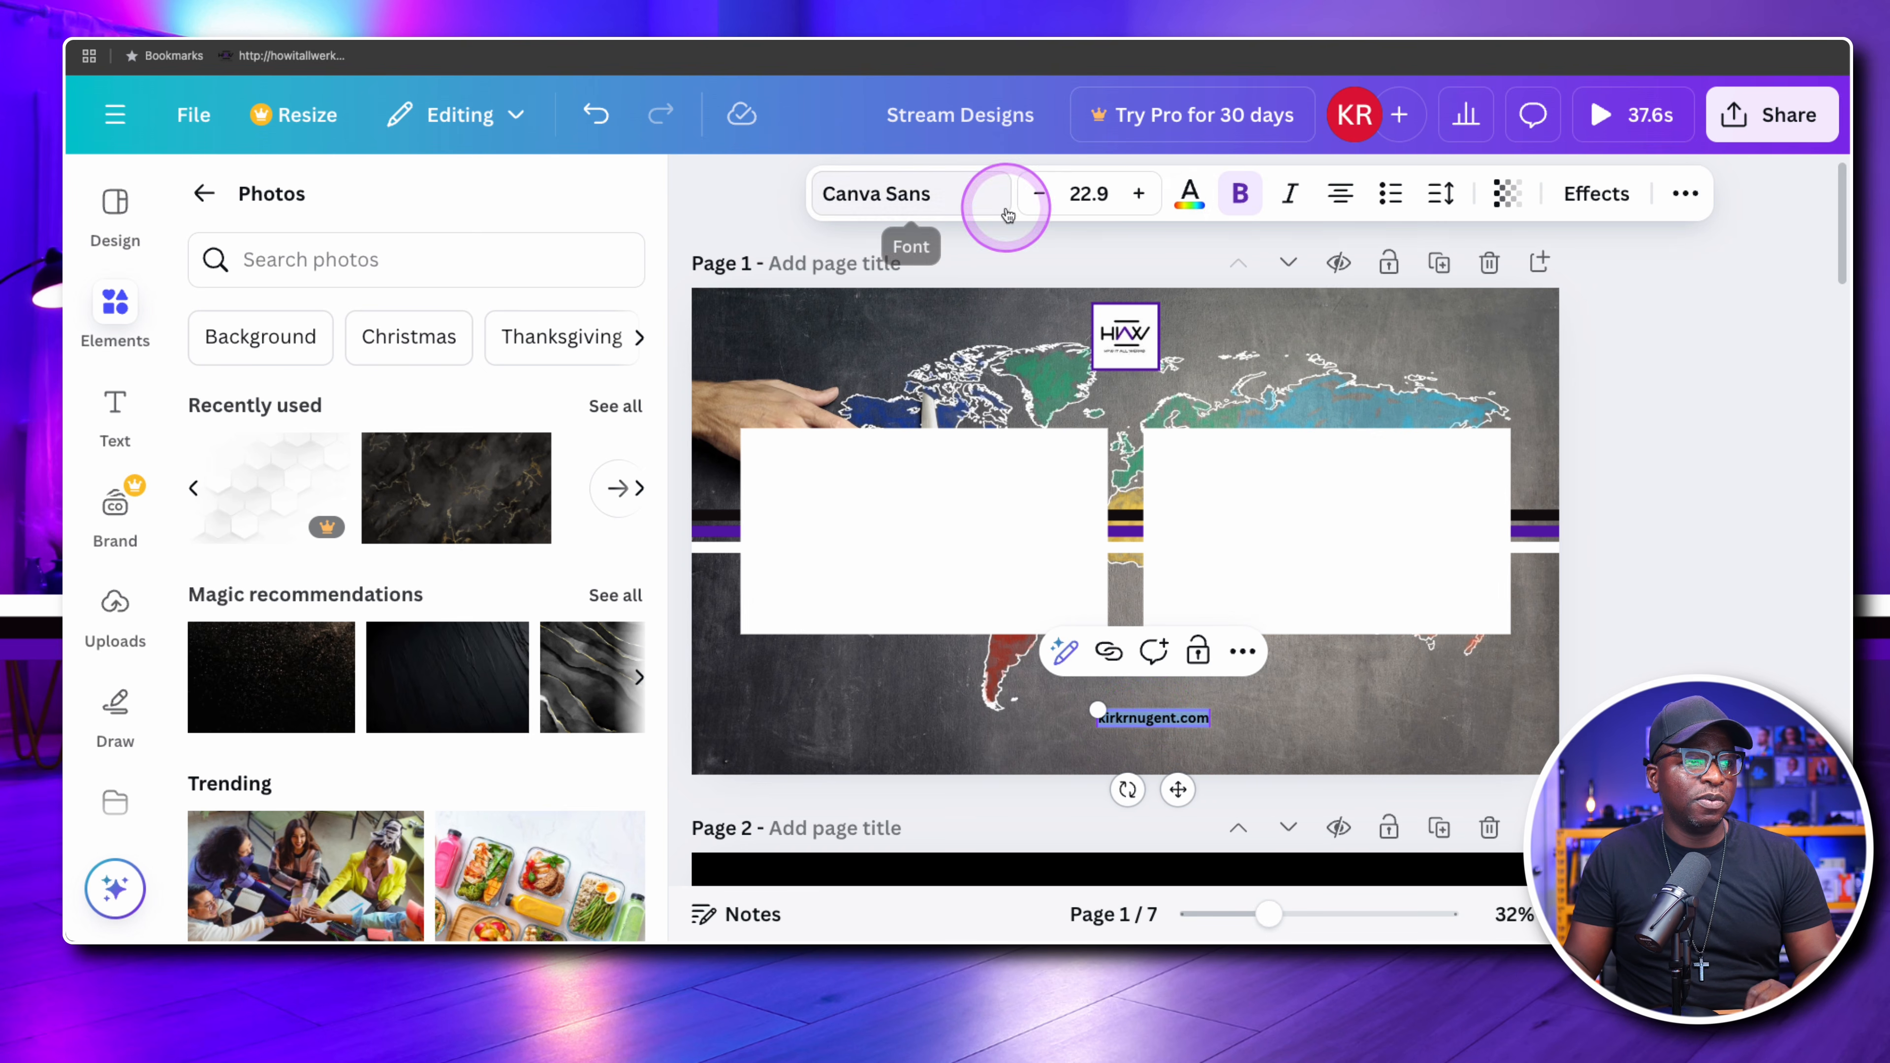
{"action": "left_click", "coordinate": [1191, 198]}
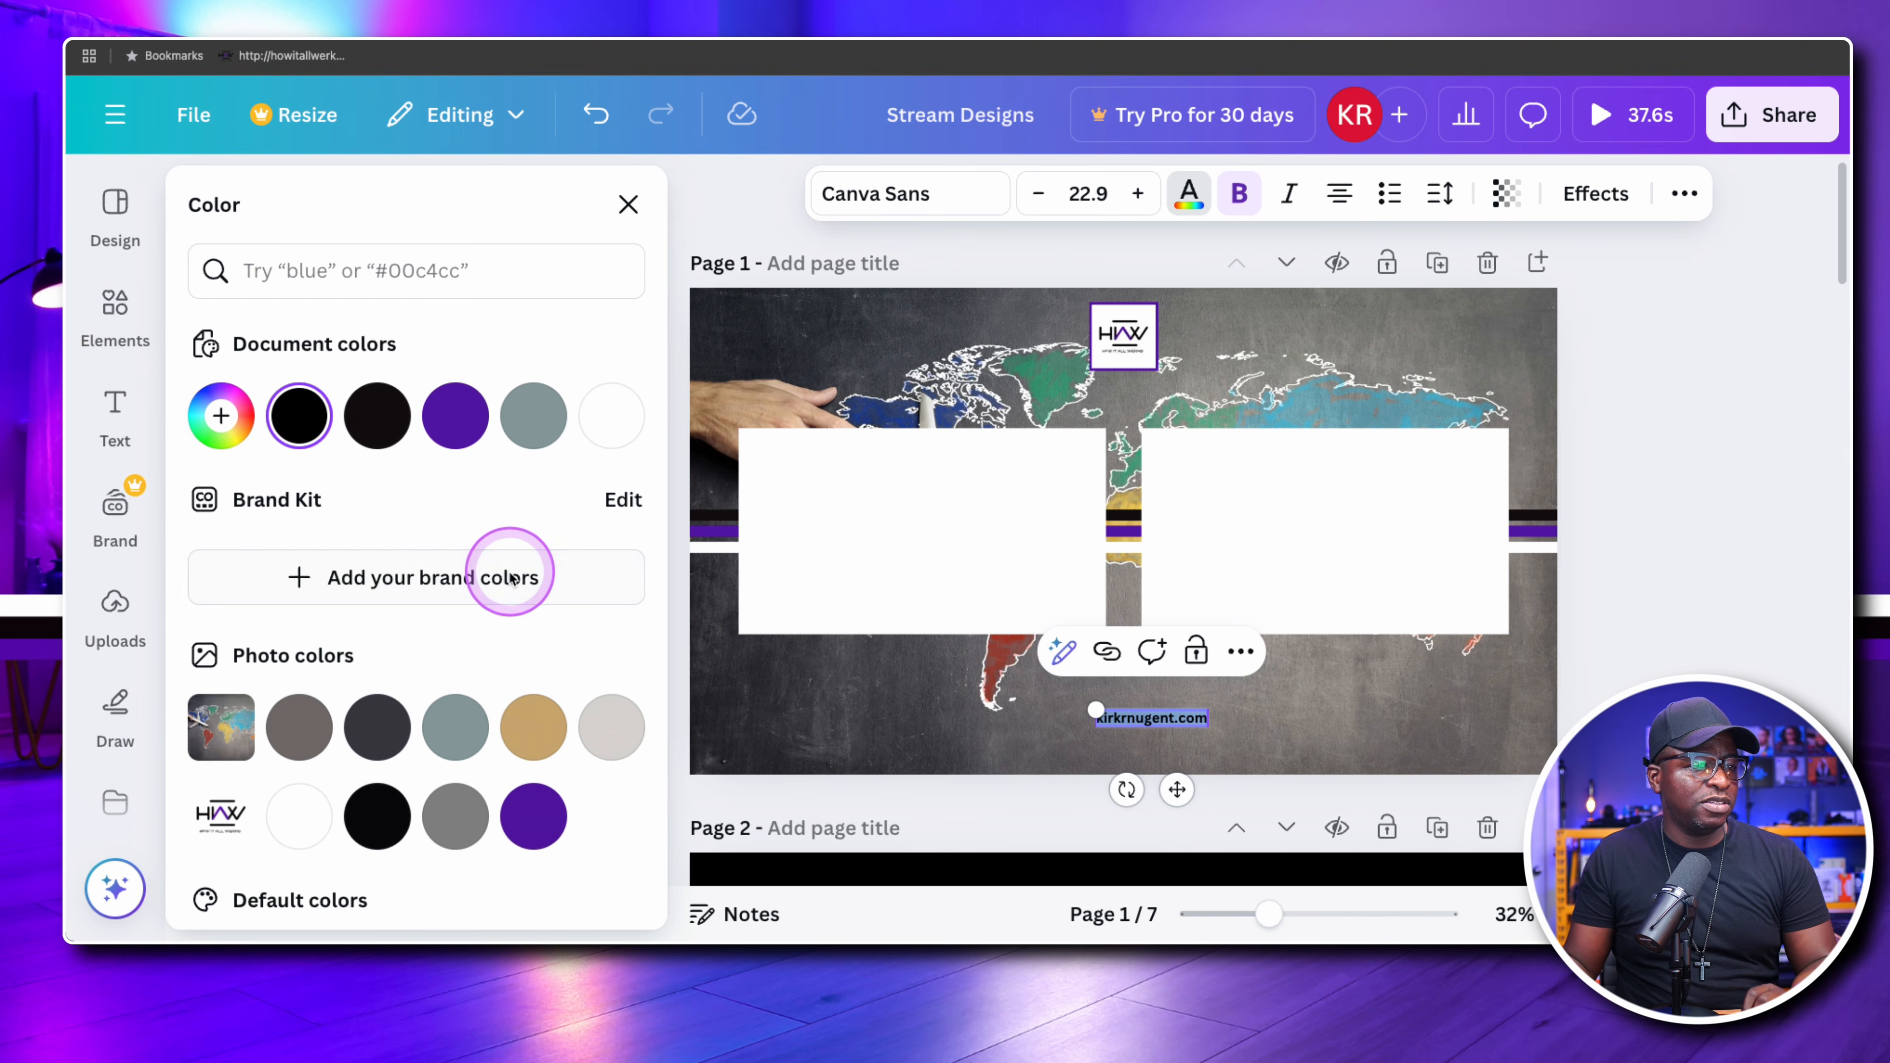
{"action": "left_click", "coordinate": [298, 816]}
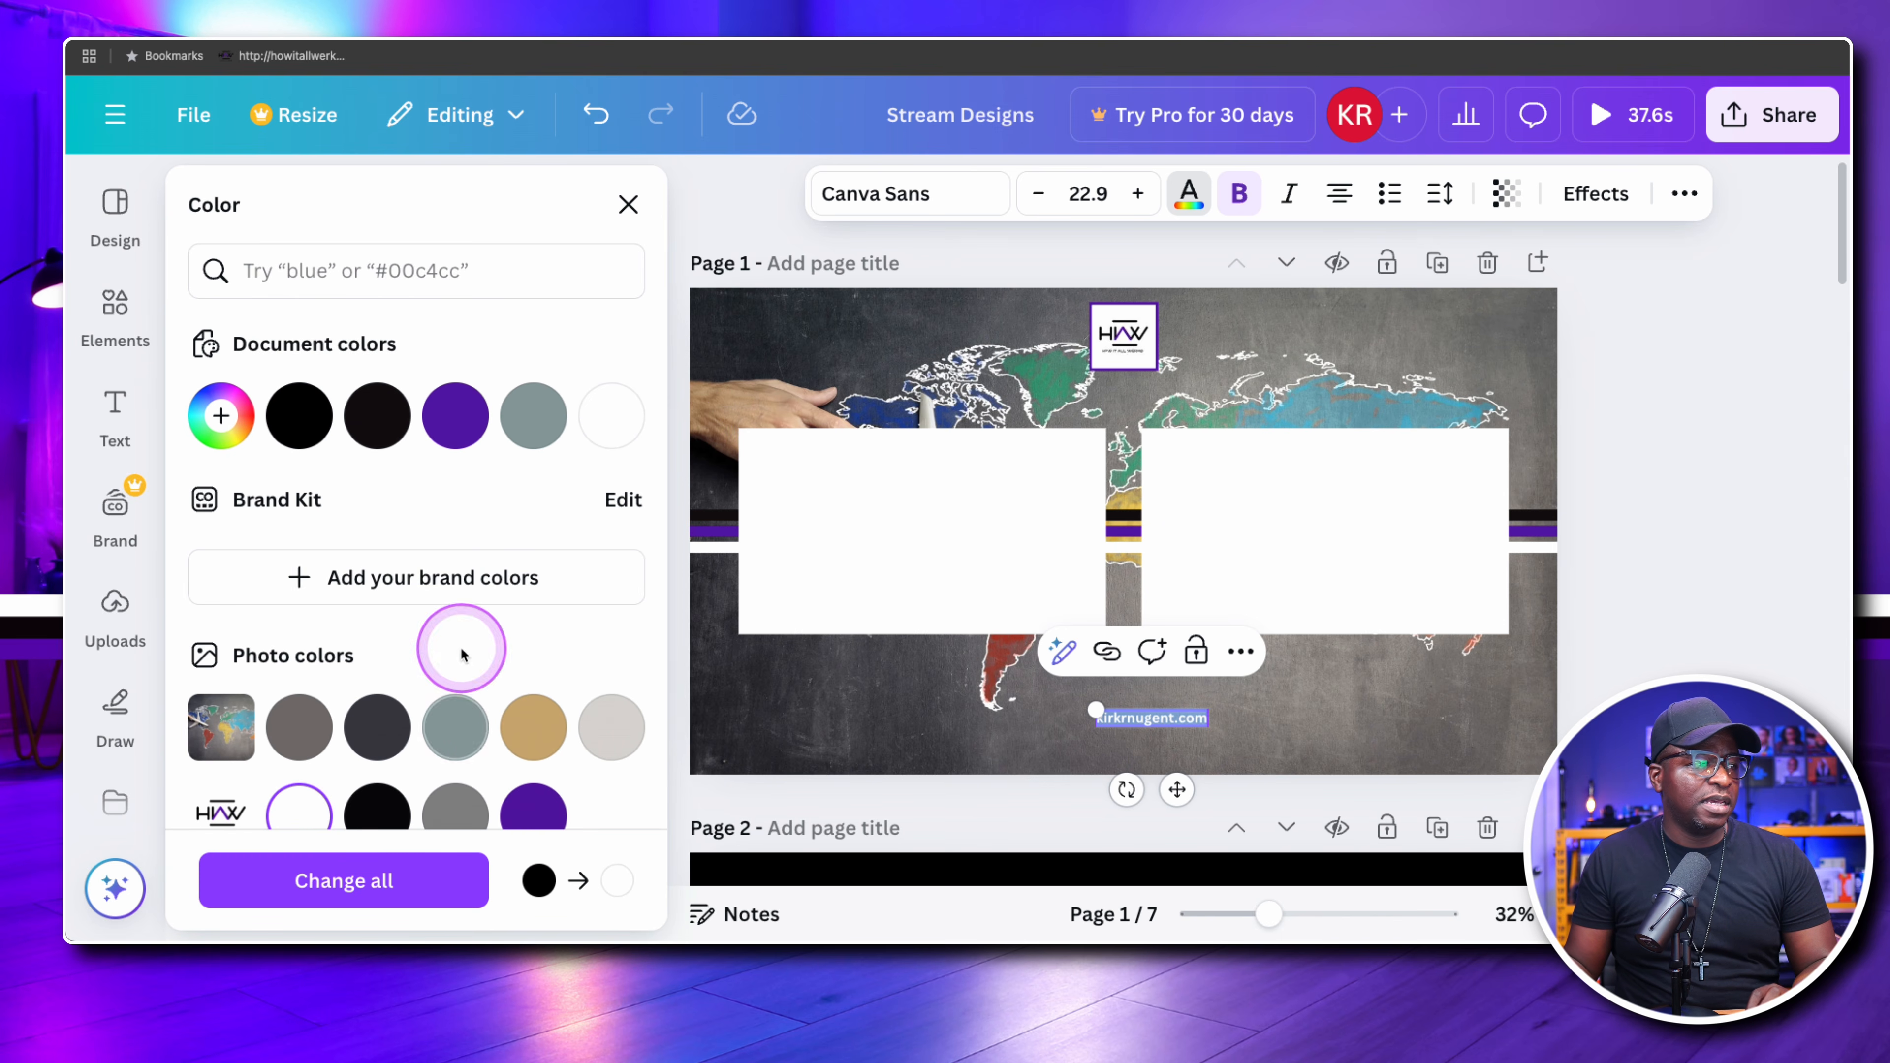
{"action": "left_click", "coordinate": [875, 209]}
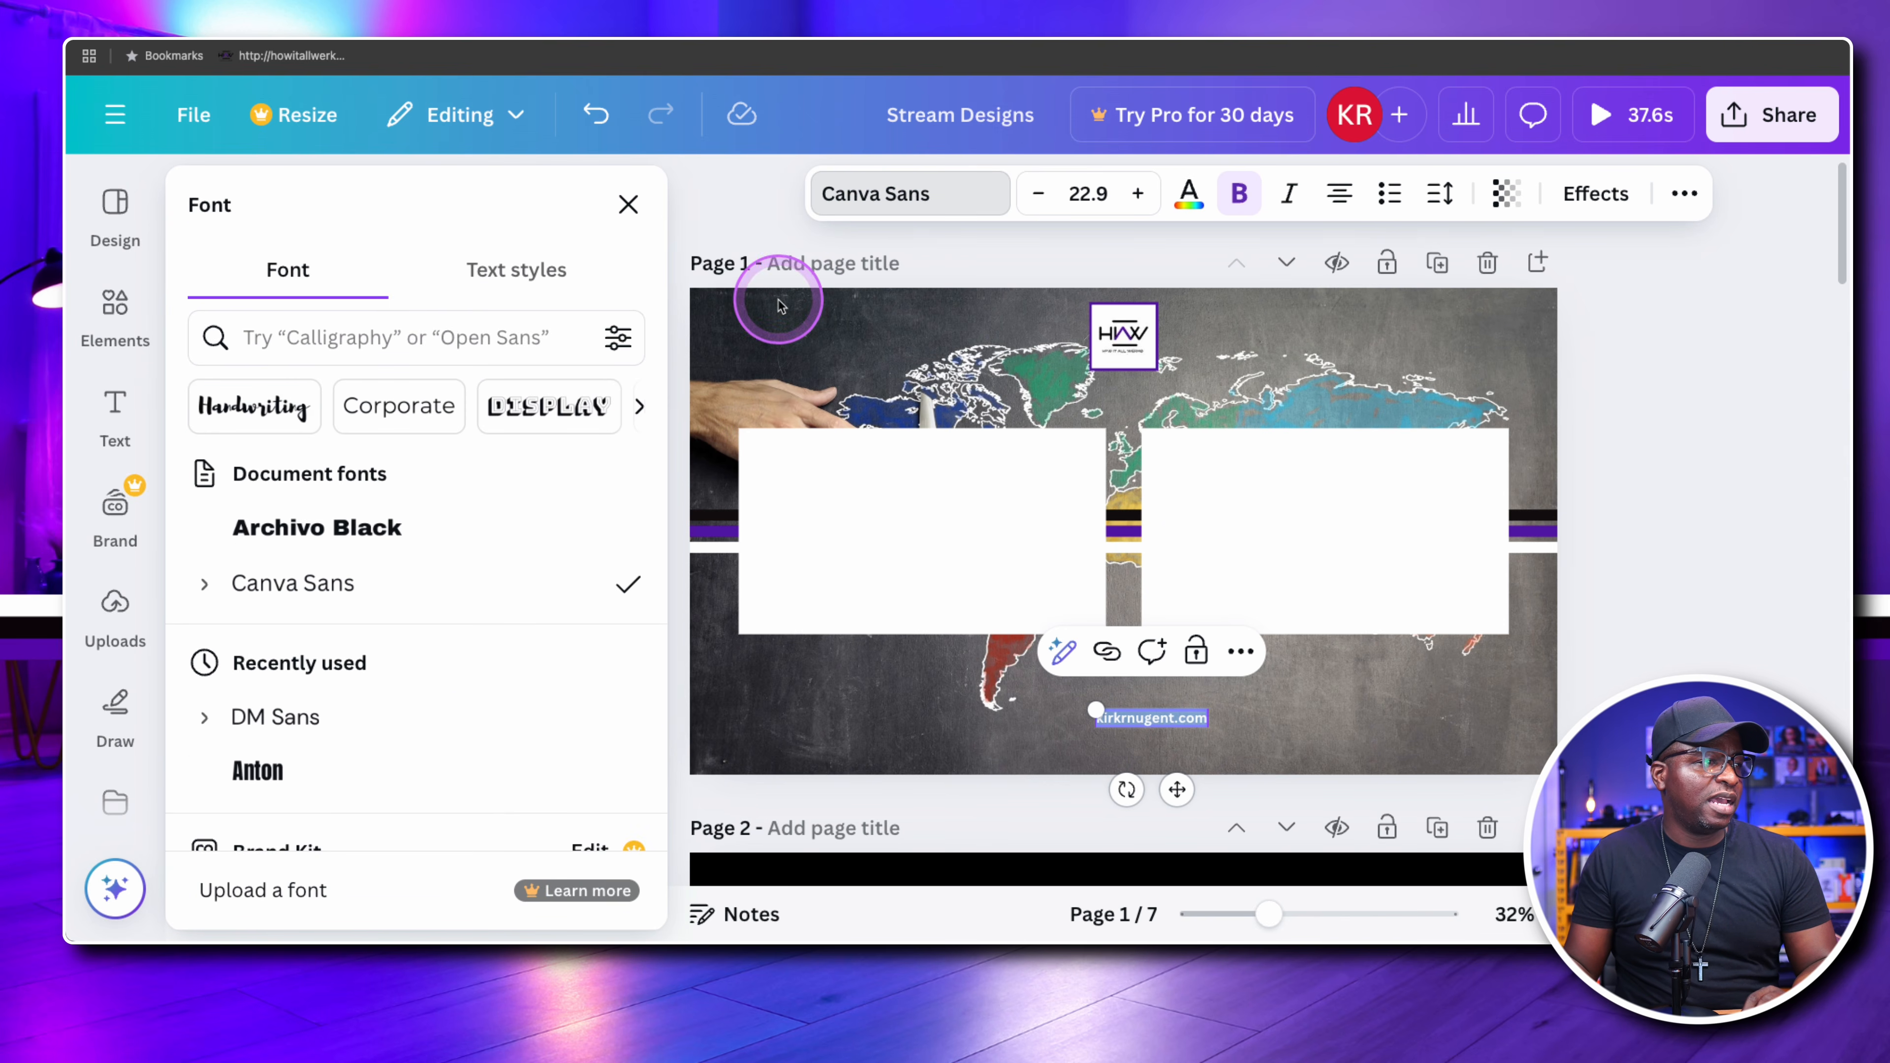
{"action": "left_click", "coordinate": [349, 528]}
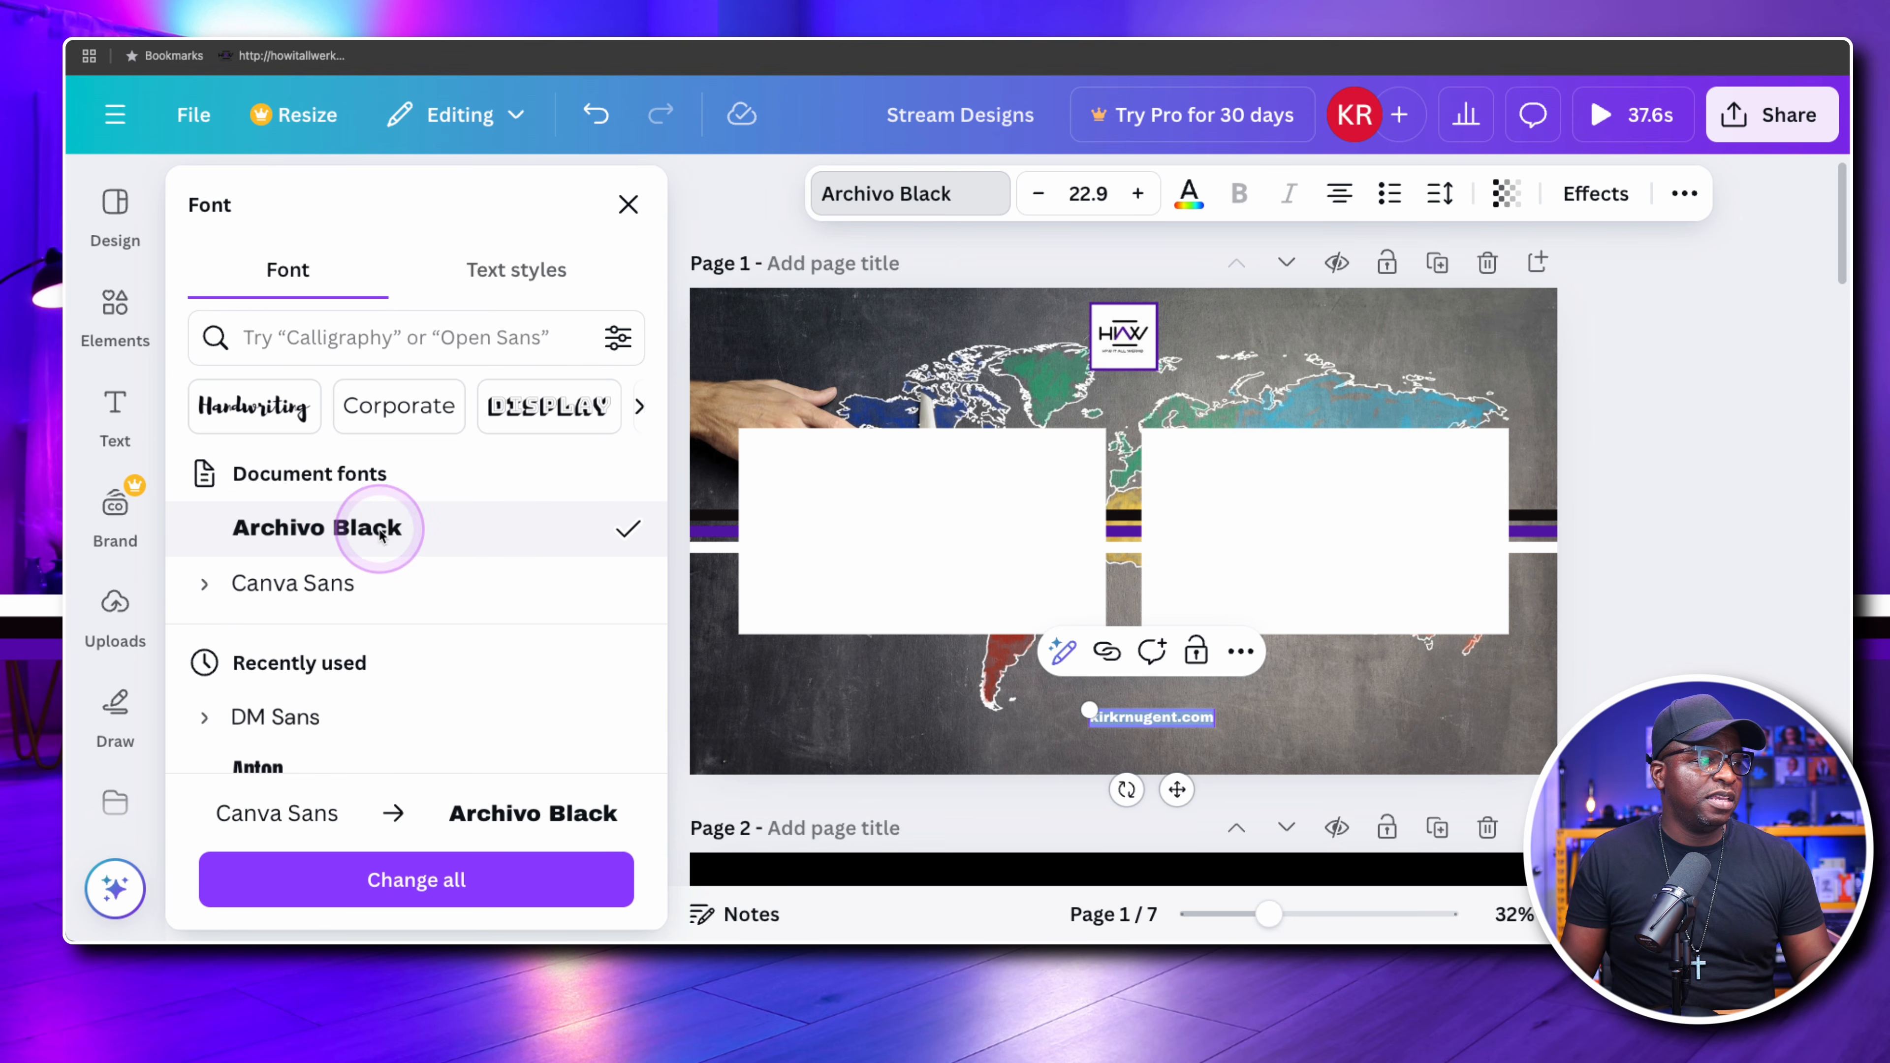
Move the website text to page 1's lower-right corner, in line with the right rectangle's edge, and enlarge it to about size 28.3
{"action": "left_click", "coordinate": [1272, 732]}
{"action": "left_click_drag", "start_coordinate": [1160, 718], "coordinate": [1351, 706]}
{"action": "left_click", "coordinate": [1227, 718]}
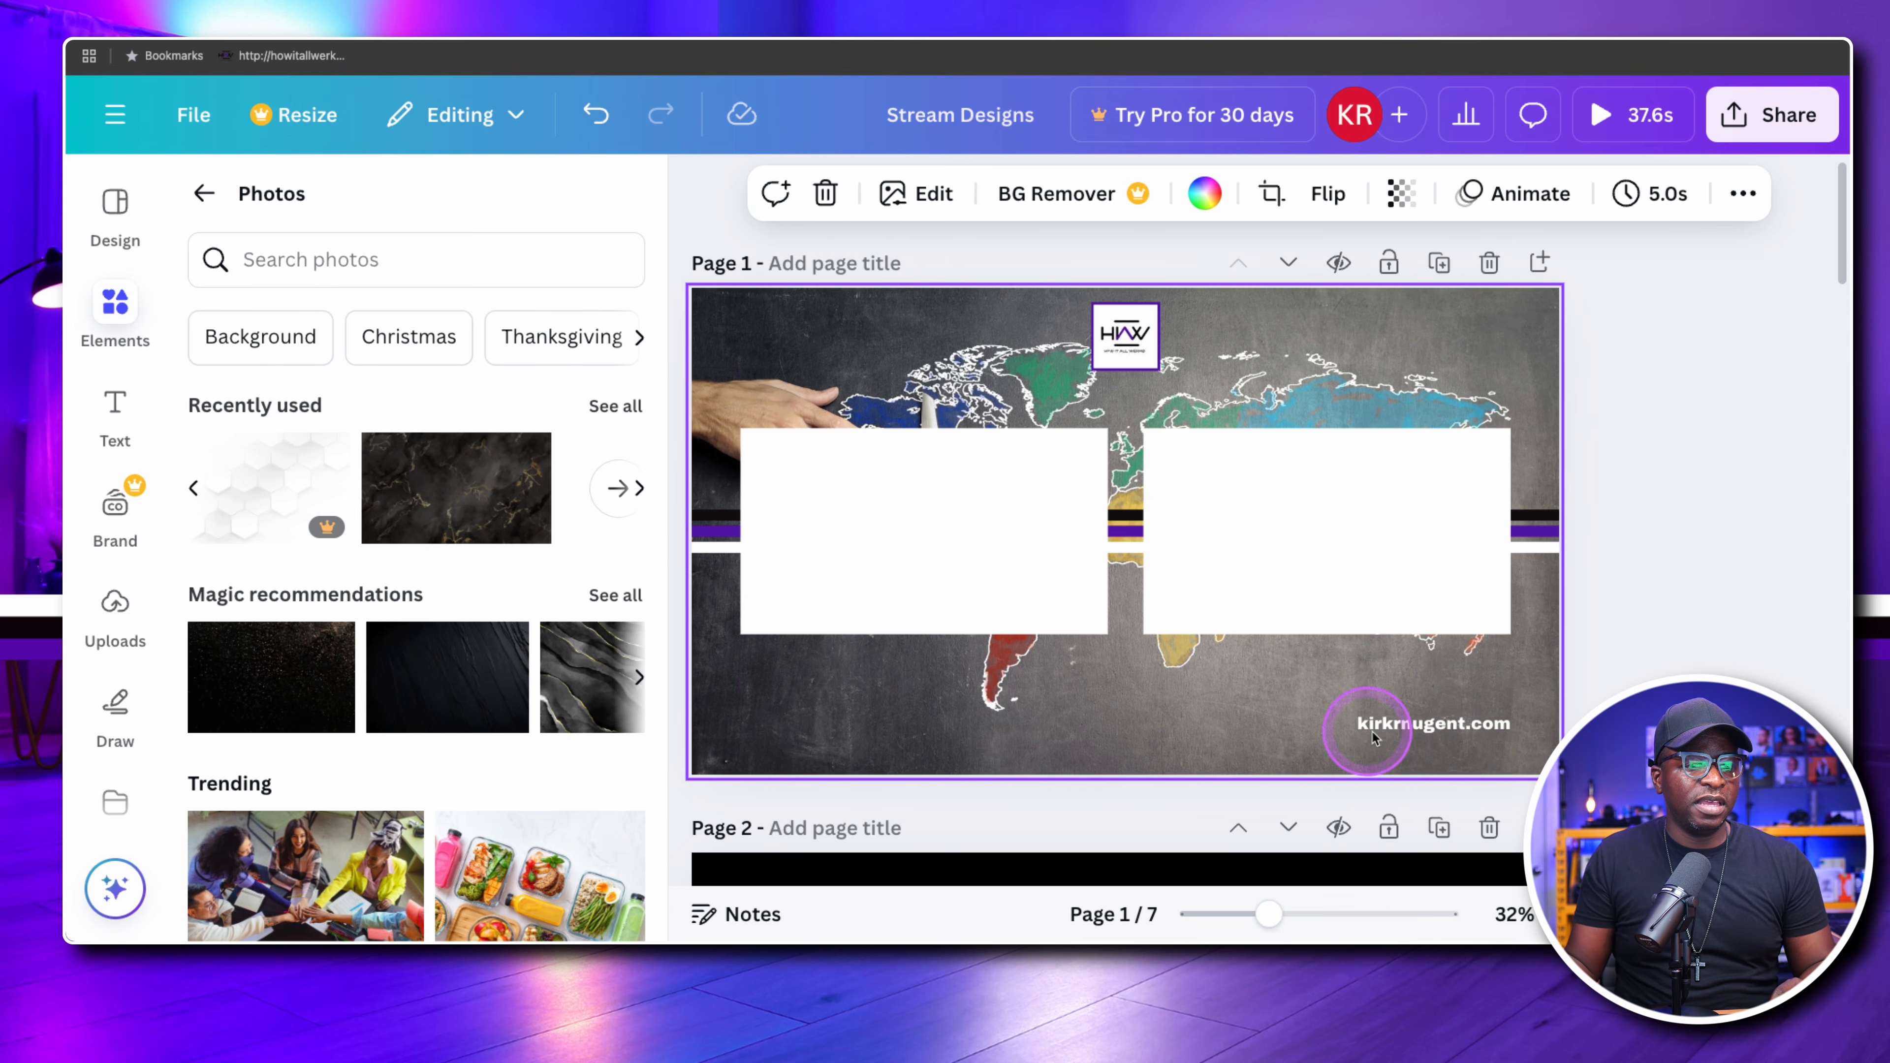
{"action": "left_click_drag", "start_coordinate": [1461, 725], "coordinate": [1460, 720]}
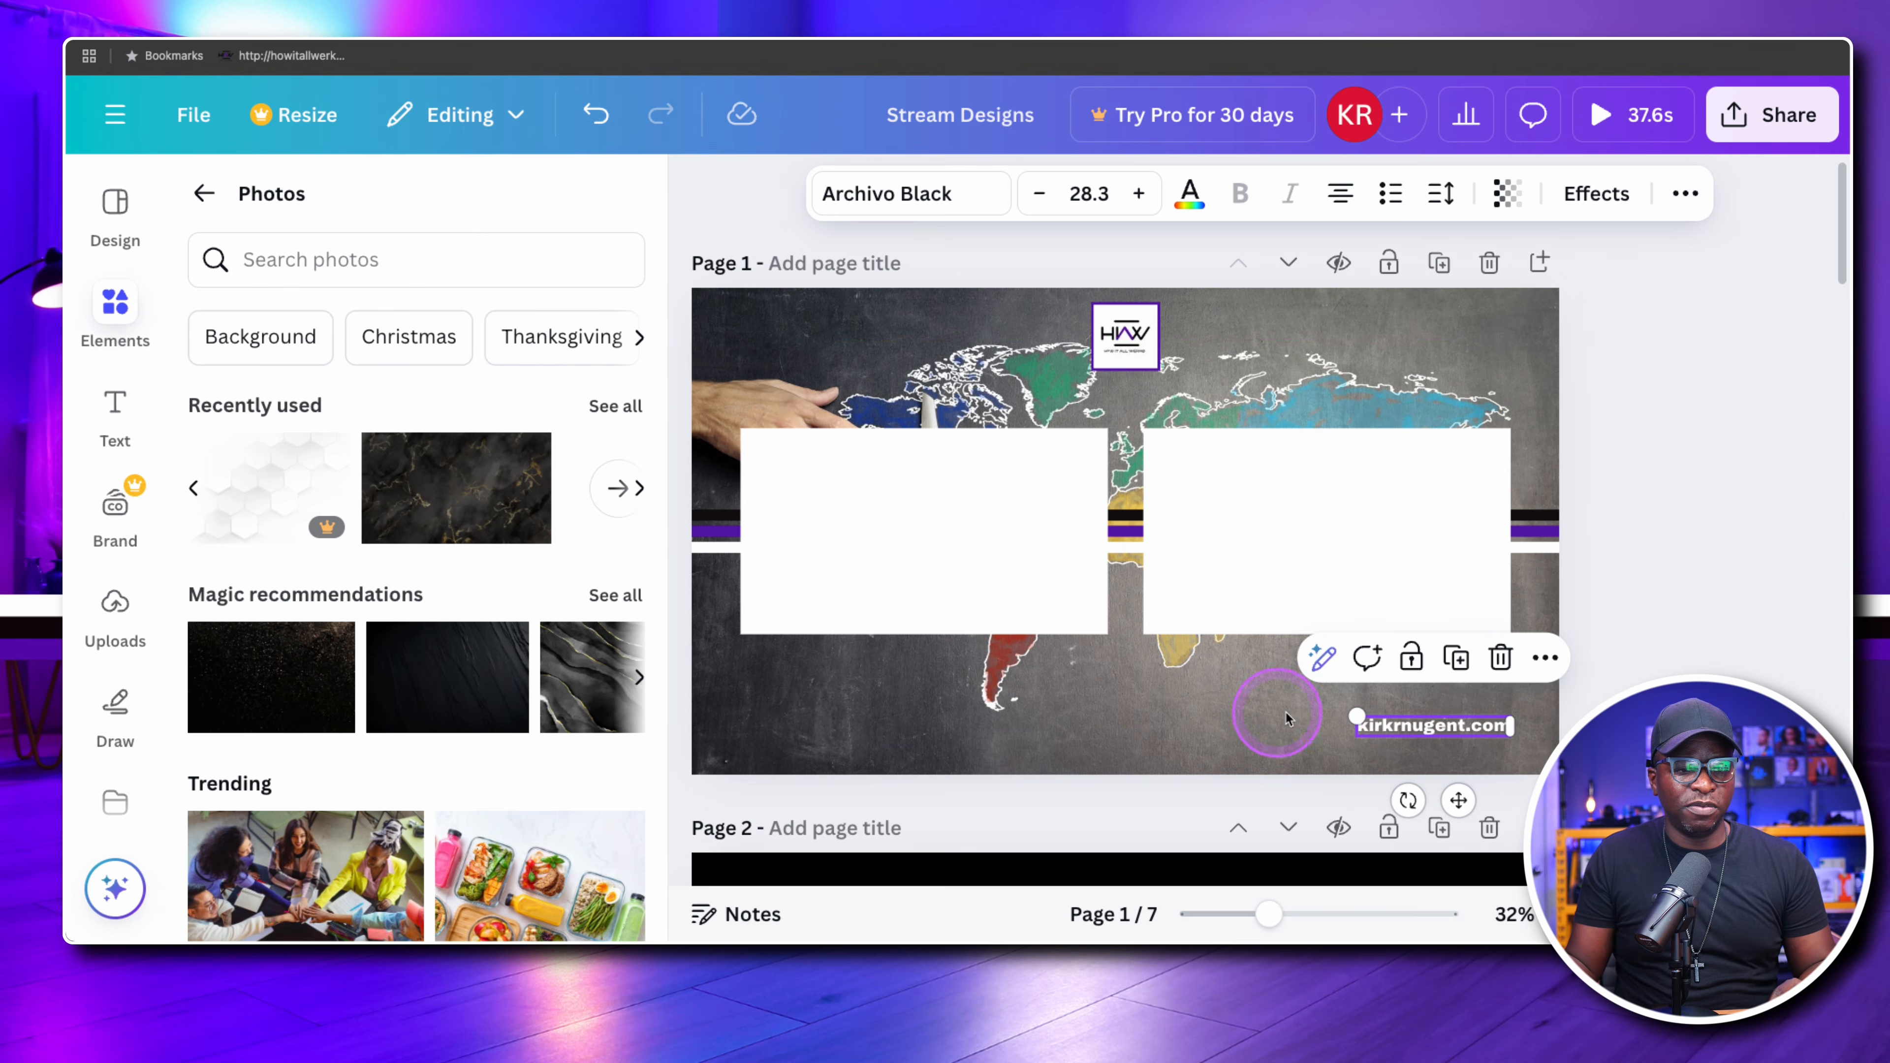
{"action": "left_click", "coordinate": [1166, 703]}
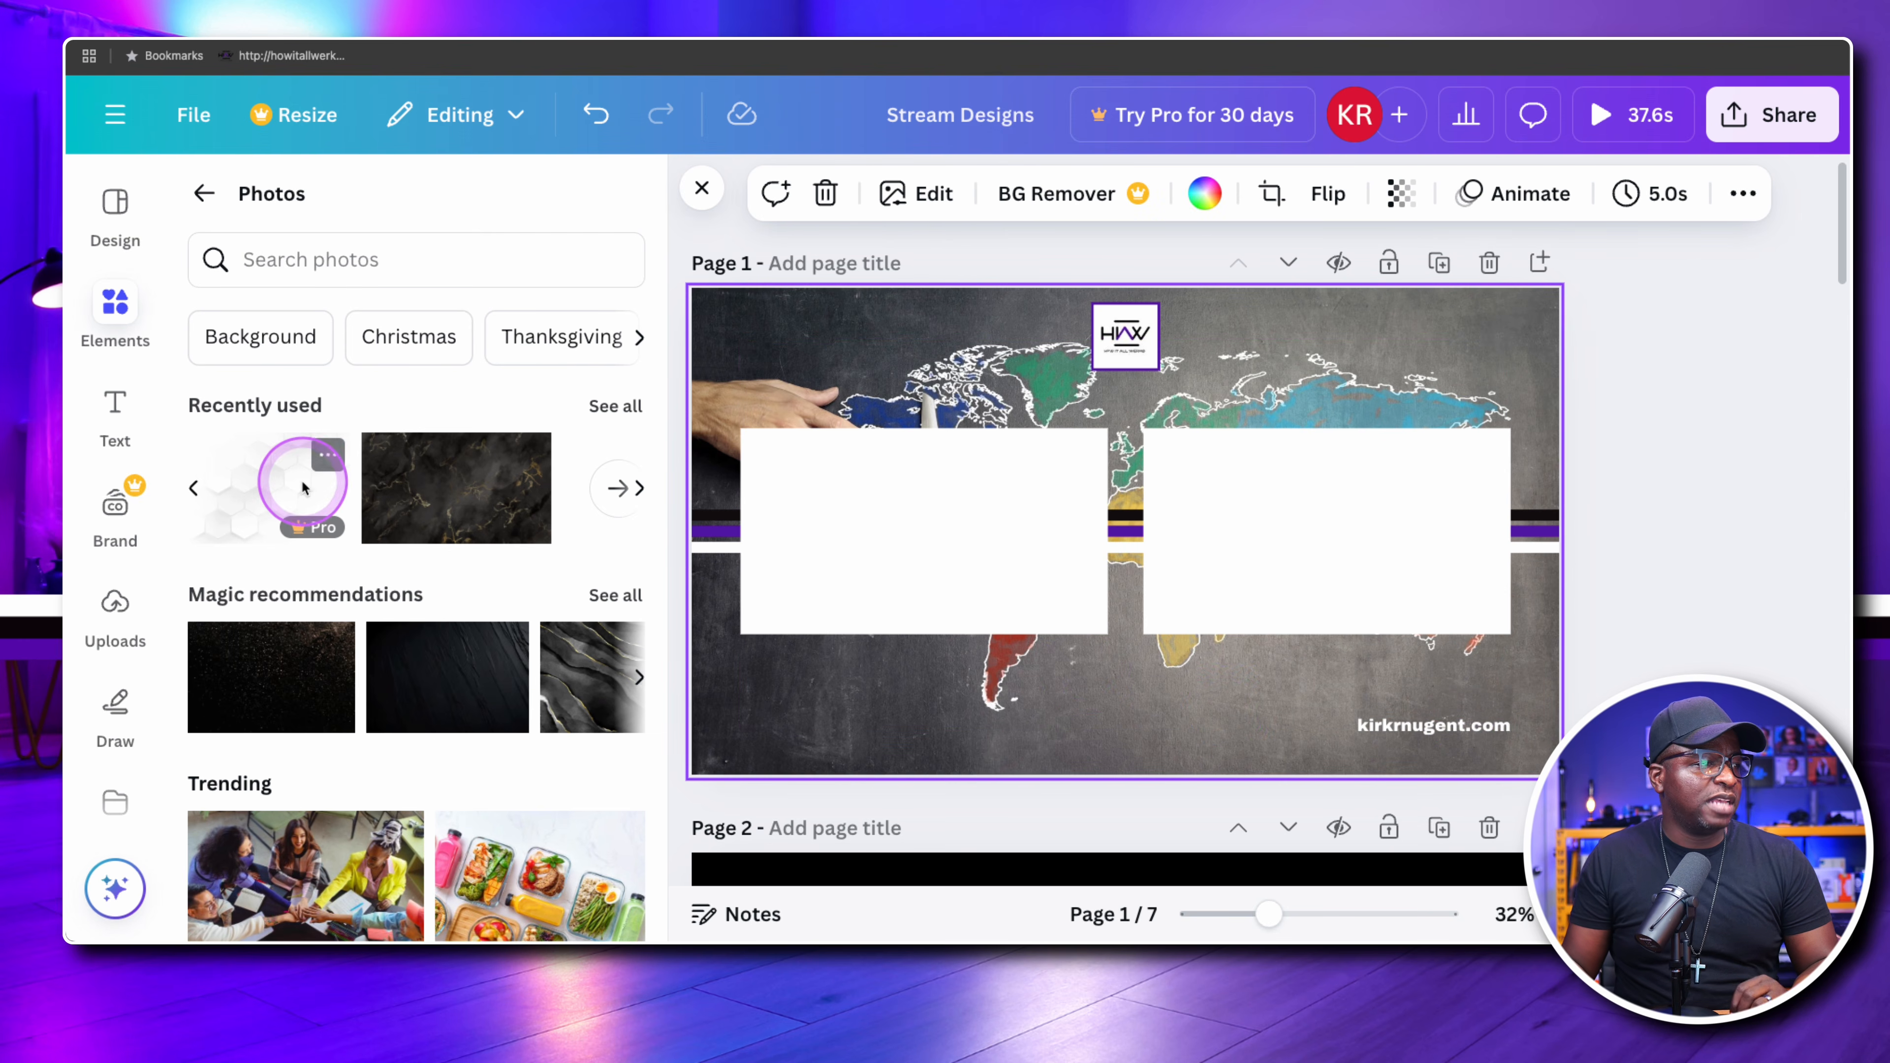
Search the photos for "www" and look through the results for a website graphic
{"action": "left_click", "coordinate": [298, 262]}
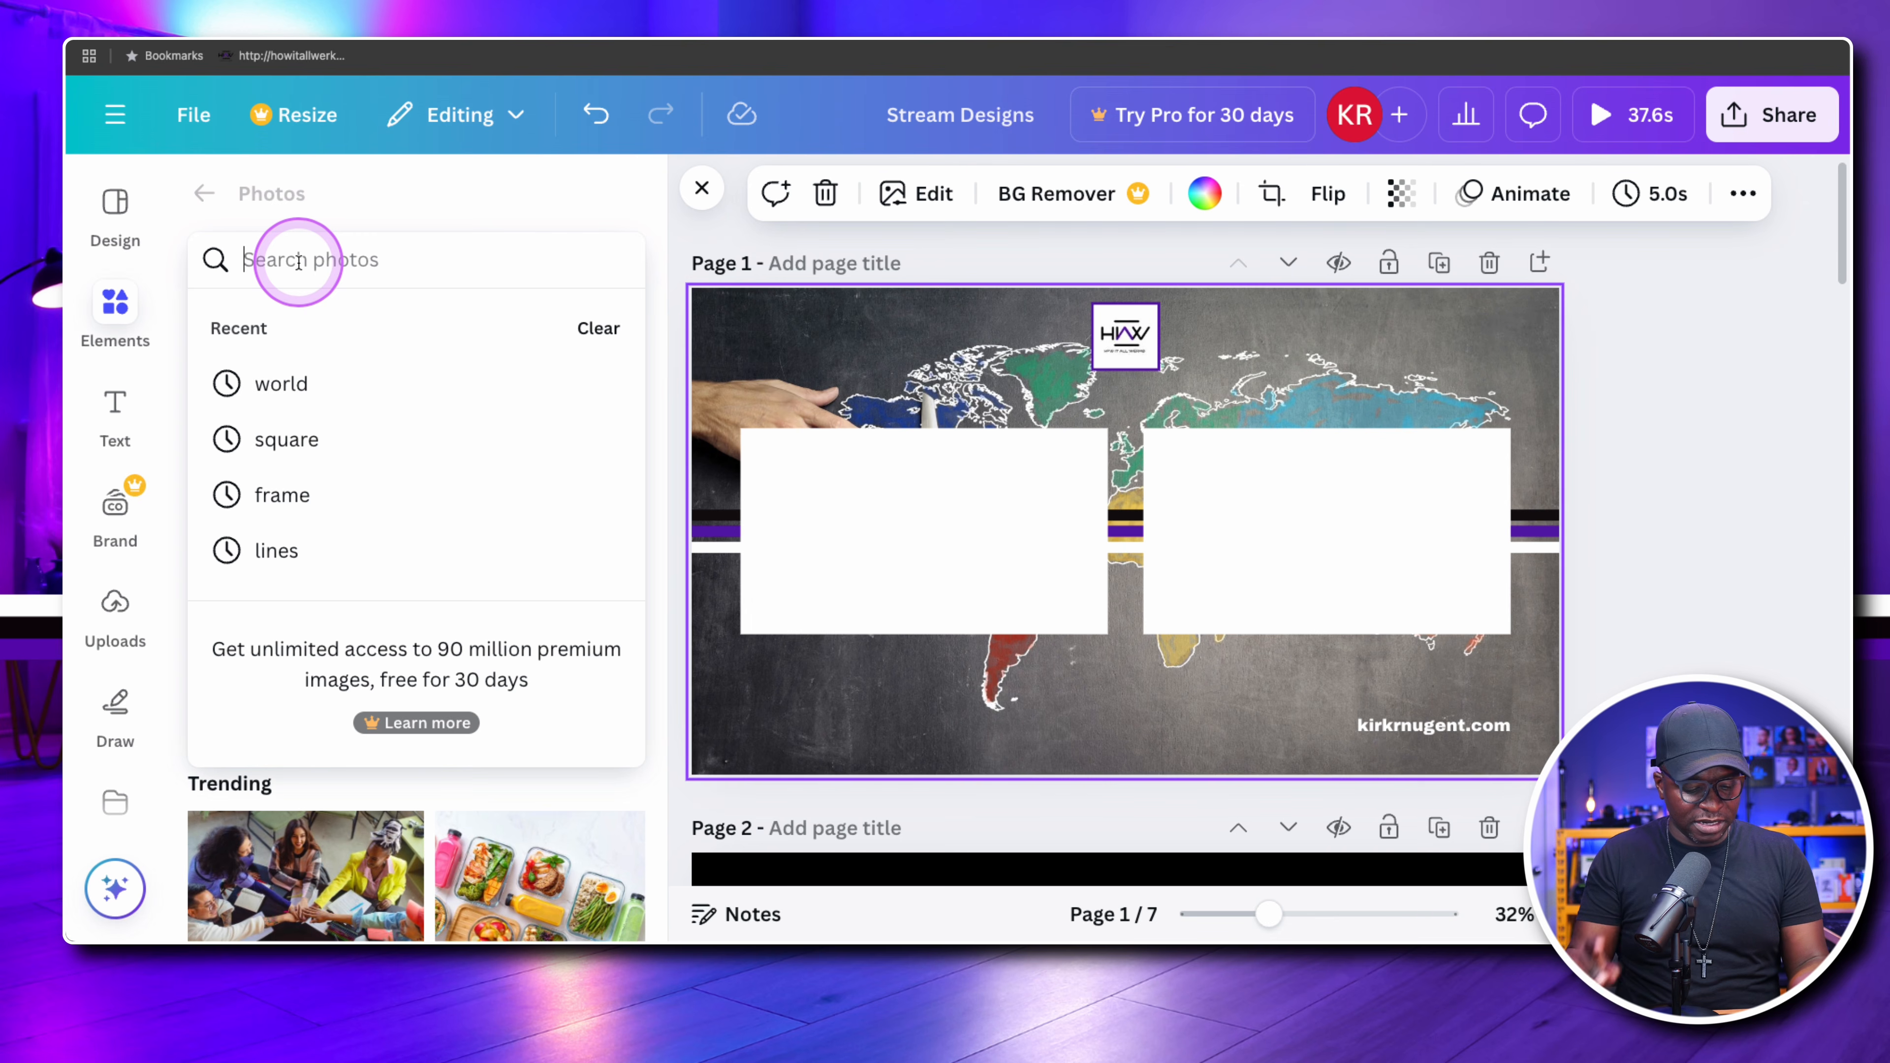
{"action": "type", "text": "www"}
{"action": "key", "text": "Return"}
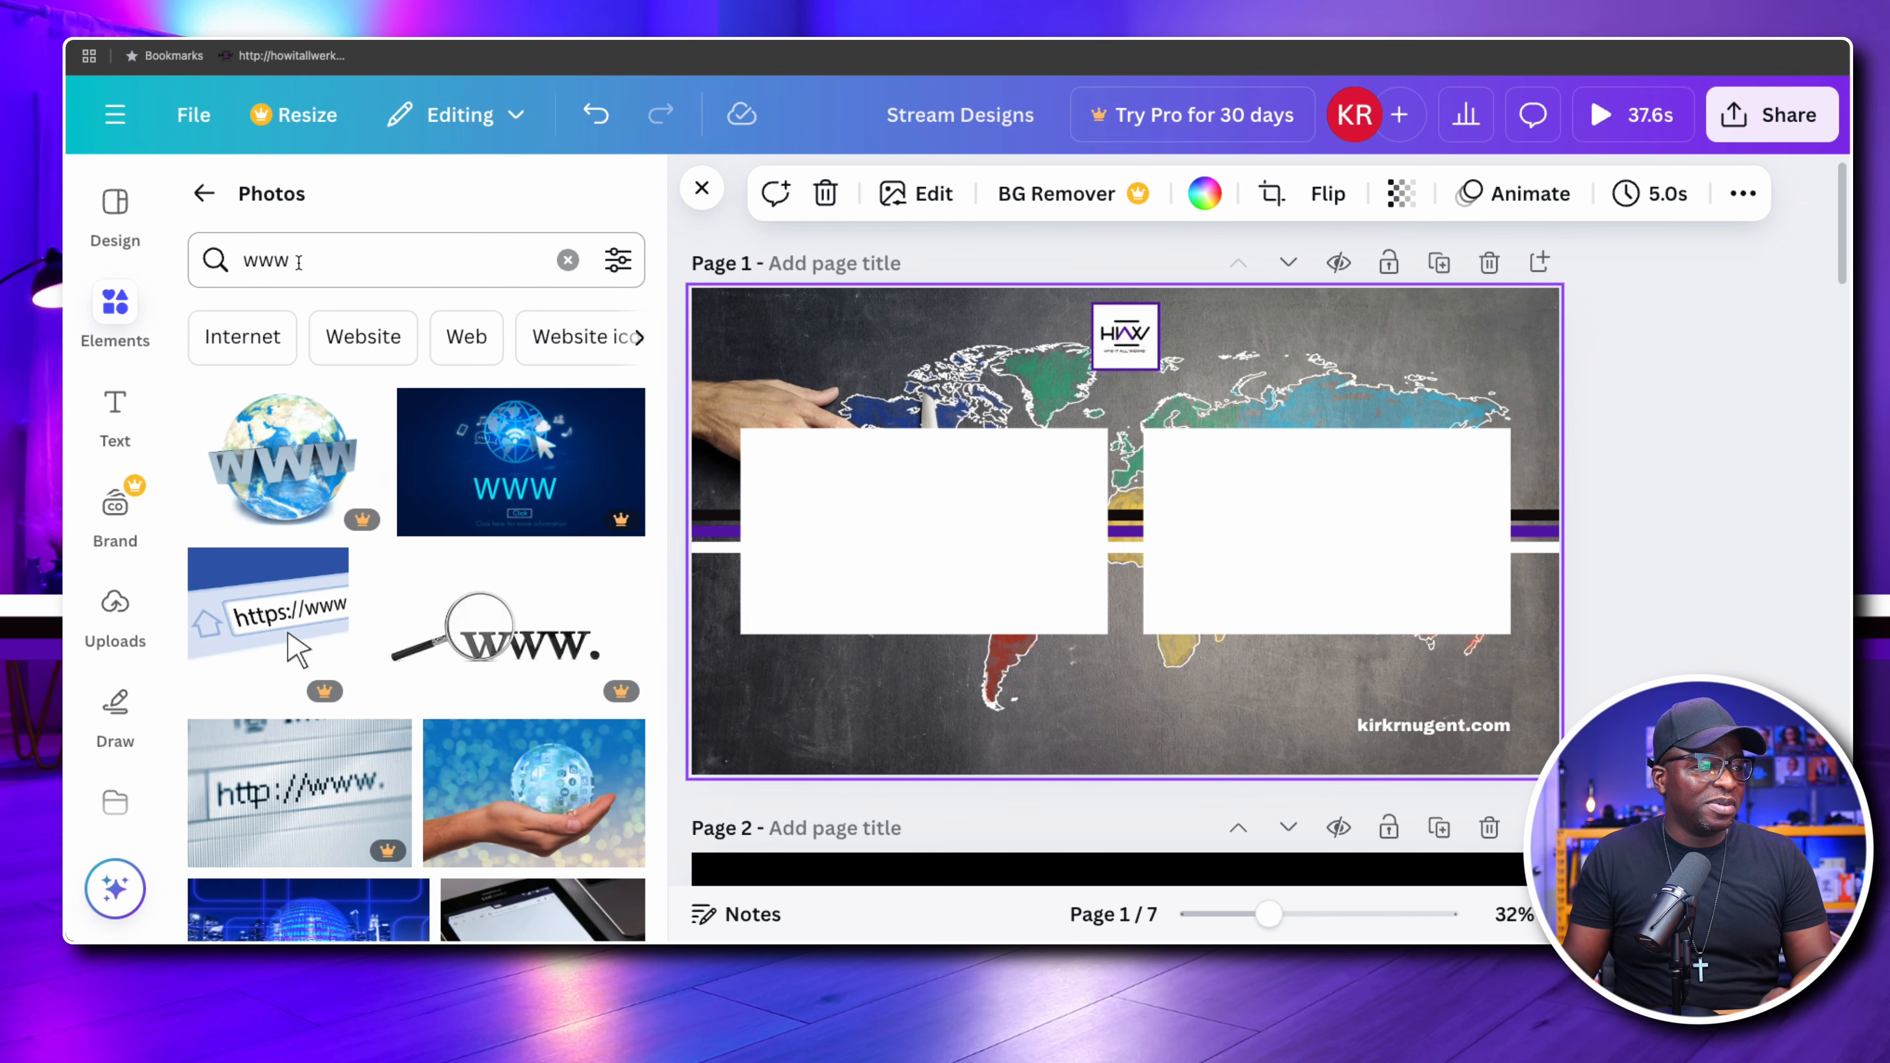
{"action": "scroll", "coordinate": [477, 457], "scroll_direction": "down", "scroll_amount": 5}
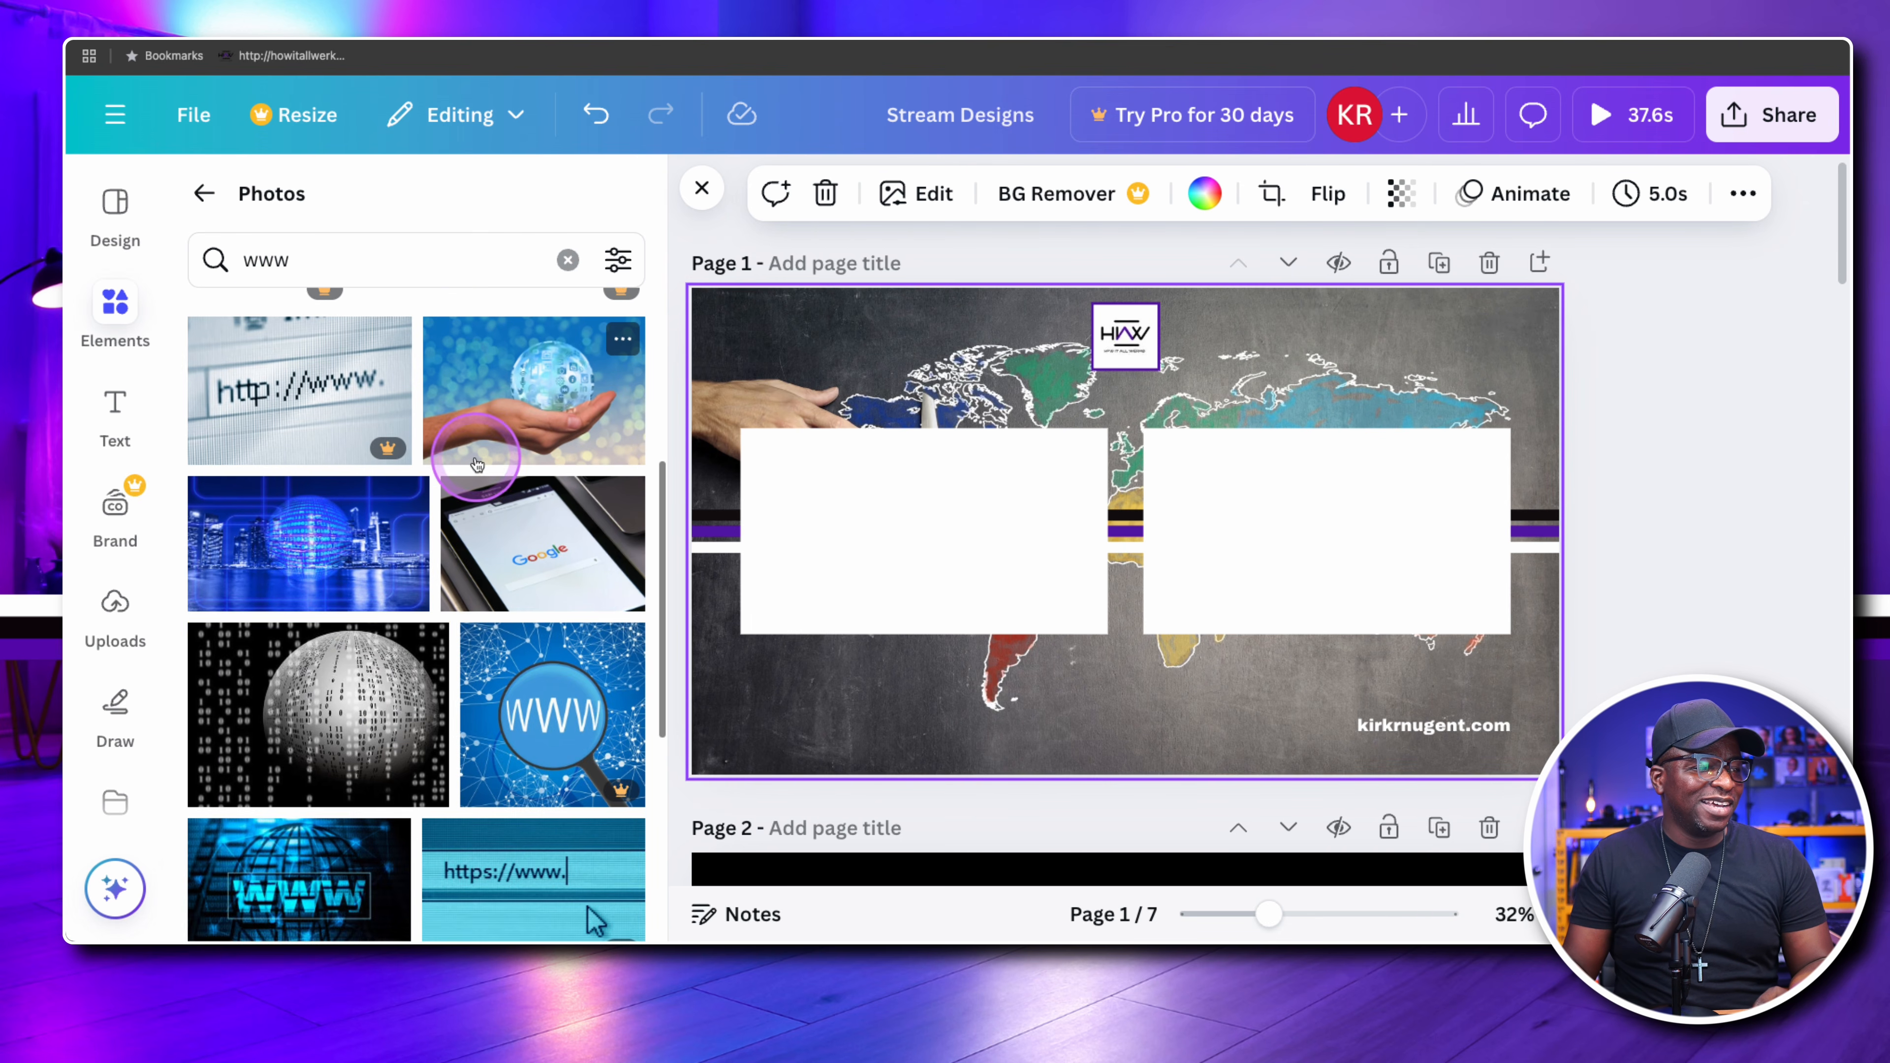
{"action": "scroll", "coordinate": [476, 463], "scroll_direction": "up", "scroll_amount": 5}
{"action": "scroll", "coordinate": [409, 435], "scroll_direction": "down", "scroll_amount": 10}
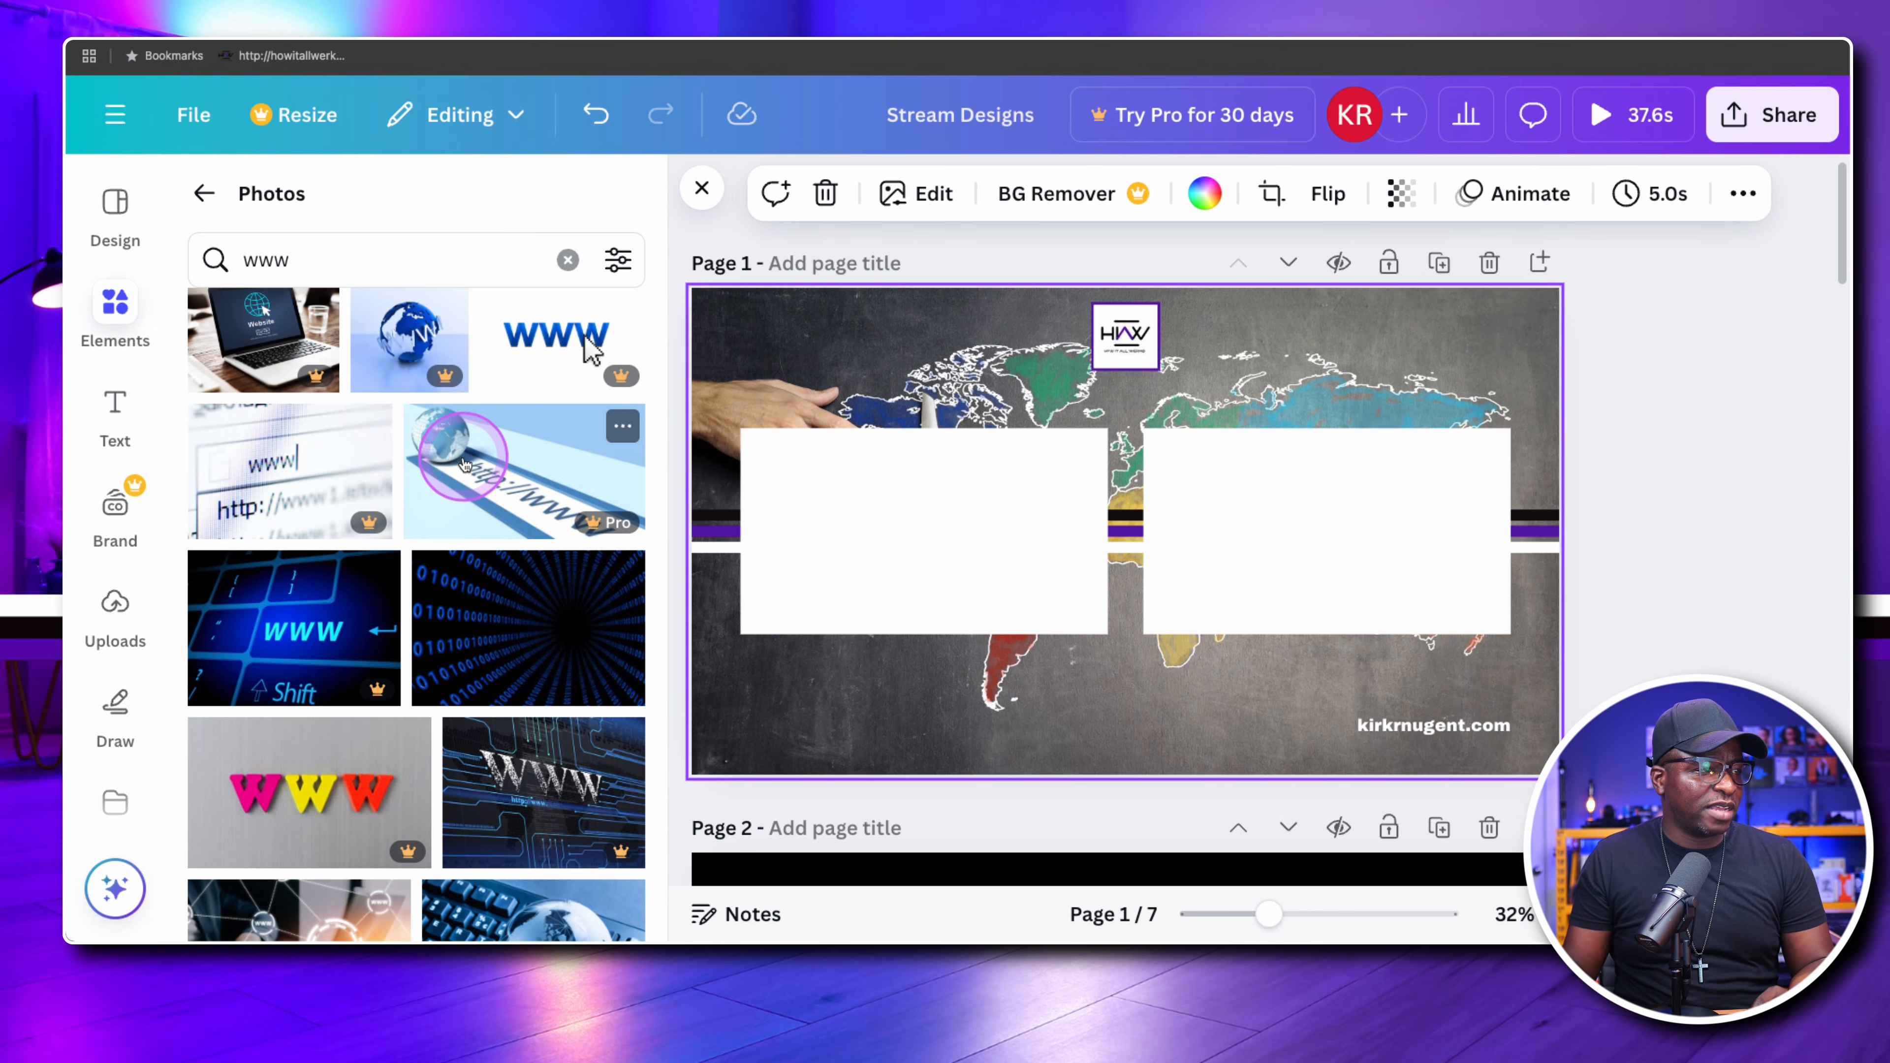
{"action": "scroll", "coordinate": [470, 465], "scroll_direction": "down", "scroll_amount": 6}
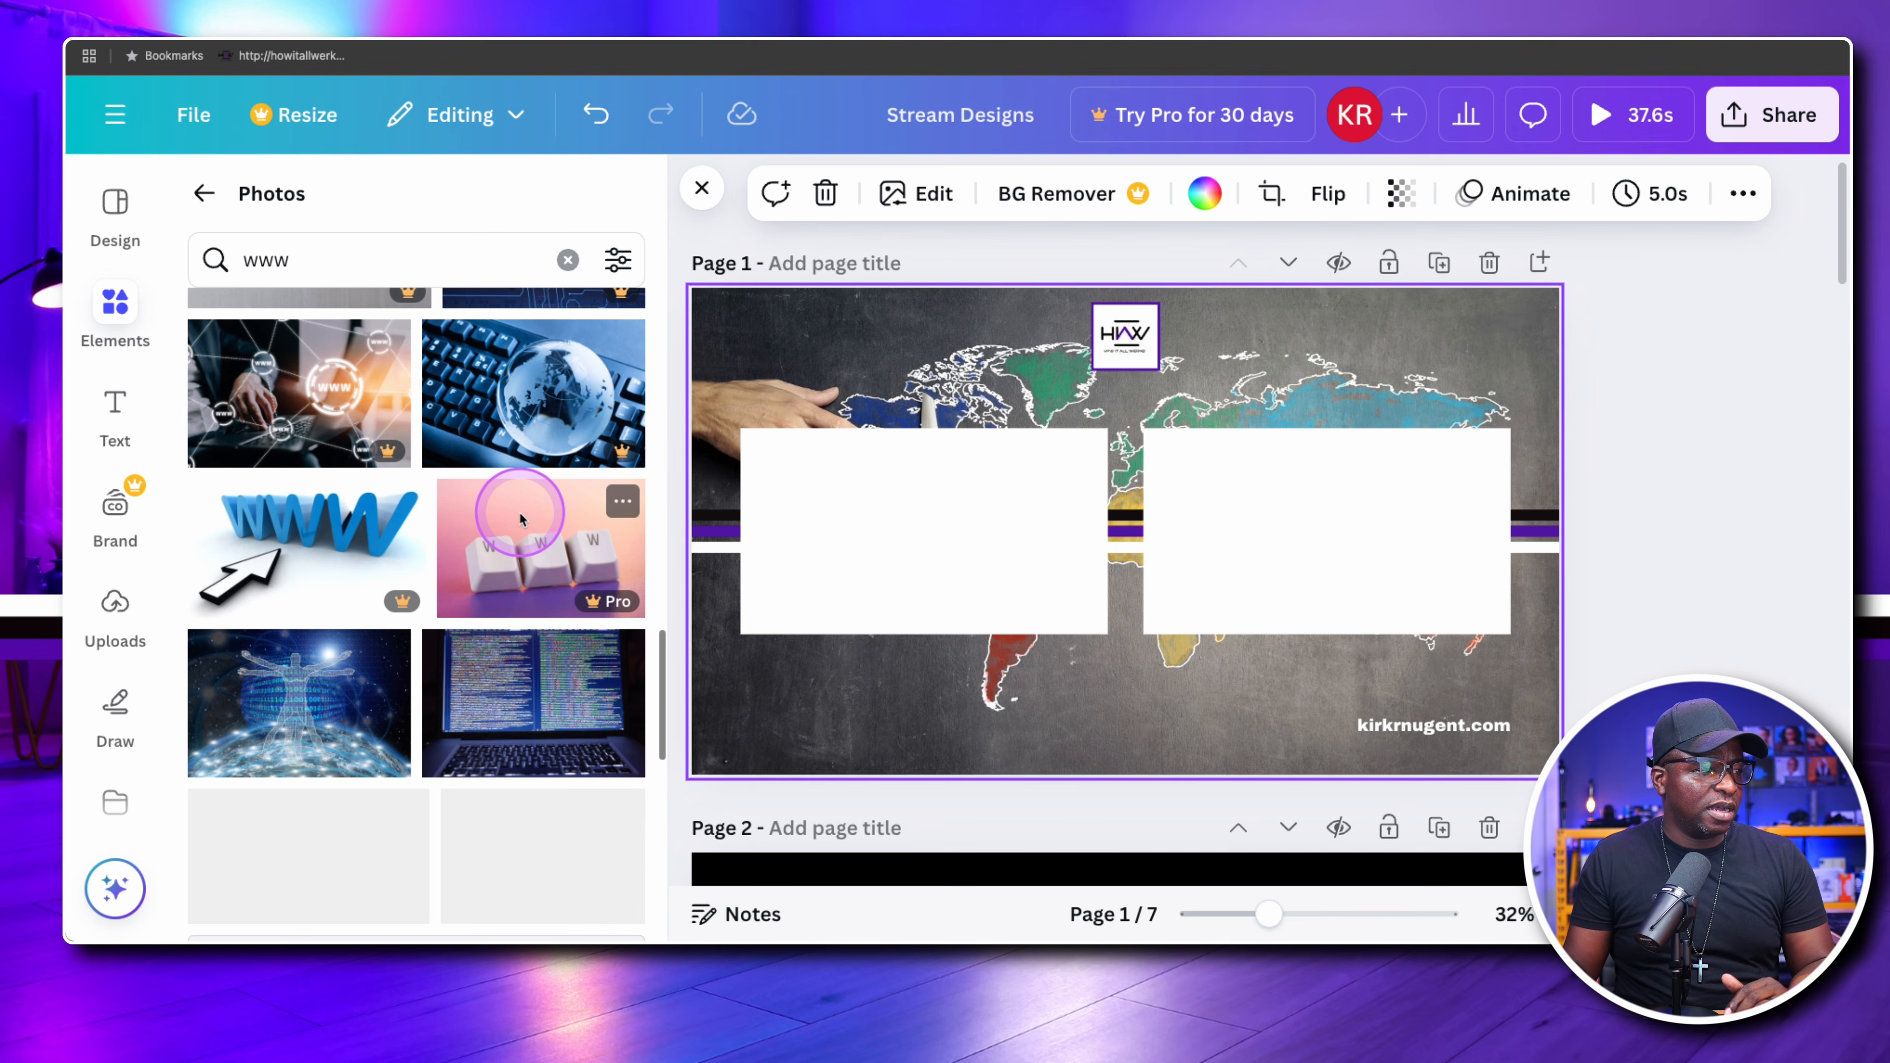
{"action": "scroll", "coordinate": [522, 515], "scroll_direction": "up", "scroll_amount": 10}
{"action": "scroll", "coordinate": [520, 511], "scroll_direction": "up", "scroll_amount": 5}
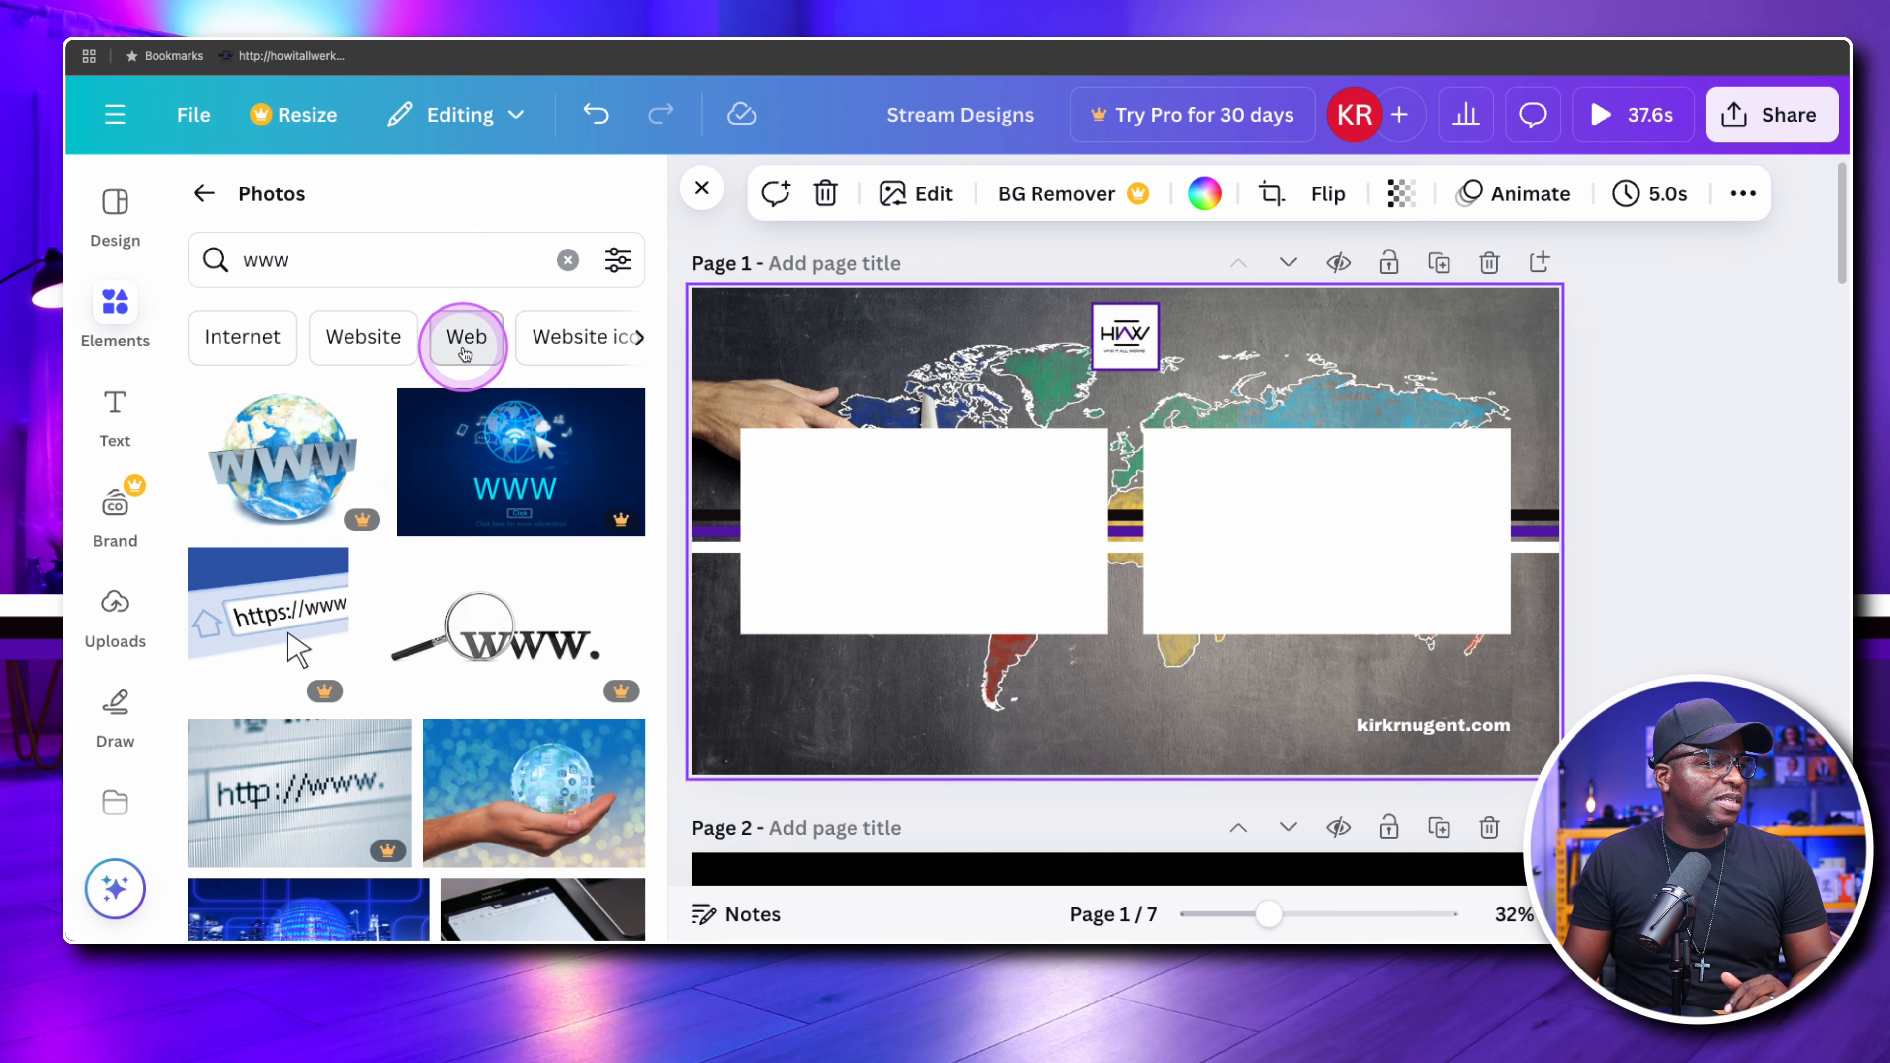
Browse the suggested photo searches "Web" and "Website" for a suitable website graphic
{"action": "left_click", "coordinate": [465, 354]}
{"action": "scroll", "coordinate": [494, 479], "scroll_direction": "down", "scroll_amount": 4}
{"action": "scroll", "coordinate": [494, 479], "scroll_direction": "up", "scroll_amount": 3}
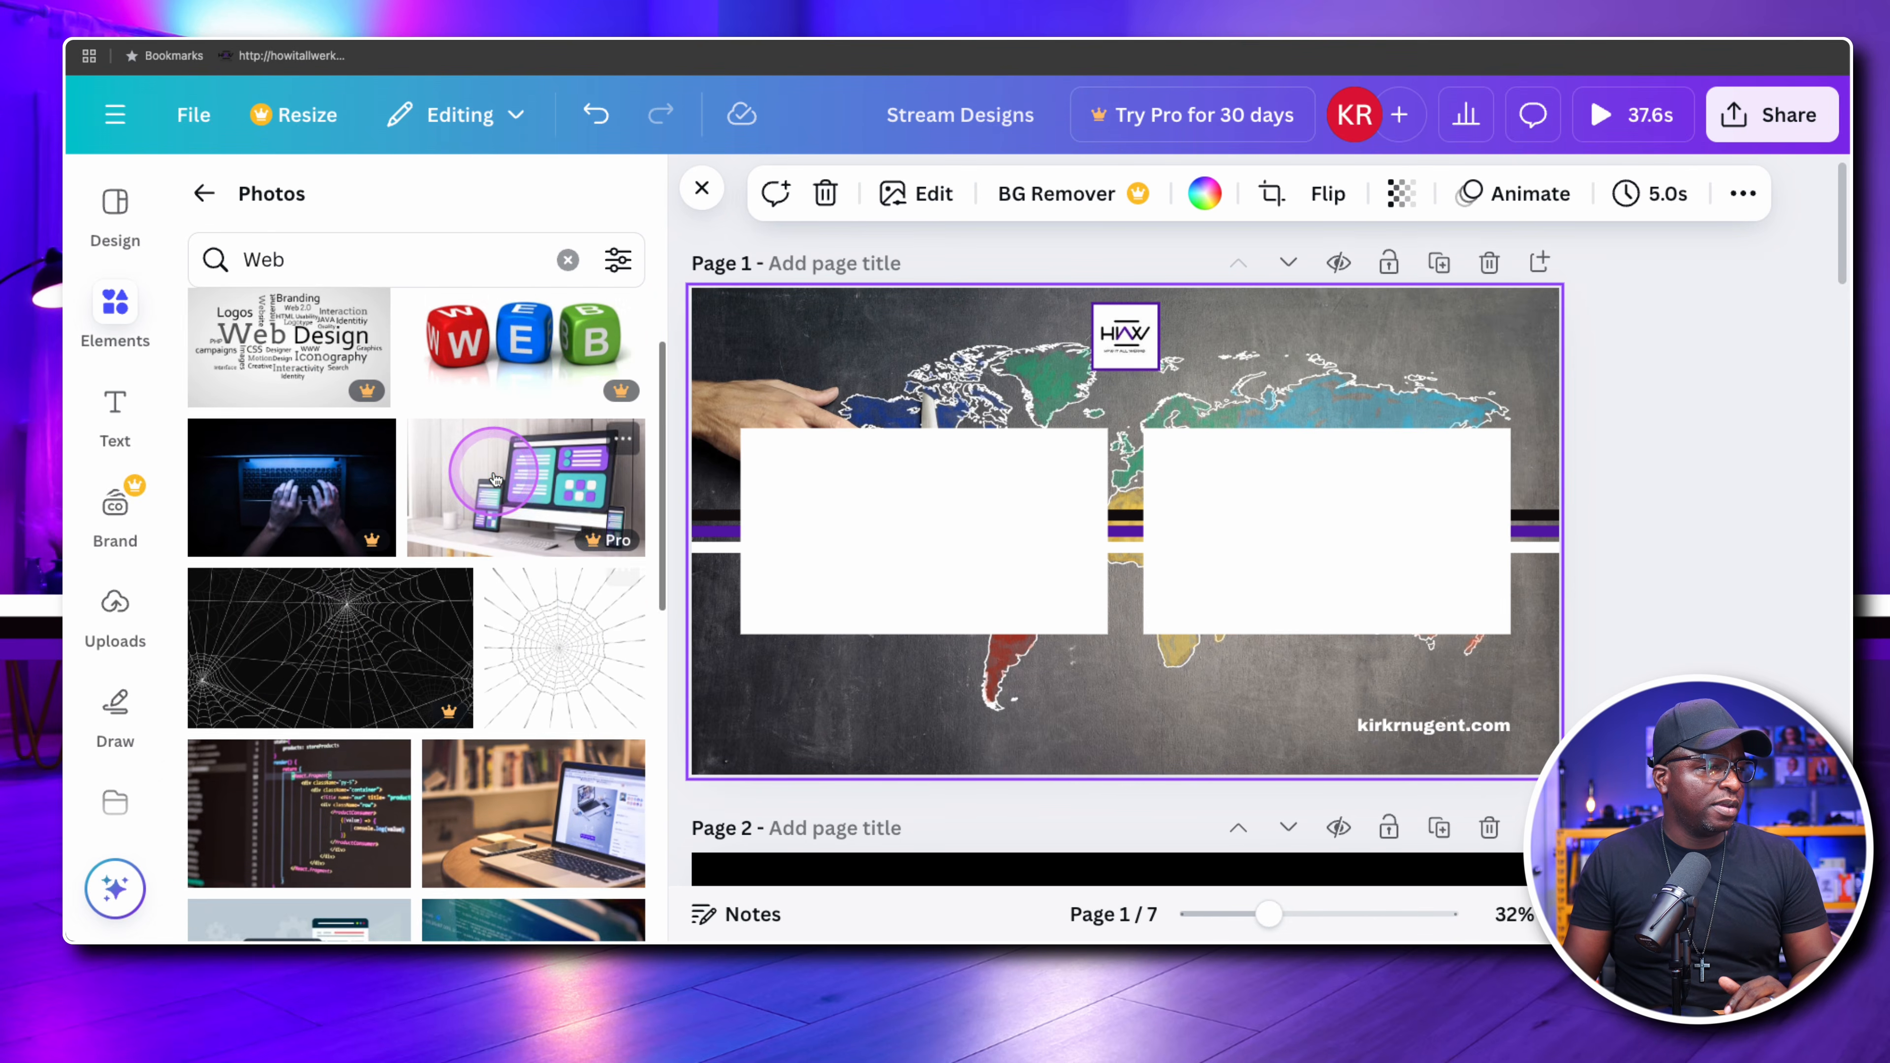
{"action": "scroll", "coordinate": [495, 476], "scroll_direction": "up", "scroll_amount": 2}
{"action": "left_click", "coordinate": [364, 327]}
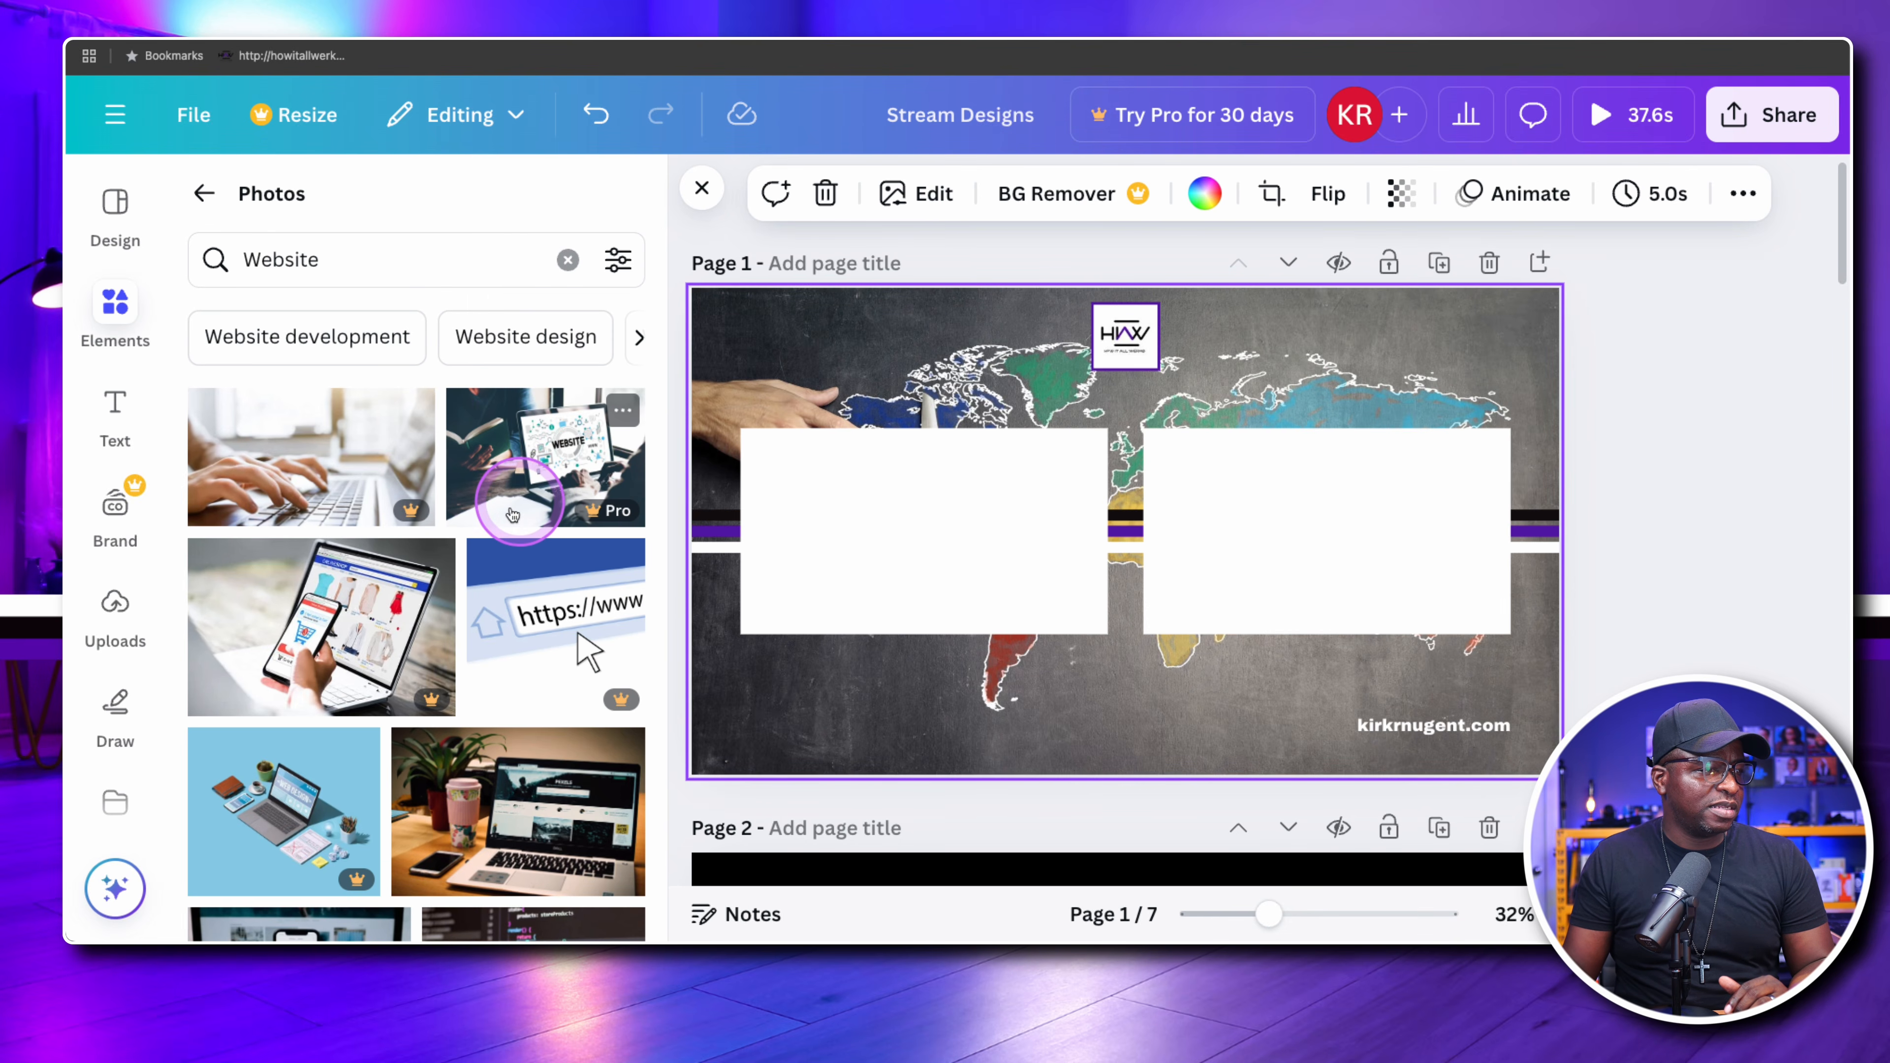
{"action": "scroll", "coordinate": [513, 514], "scroll_direction": "down", "scroll_amount": 4}
{"action": "scroll", "coordinate": [514, 513], "scroll_direction": "up", "scroll_amount": 4}
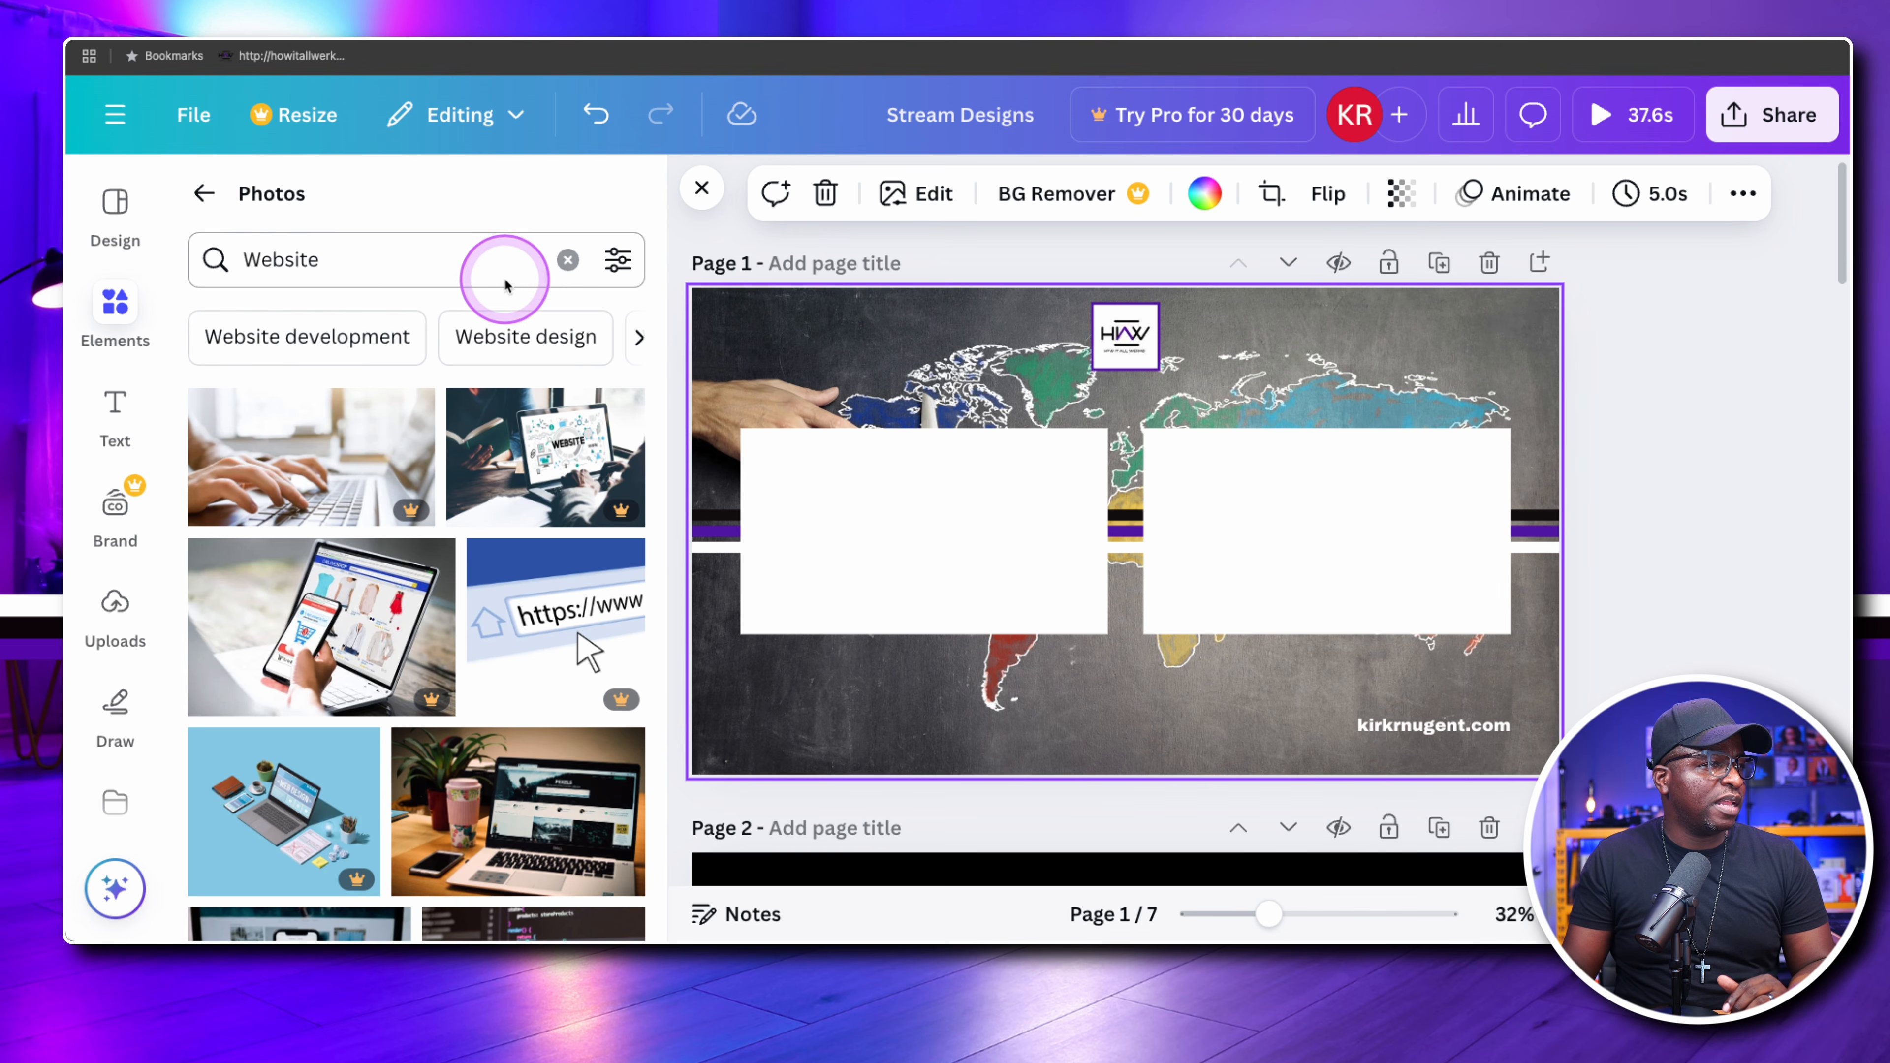
Leave the photo results and search all elements for "www"
{"action": "left_click", "coordinate": [566, 259]}
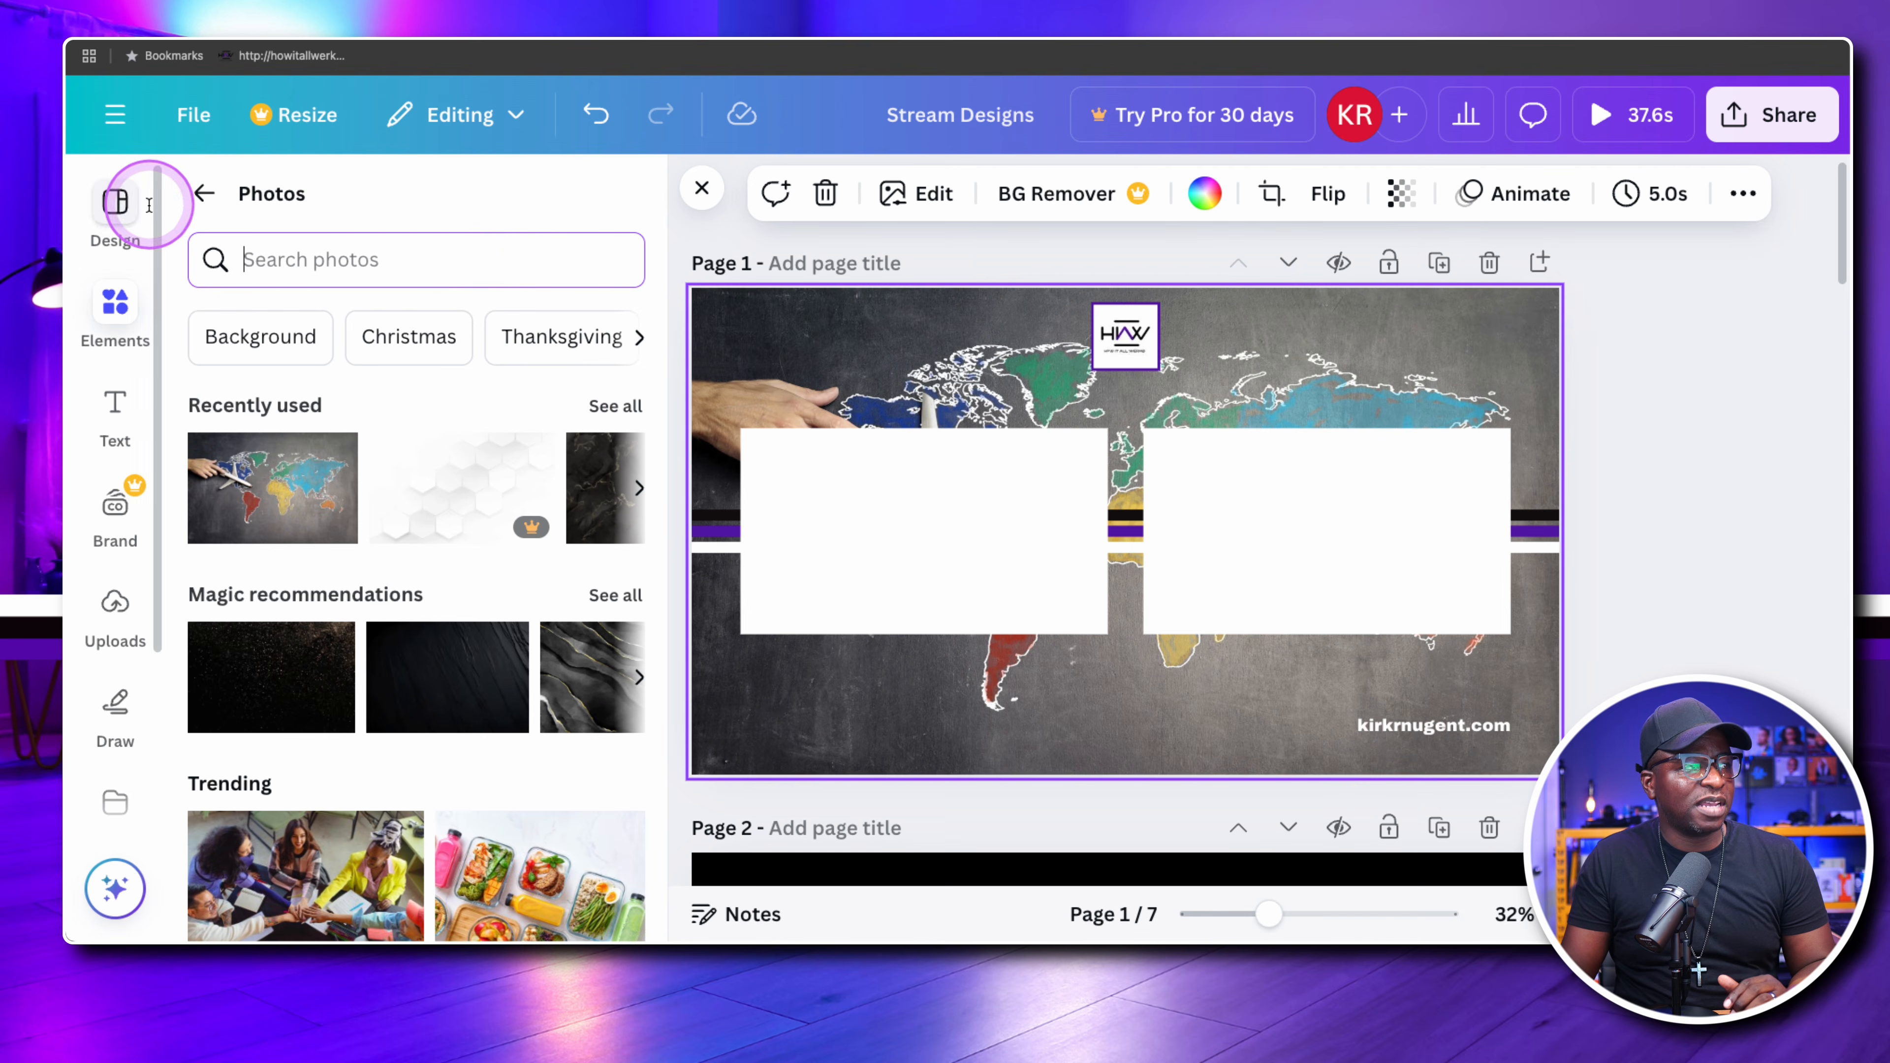
{"action": "left_click", "coordinate": [205, 191]}
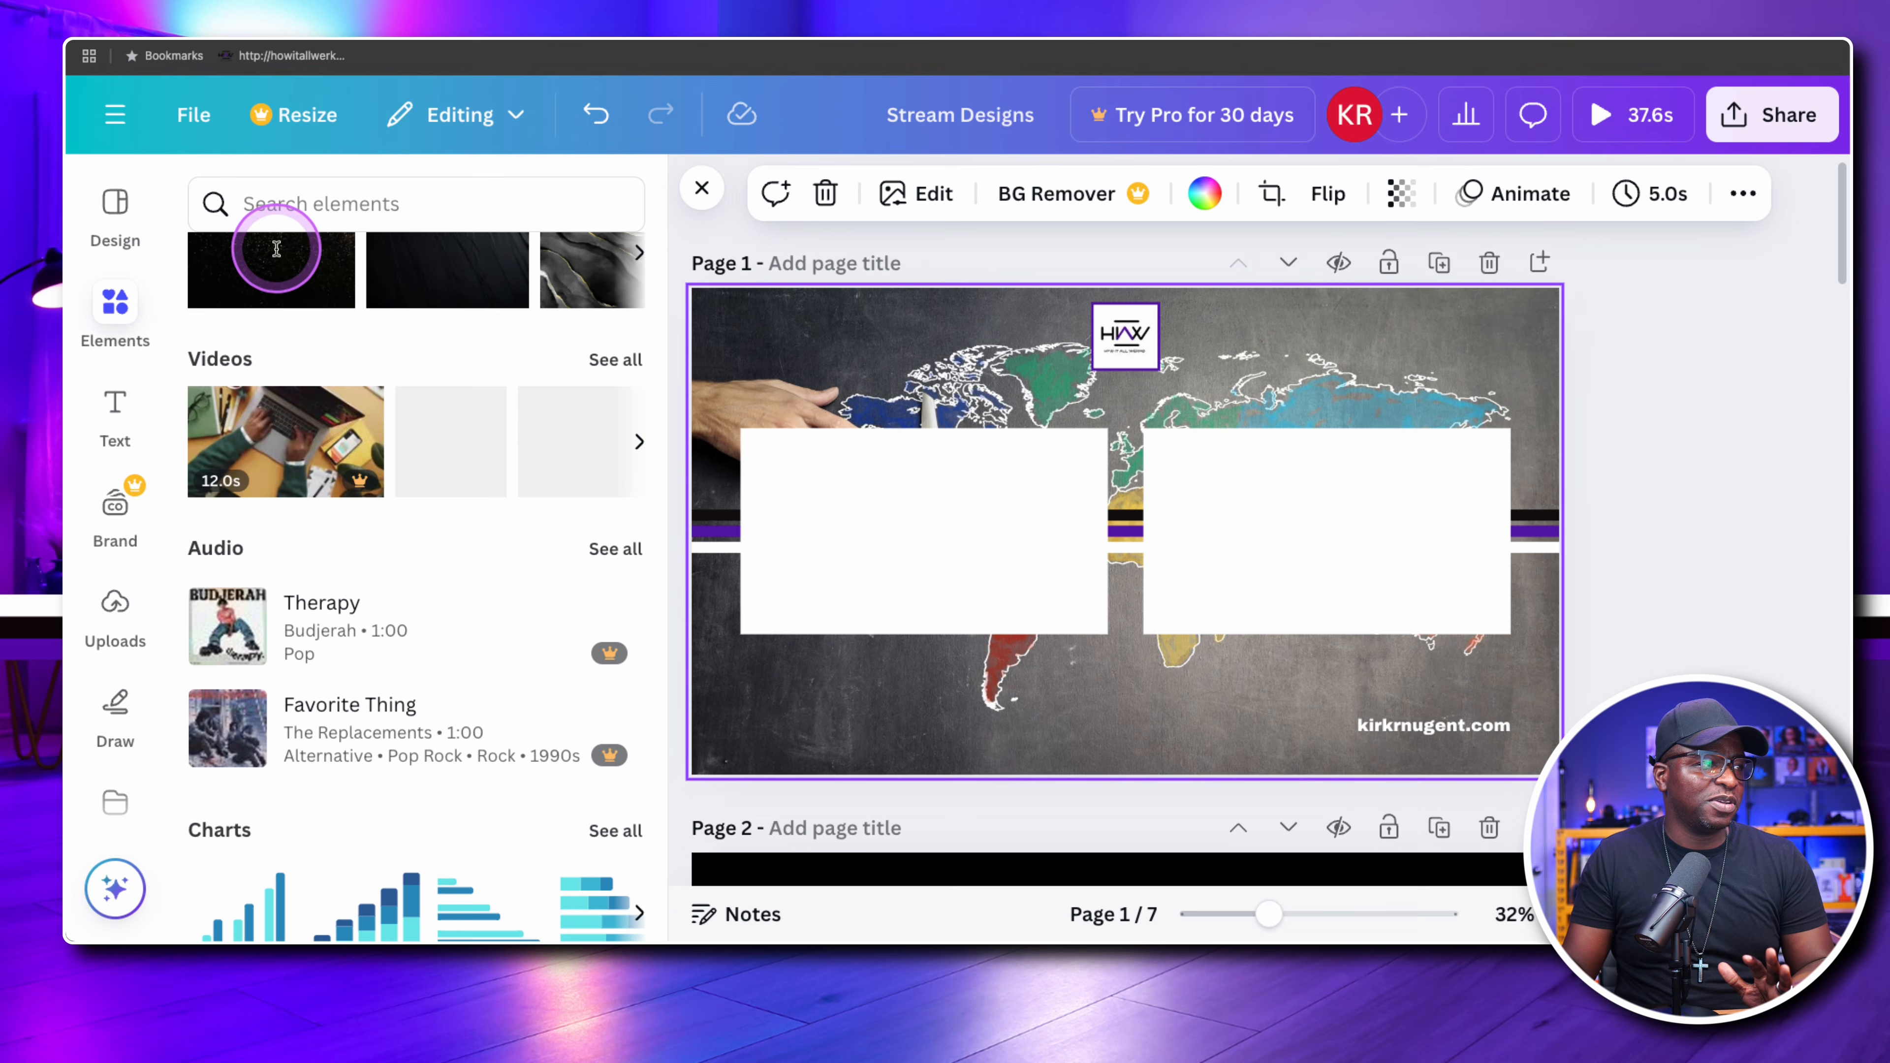
{"action": "left_click", "coordinate": [115, 302]}
{"action": "left_click", "coordinate": [333, 214]}
{"action": "type", "text": "www"}
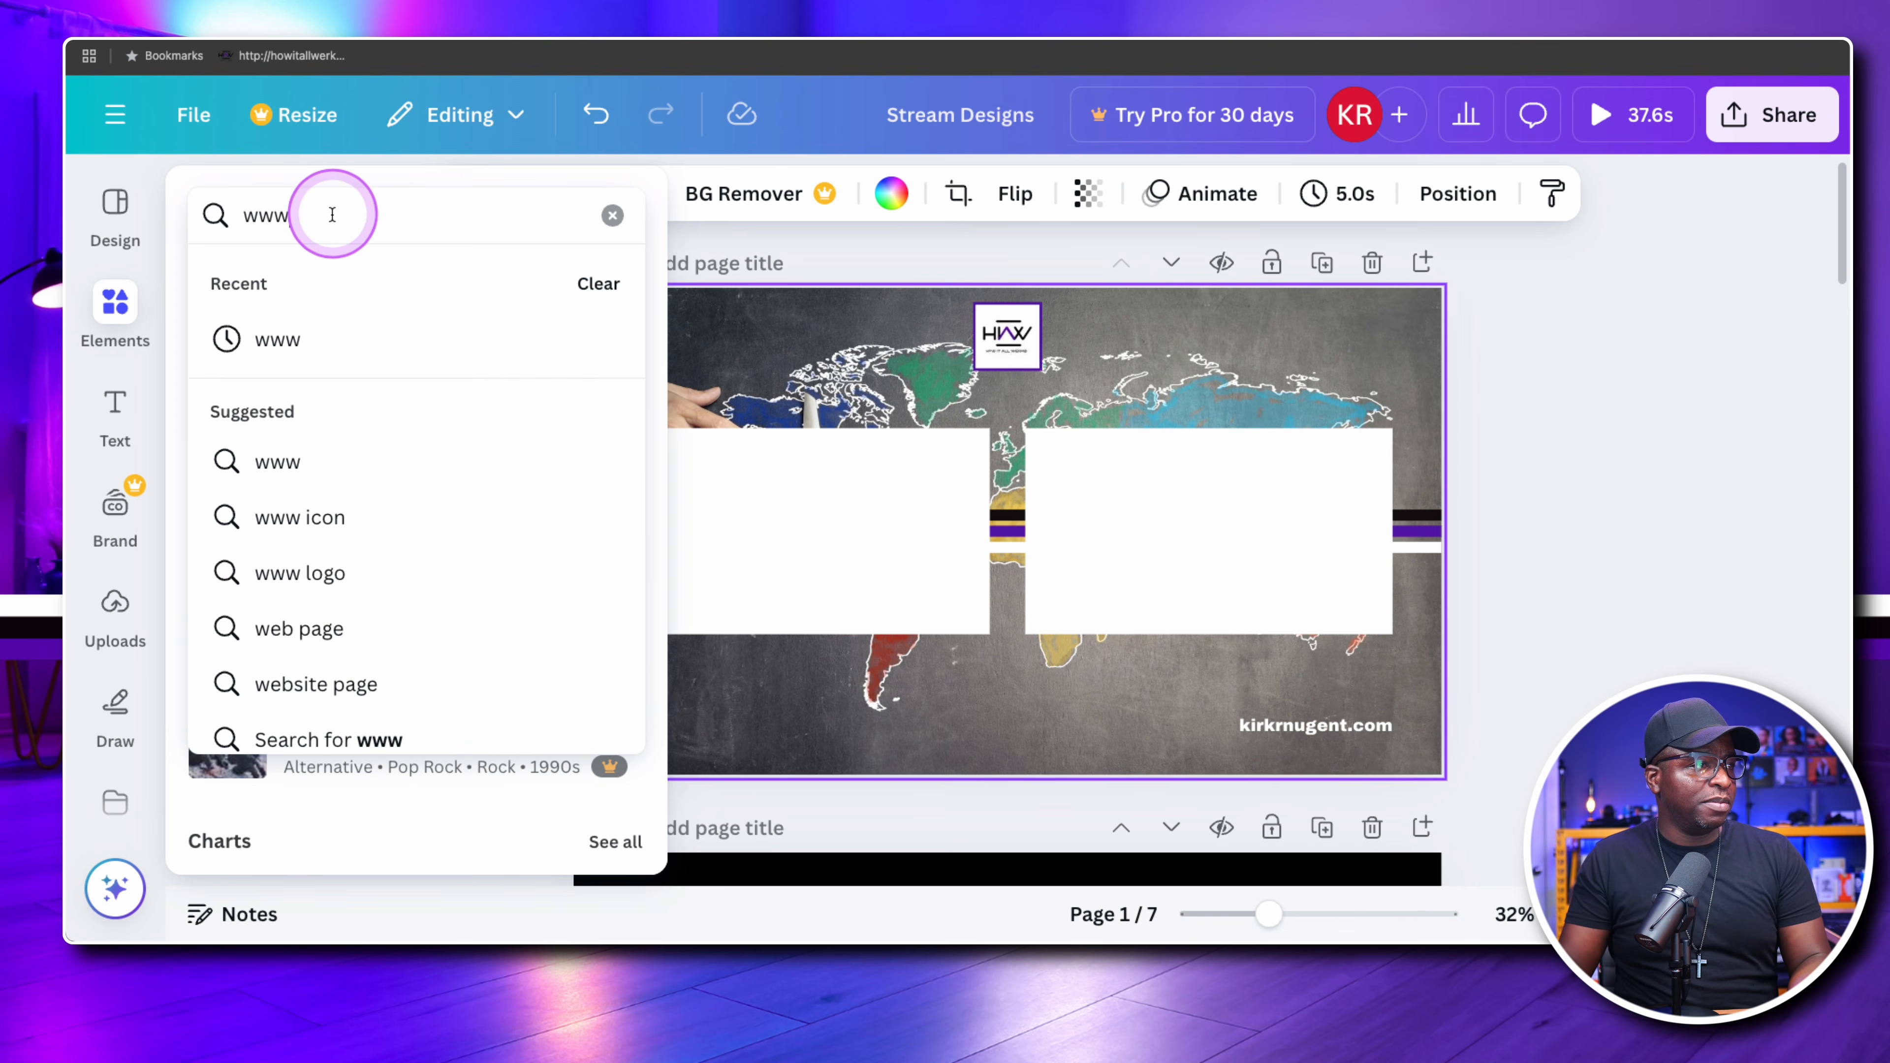
{"action": "key", "text": "Return"}
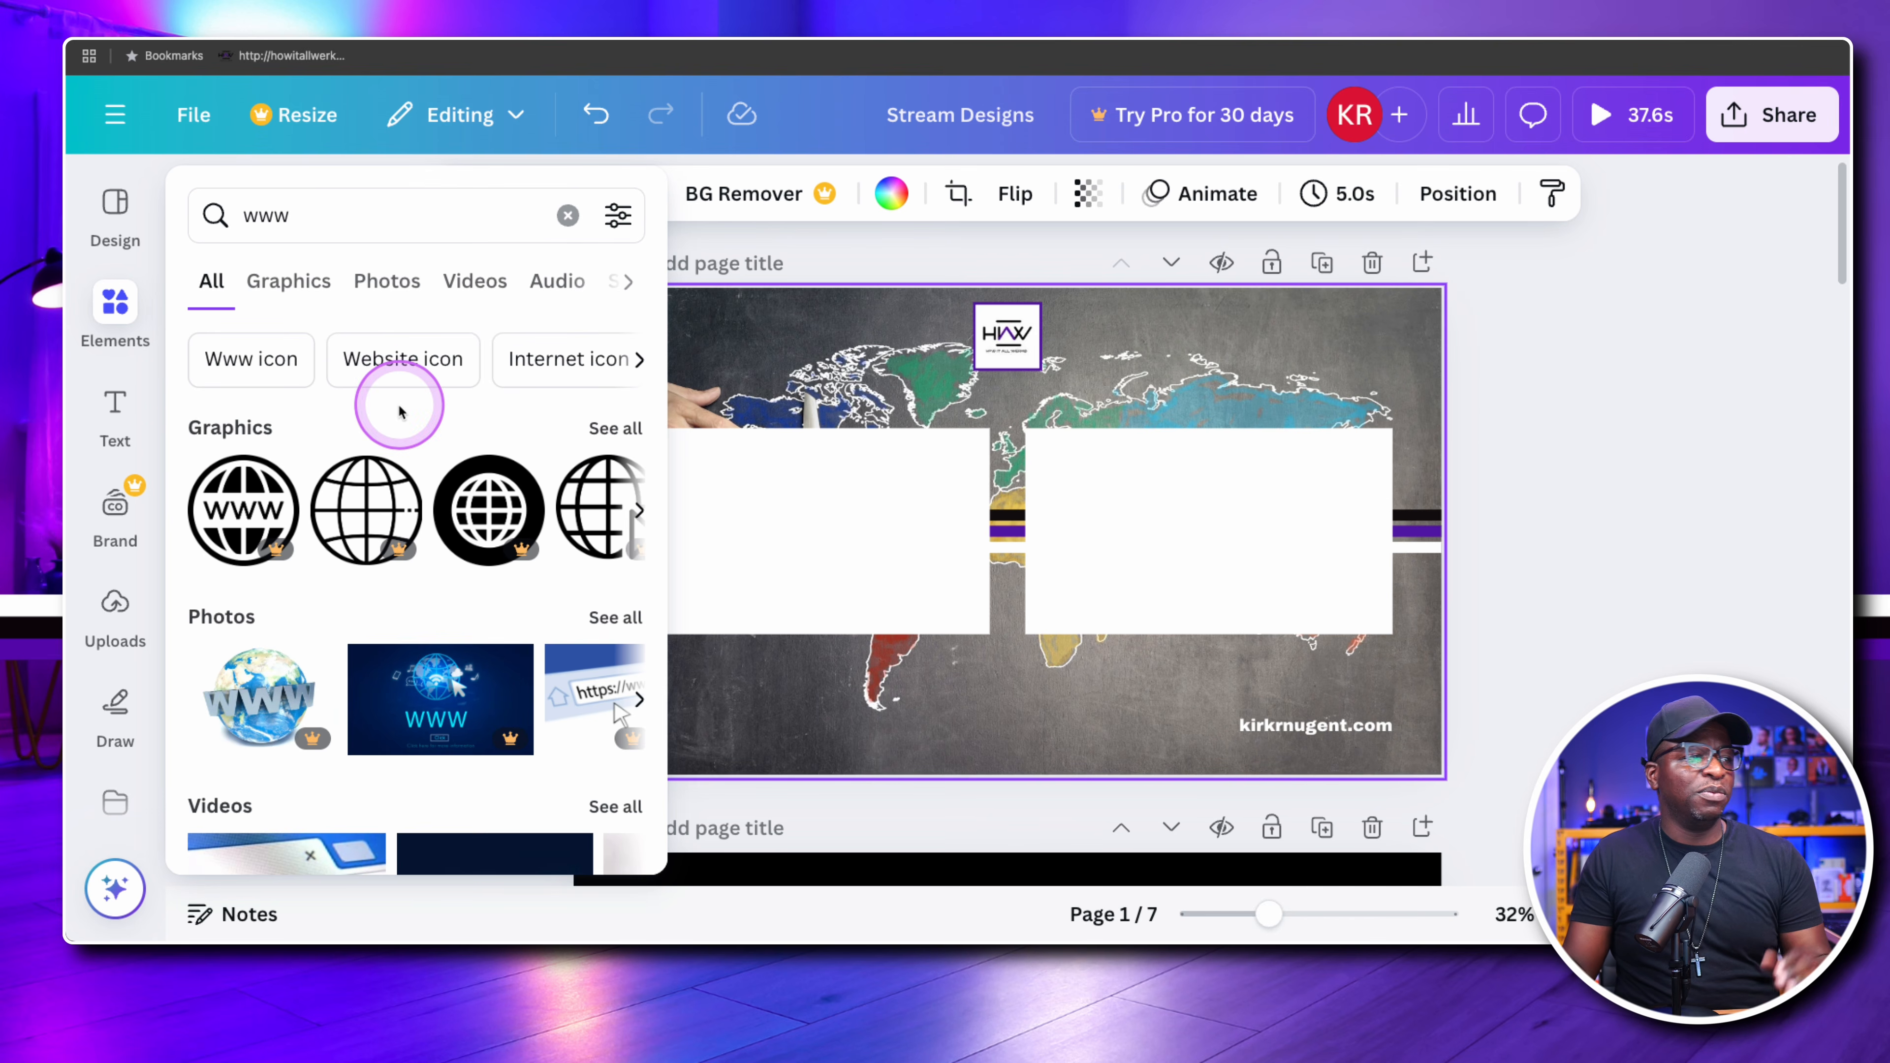
Try the thin-lined globe graphic from the "www" results on page 1 and undo its insertion
{"action": "scroll", "coordinate": [435, 480], "scroll_direction": "right", "scroll_amount": 3}
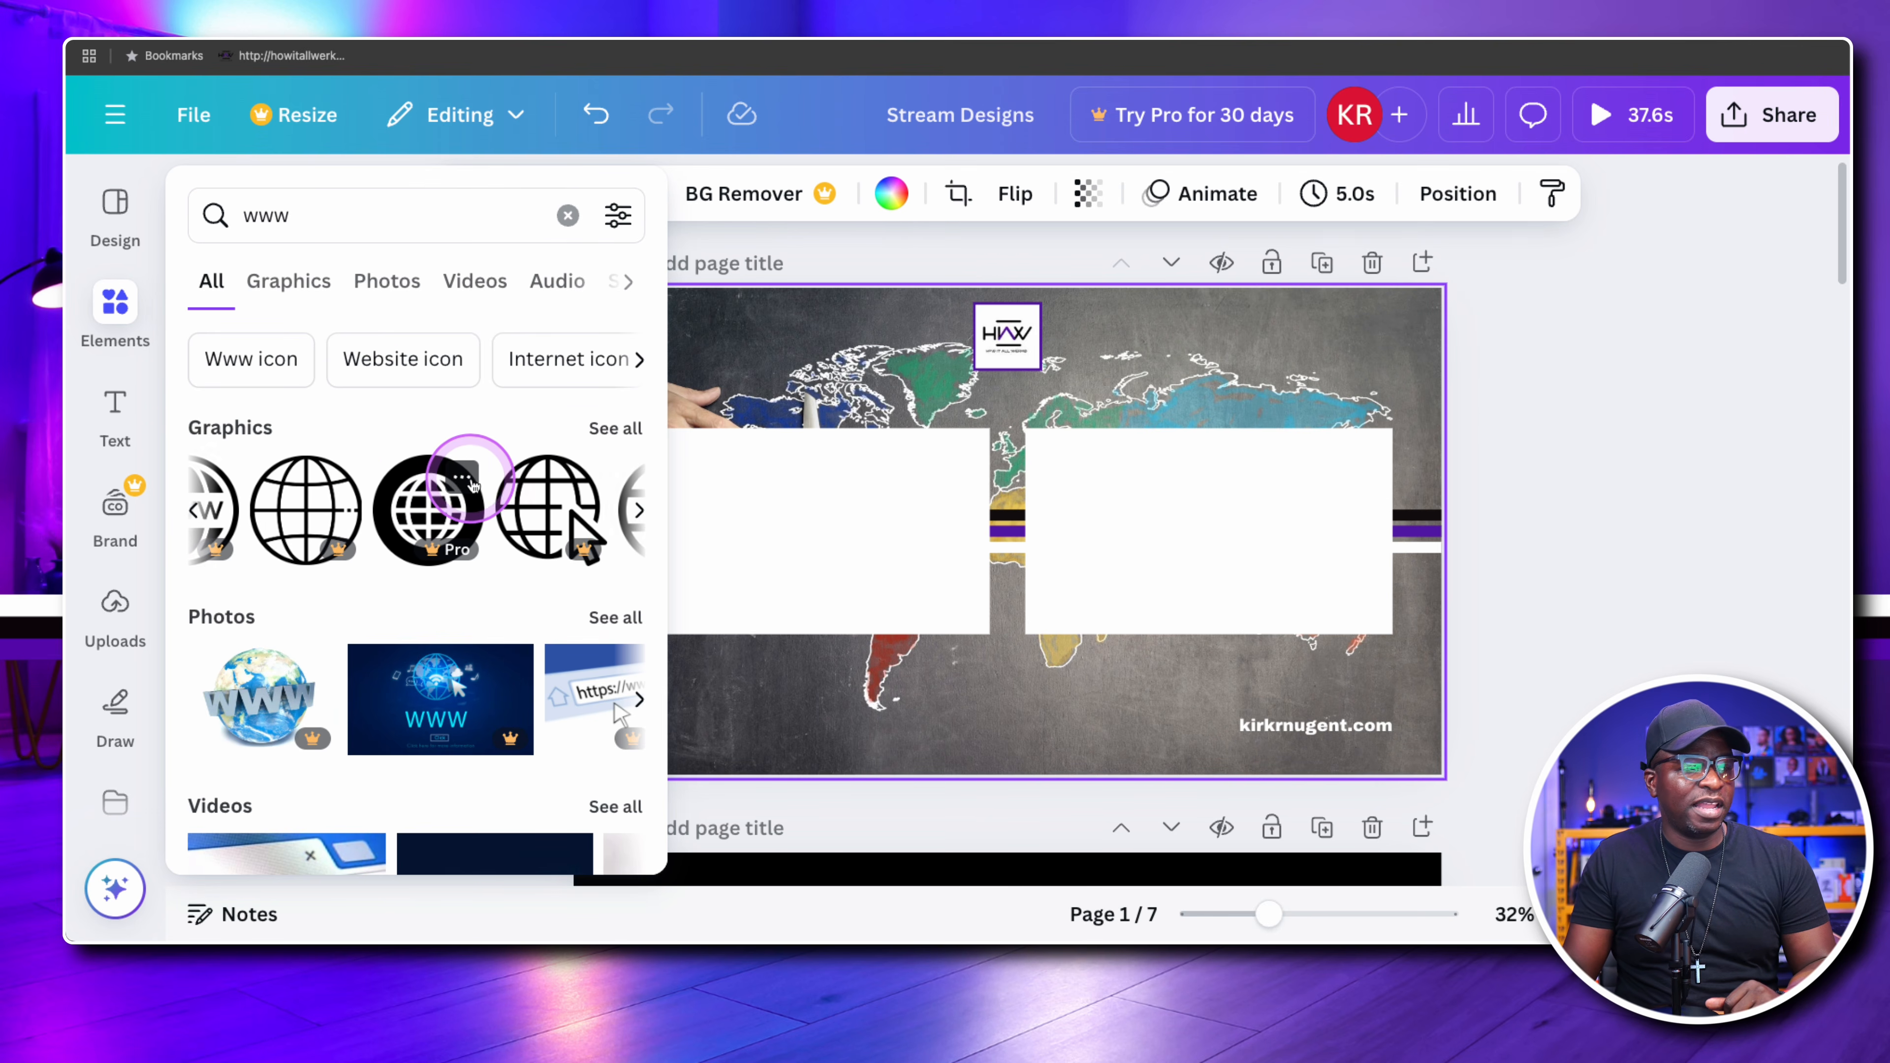
{"action": "scroll", "coordinate": [477, 485], "scroll_direction": "left", "scroll_amount": 3}
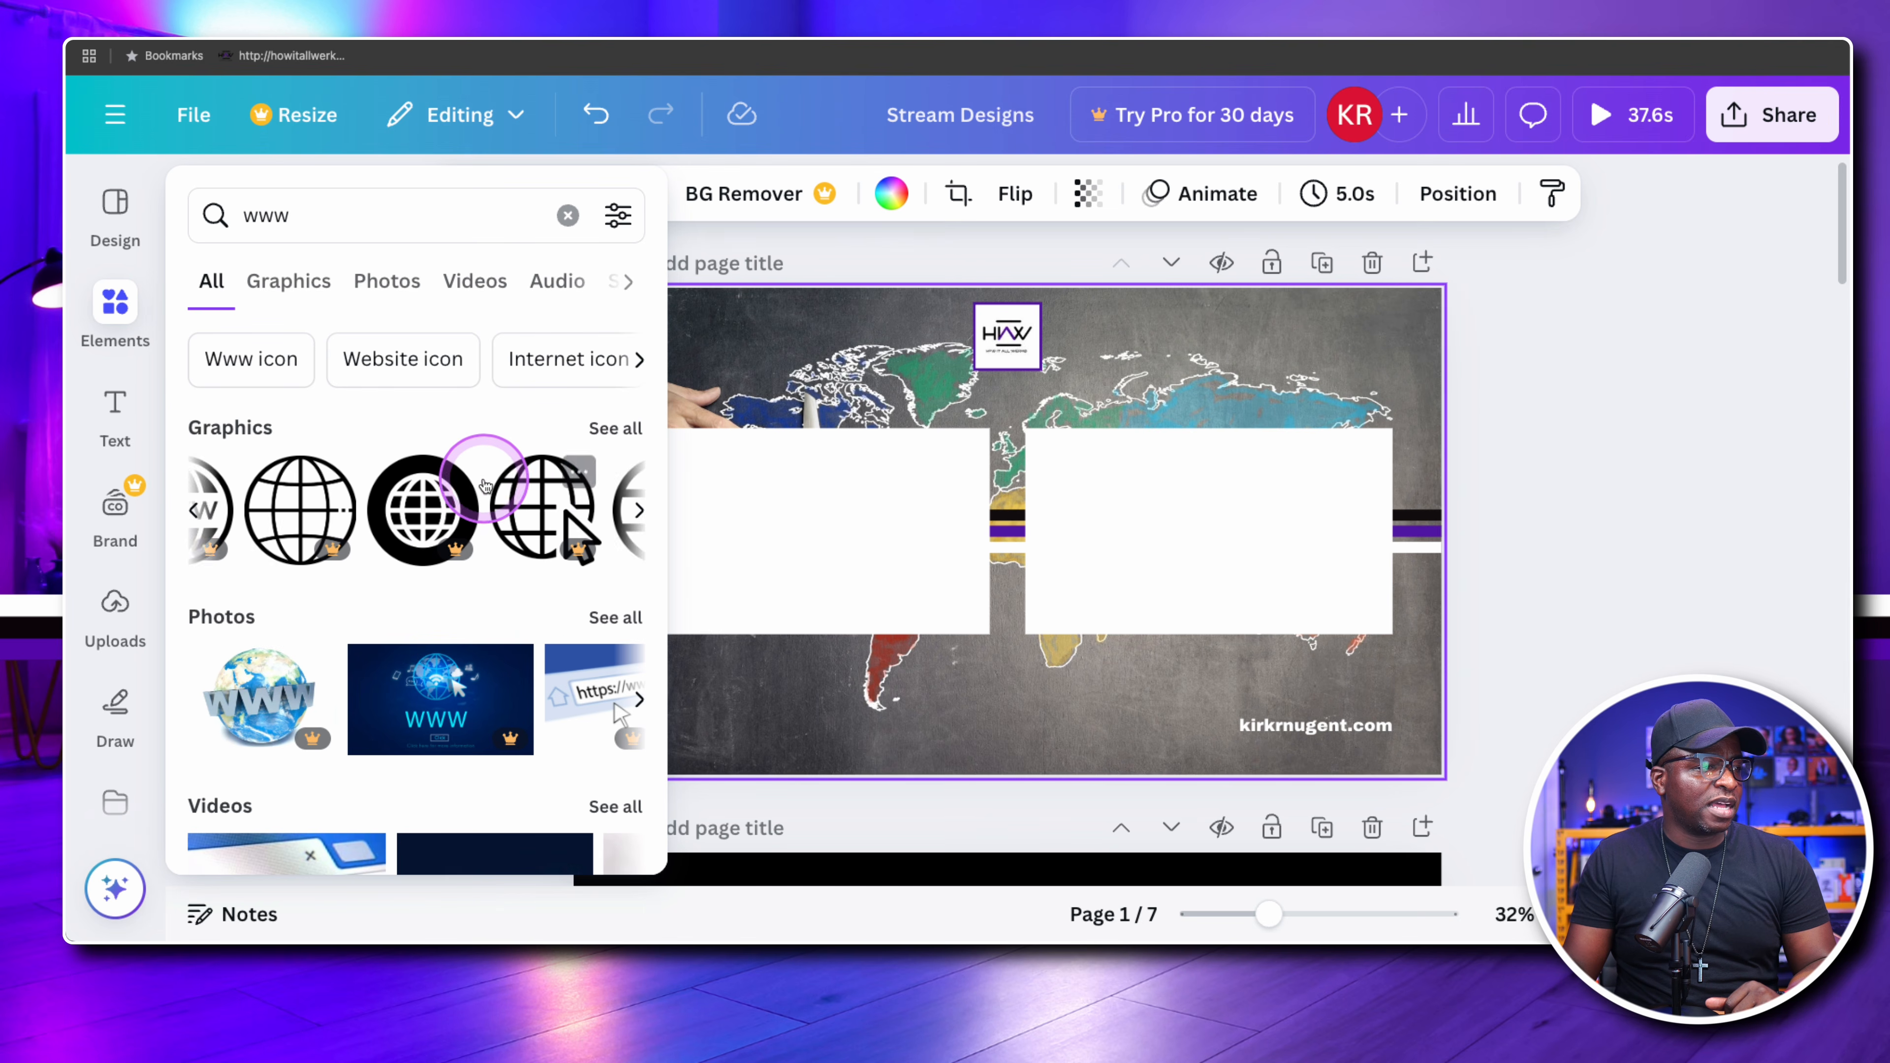
{"action": "left_click", "coordinate": [384, 505]}
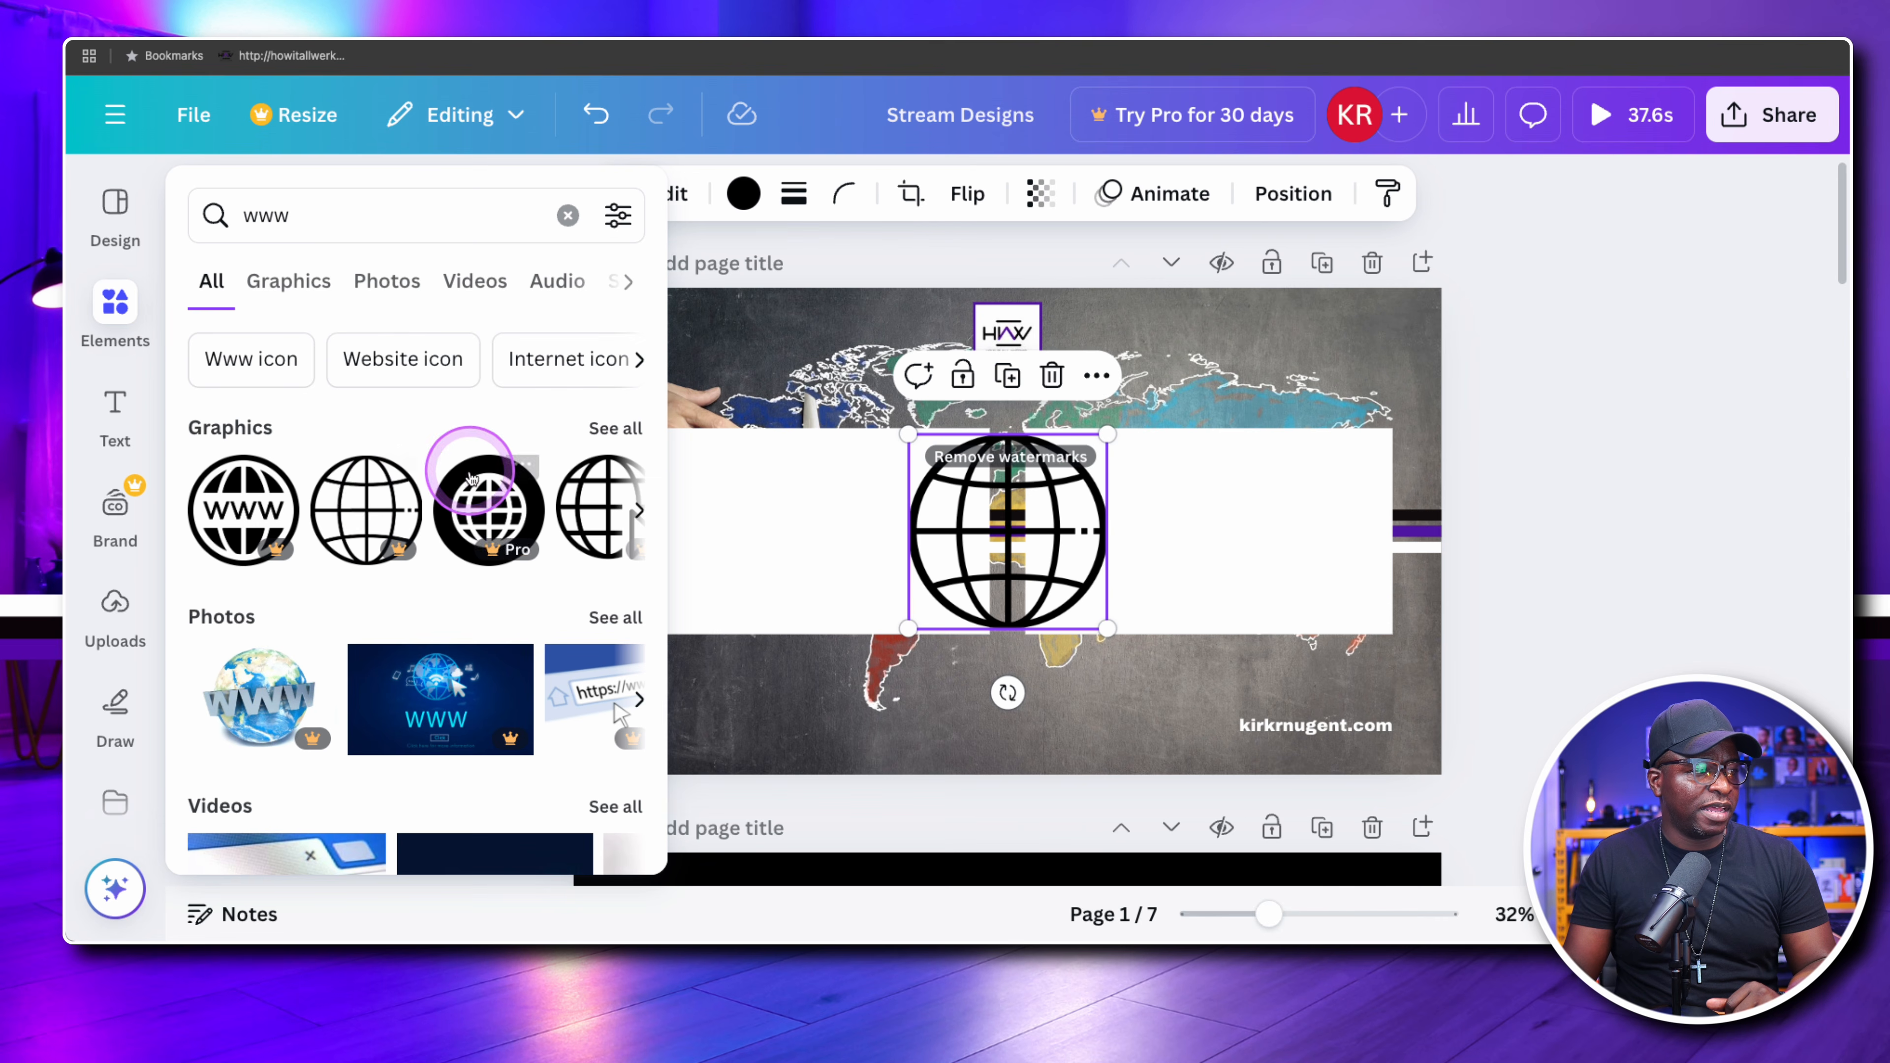
{"action": "key", "text": "super+z"}
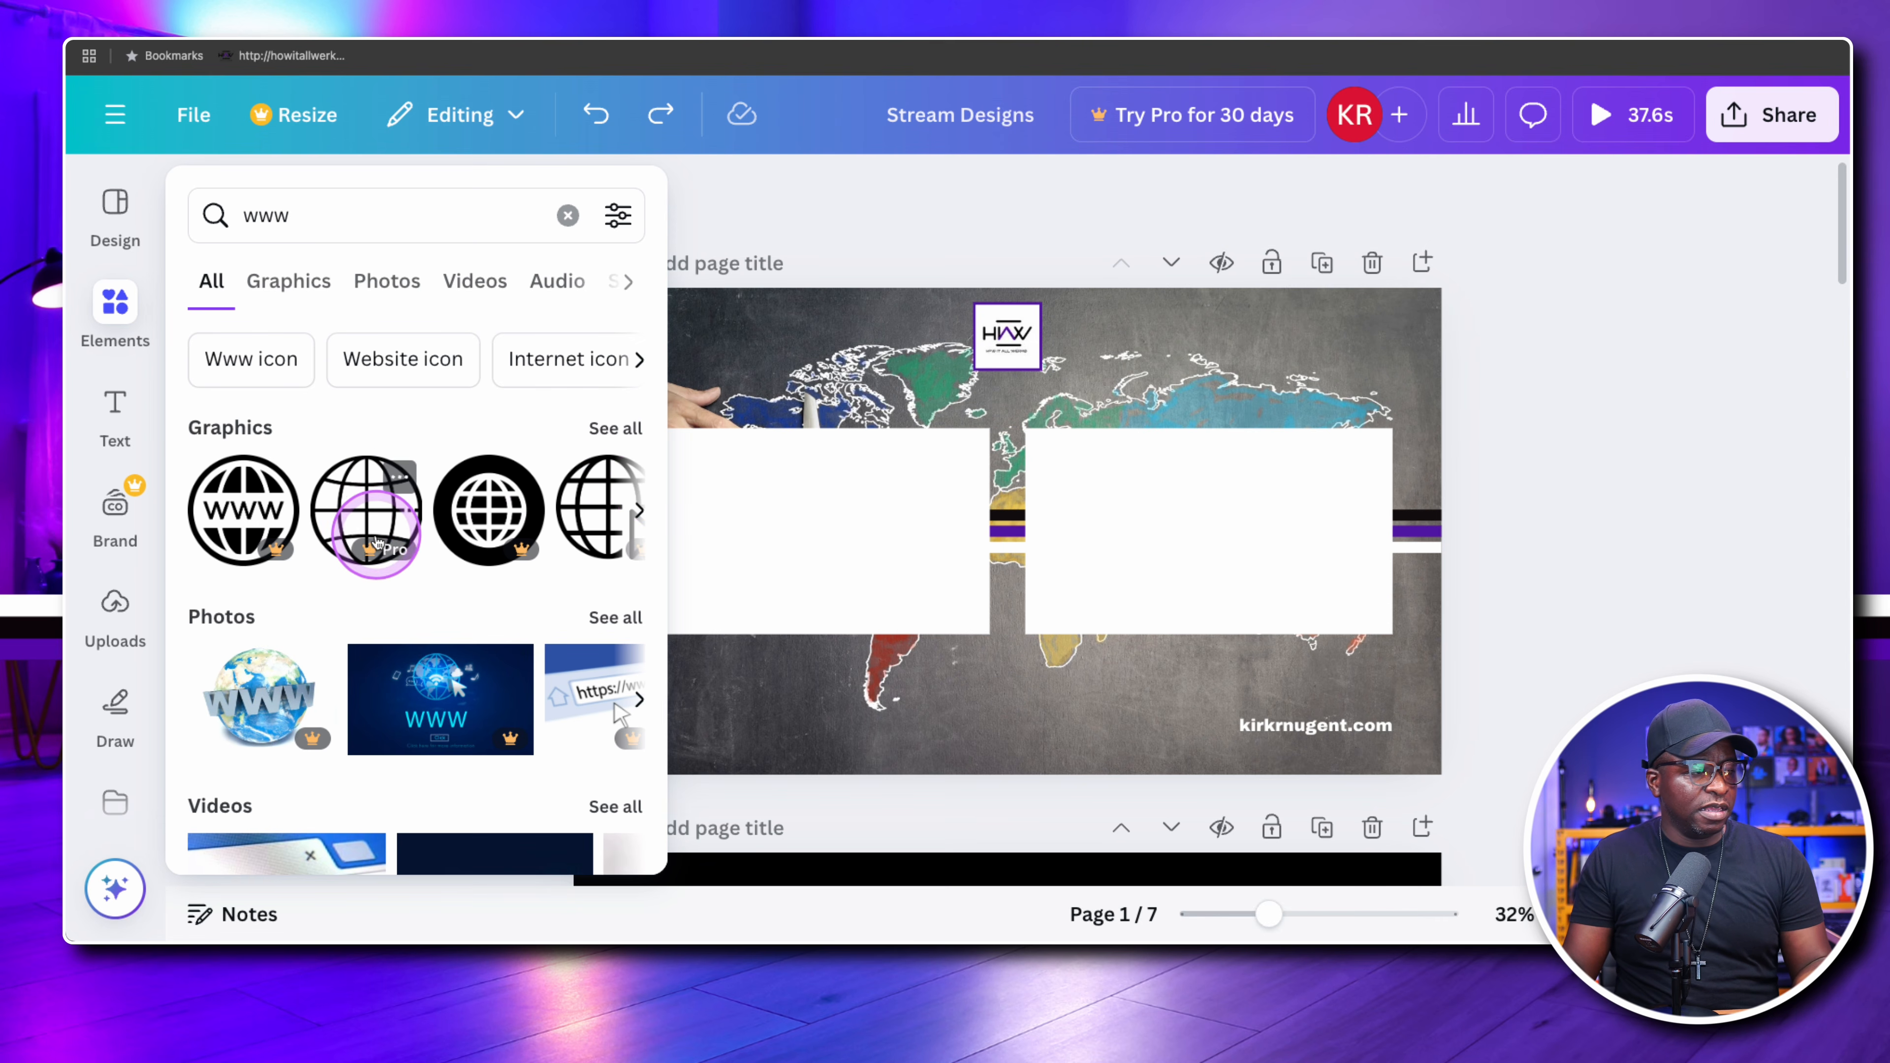
Check the licence details of the multicoloured WWW globe graphic and add it to page 1
{"action": "scroll", "coordinate": [485, 509], "scroll_direction": "right", "scroll_amount": 8}
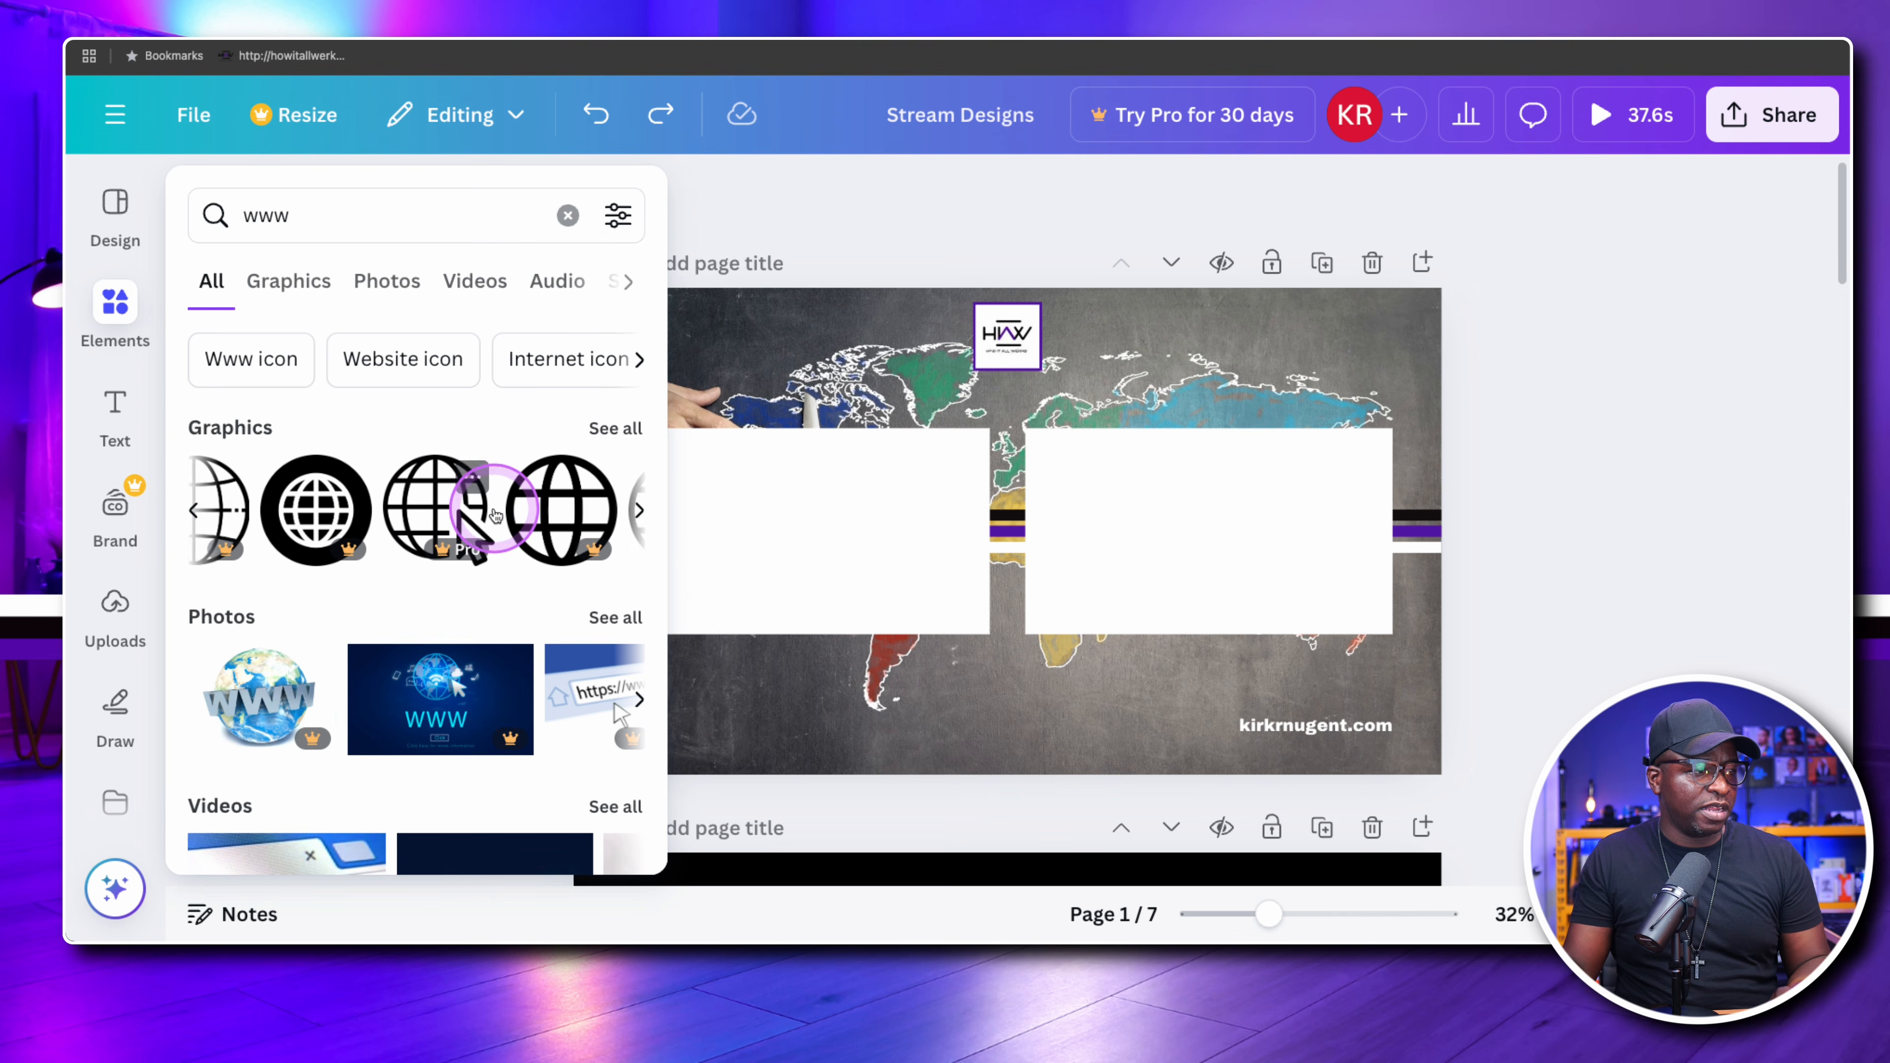
{"action": "scroll", "coordinate": [509, 530], "scroll_direction": "right", "scroll_amount": 2}
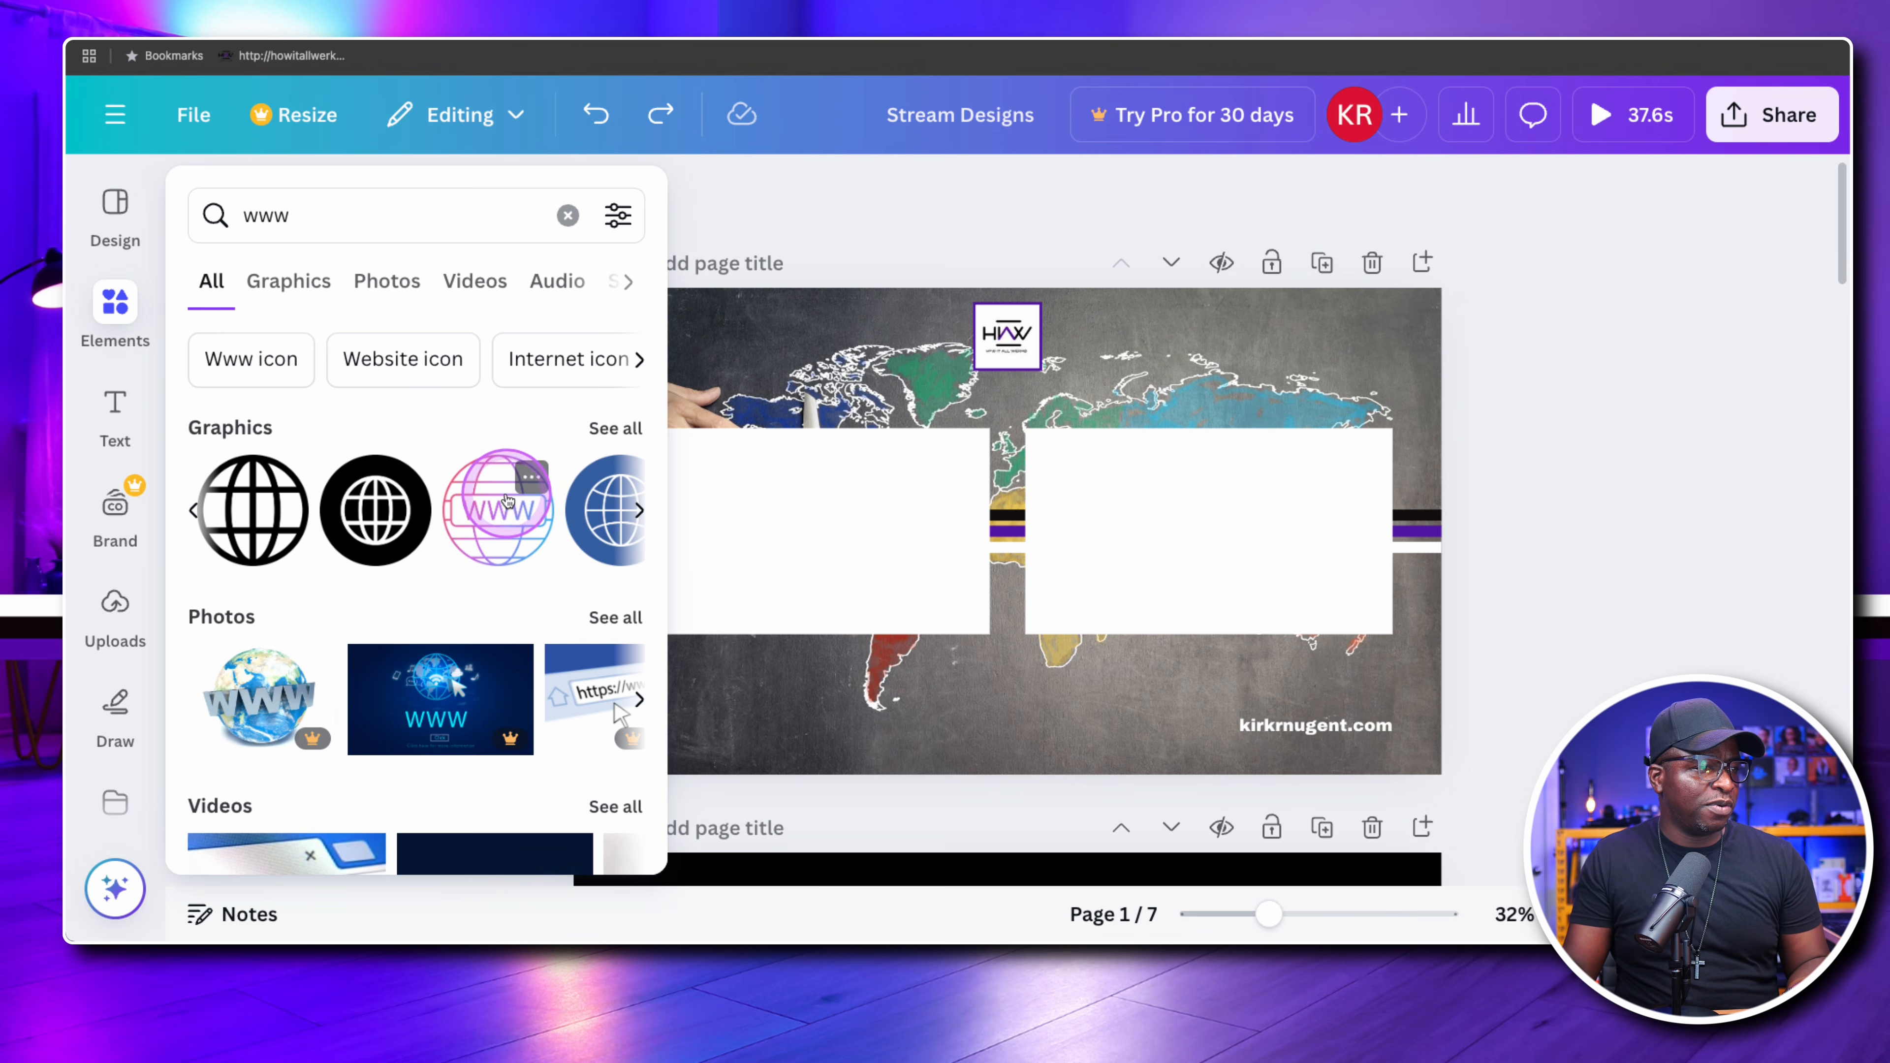
{"action": "left_click", "coordinate": [530, 481]}
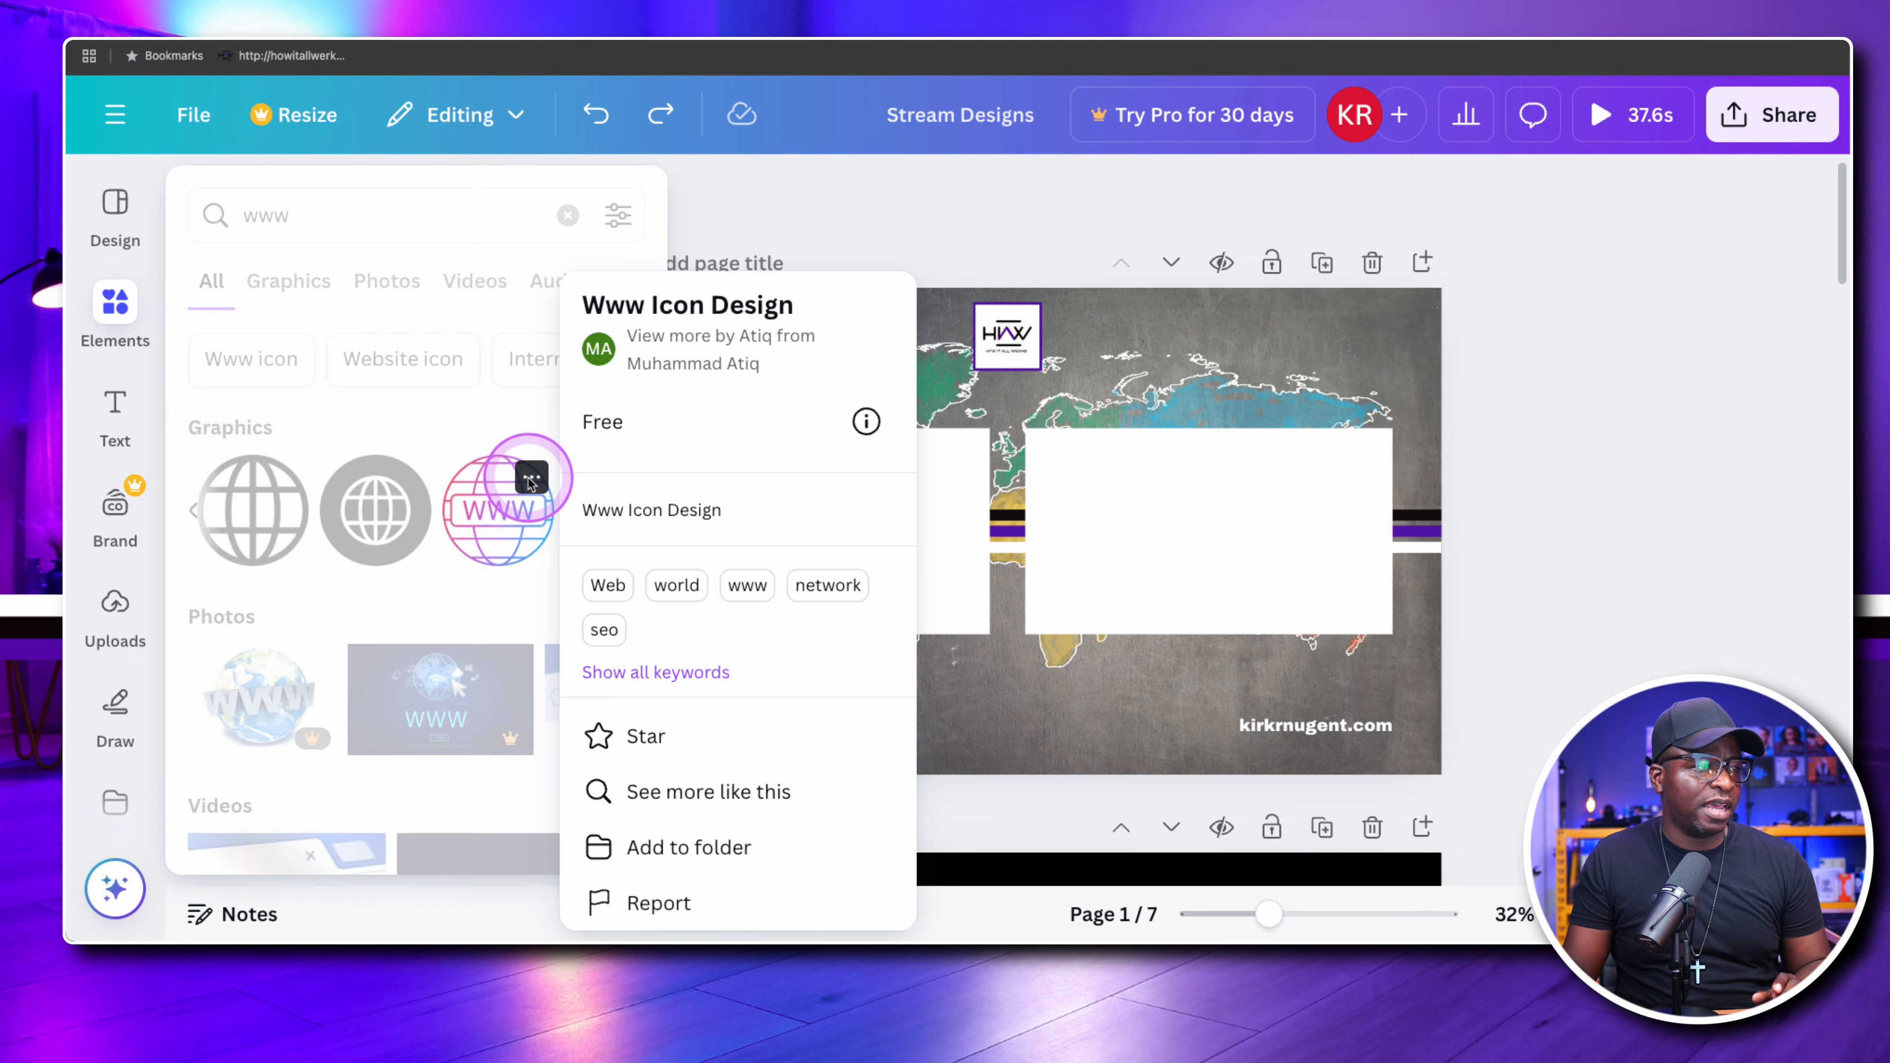
{"action": "left_click", "coordinate": [530, 480]}
{"action": "left_click", "coordinate": [492, 517]}
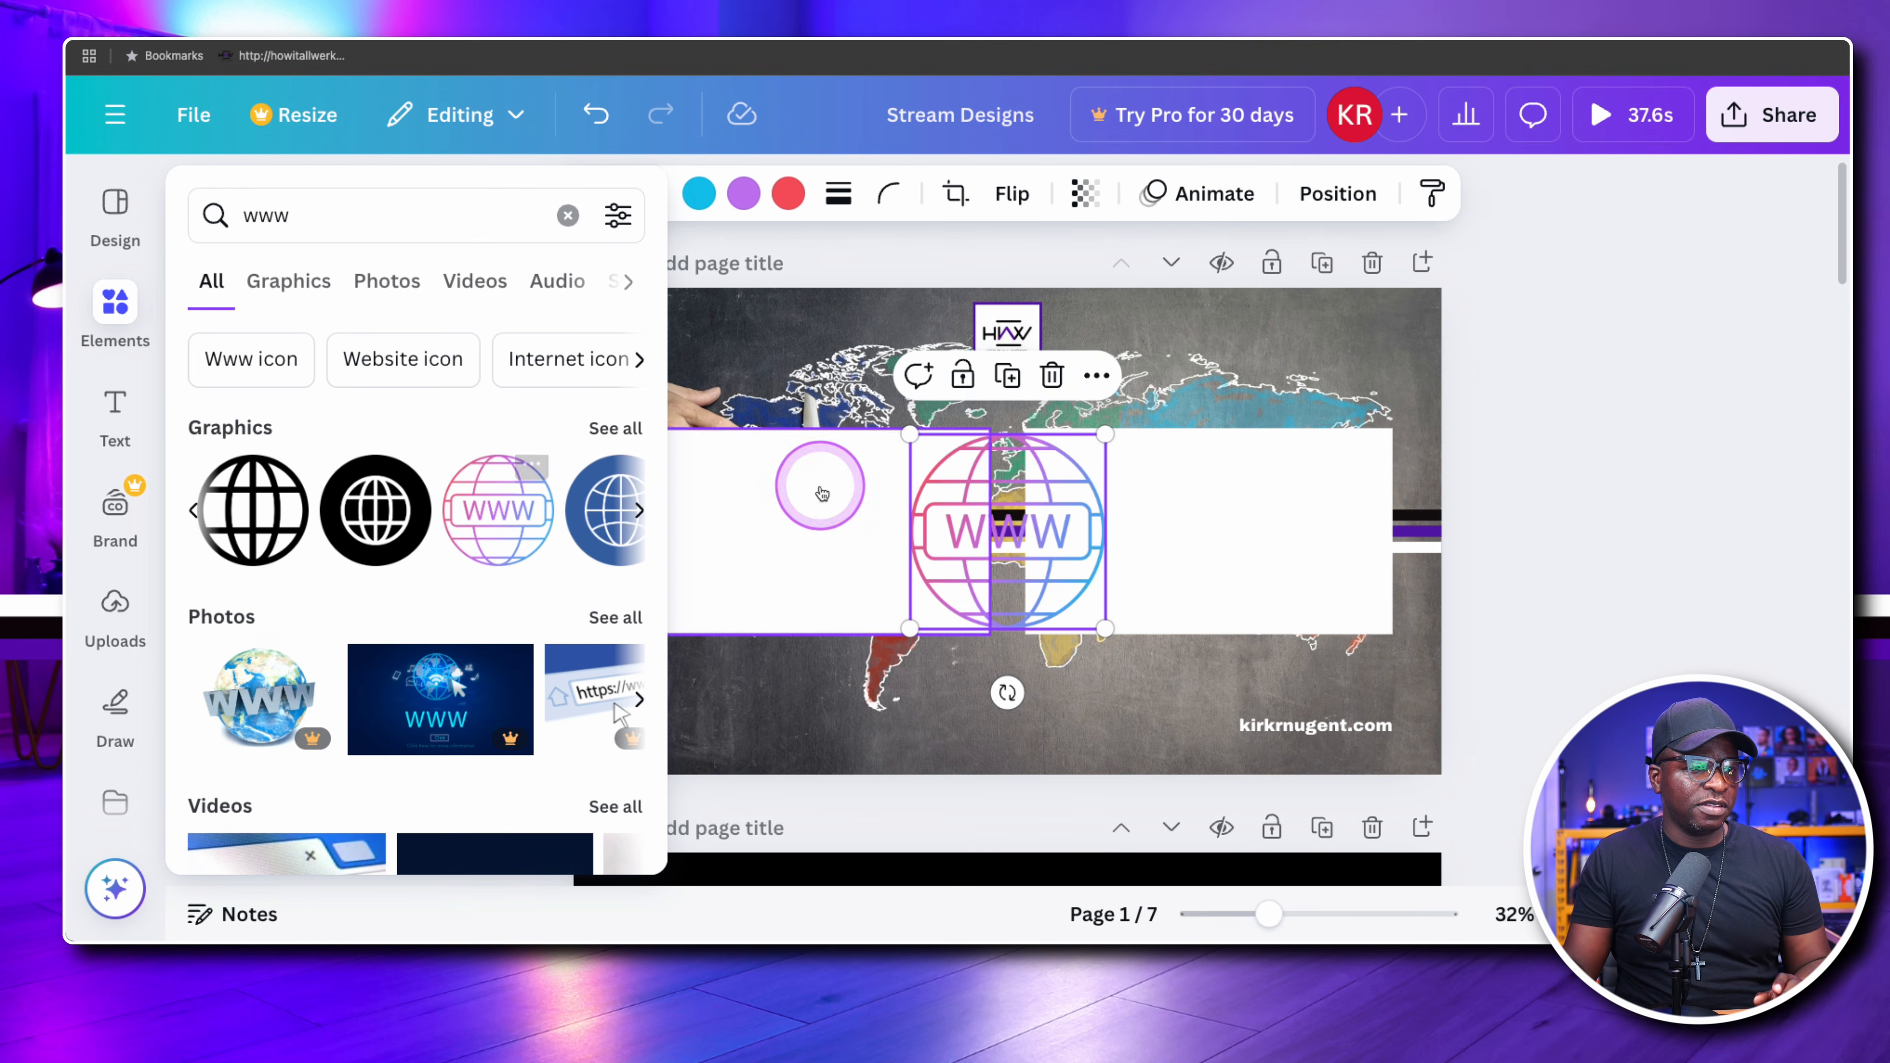
Move the multicoloured WWW globe to the website text, shrink it to about text height, and delete it
{"action": "left_click", "coordinate": [1025, 484]}
{"action": "left_click_drag", "start_coordinate": [989, 500], "coordinate": [1131, 607]}
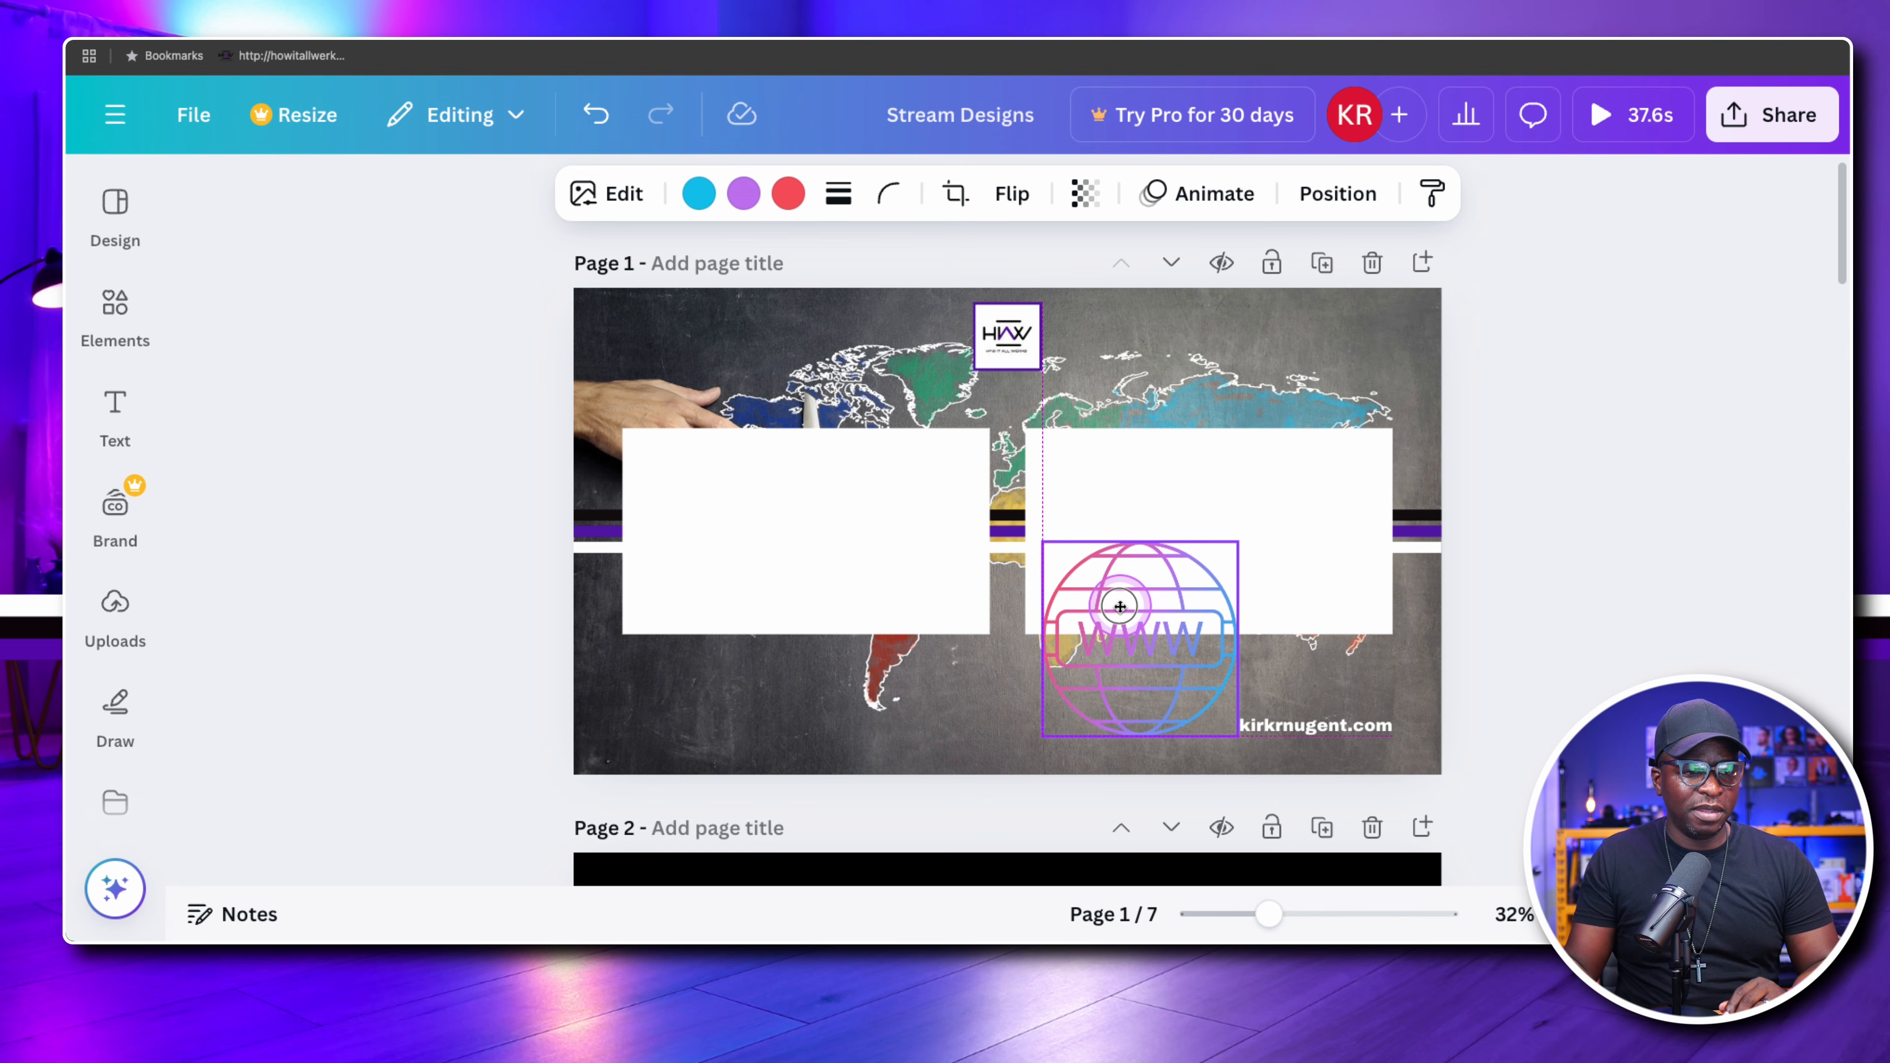
{"action": "left_click_drag", "start_coordinate": [1042, 541], "coordinate": [1221, 679]}
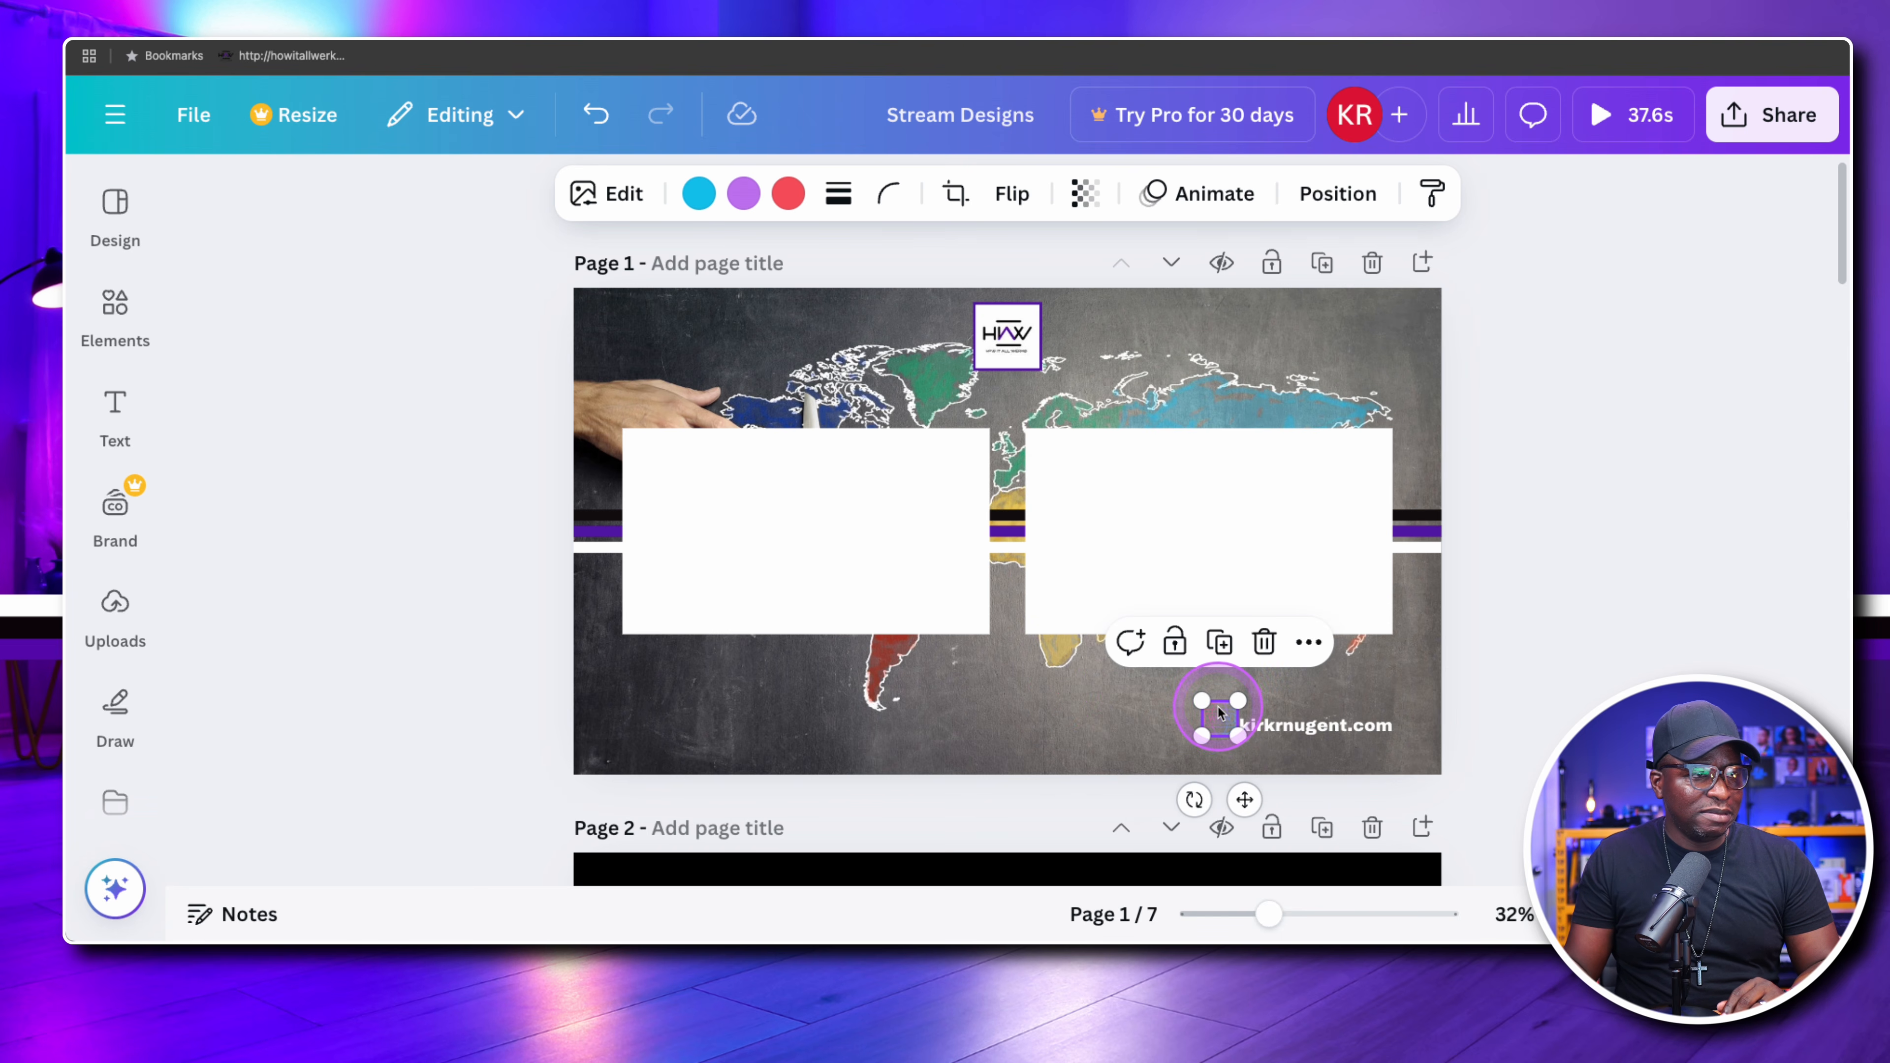
{"action": "key", "text": "Delete"}
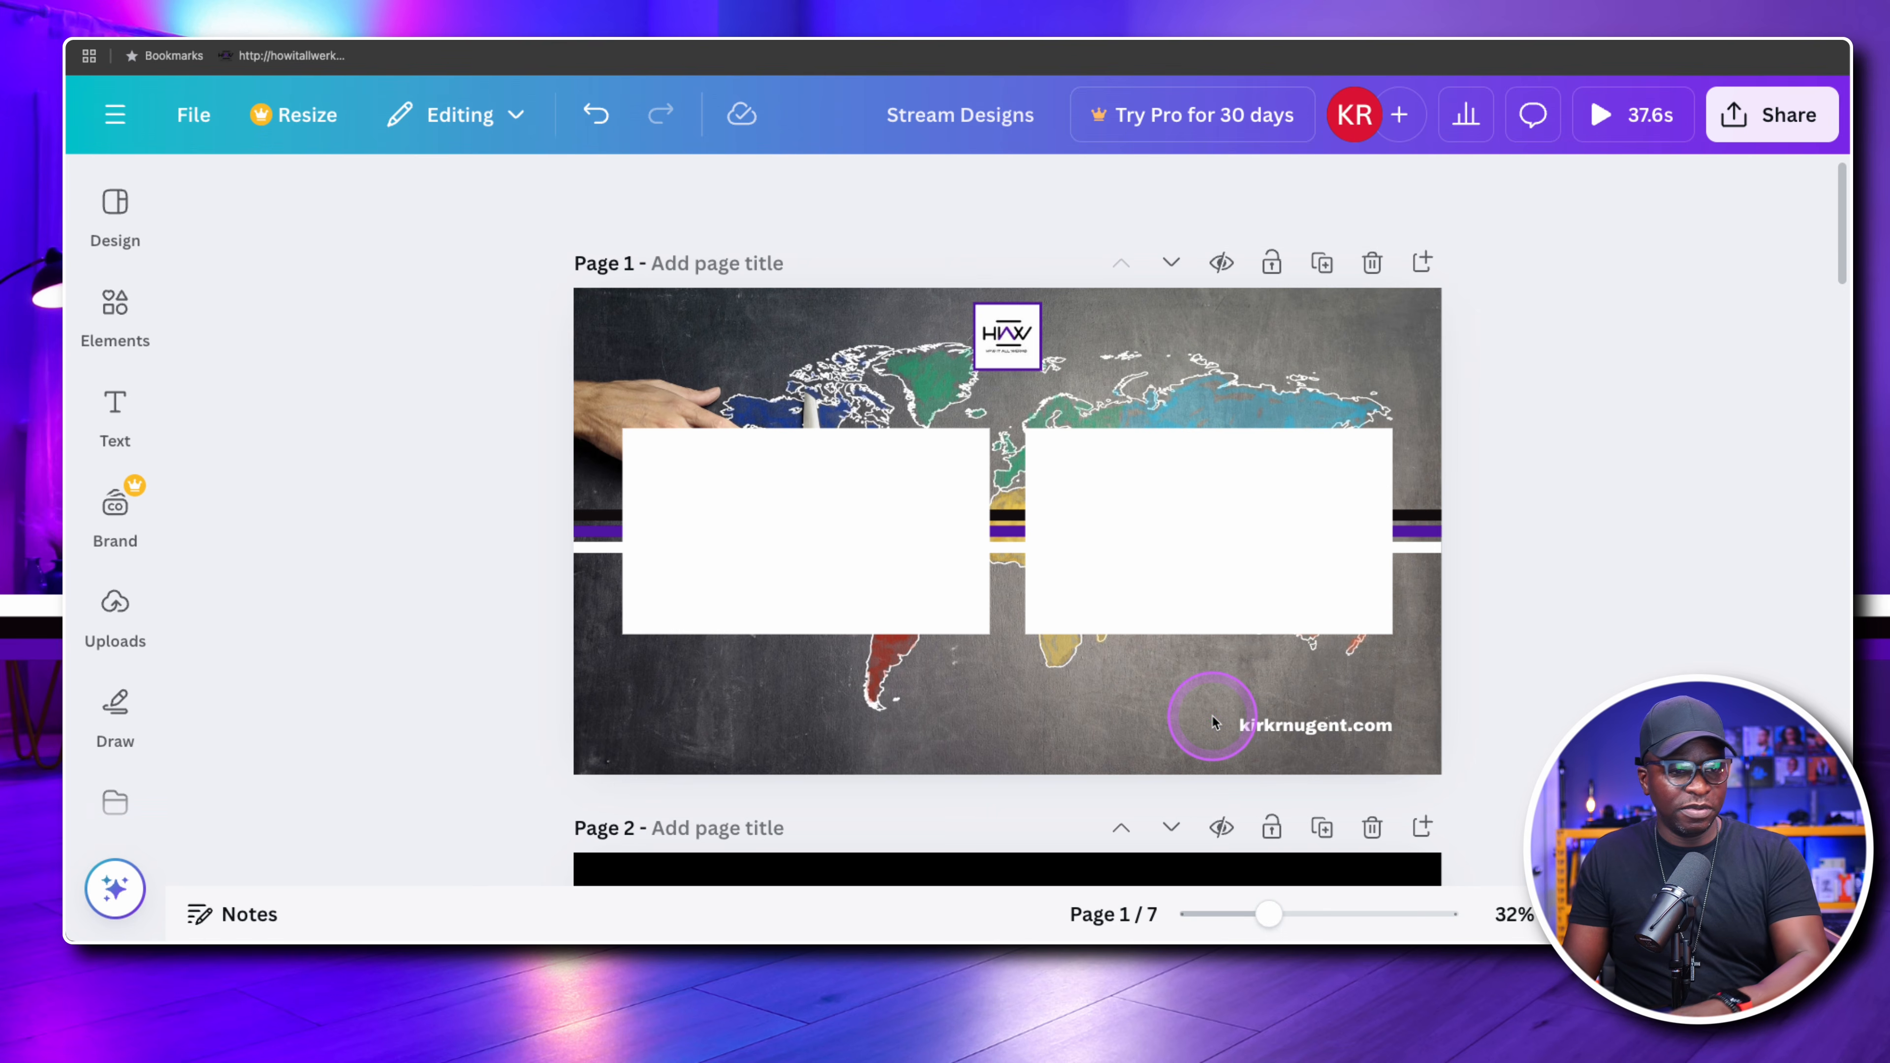
Add the bold black globe graphic from the "www" results to page 1 and colour it white
{"action": "left_click", "coordinate": [115, 312]}
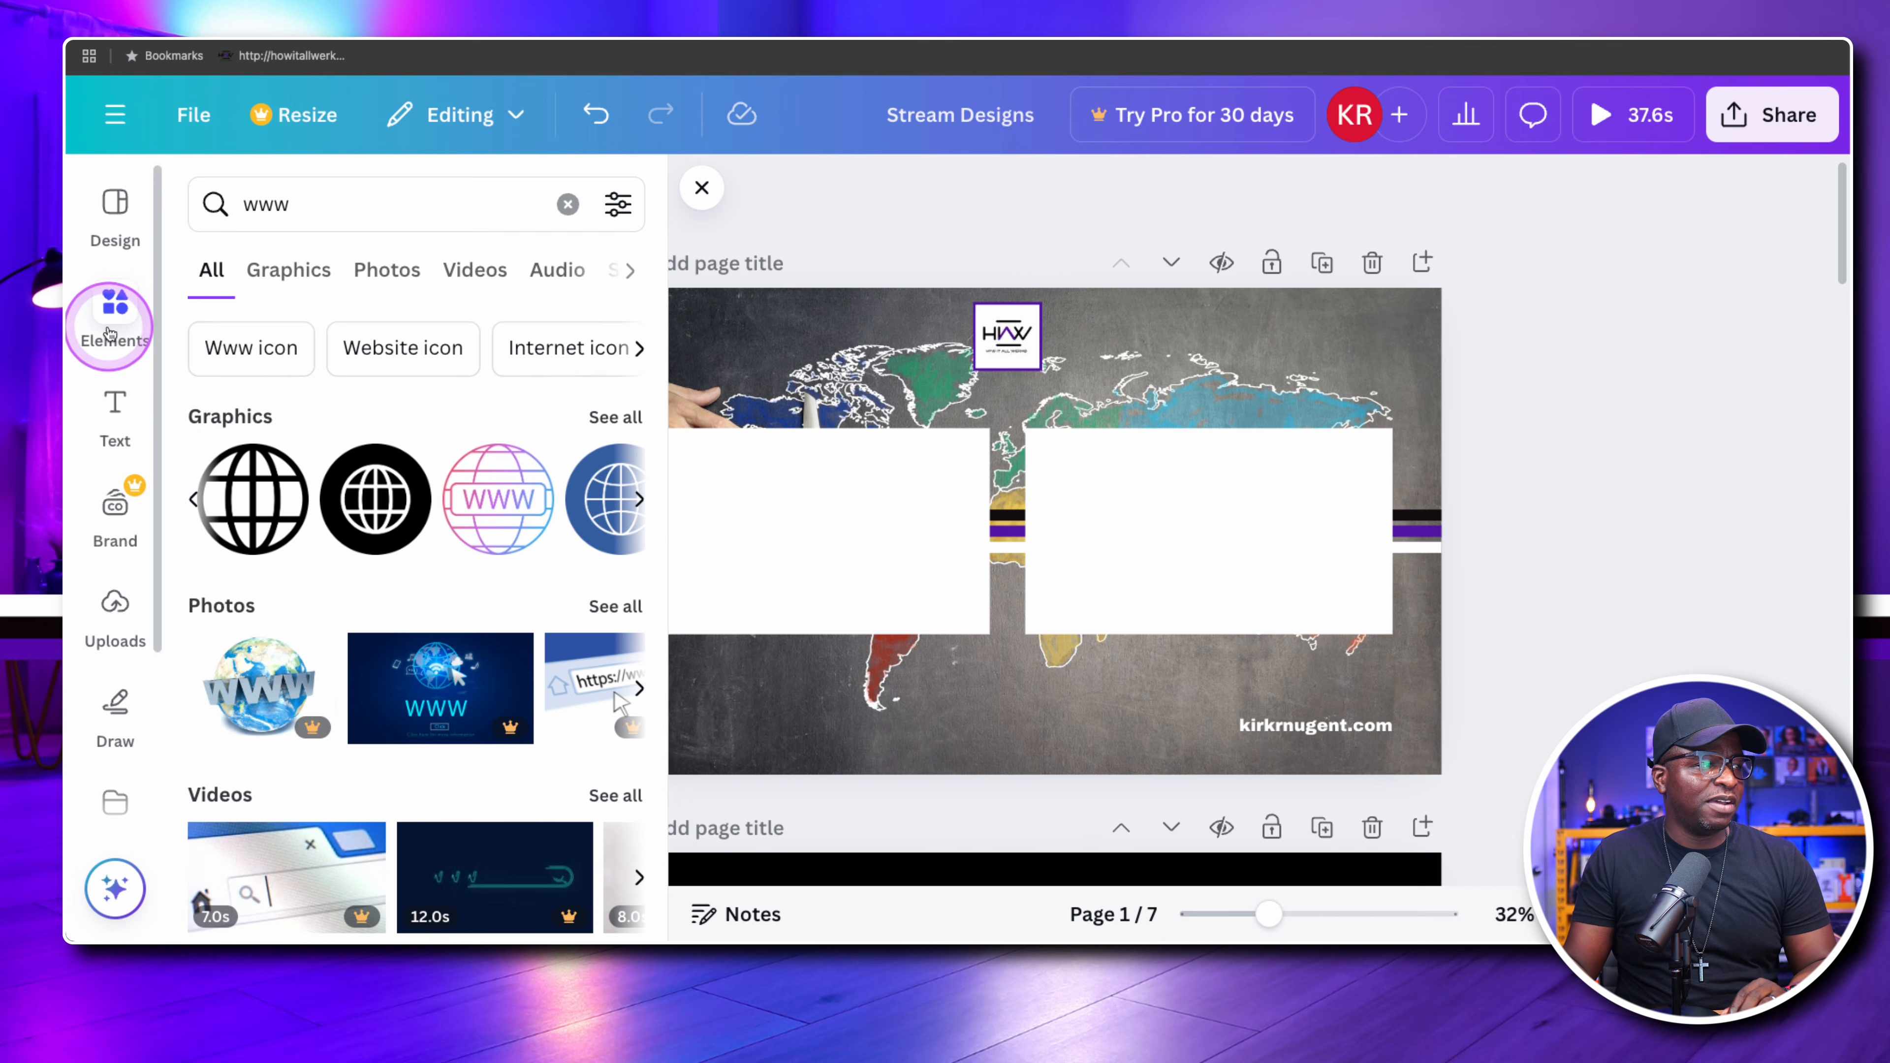
{"action": "left_click", "coordinate": [253, 498]}
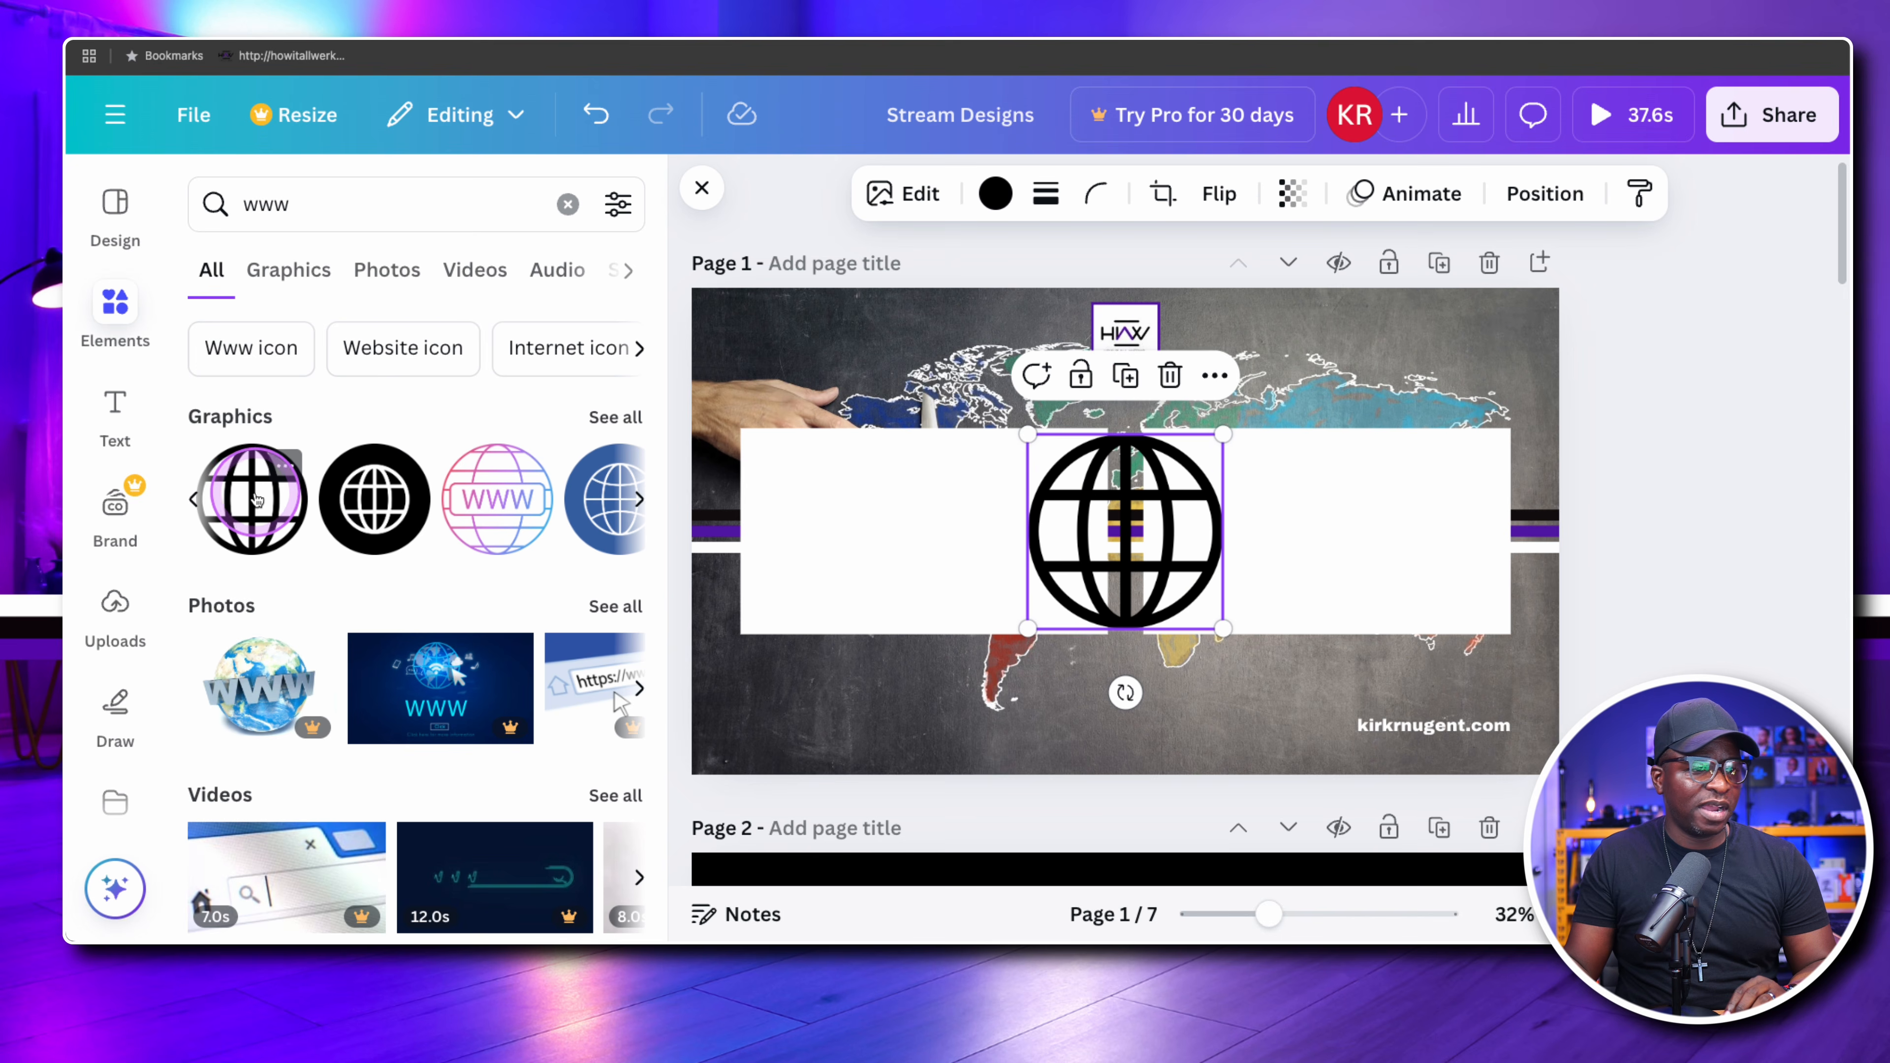
{"action": "left_click", "coordinate": [1124, 480]}
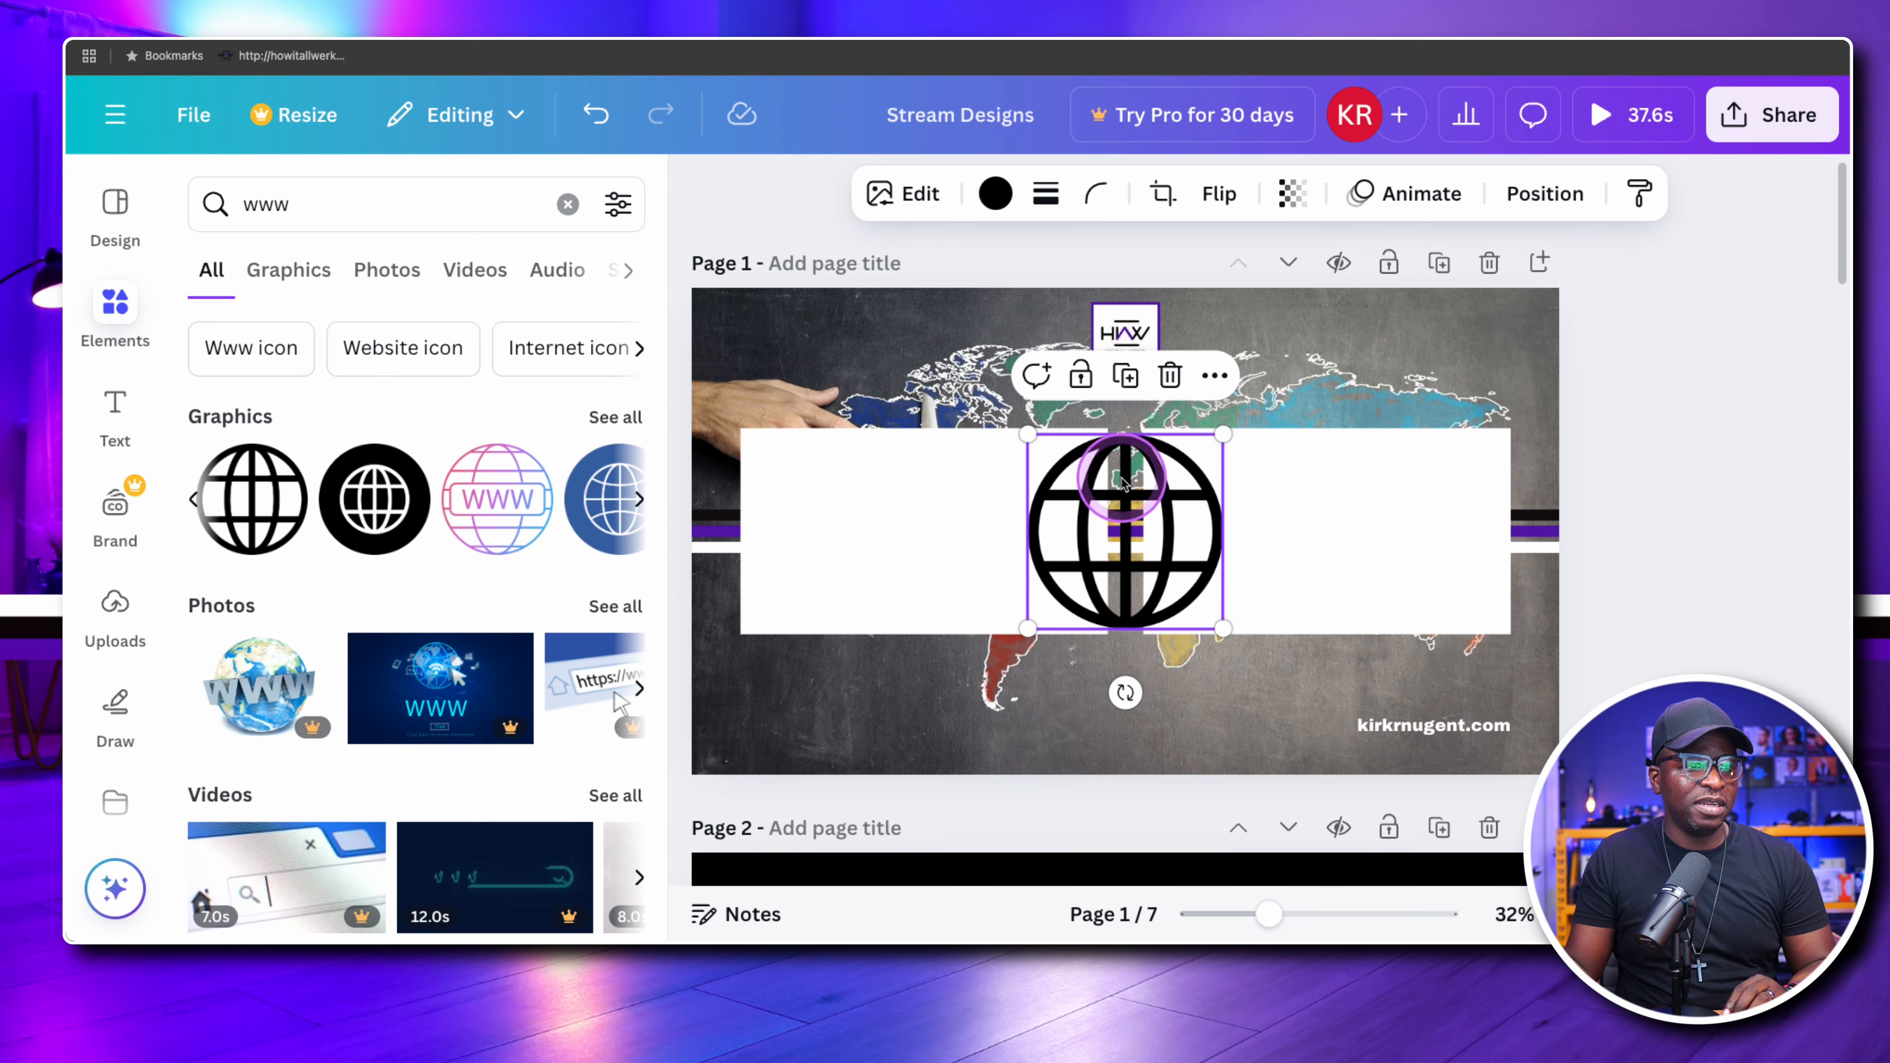
{"action": "left_click", "coordinate": [988, 216]}
{"action": "left_click", "coordinate": [611, 415]}
{"action": "left_click", "coordinate": [1215, 515]}
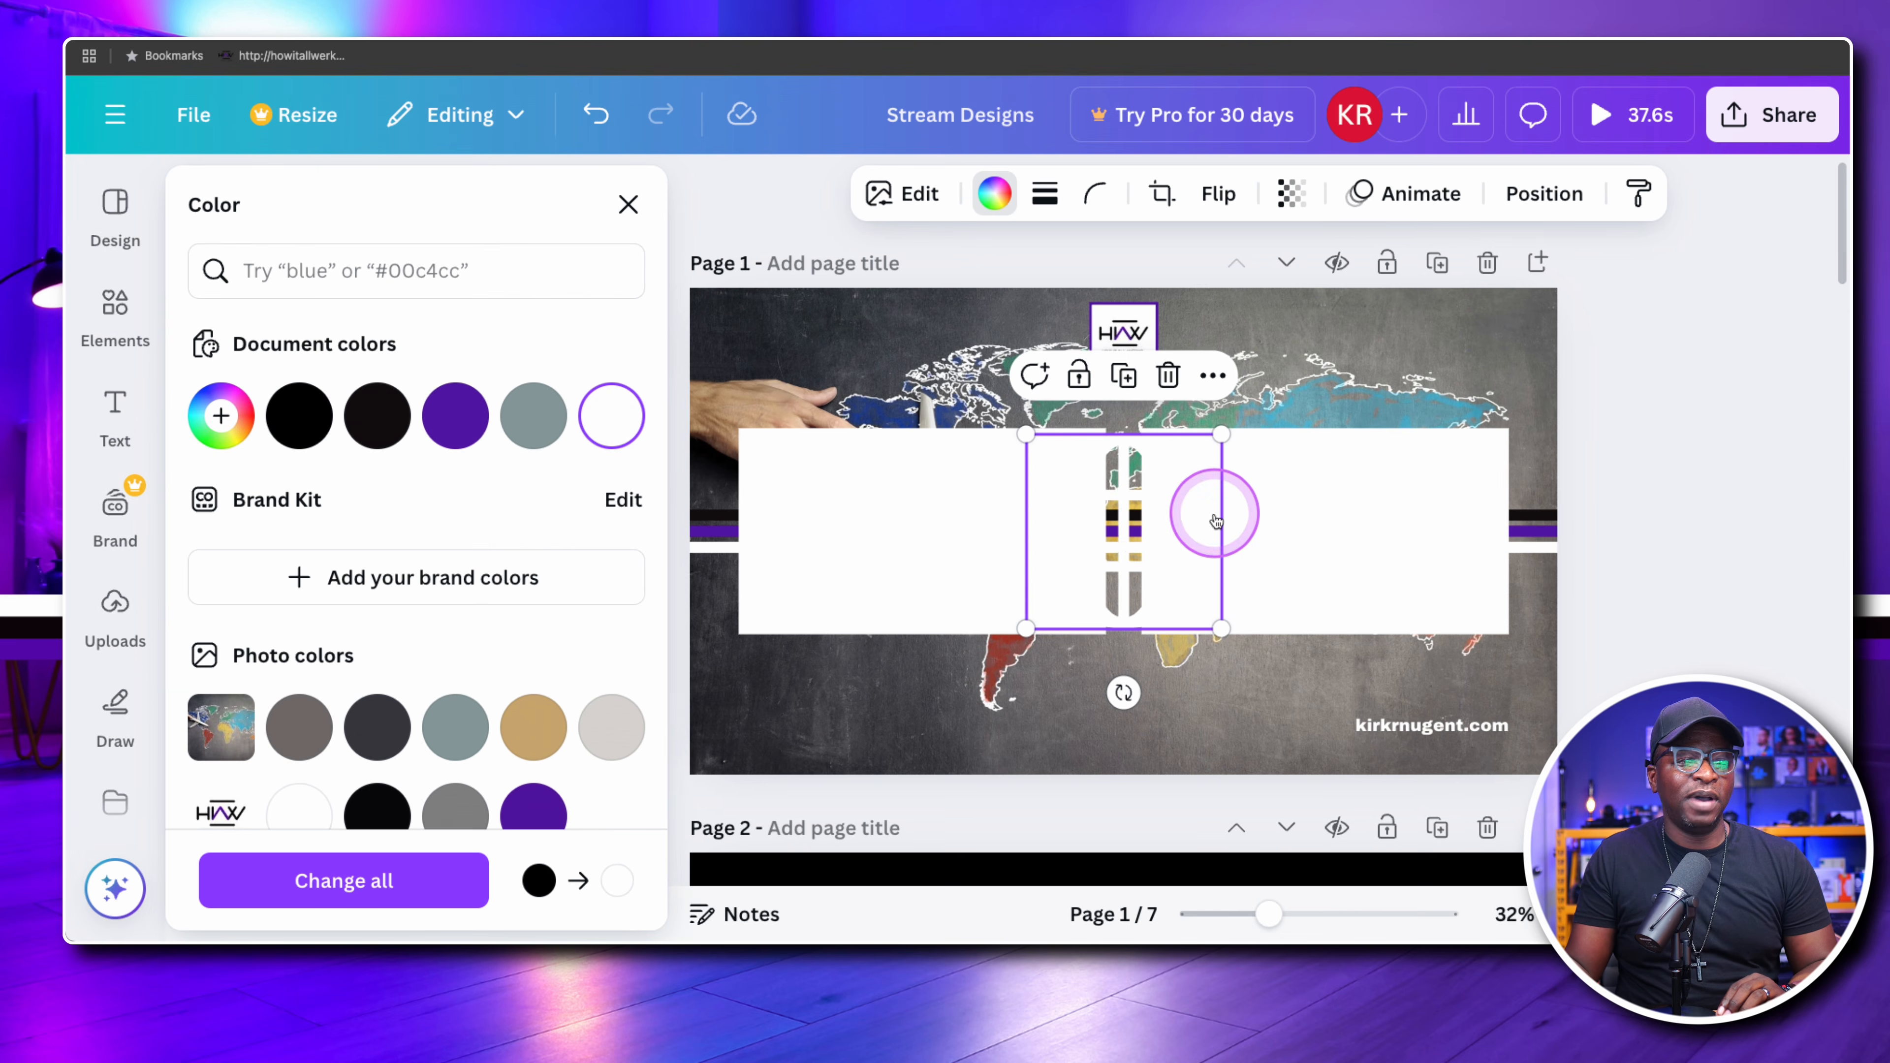
Shrink the white globe to icon size and place it just before the website text, nudging it slightly left
{"action": "left_click_drag", "start_coordinate": [1134, 527], "coordinate": [1249, 620]}
{"action": "left_click_drag", "start_coordinate": [1168, 550], "coordinate": [1351, 694]}
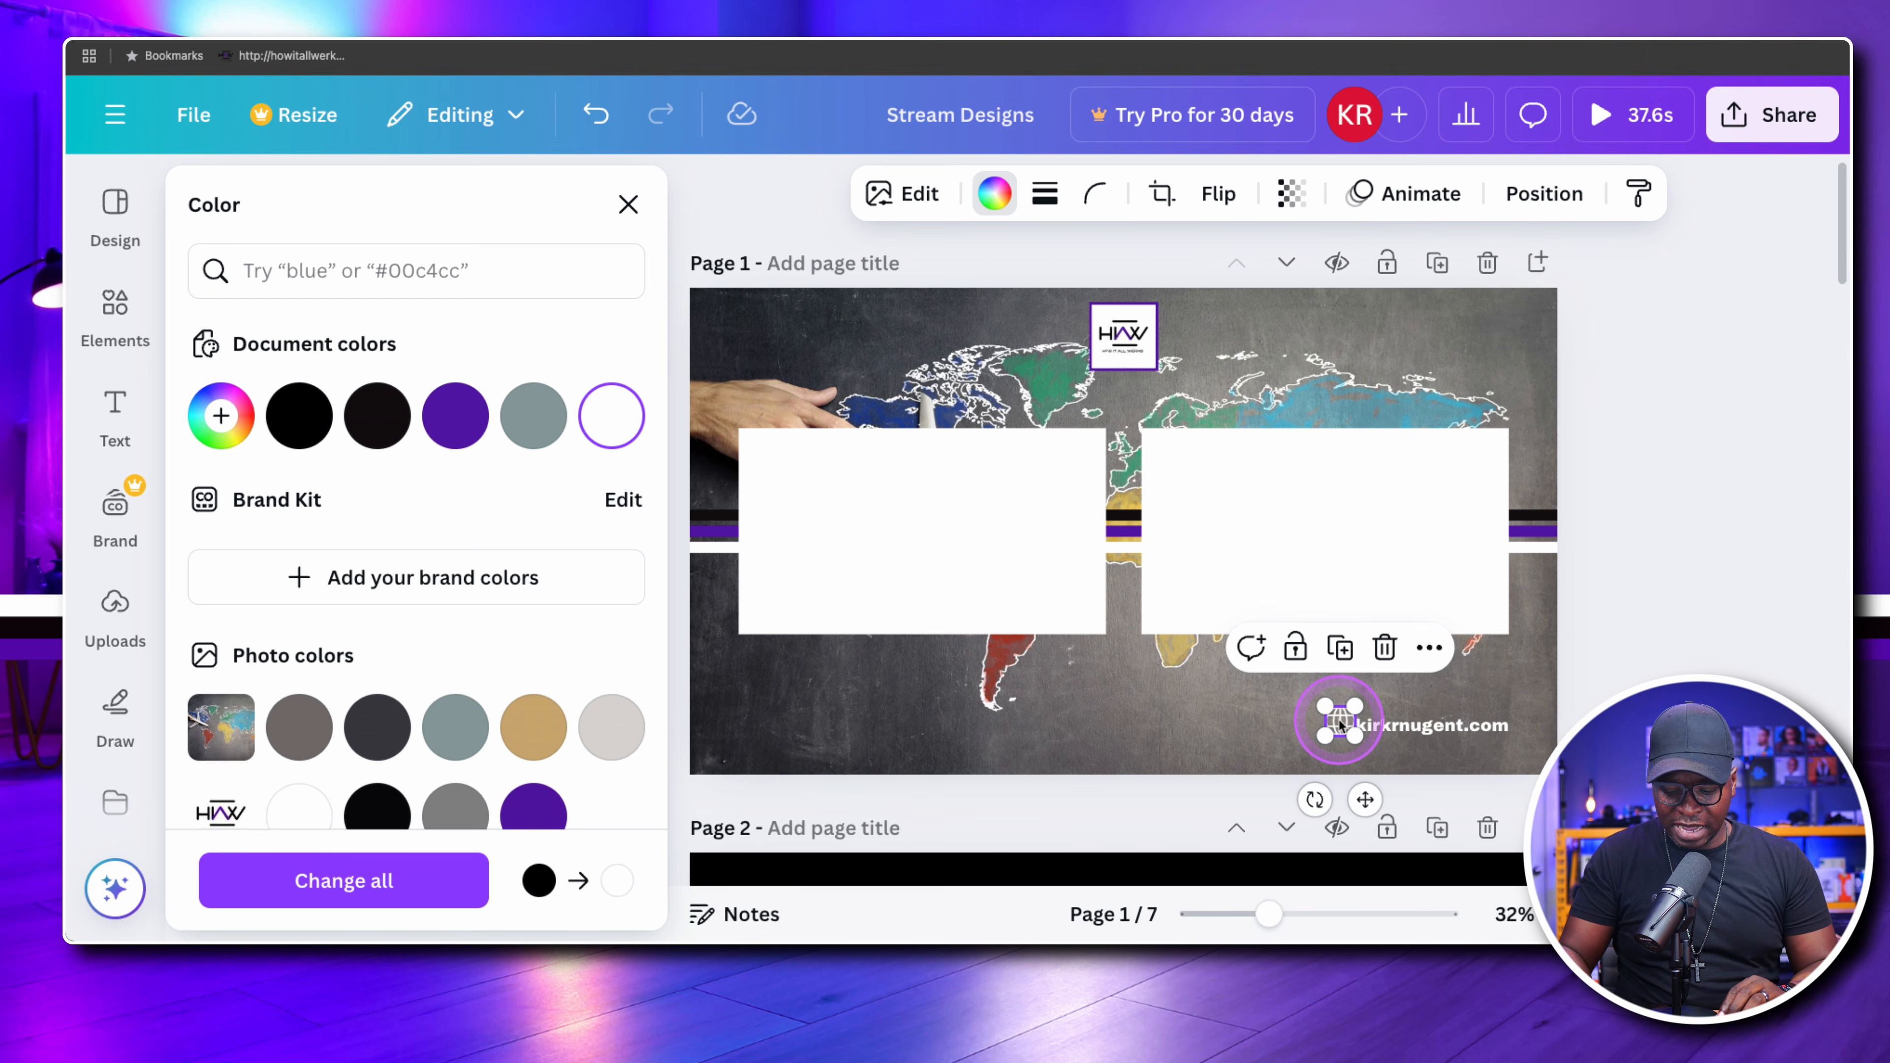
{"action": "left_click", "coordinate": [1309, 727]}
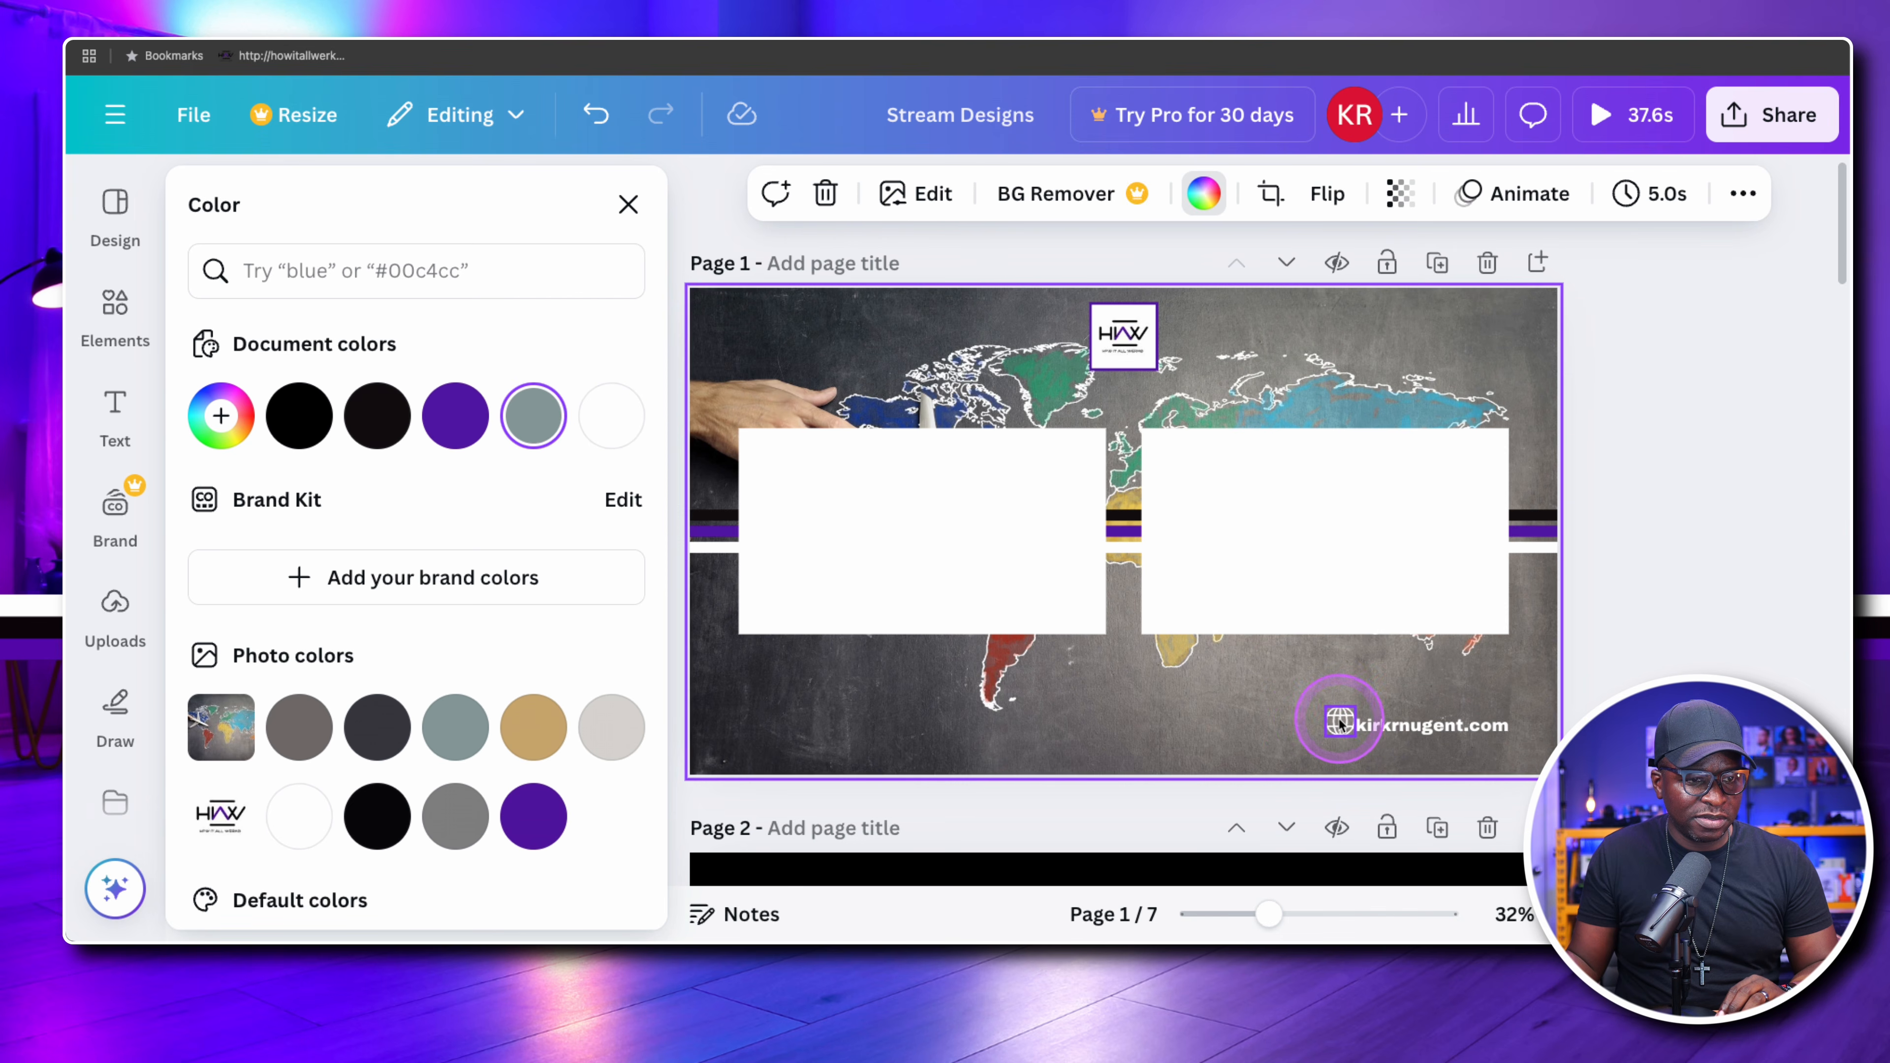
{"action": "left_click", "coordinate": [1337, 722]}
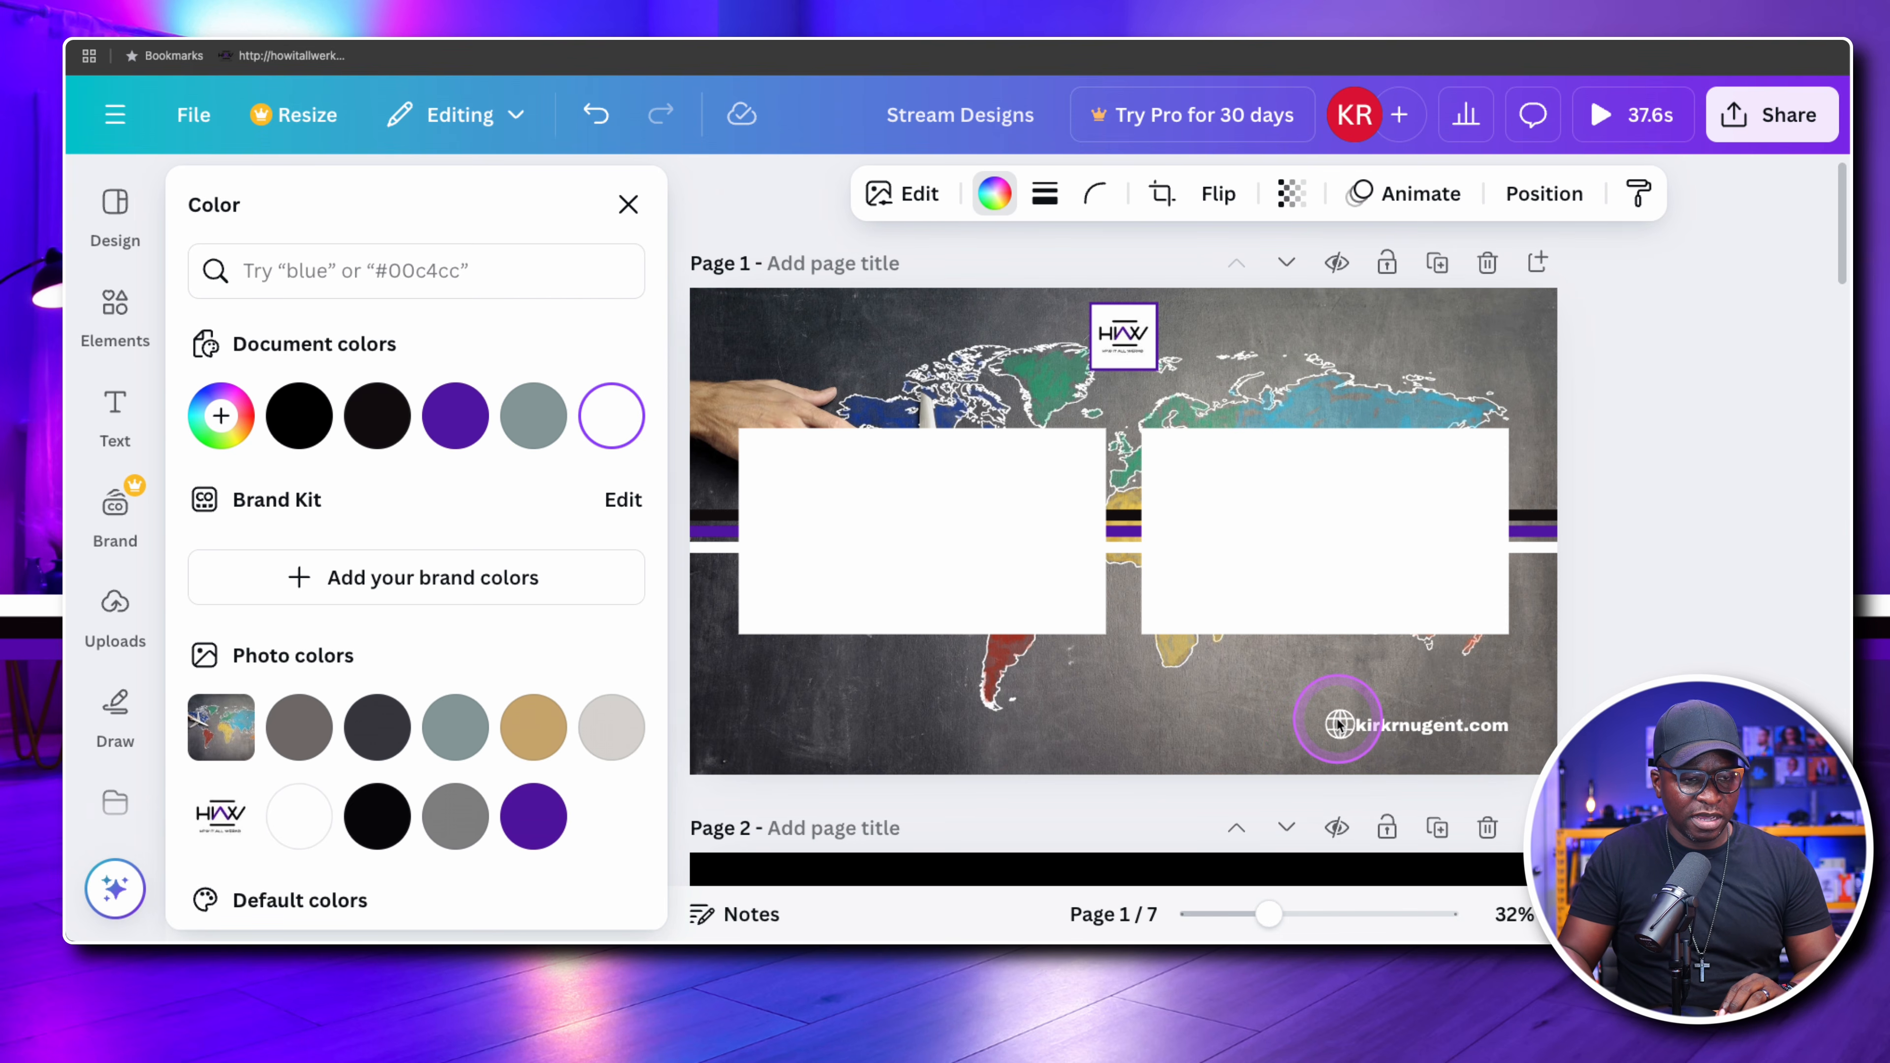
{"action": "key", "text": "Left"}
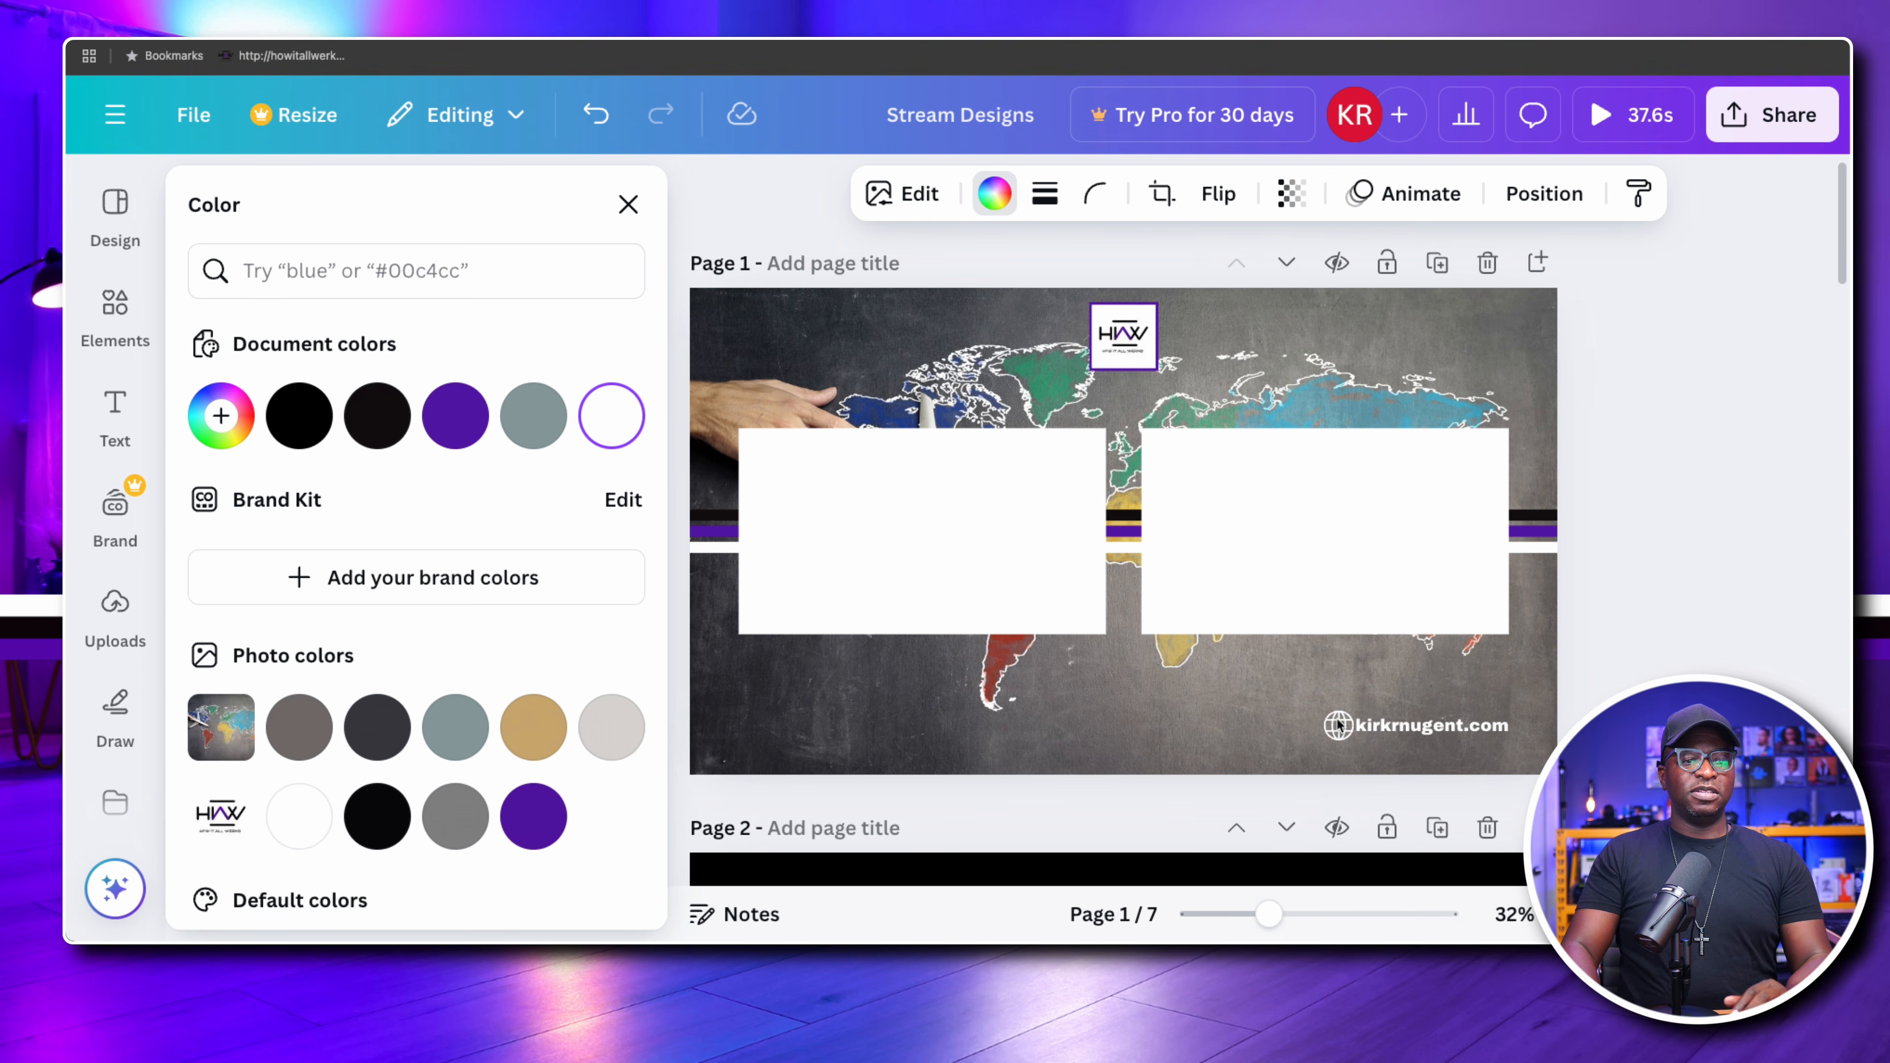
Group the white globe with the website text on page 1
{"action": "left_click", "coordinate": [1273, 728]}
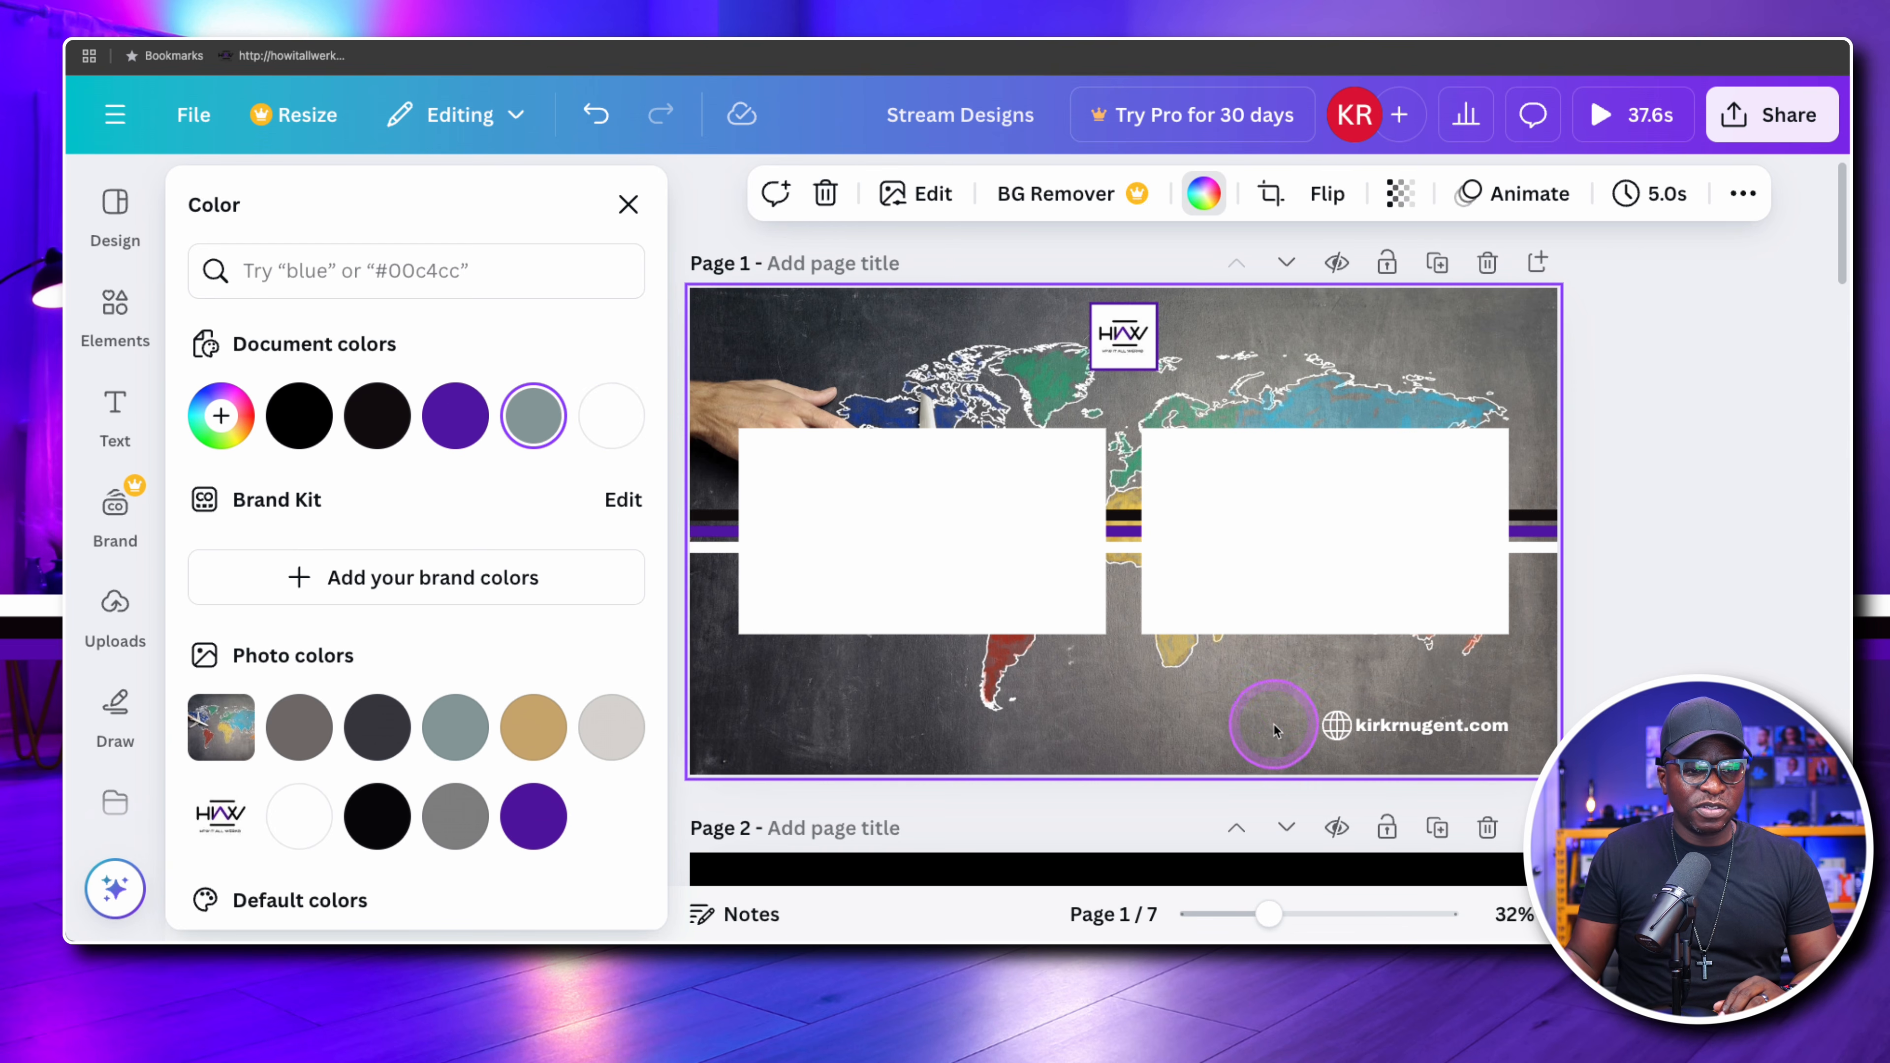
{"action": "left_click", "coordinate": [1444, 726]}
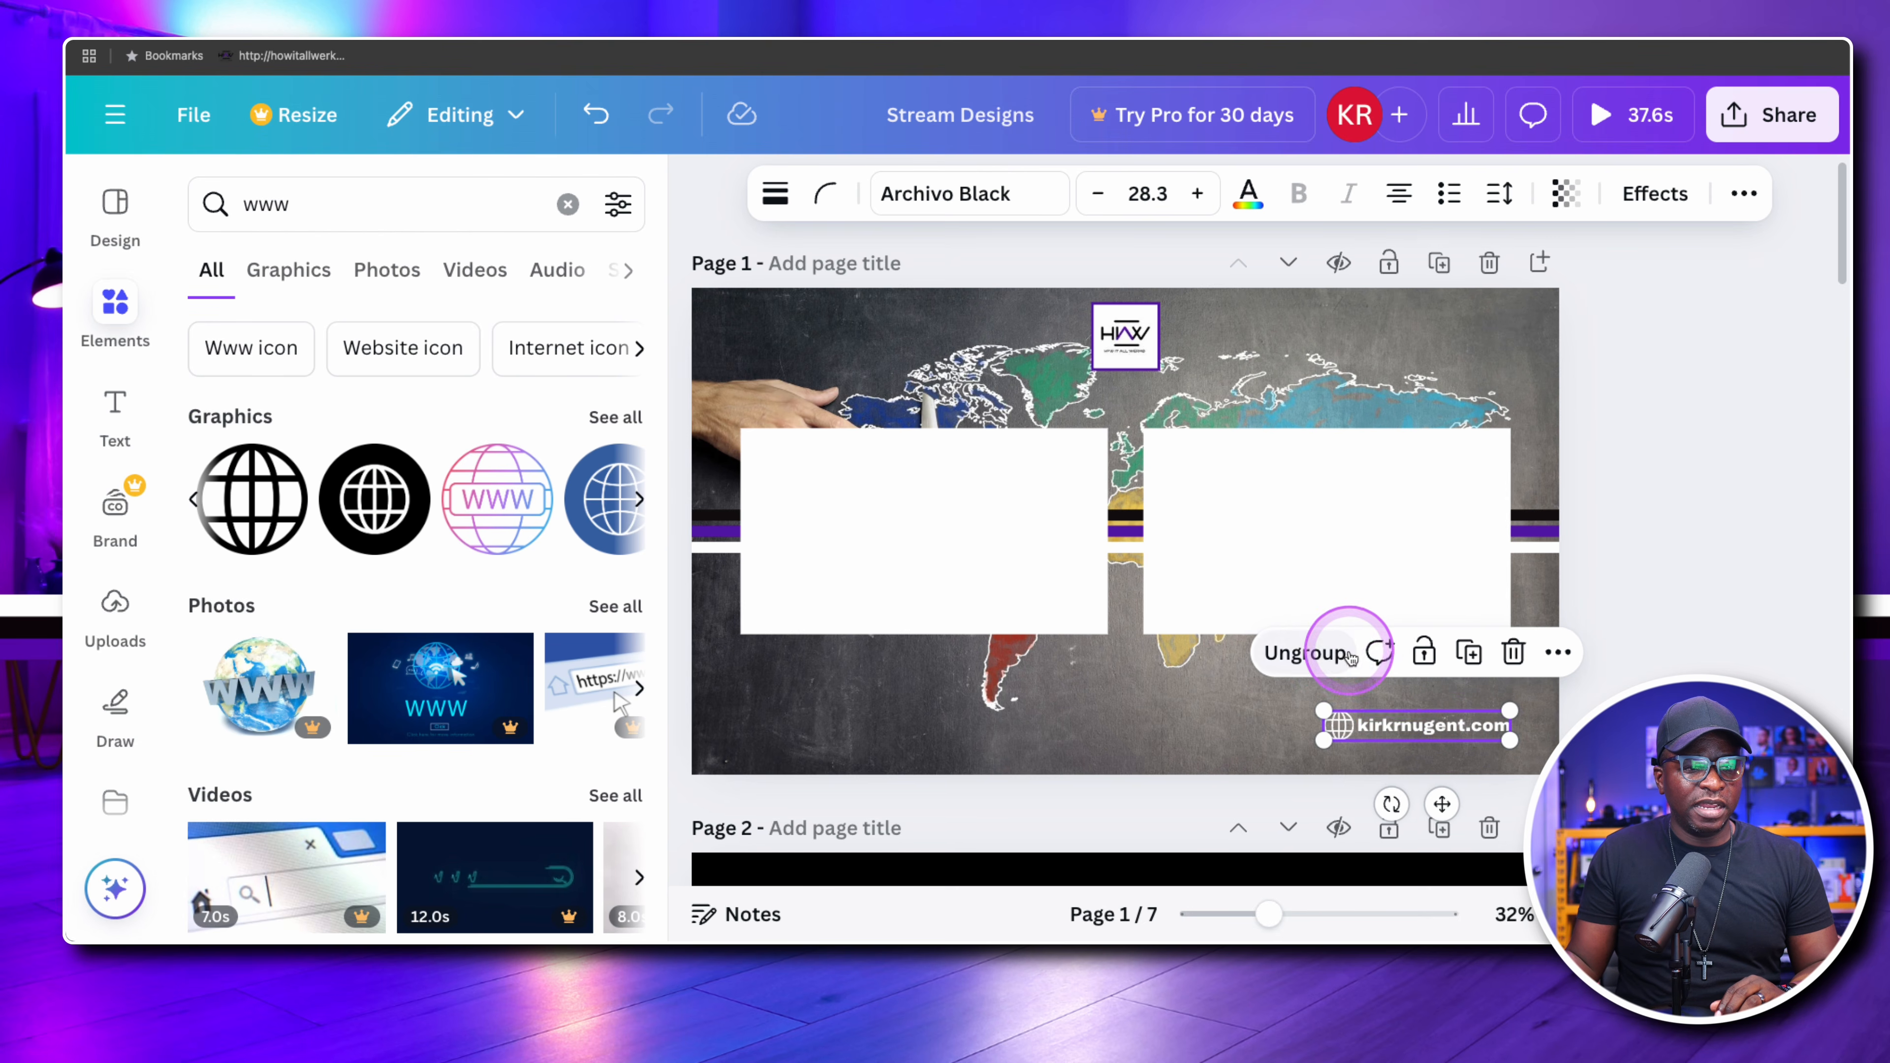
{"action": "left_click", "coordinate": [1162, 723]}
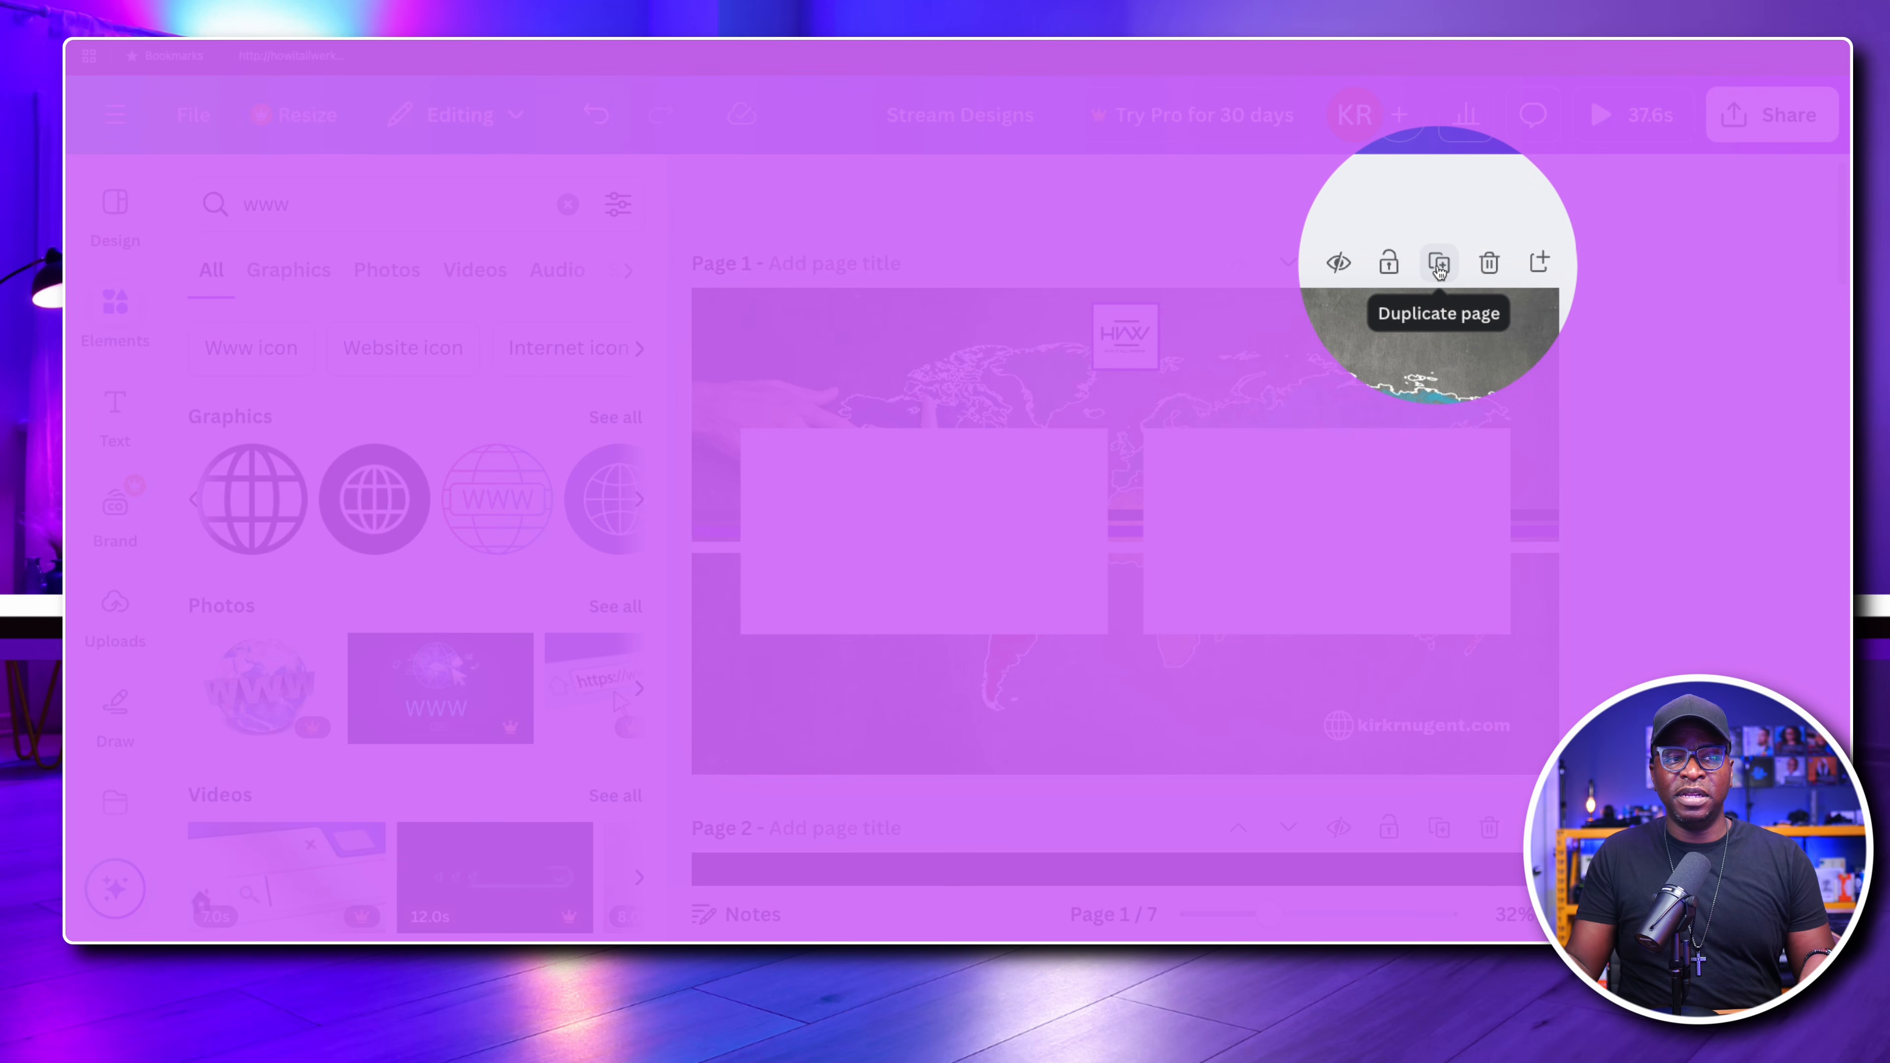
Duplicate page 1 as the basis for the next stream layout
{"action": "left_click", "coordinate": [1439, 266]}
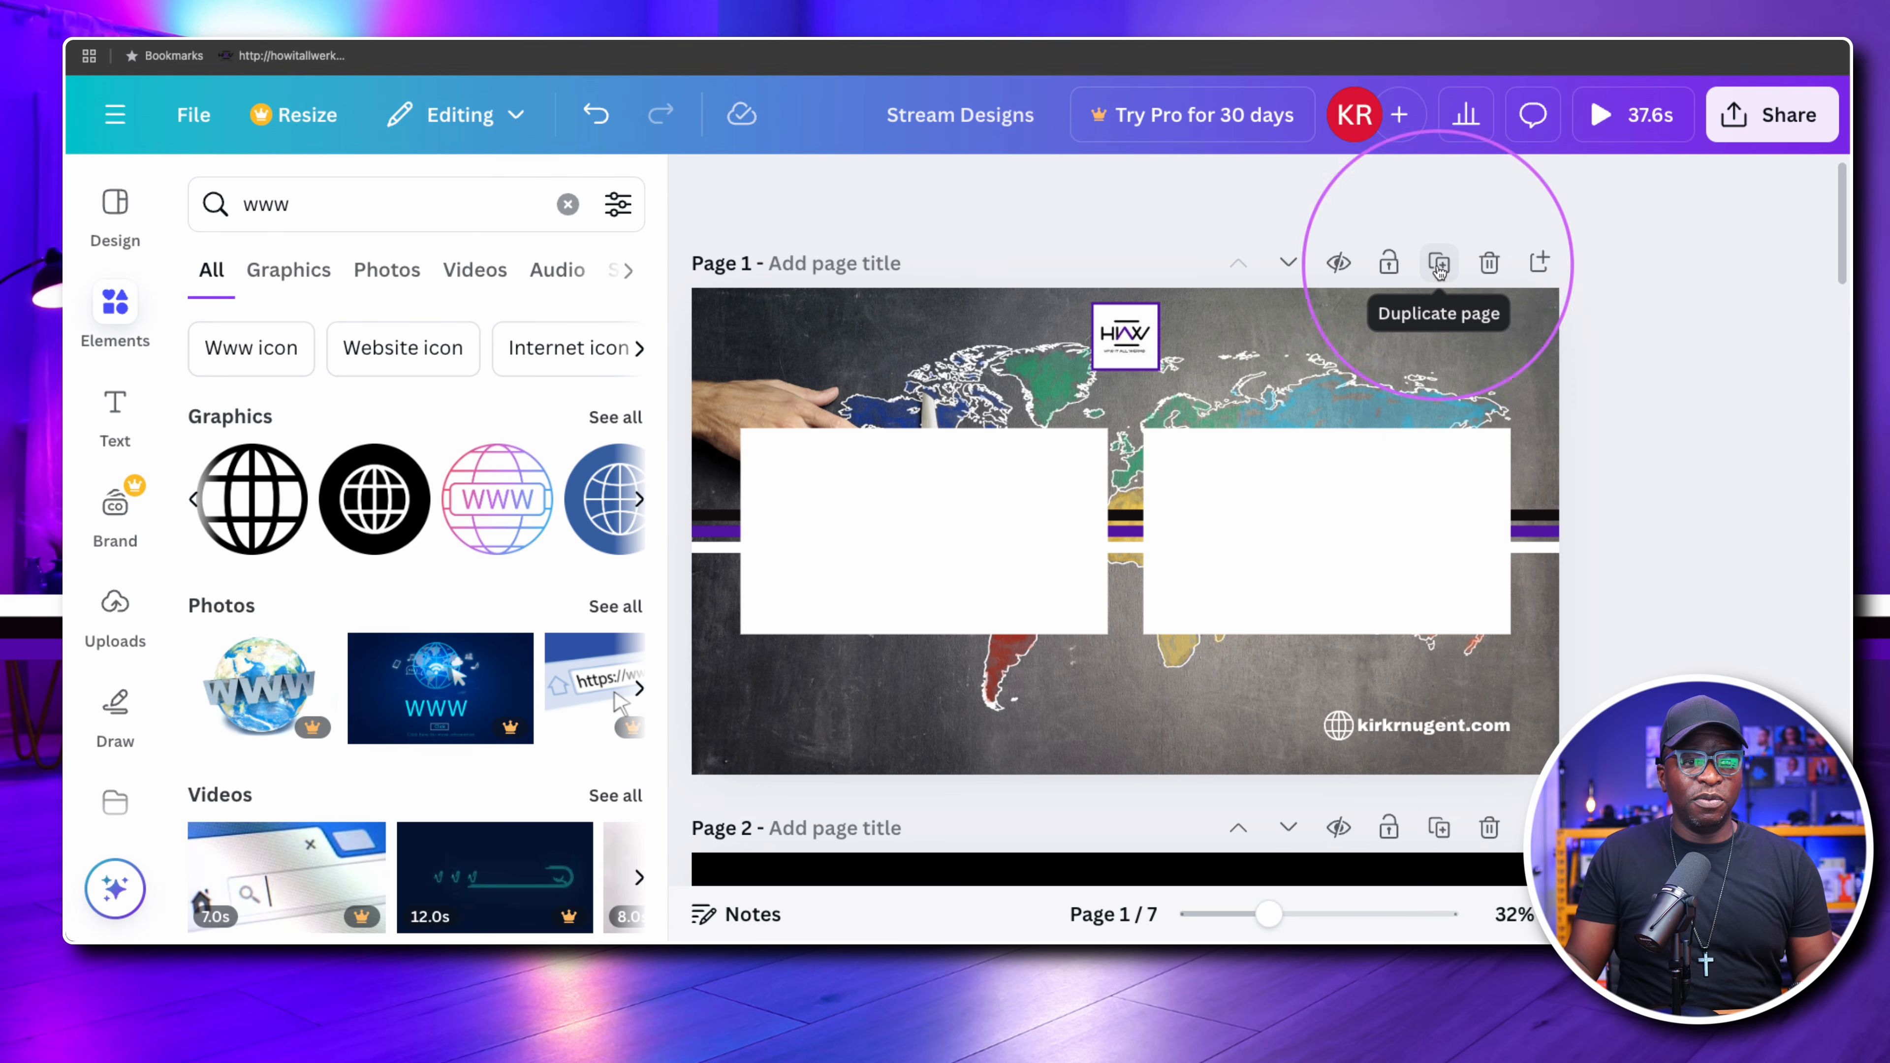
{"action": "left_click", "coordinate": [1439, 266]}
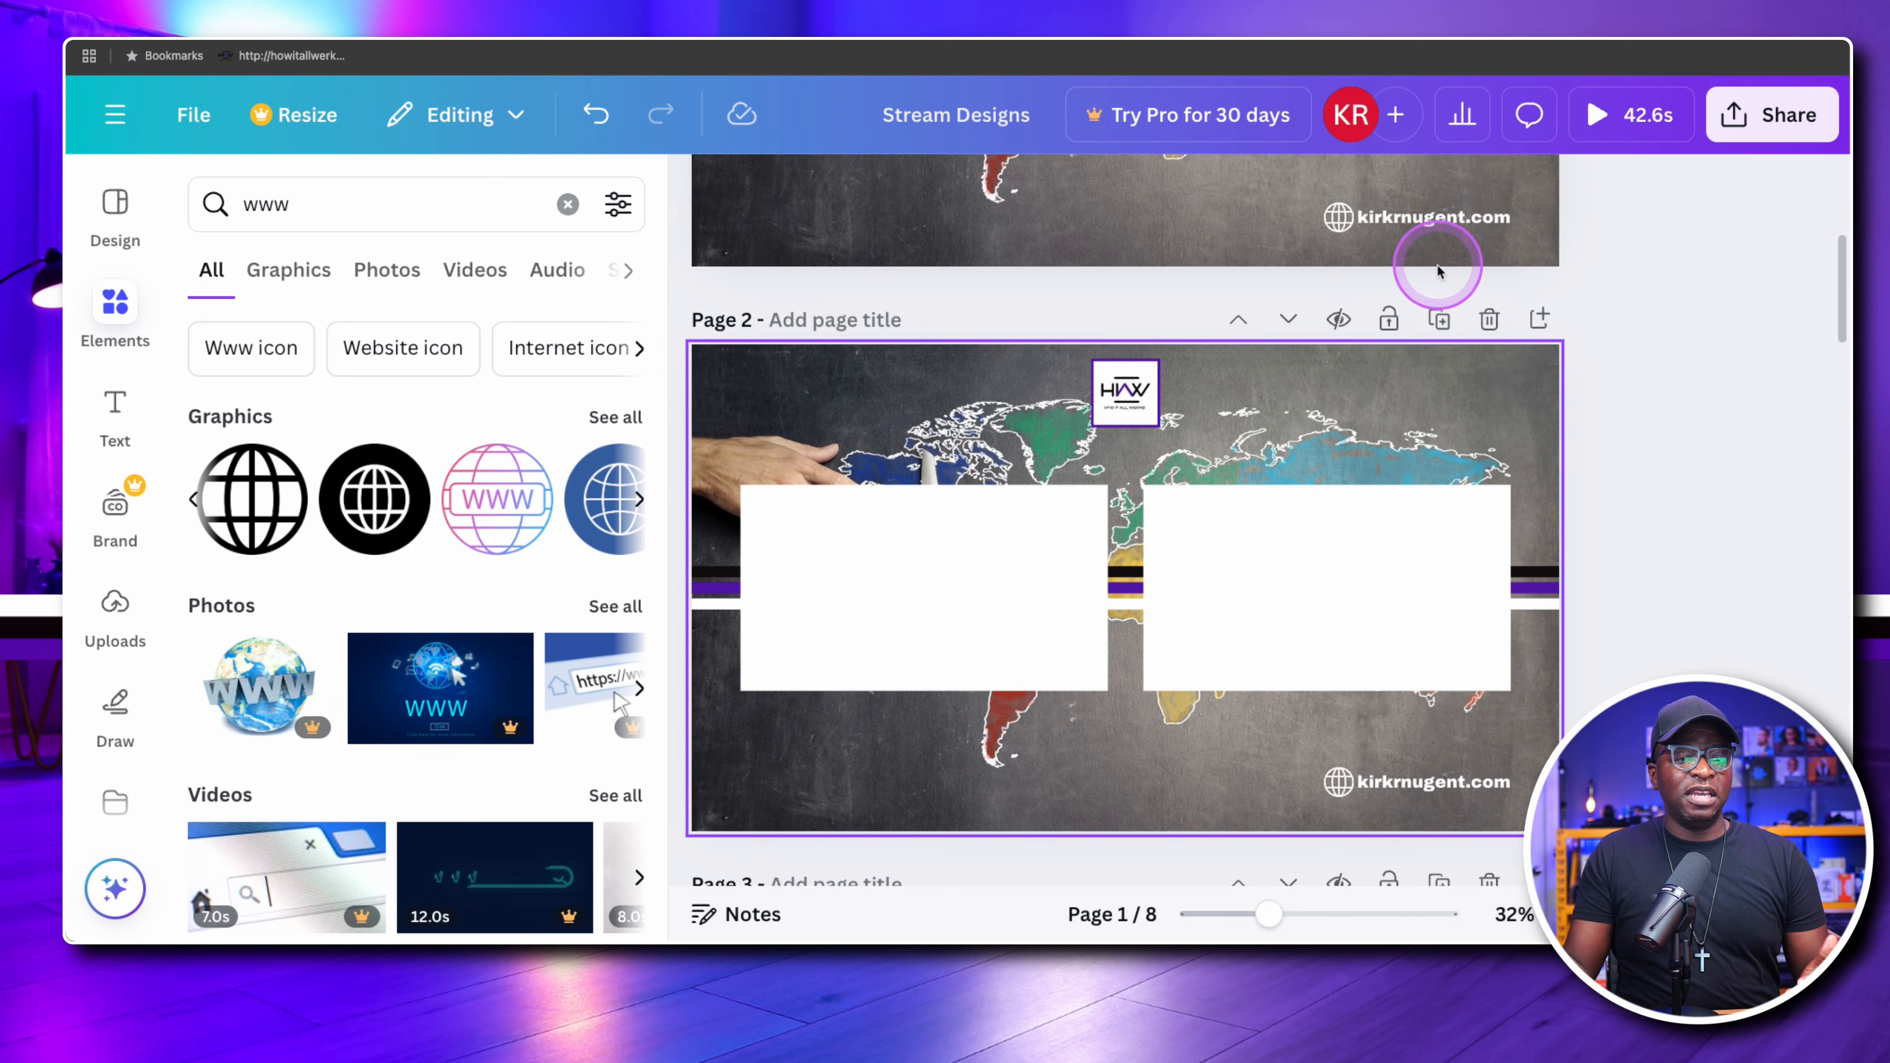
{"action": "scroll", "coordinate": [1414, 336], "scroll_direction": "up", "scroll_amount": 8}
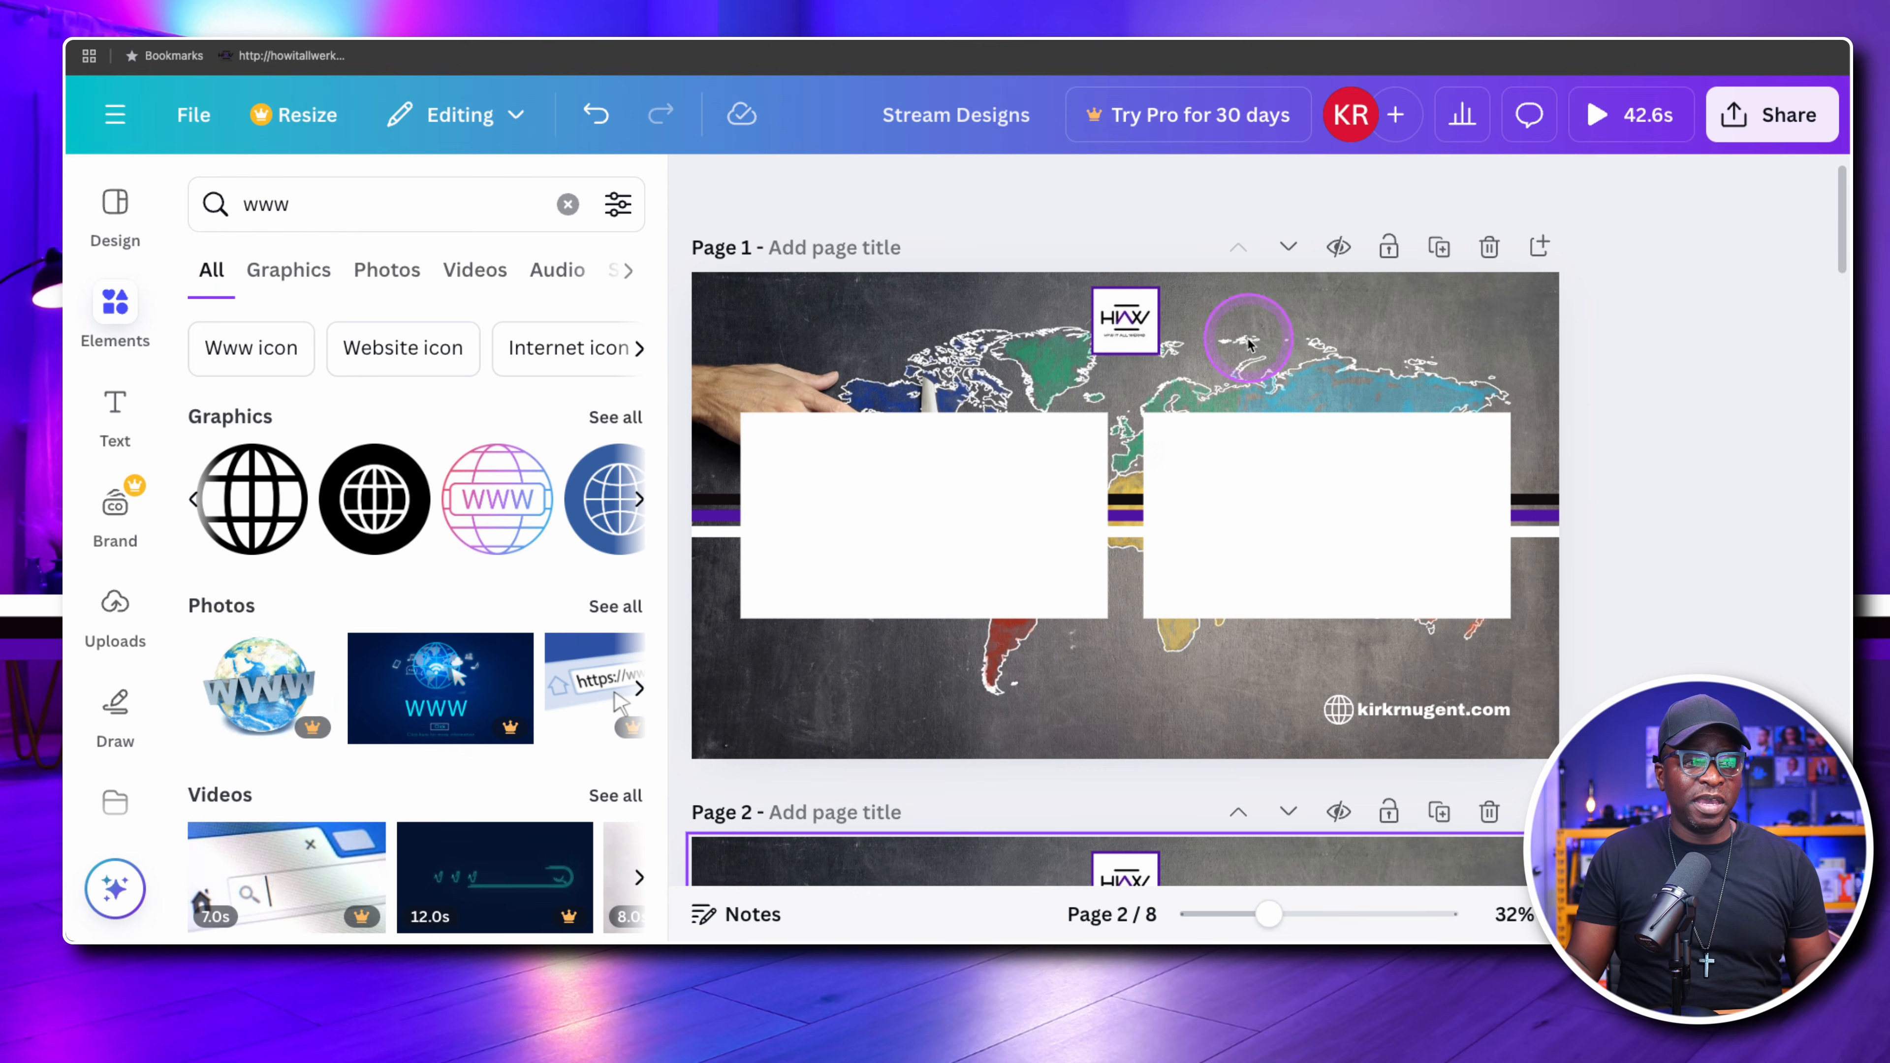
Delete the left white rectangle on page 2
{"action": "scroll", "coordinate": [1205, 372], "scroll_direction": "down", "scroll_amount": 5}
{"action": "left_click", "coordinate": [1024, 563]}
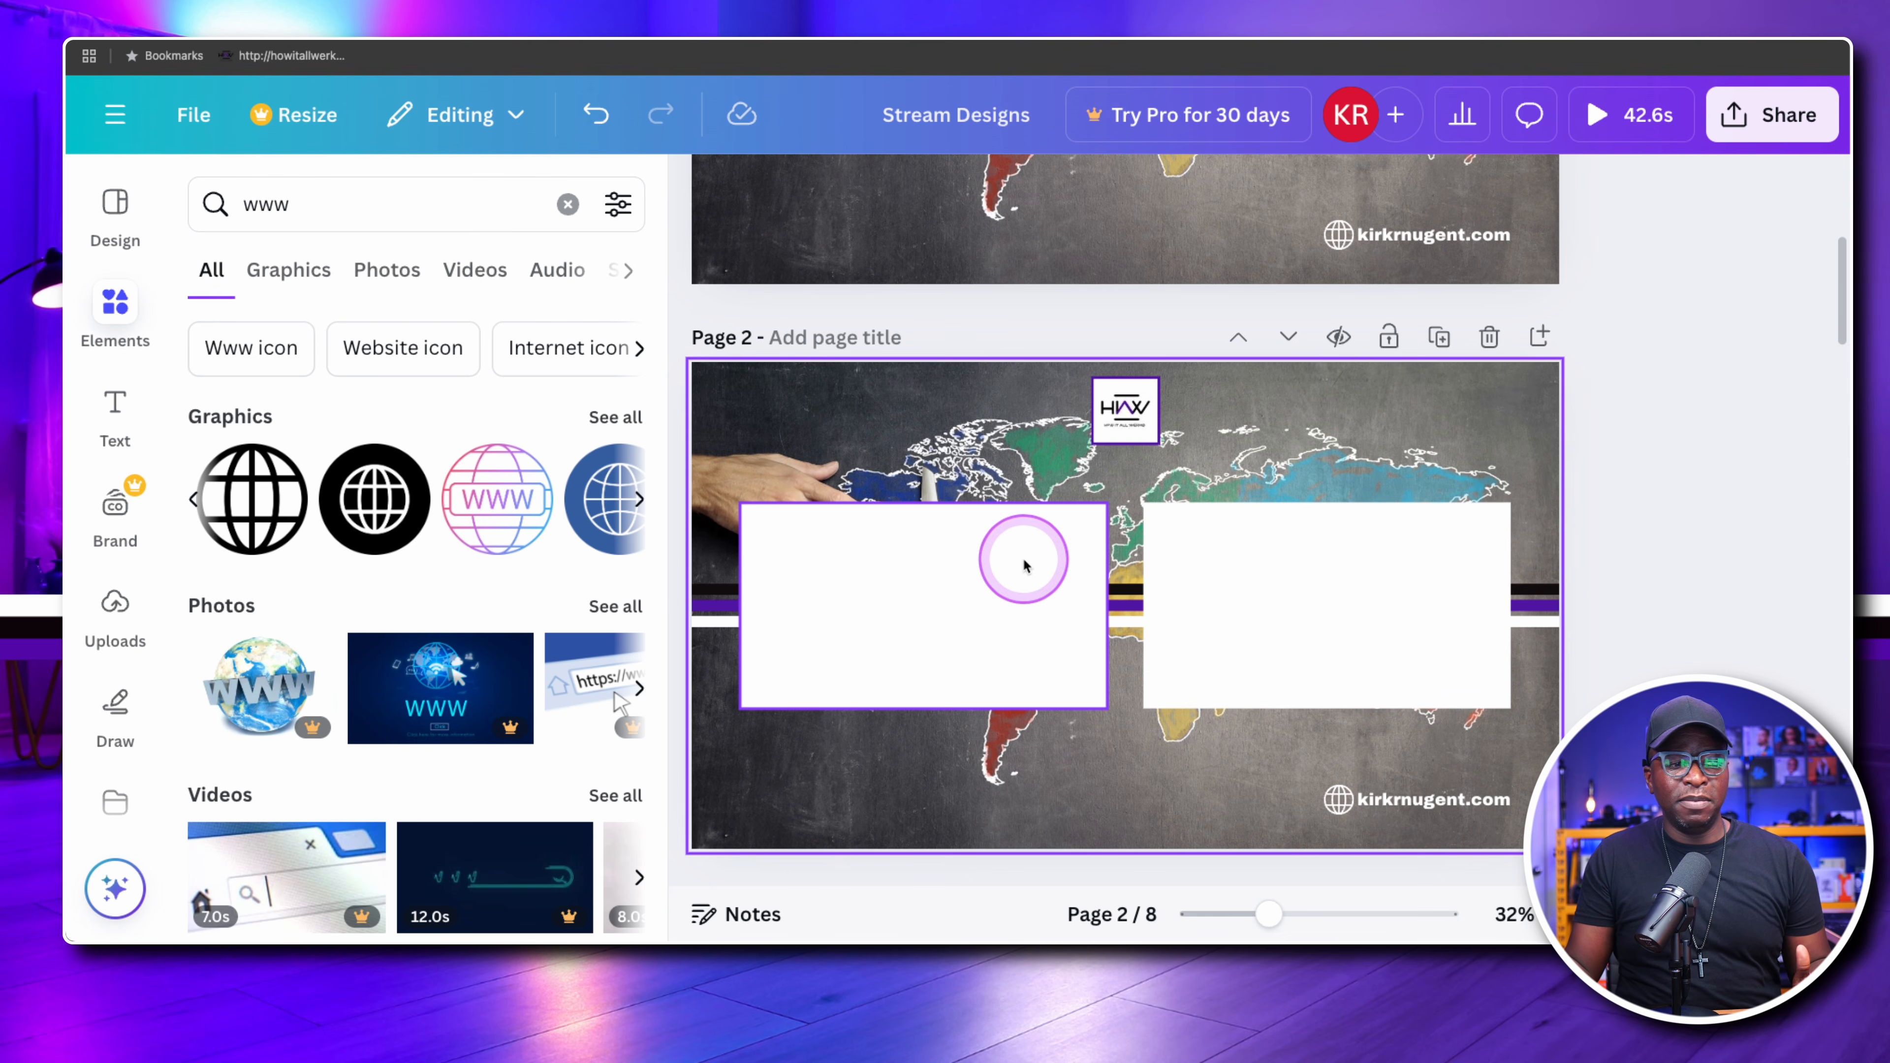
{"action": "key", "text": "Delete"}
Move page 2's remaining white rectangle towards the upper-right corner, and try enlarging it from its lower-left corner
{"action": "left_click", "coordinate": [1254, 598]}
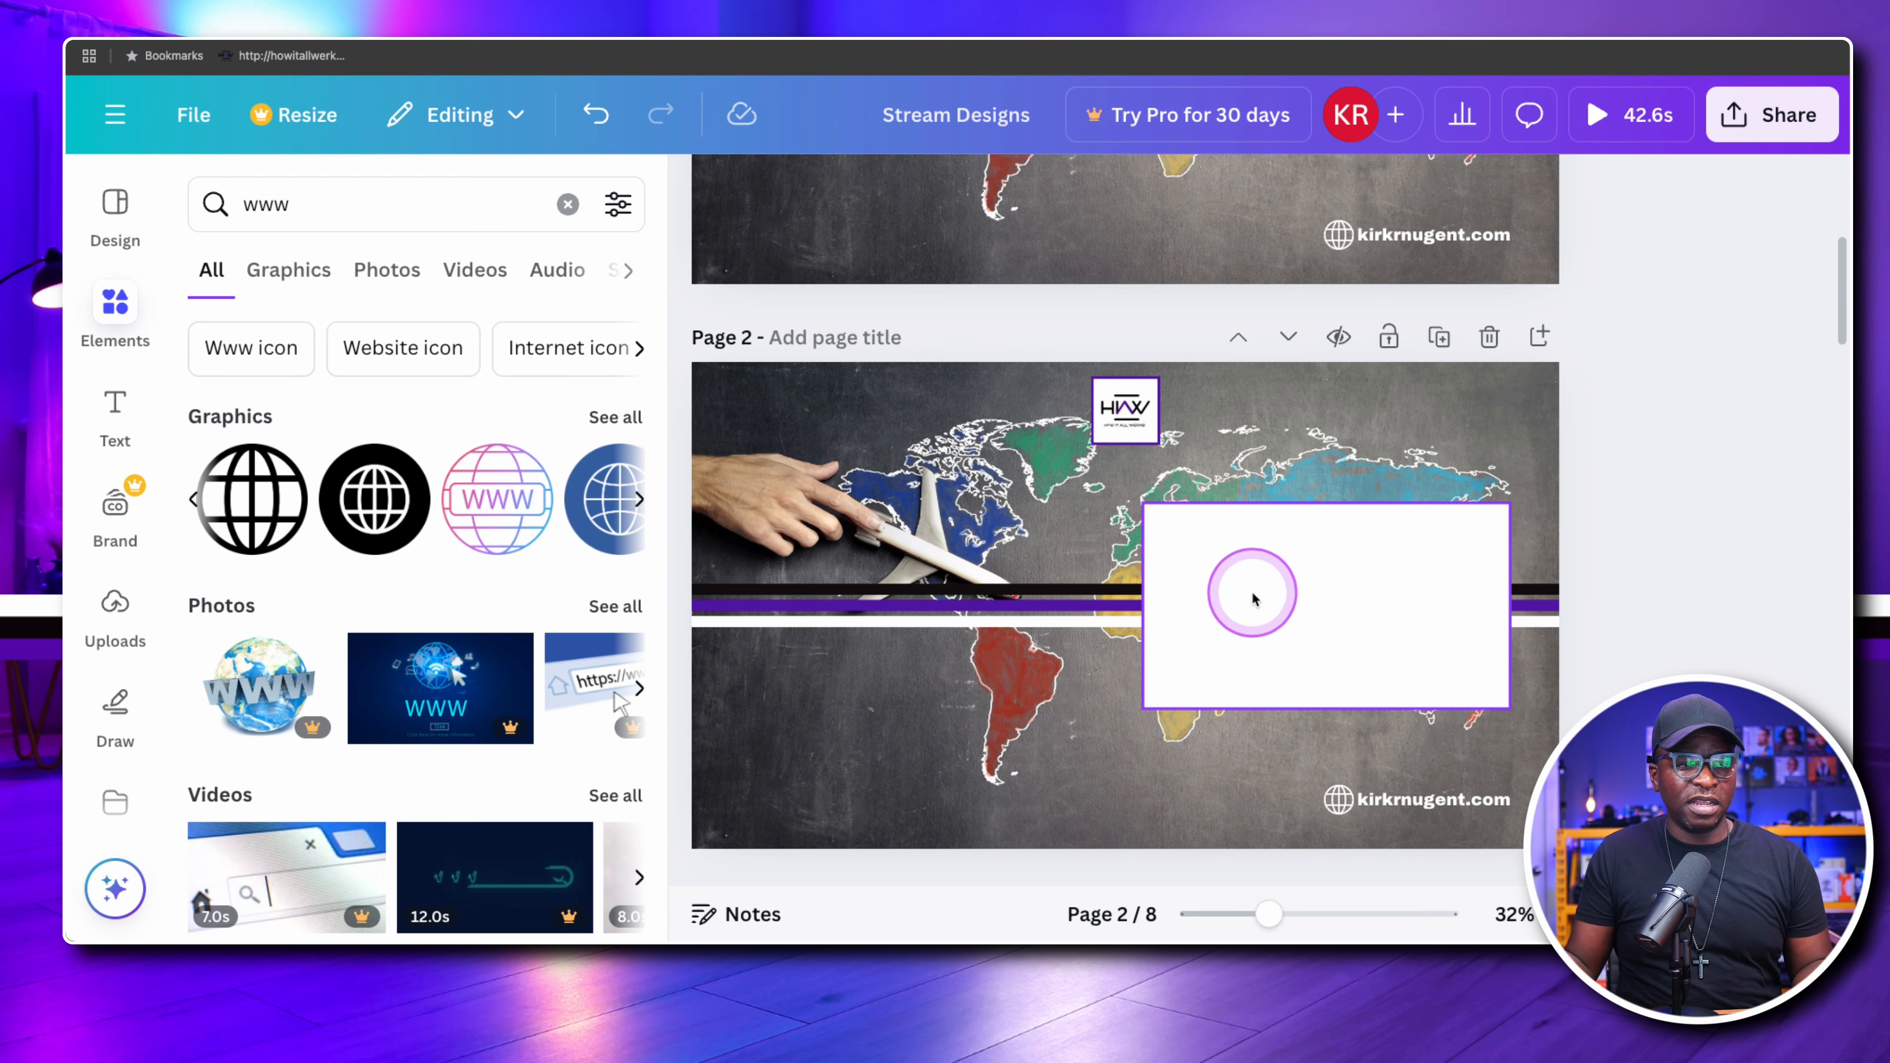
{"action": "left_click_drag", "start_coordinate": [1260, 598], "coordinate": [1337, 520]}
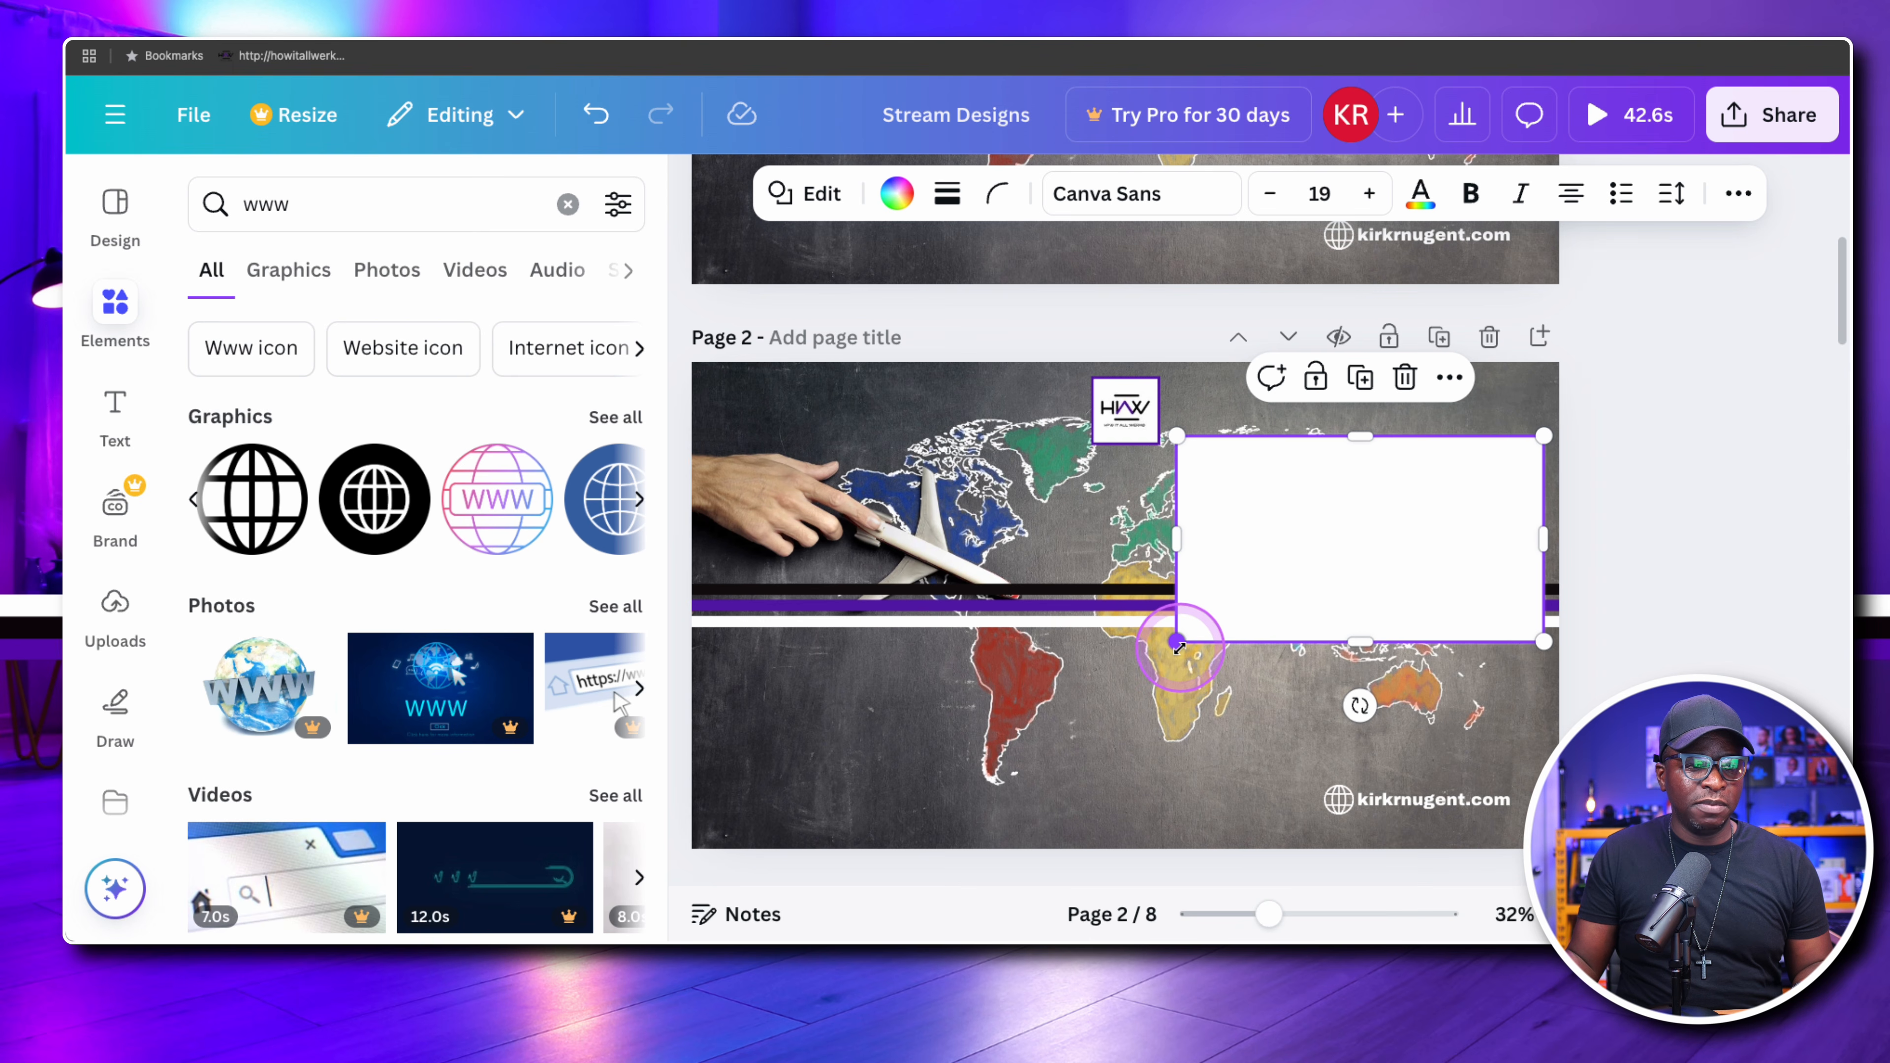
{"action": "left_click_drag", "start_coordinate": [1178, 645], "coordinate": [998, 737]}
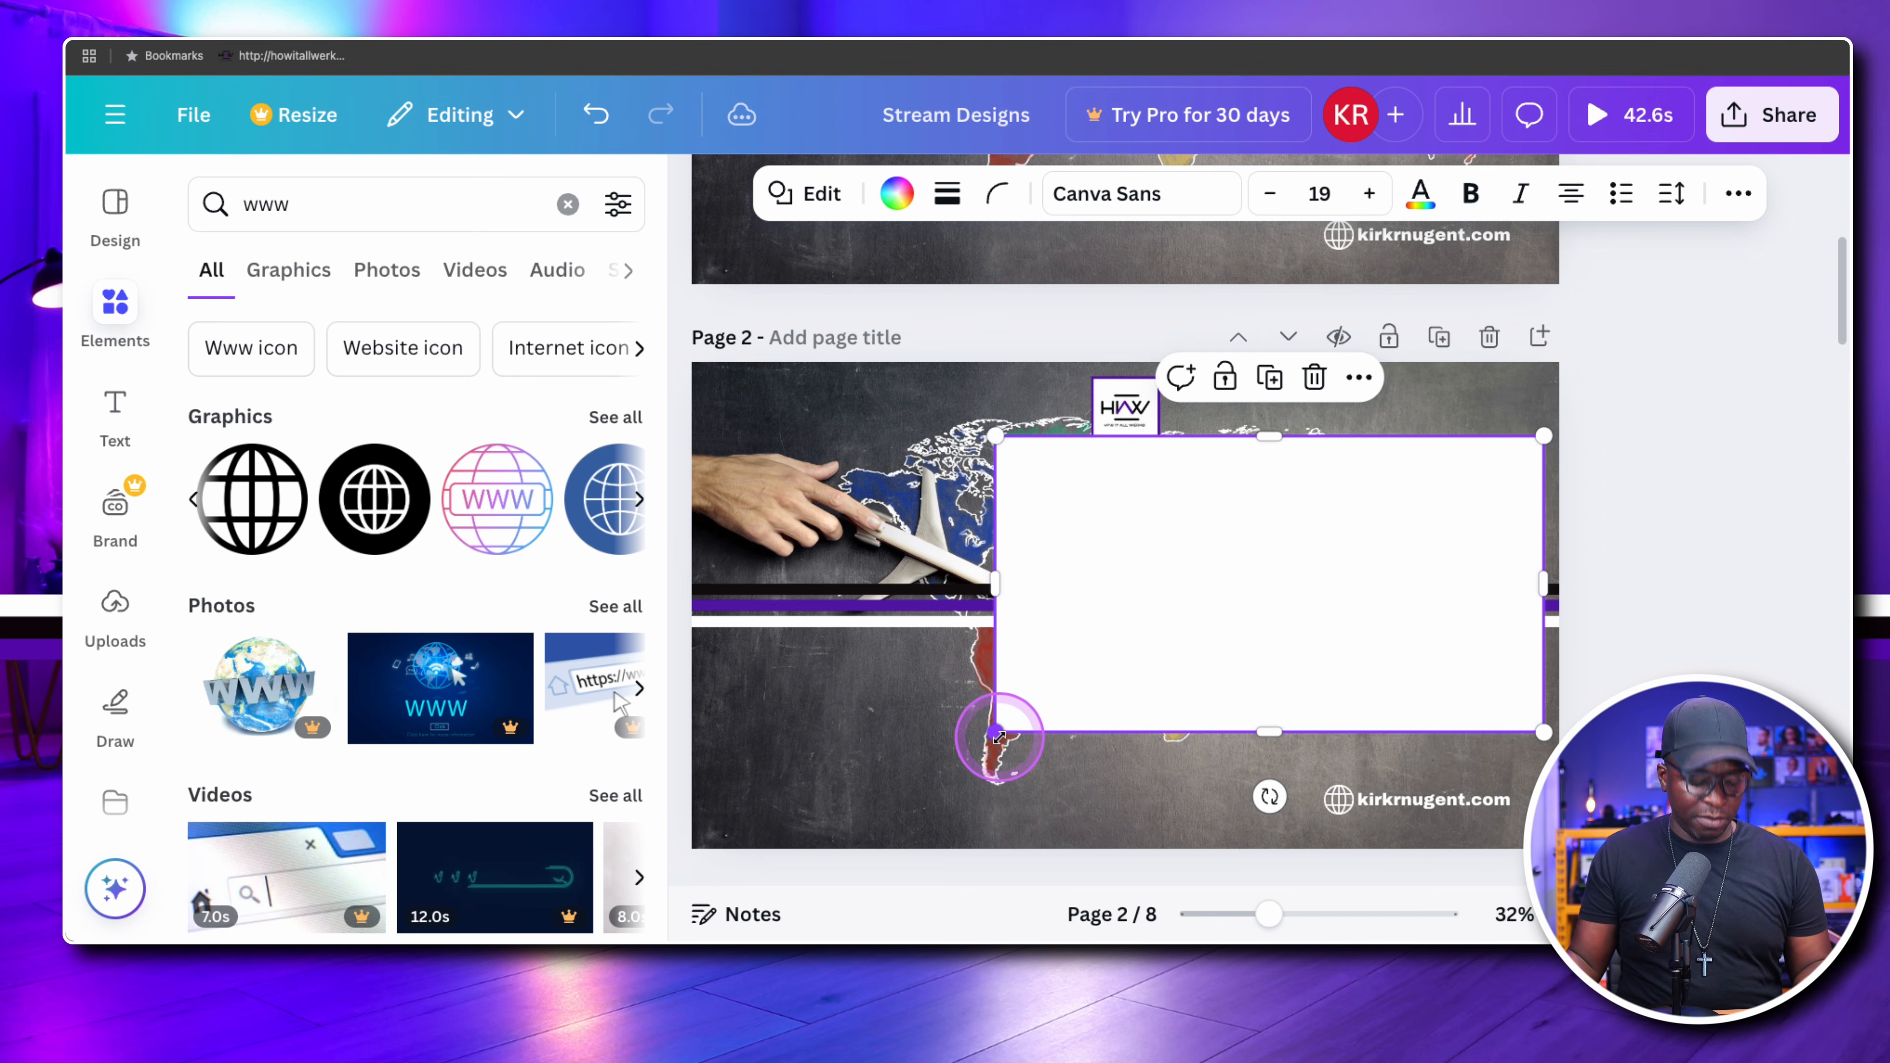
{"action": "key", "text": "super+z"}
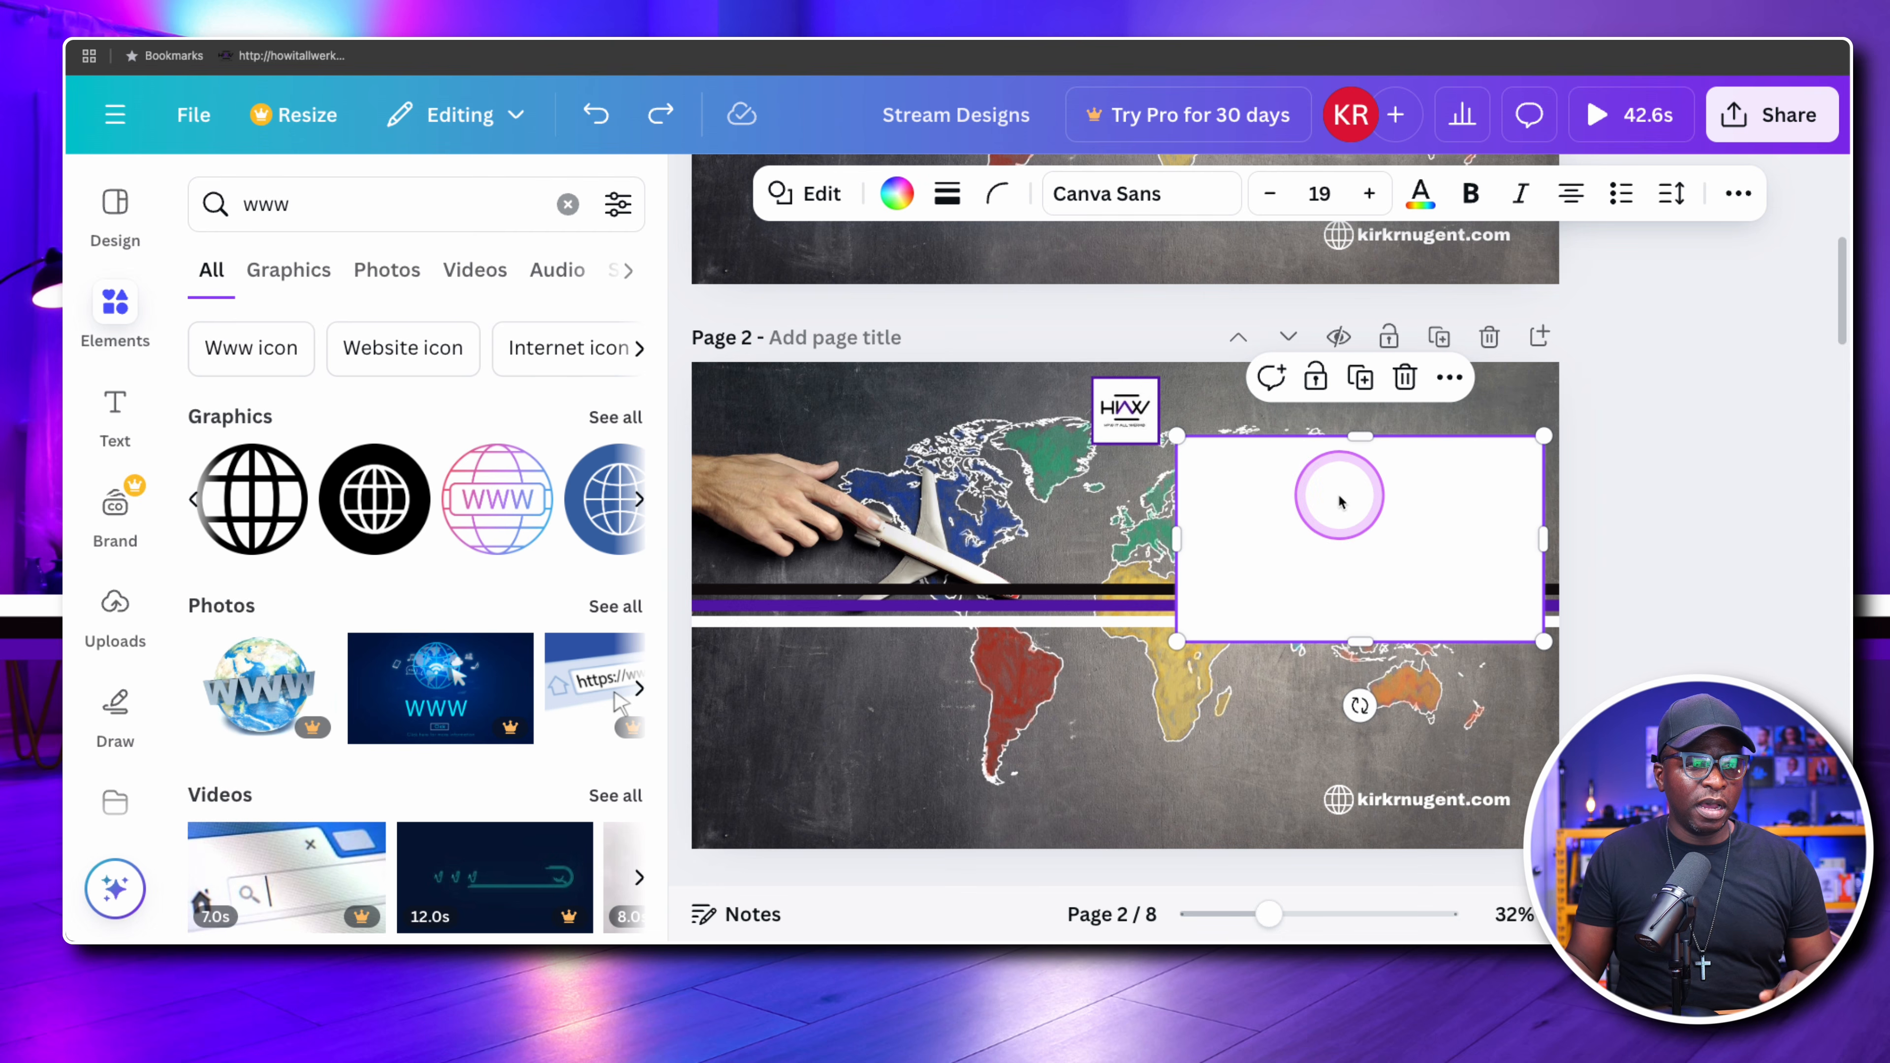
{"action": "left_click", "coordinate": [1427, 378]}
{"action": "mouse_move", "coordinate": [1430, 479]}
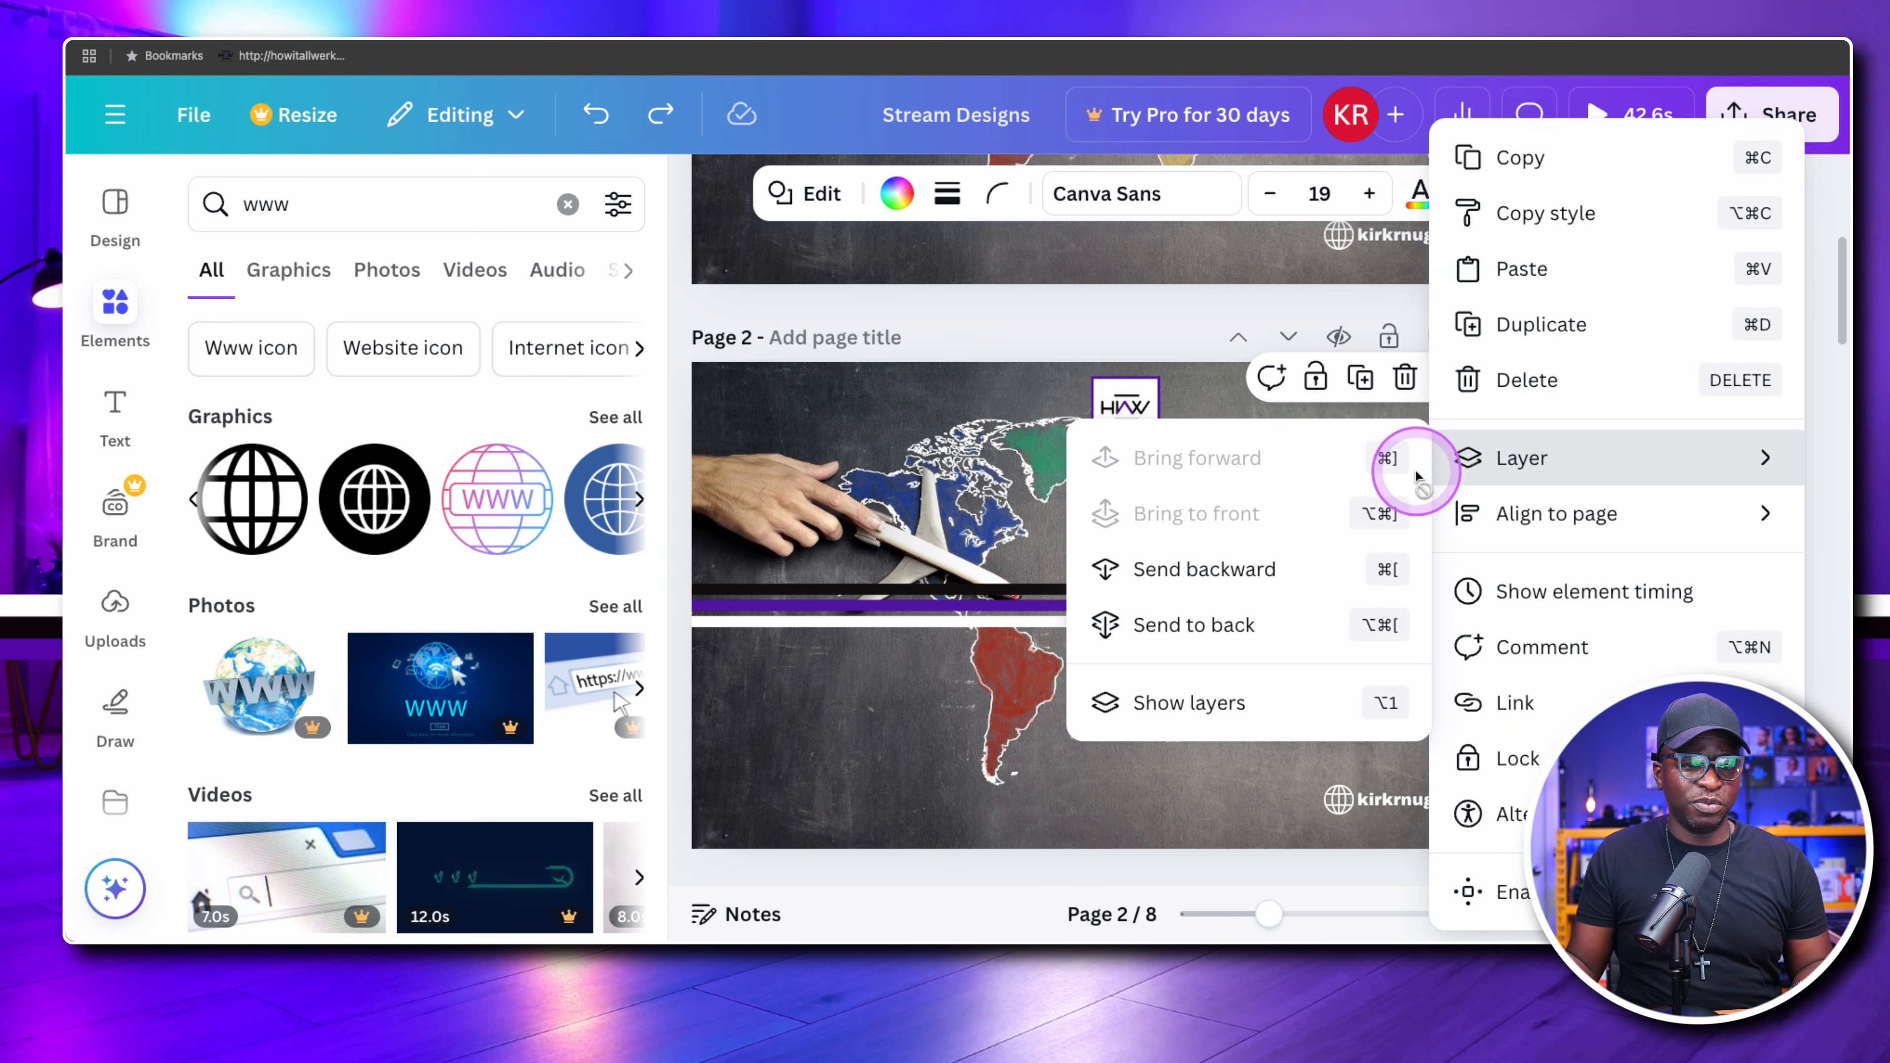
{"action": "left_click", "coordinate": [1097, 517]}
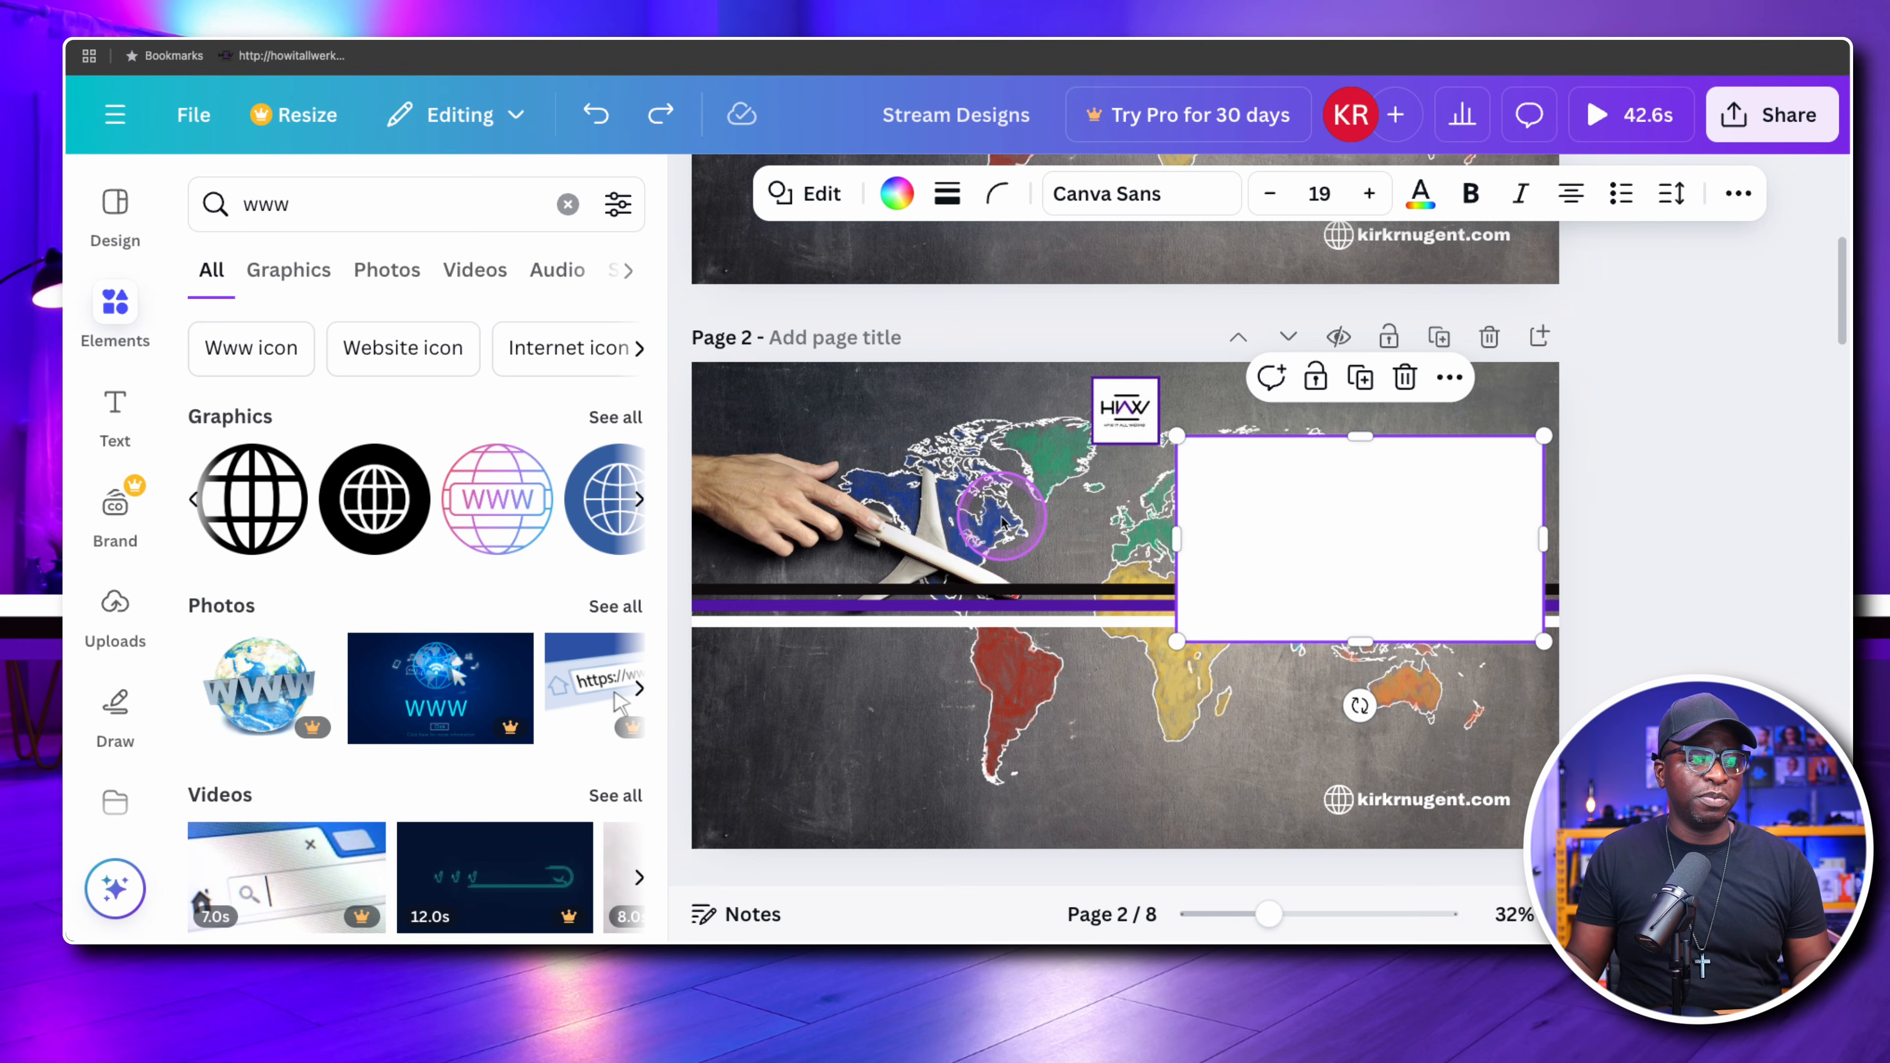
{"action": "left_click", "coordinate": [1389, 543]}
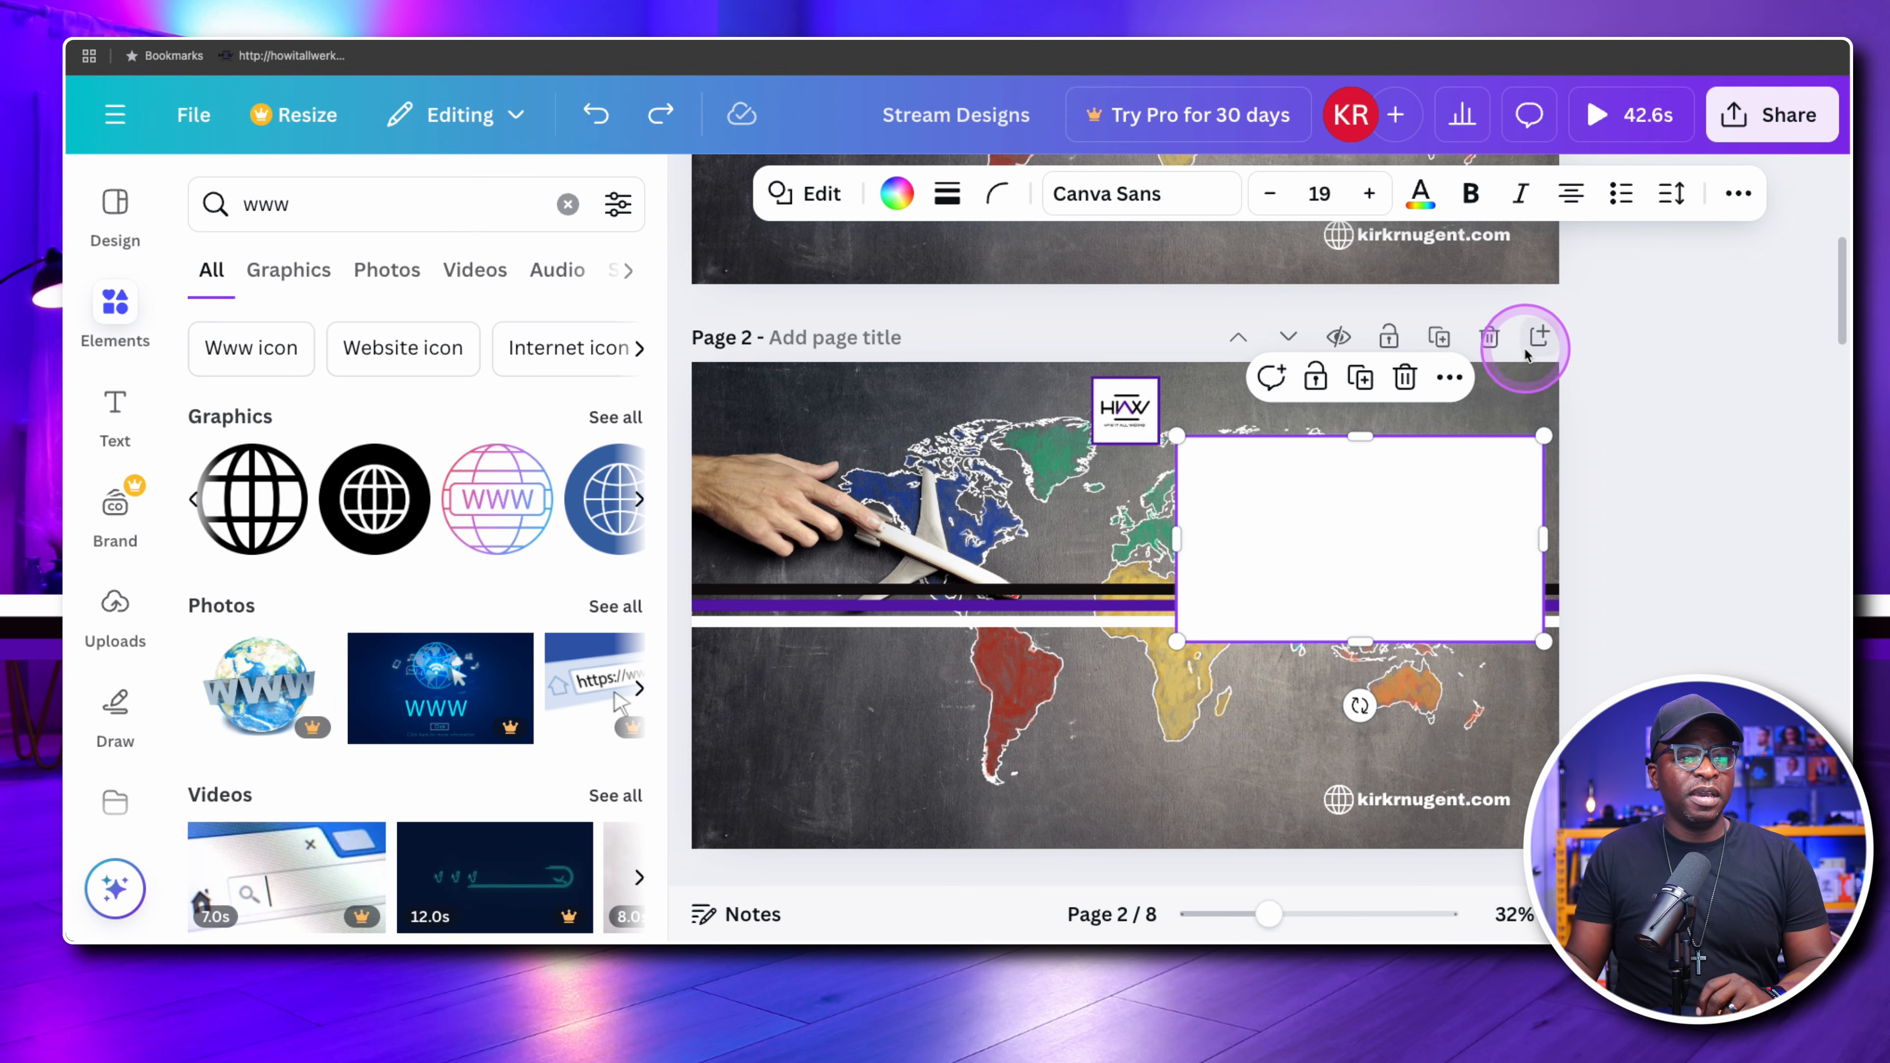
Delete page 2 with its single-rectangle layout
{"action": "left_click", "coordinate": [1490, 337]}
Examine page 3's single-rectangle layout and play its purple background video
{"action": "scroll", "coordinate": [1518, 424], "scroll_direction": "down", "scroll_amount": 10}
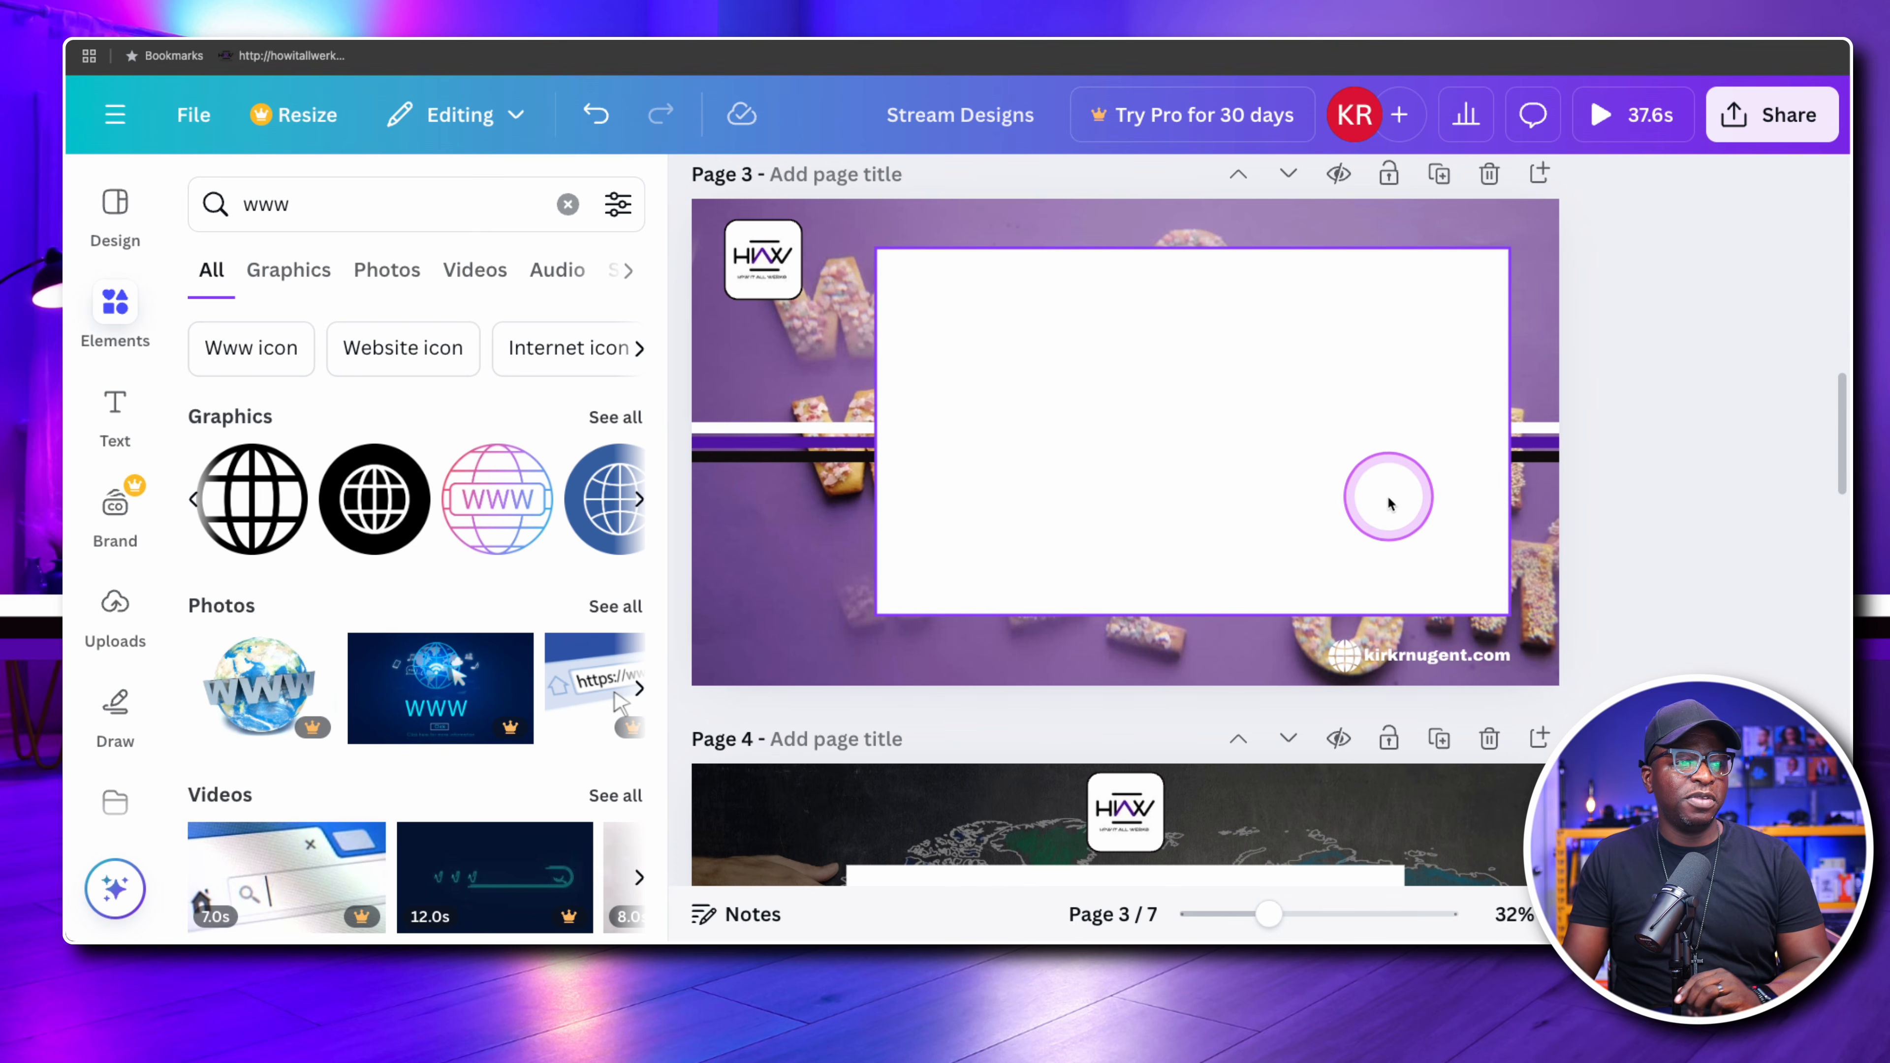
{"action": "scroll", "coordinate": [1388, 504], "scroll_direction": "up", "scroll_amount": 2}
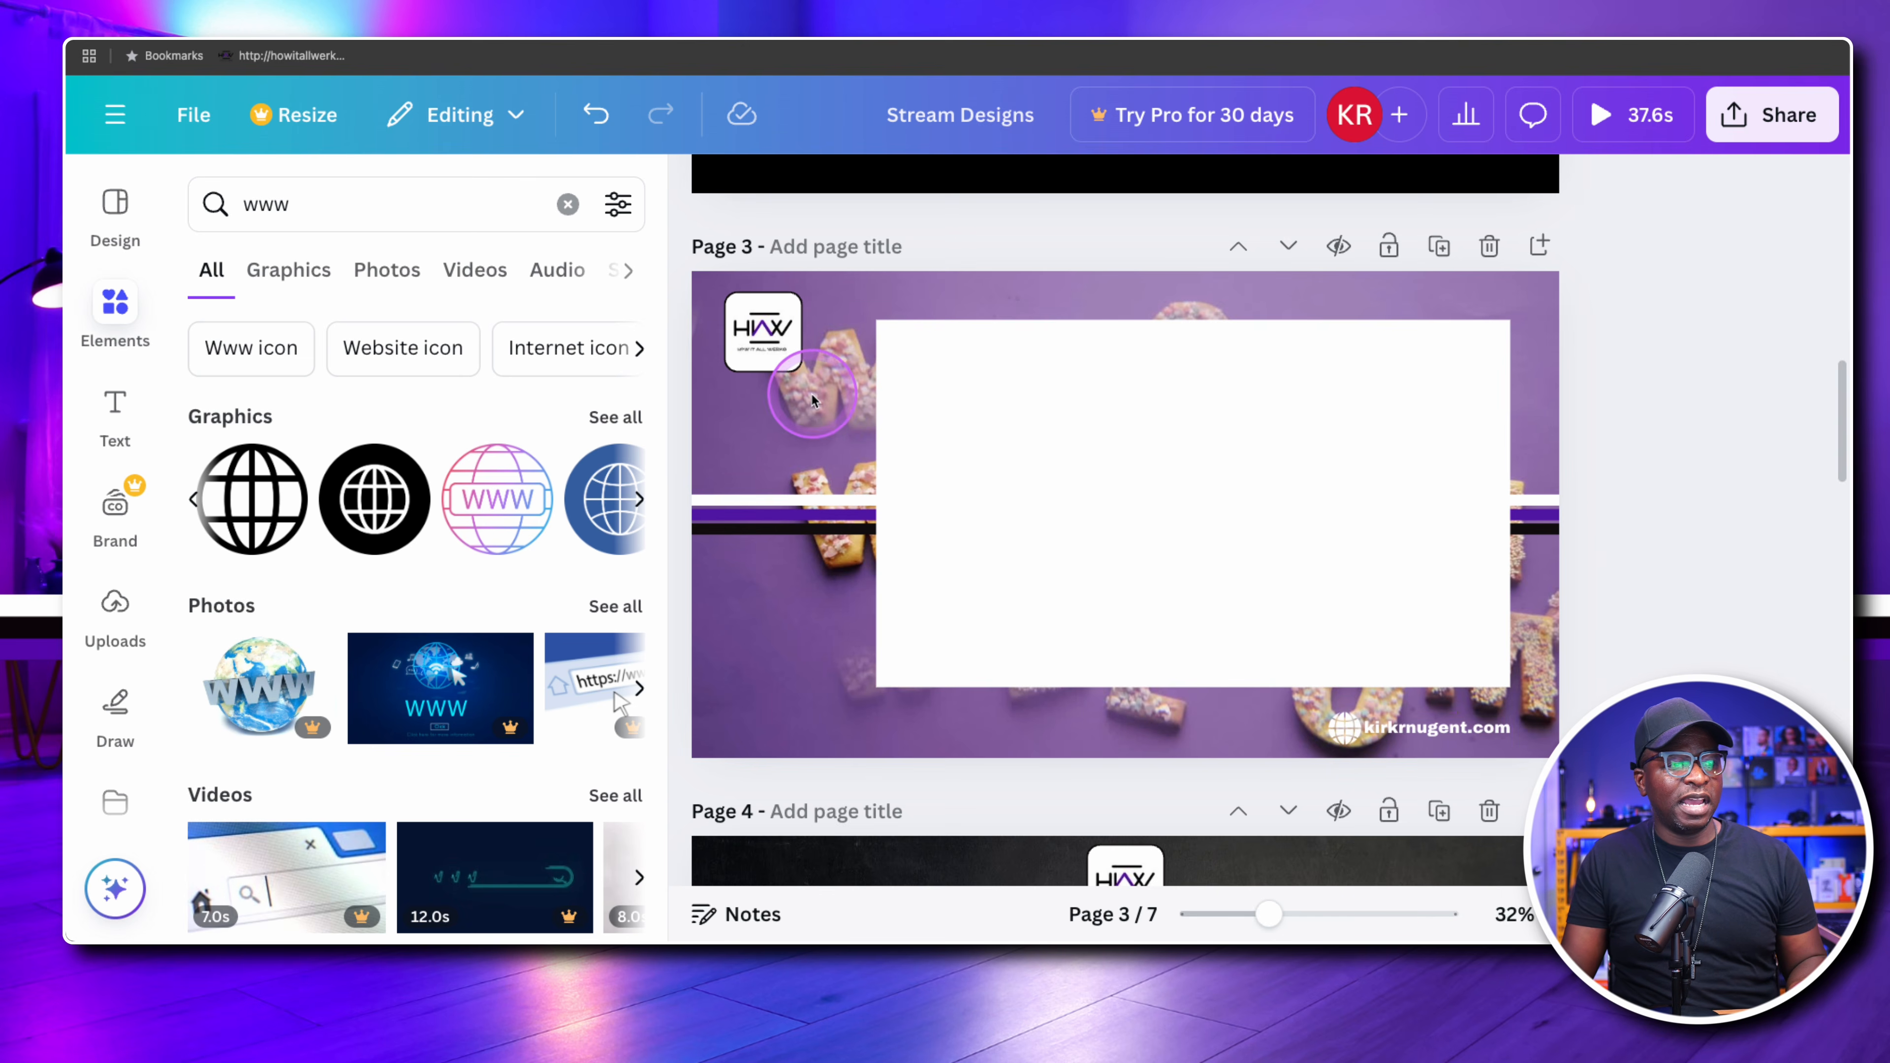
{"action": "left_click", "coordinate": [1086, 492]}
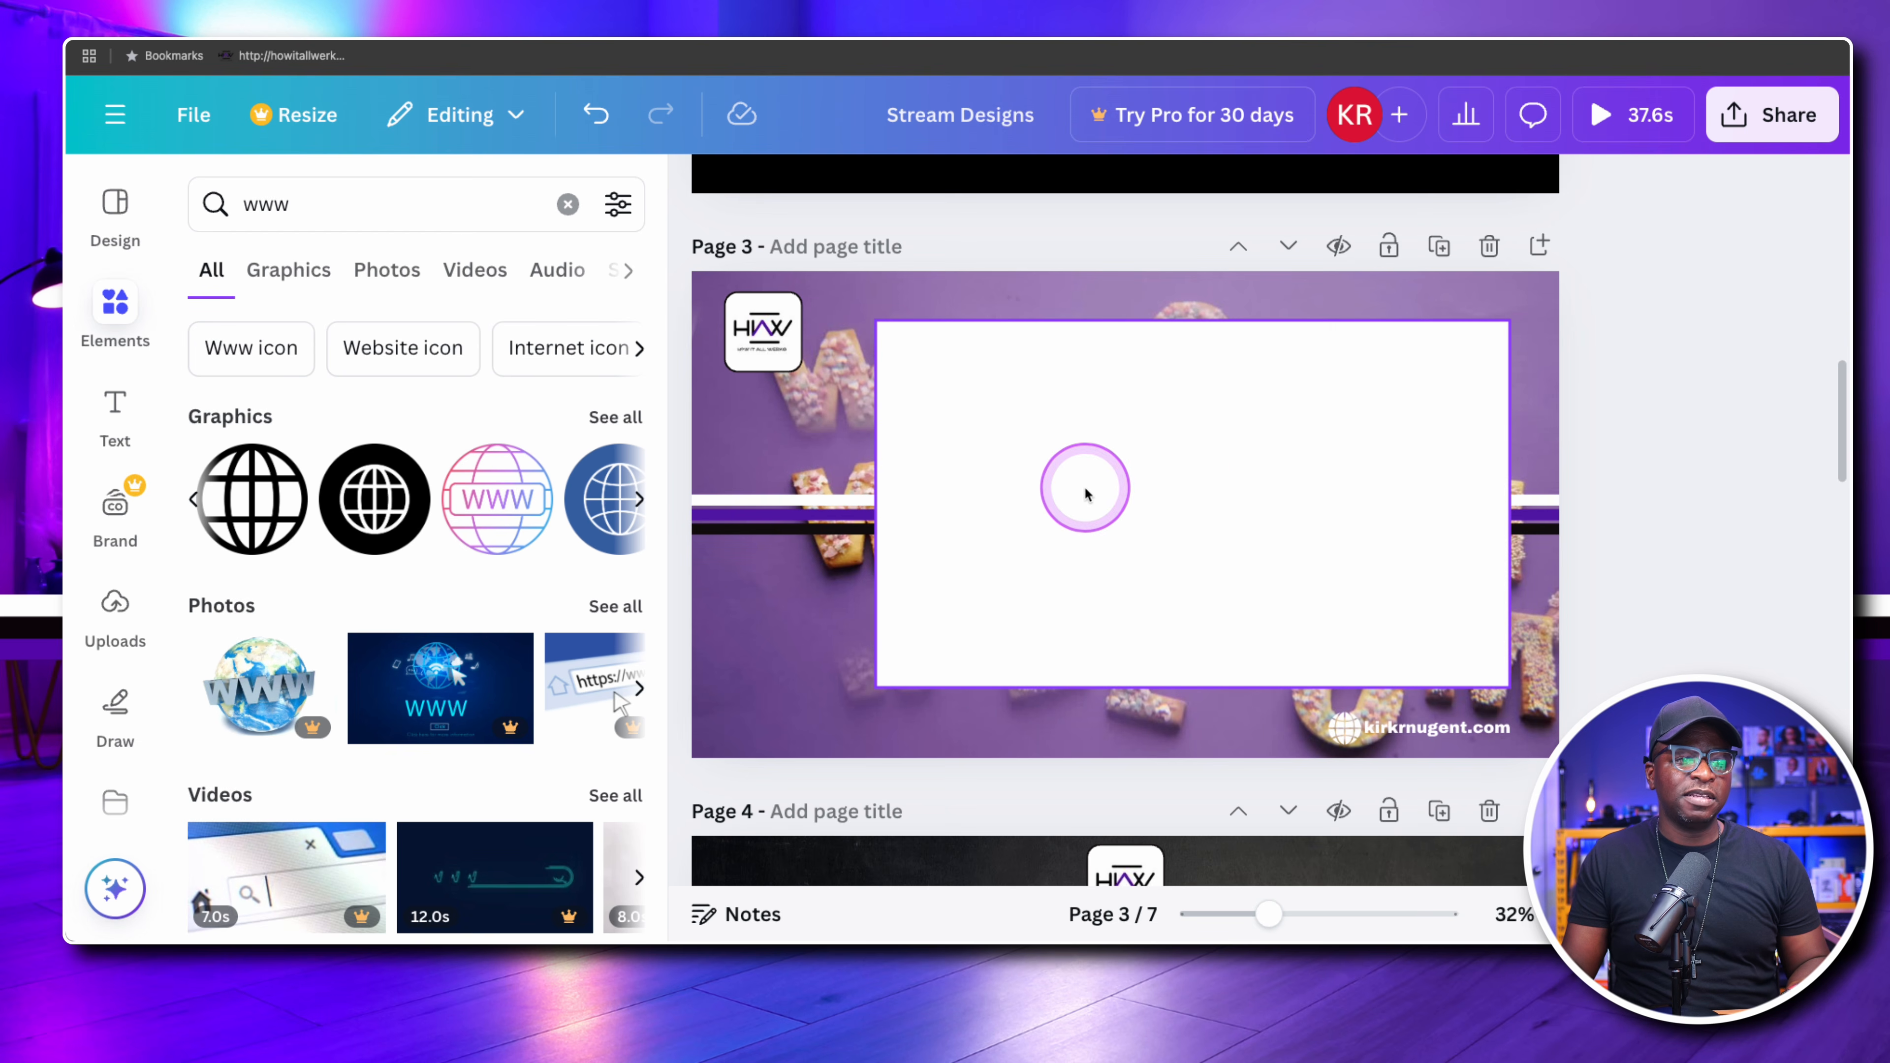
{"action": "left_click", "coordinate": [1074, 757]}
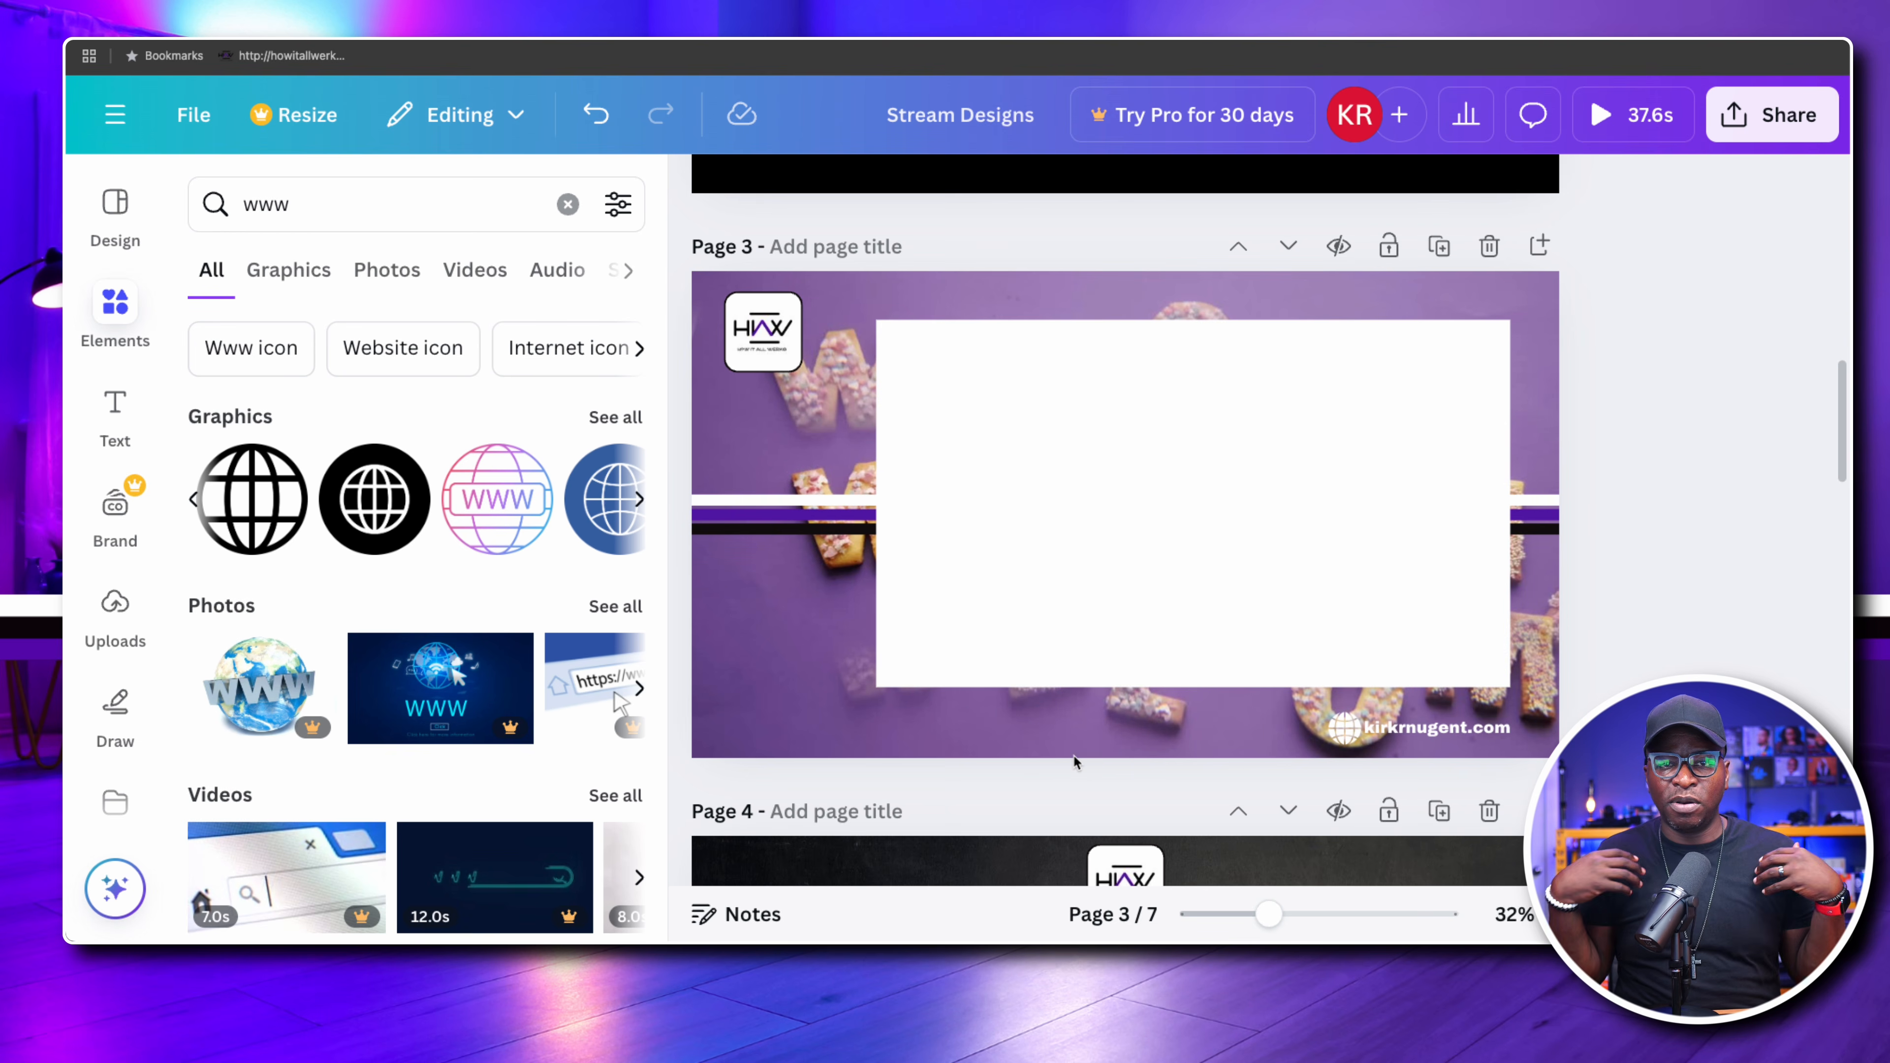
{"action": "left_click", "coordinate": [932, 454]}
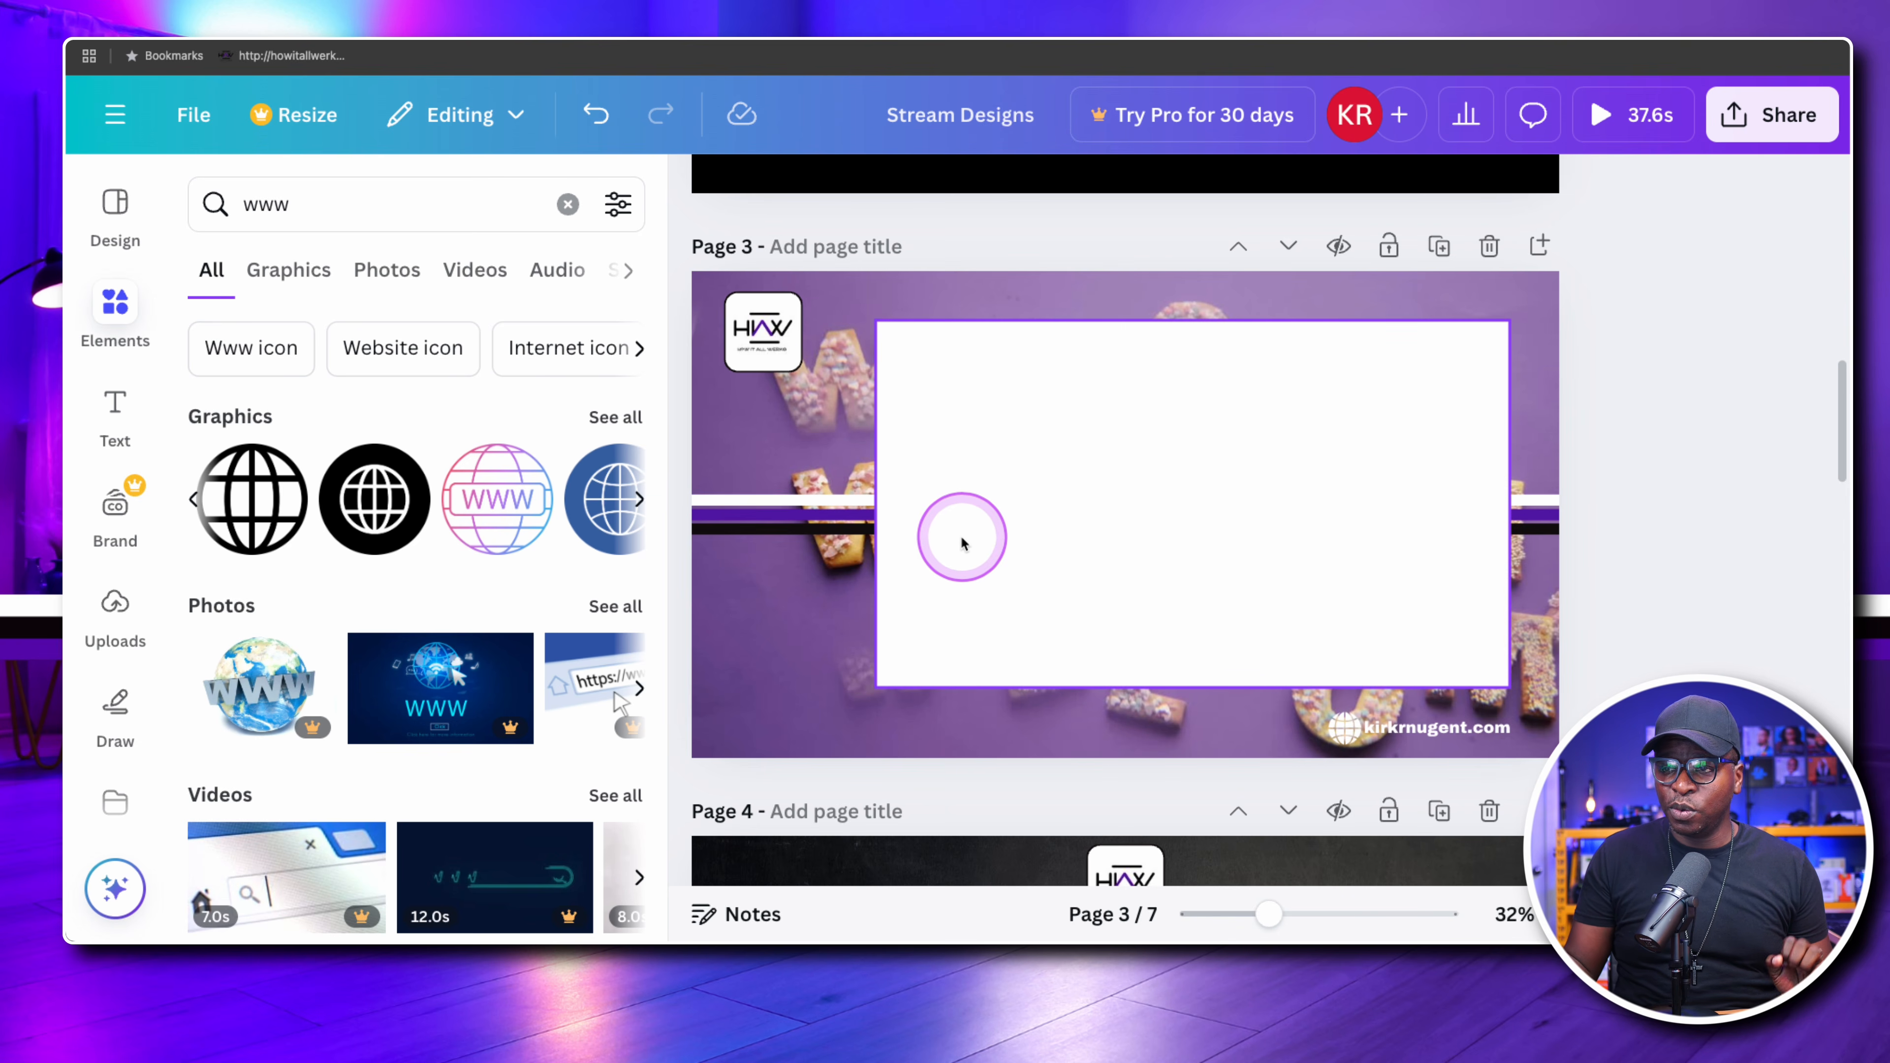
{"action": "left_click", "coordinate": [1075, 696]}
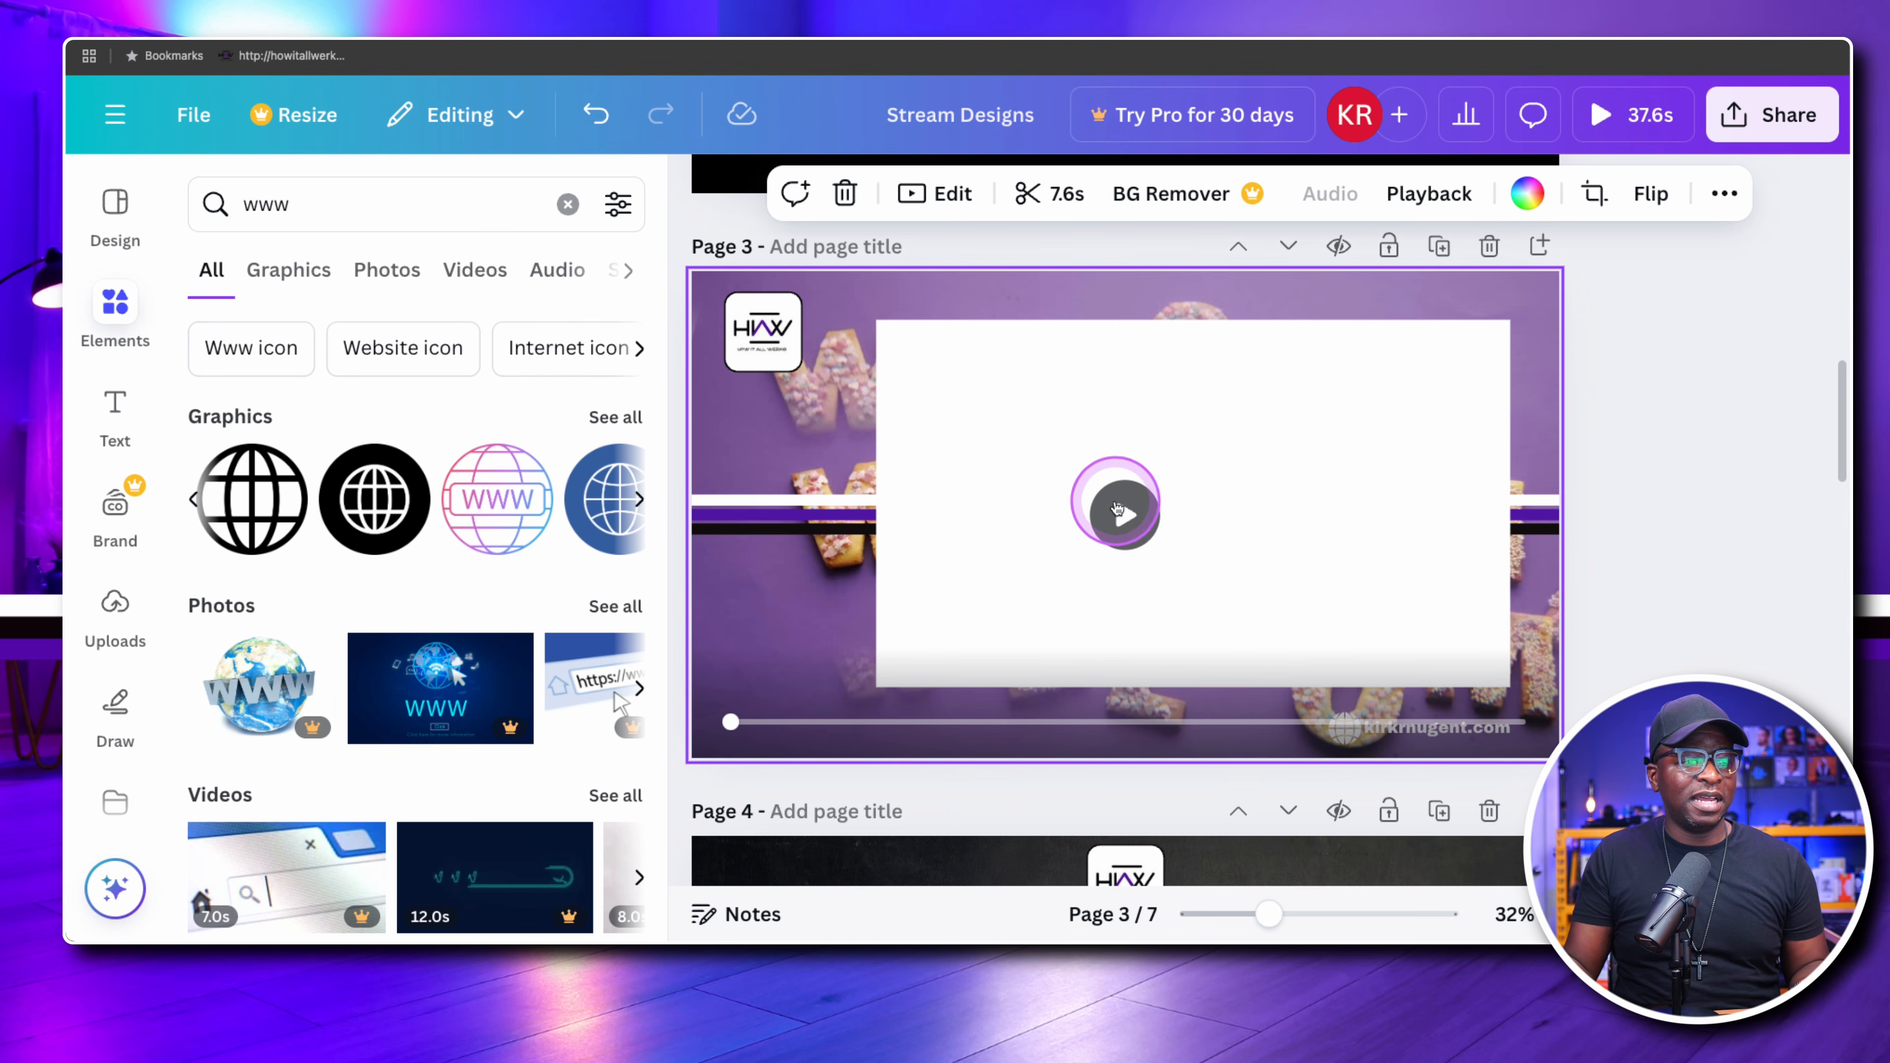
{"action": "left_click", "coordinate": [1120, 513]}
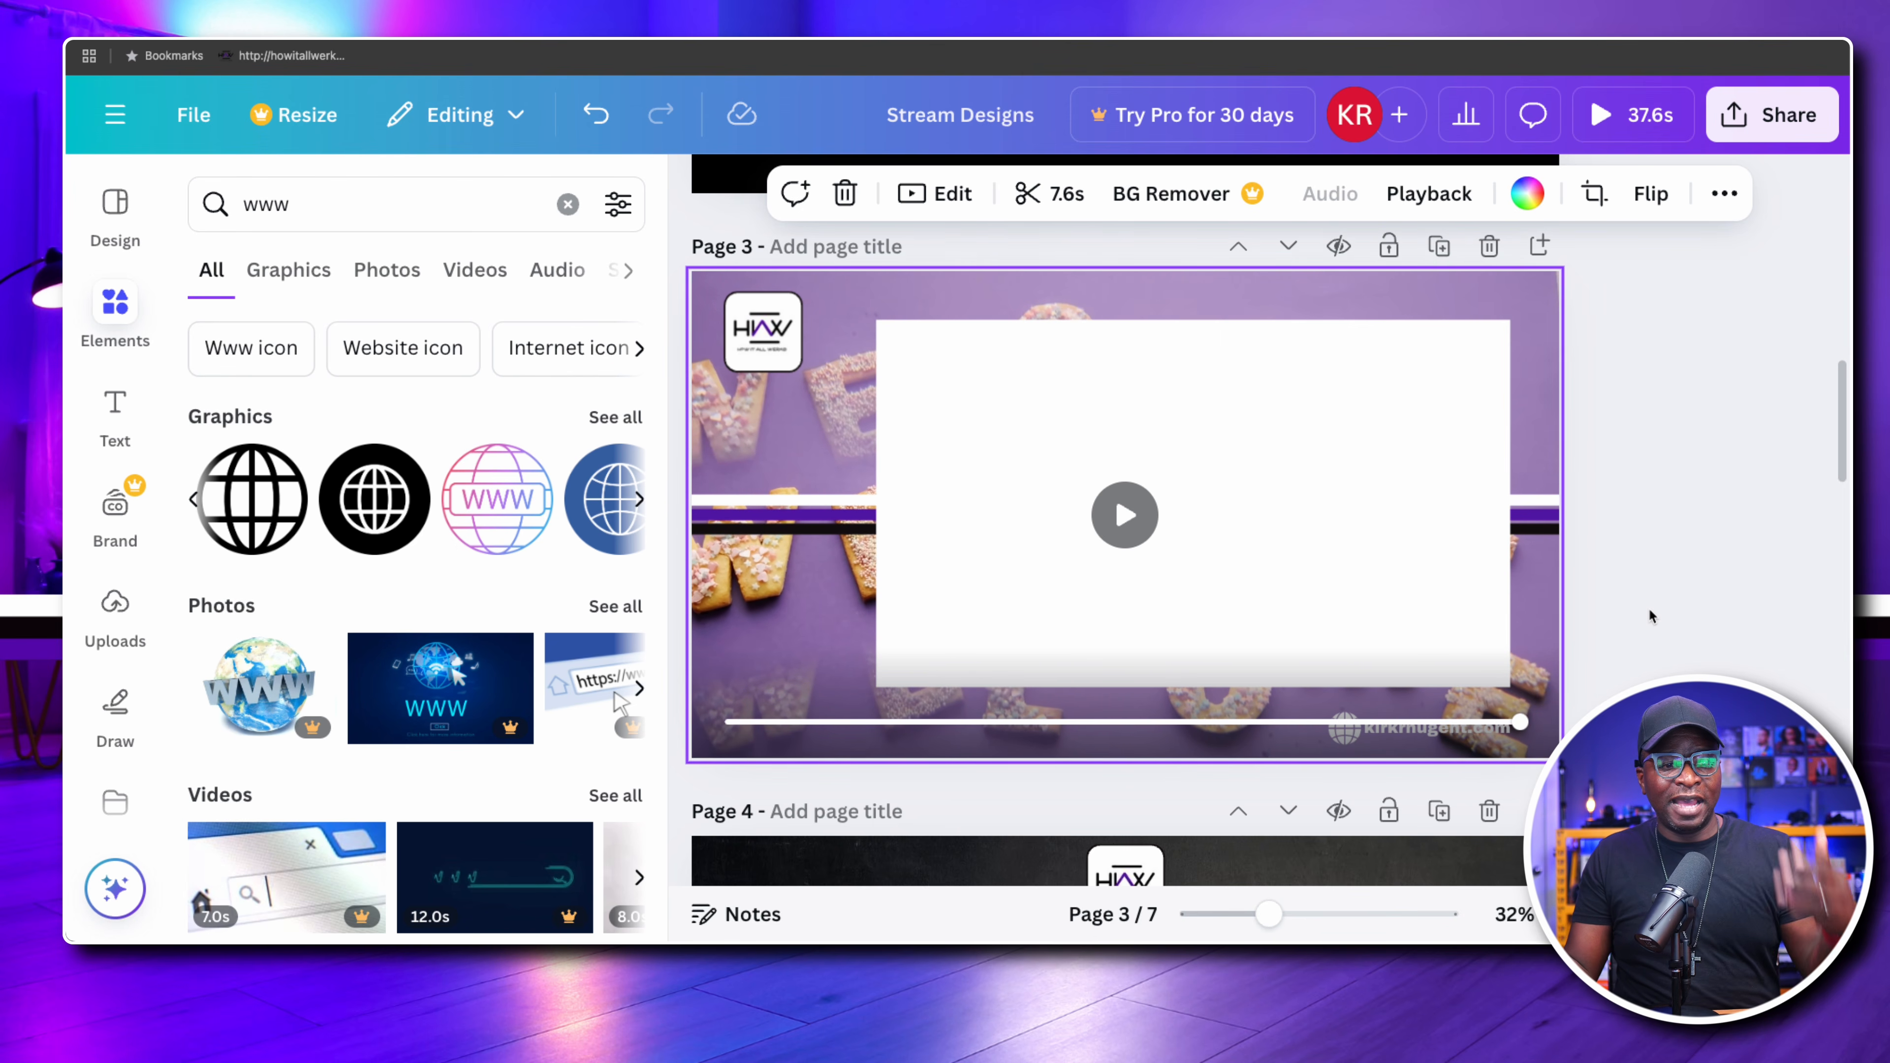
{"action": "left_click", "coordinate": [1124, 516]}
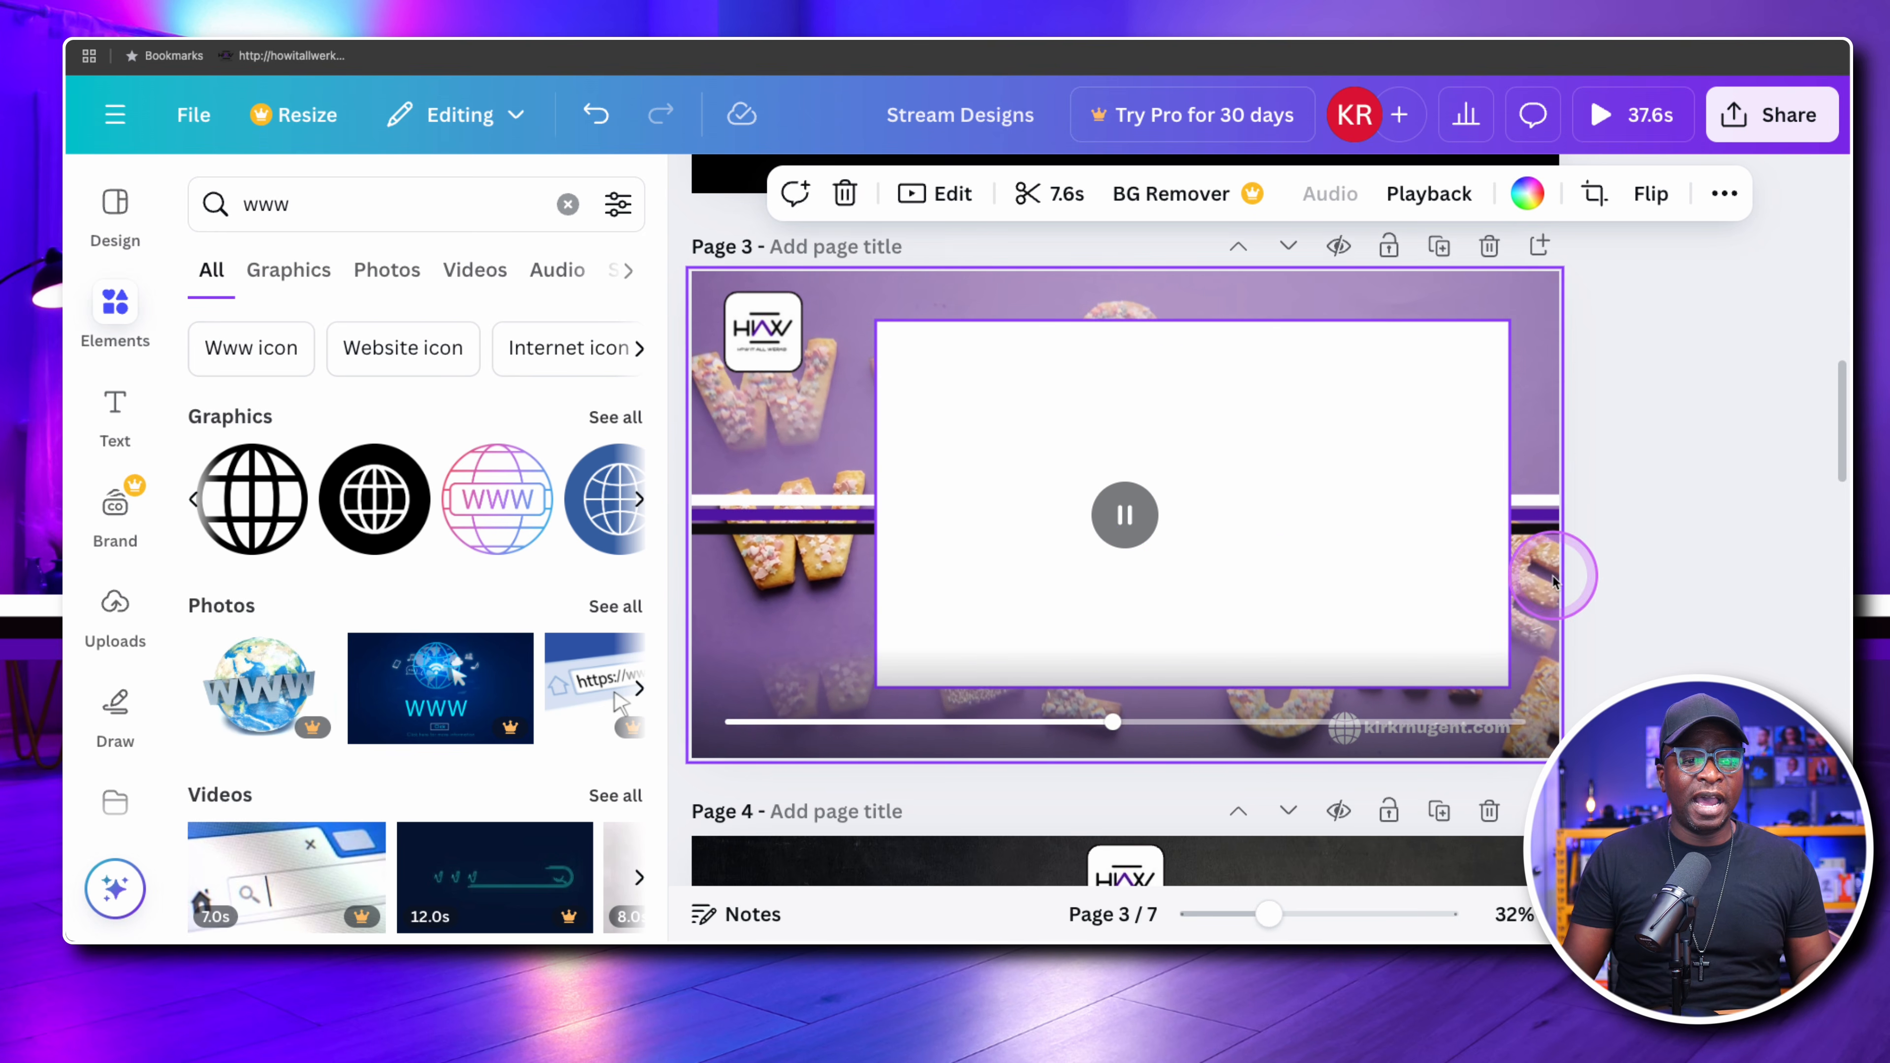
{"action": "left_click", "coordinate": [1652, 566]}
Review the rectangle arrangements on pages 4, 5 and 6
{"action": "scroll", "coordinate": [1656, 573], "scroll_direction": "down", "scroll_amount": 3}
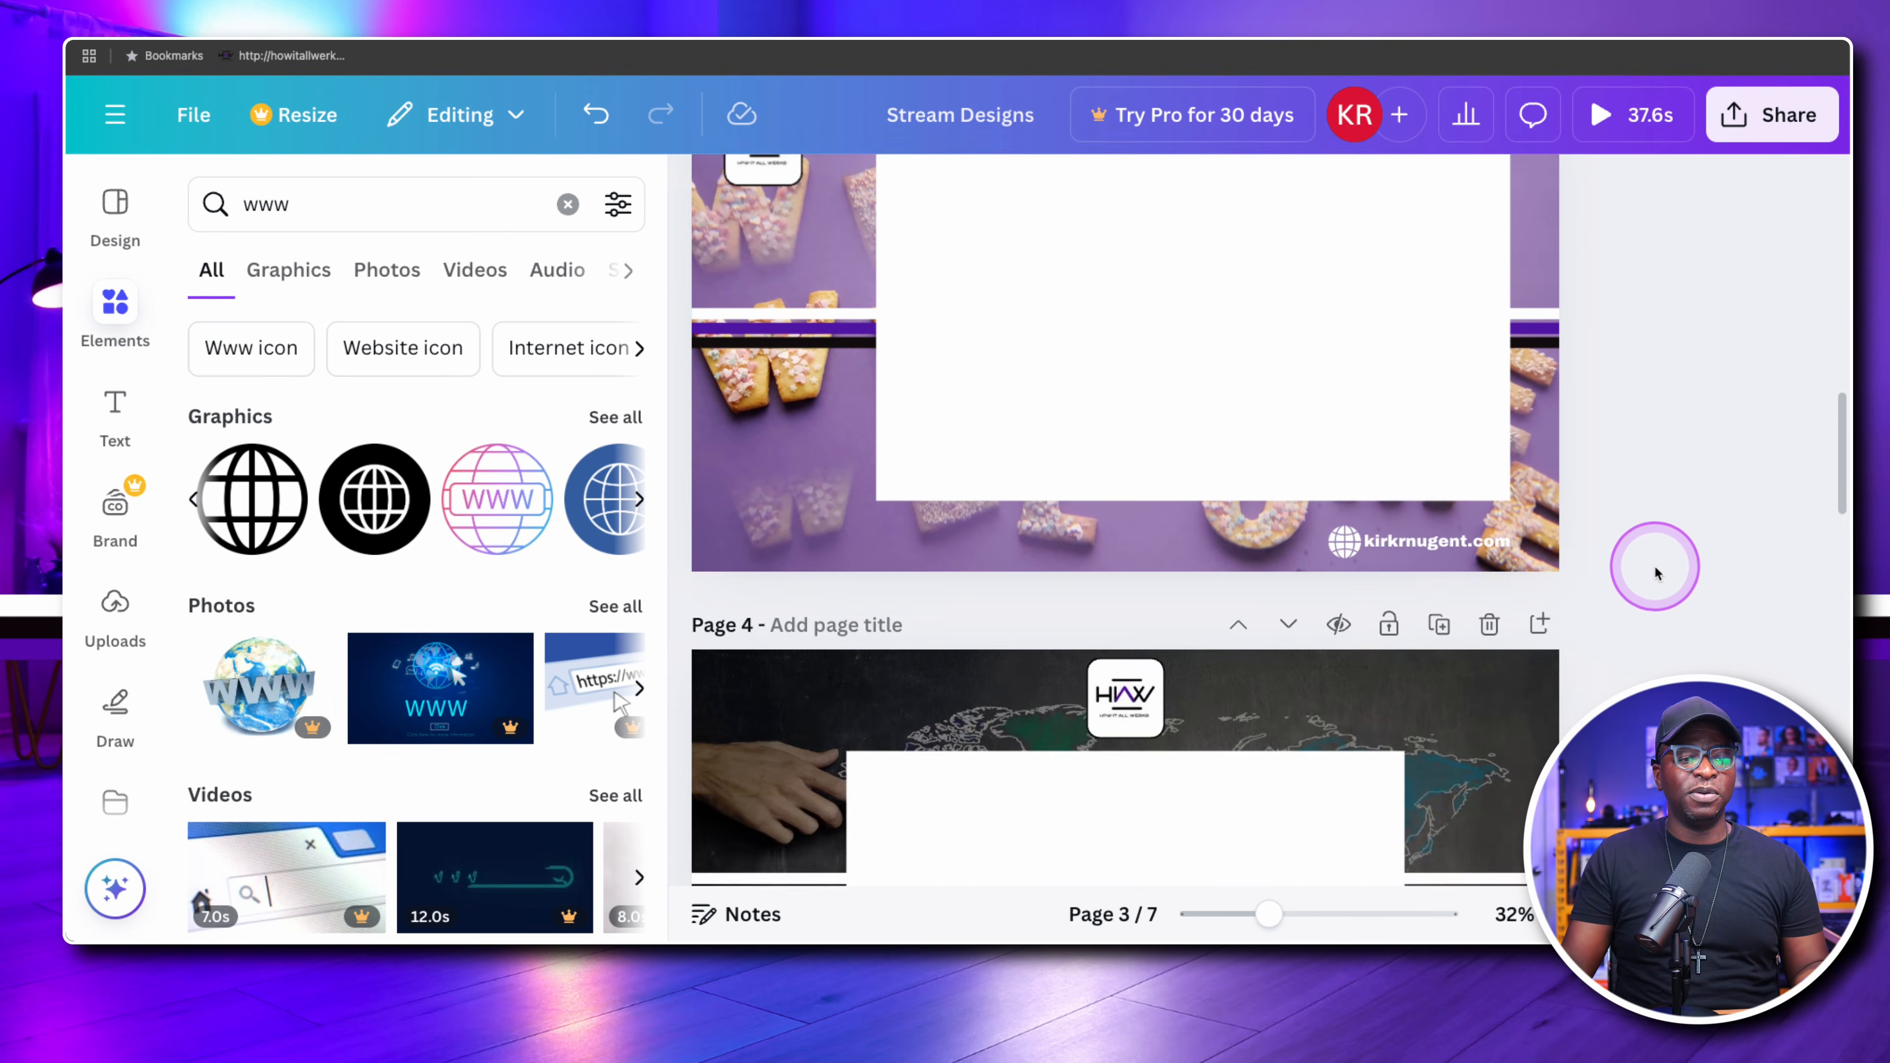
{"action": "scroll", "coordinate": [1656, 573], "scroll_direction": "down", "scroll_amount": 5}
{"action": "scroll", "coordinate": [1653, 572], "scroll_direction": "down", "scroll_amount": 1}
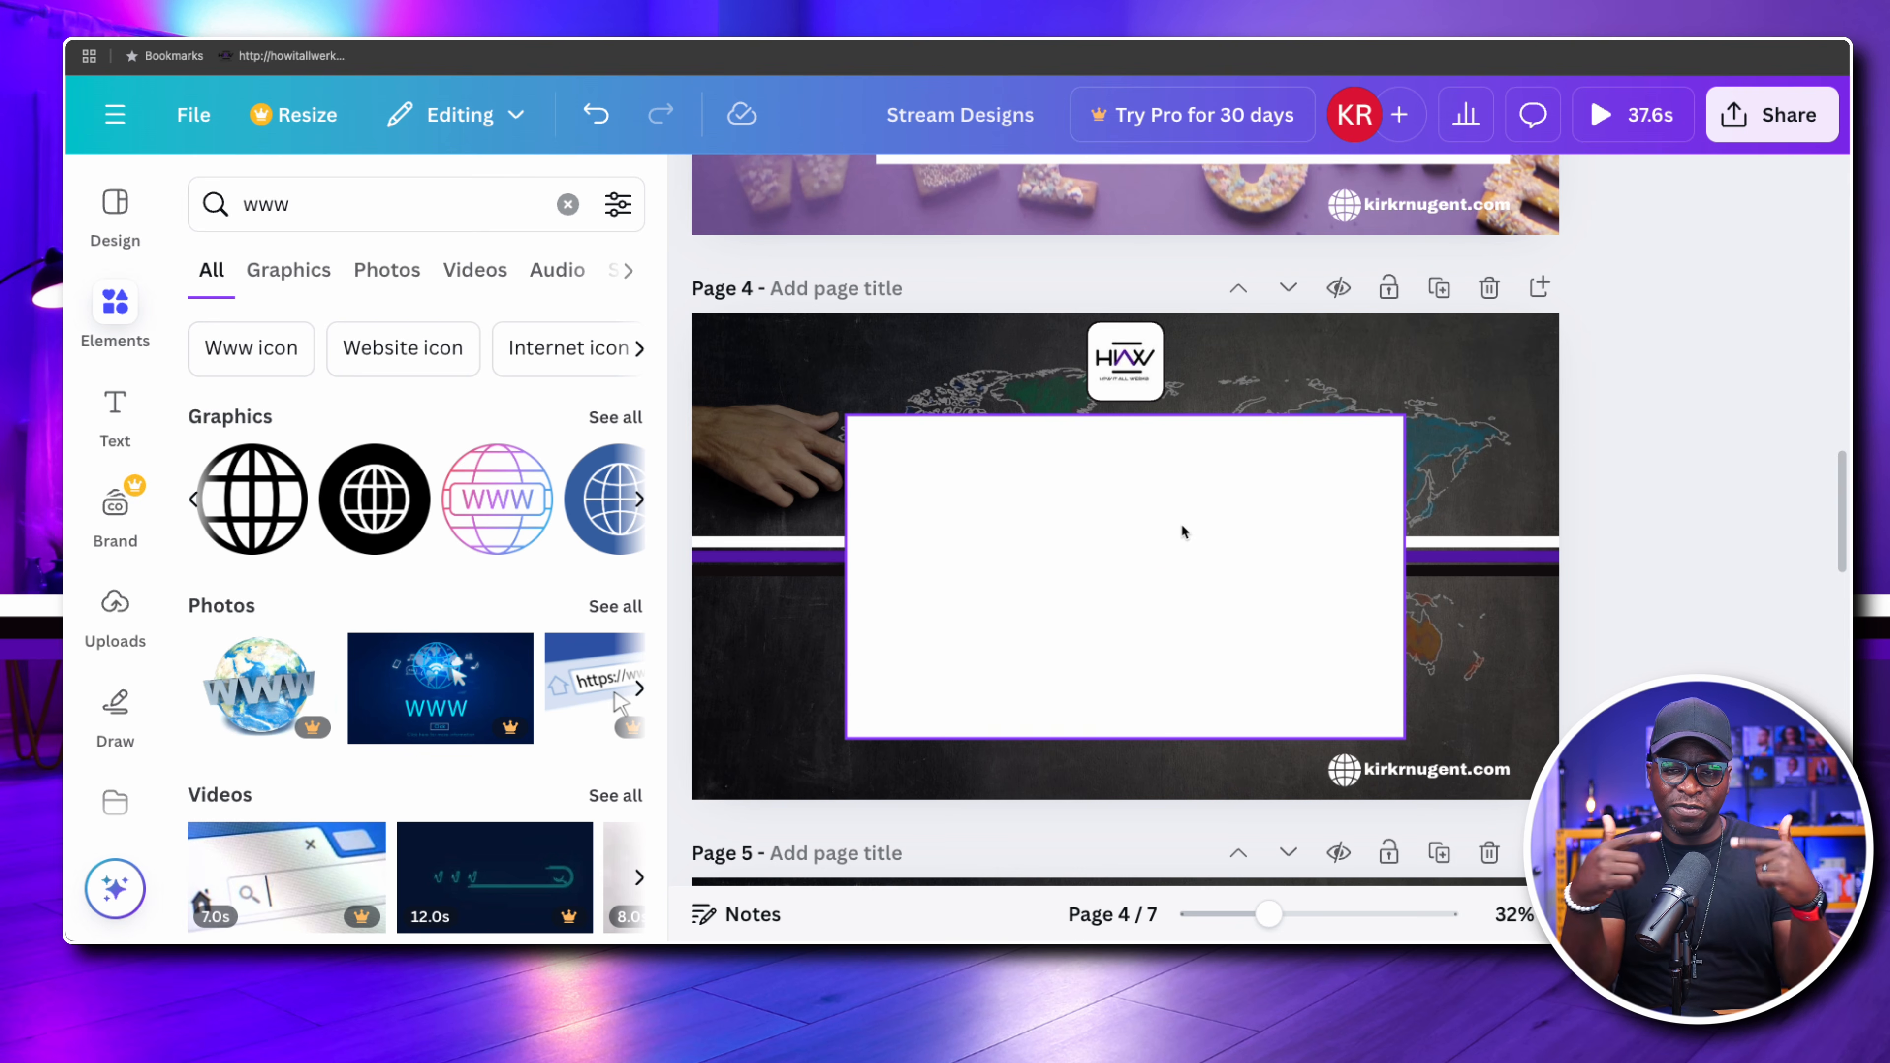
{"action": "scroll", "coordinate": [1227, 536], "scroll_direction": "down", "scroll_amount": 2}
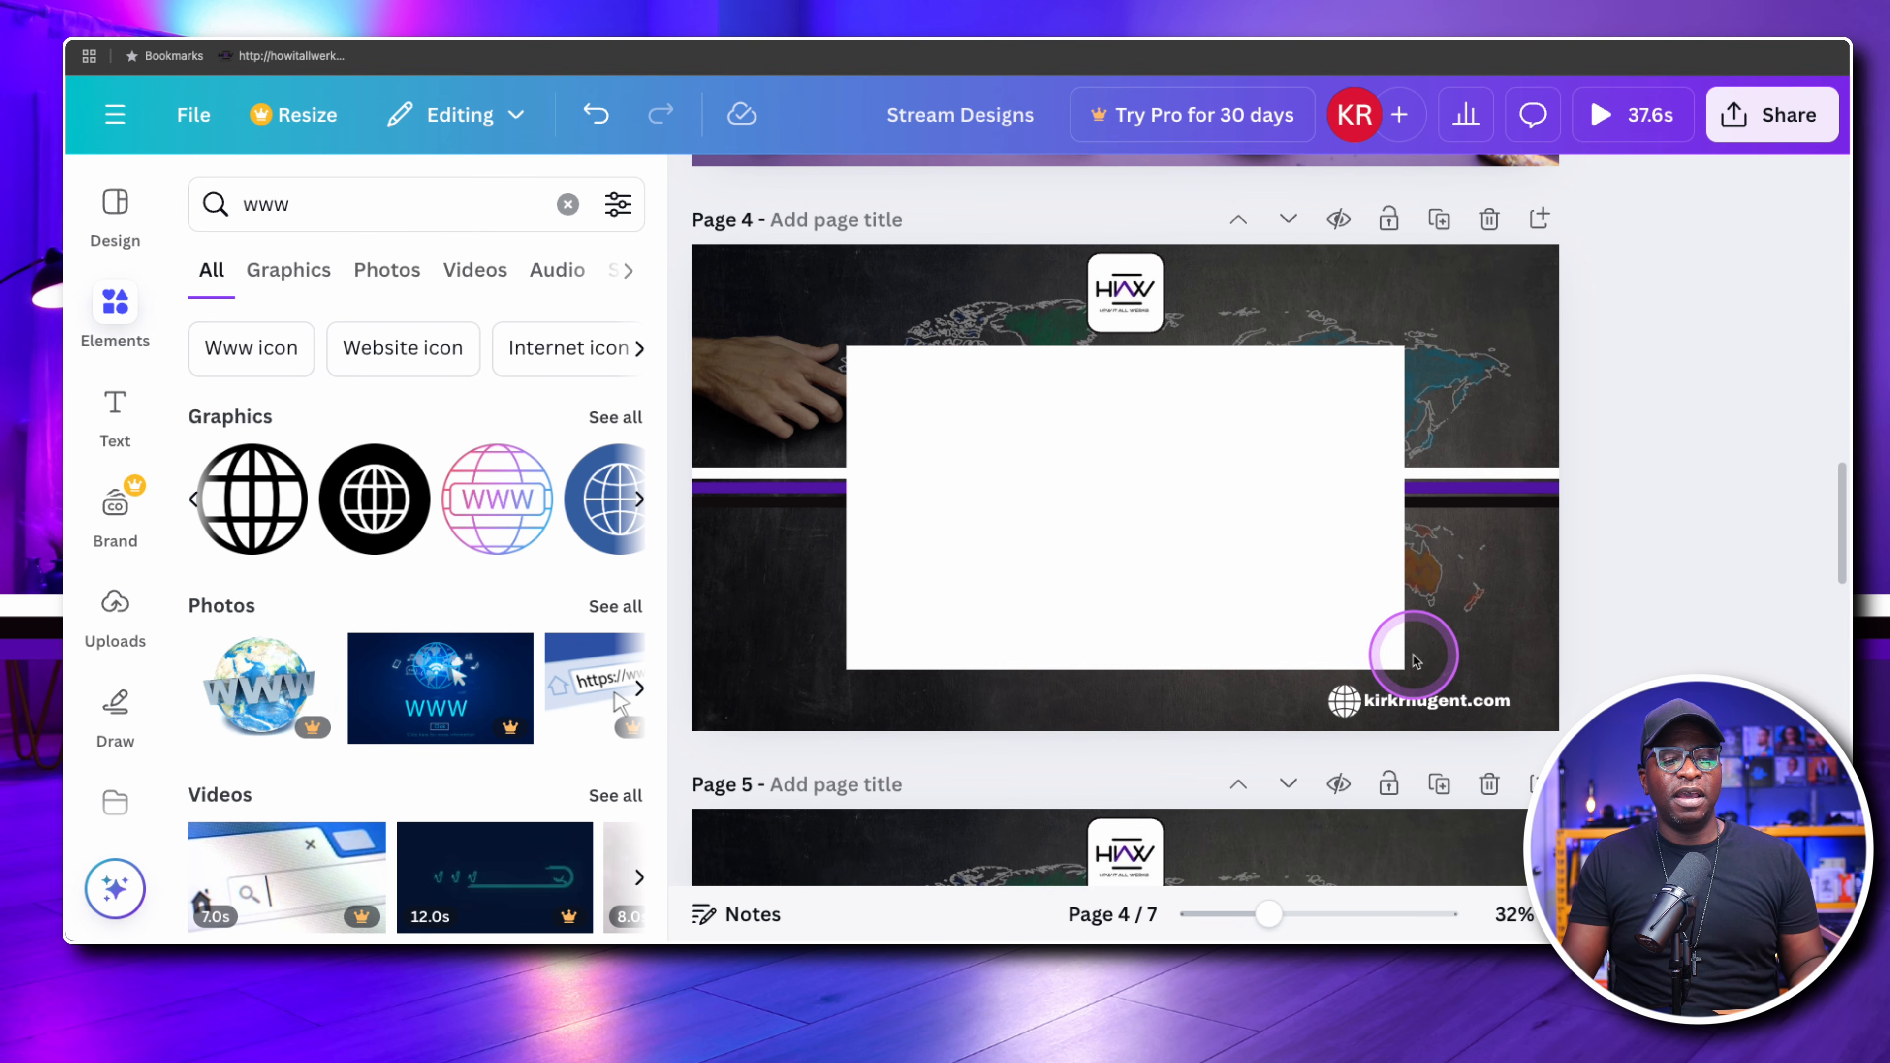
{"action": "scroll", "coordinate": [1497, 588], "scroll_direction": "down", "scroll_amount": 6}
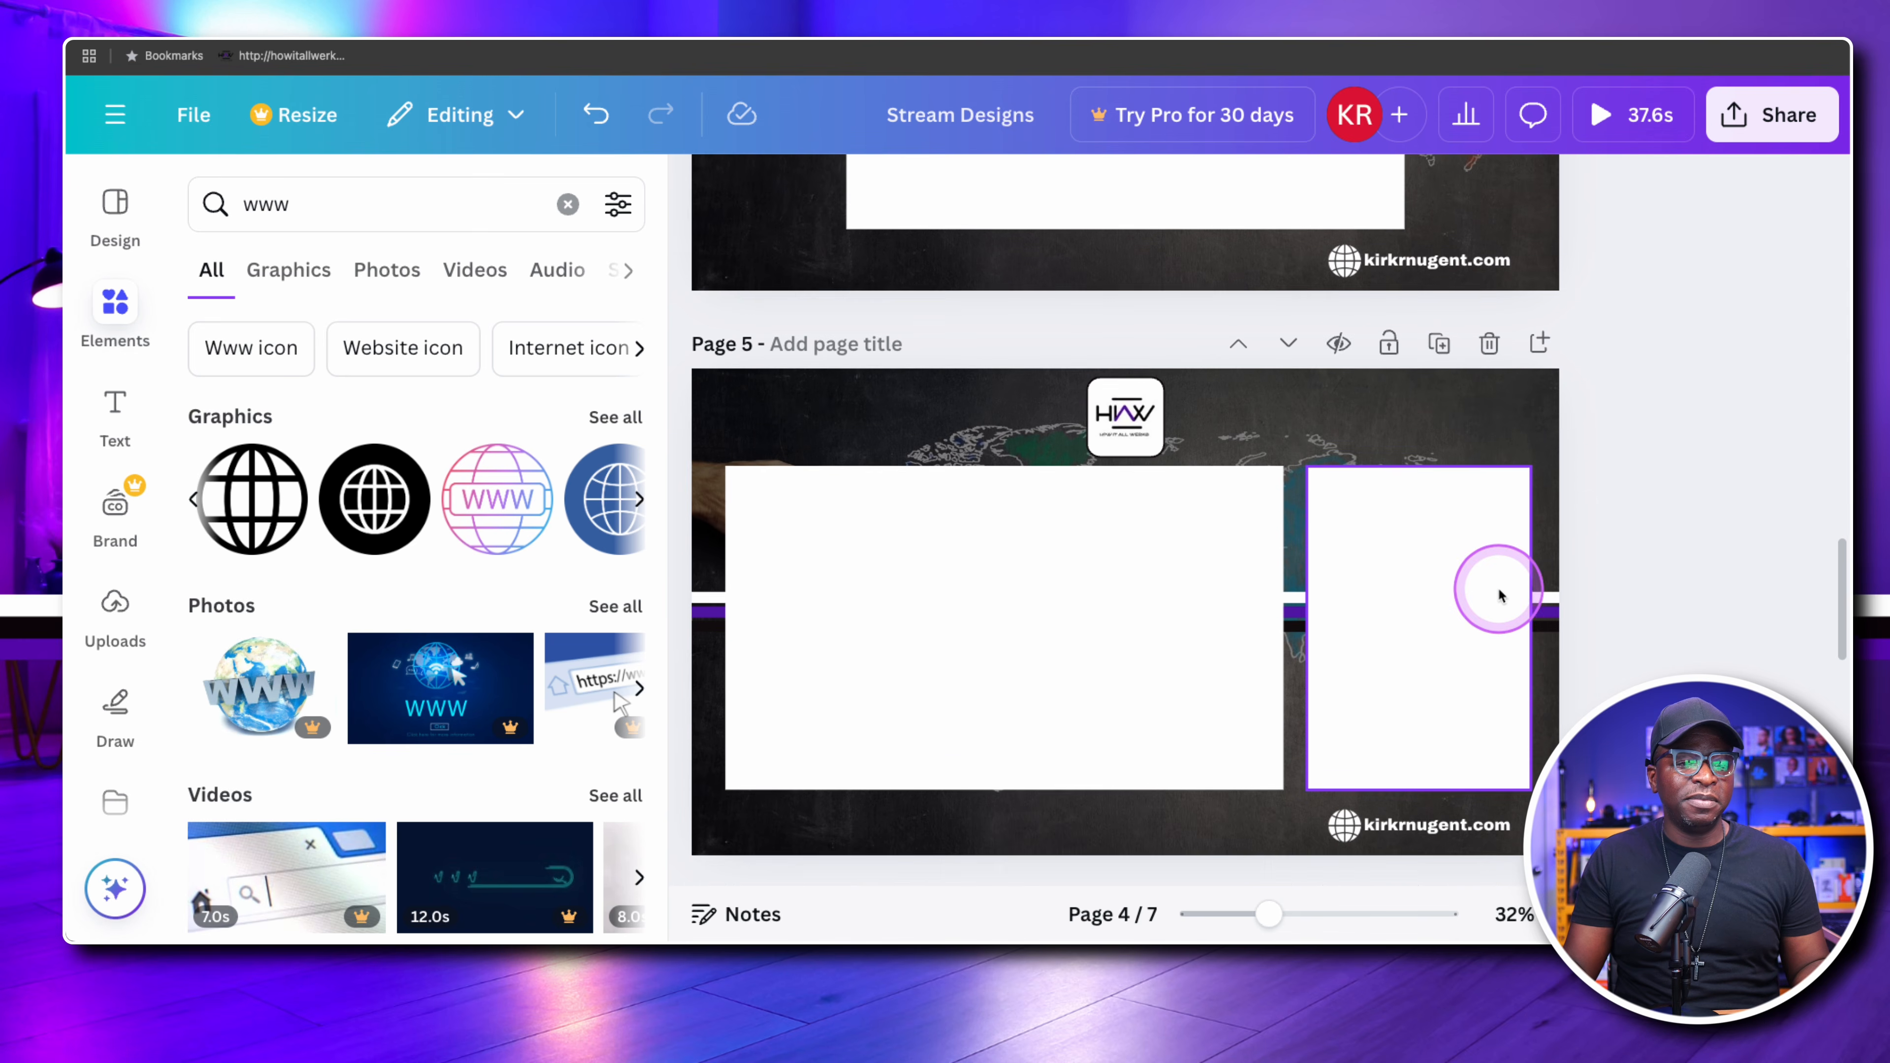
{"action": "scroll", "coordinate": [1116, 558], "scroll_direction": "down", "scroll_amount": 1}
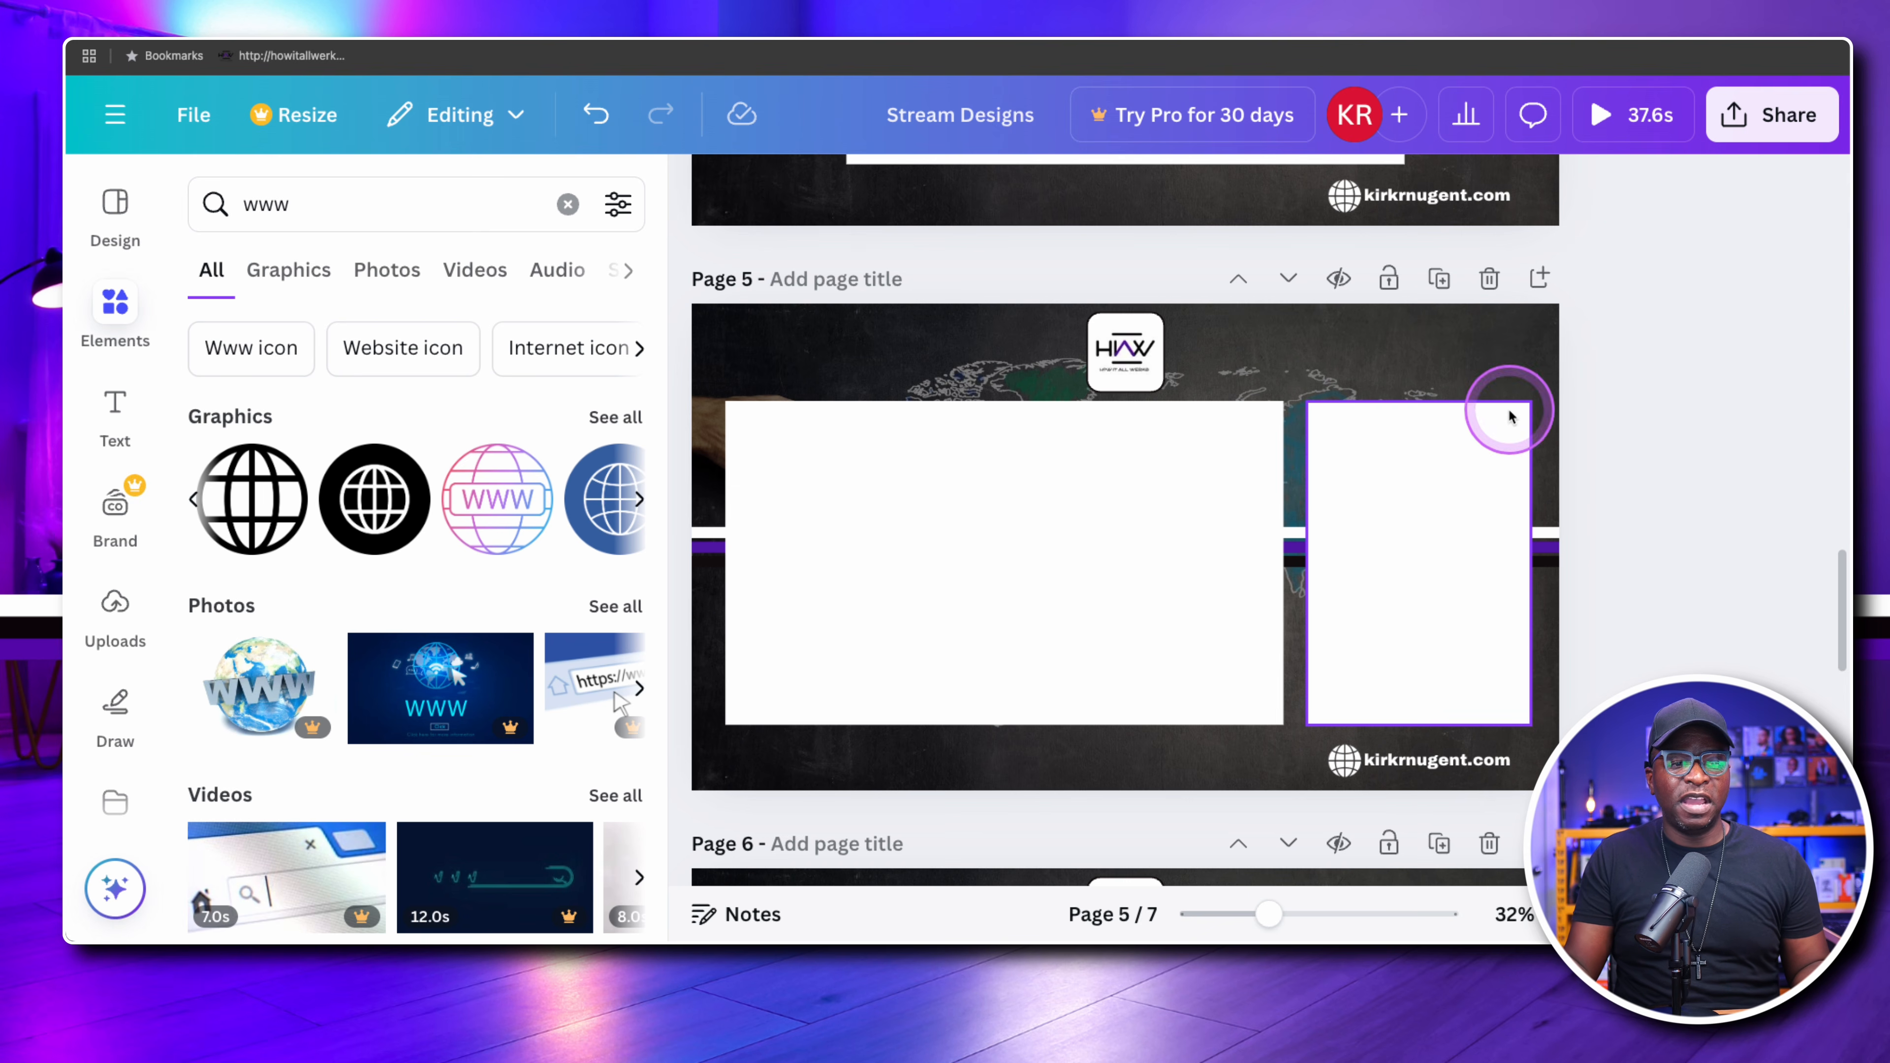
{"action": "scroll", "coordinate": [1618, 666], "scroll_direction": "down", "scroll_amount": 5}
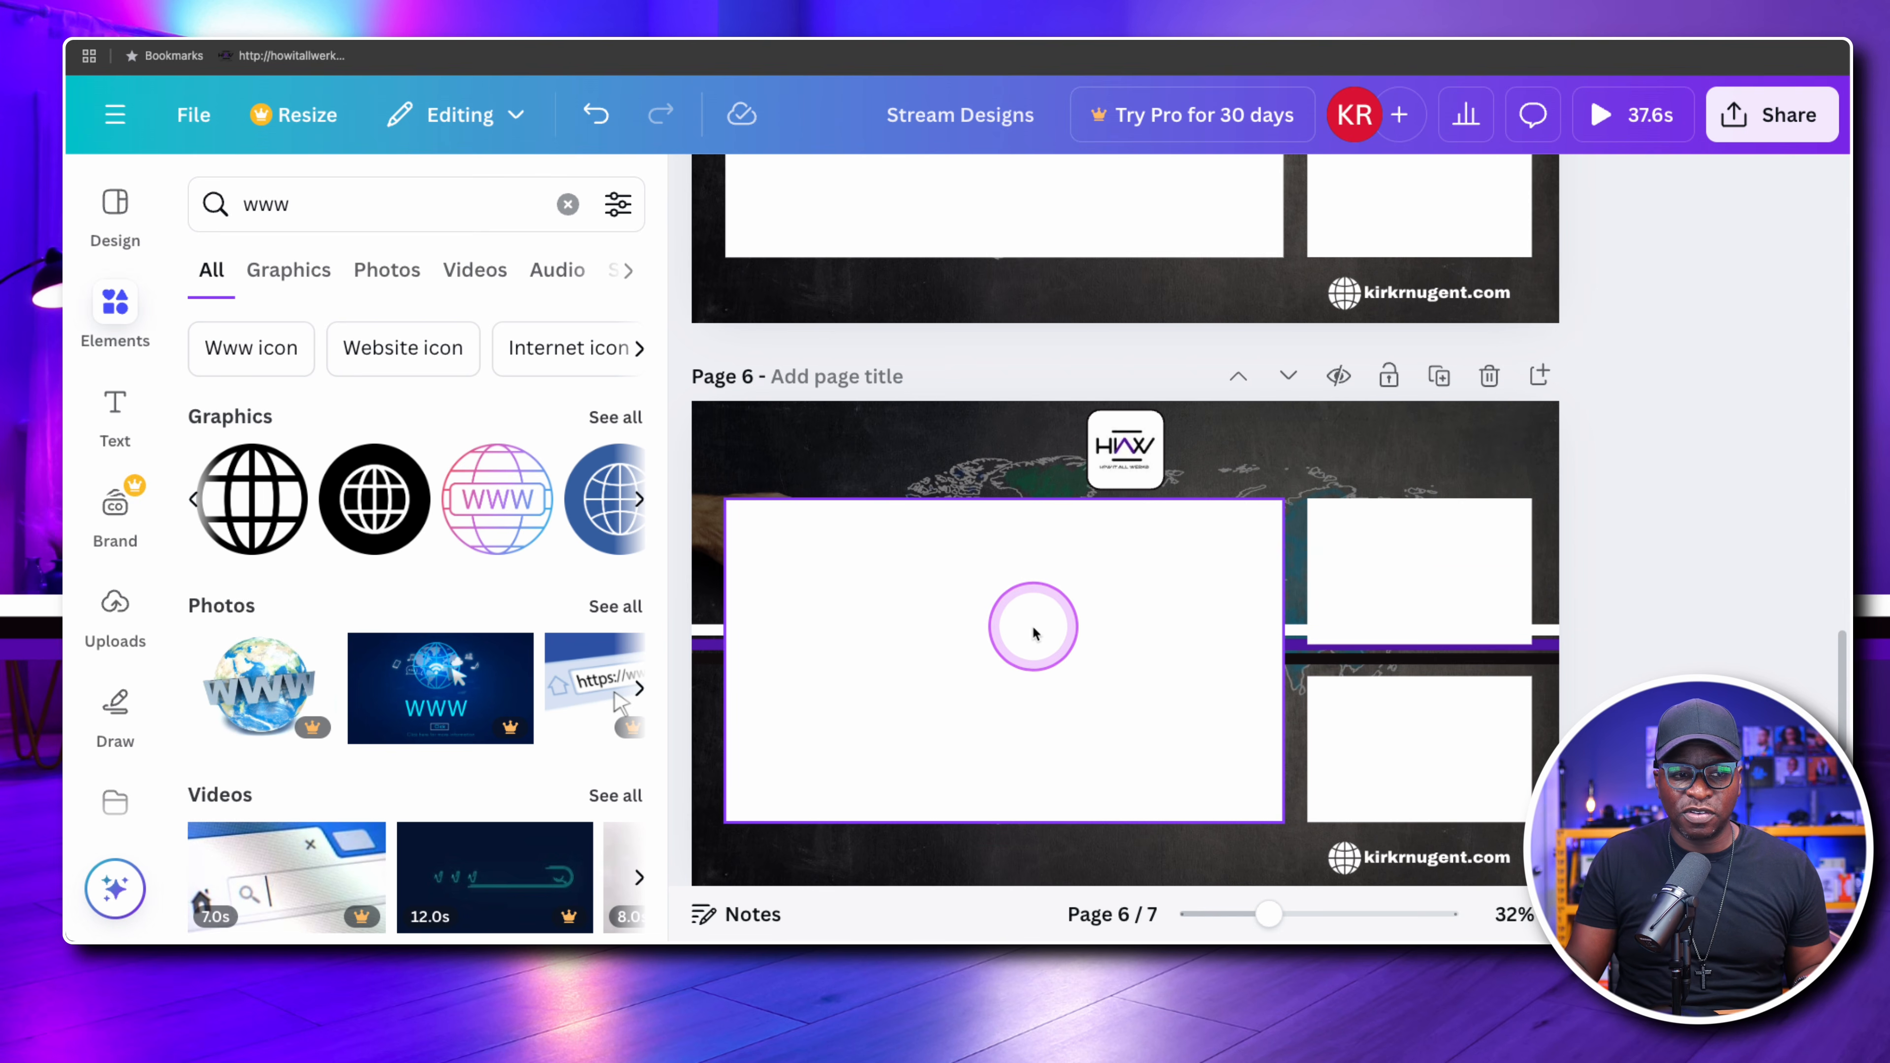
{"action": "scroll", "coordinate": [1032, 624], "scroll_direction": "down", "scroll_amount": 6}
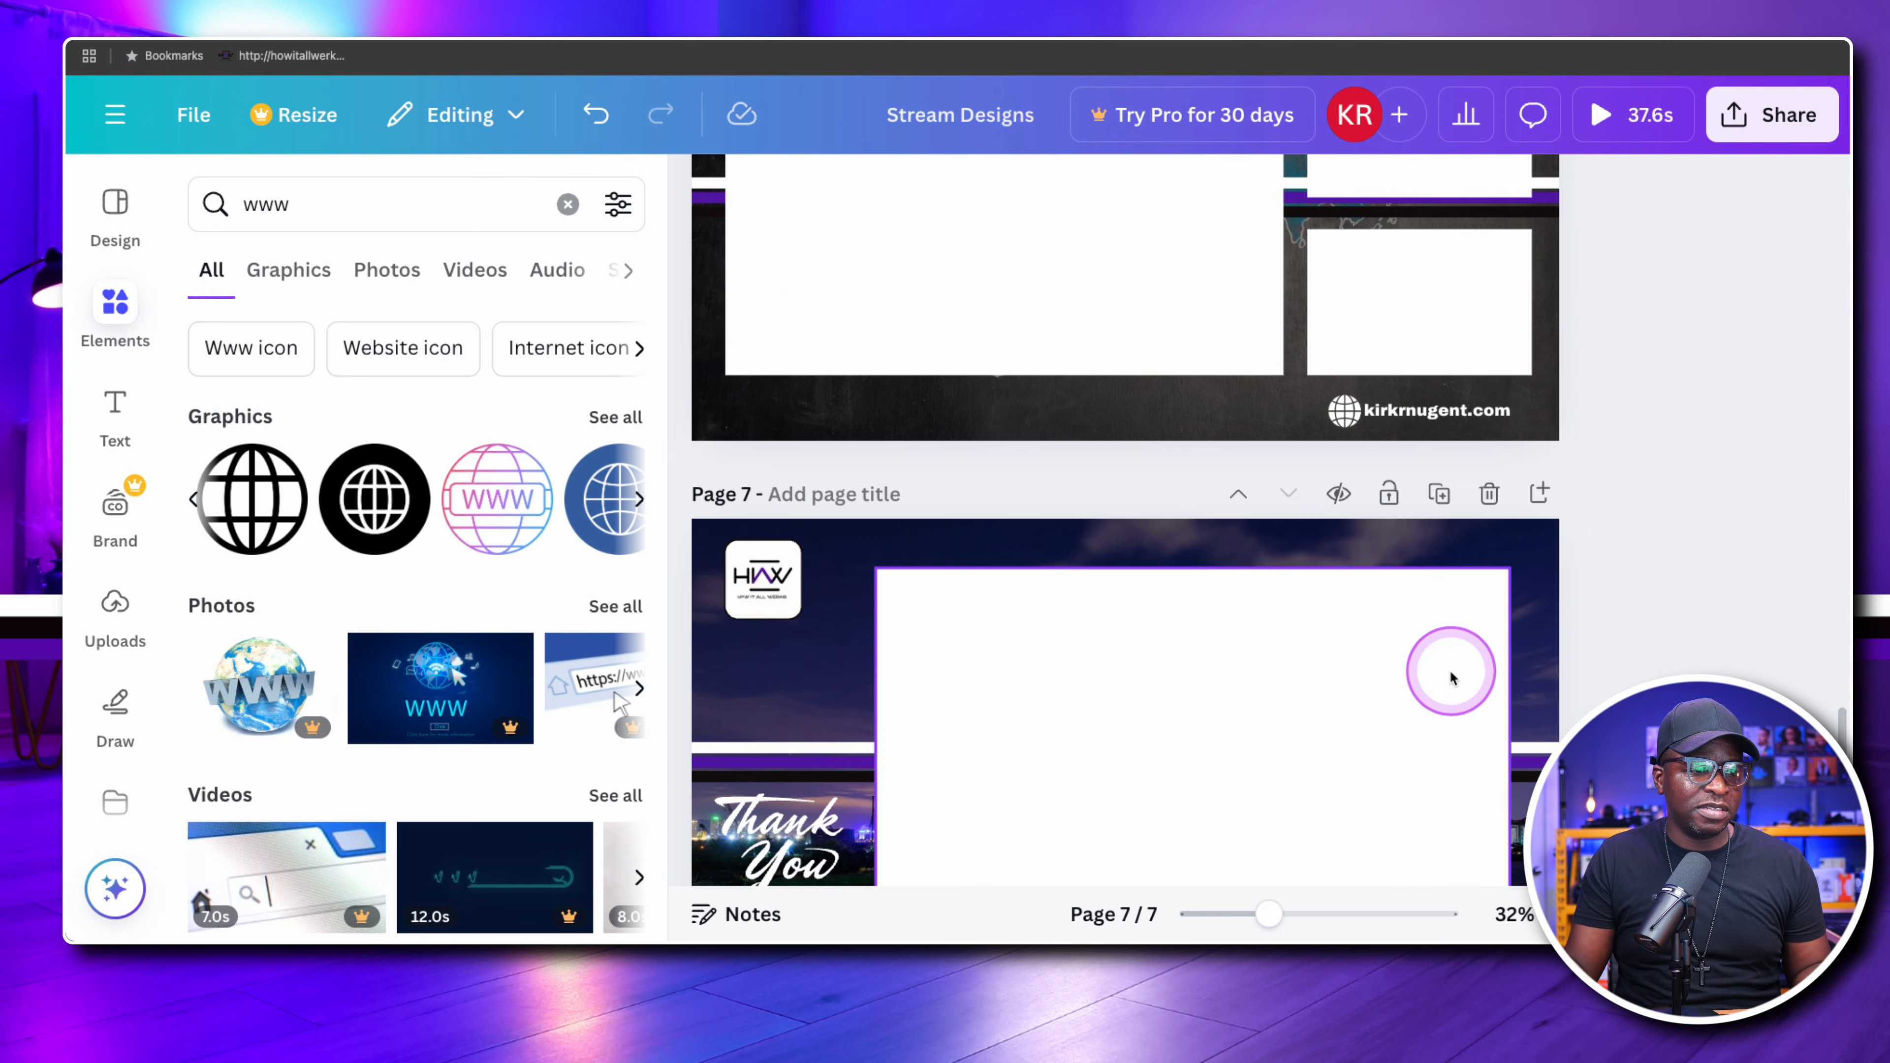
Examine page 7's Thank You layout and preview its background video
{"action": "scroll", "coordinate": [1183, 627], "scroll_direction": "down", "scroll_amount": 3}
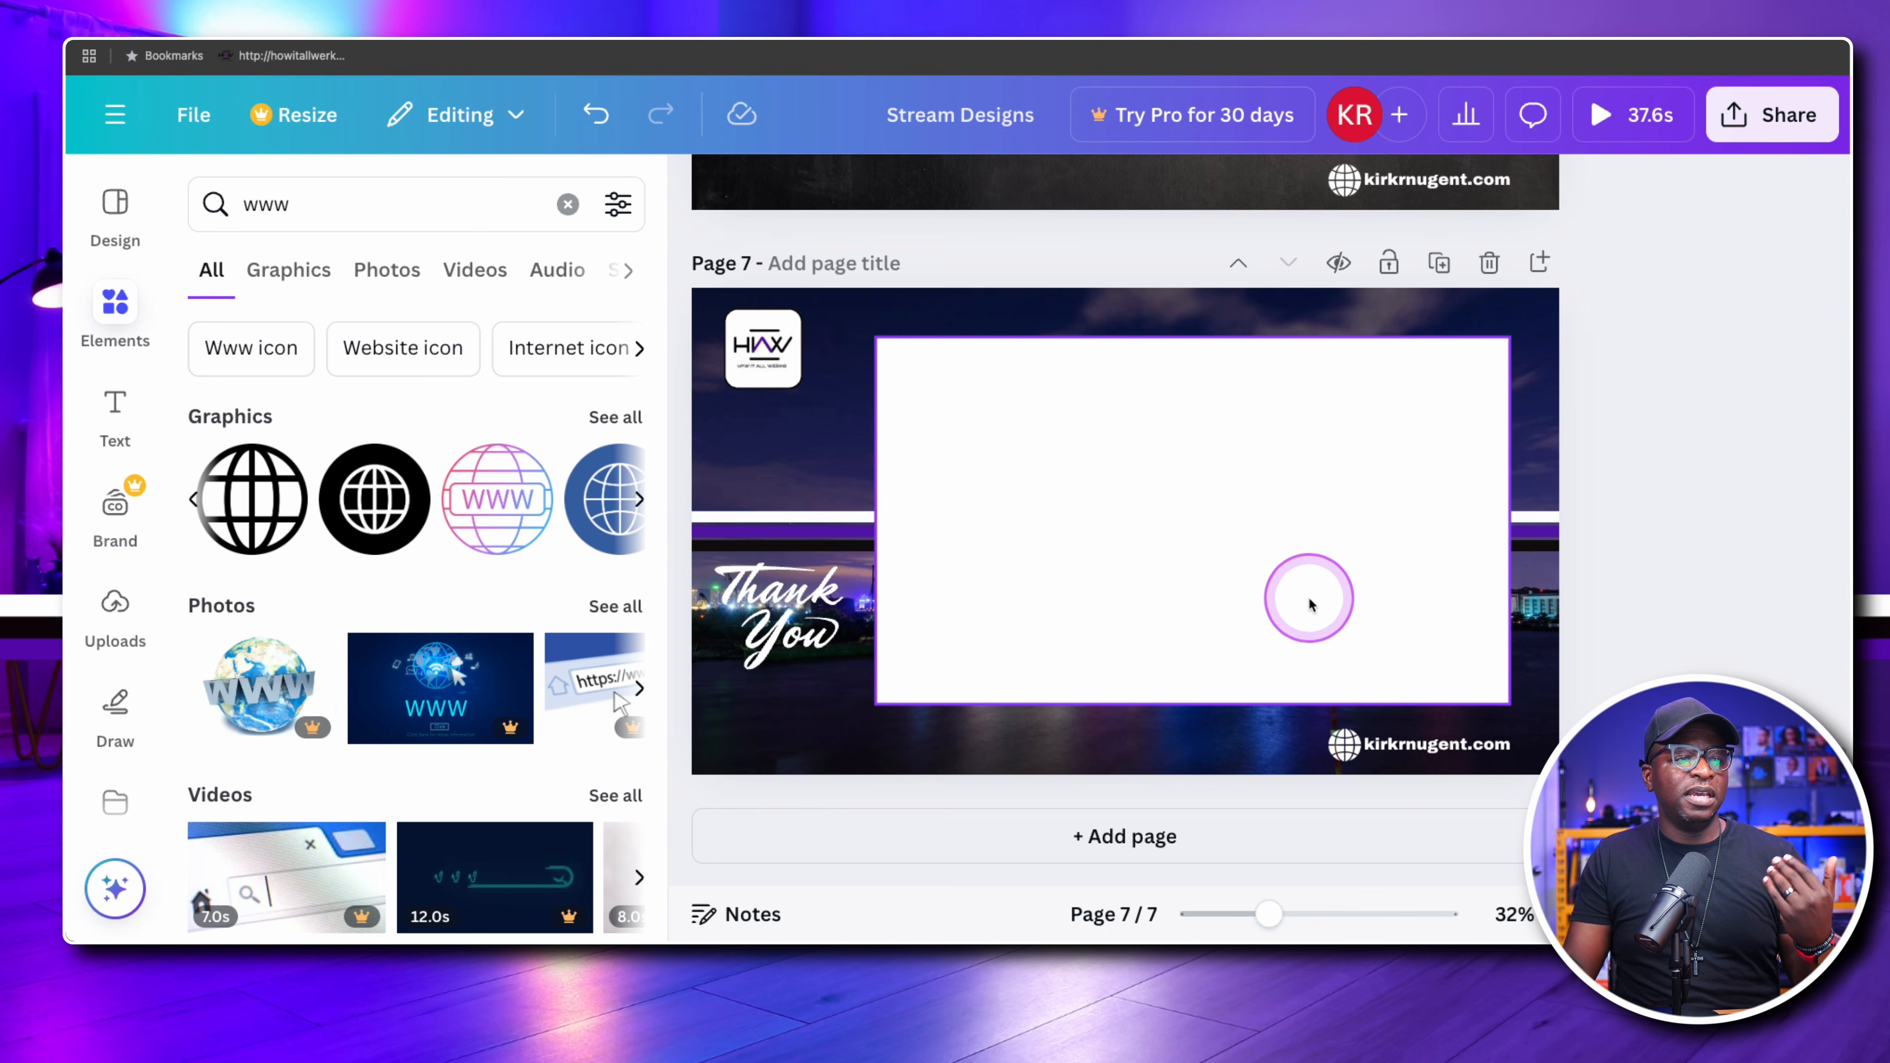
{"action": "left_click", "coordinate": [1147, 718]}
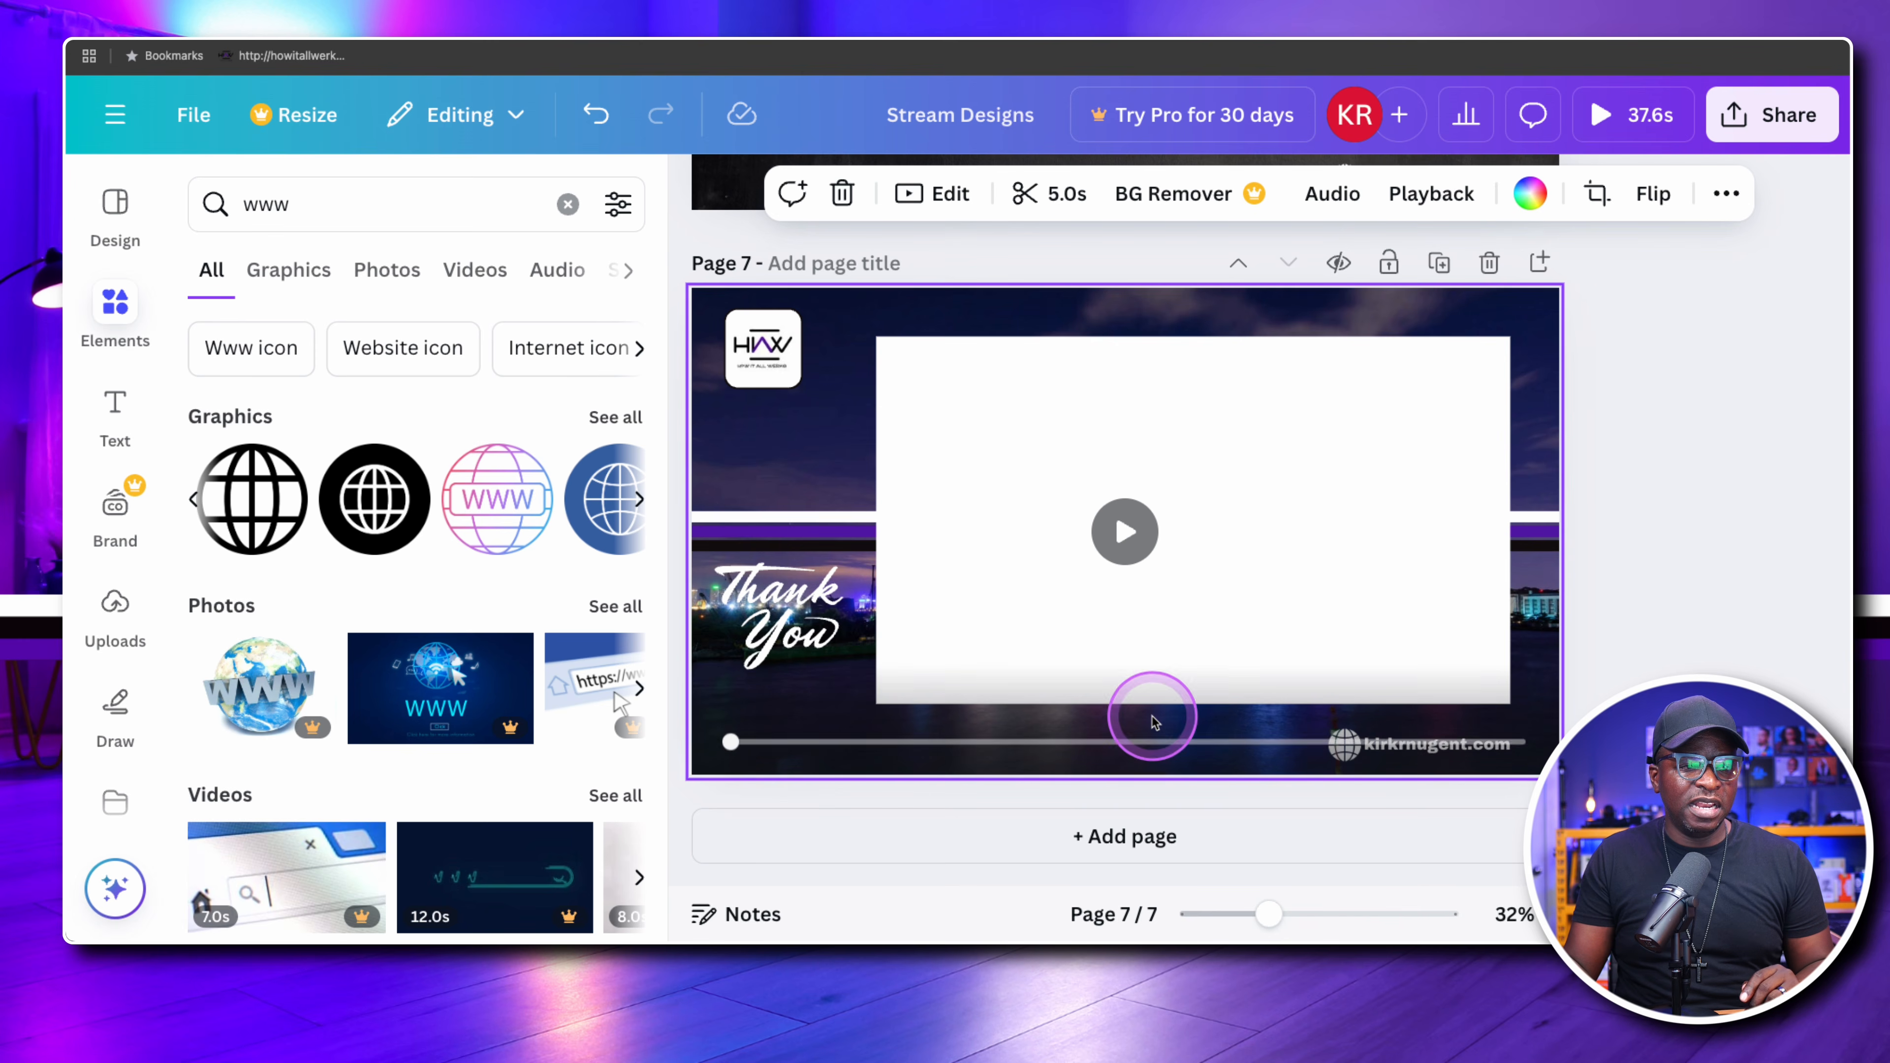
{"action": "left_click", "coordinate": [1352, 604]}
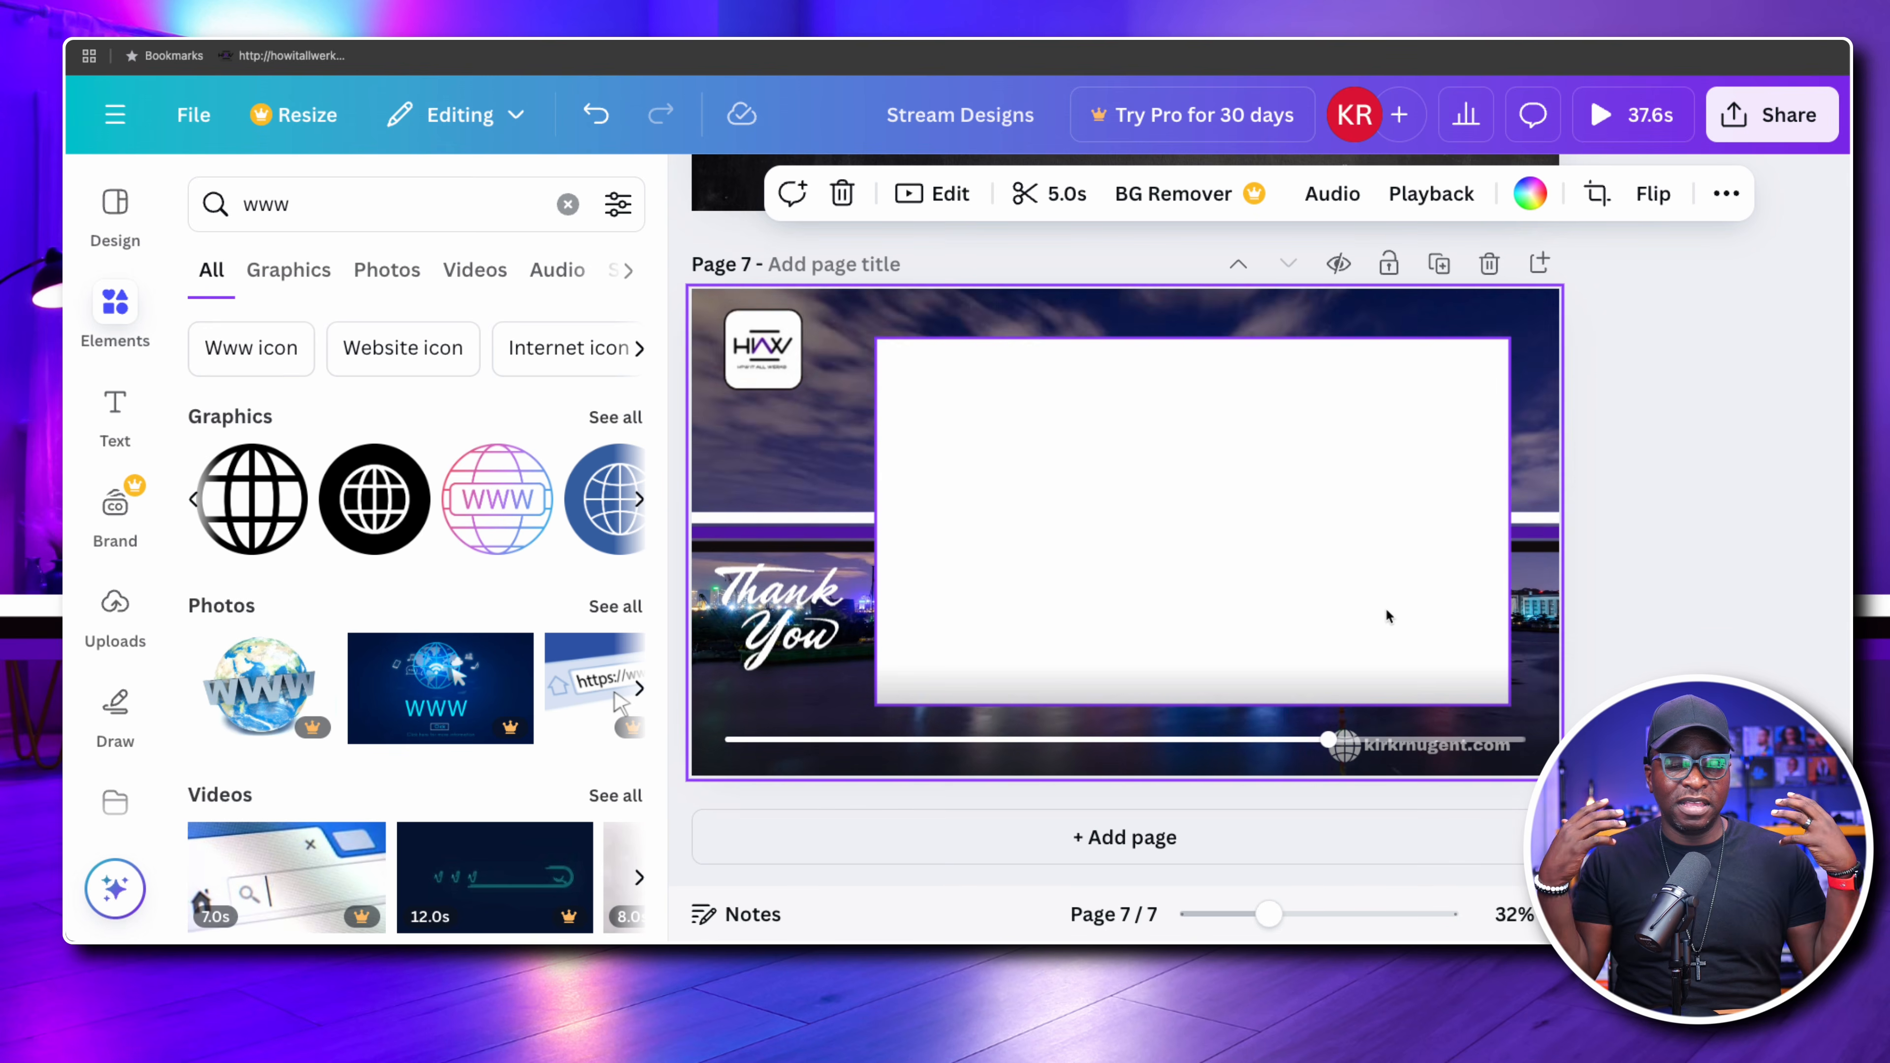
{"action": "left_click", "coordinate": [1622, 580]}
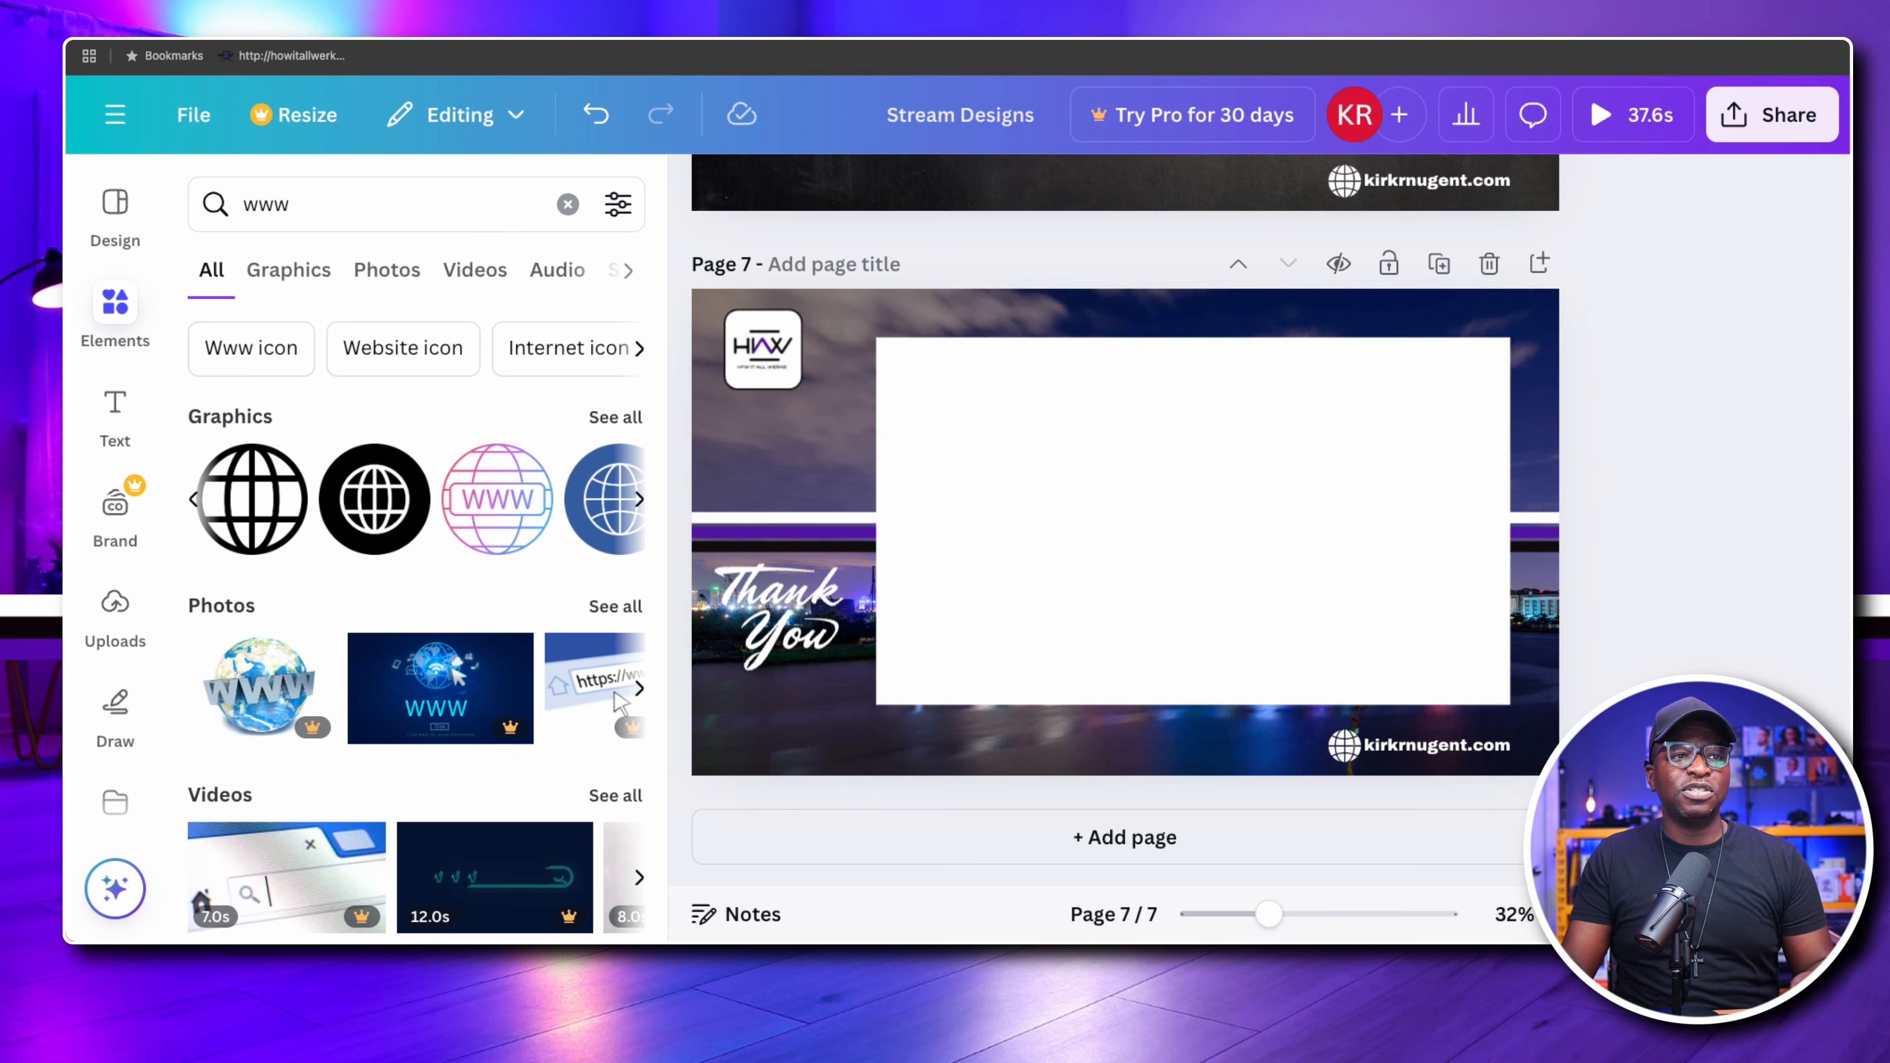
Switch to the StreamYard studio and set the camera to Cam Link 4K (0fd9:0066)
{"action": "left_click", "coordinate": [1280, 40]}
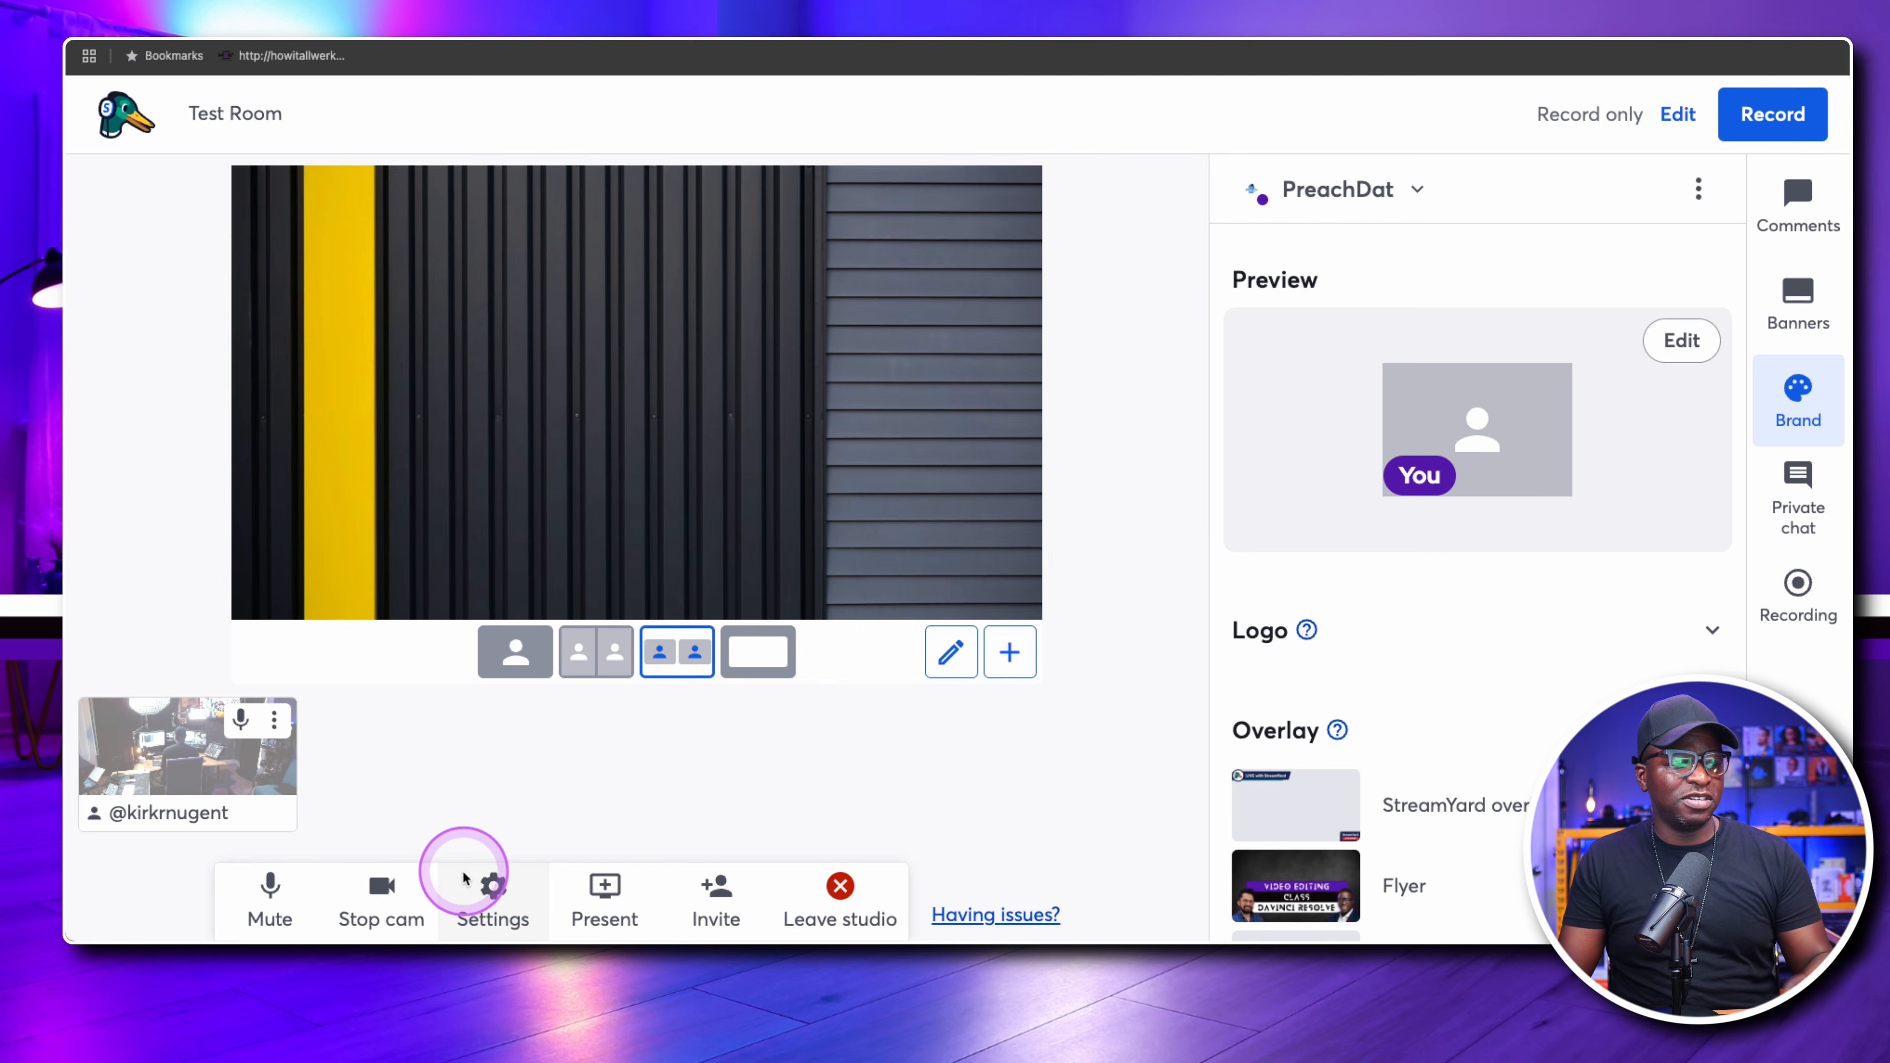
{"action": "left_click", "coordinate": [498, 900]}
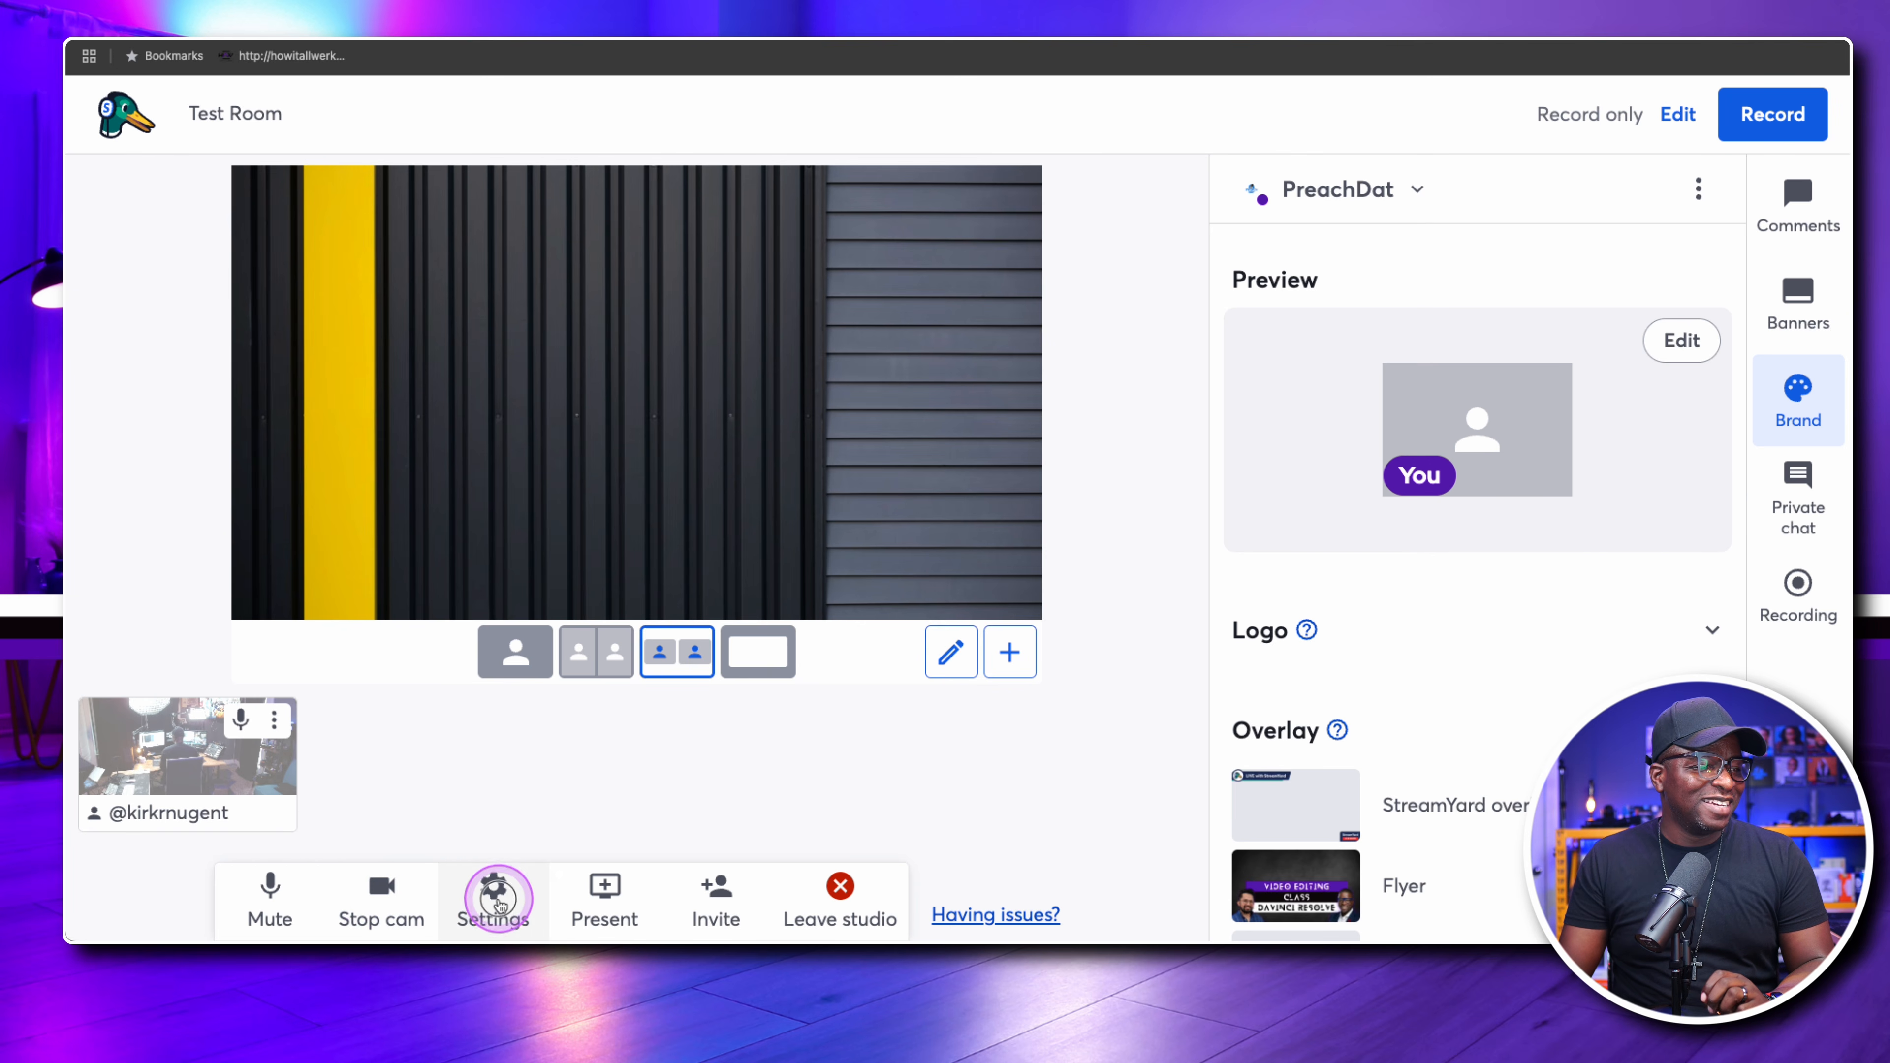
{"action": "left_click", "coordinate": [969, 735]}
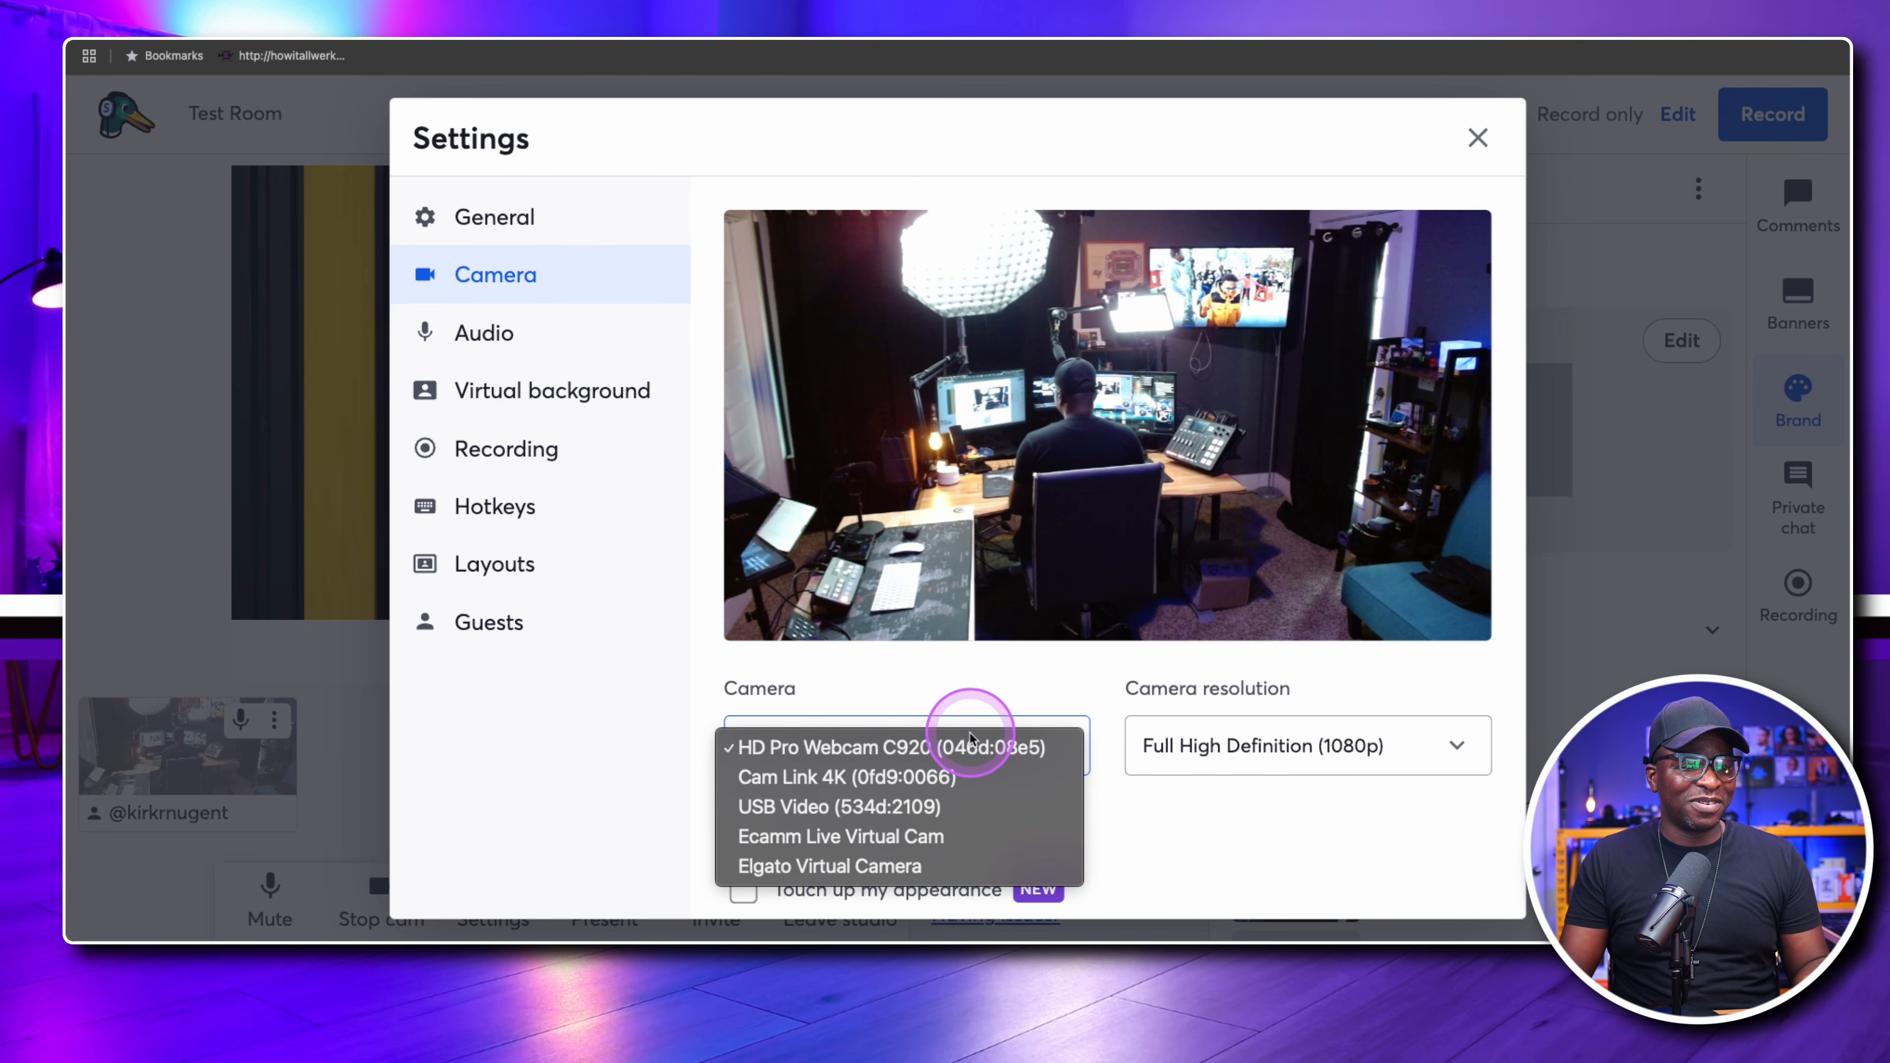
{"action": "left_click", "coordinate": [953, 777]}
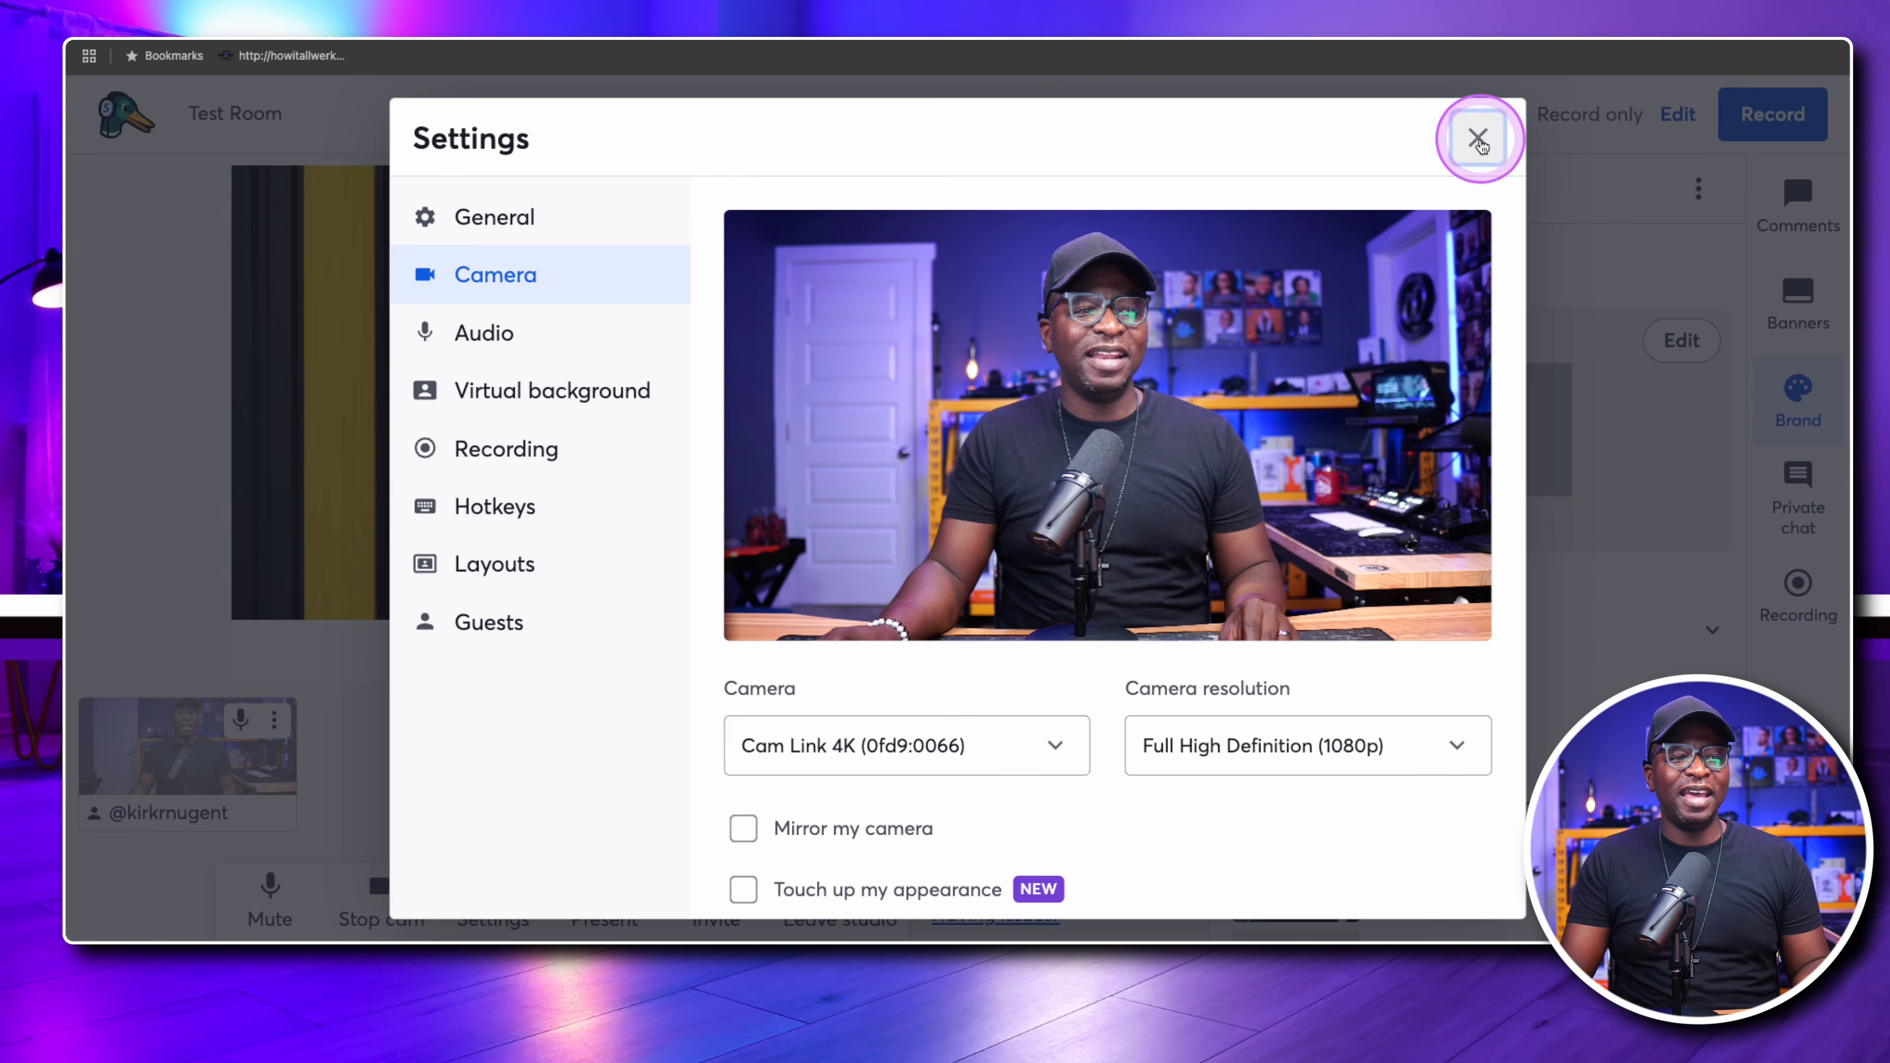
{"action": "left_click", "coordinate": [1477, 140]}
Show the purple website-branded video background from the brand's background list on the stage
{"action": "scroll", "coordinate": [1531, 577], "scroll_direction": "down", "scroll_amount": 12}
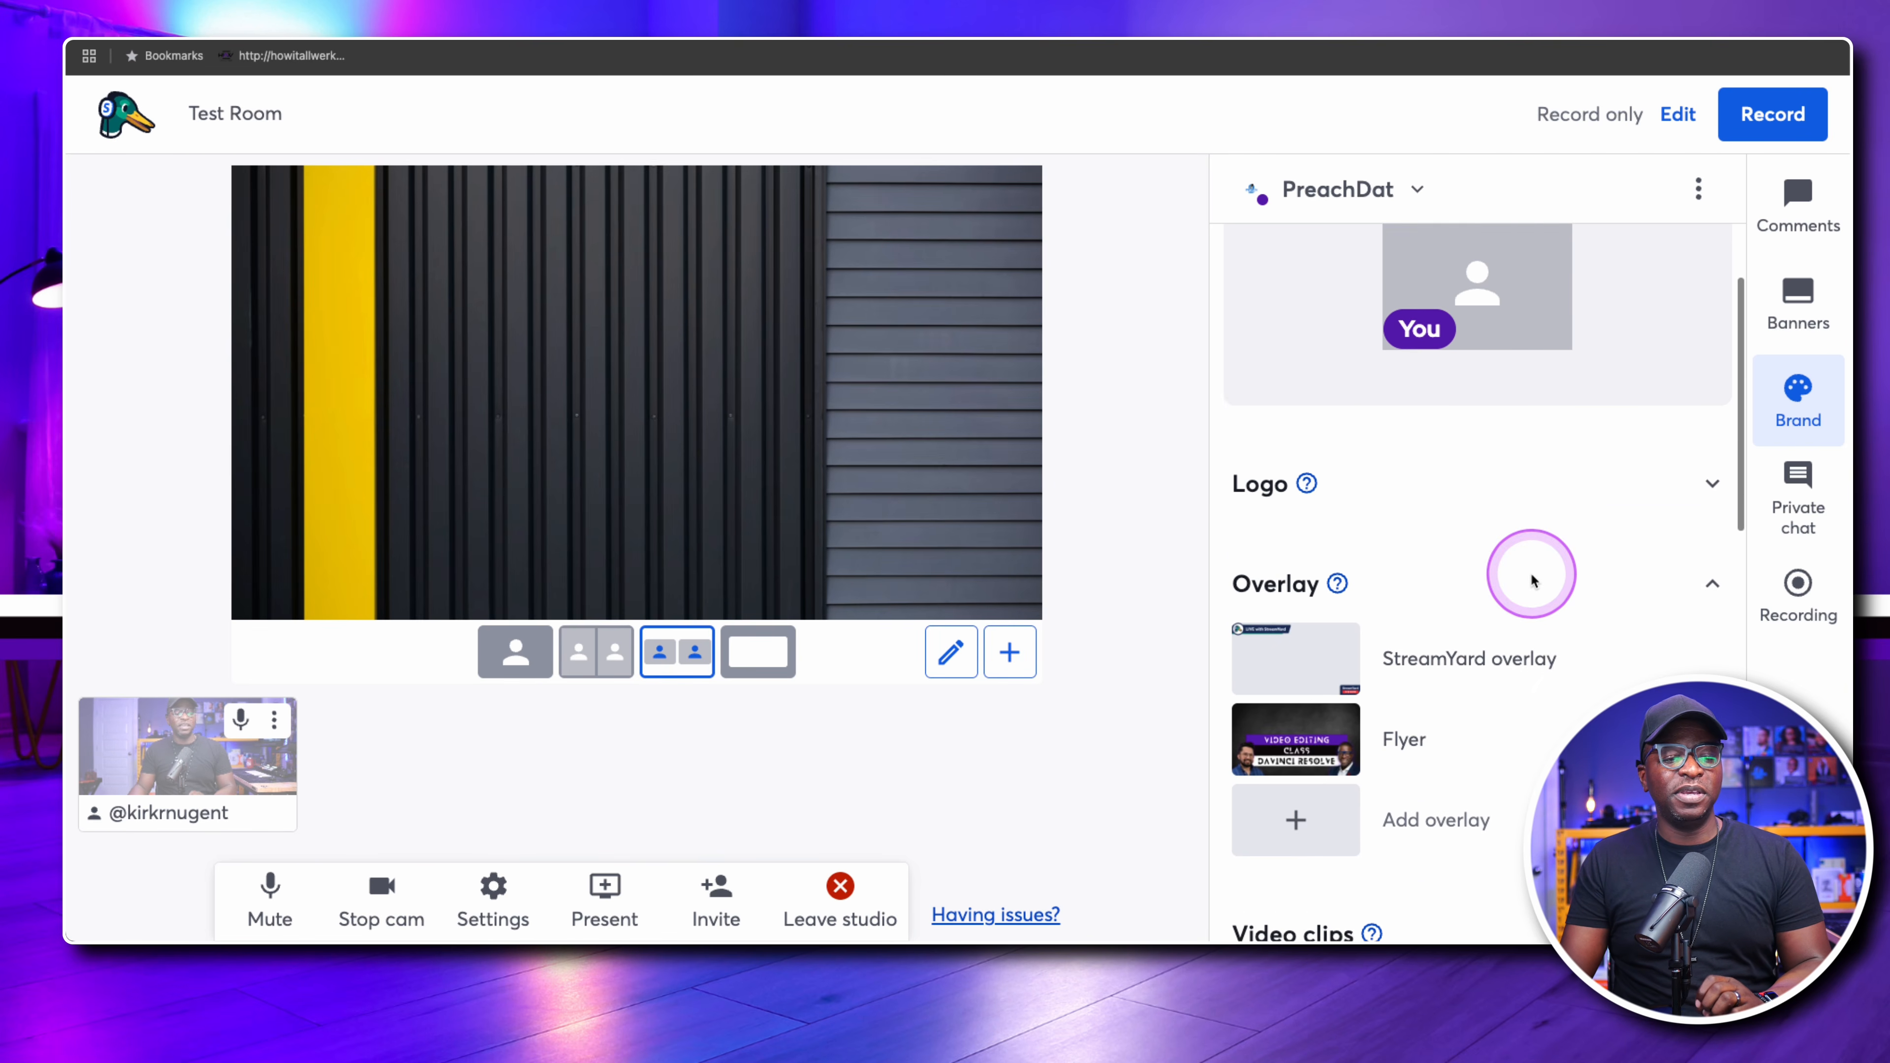
{"action": "scroll", "coordinate": [1531, 564], "scroll_direction": "down", "scroll_amount": 2}
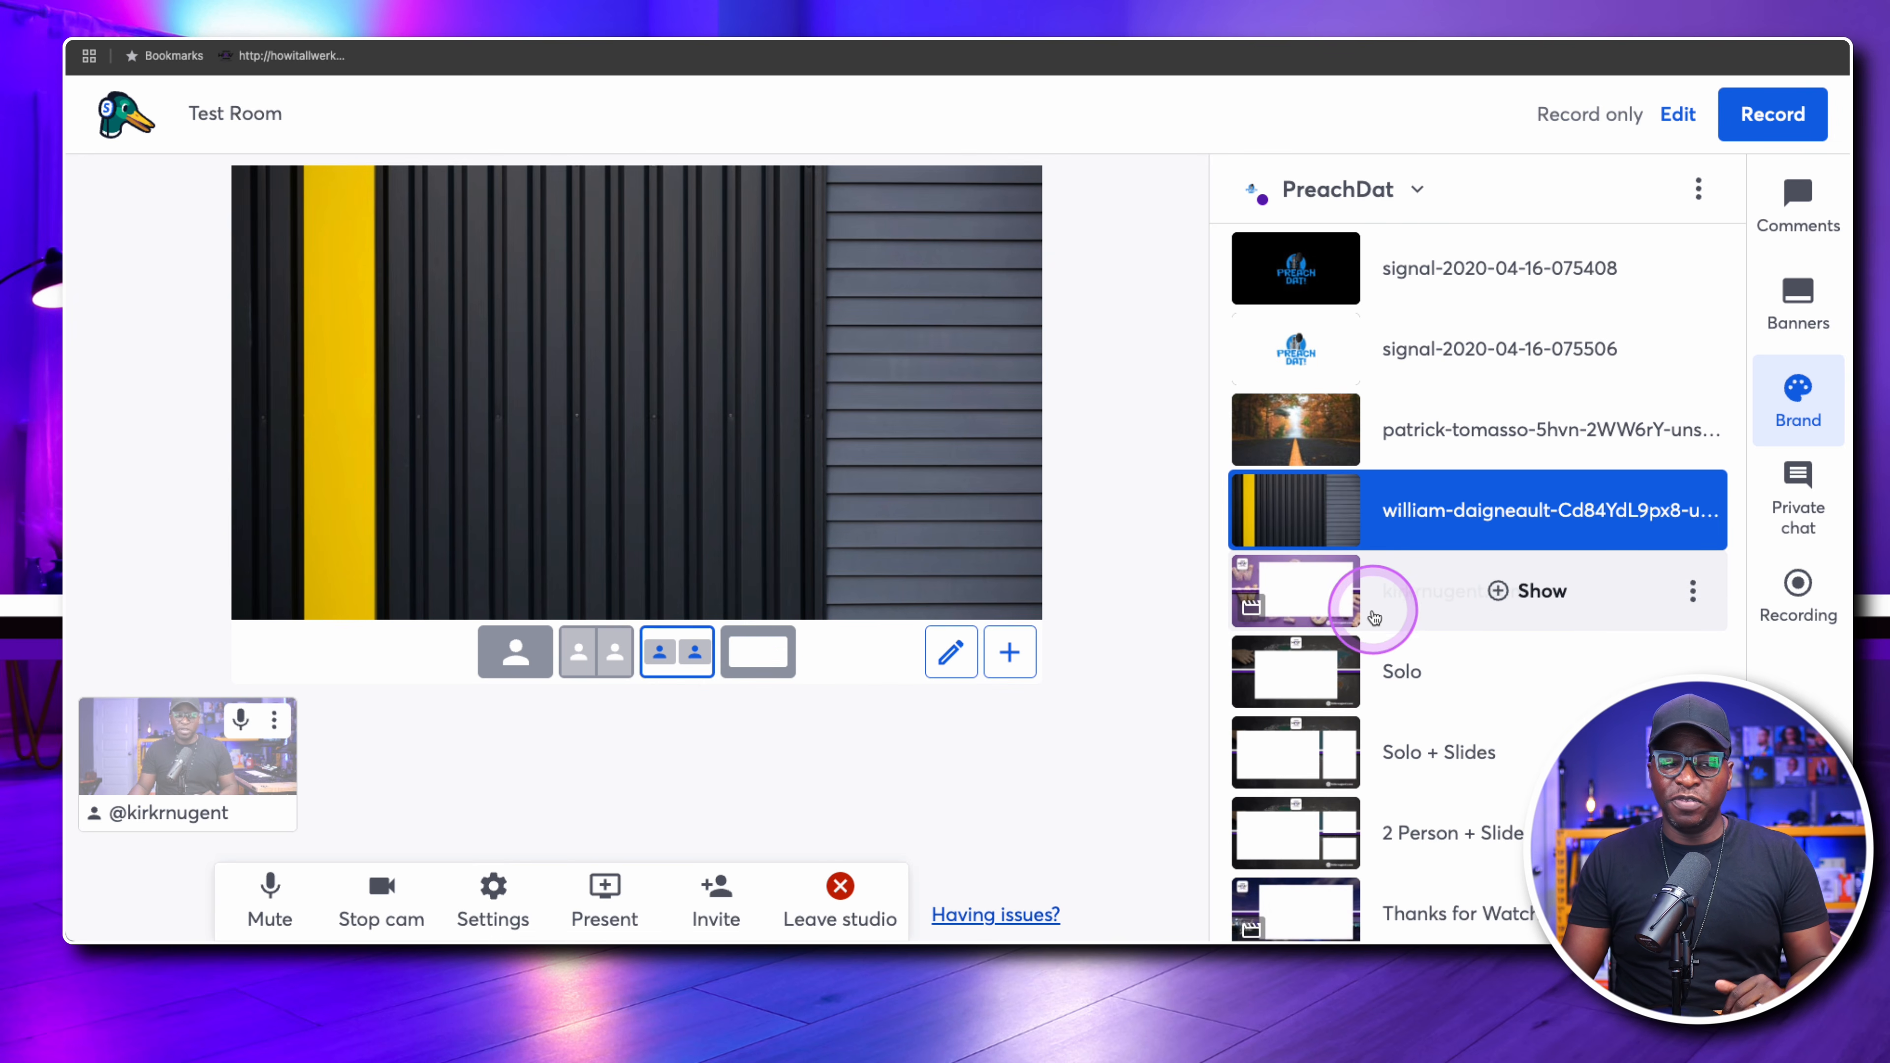
{"action": "left_click", "coordinate": [1534, 596]}
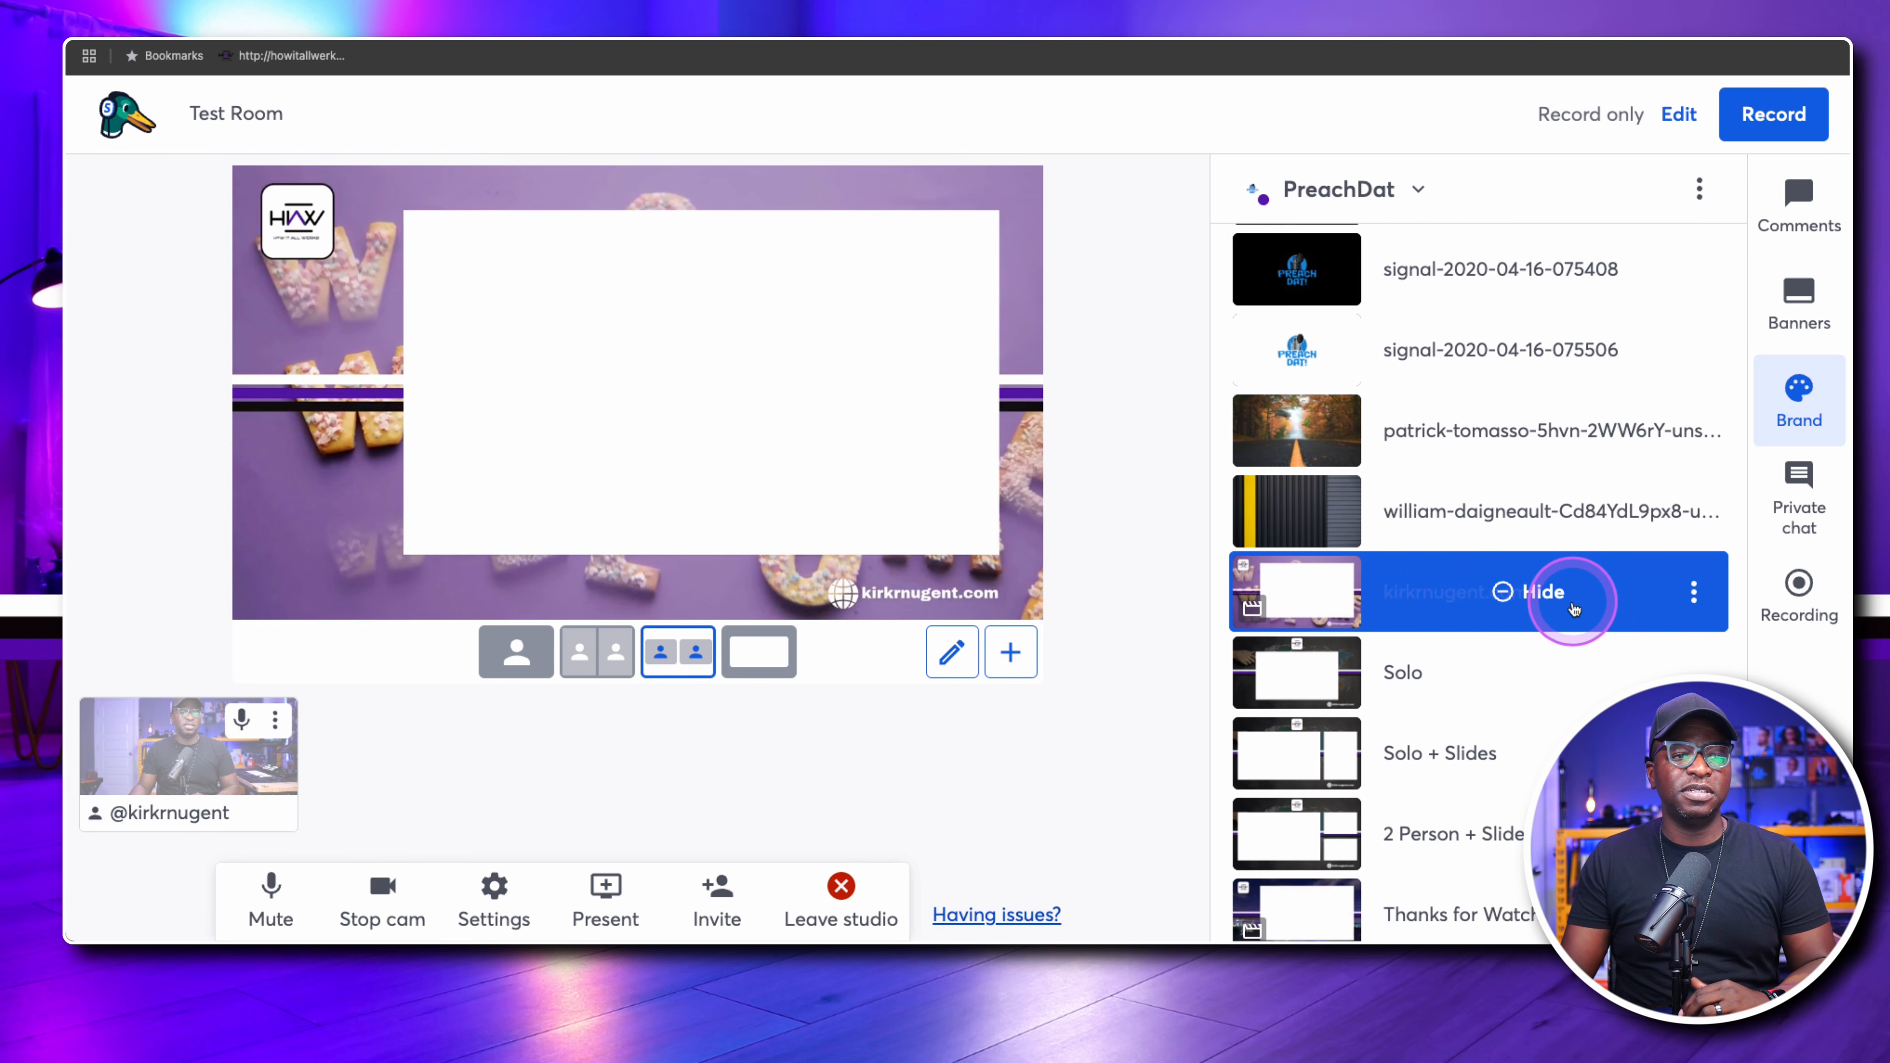
Start a new blank layout over the purple background and add a camera slot to it
{"action": "left_click", "coordinate": [952, 654]}
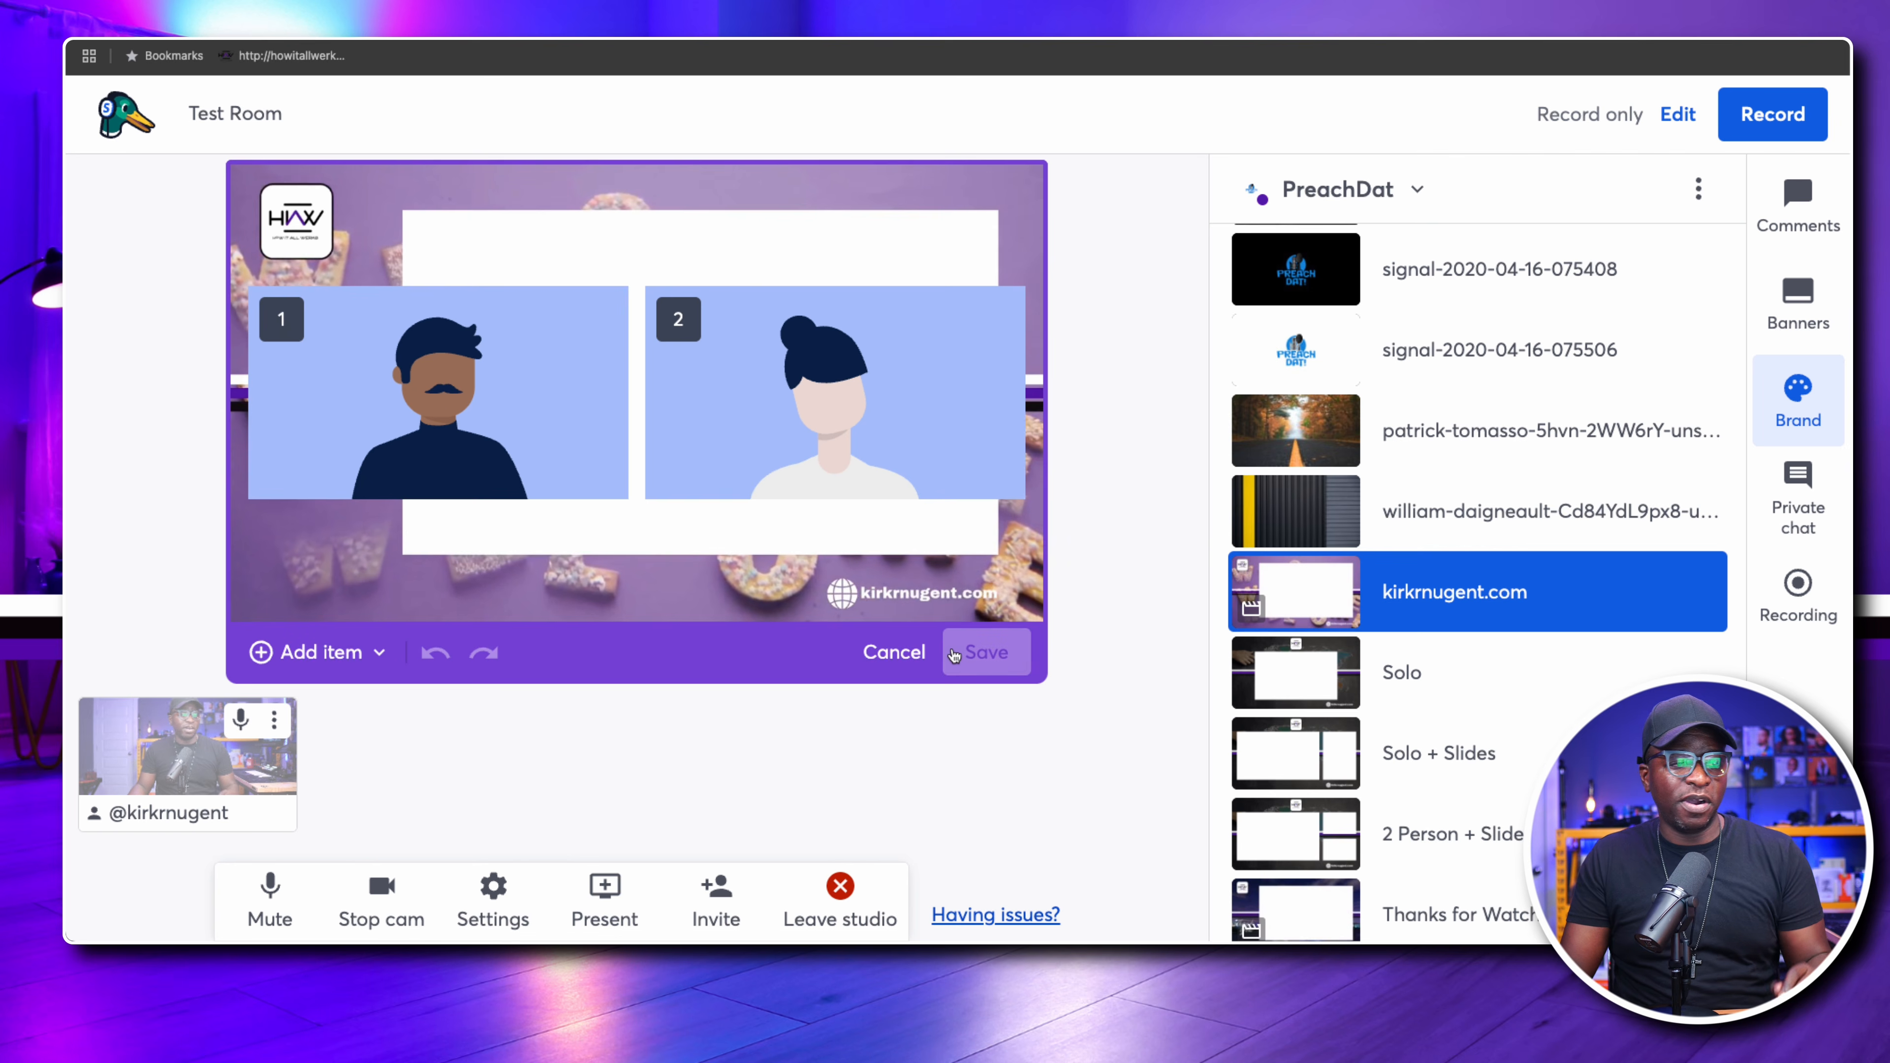
{"action": "left_click", "coordinate": [890, 648]}
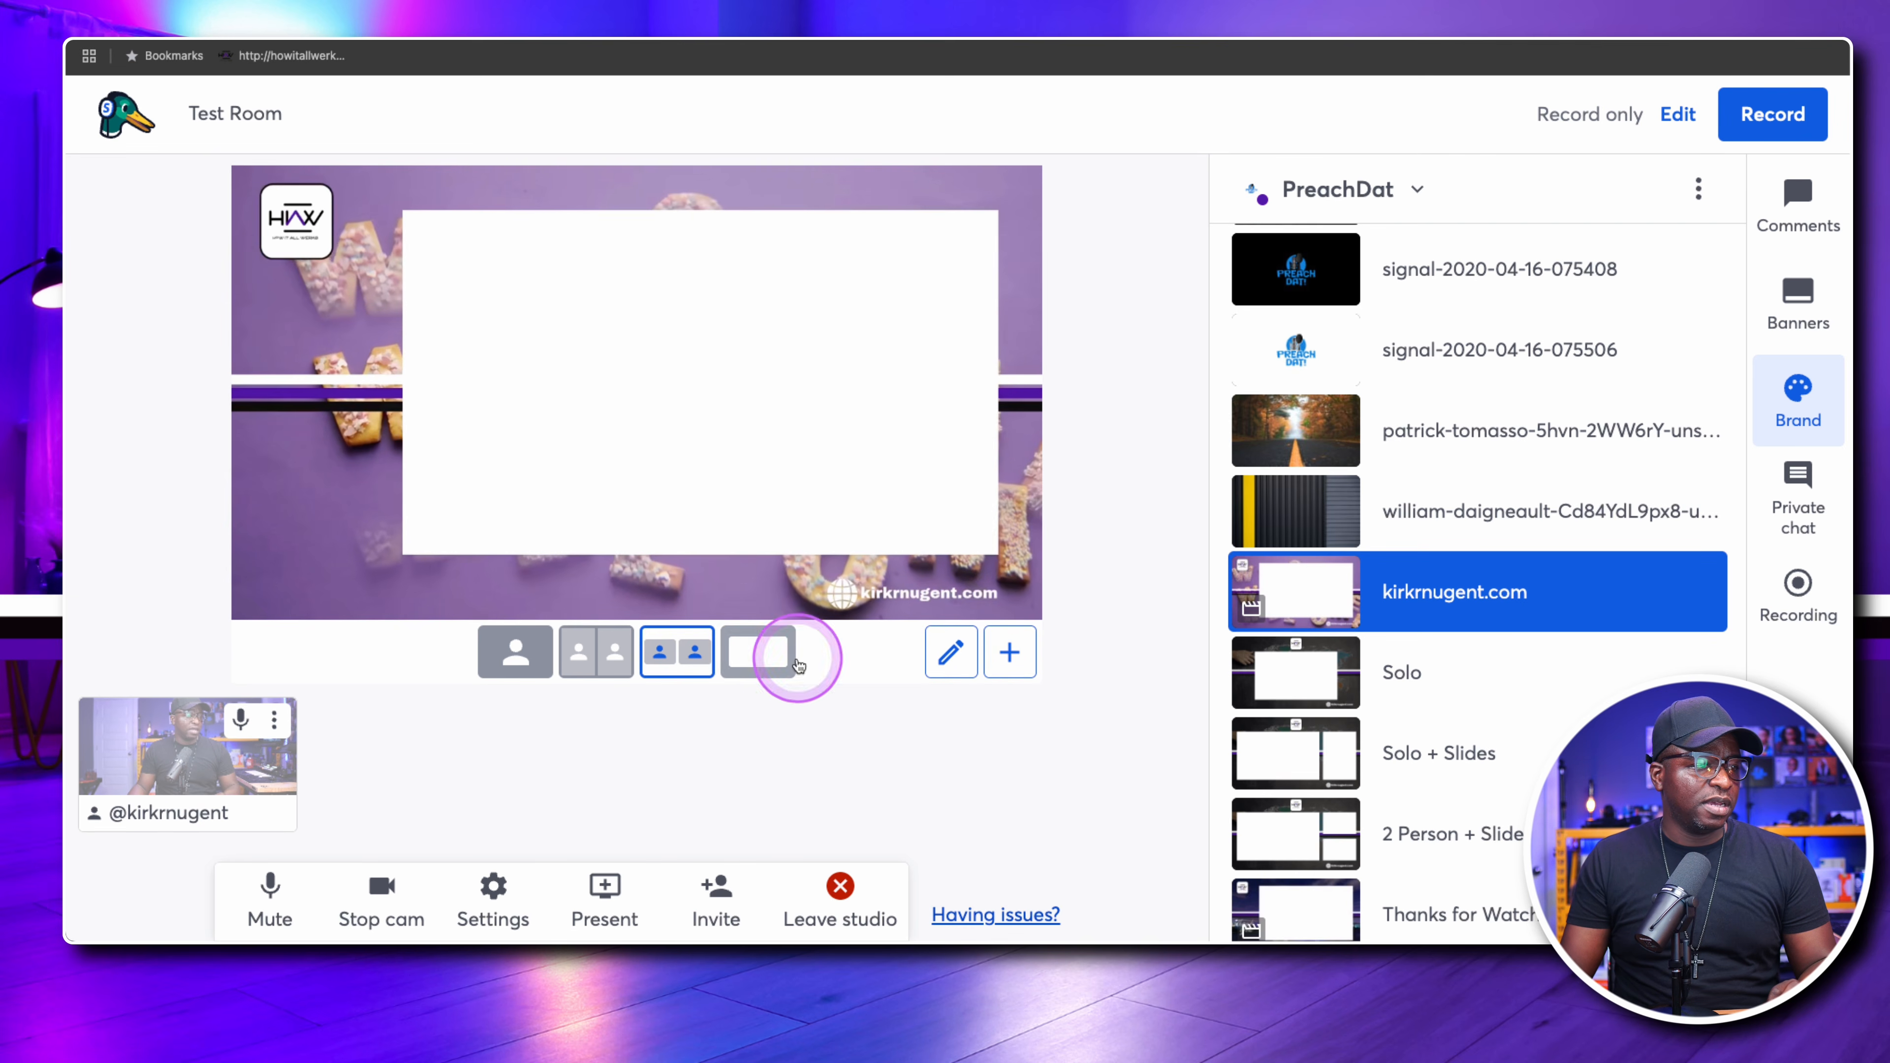
{"action": "left_click", "coordinate": [1007, 651]}
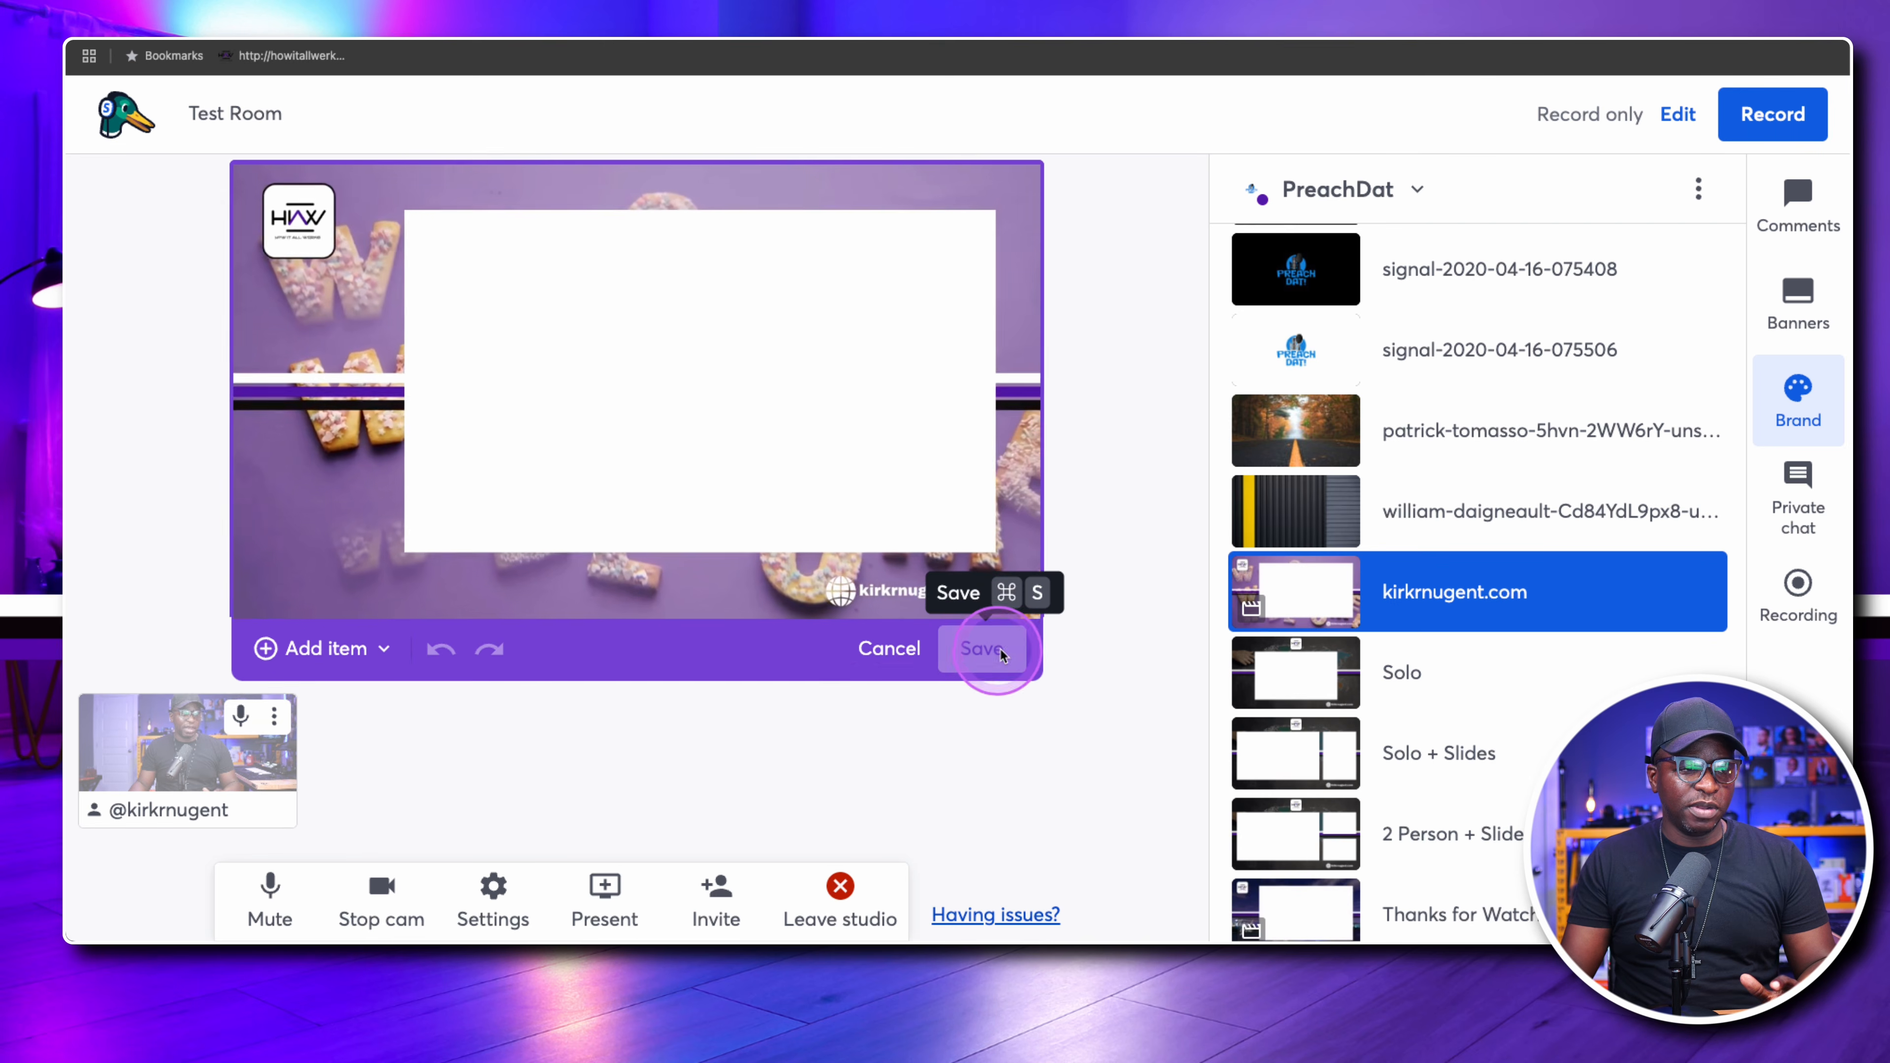
{"action": "left_click", "coordinate": [310, 649]}
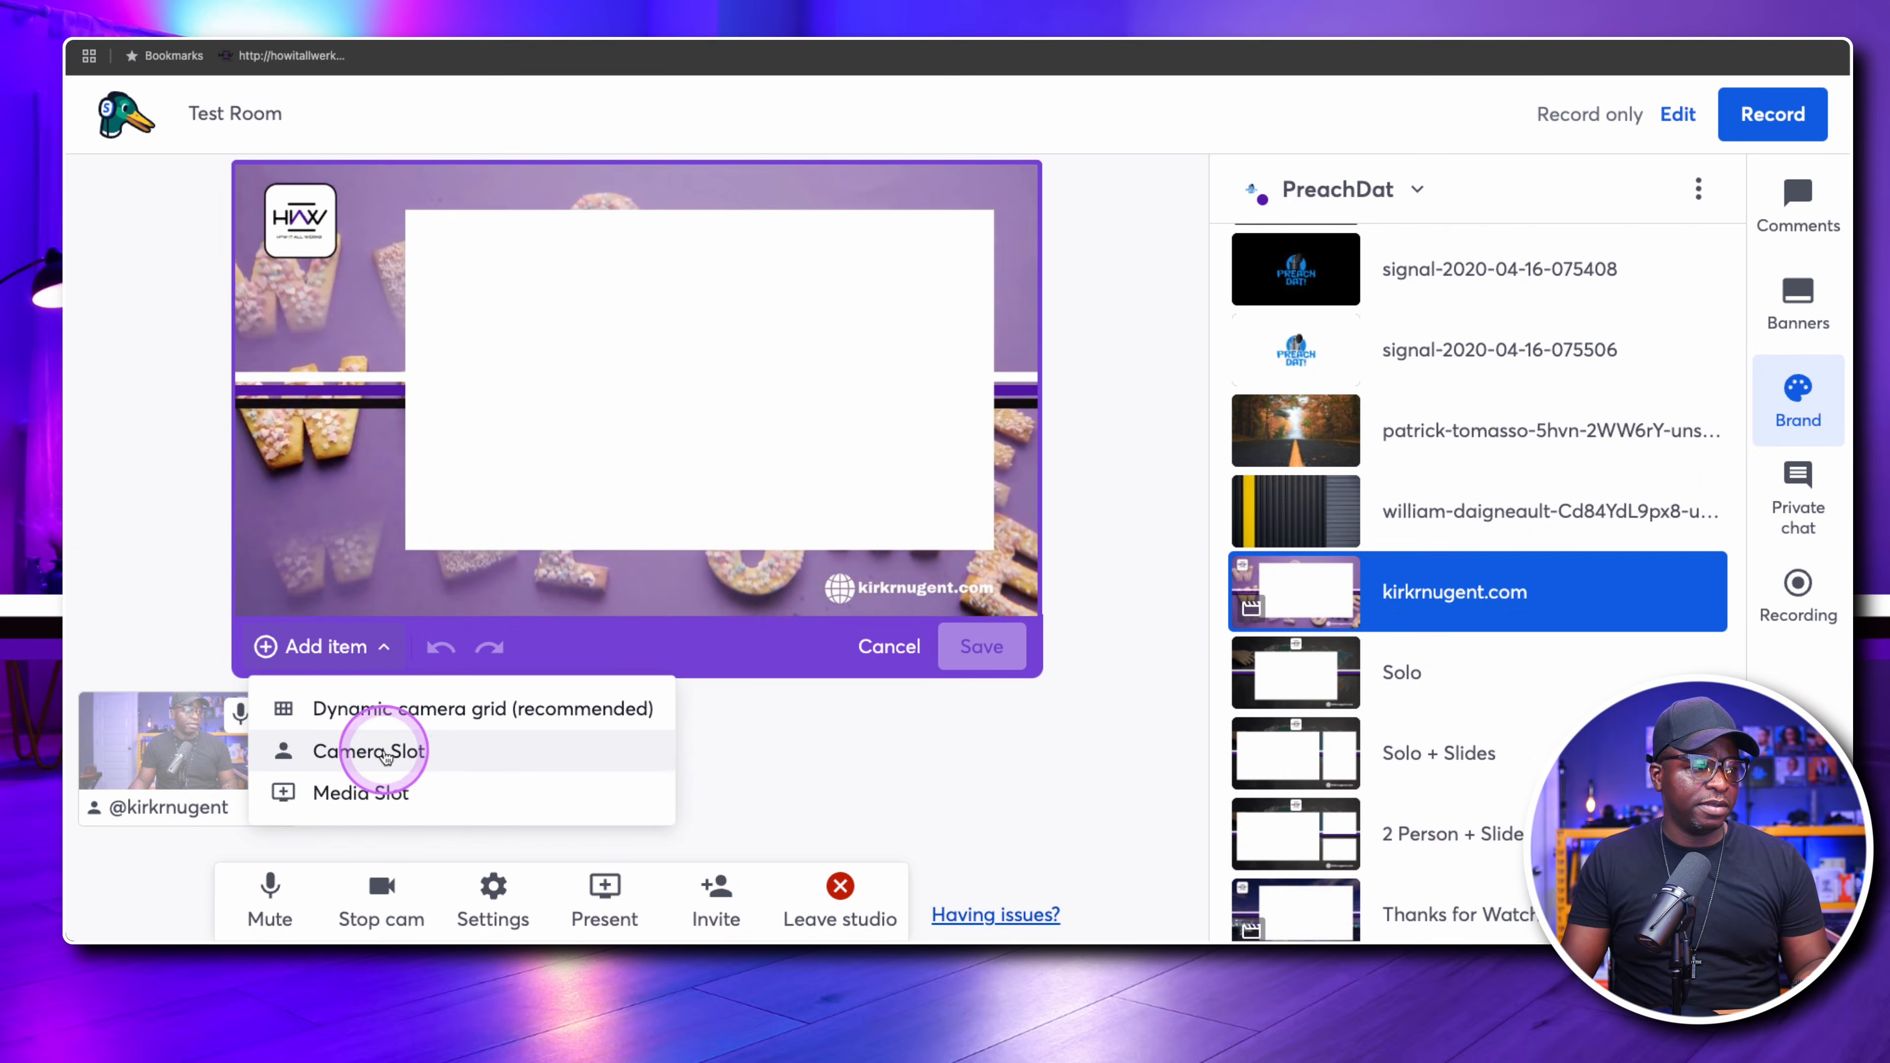
{"action": "left_click", "coordinate": [385, 754]}
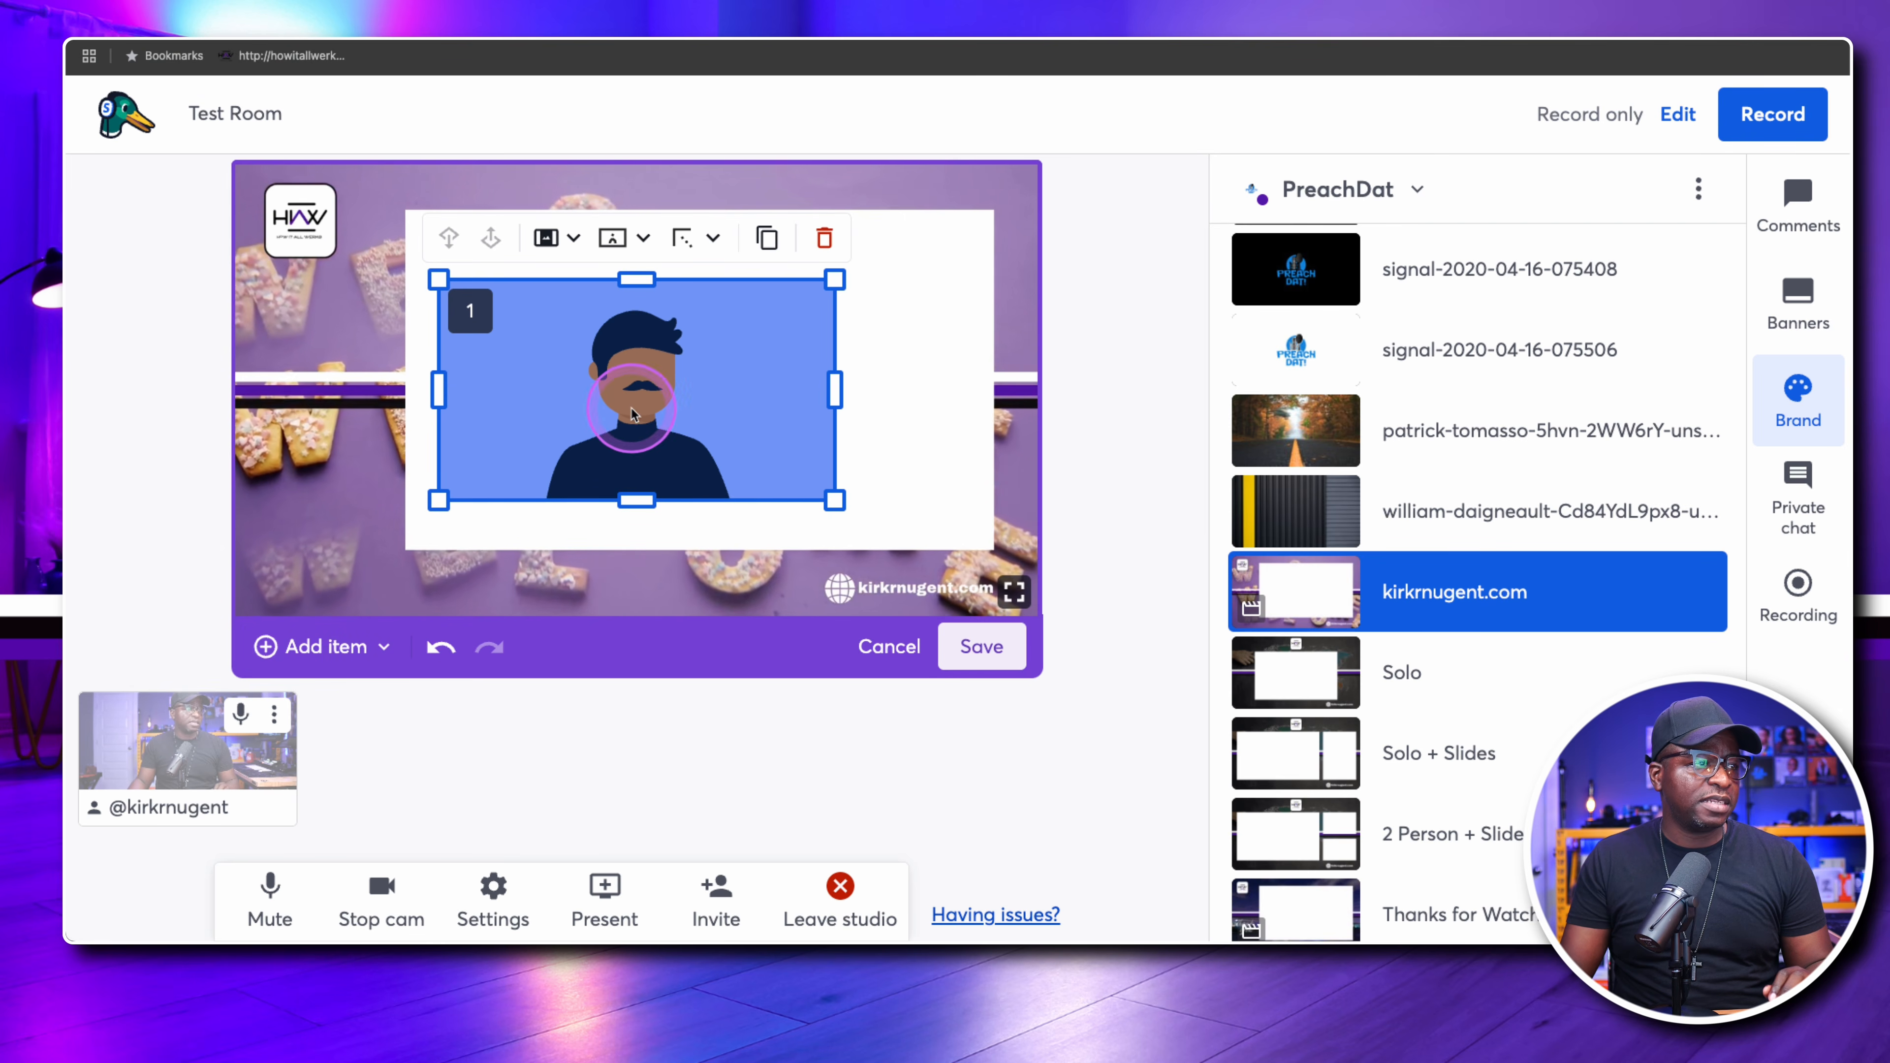
Move and resize the camera slot to fill the white rectangle with a thin border, and save the new layout as Welcome
{"action": "left_click_drag", "start_coordinate": [656, 386], "coordinate": [785, 346]}
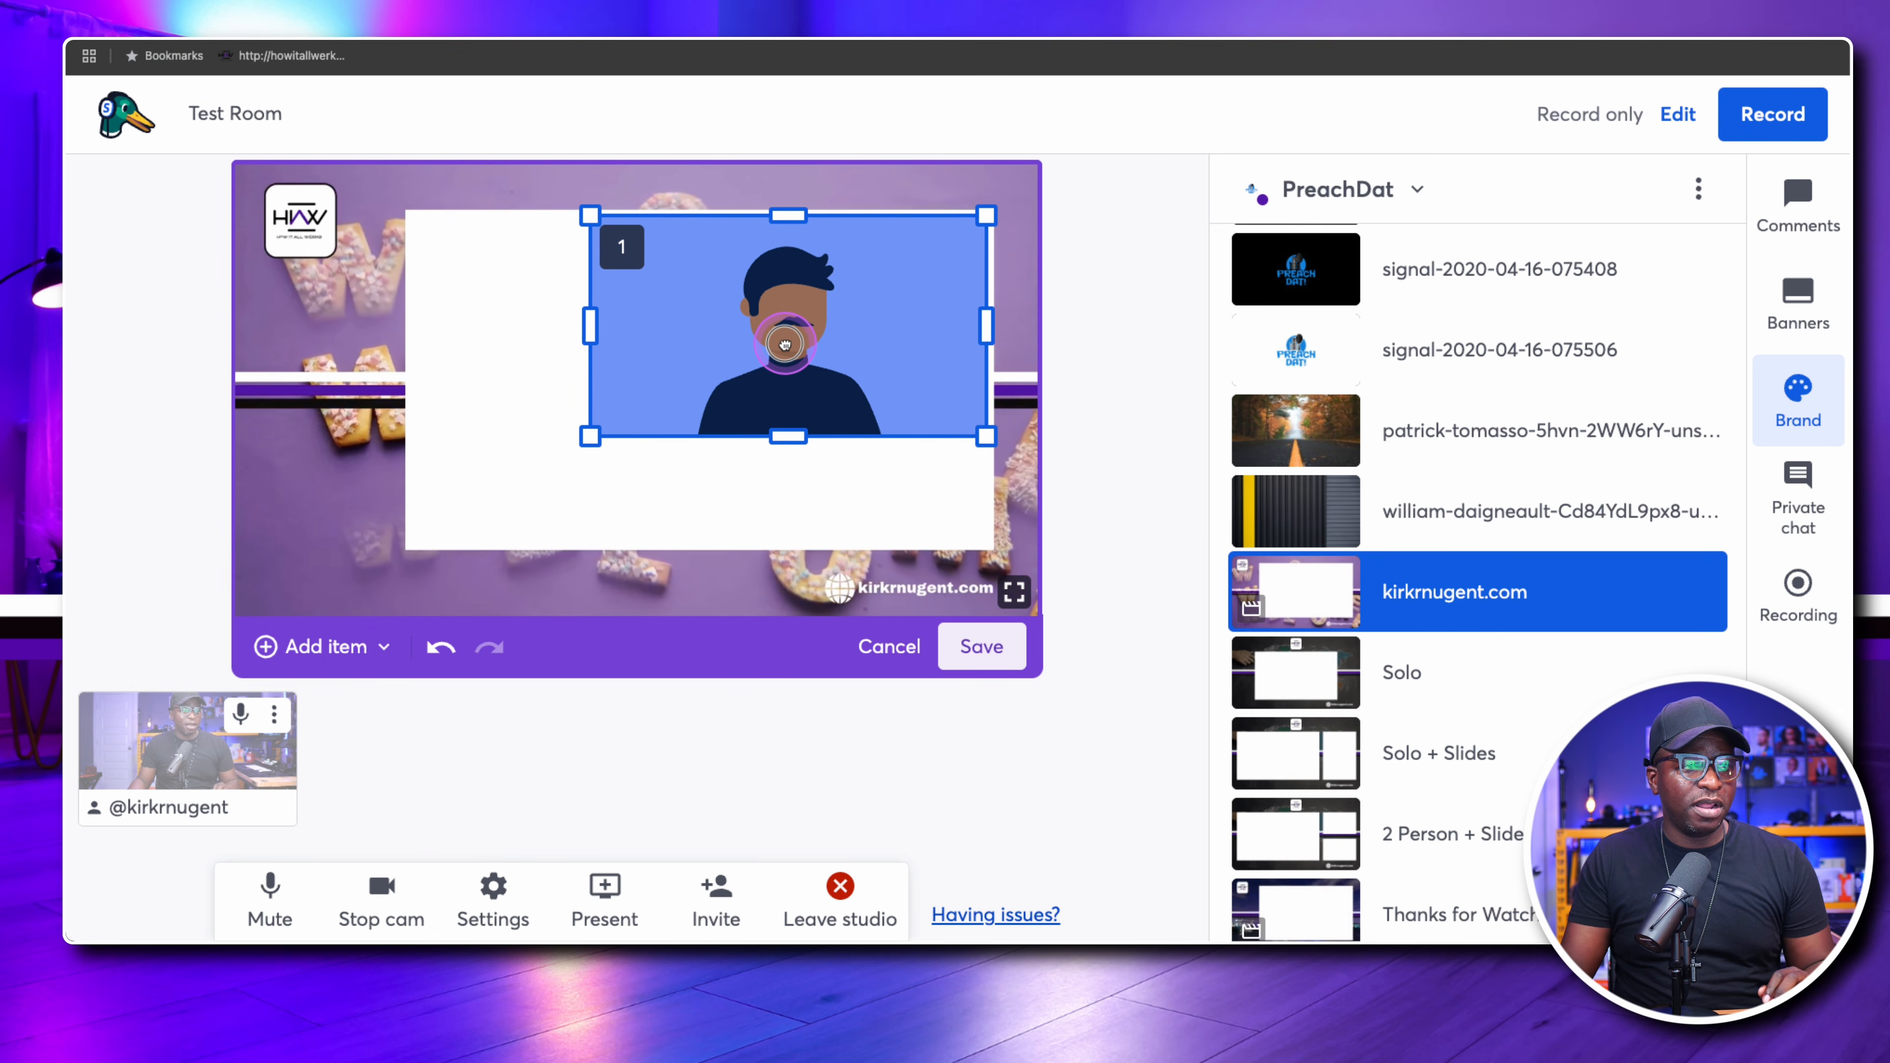
{"action": "left_click_drag", "start_coordinate": [588, 437], "coordinate": [382, 542]}
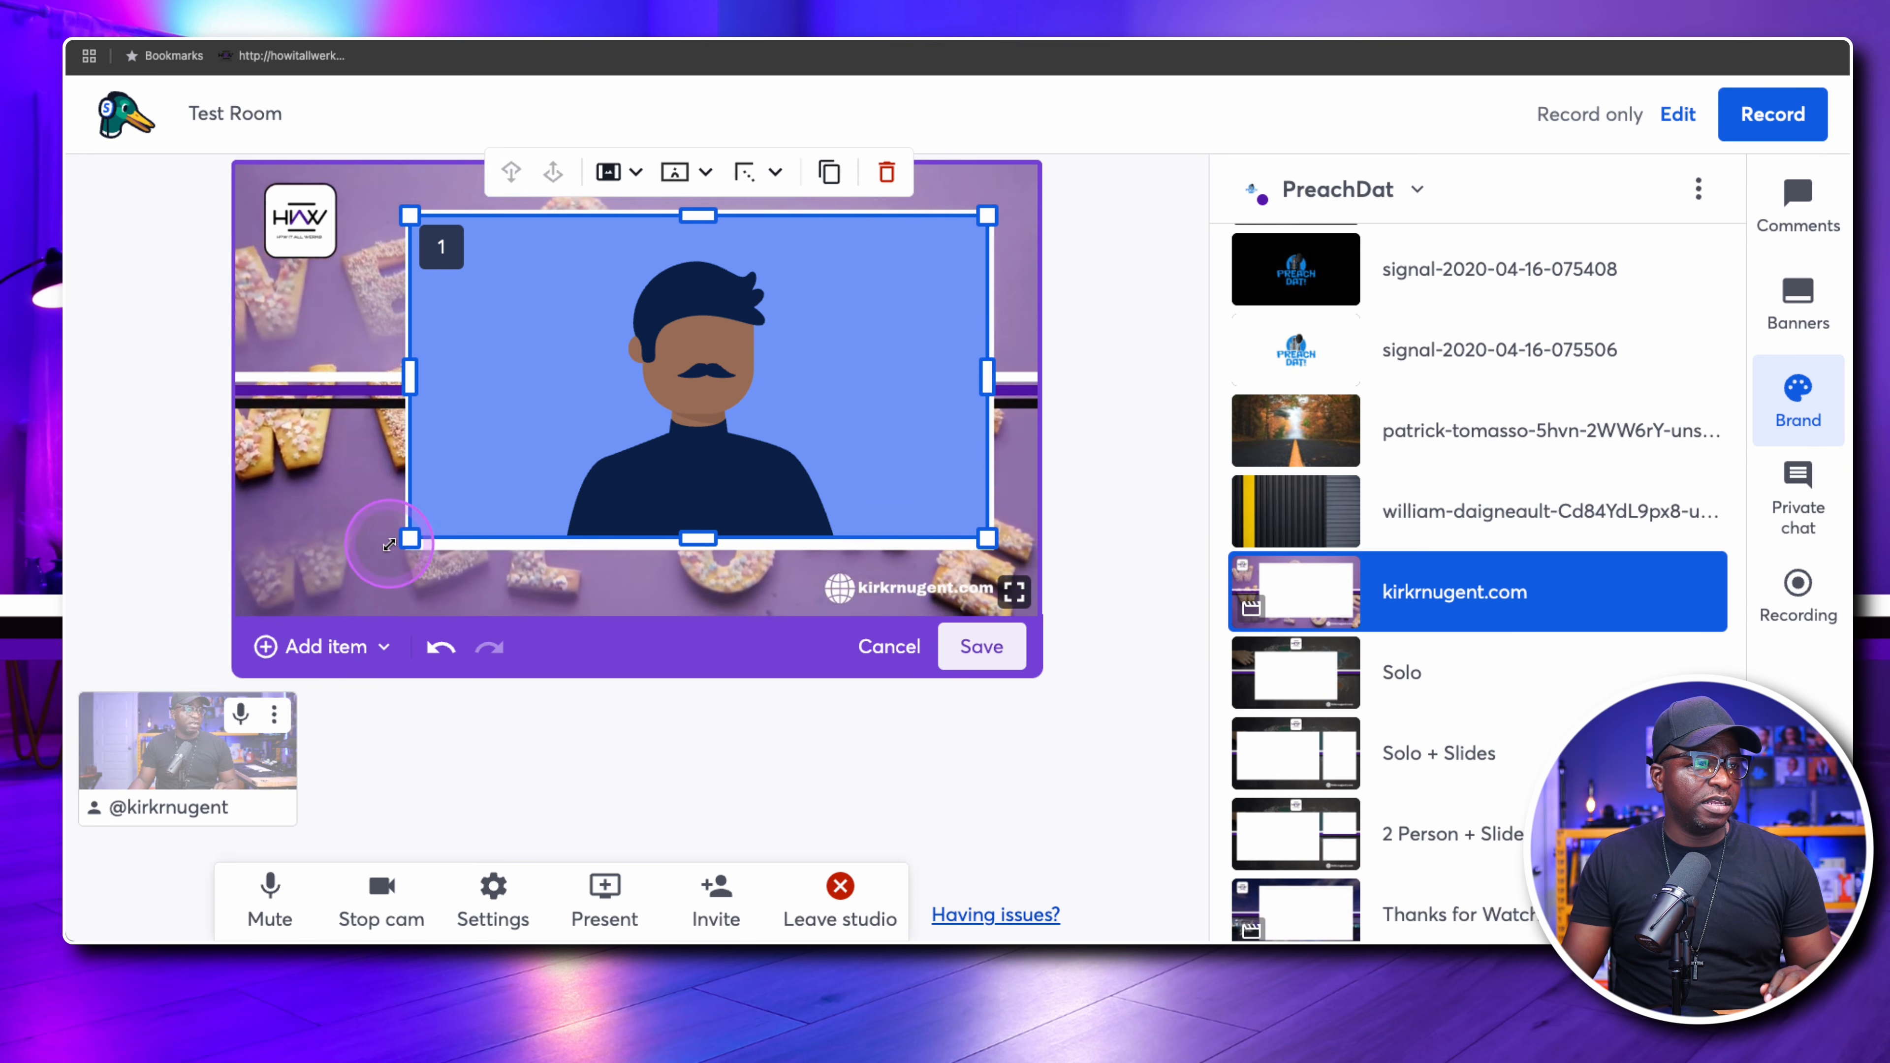
{"action": "left_click_drag", "start_coordinate": [699, 540], "coordinate": [698, 543]}
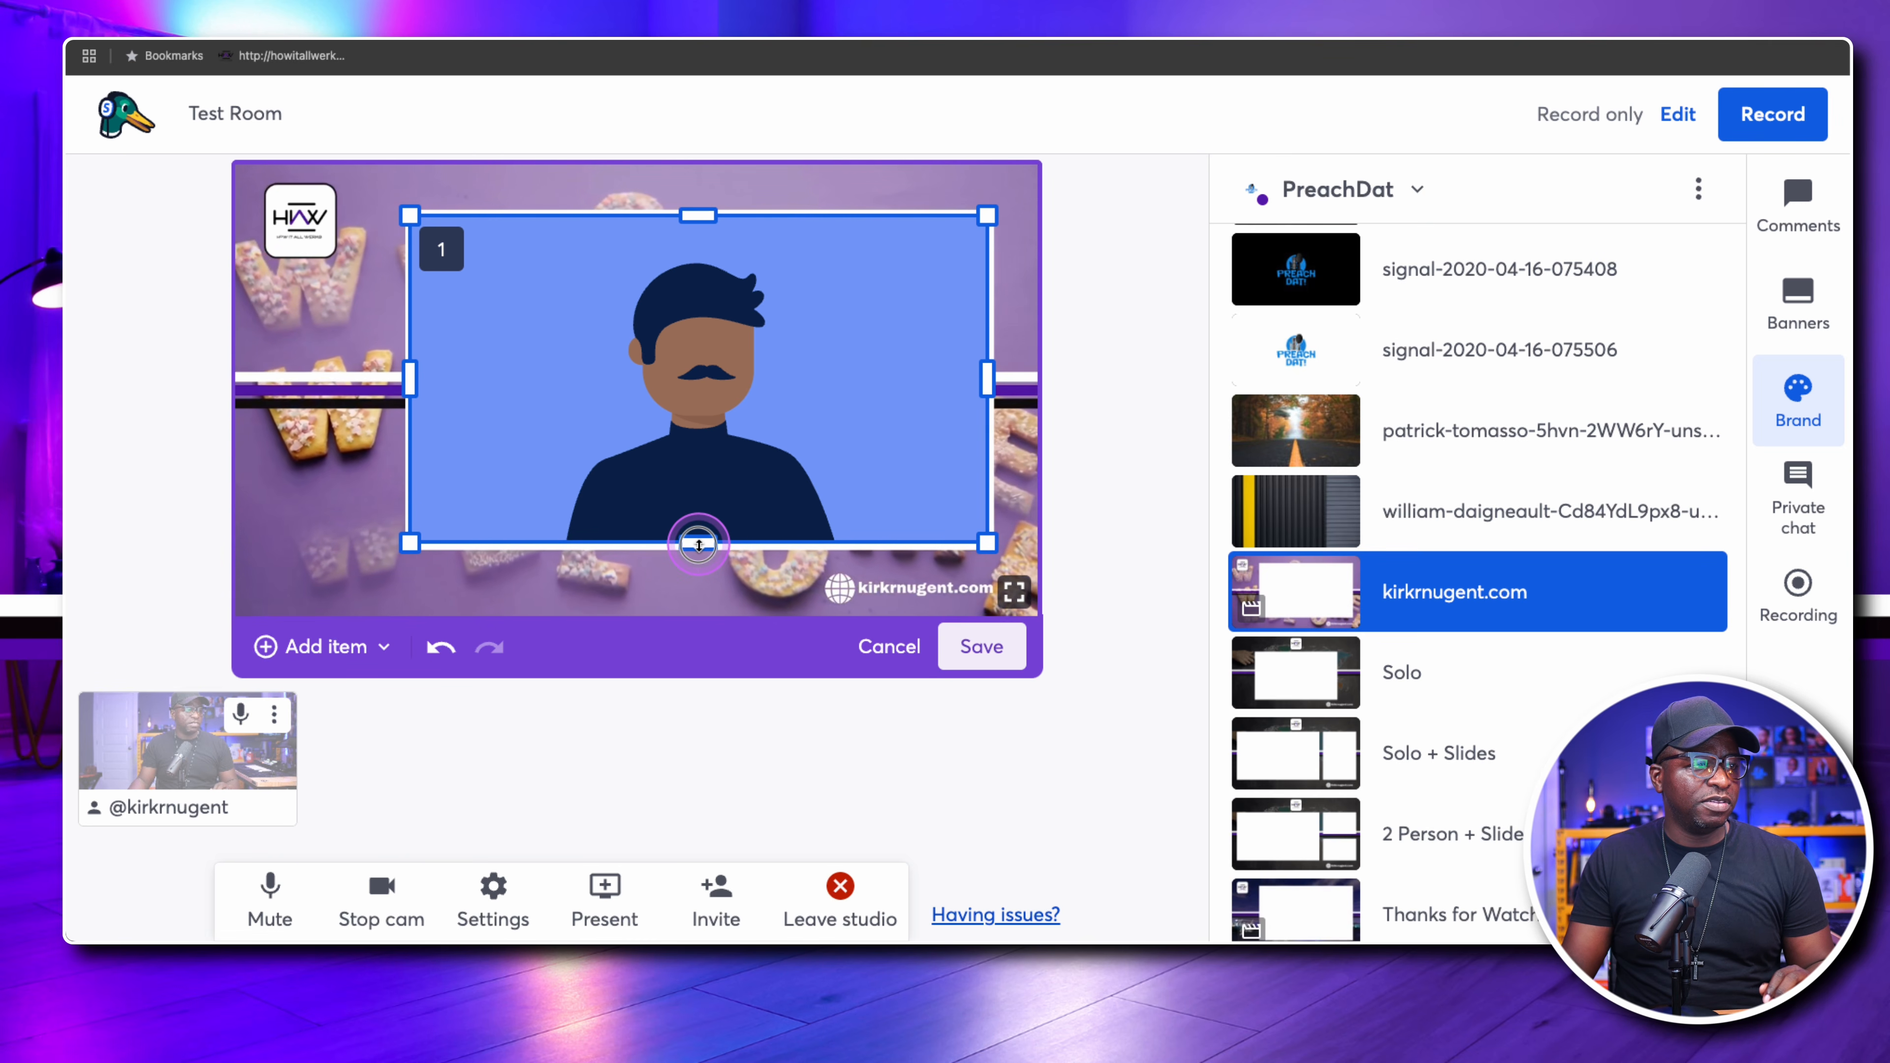
{"action": "left_click_drag", "start_coordinate": [697, 545], "coordinate": [697, 543]}
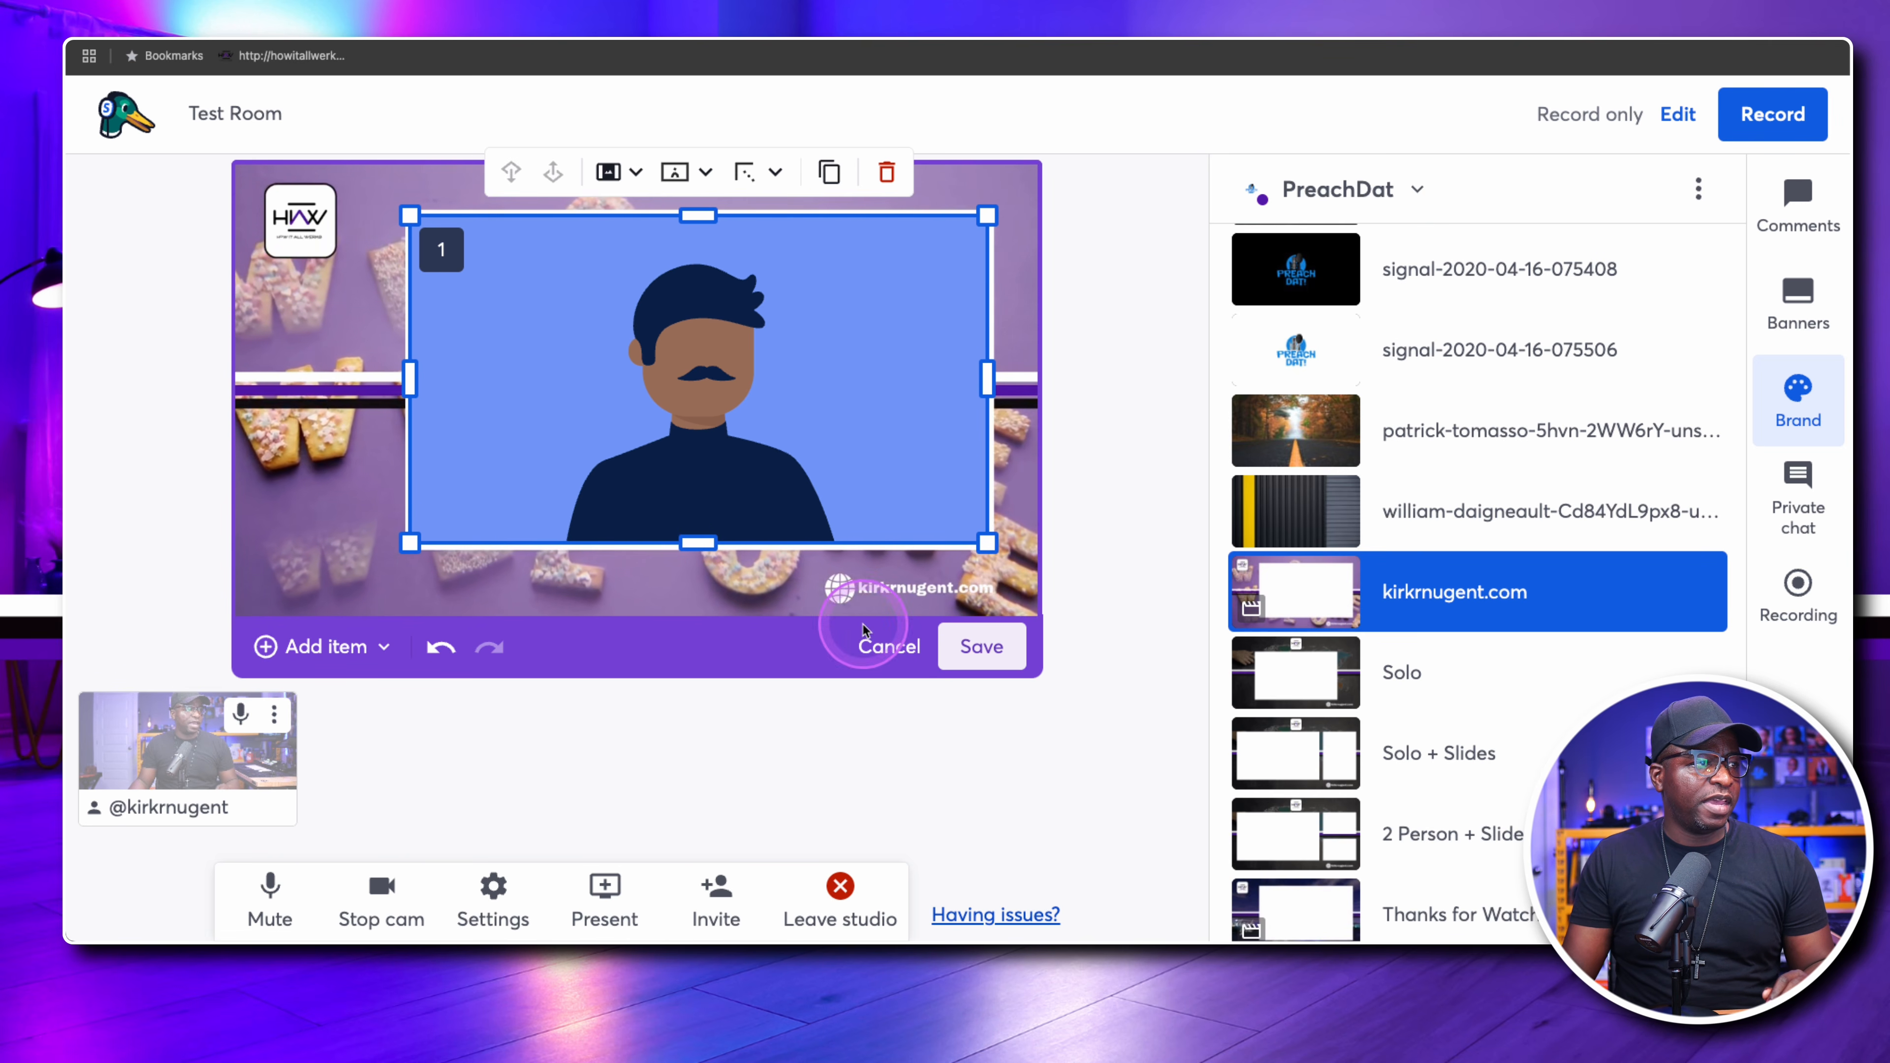
{"action": "left_click", "coordinate": [982, 648]}
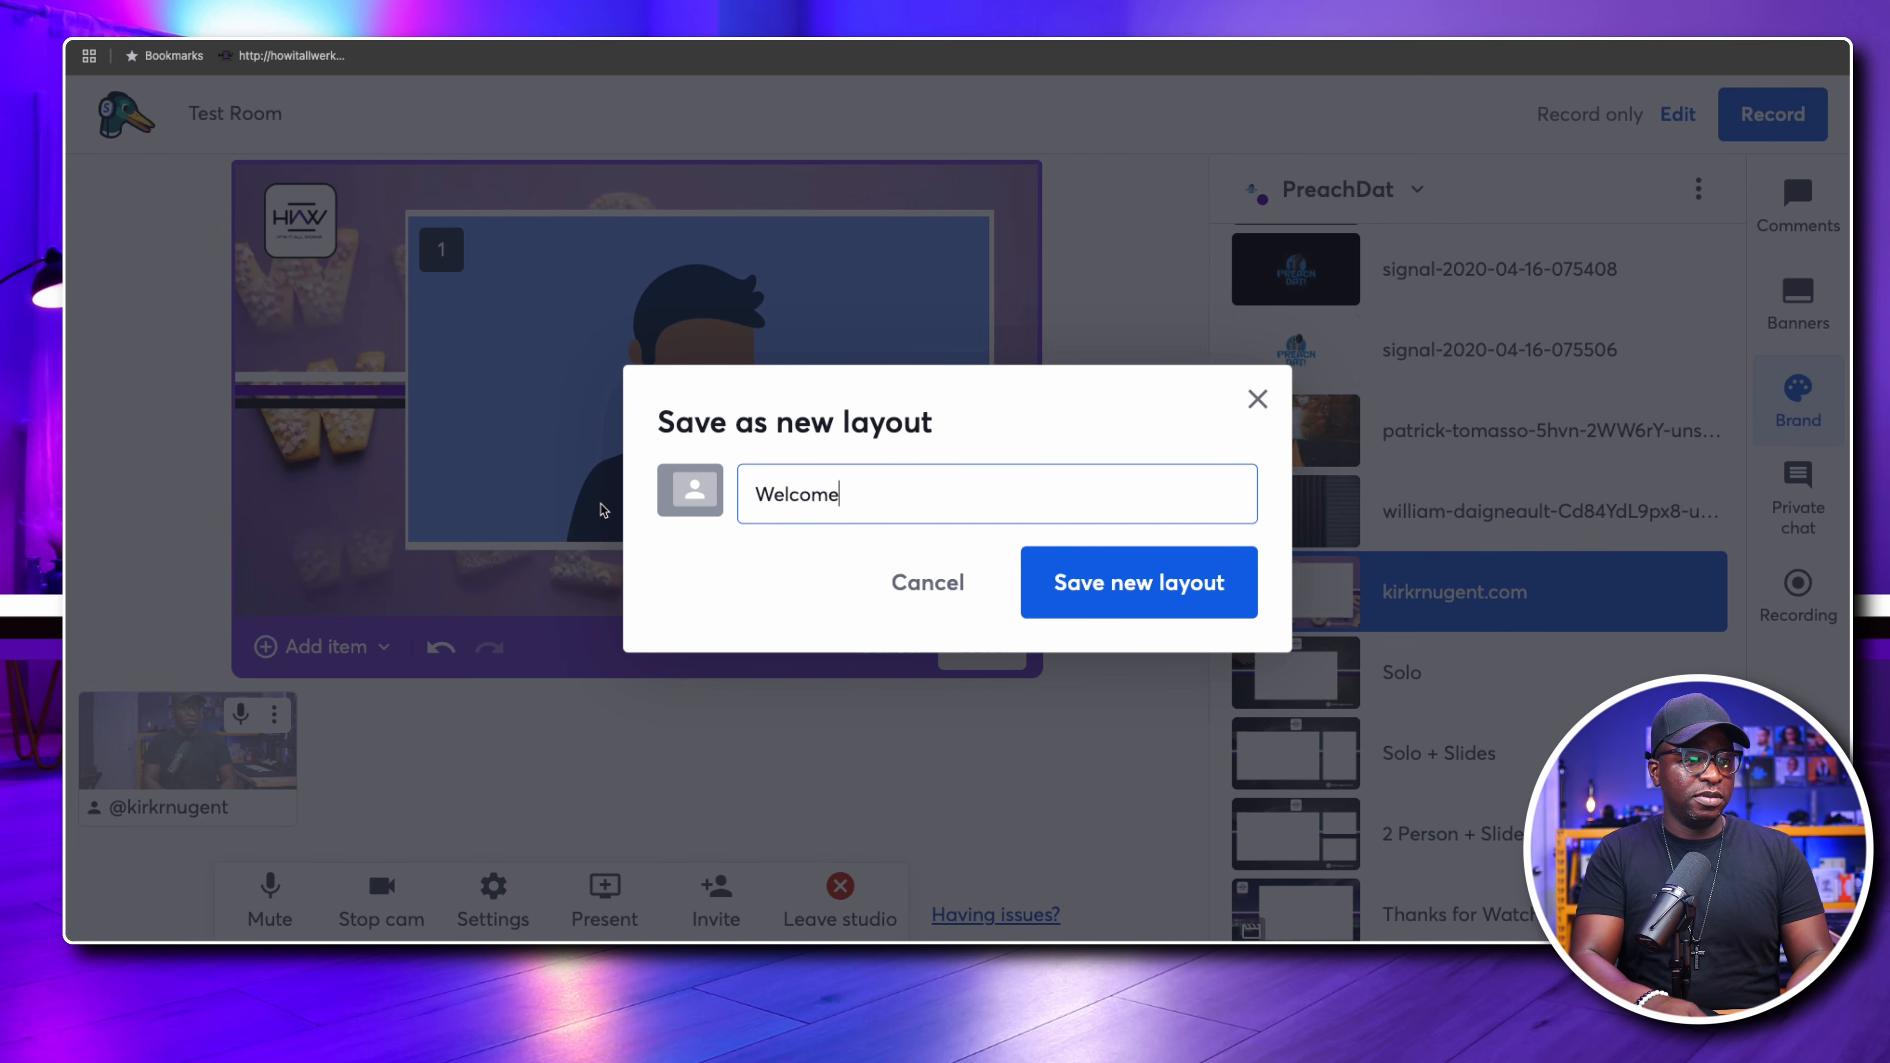
{"action": "left_click", "coordinate": [1149, 584]}
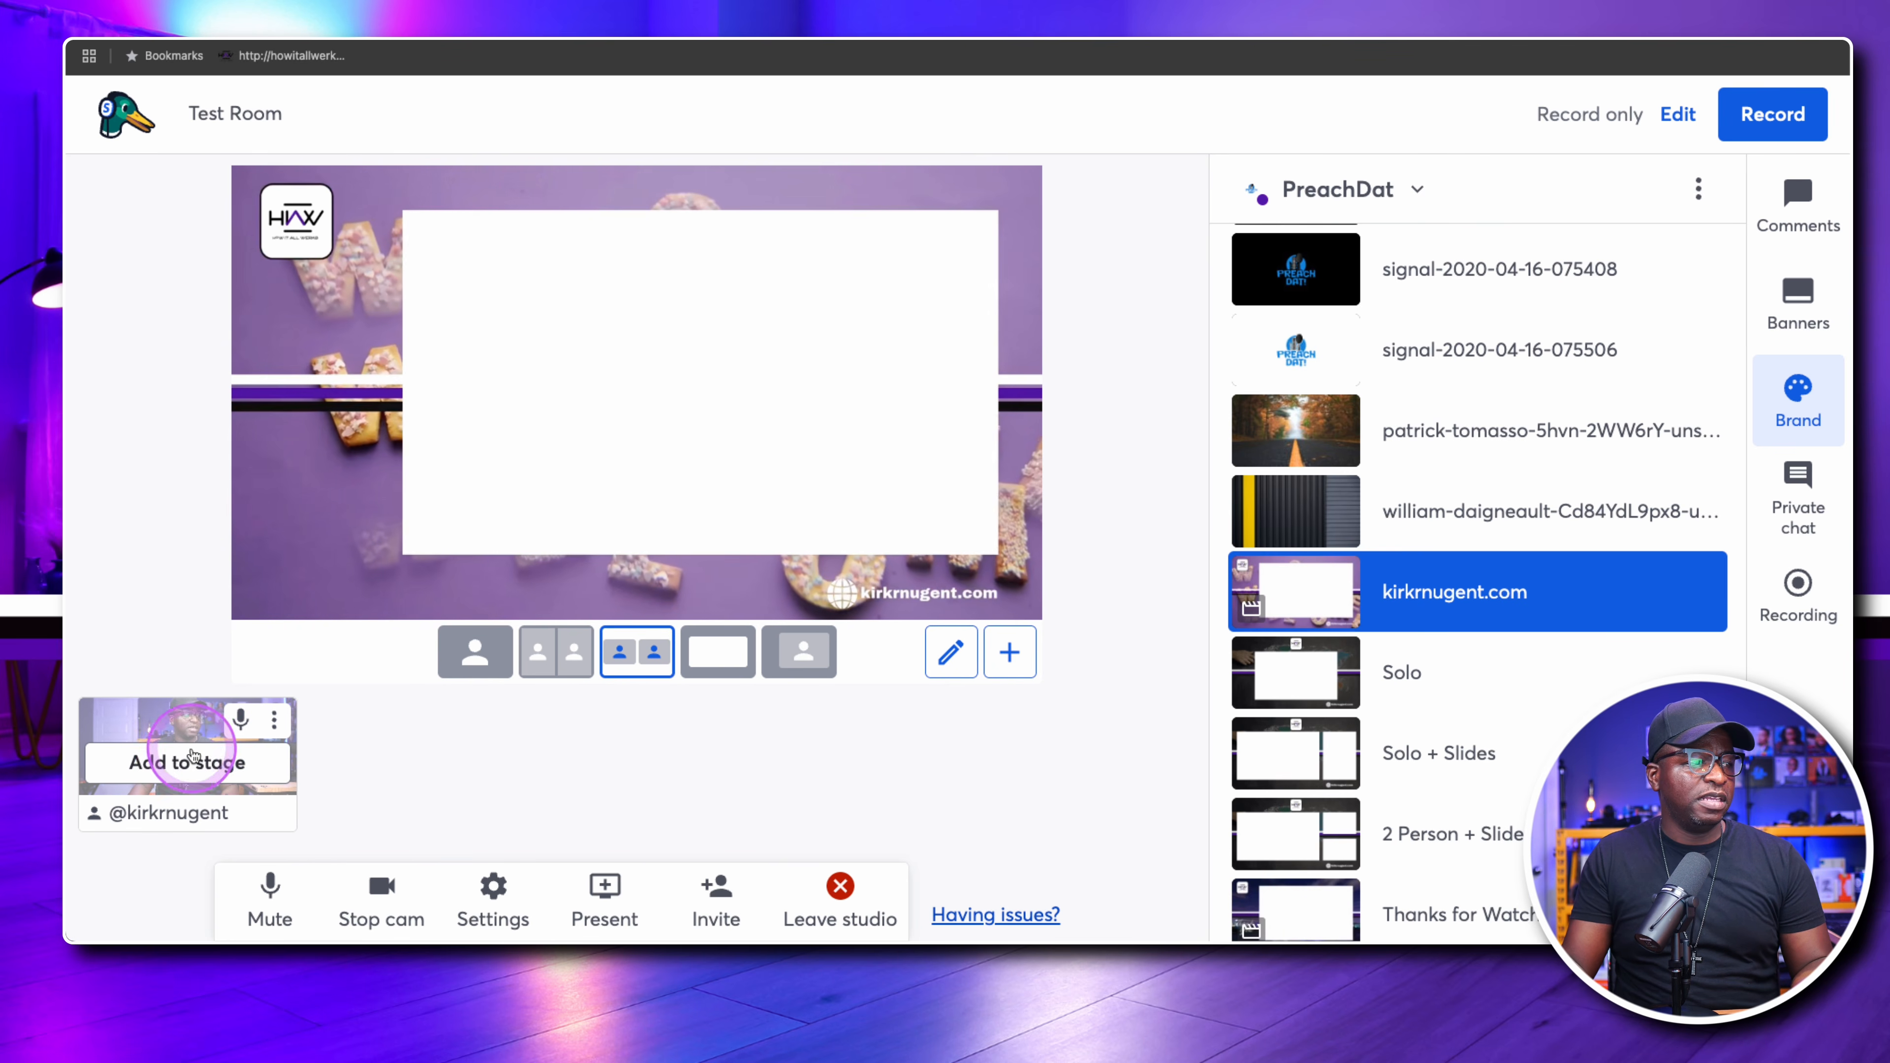
Add the camera feed to the stage and show it in the Welcome layout
{"action": "left_click", "coordinate": [186, 759]}
{"action": "left_click", "coordinate": [715, 648]}
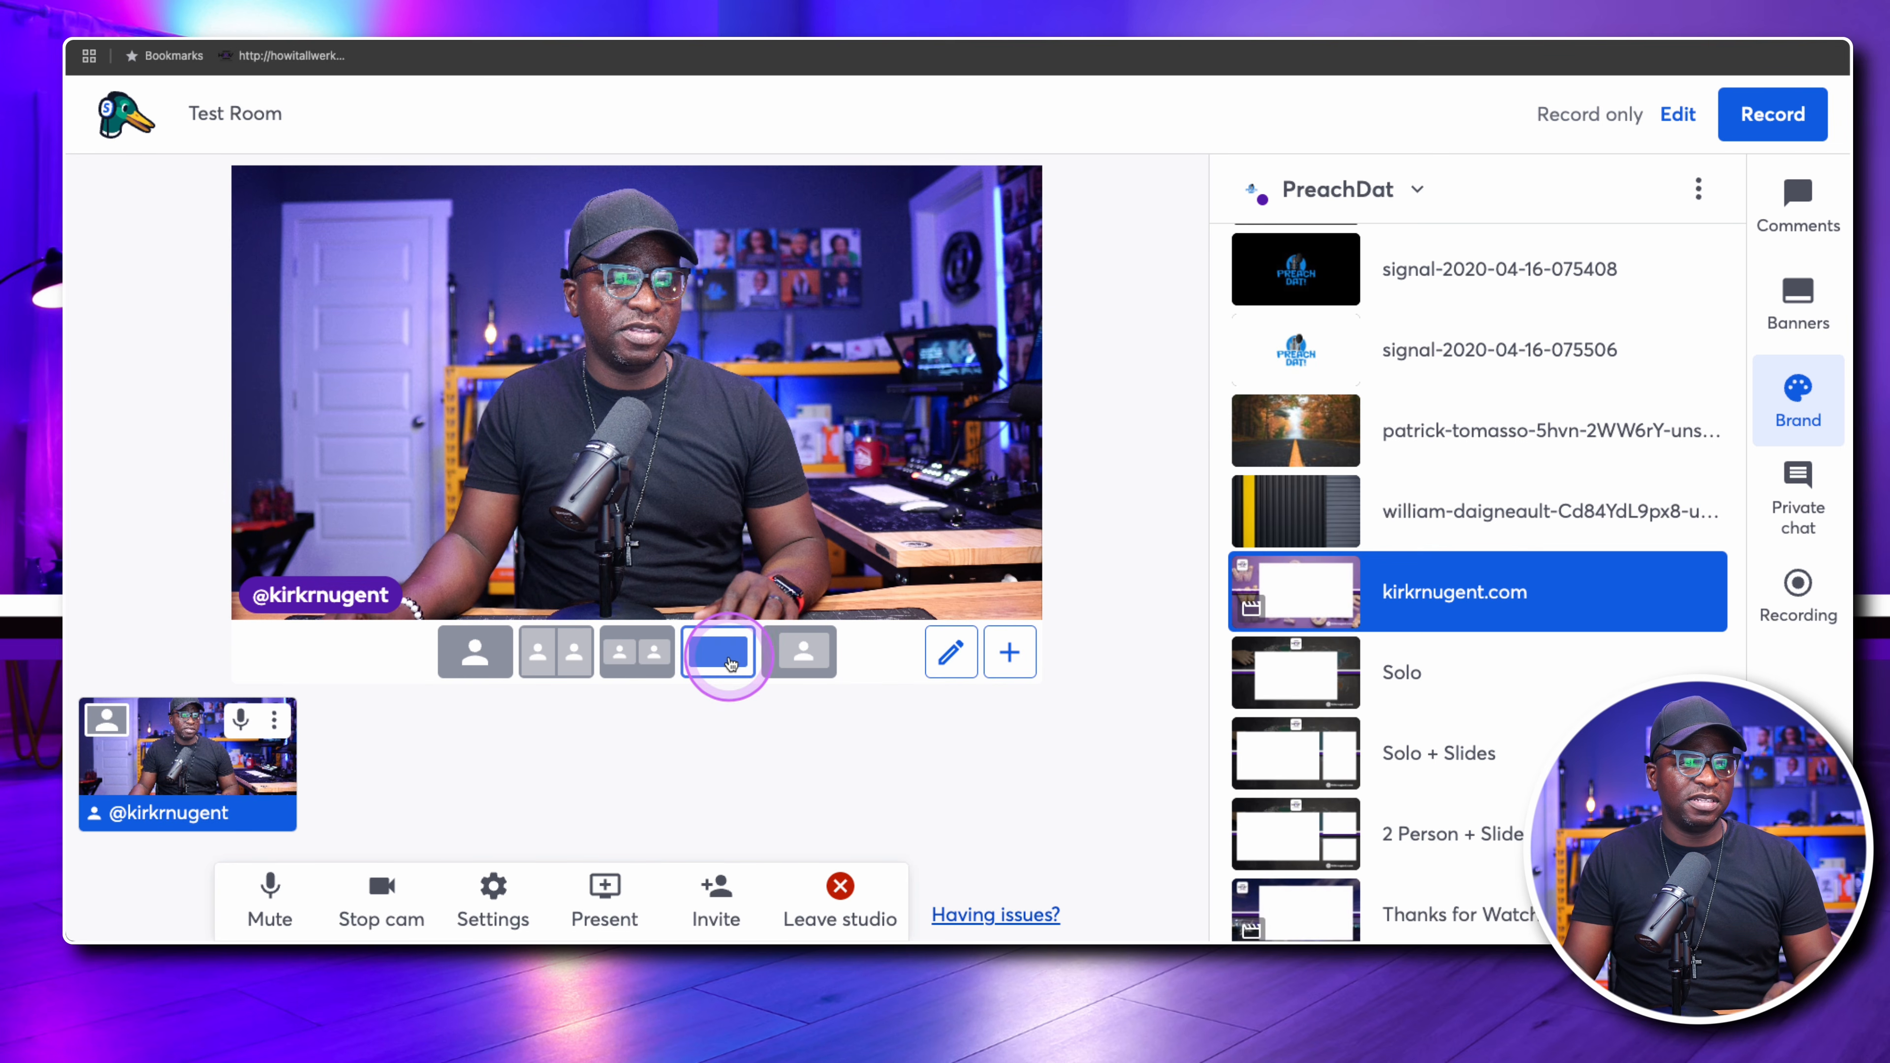
{"action": "left_click", "coordinate": [799, 653]}
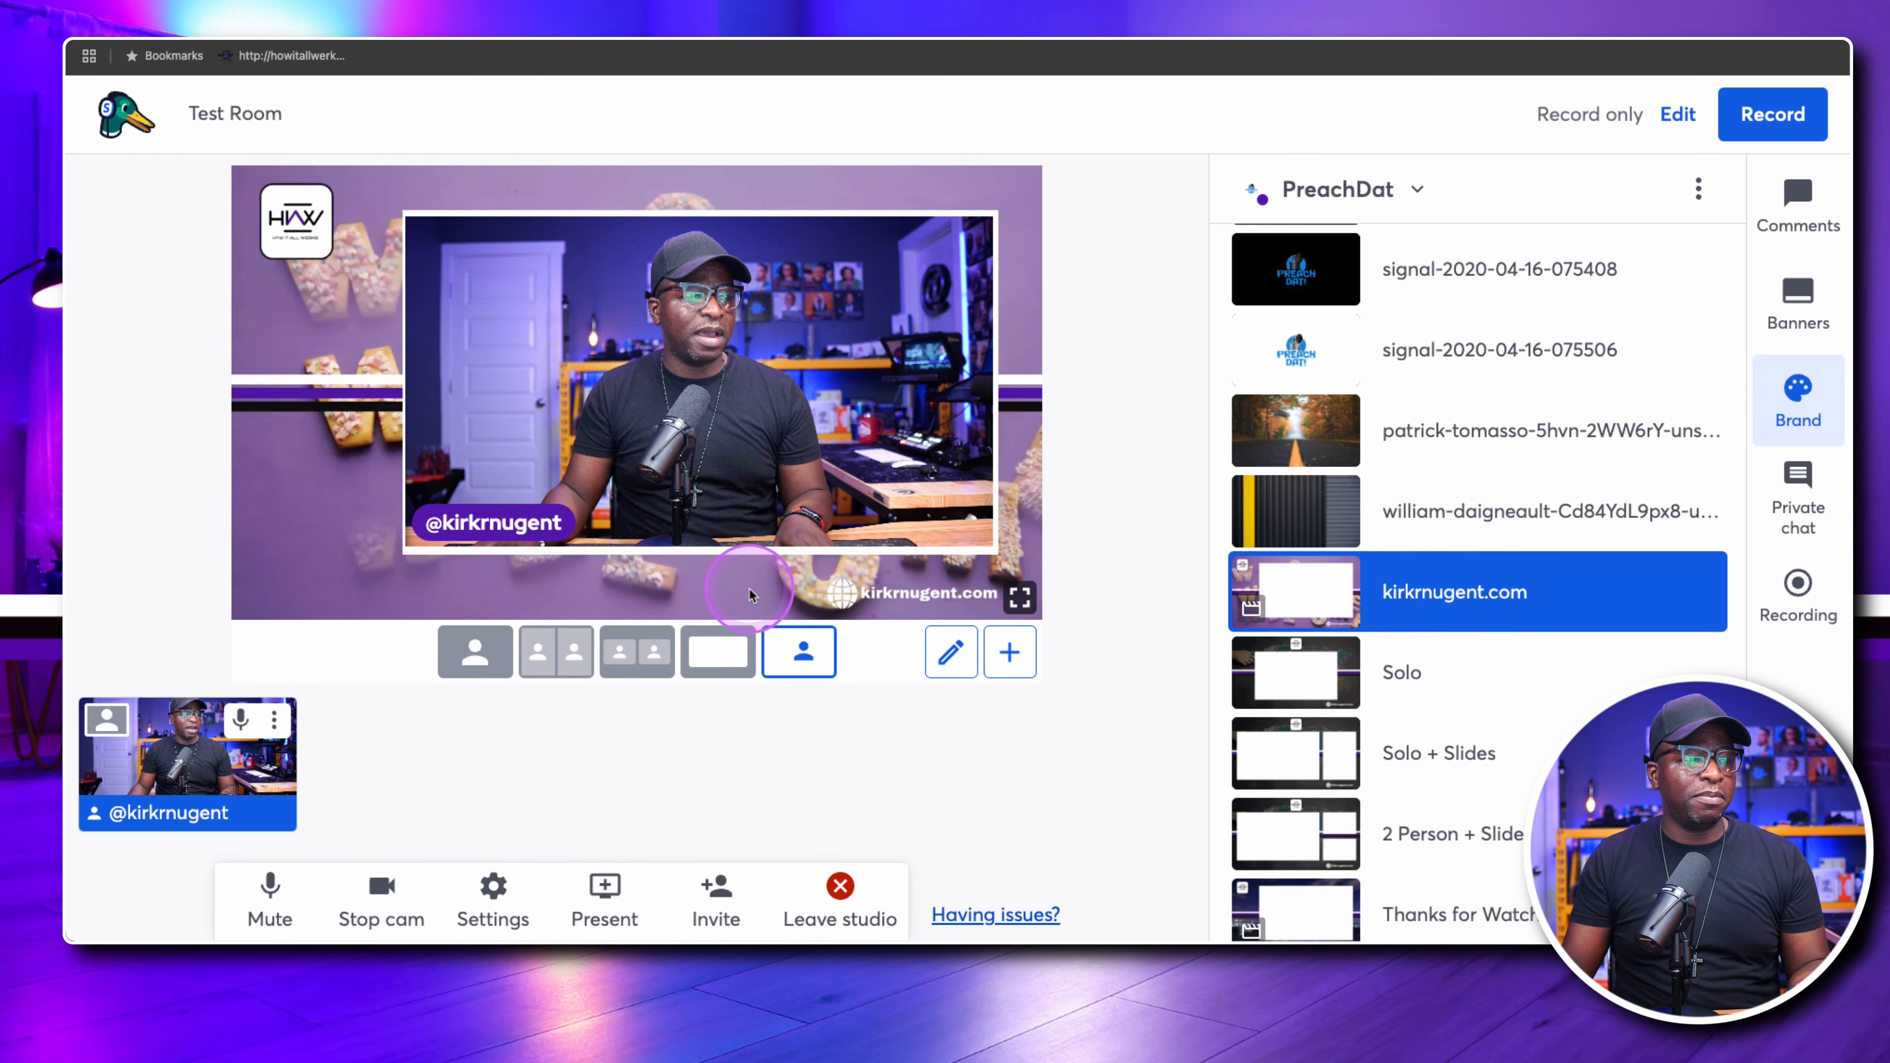
Fine-tune the lower edge of the Welcome layout's camera slot within the white frame and update the existing layout
{"action": "left_click", "coordinate": [945, 650]}
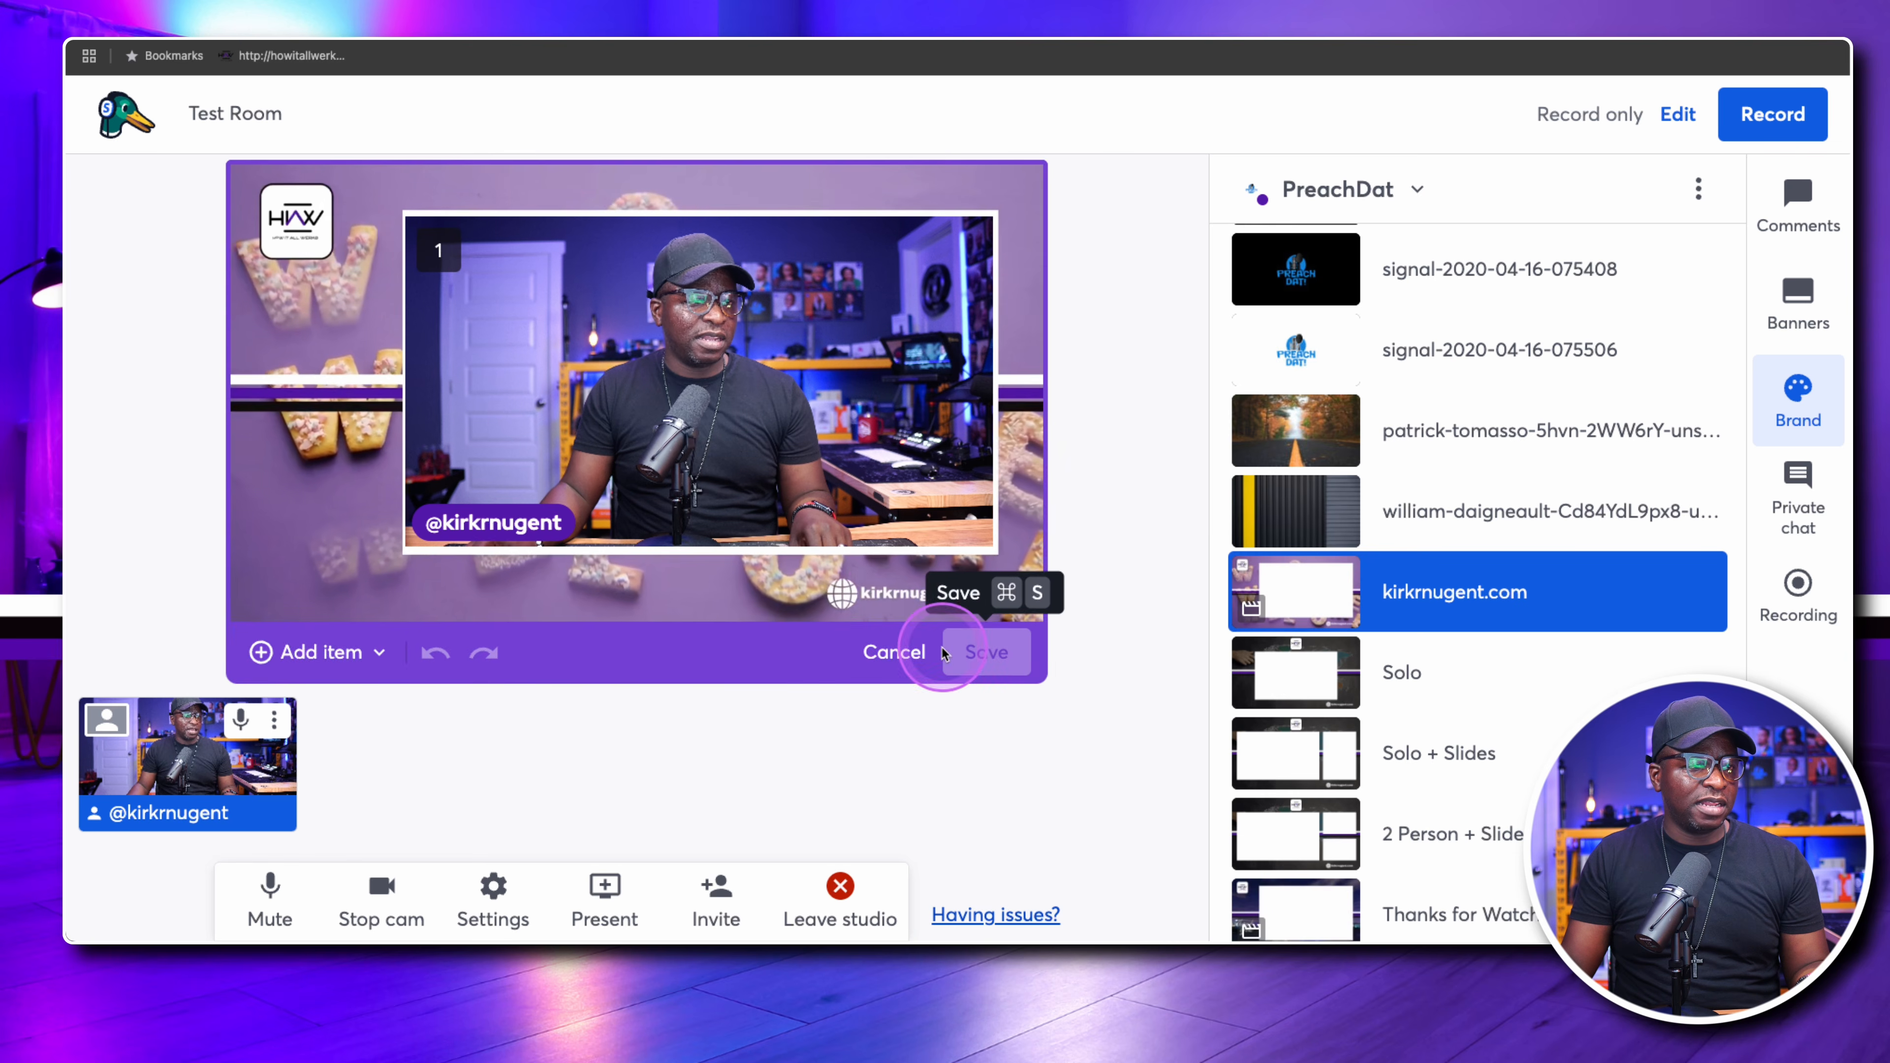
{"action": "left_click", "coordinate": [776, 507]}
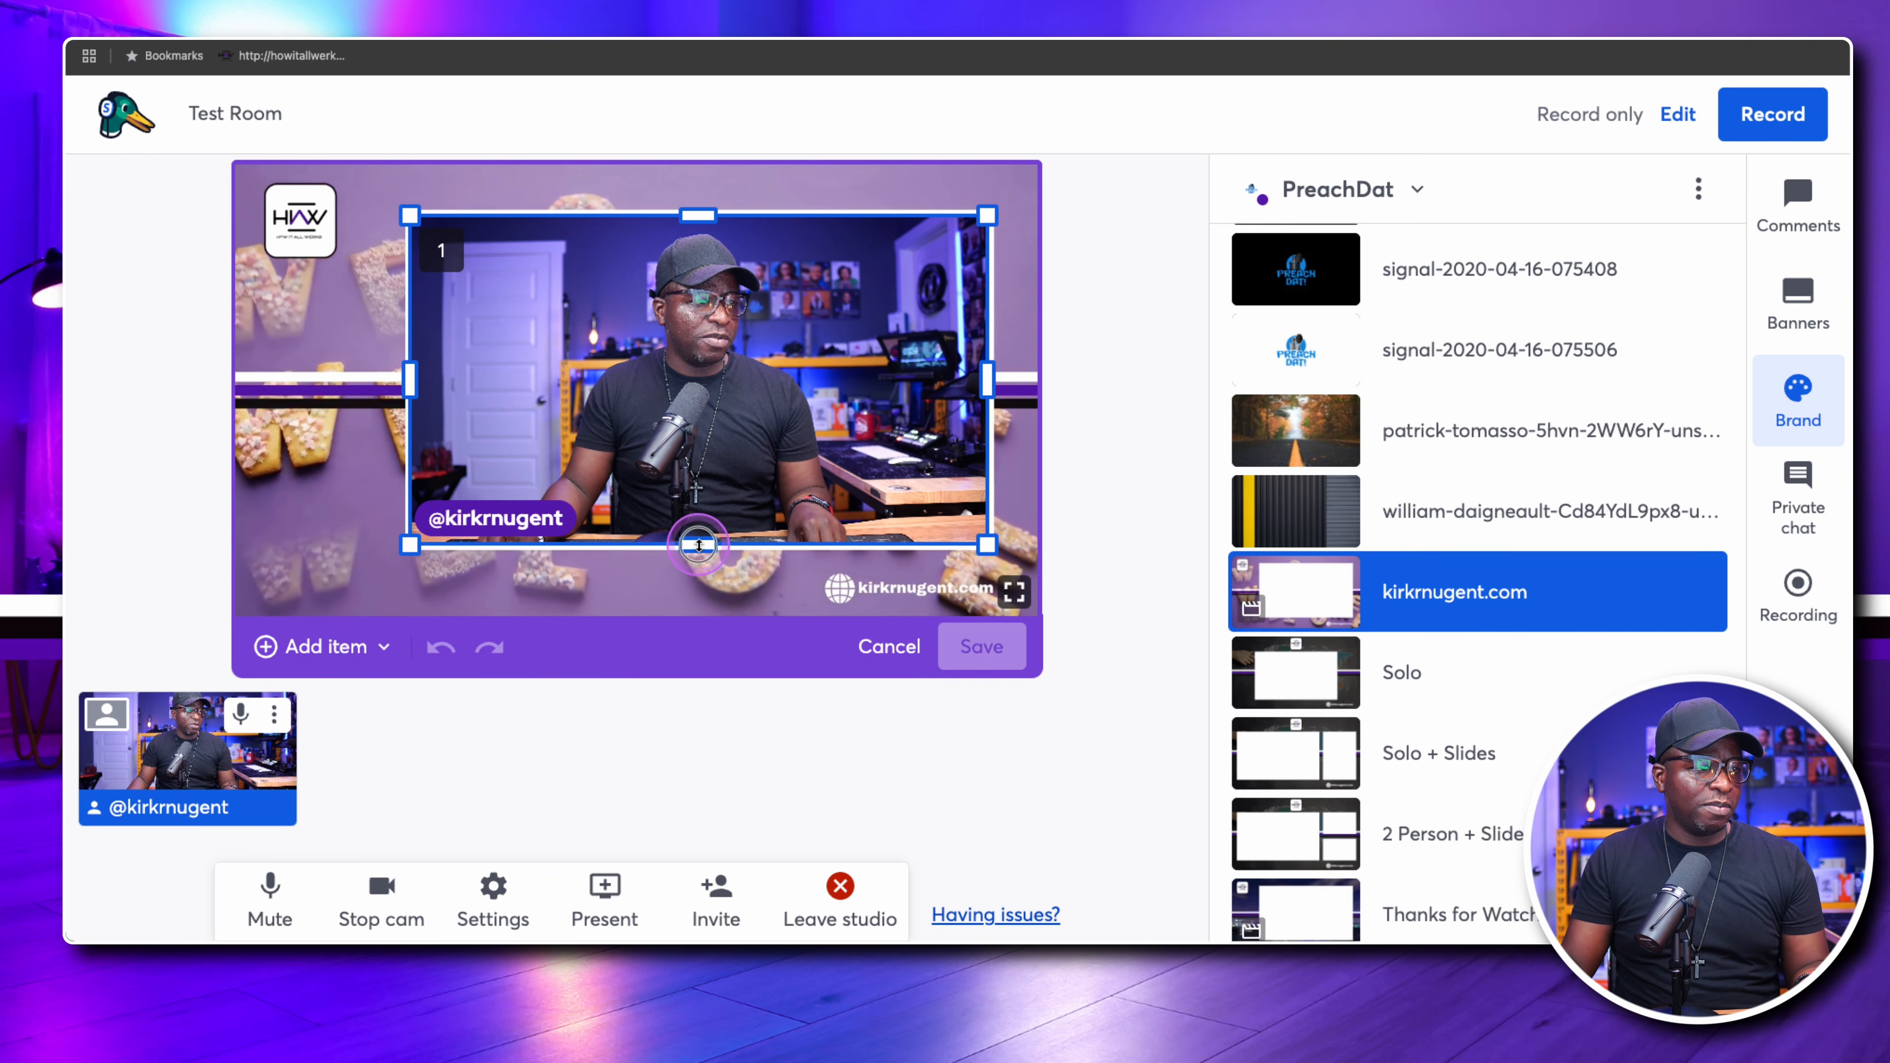
{"action": "left_click", "coordinate": [697, 546]}
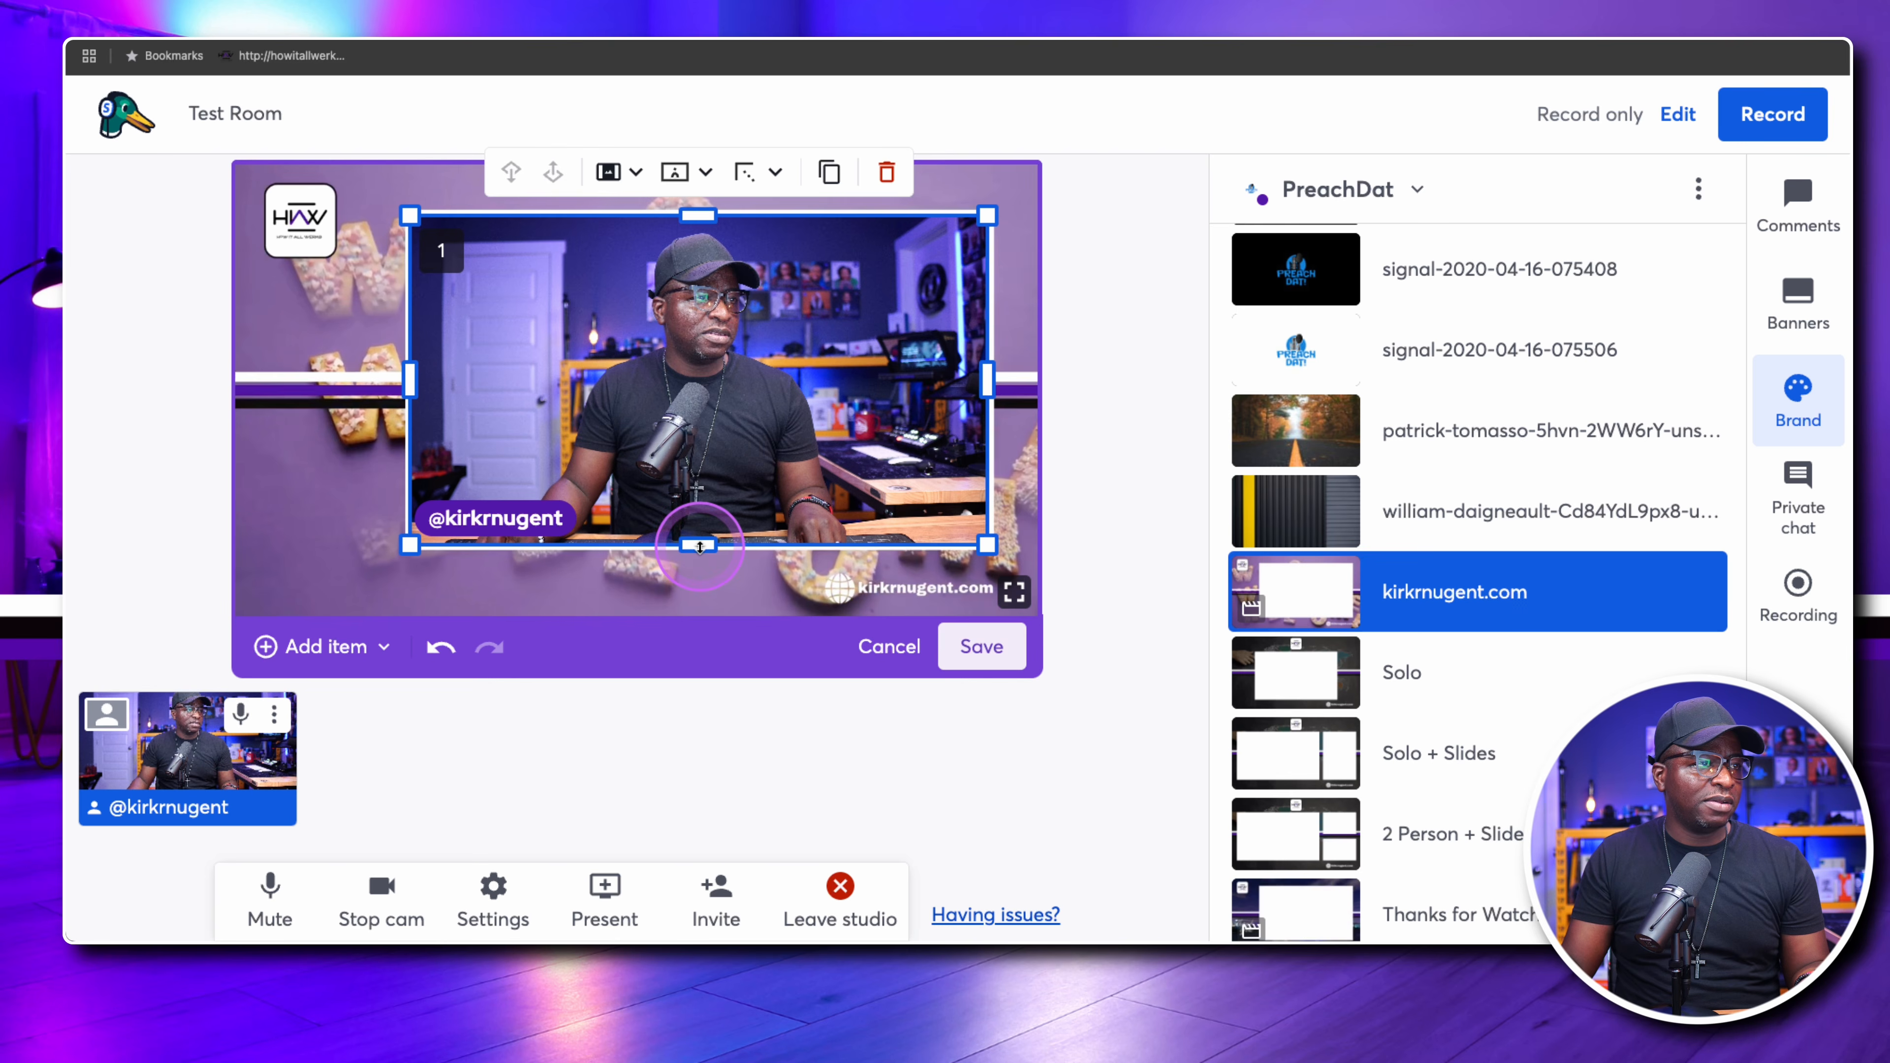
{"action": "left_click", "coordinate": [952, 653]}
{"action": "left_click", "coordinate": [977, 564]}
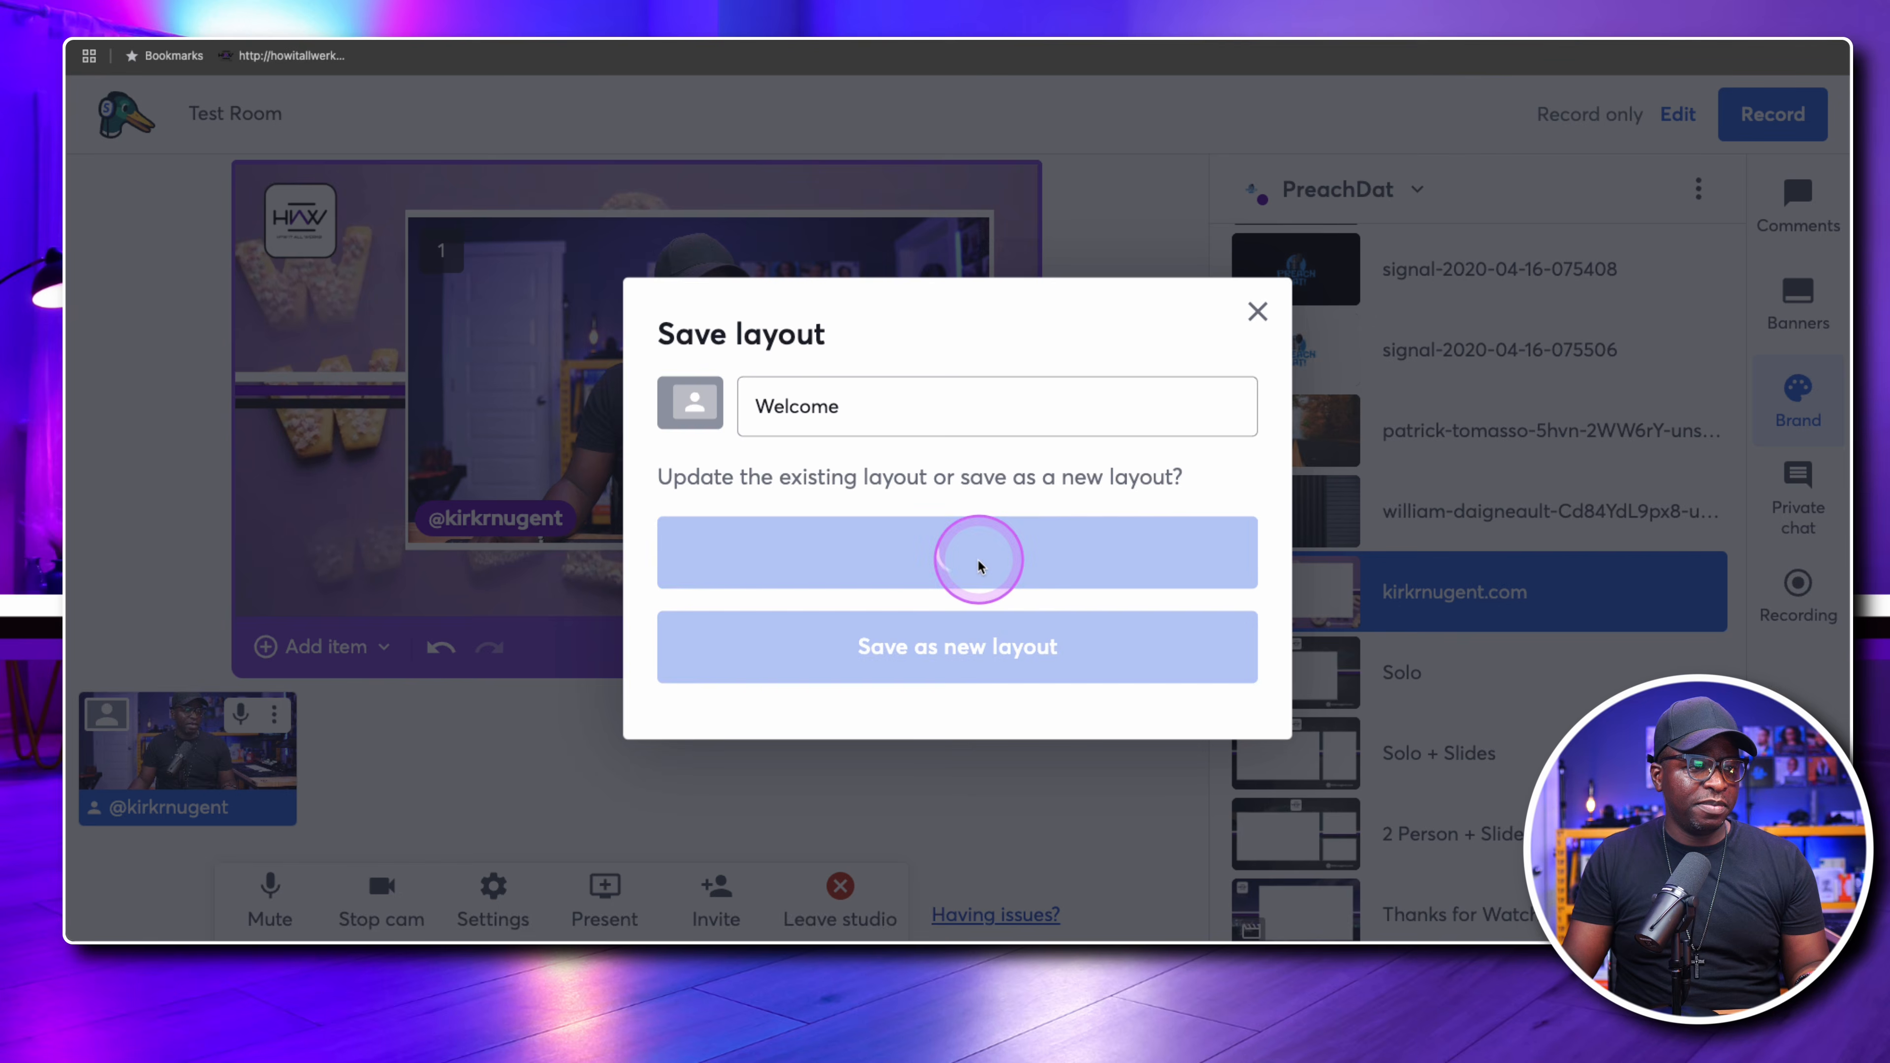
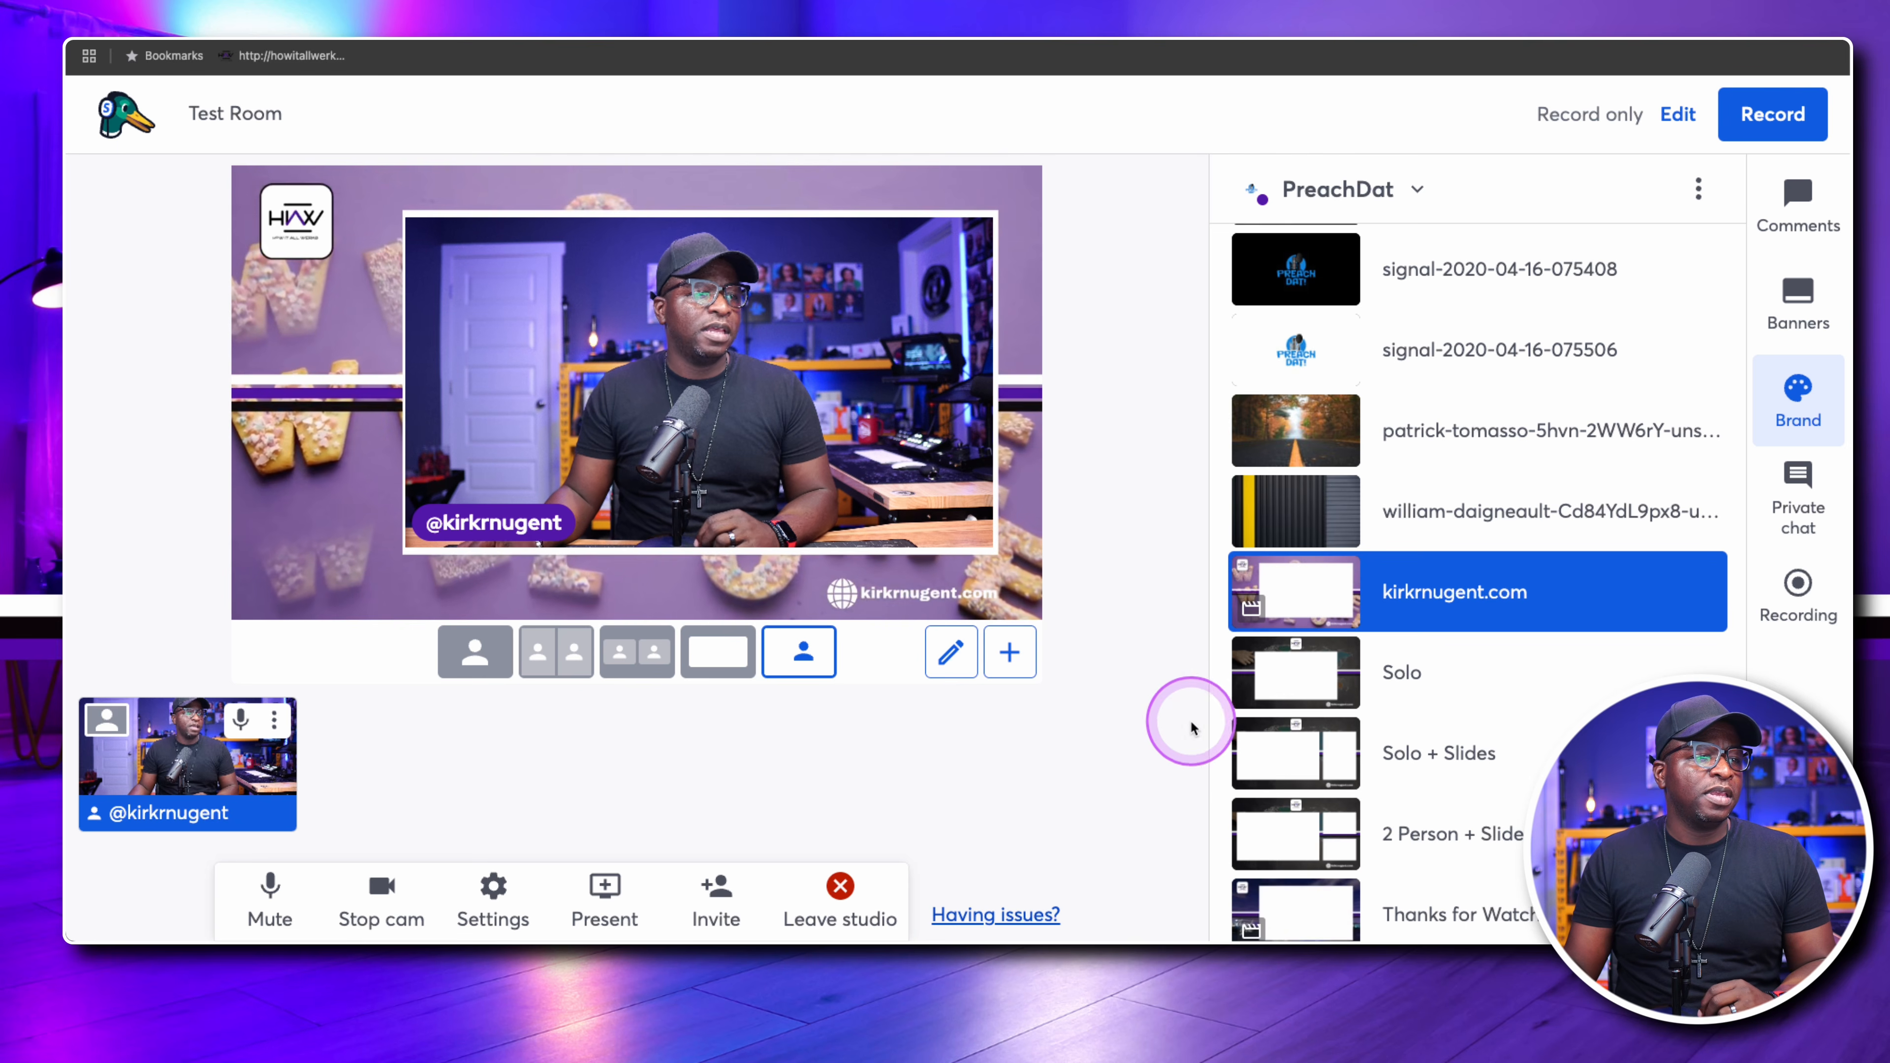
Show the Solo background, and move and resize the Welcome layout's camera slot to fit its white rectangle with a thin border
{"action": "left_click", "coordinate": [1317, 679]}
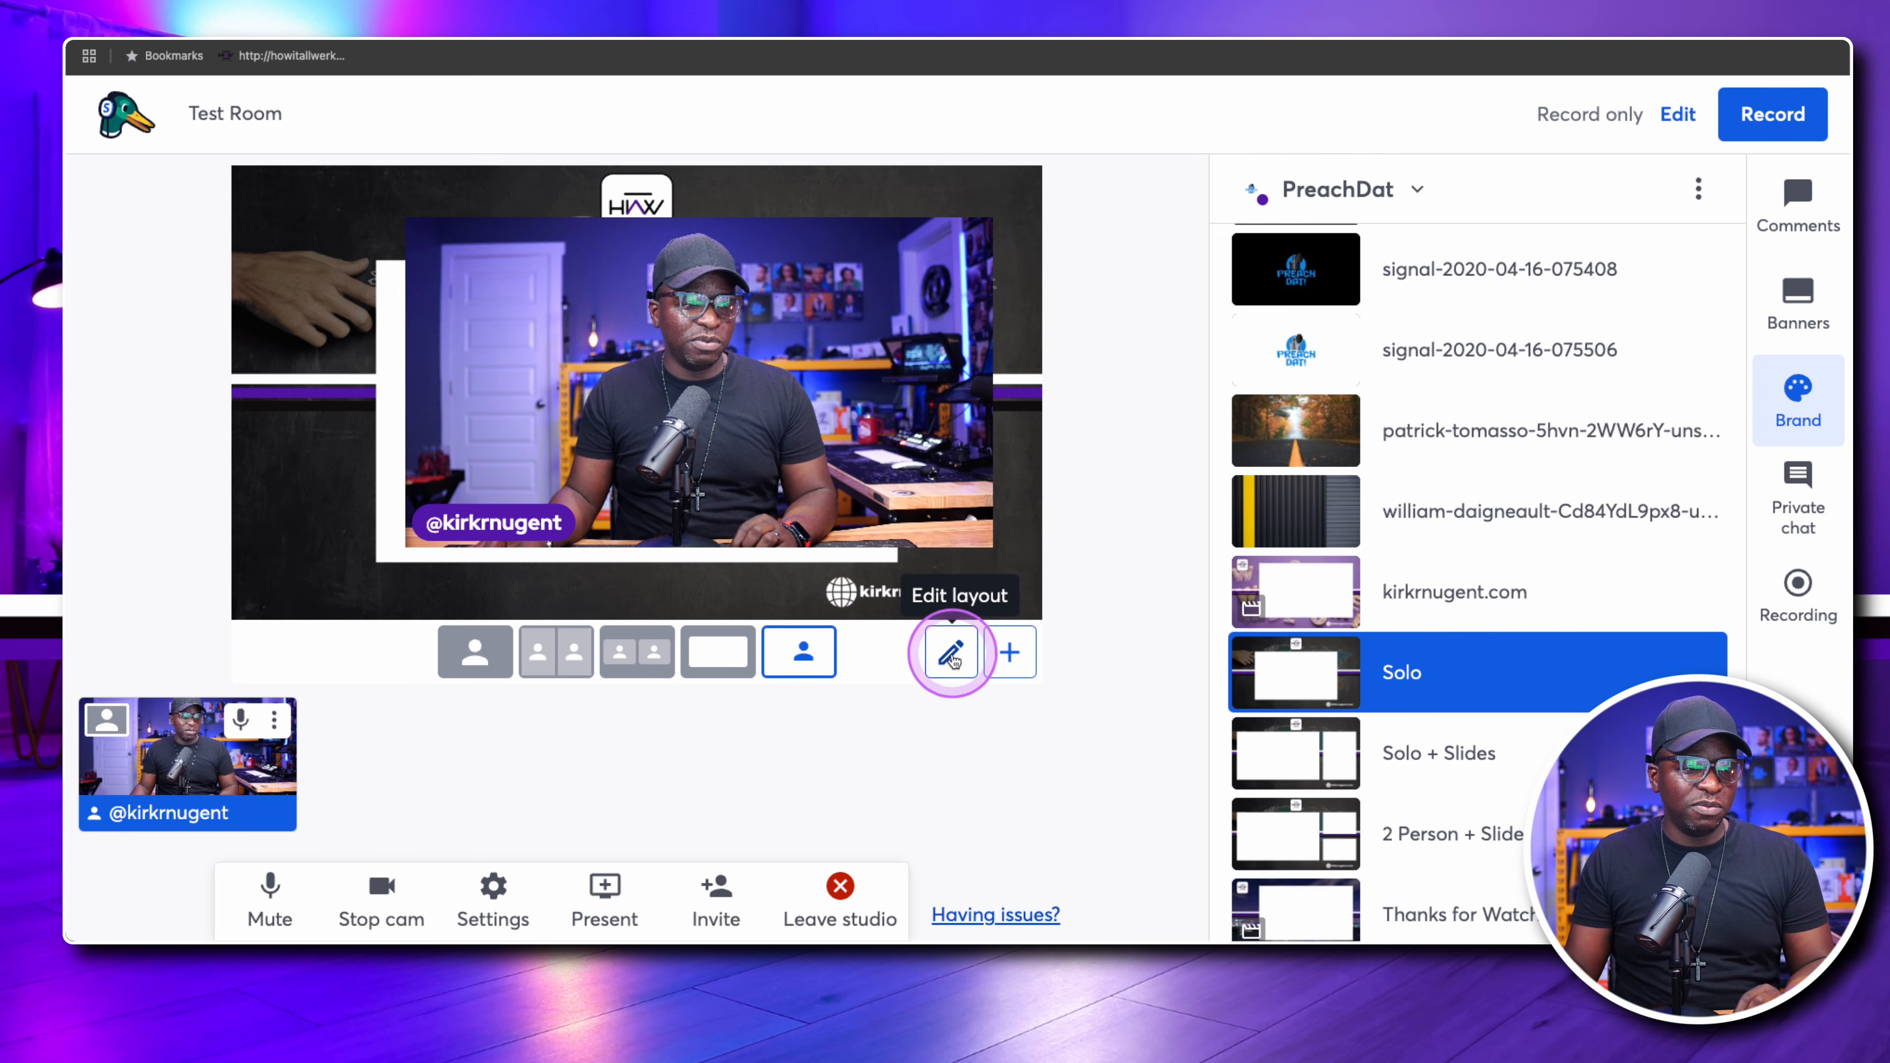
{"action": "left_click", "coordinate": [951, 653]}
{"action": "left_click_drag", "start_coordinate": [756, 453], "coordinate": [727, 453]}
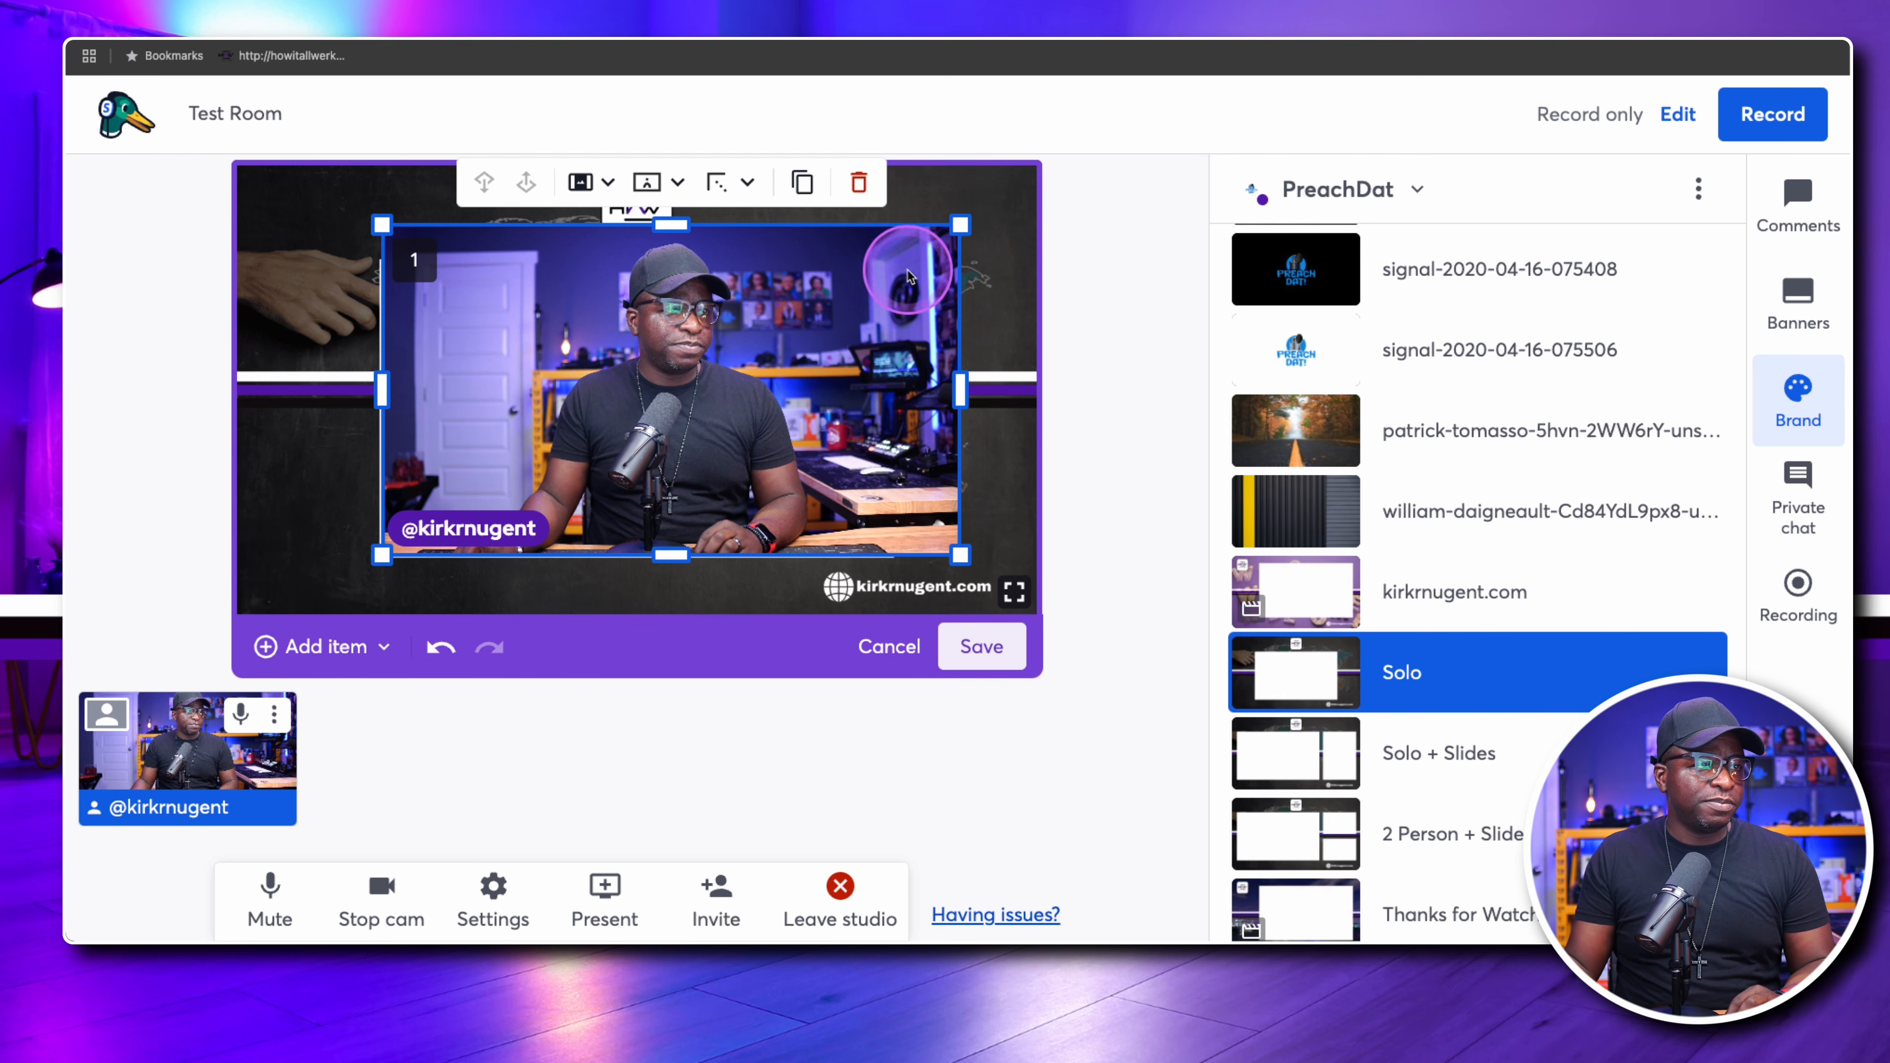
{"action": "left_click_drag", "start_coordinate": [961, 224], "coordinate": [892, 262]}
{"action": "left_click_drag", "start_coordinate": [632, 263], "coordinate": [632, 262]}
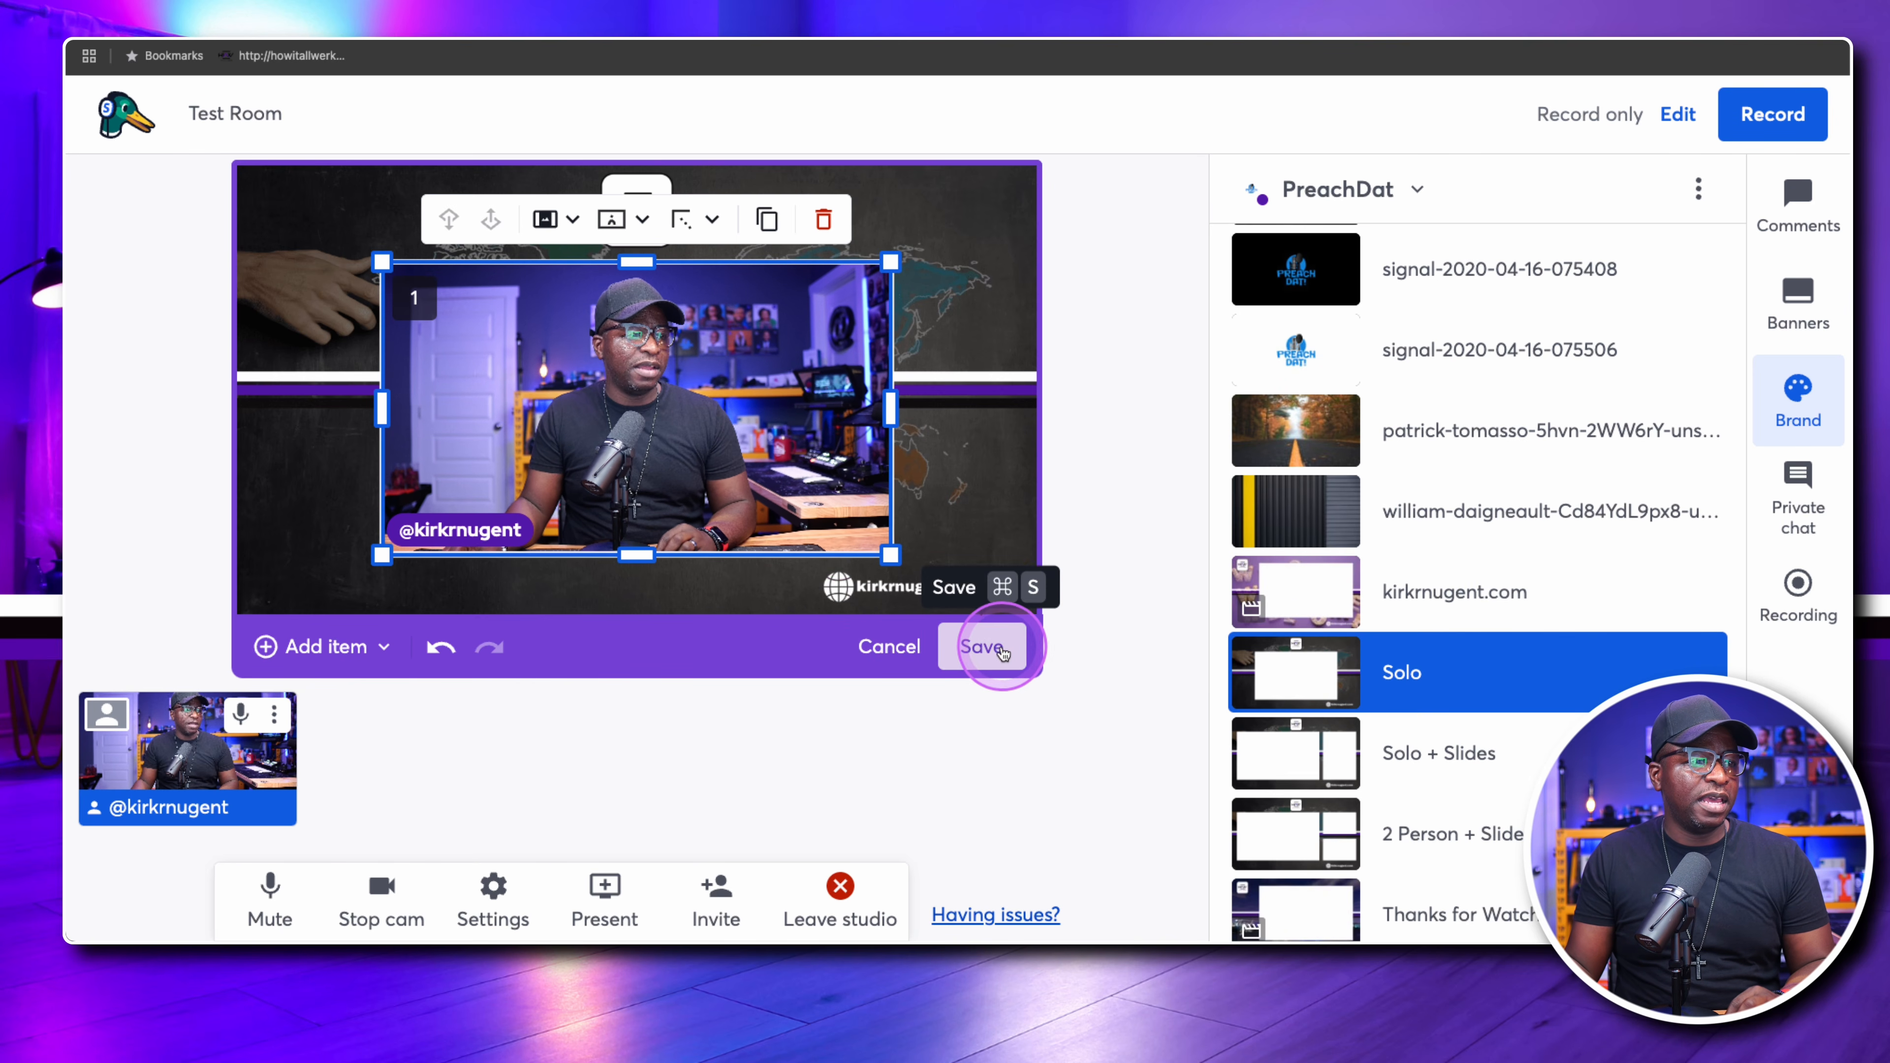
Save the adjusted layout as a new layout instead of updating Welcome, and switch the stage to it
{"action": "left_click", "coordinate": [995, 649]}
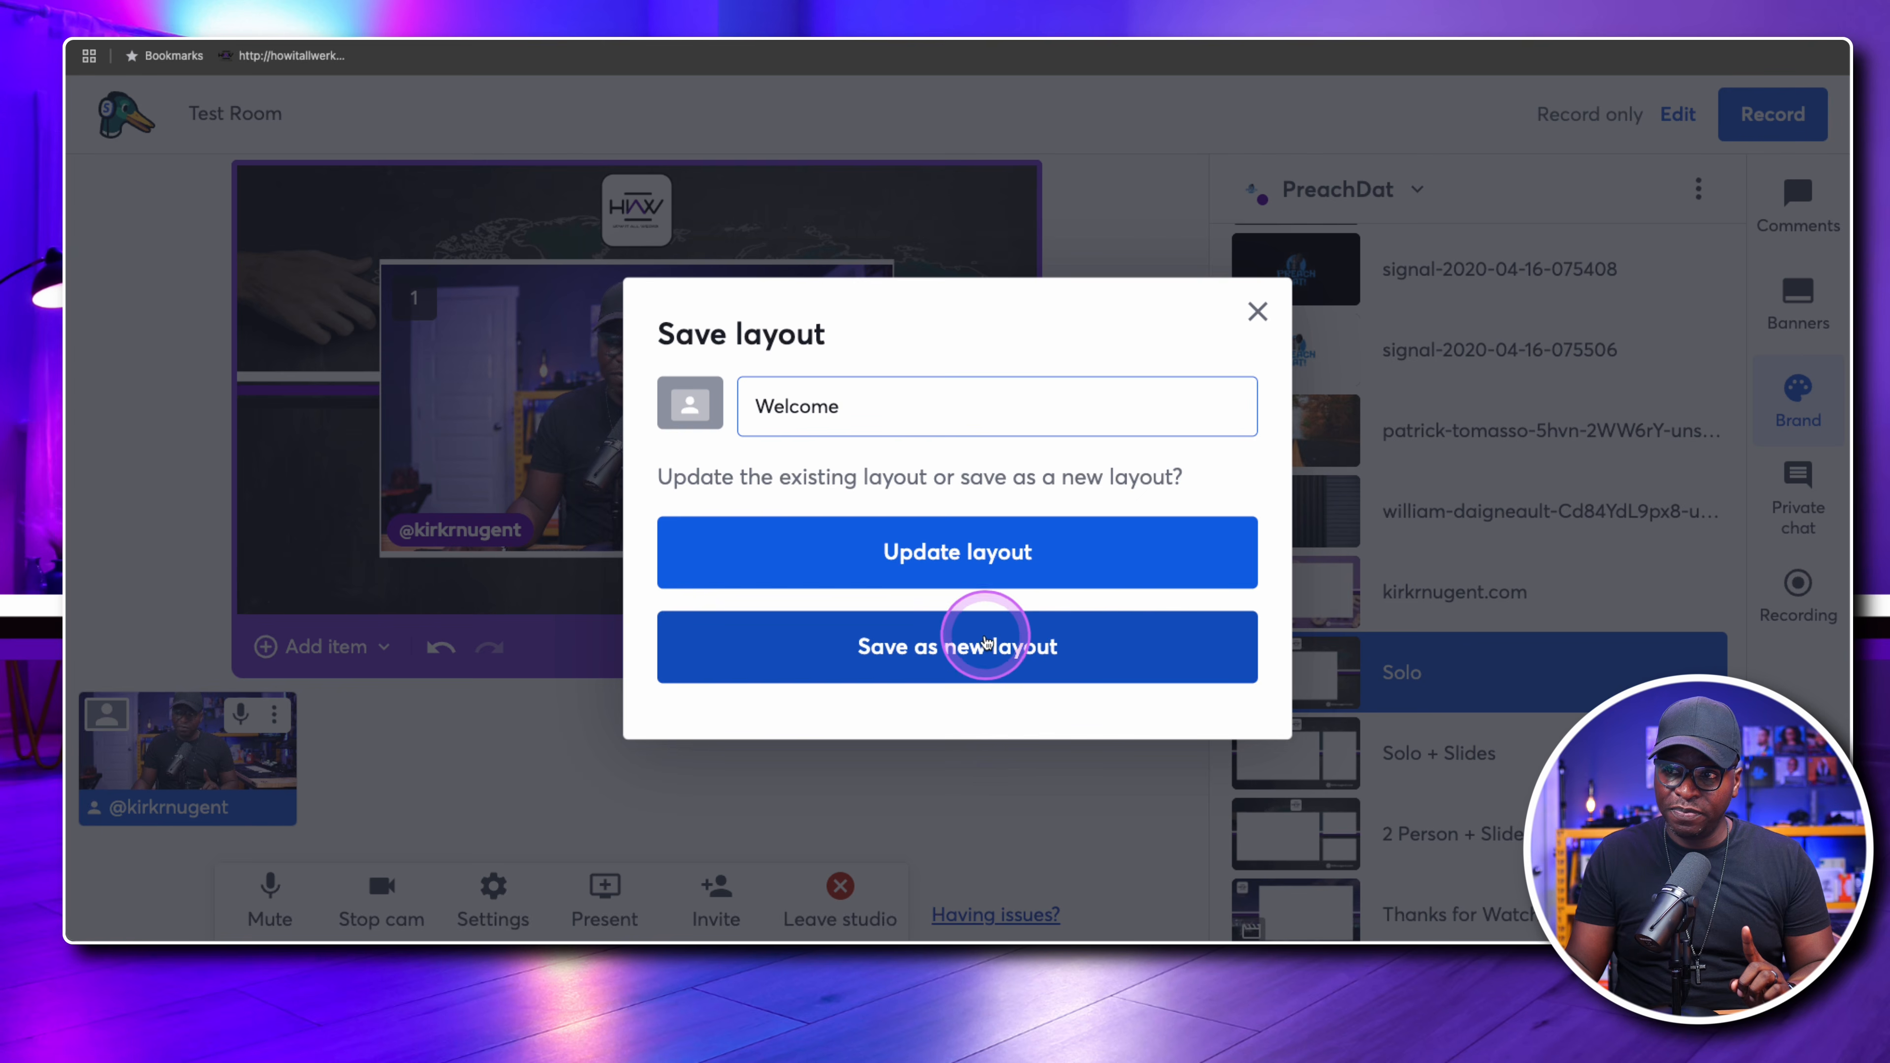
{"action": "left_click", "coordinate": [919, 665]}
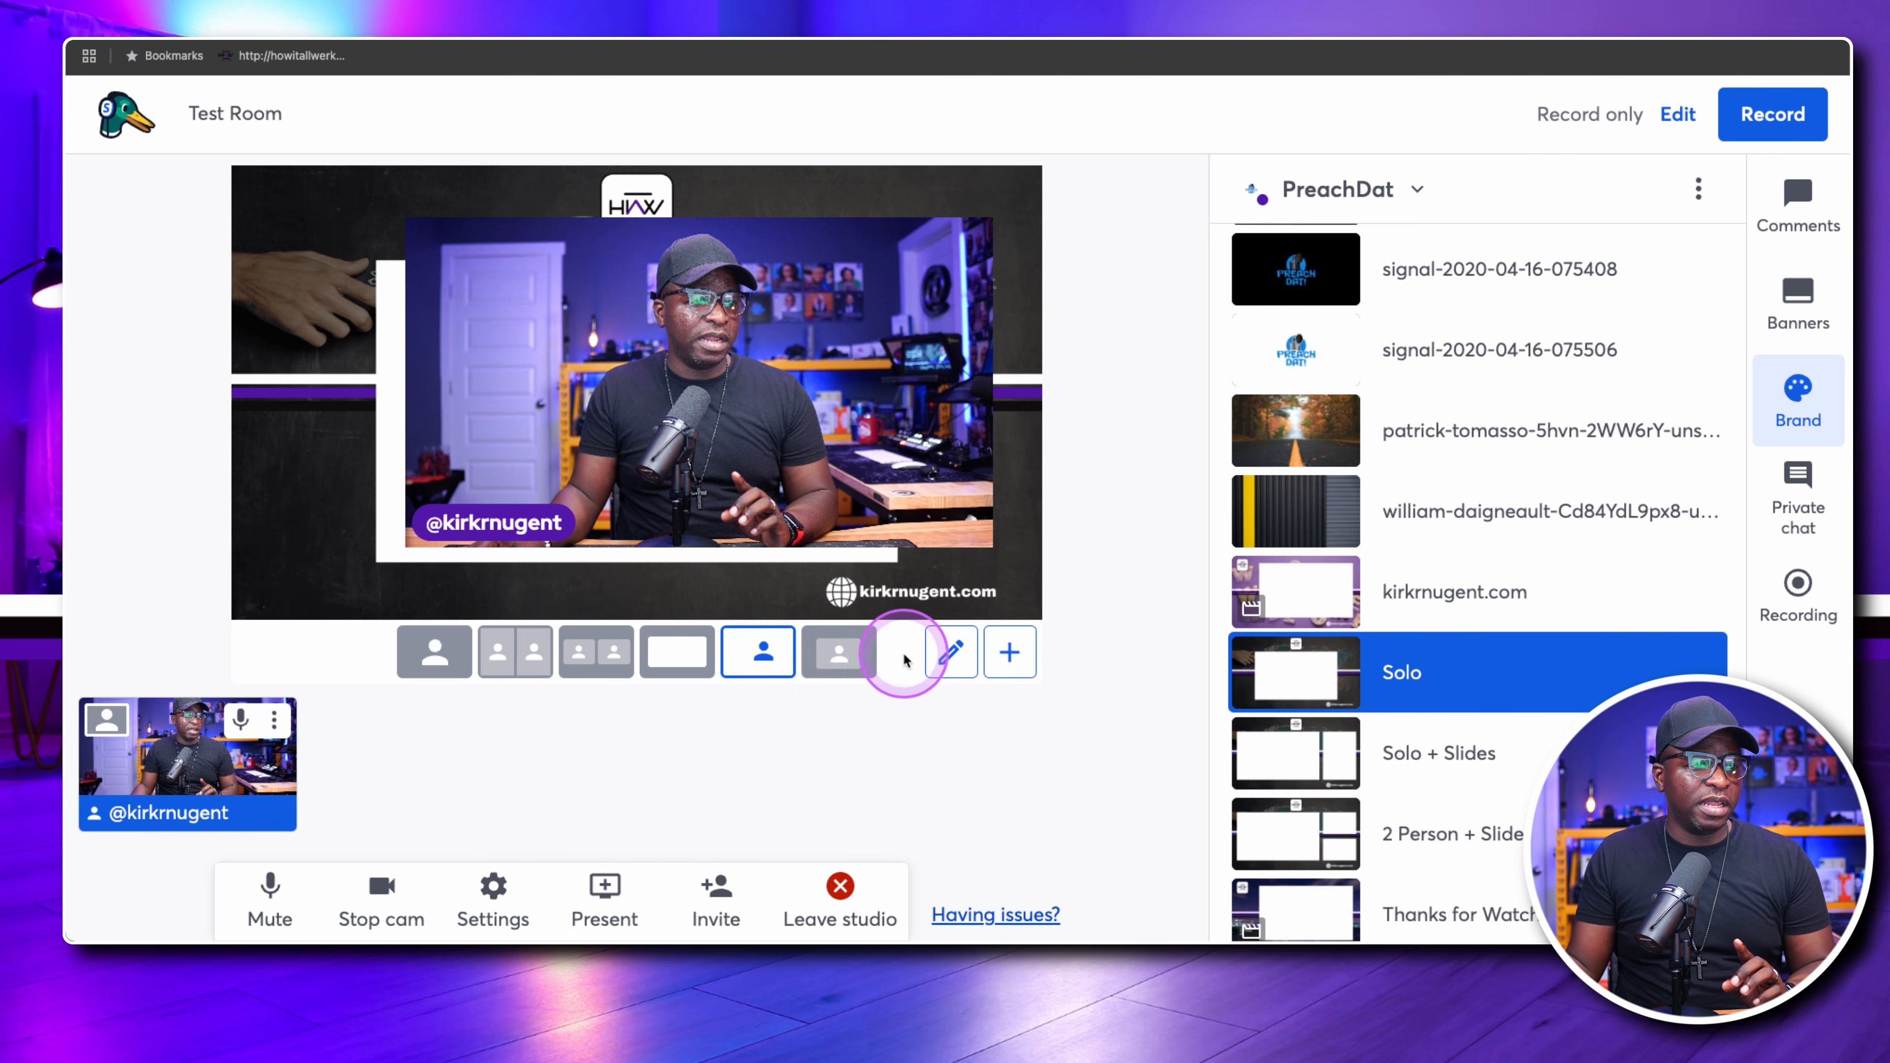
{"action": "left_click", "coordinate": [838, 655]}
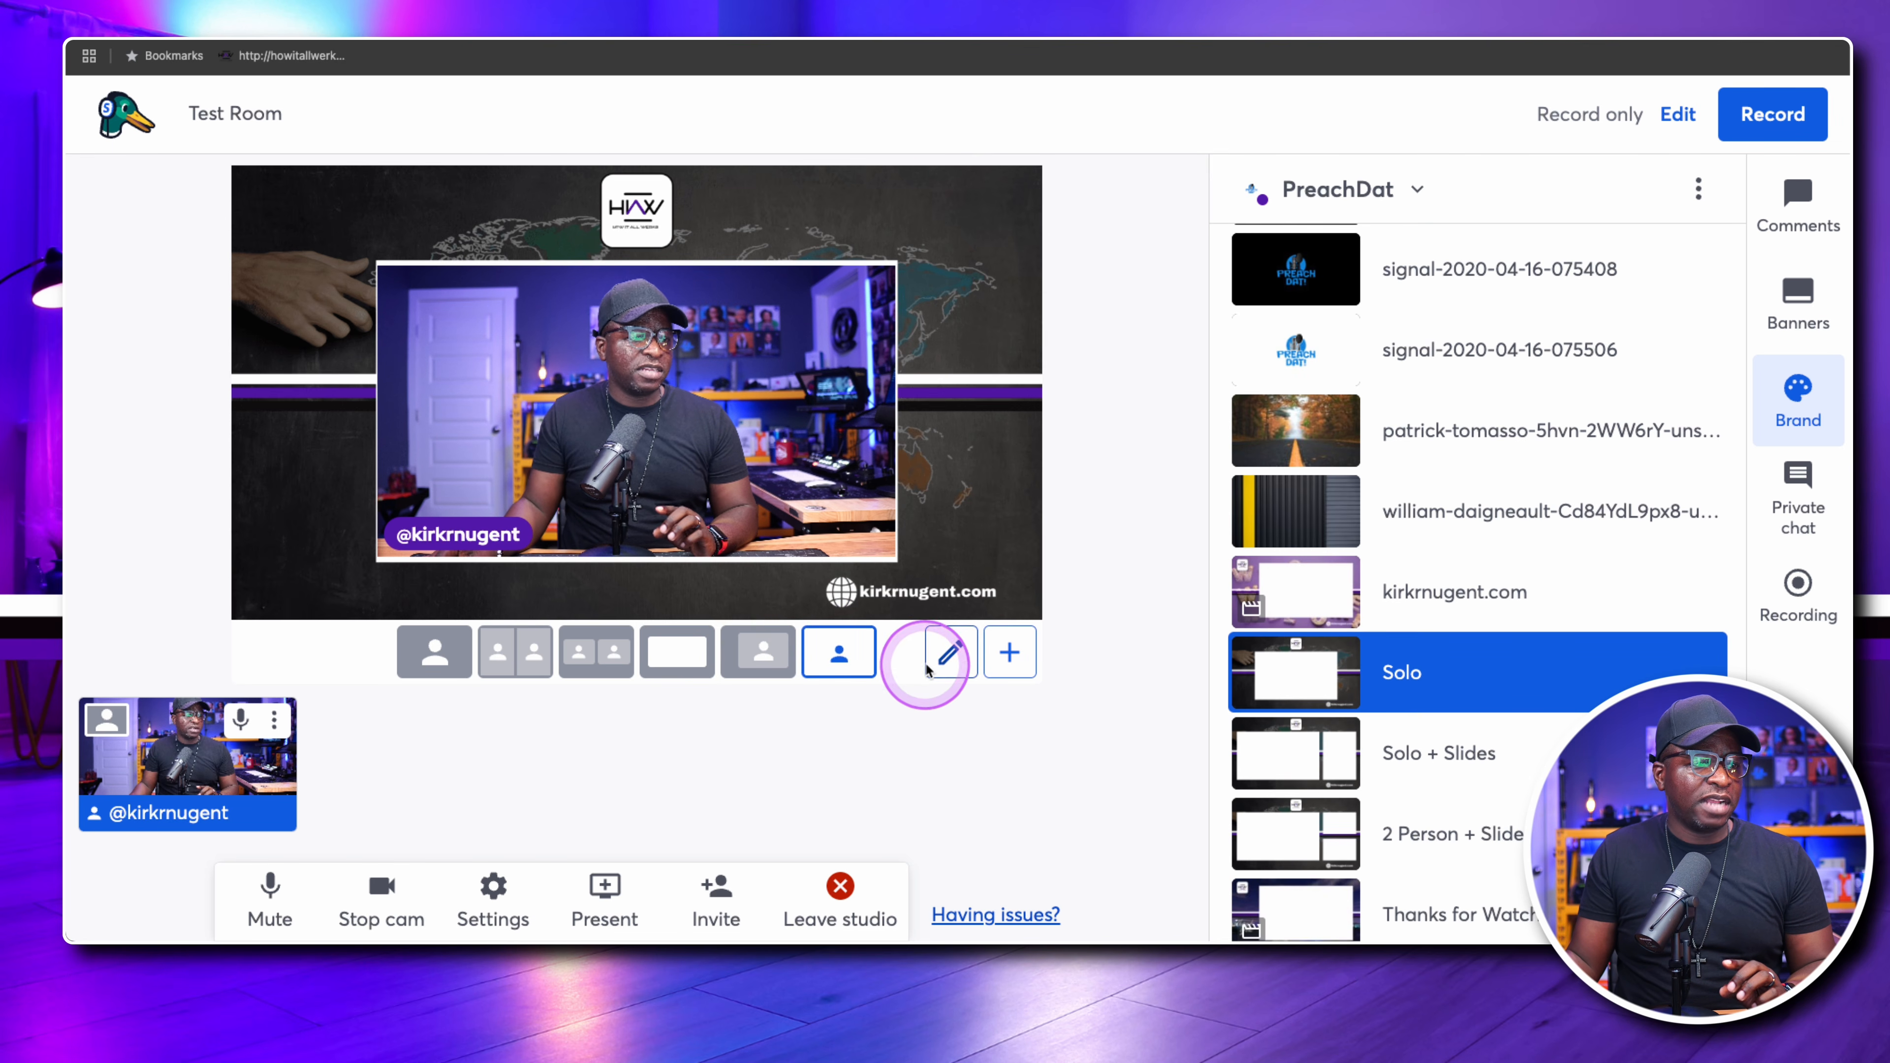
Rename the newly saved second Welcome layout as Solo in the studio's layout settings
{"action": "left_click", "coordinate": [954, 654]}
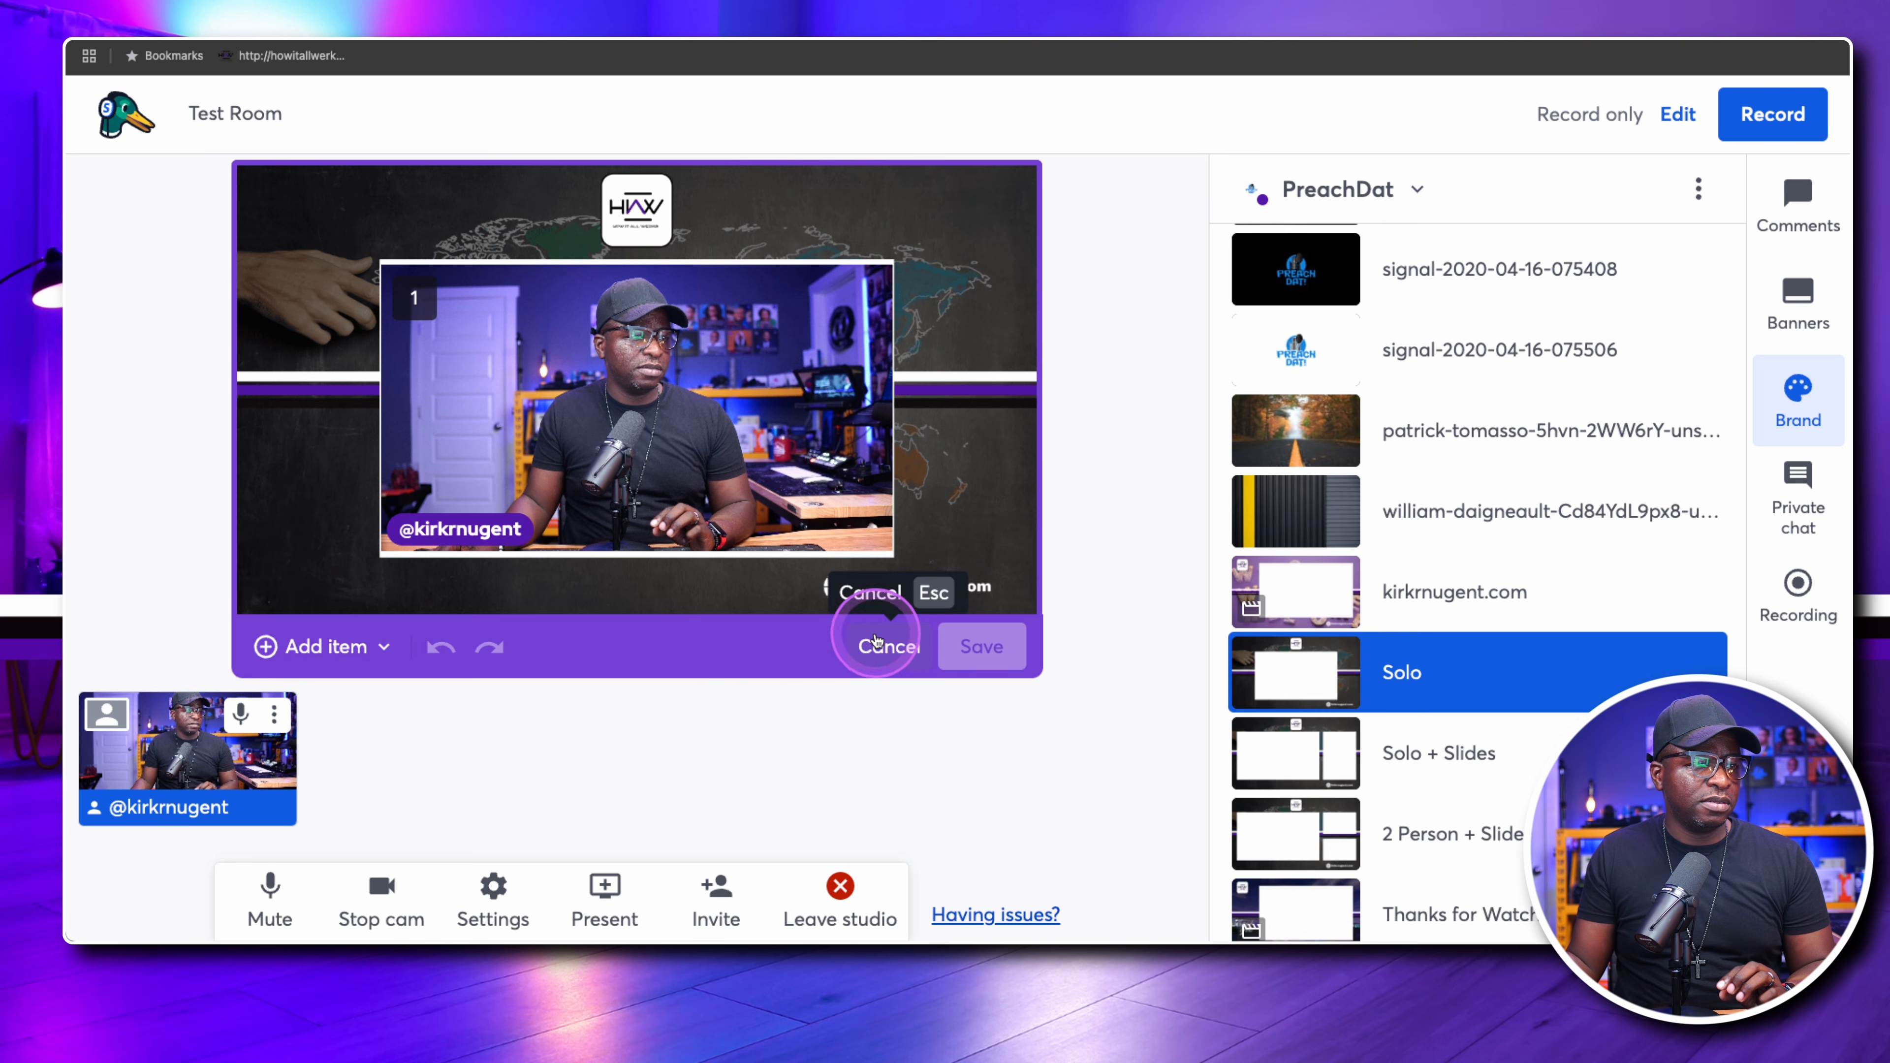
{"action": "left_click", "coordinate": [897, 651]}
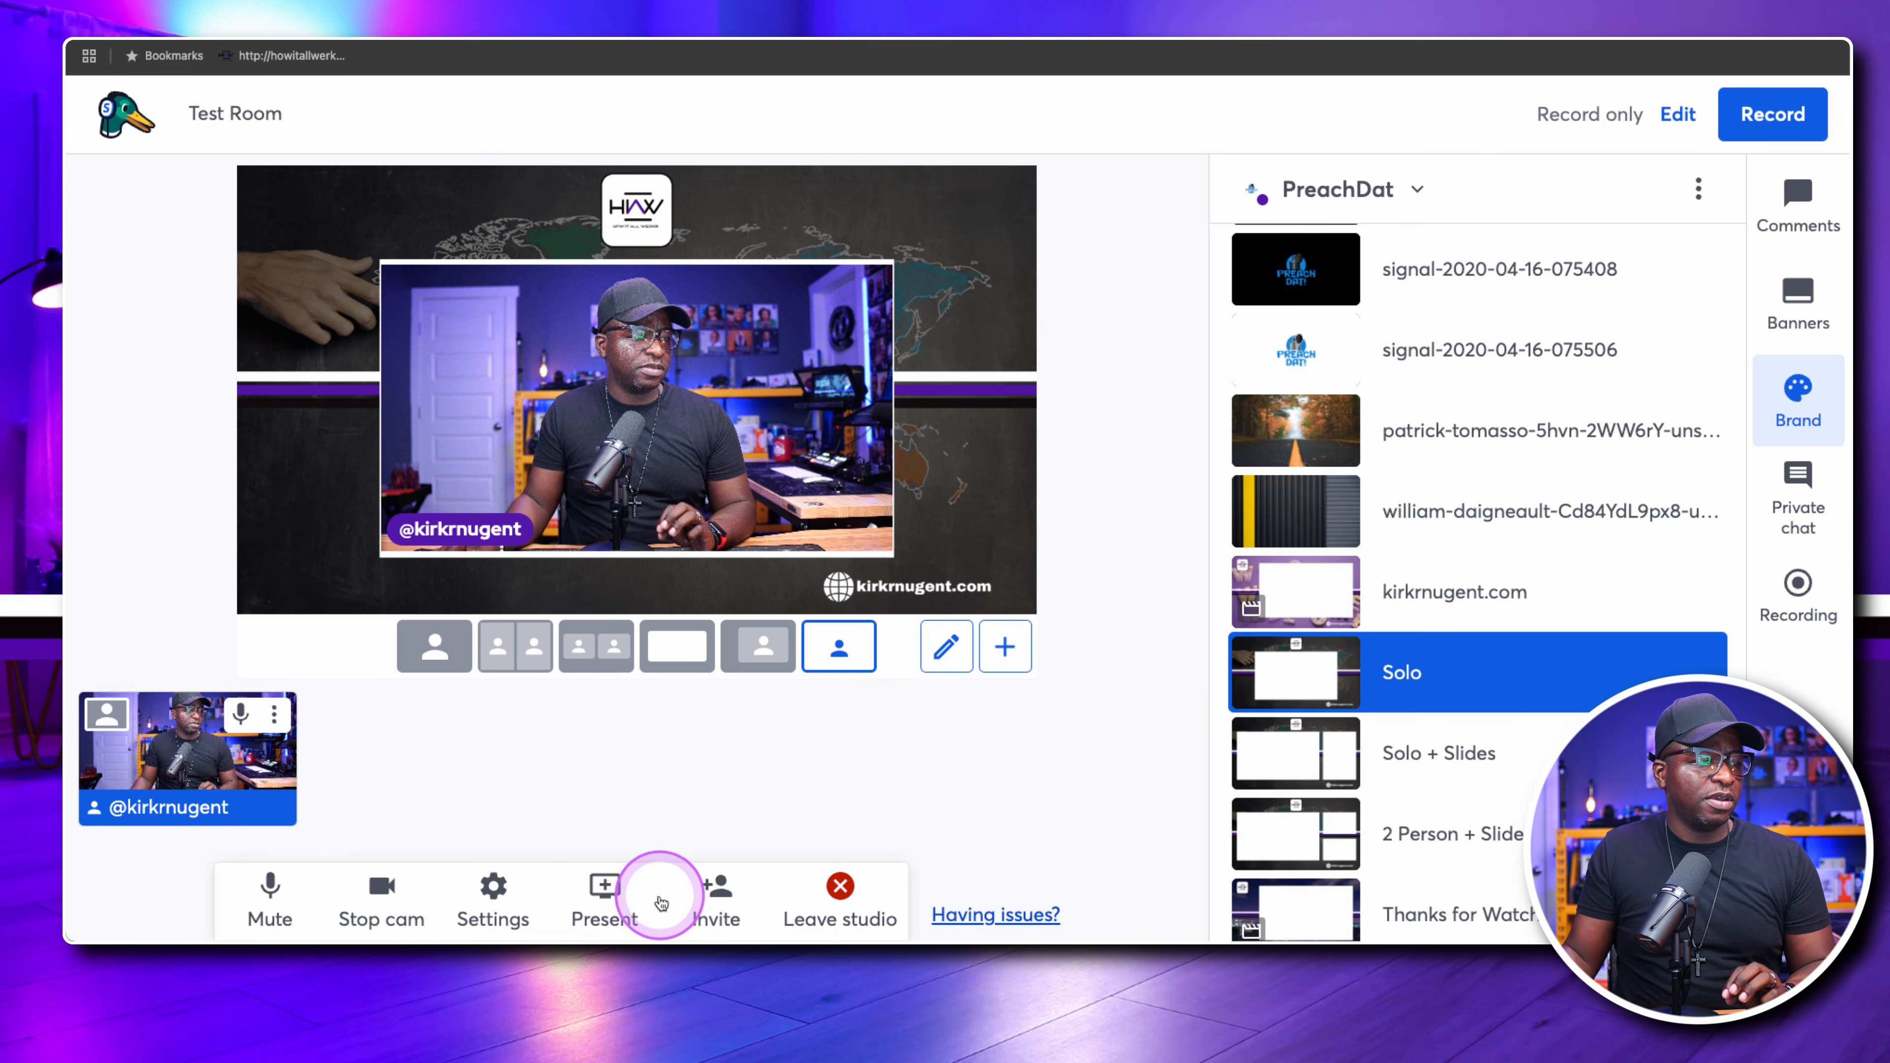
{"action": "left_click", "coordinate": [493, 894]}
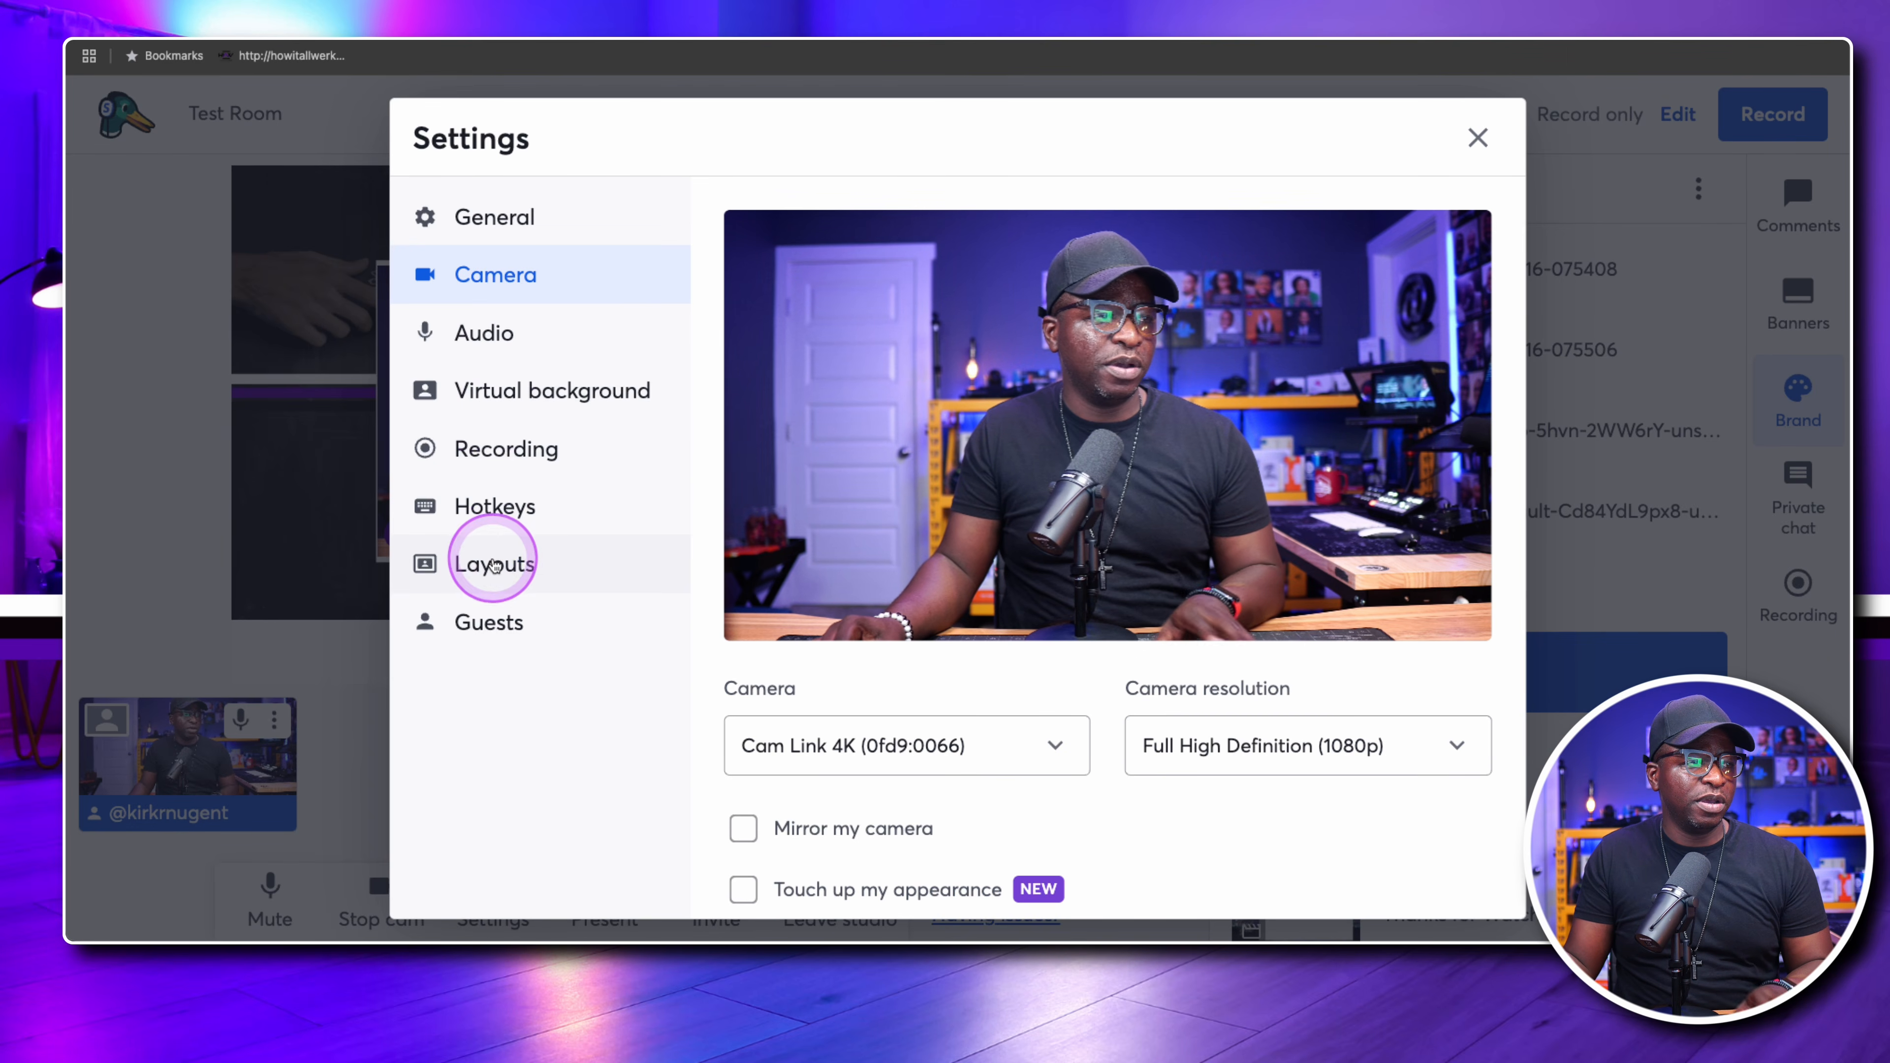
{"action": "left_click", "coordinate": [495, 564]}
{"action": "scroll", "coordinate": [953, 581], "scroll_direction": "down", "scroll_amount": 3}
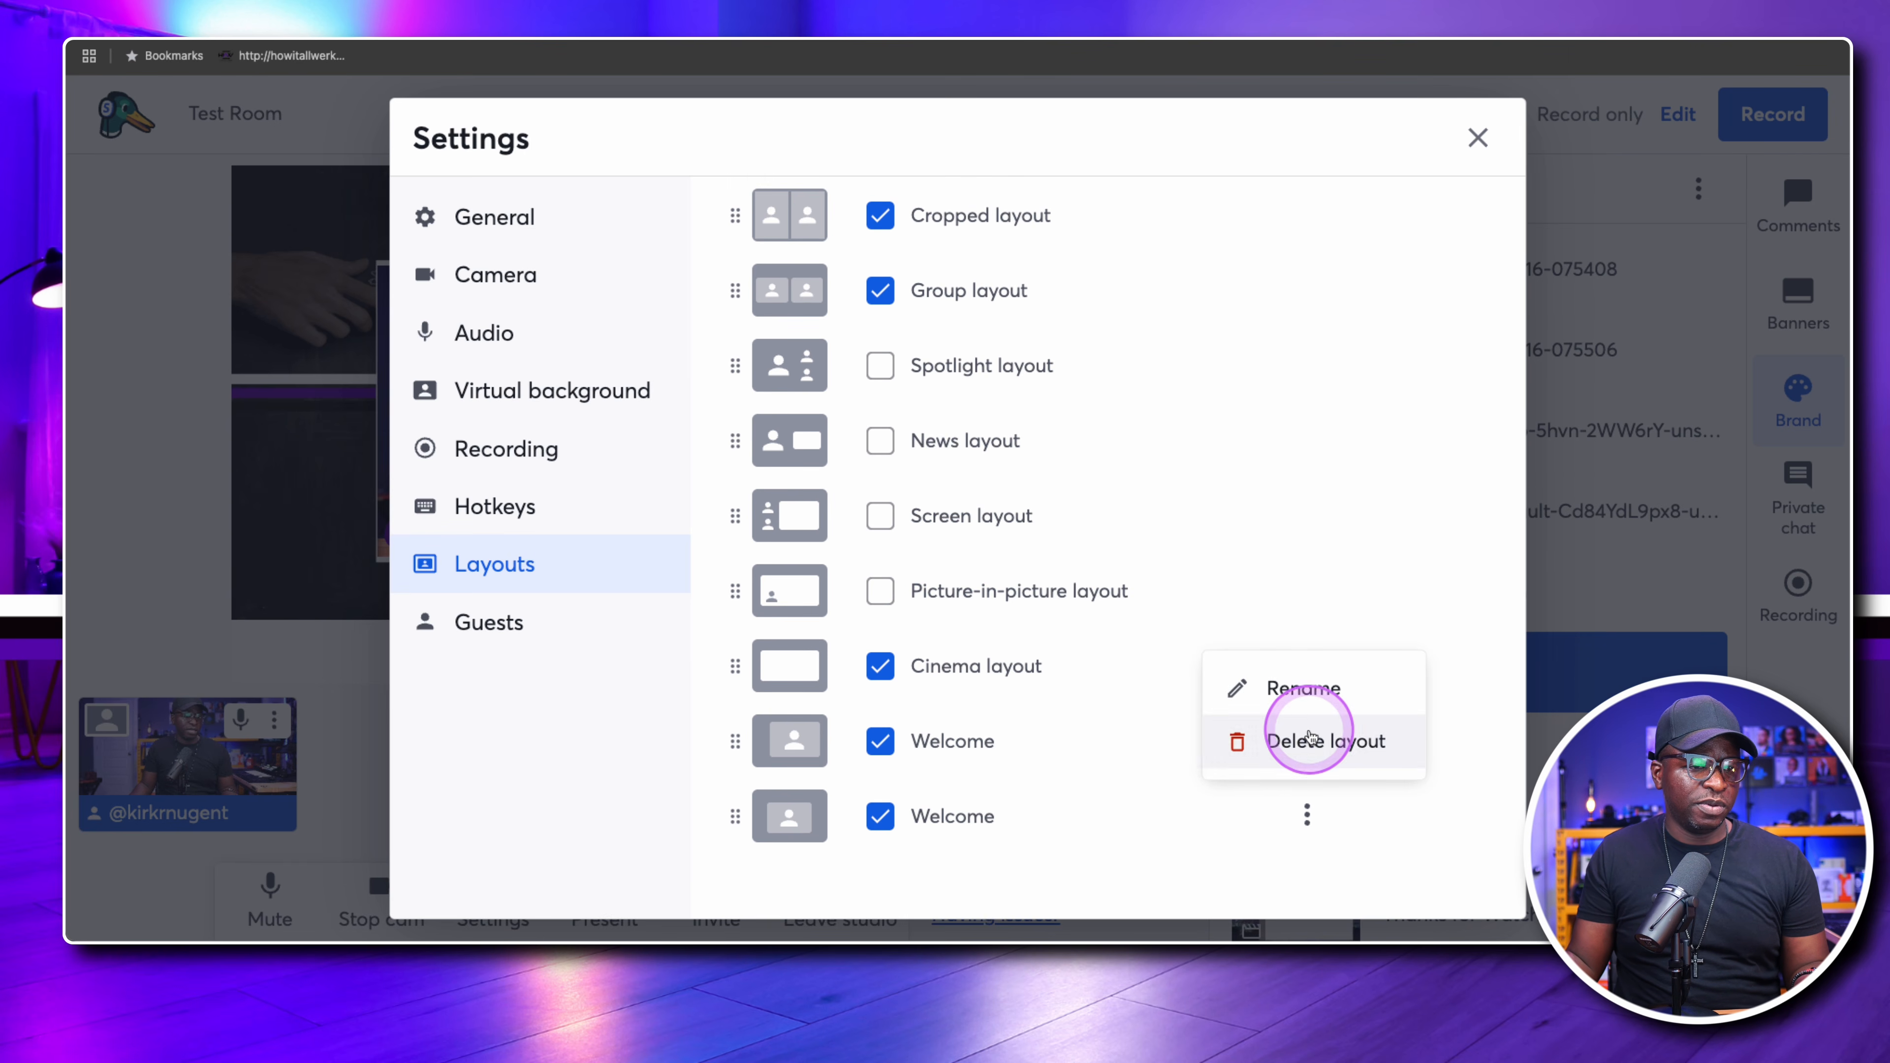
{"action": "left_click", "coordinate": [1278, 688]}
{"action": "left_click_drag", "start_coordinate": [801, 498], "coordinate": [628, 505]}
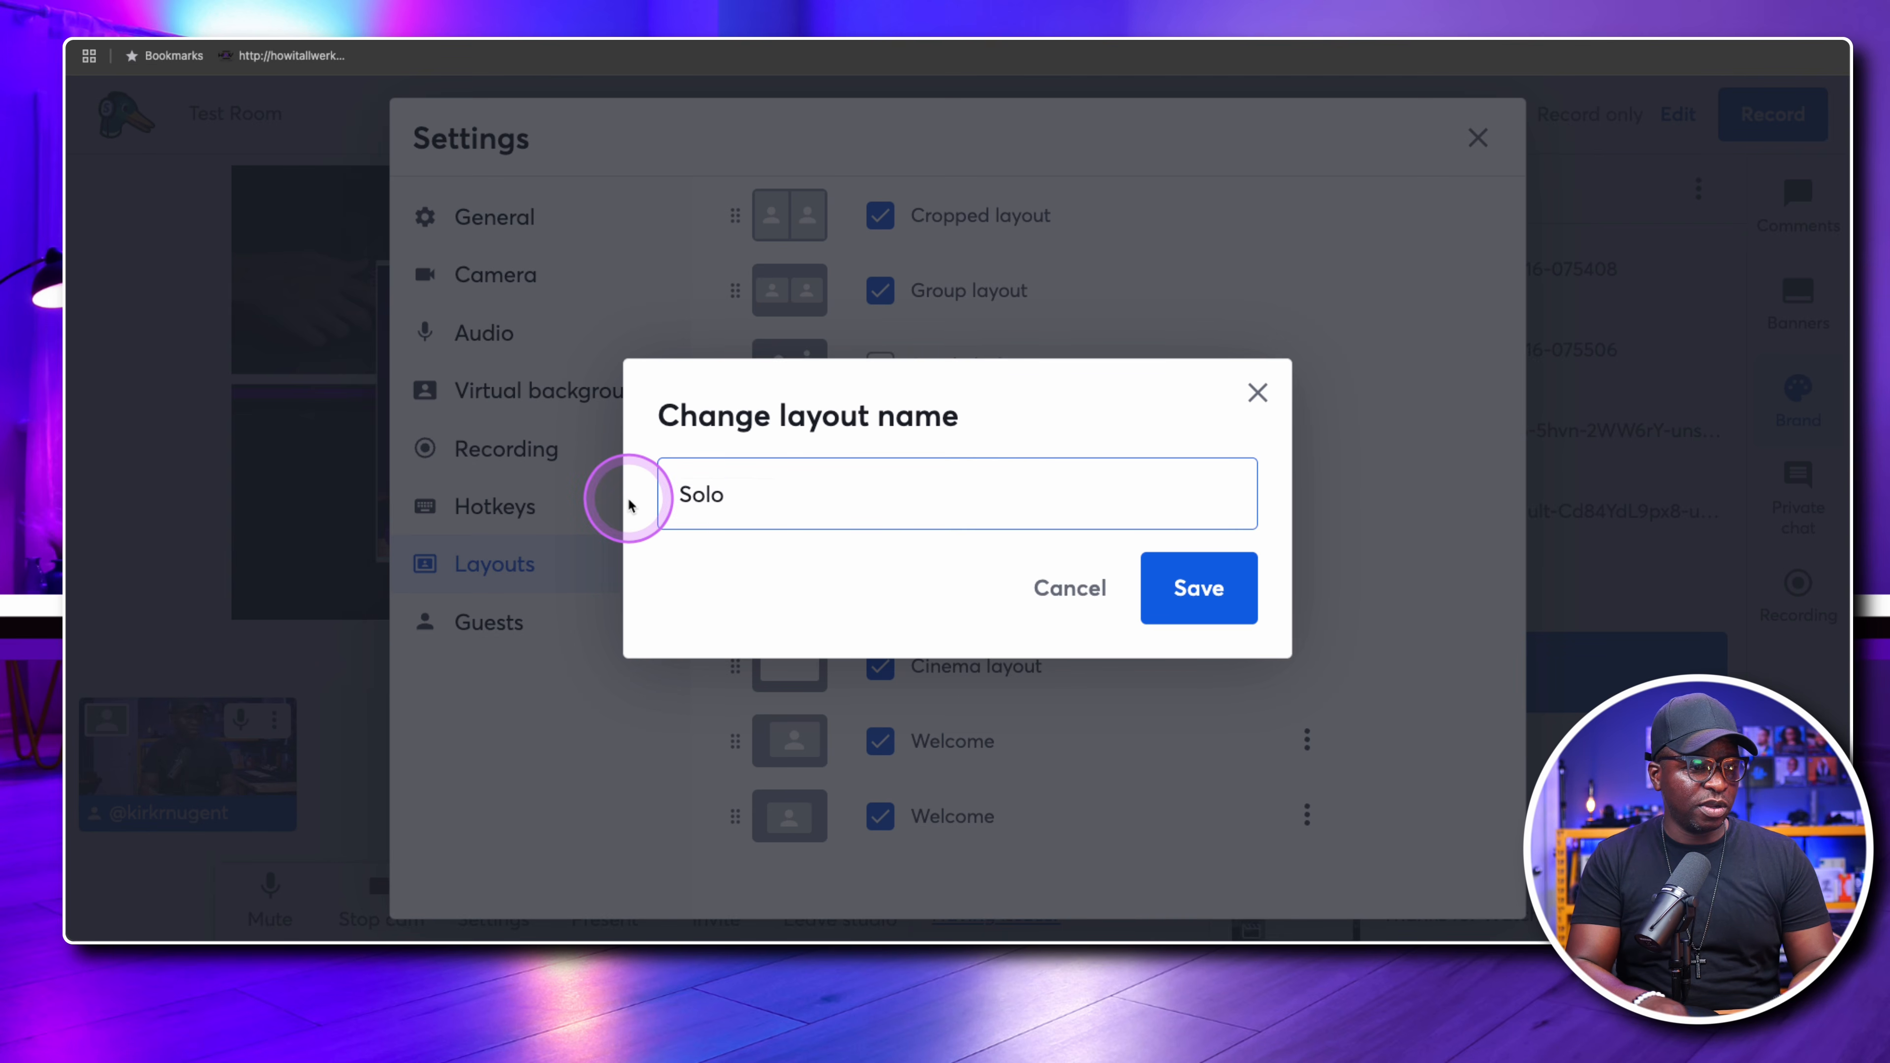
{"action": "type", "text": "Solo"}
{"action": "left_click", "coordinate": [1205, 584]}
{"action": "left_click", "coordinate": [1477, 137]}
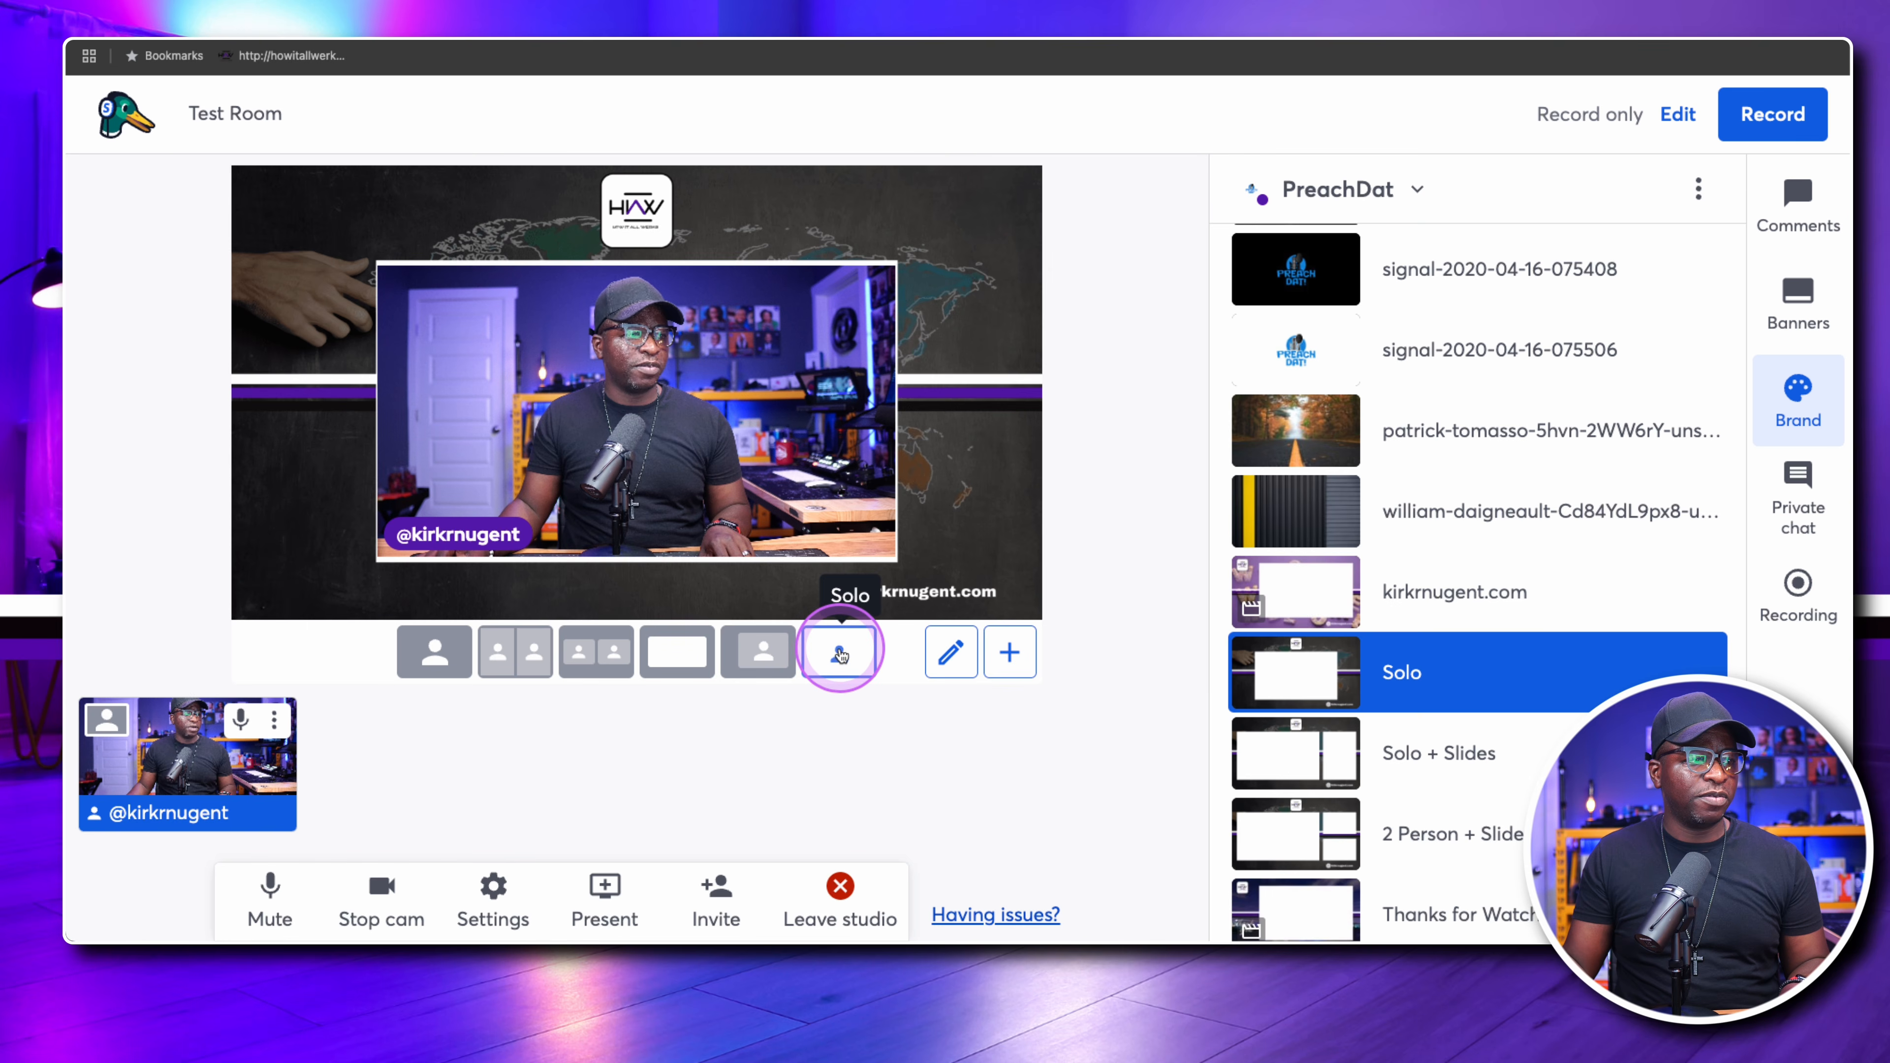
Preview the Welcome layout with the kirkrnugent.com background, and return to the Solo background and layout
{"action": "left_click", "coordinate": [762, 649]}
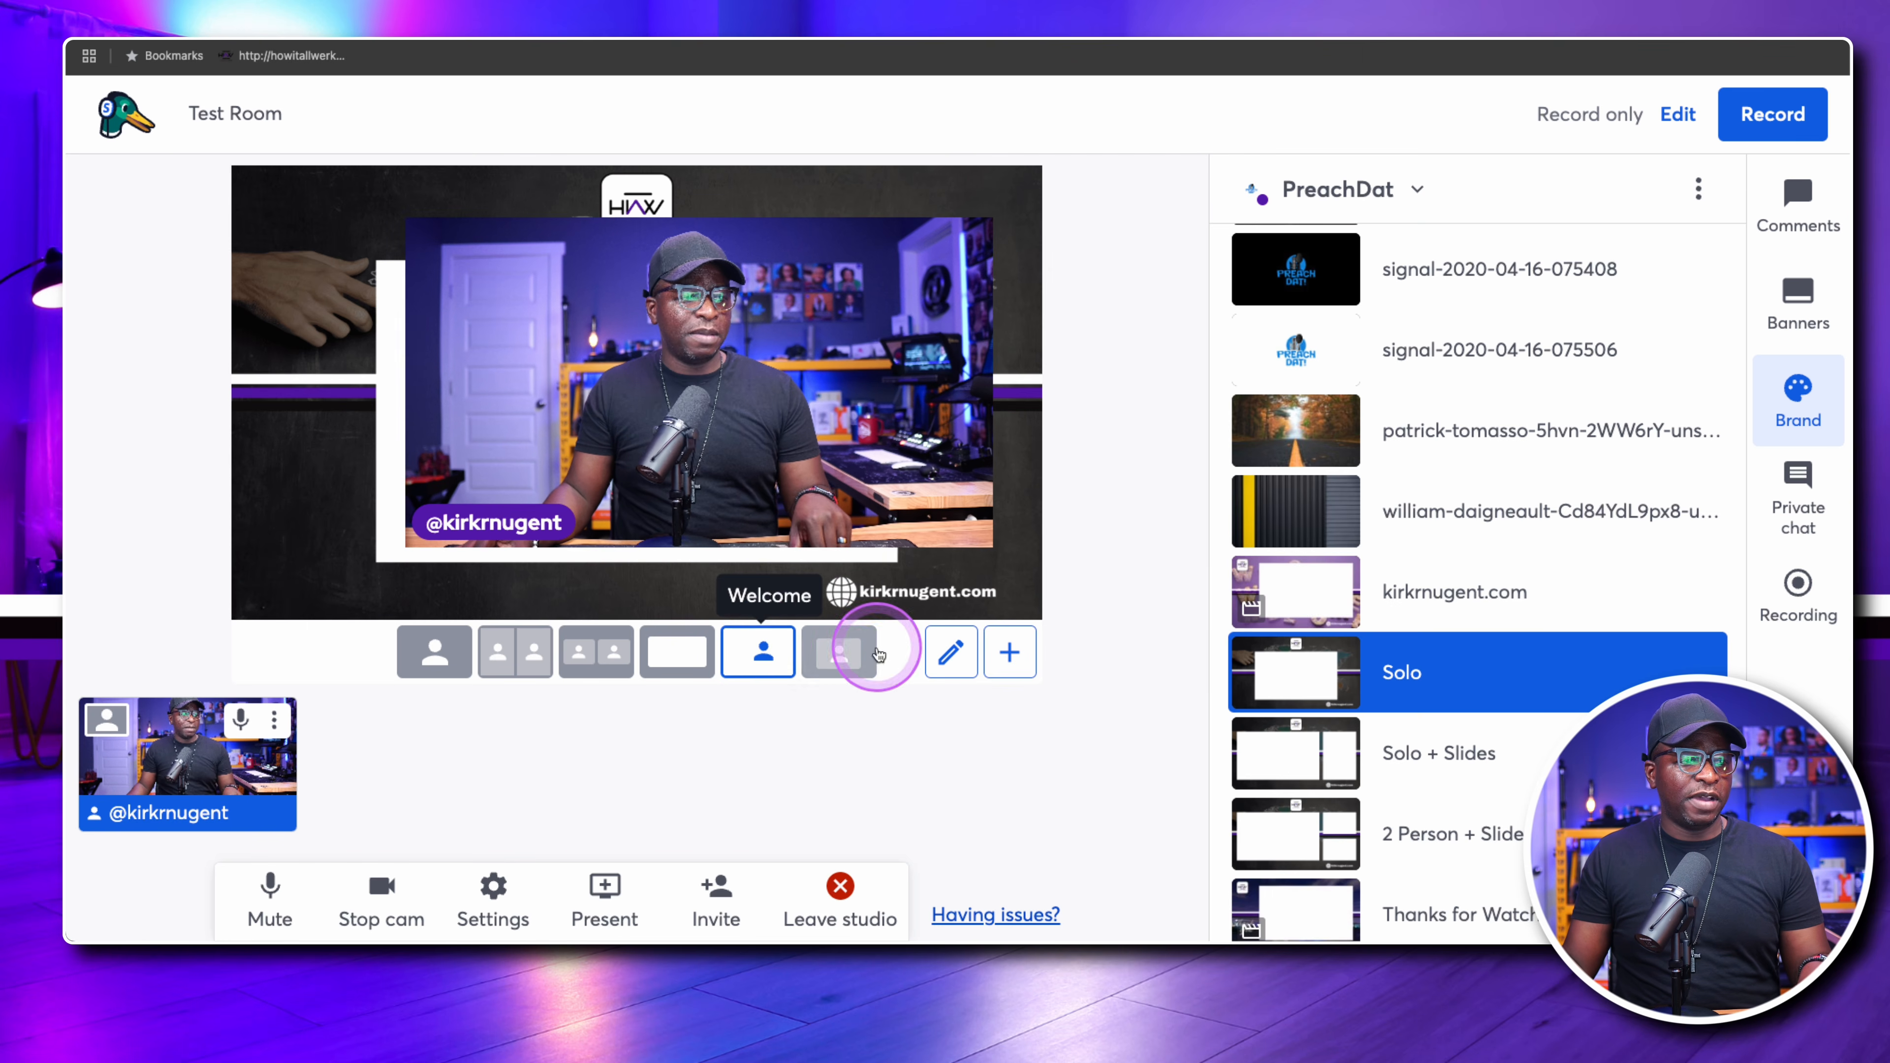
{"action": "left_click", "coordinate": [1307, 599]}
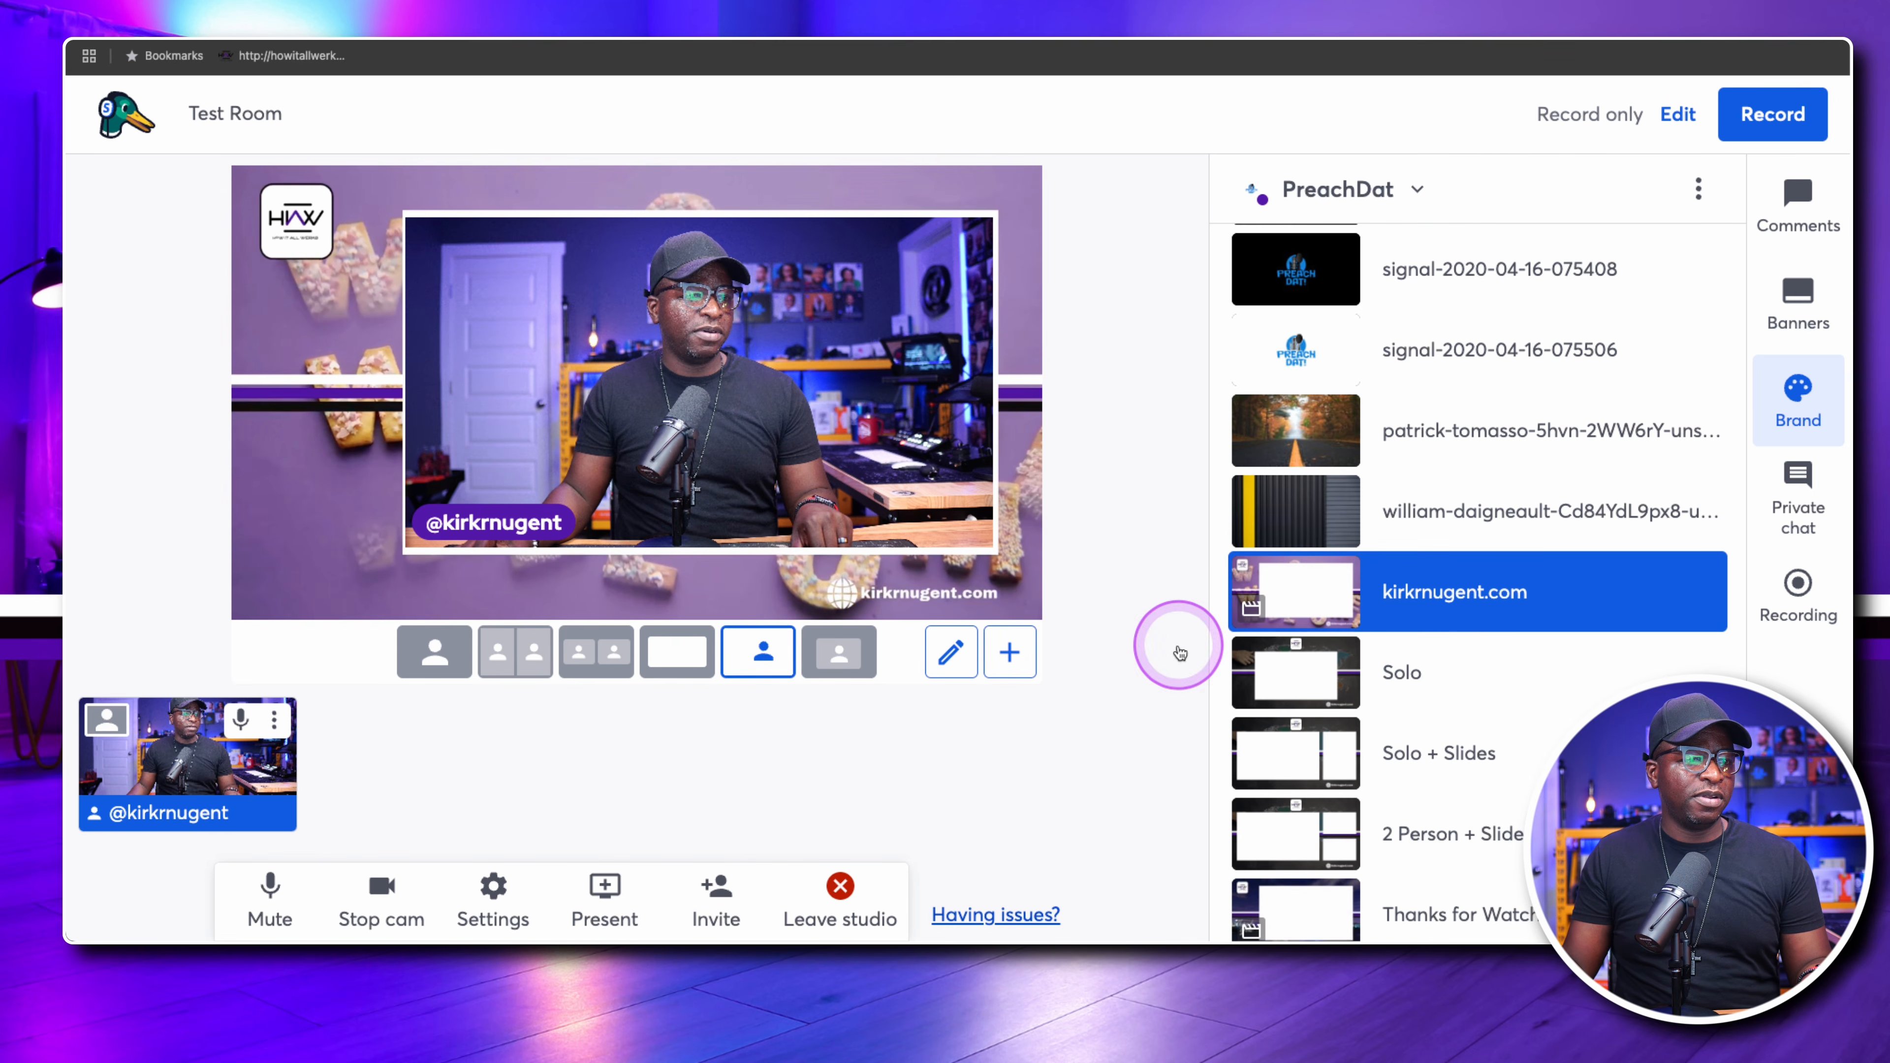
{"action": "left_click", "coordinate": [1279, 673]}
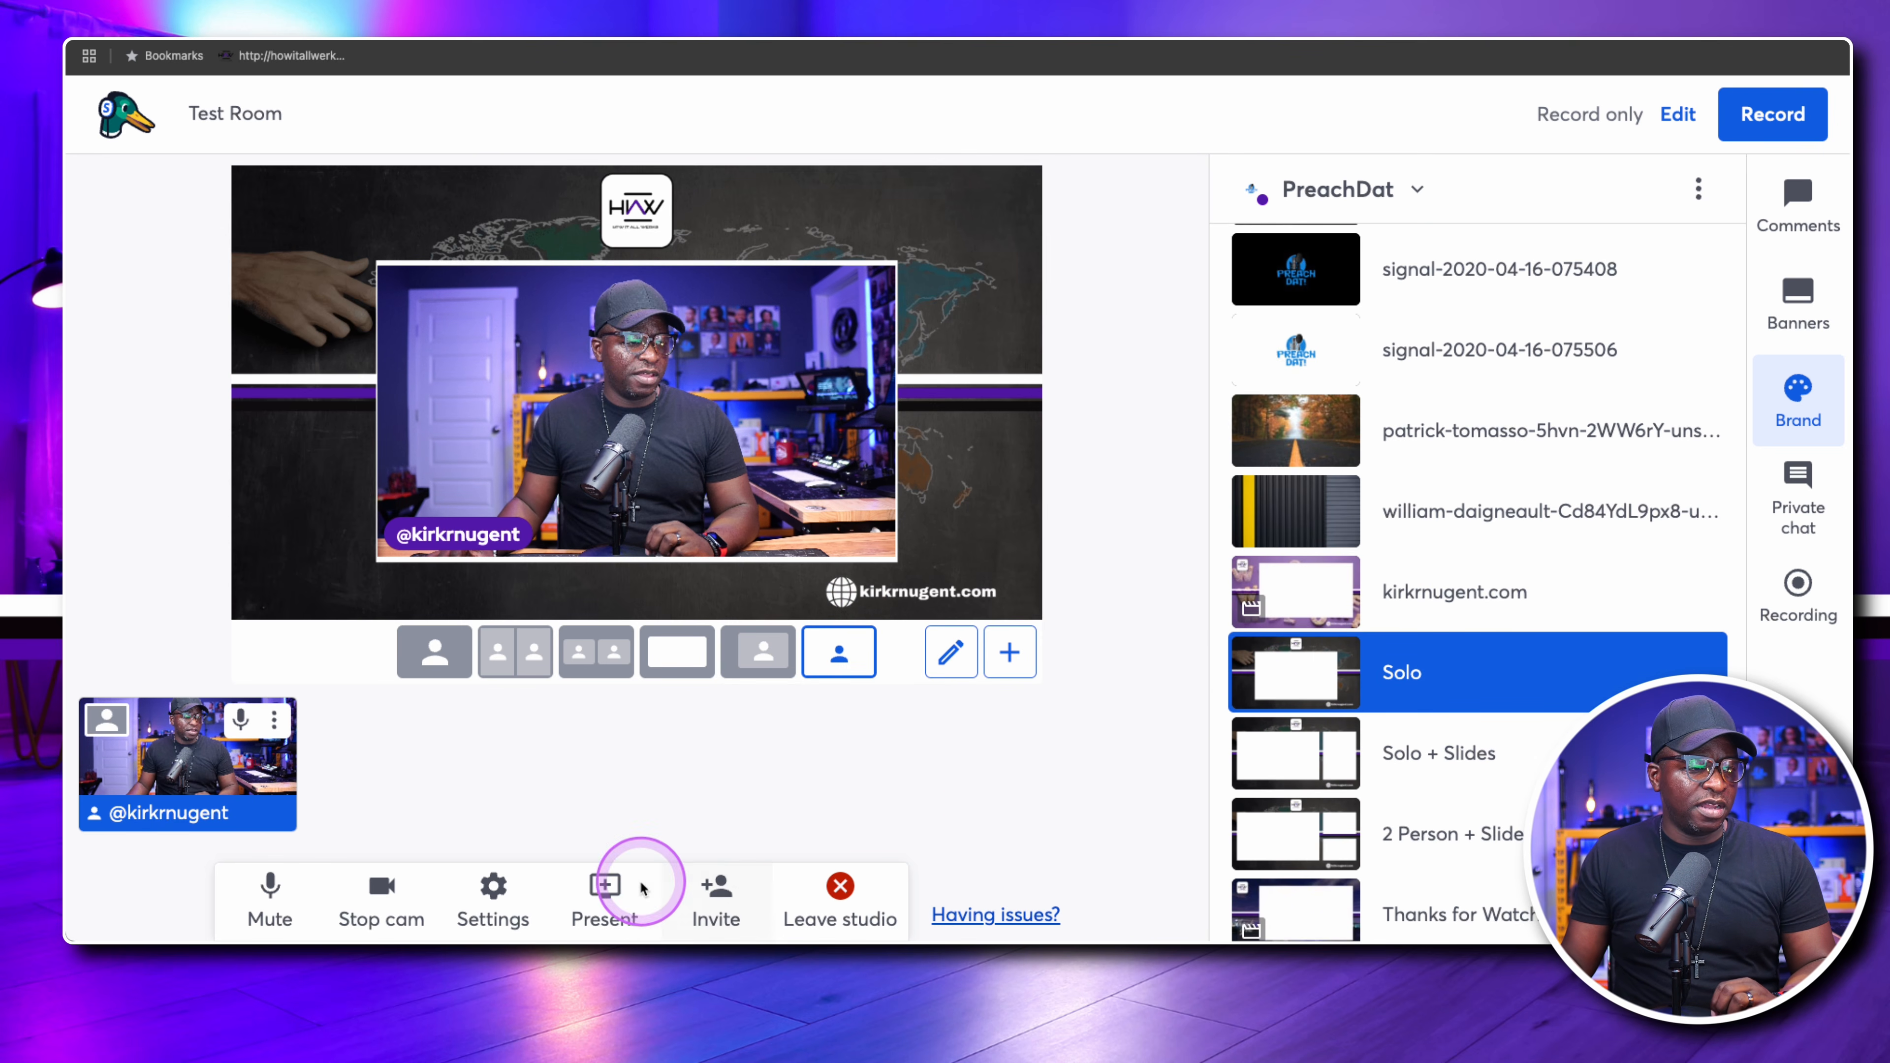
{"action": "left_click", "coordinate": [605, 893]}
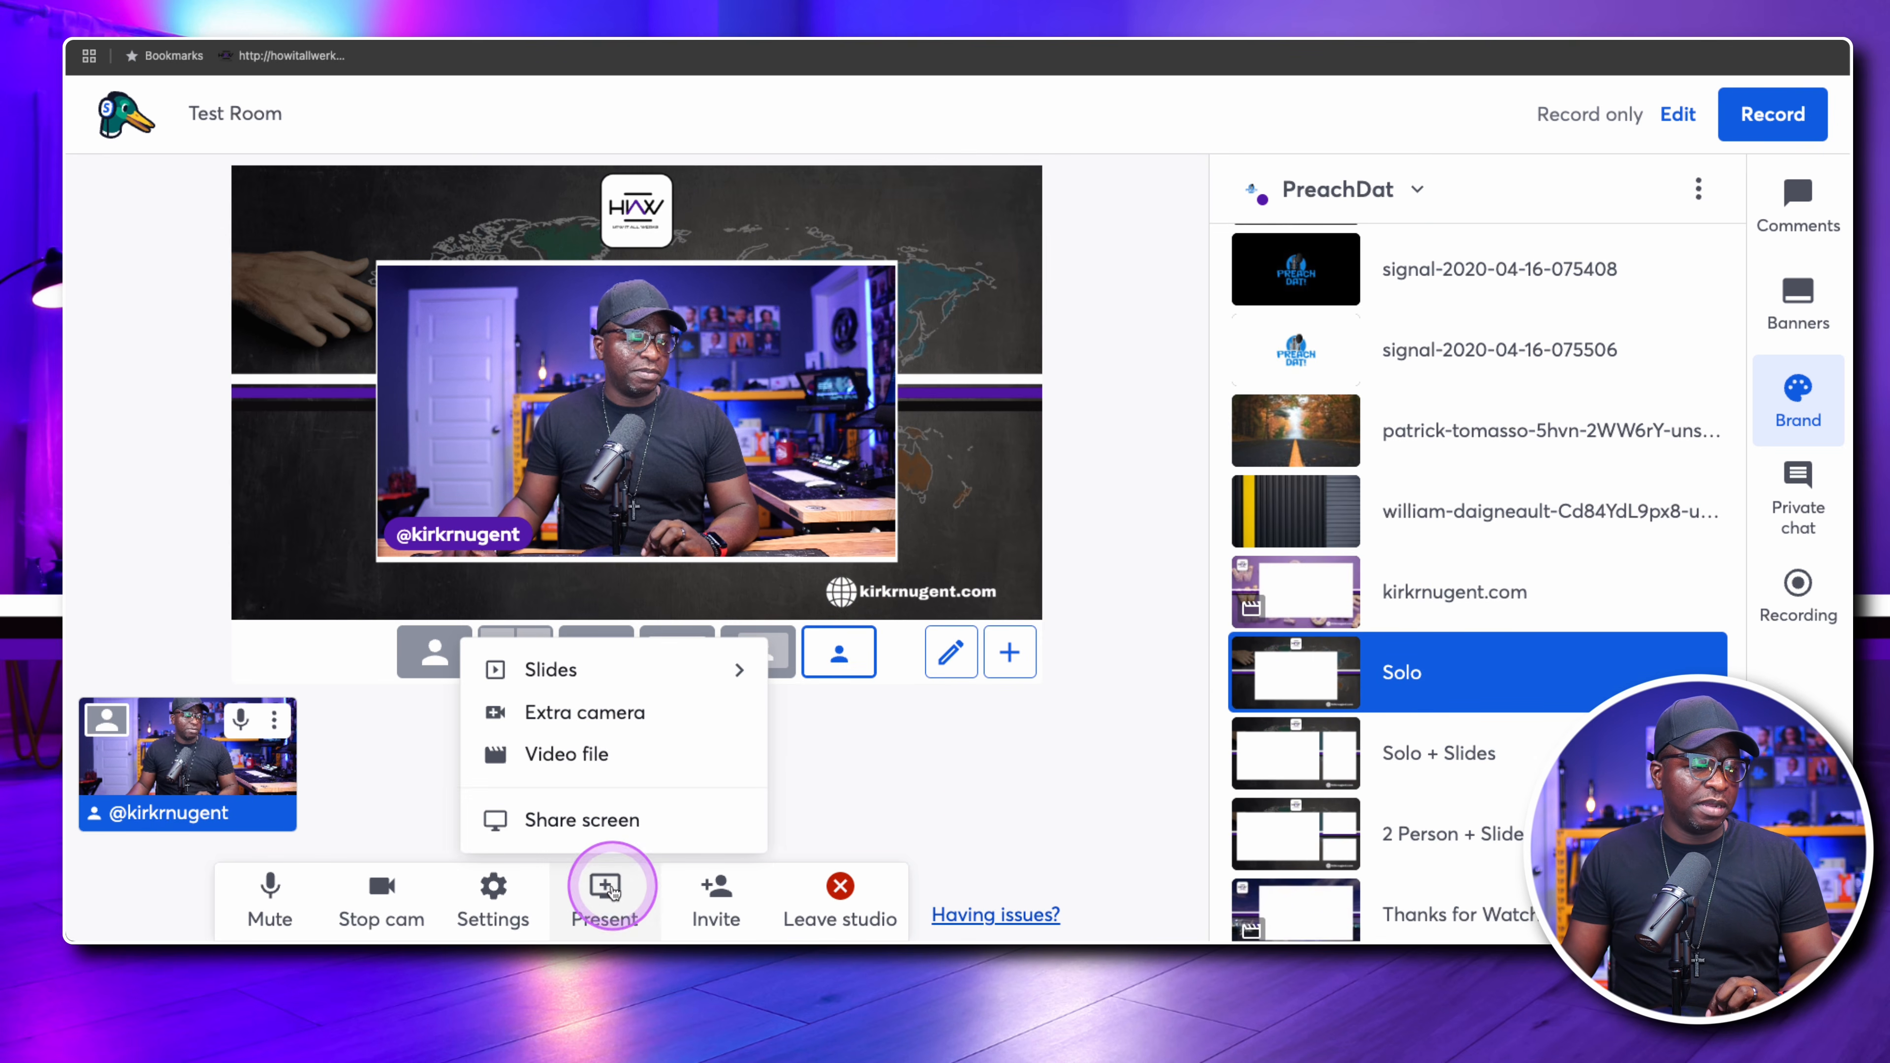
{"action": "left_click", "coordinate": [597, 672]}
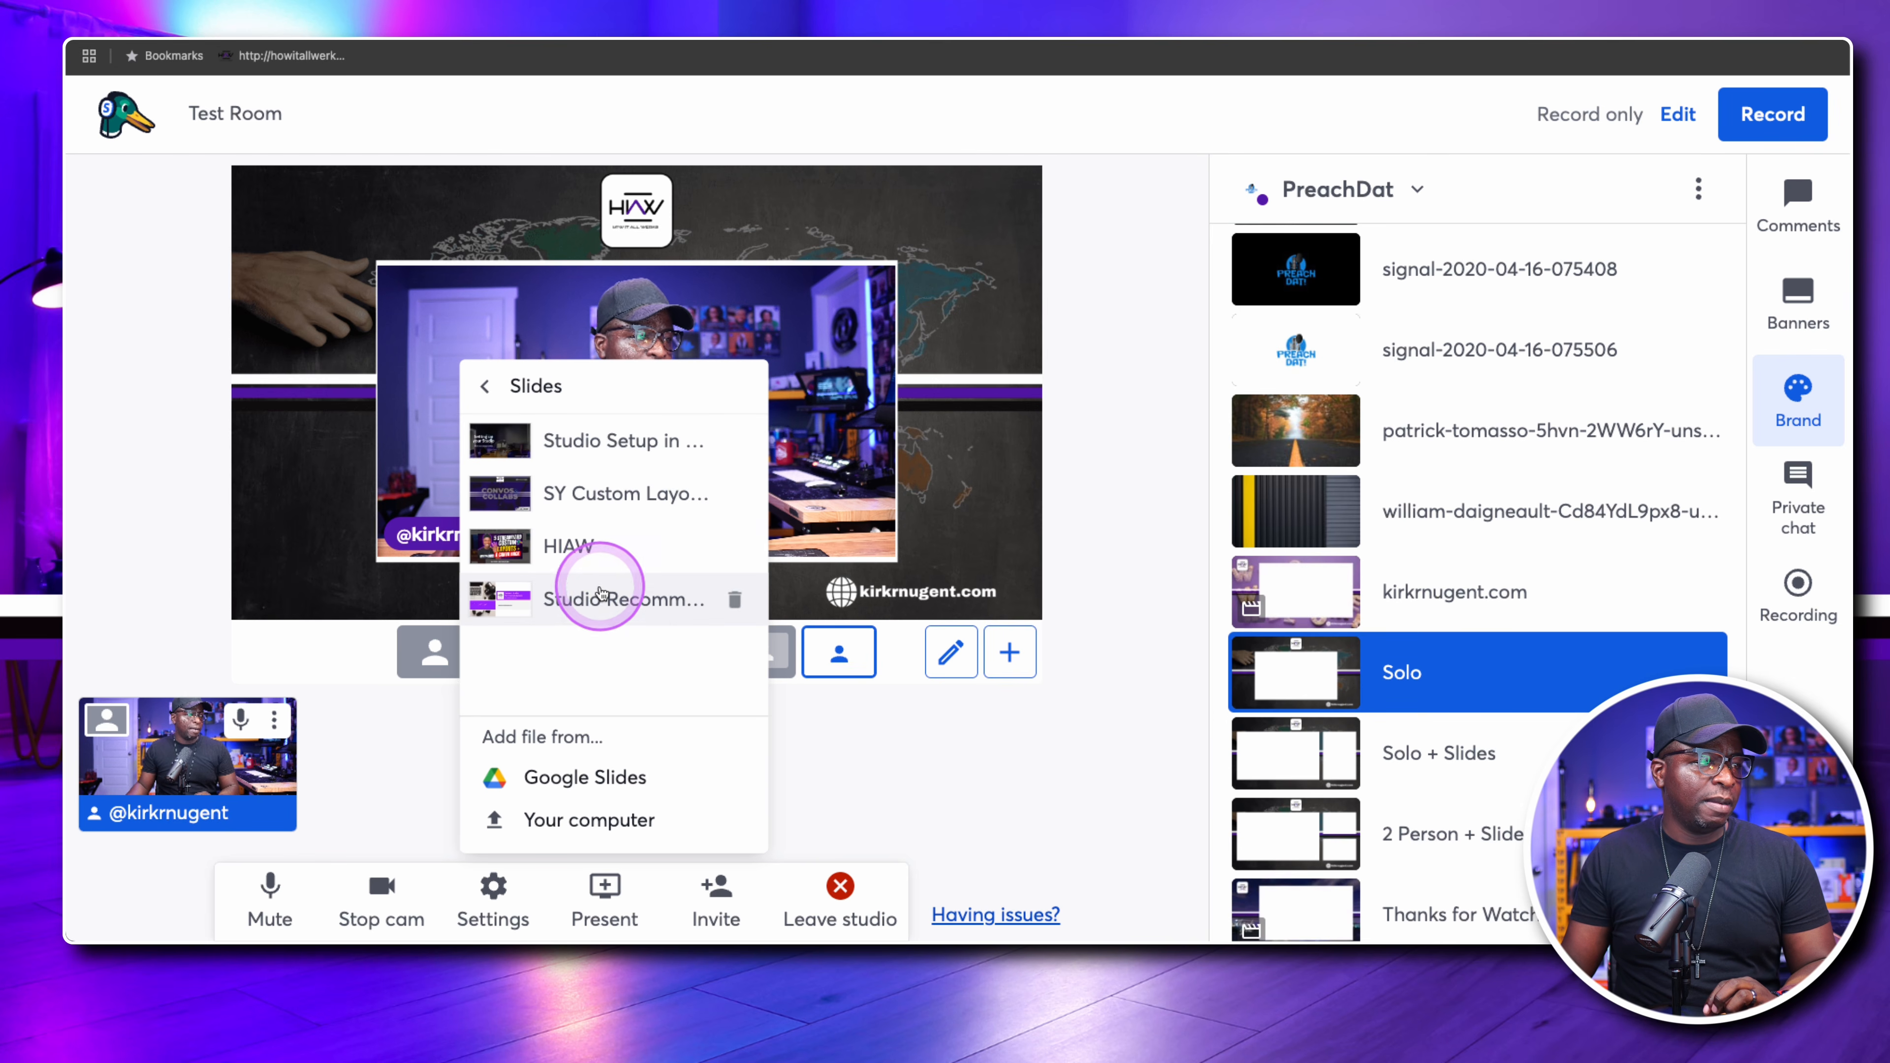
{"action": "left_click", "coordinate": [616, 447]}
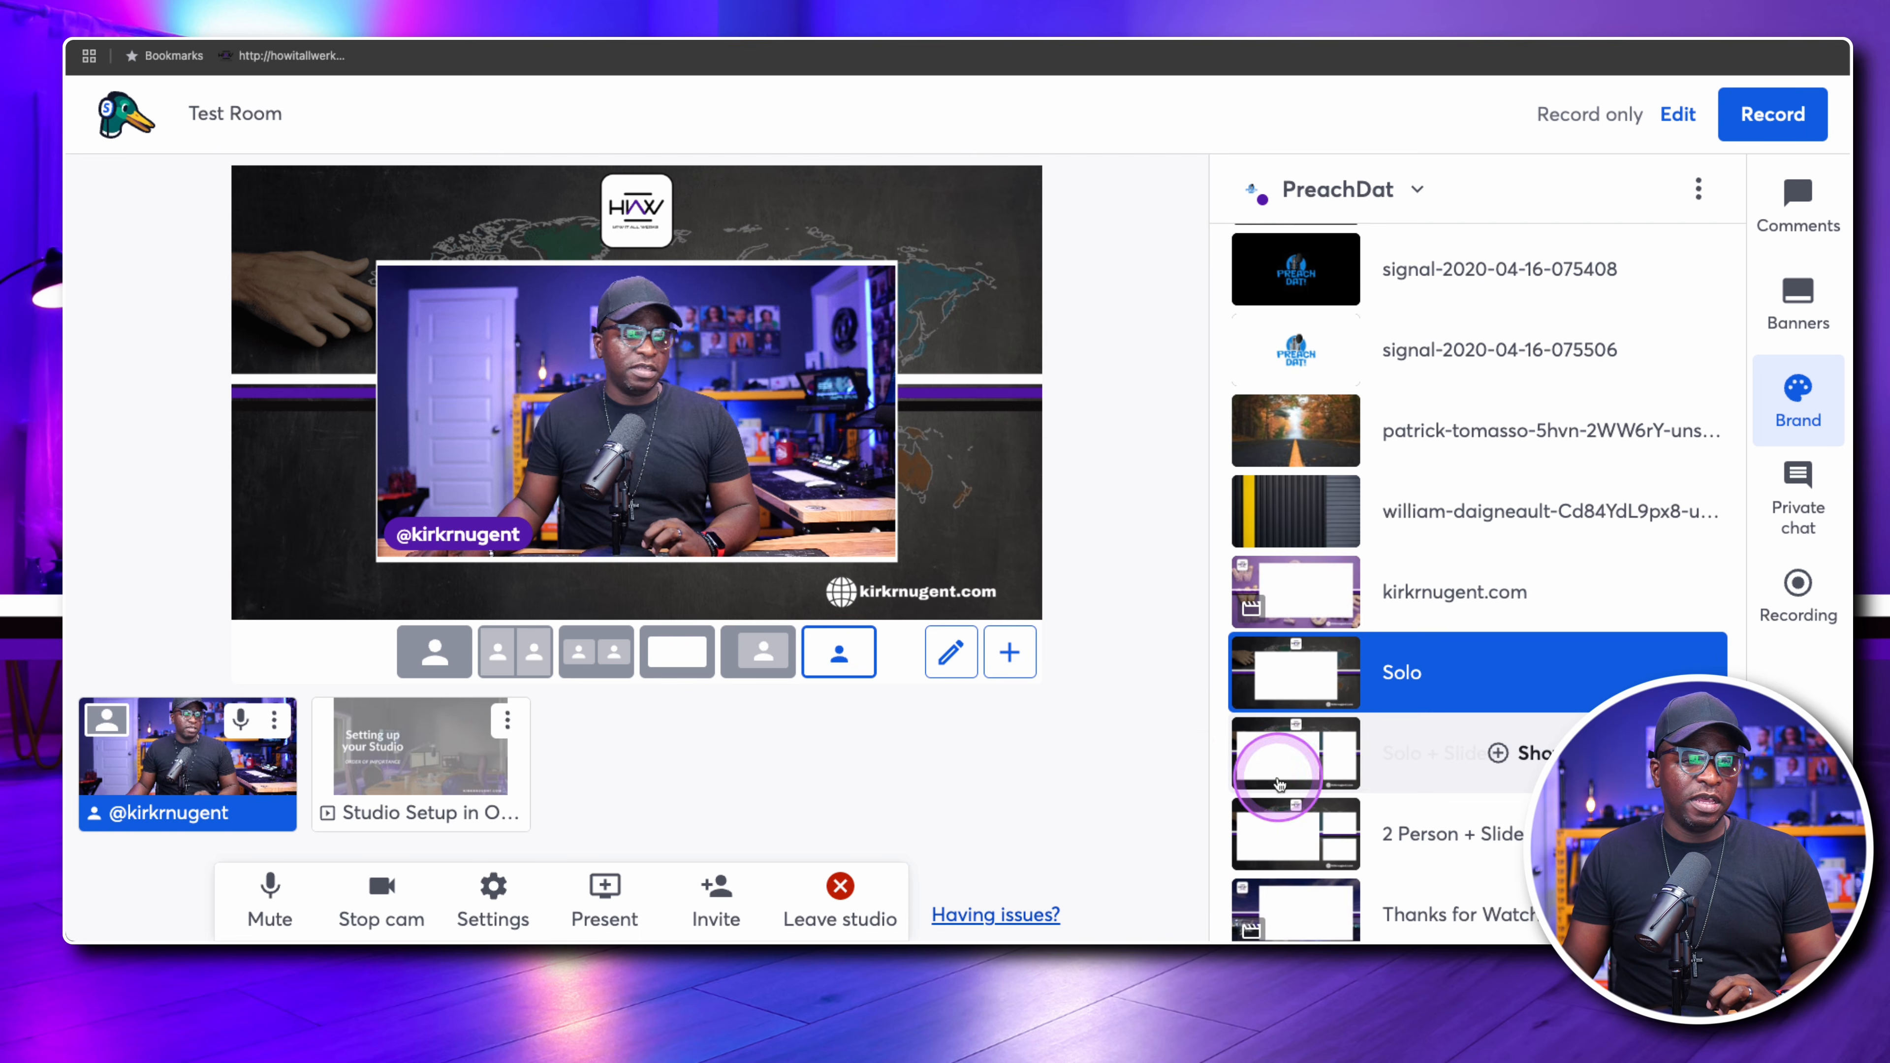
{"action": "left_click", "coordinate": [507, 719]}
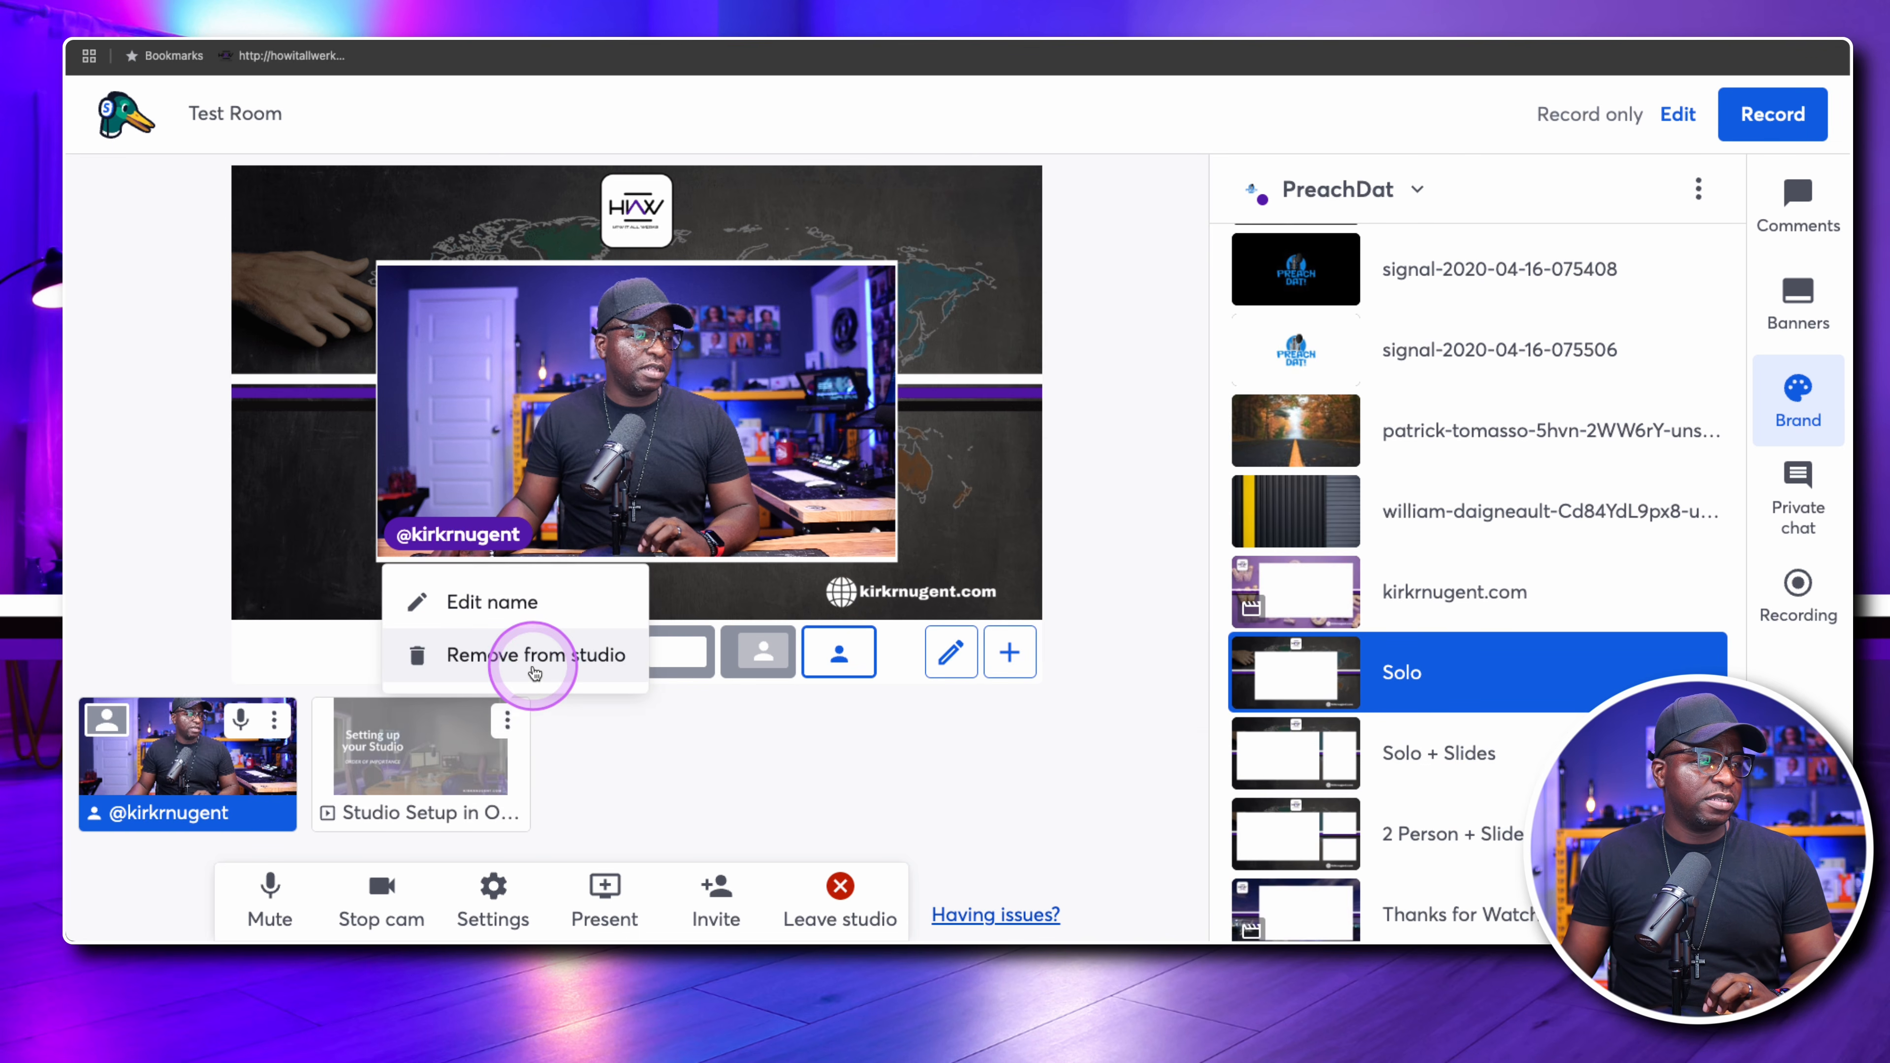
{"action": "left_click", "coordinate": [534, 670]}
Add the Studio Recomm… slide deck to the studio as a presentation source
{"action": "left_click", "coordinate": [610, 893]}
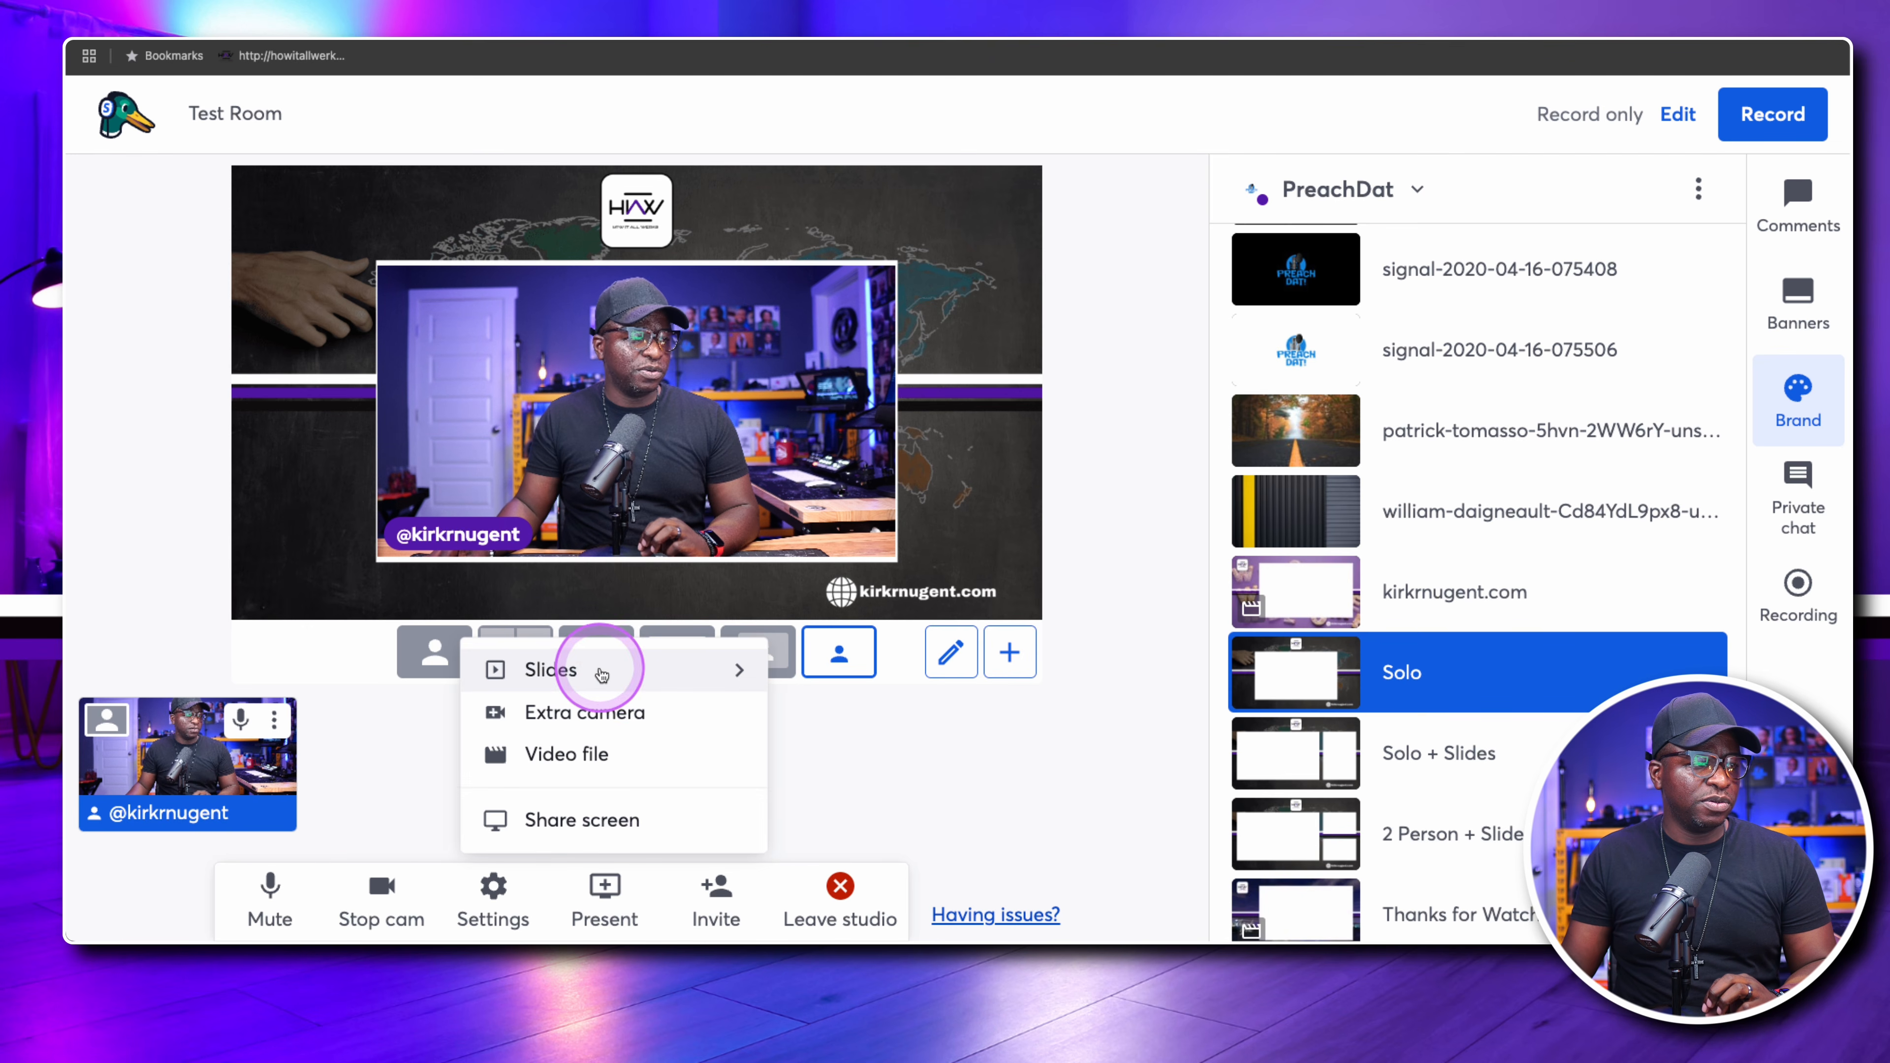
{"action": "left_click", "coordinate": [602, 672]}
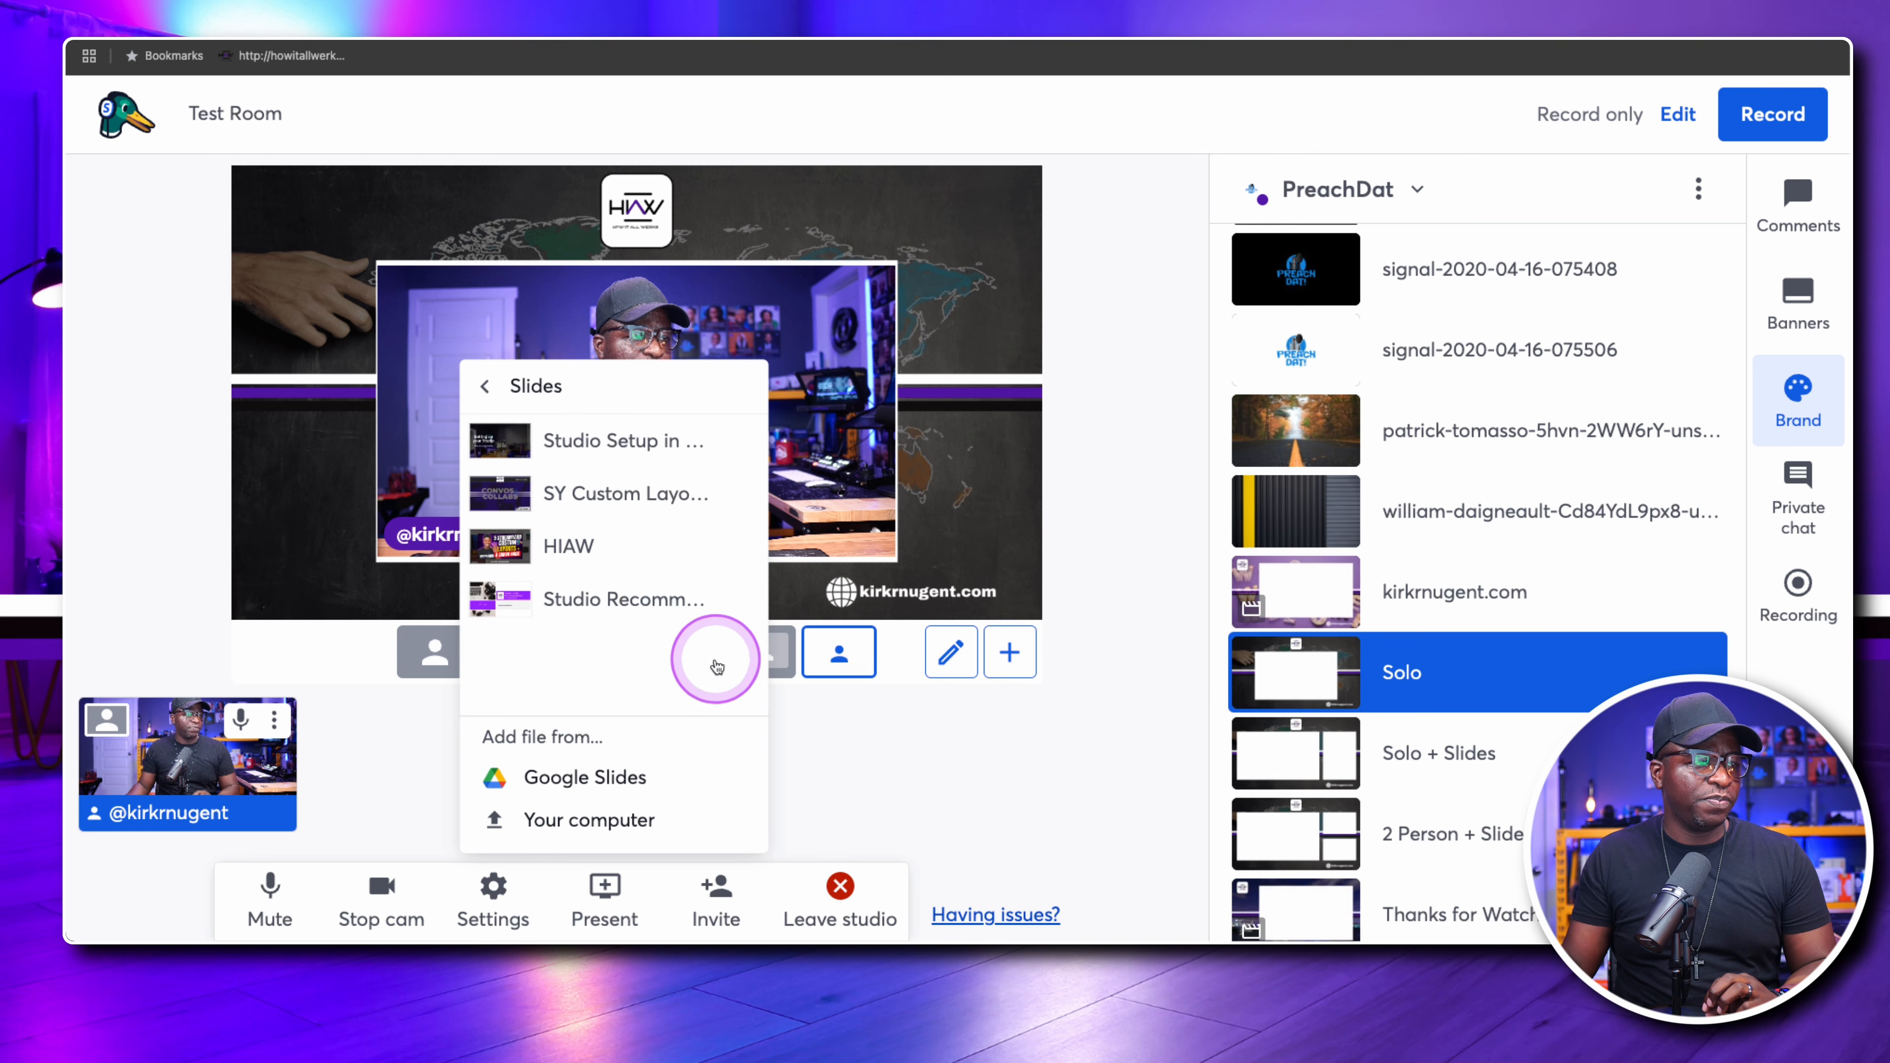
{"action": "left_click", "coordinate": [590, 601]}
Show the Solo + Slides background, and fit the Solo layout's camera slot into its narrow white rectangle with the feed set to Fill
{"action": "left_click", "coordinate": [1313, 759]}
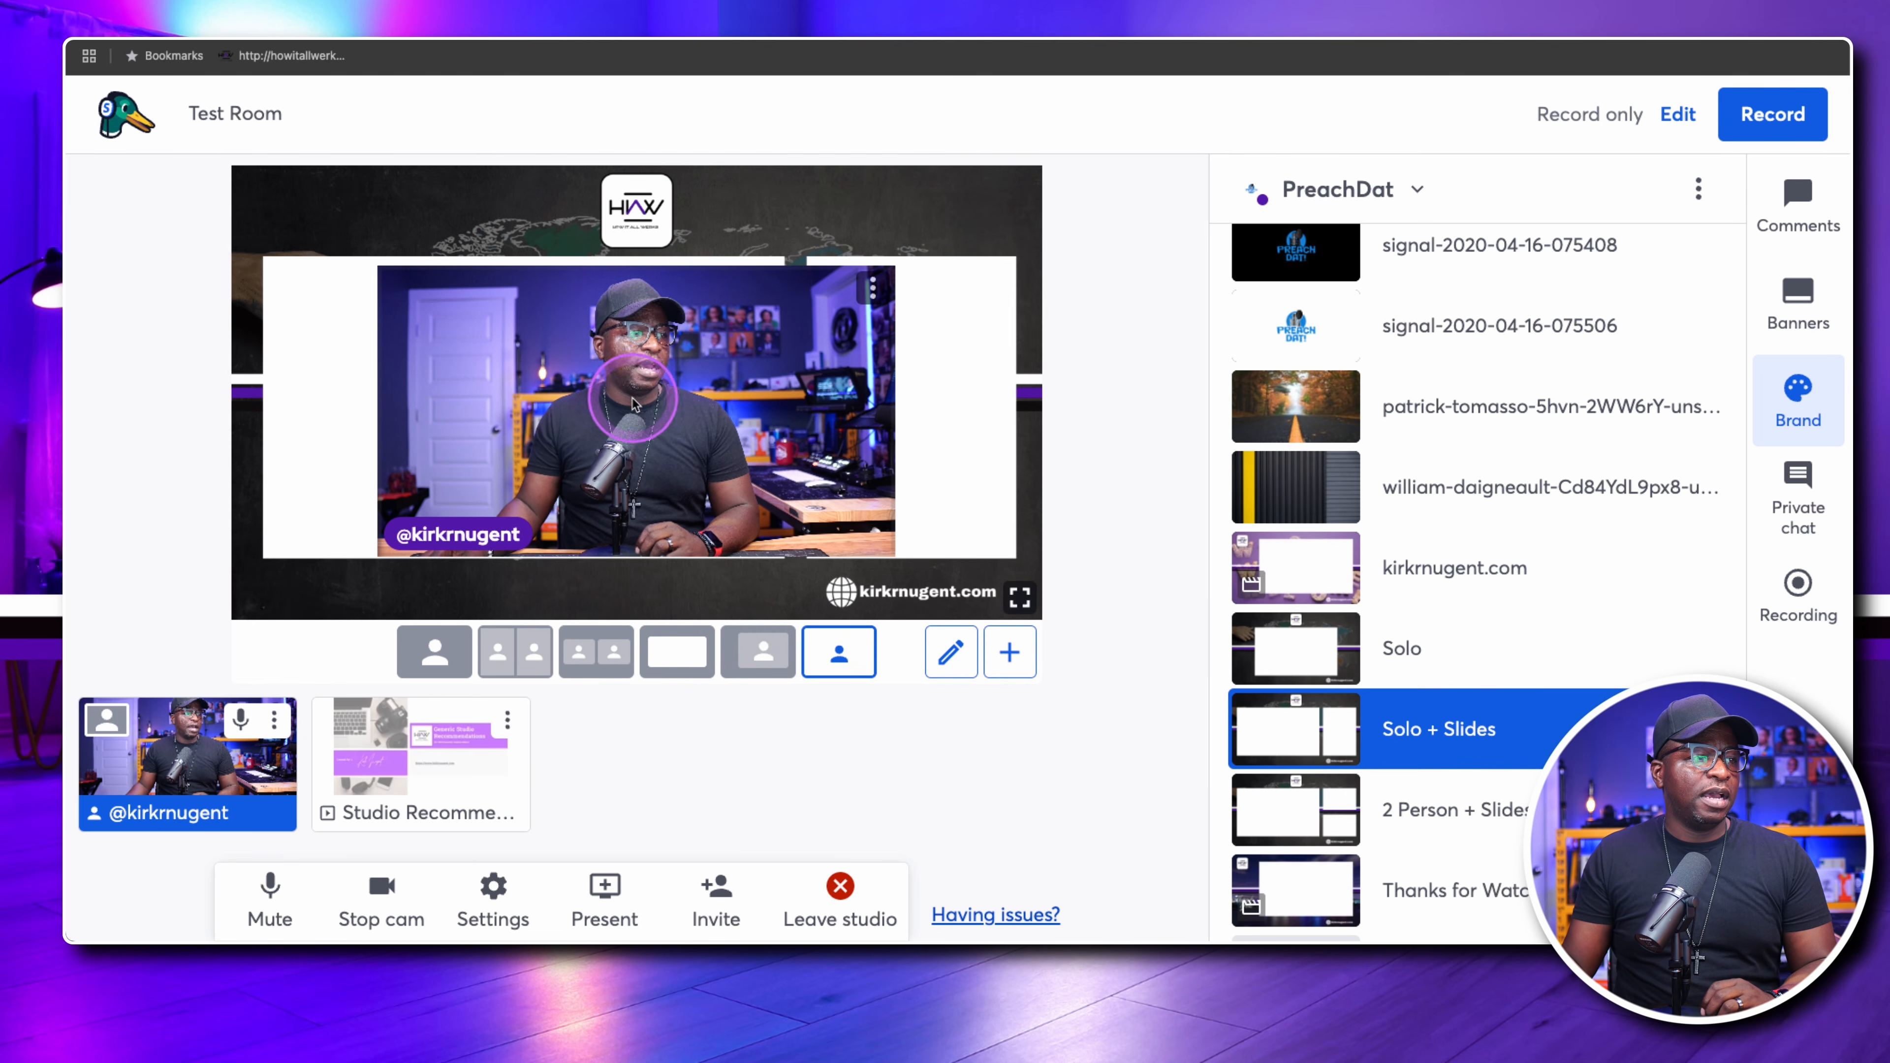
{"action": "left_click", "coordinate": [950, 652]}
{"action": "left_click", "coordinate": [623, 439]}
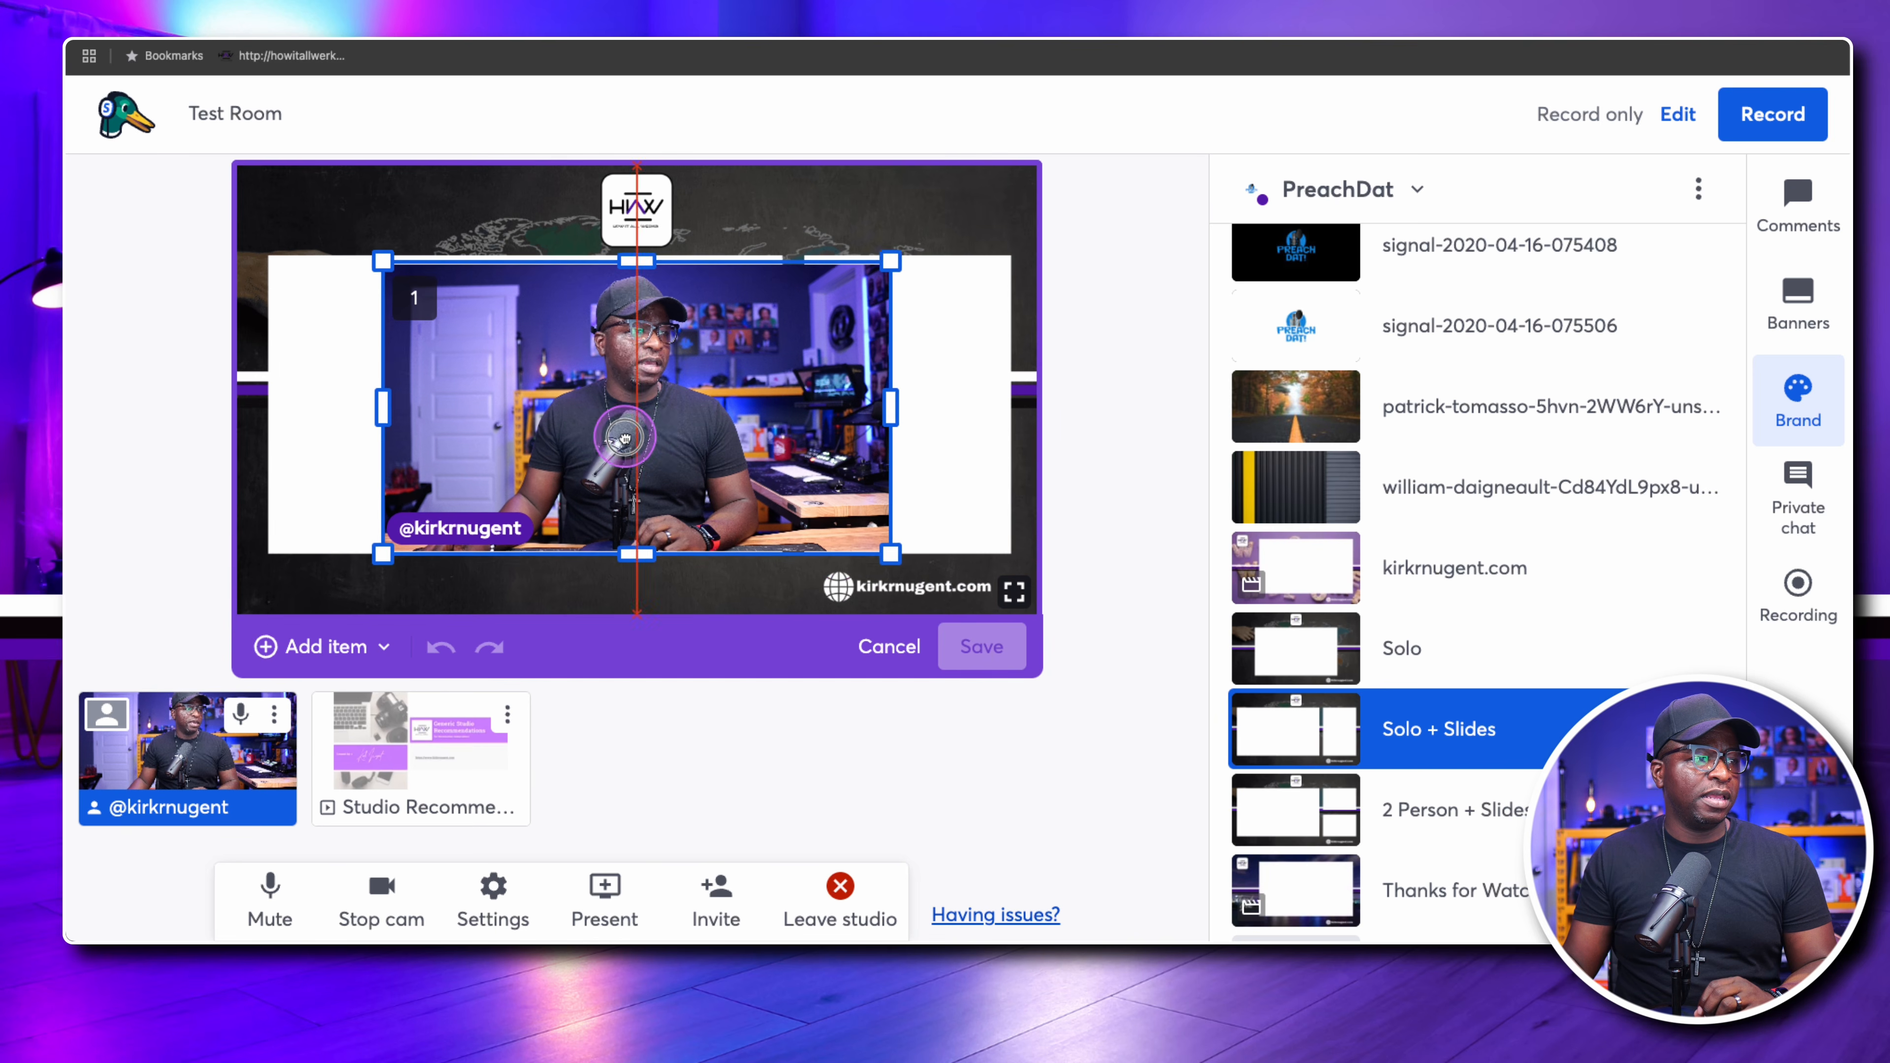
{"action": "left_click_drag", "start_coordinate": [624, 439], "coordinate": [765, 434]}
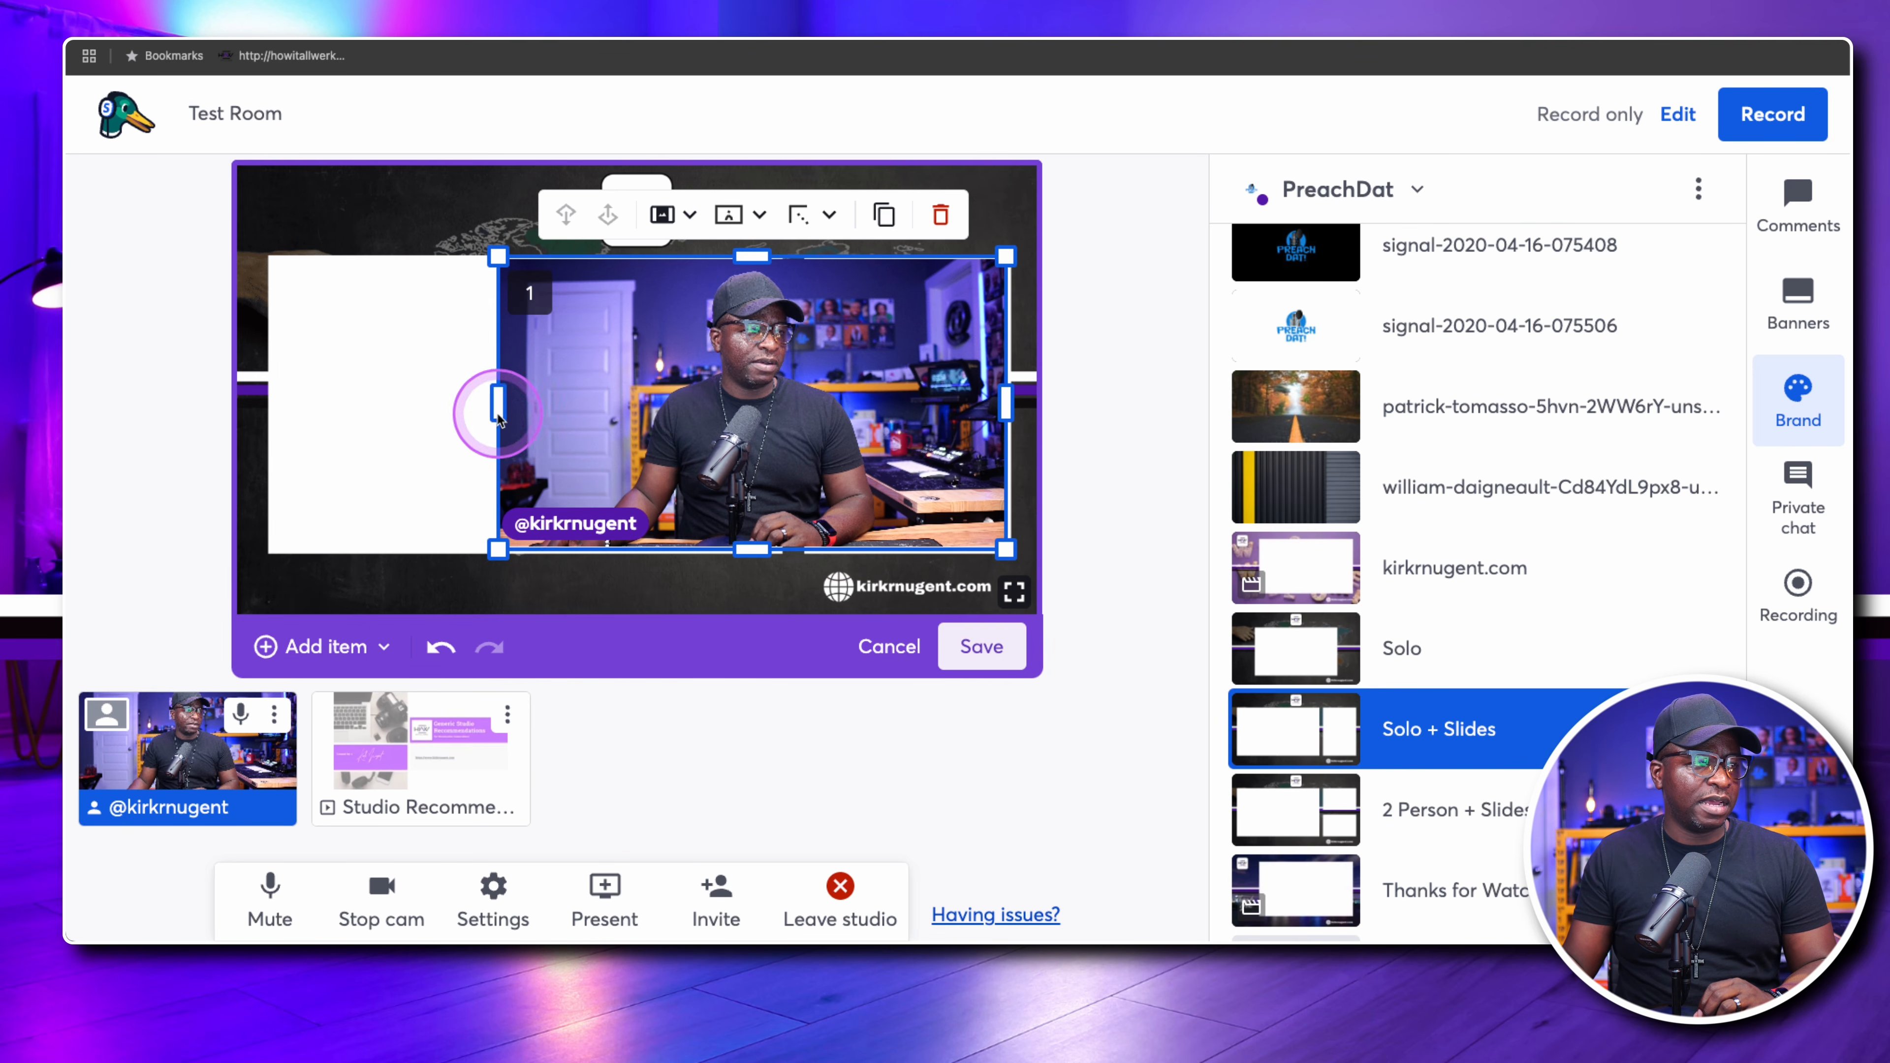
{"action": "left_click_drag", "start_coordinate": [497, 413], "coordinate": [640, 405]}
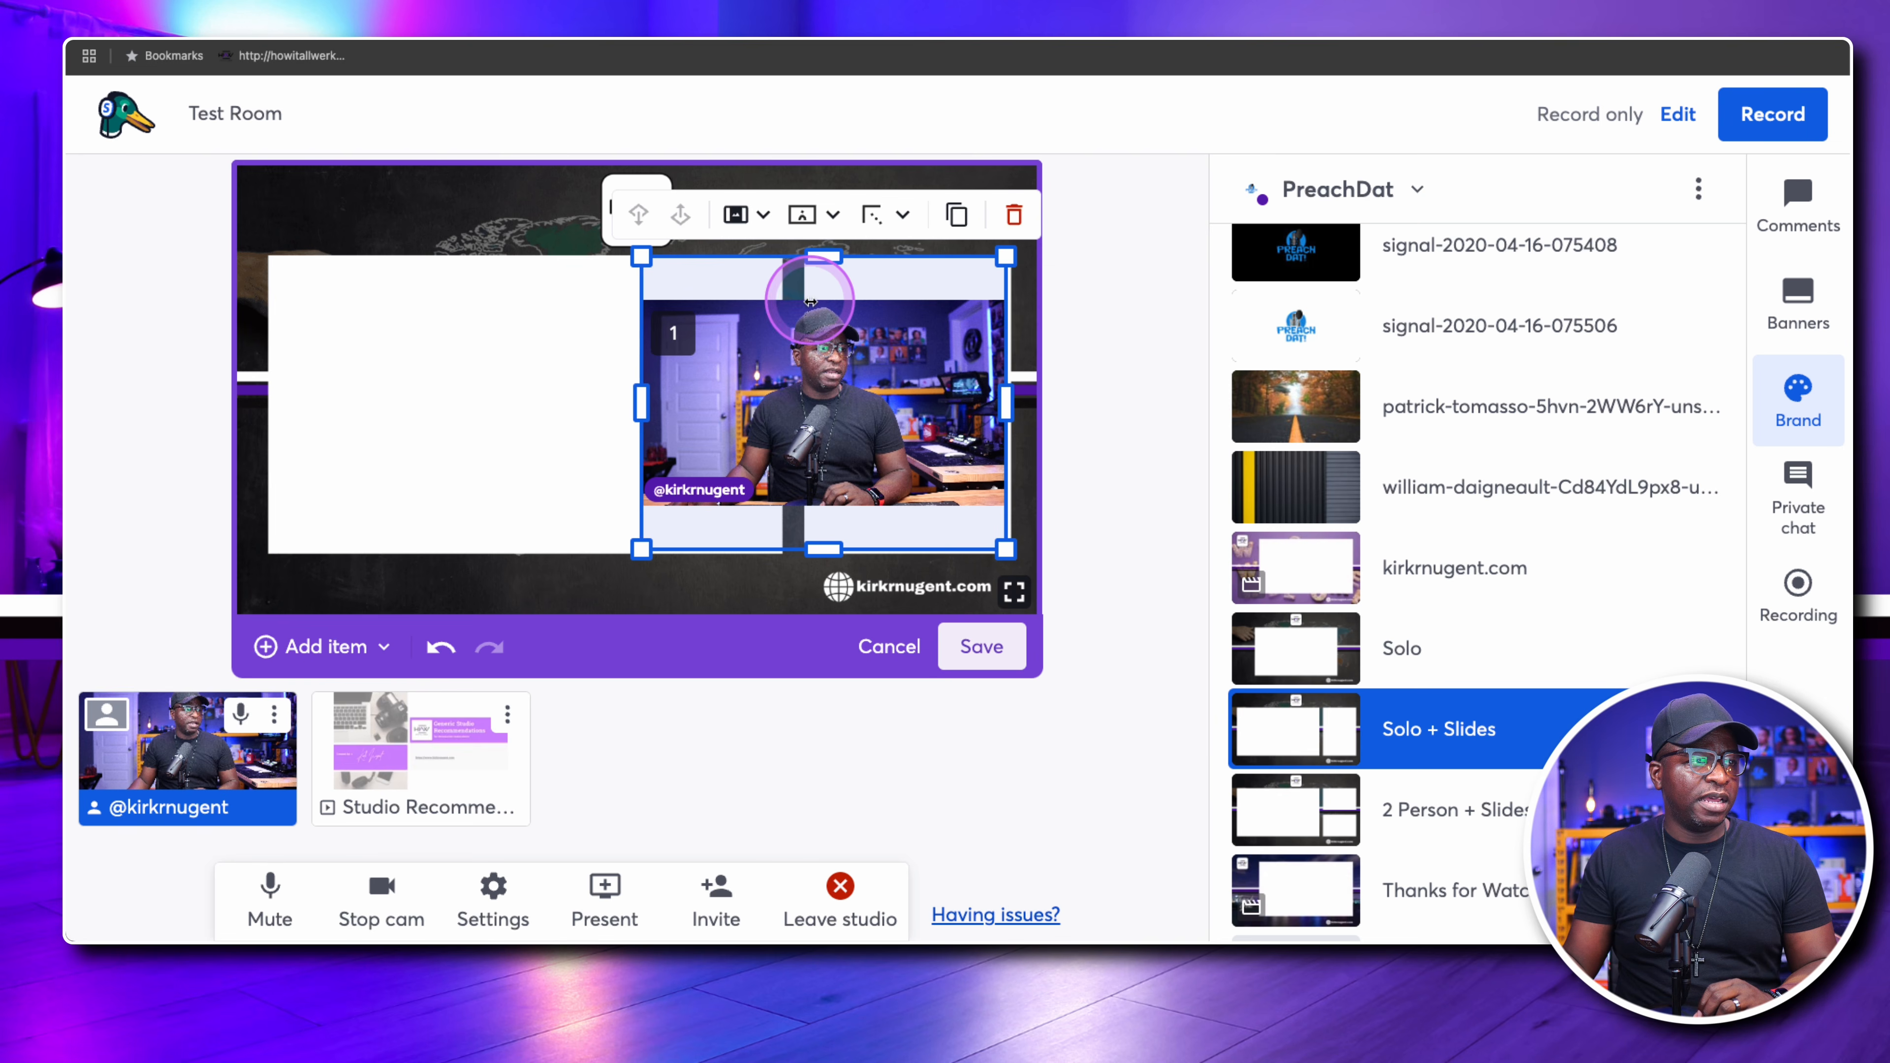
{"action": "right_click", "coordinate": [757, 218]}
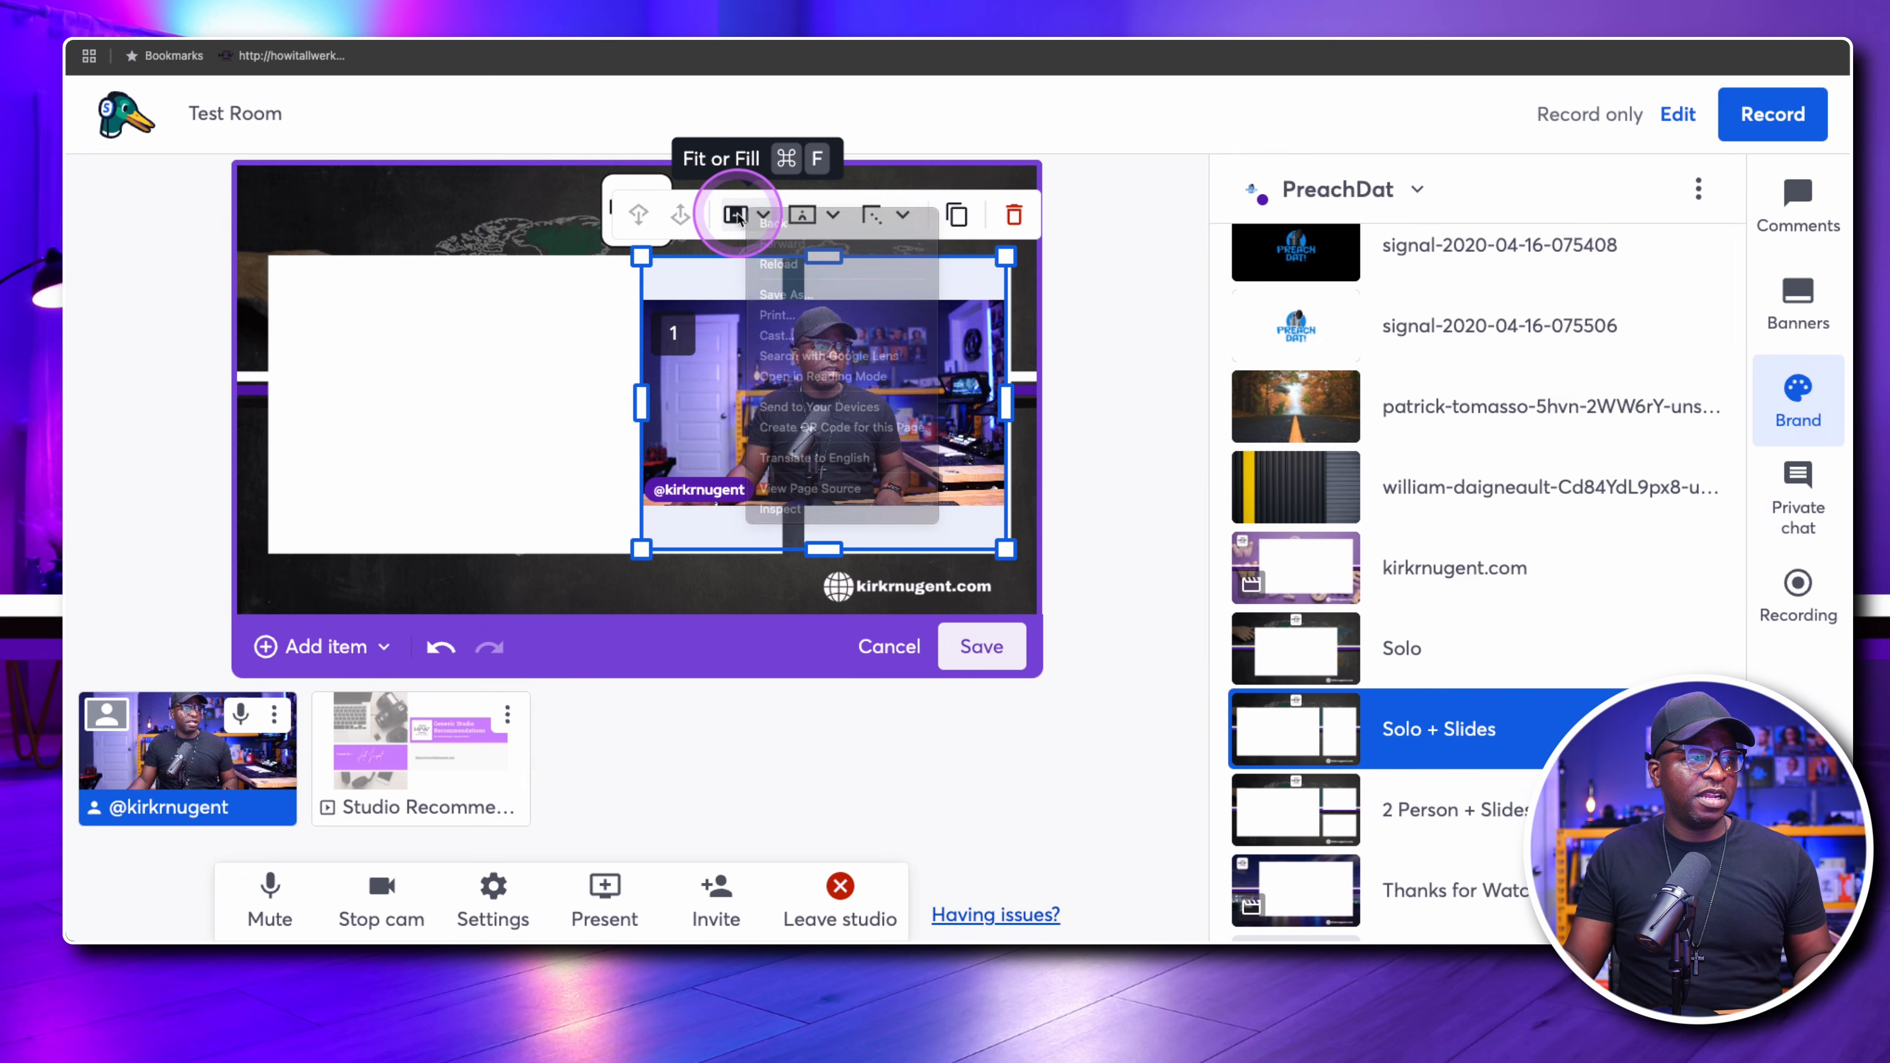
{"action": "left_click", "coordinate": [738, 216]}
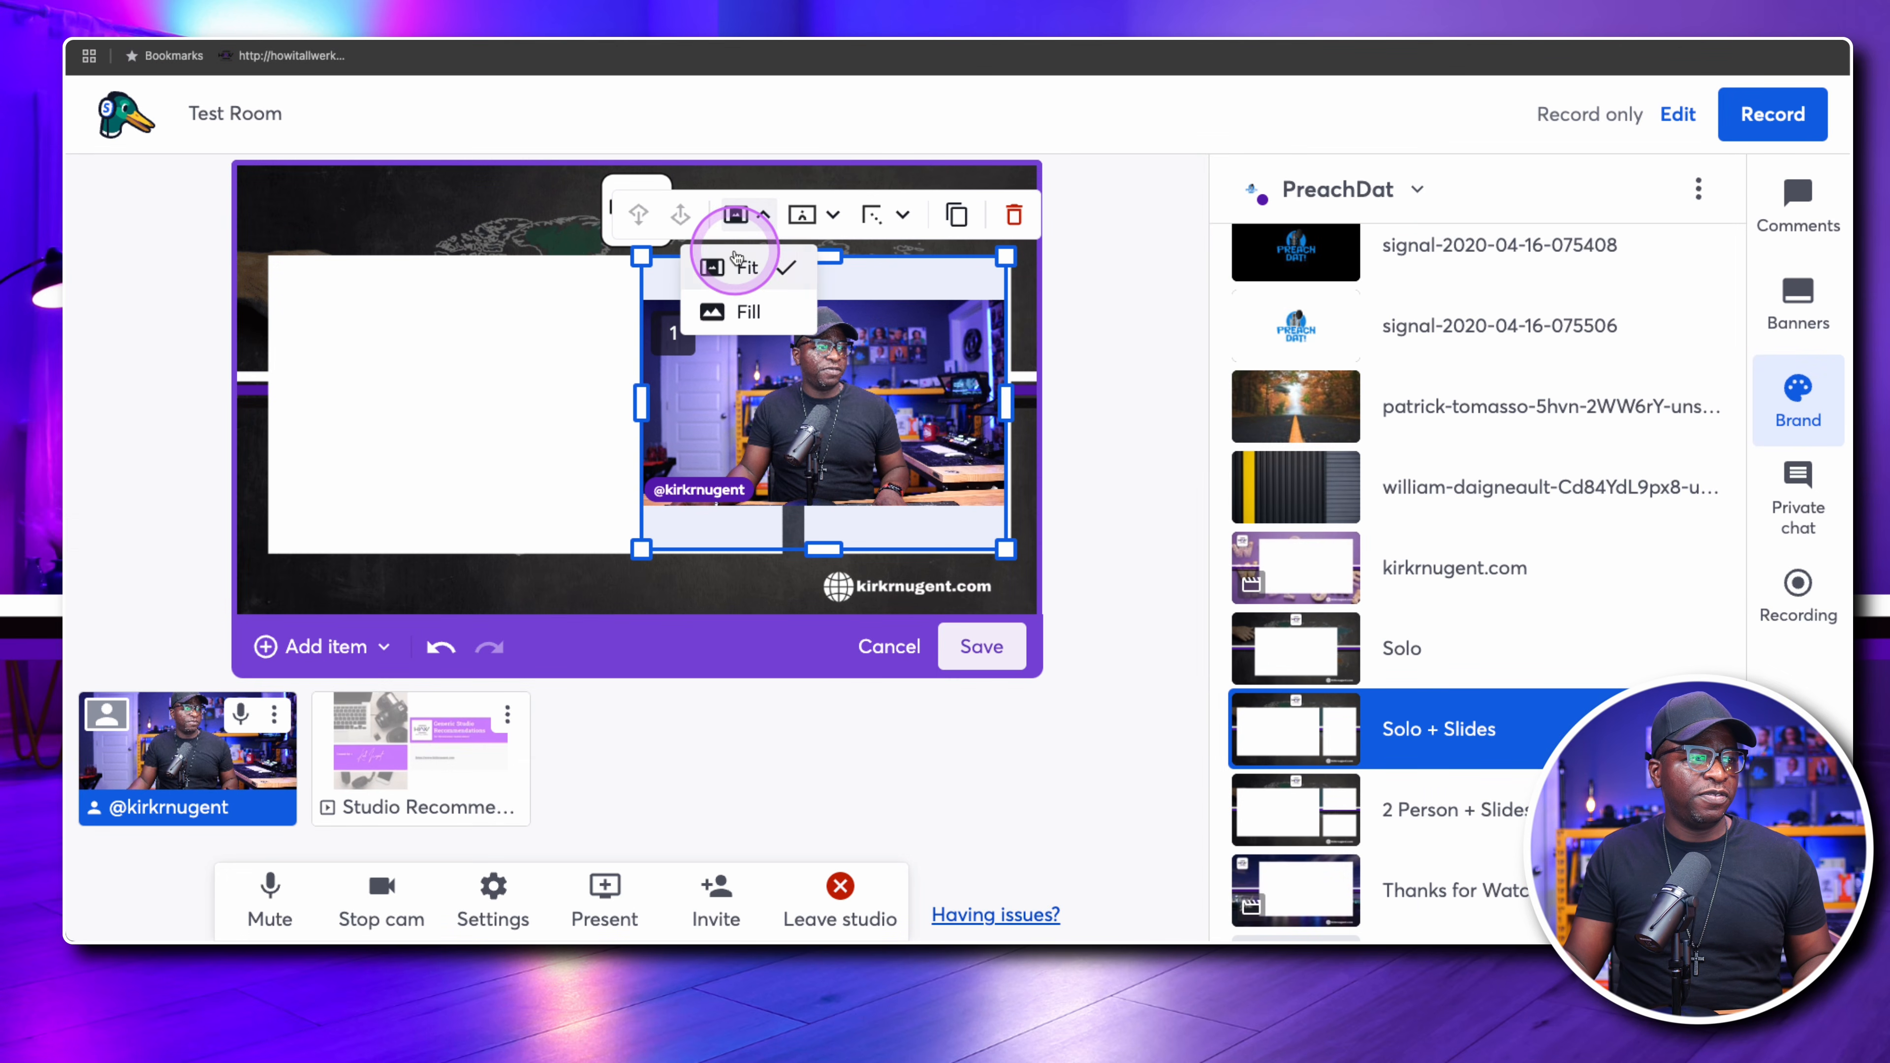
{"action": "left_click", "coordinate": [741, 306]}
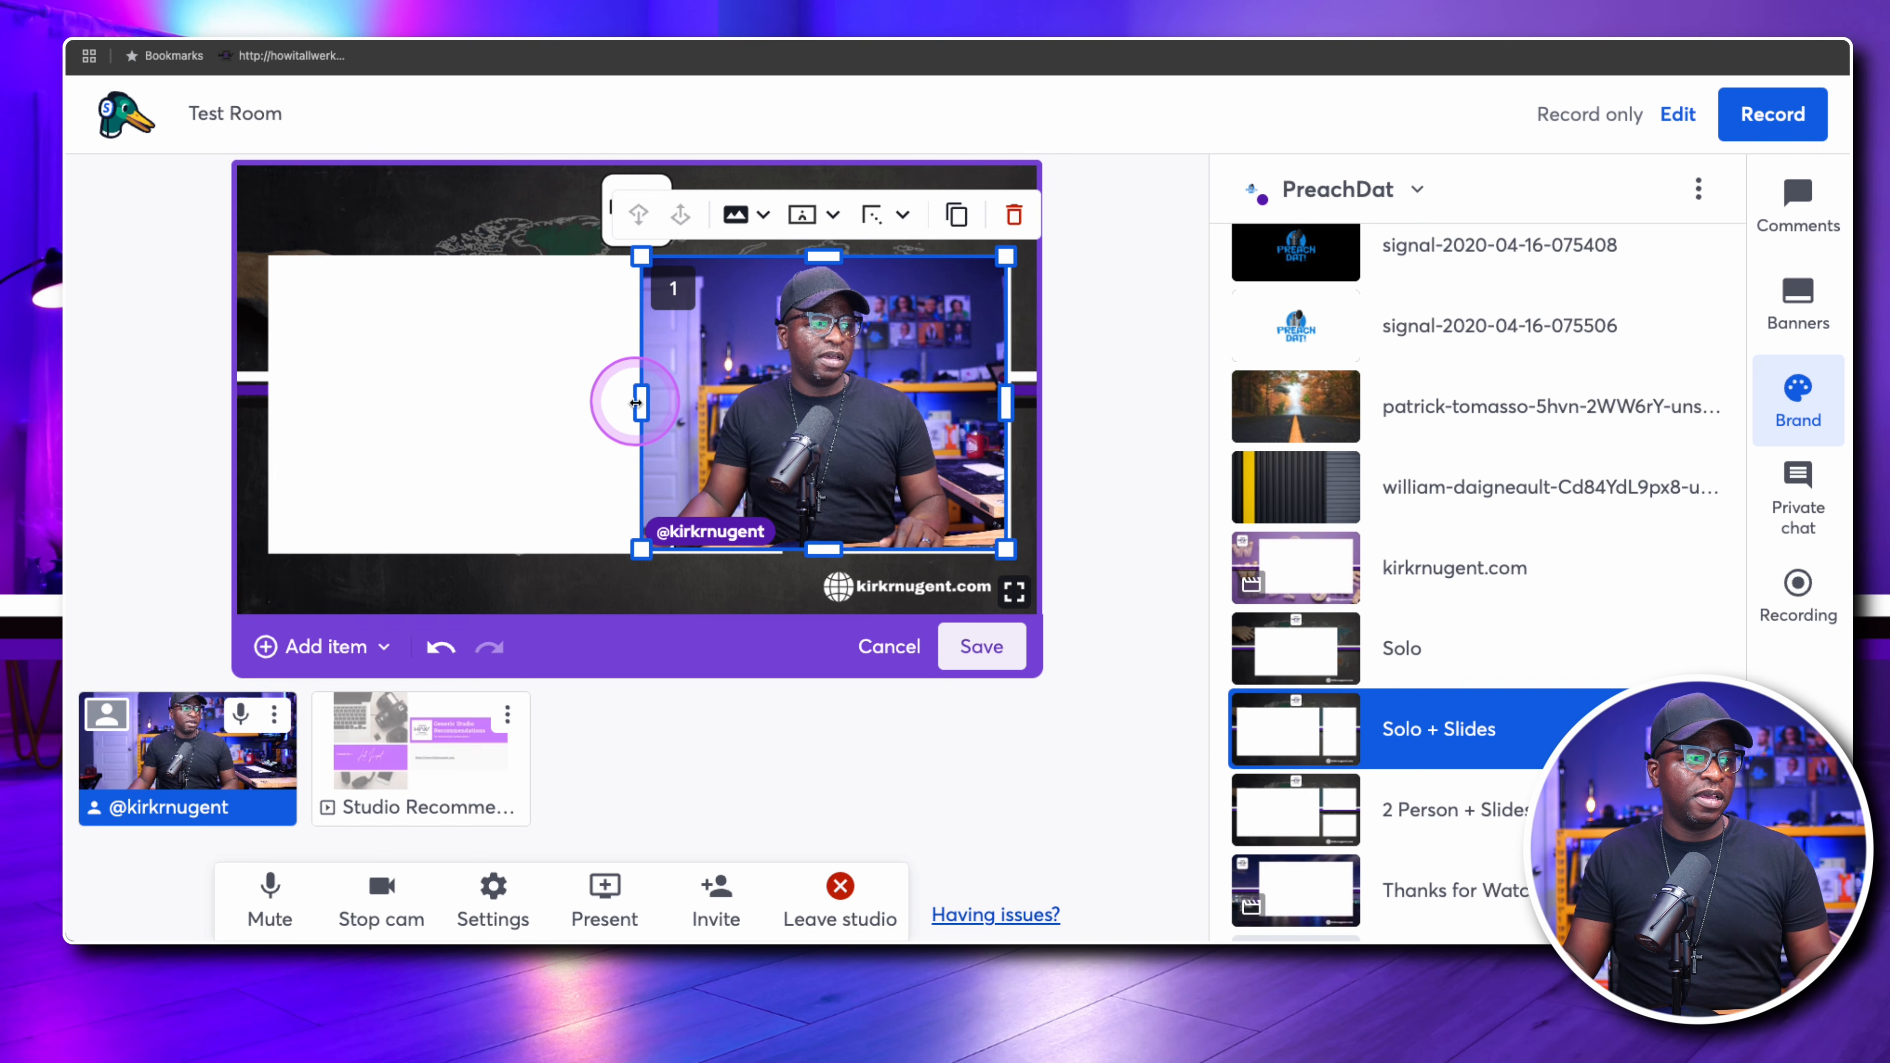
{"action": "left_click_drag", "start_coordinate": [636, 402], "coordinate": [756, 405]}
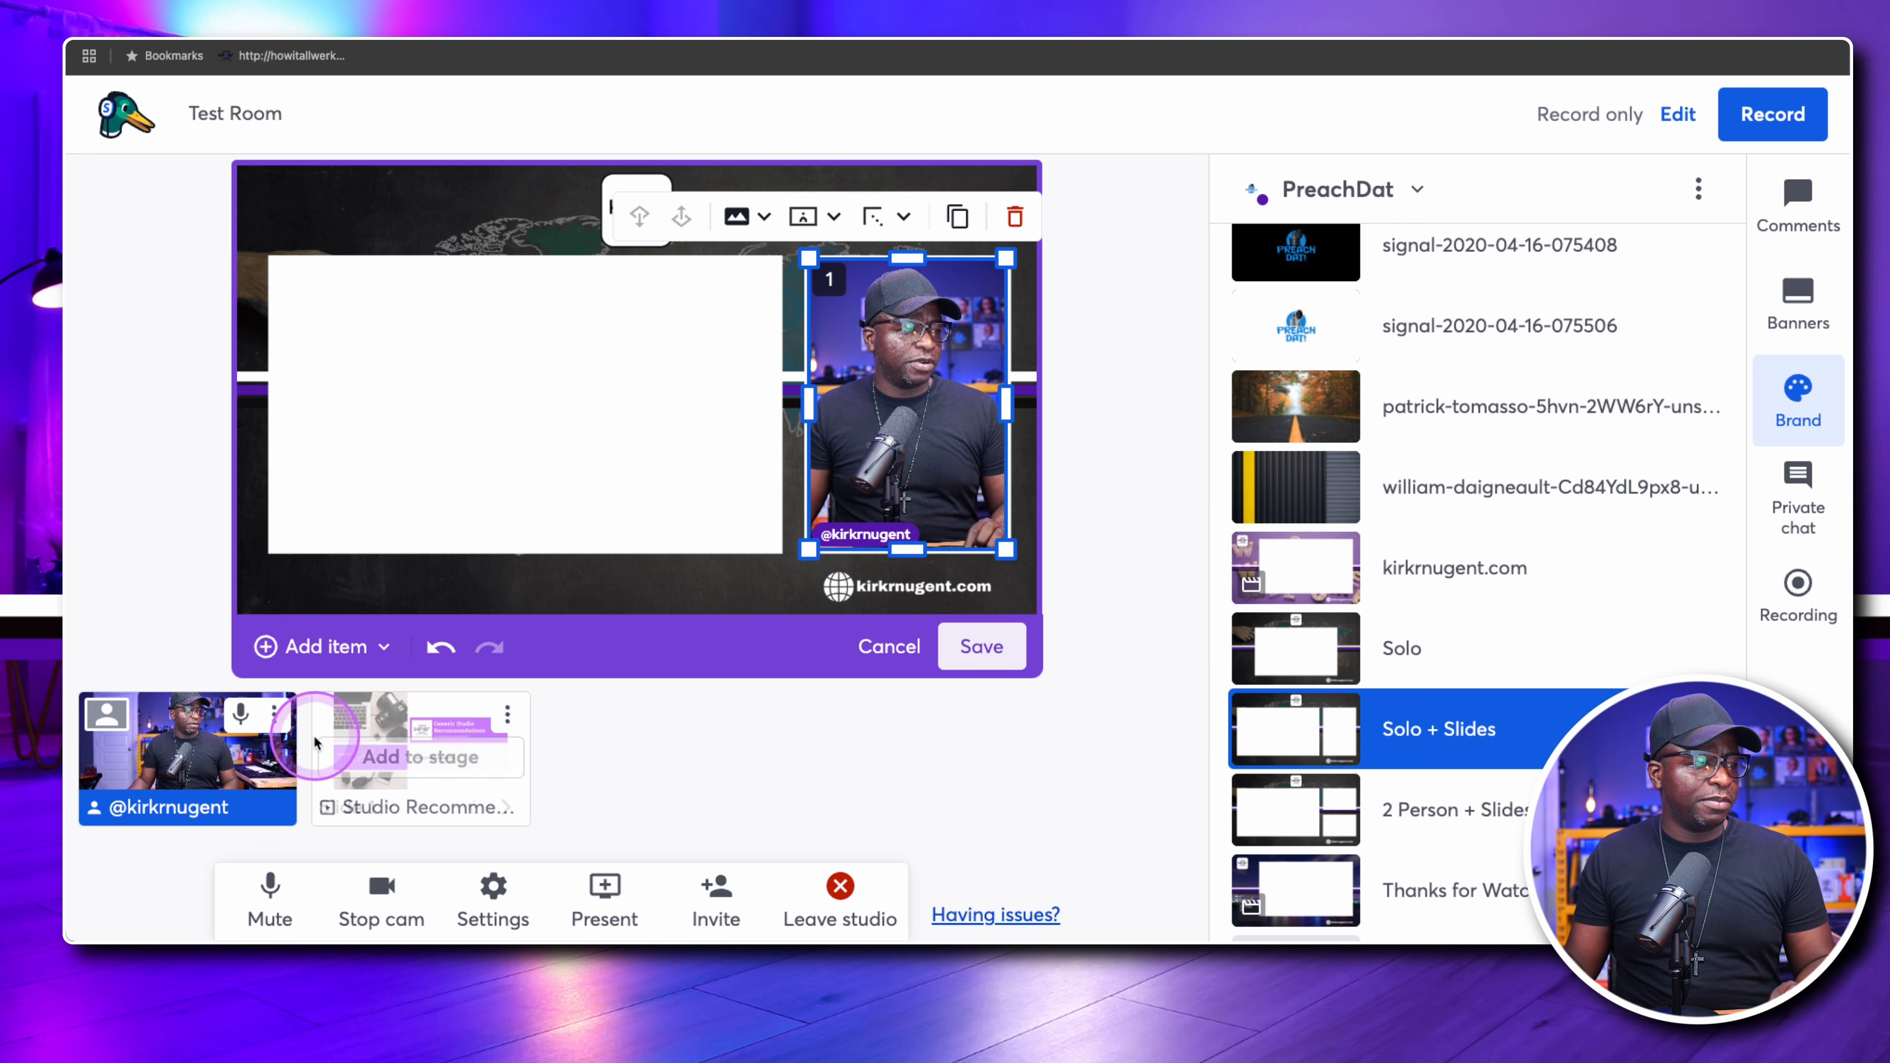
Add a media slot to the layout, and move and resize it to fill the large white rectangle beside the camera
{"action": "left_click", "coordinate": [303, 647]}
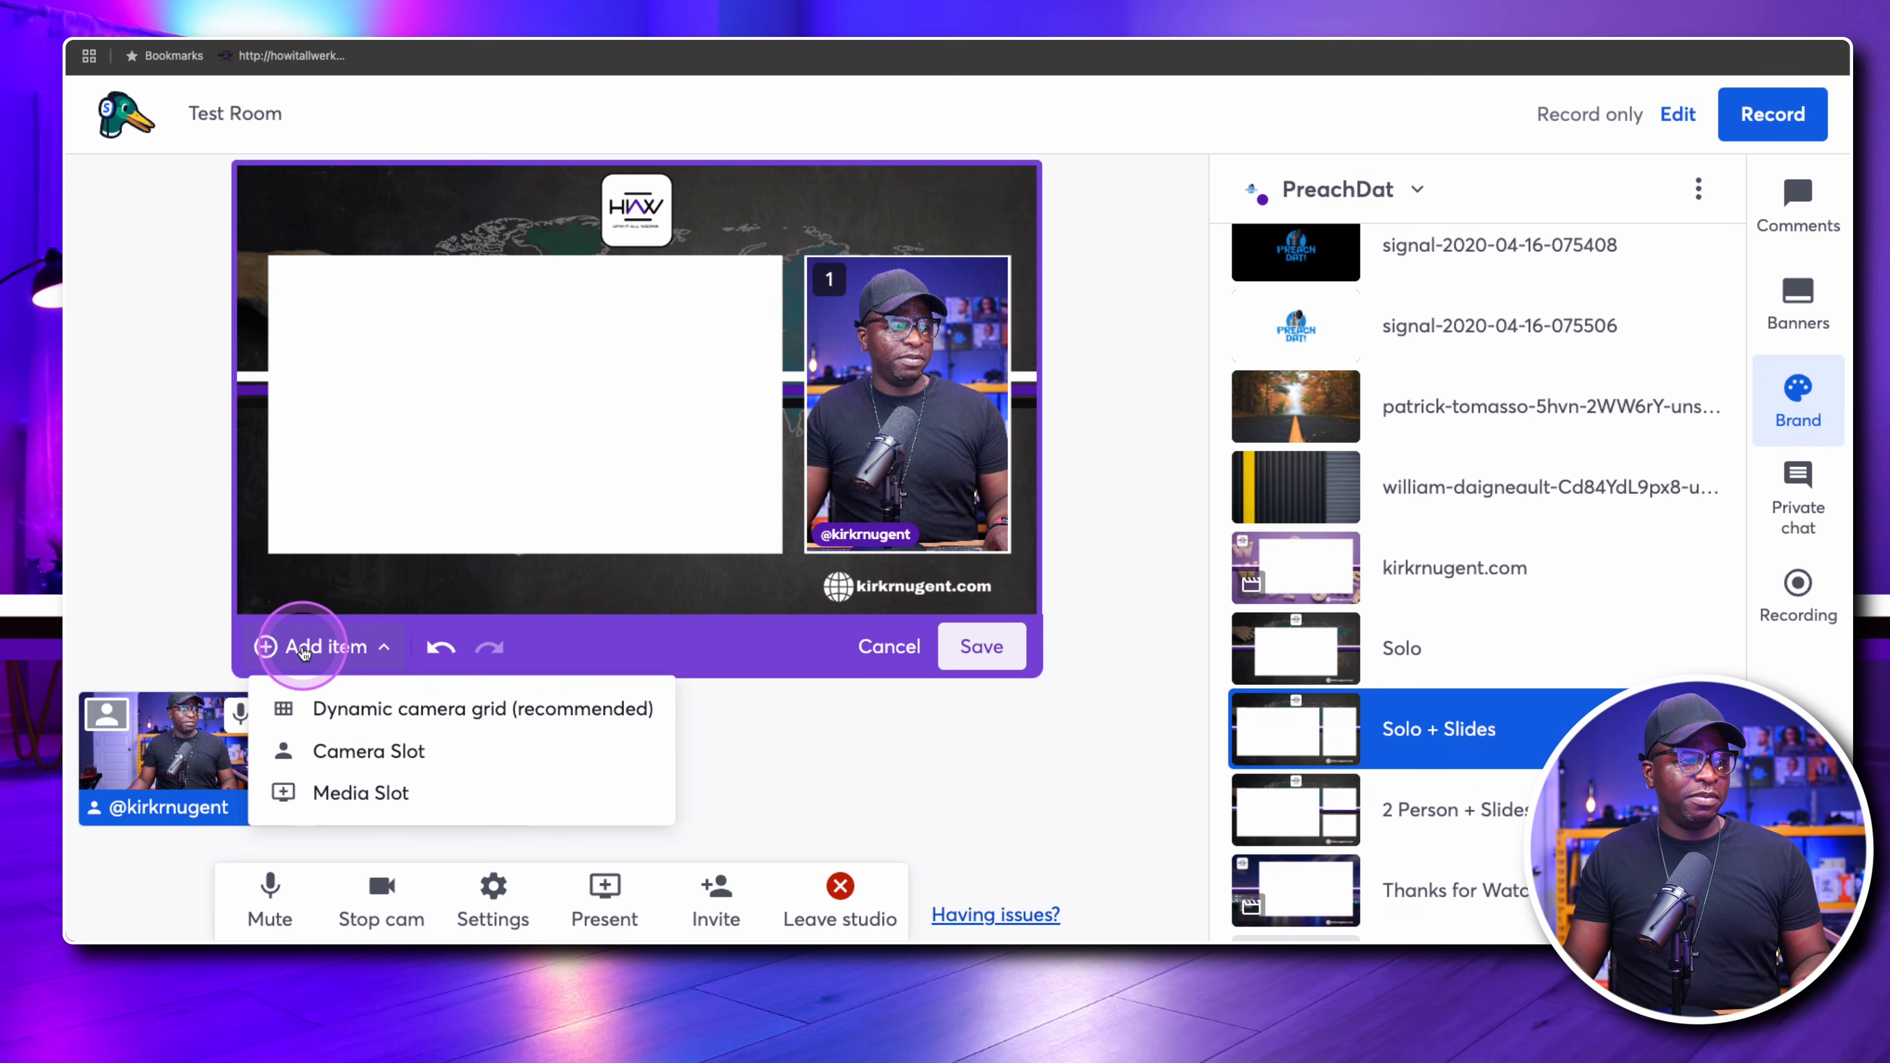
{"action": "left_click", "coordinate": [402, 790]}
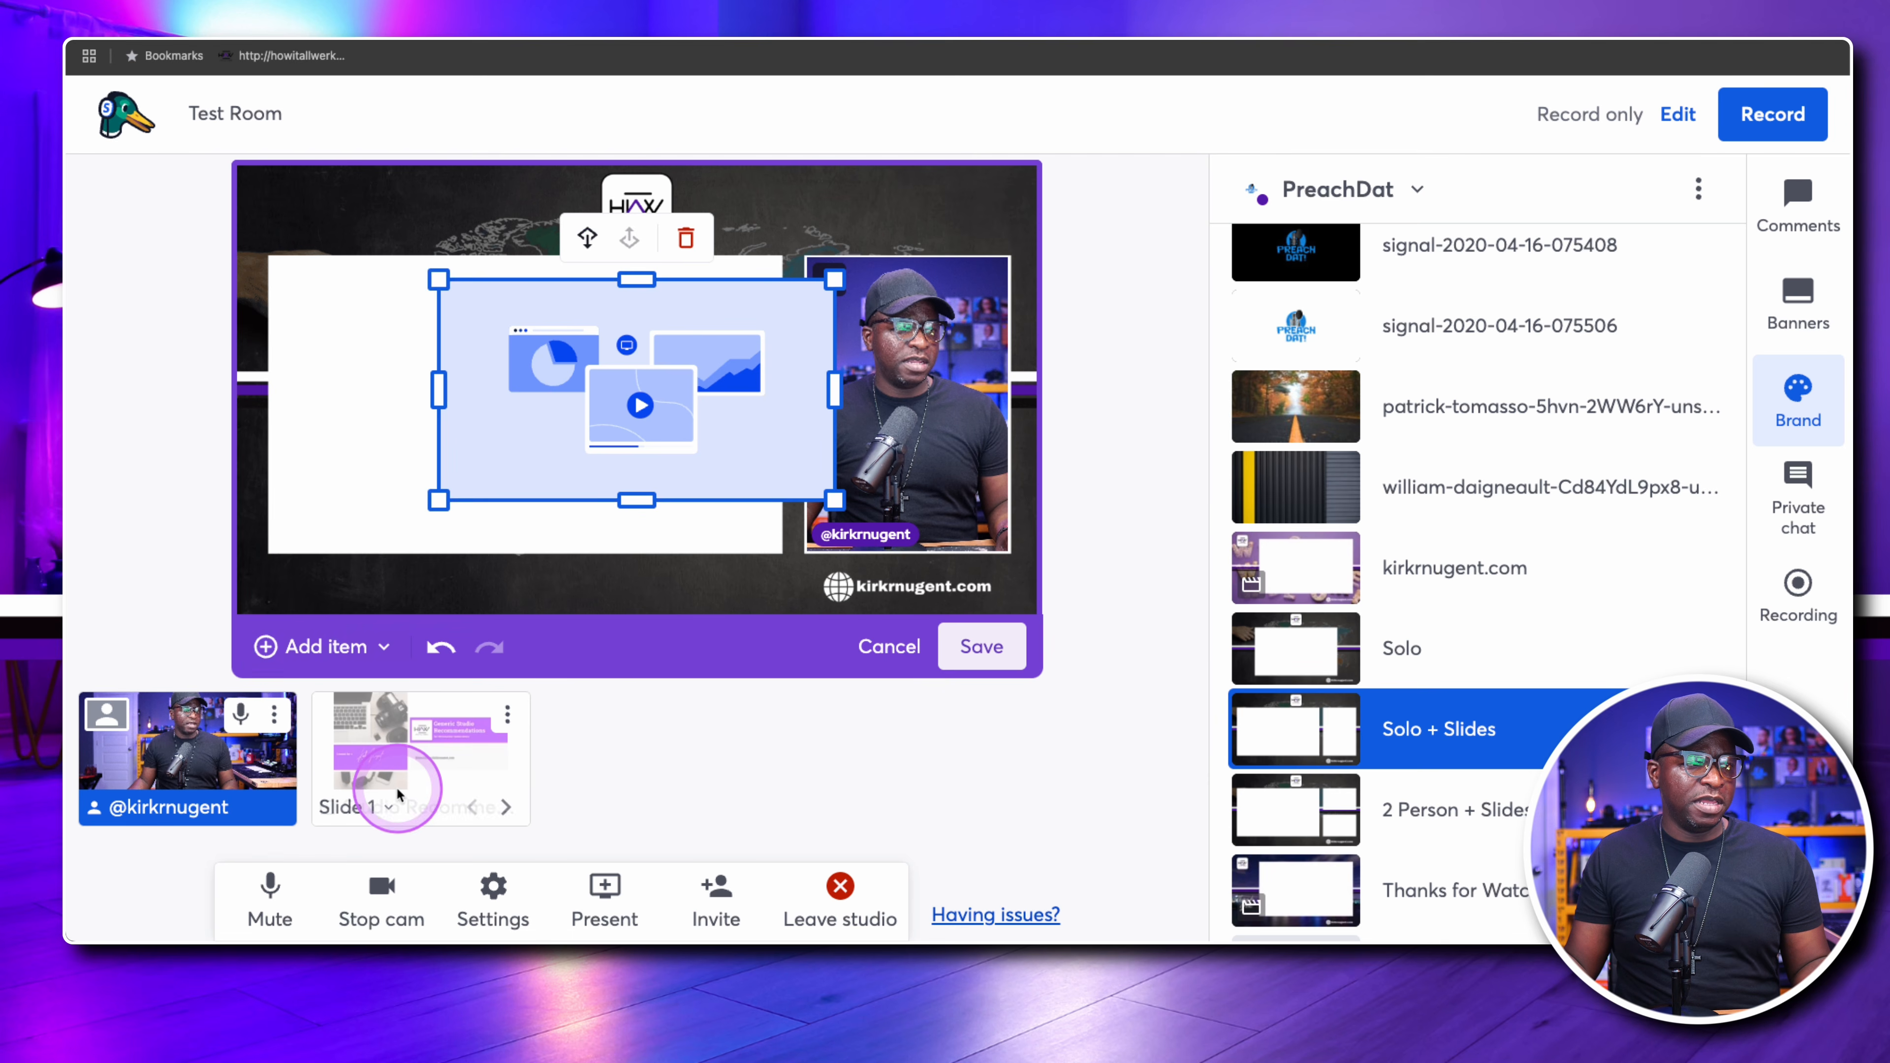
{"action": "left_click_drag", "start_coordinate": [569, 422], "coordinate": [403, 390]}
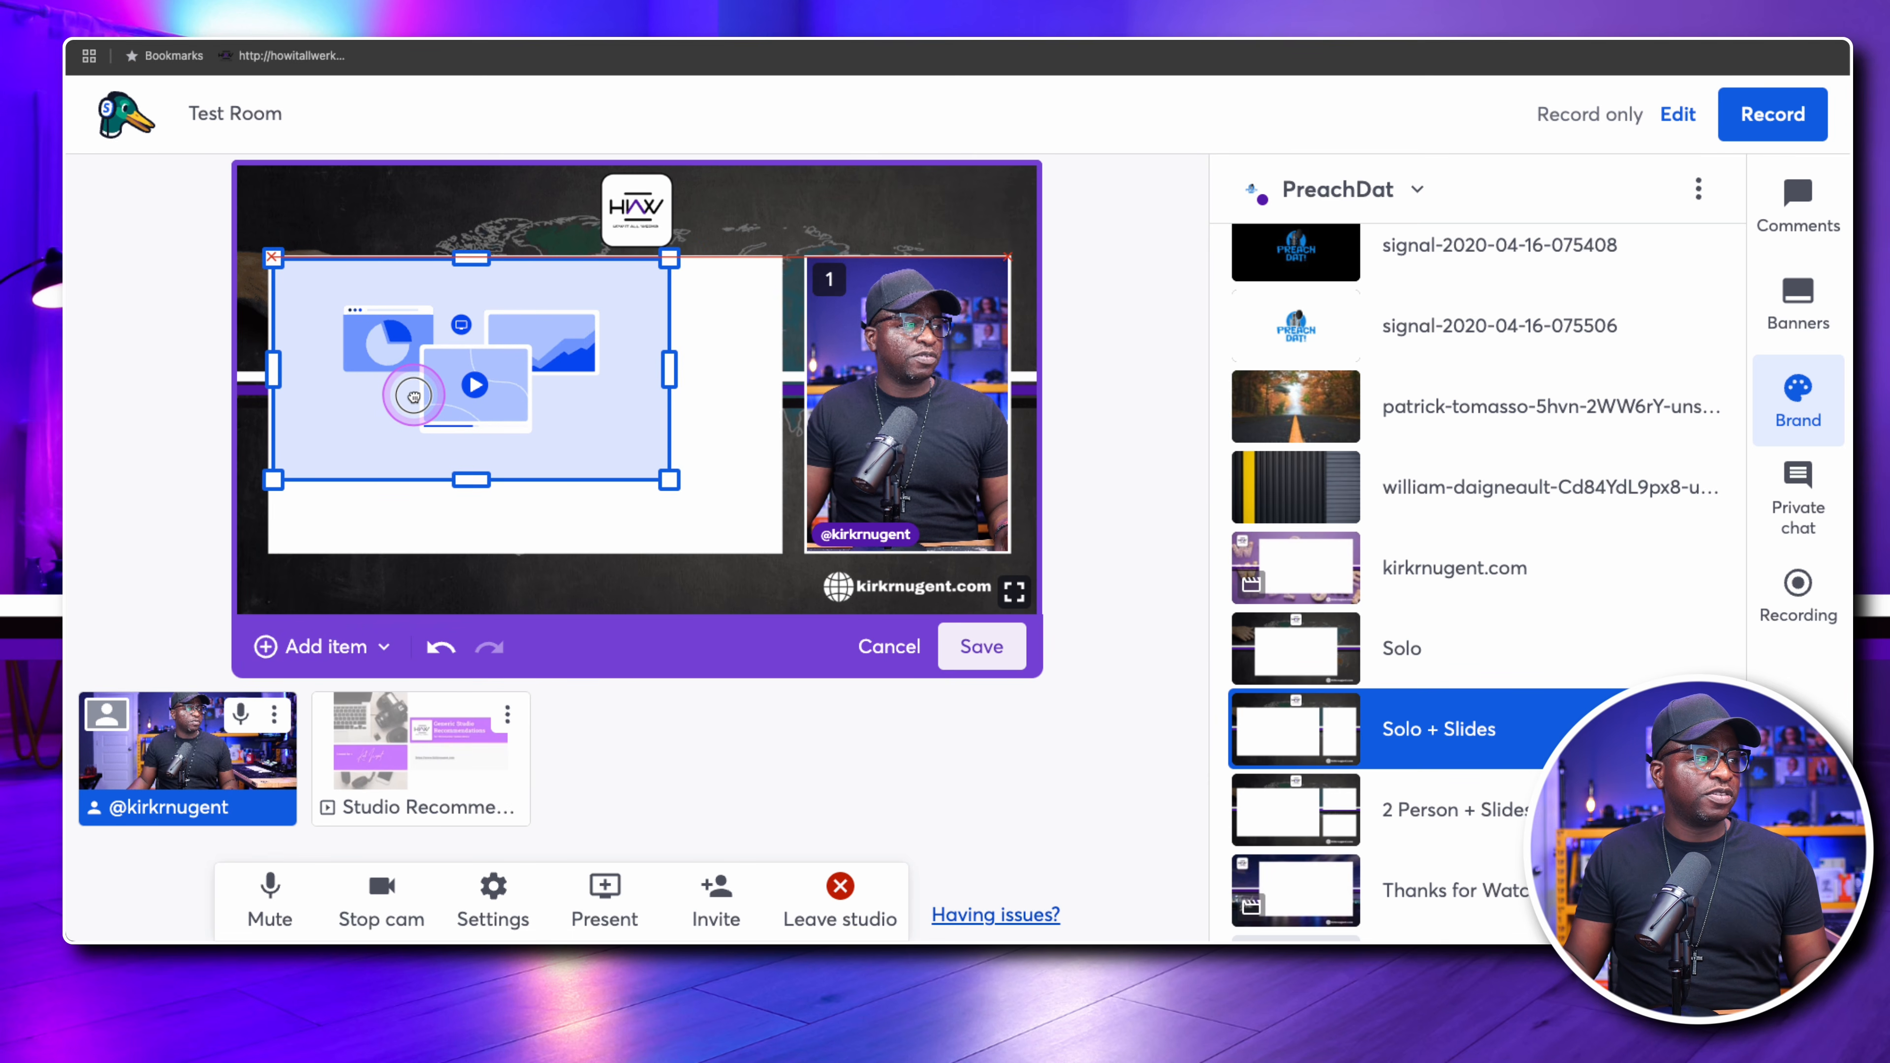
{"action": "left_click_drag", "start_coordinate": [695, 491], "coordinate": [774, 540]}
{"action": "left_click", "coordinate": [686, 488]}
{"action": "left_click_drag", "start_coordinate": [589, 420], "coordinate": [584, 428]}
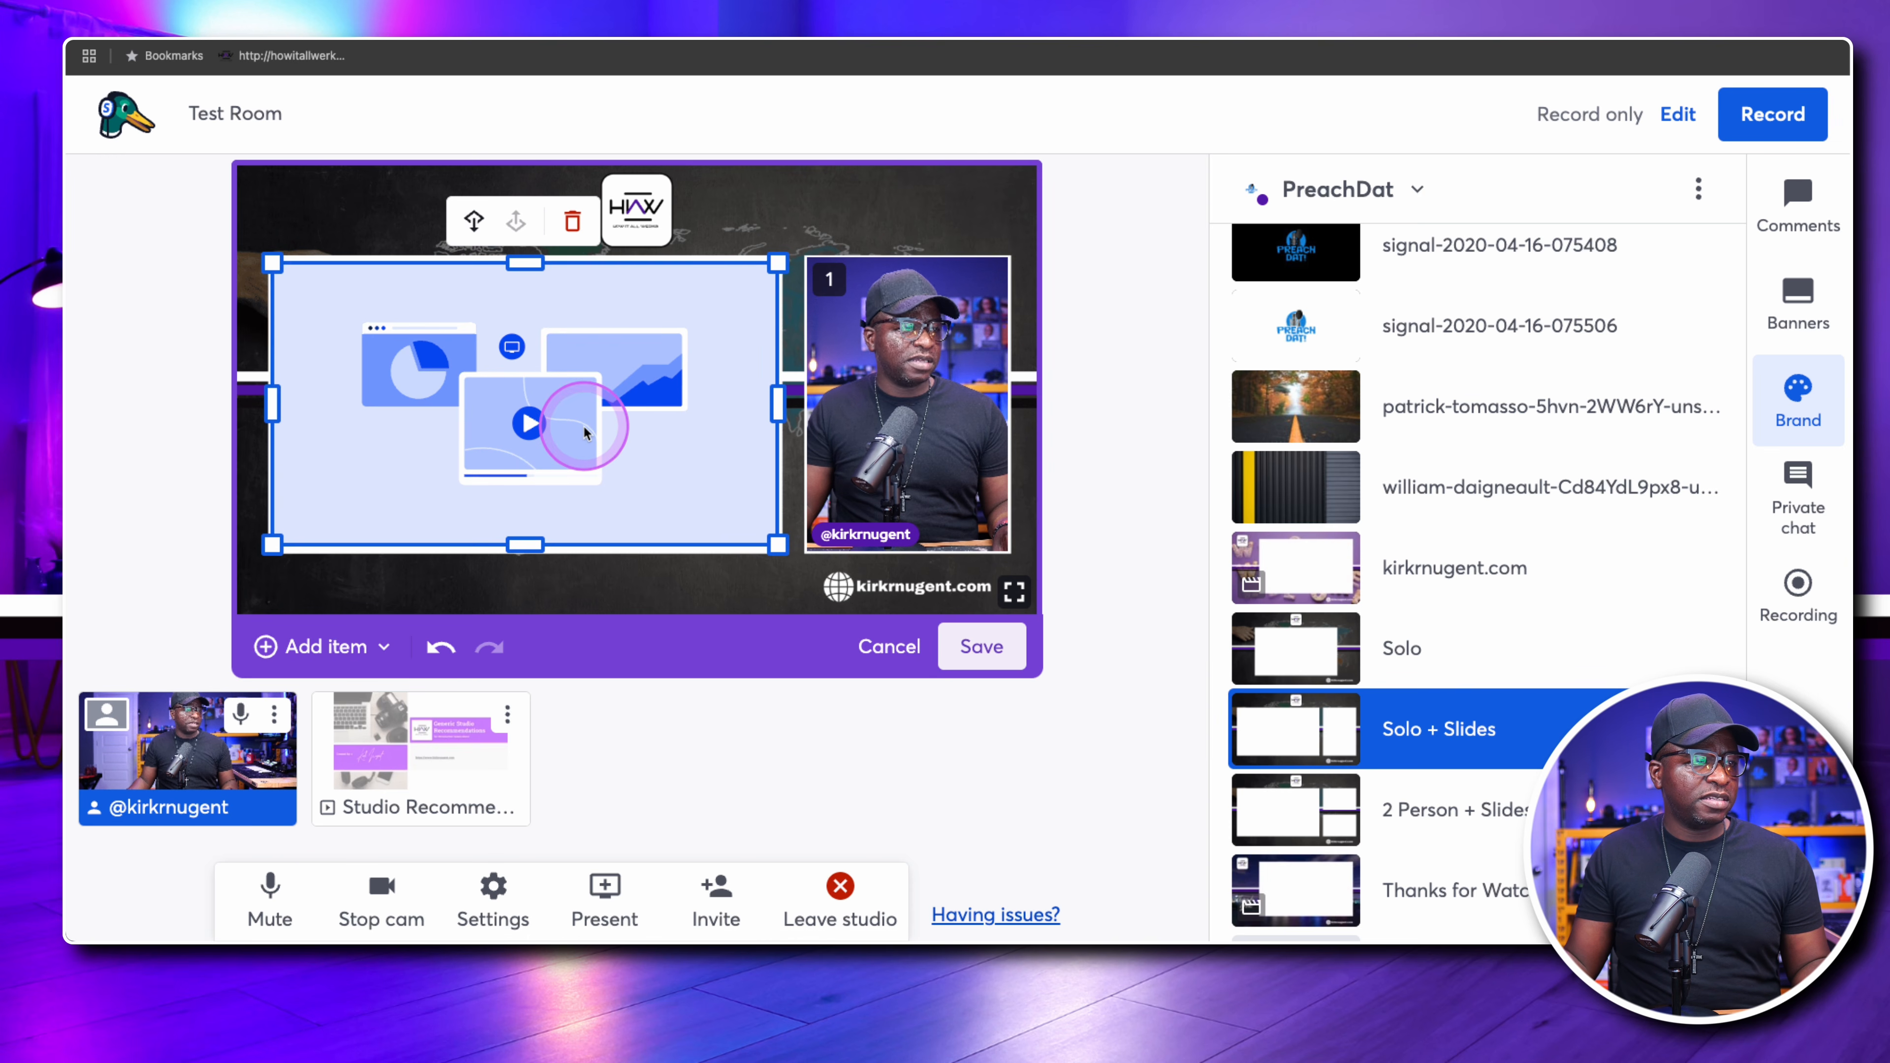
Put the Studio Recomme… slides on stage and save the arrangement as a new layout named "Presentation Solo"
{"action": "left_click", "coordinate": [422, 750]}
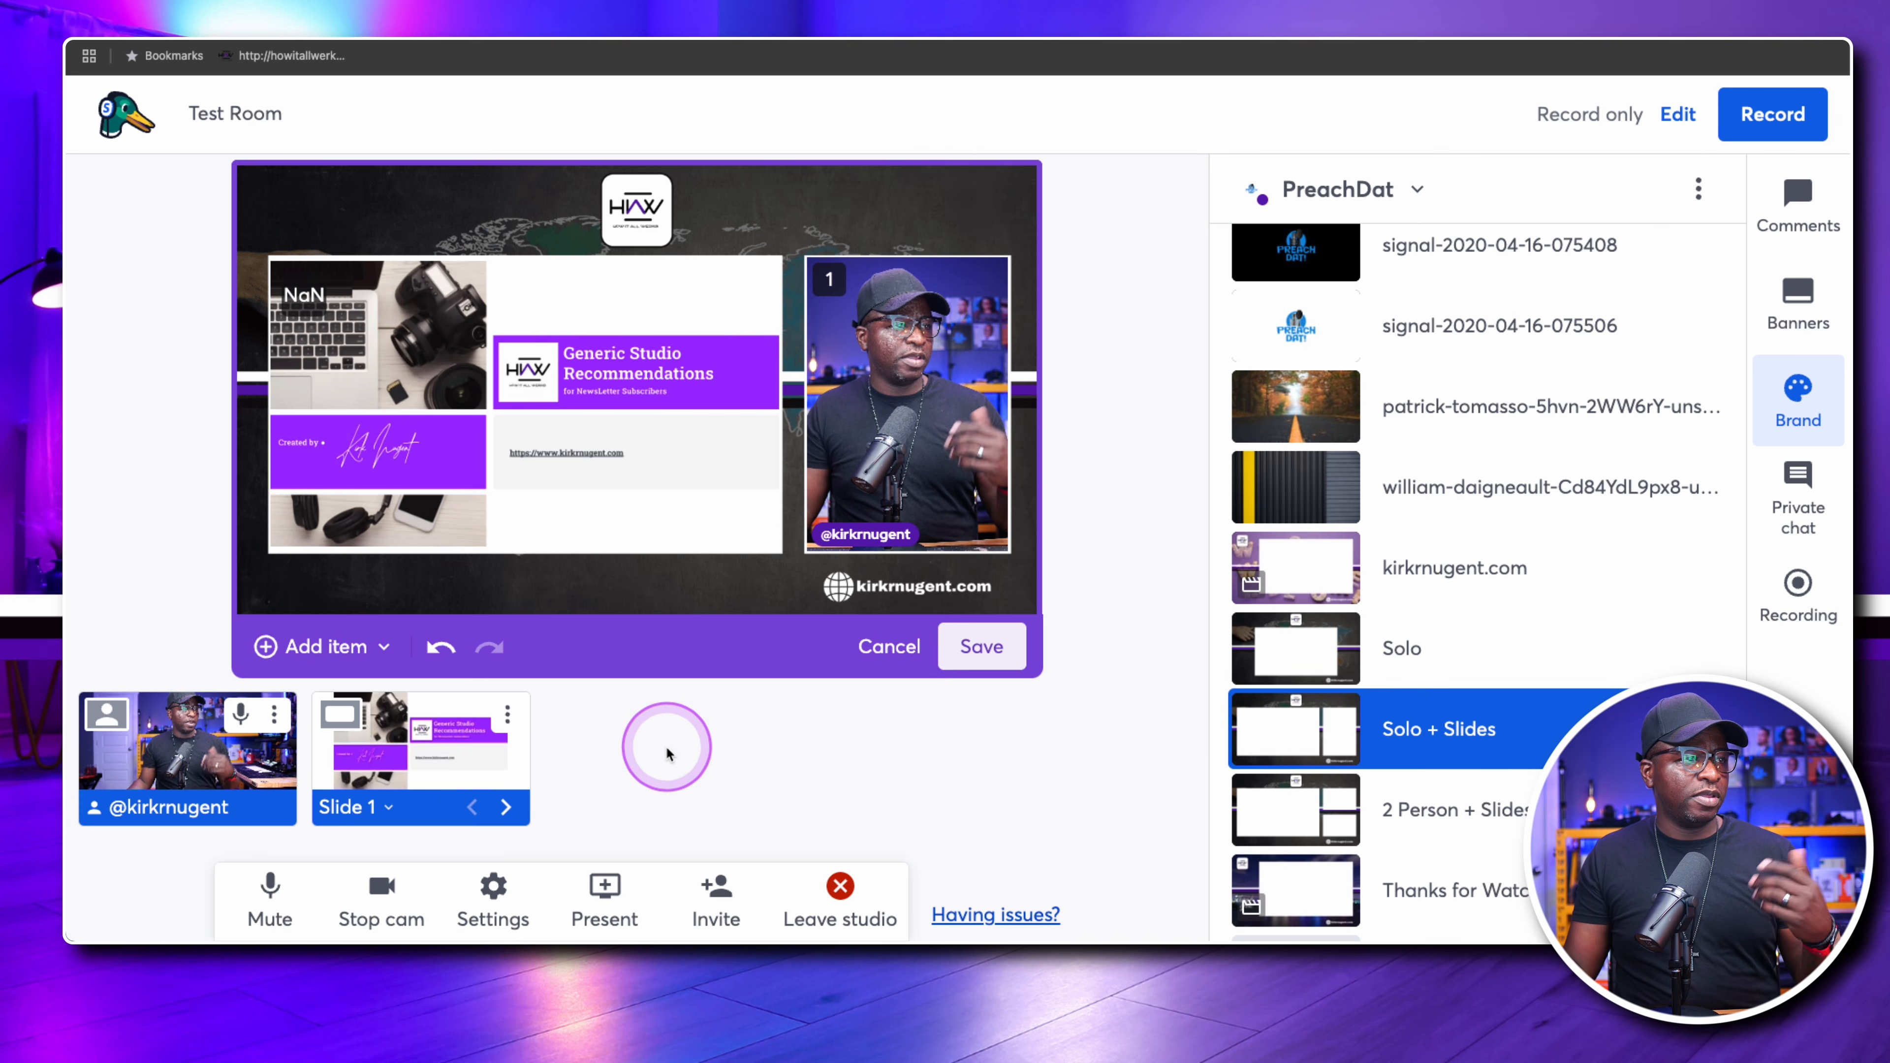
{"action": "left_click", "coordinate": [976, 649]}
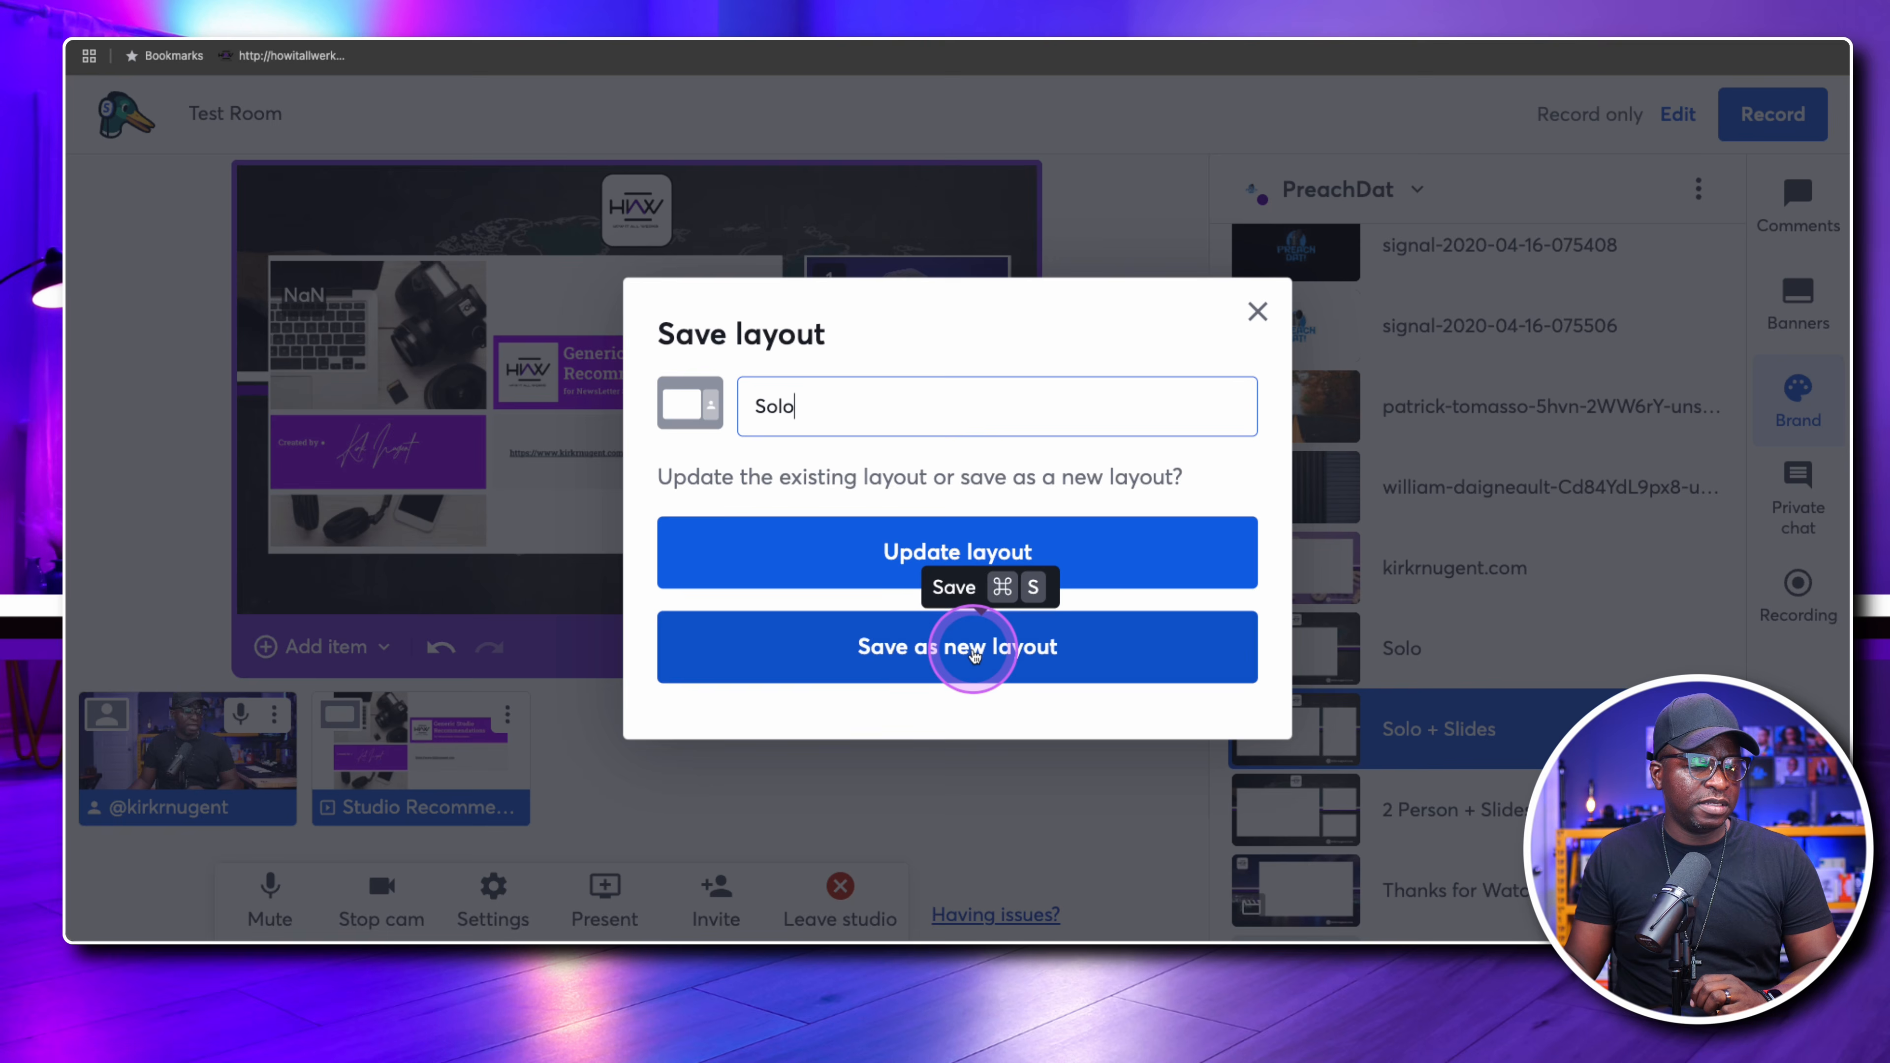
{"action": "left_click", "coordinate": [826, 411]}
{"action": "double_click", "coordinate": [827, 412]}
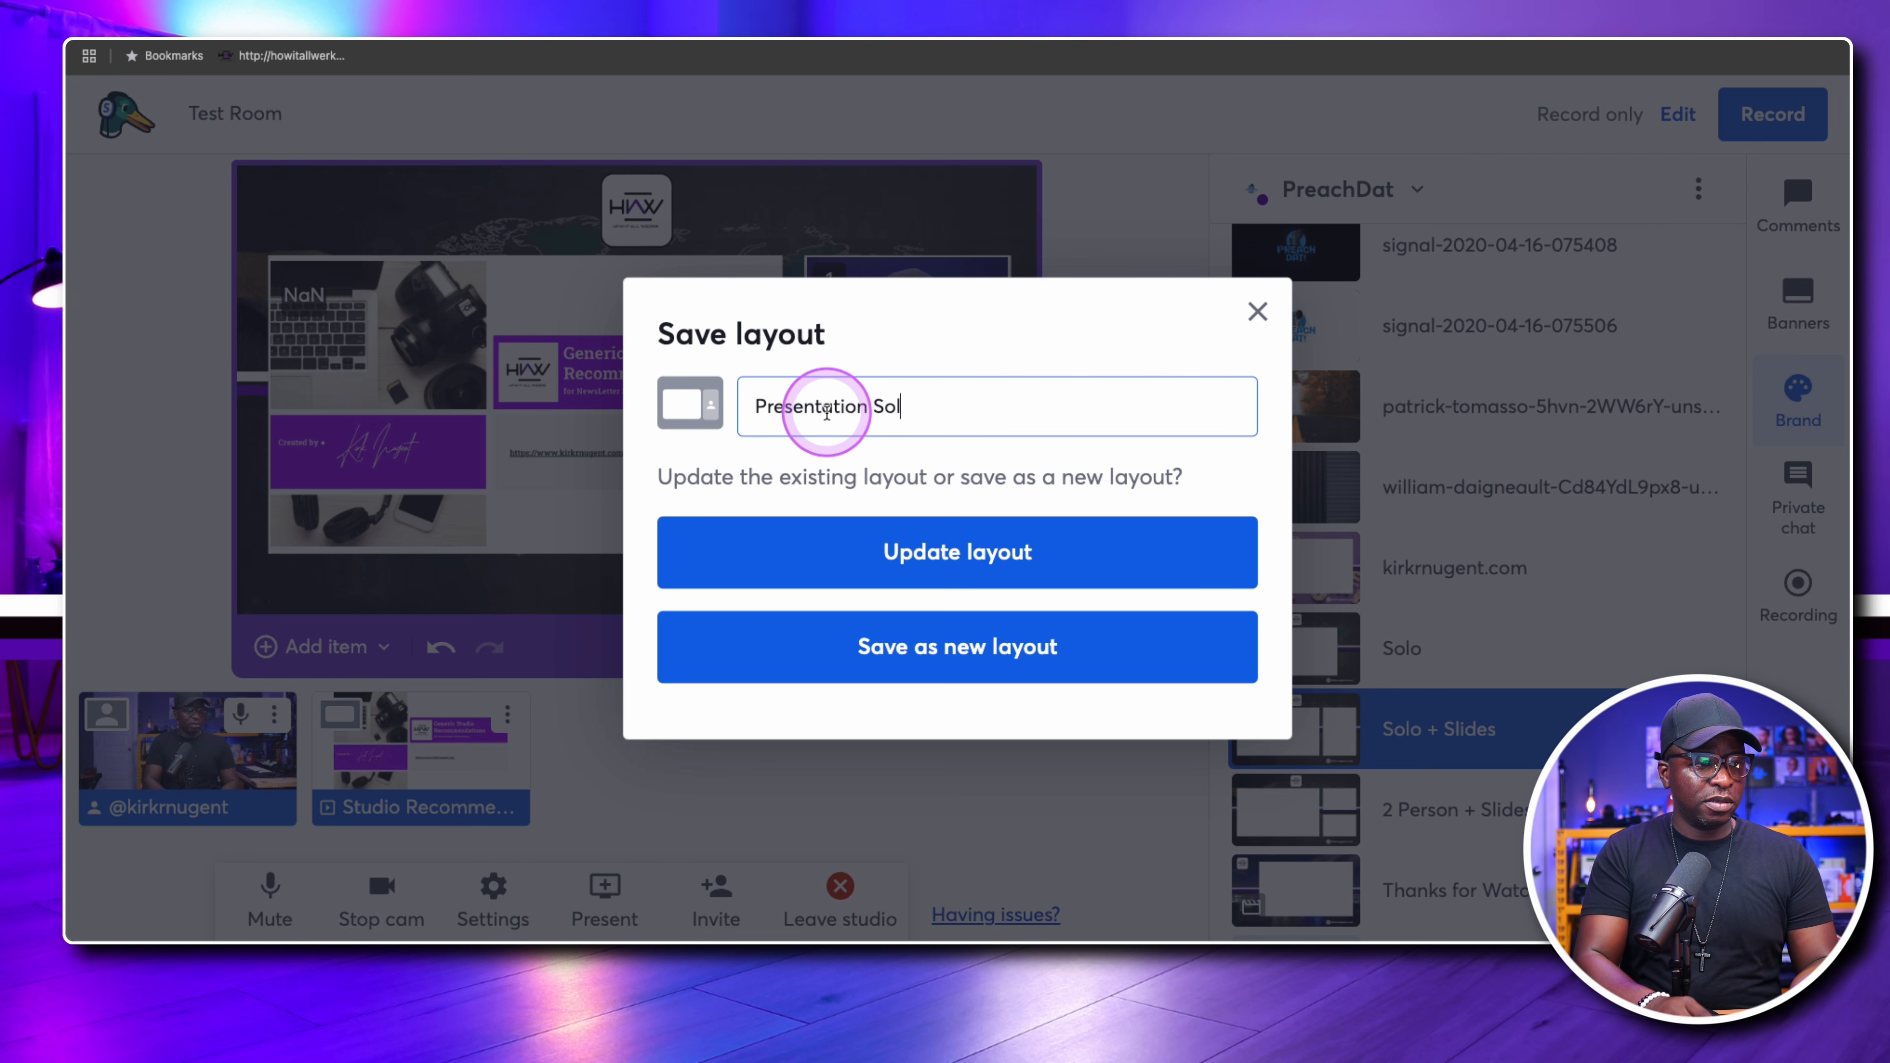
{"action": "left_click", "coordinate": [953, 644]}
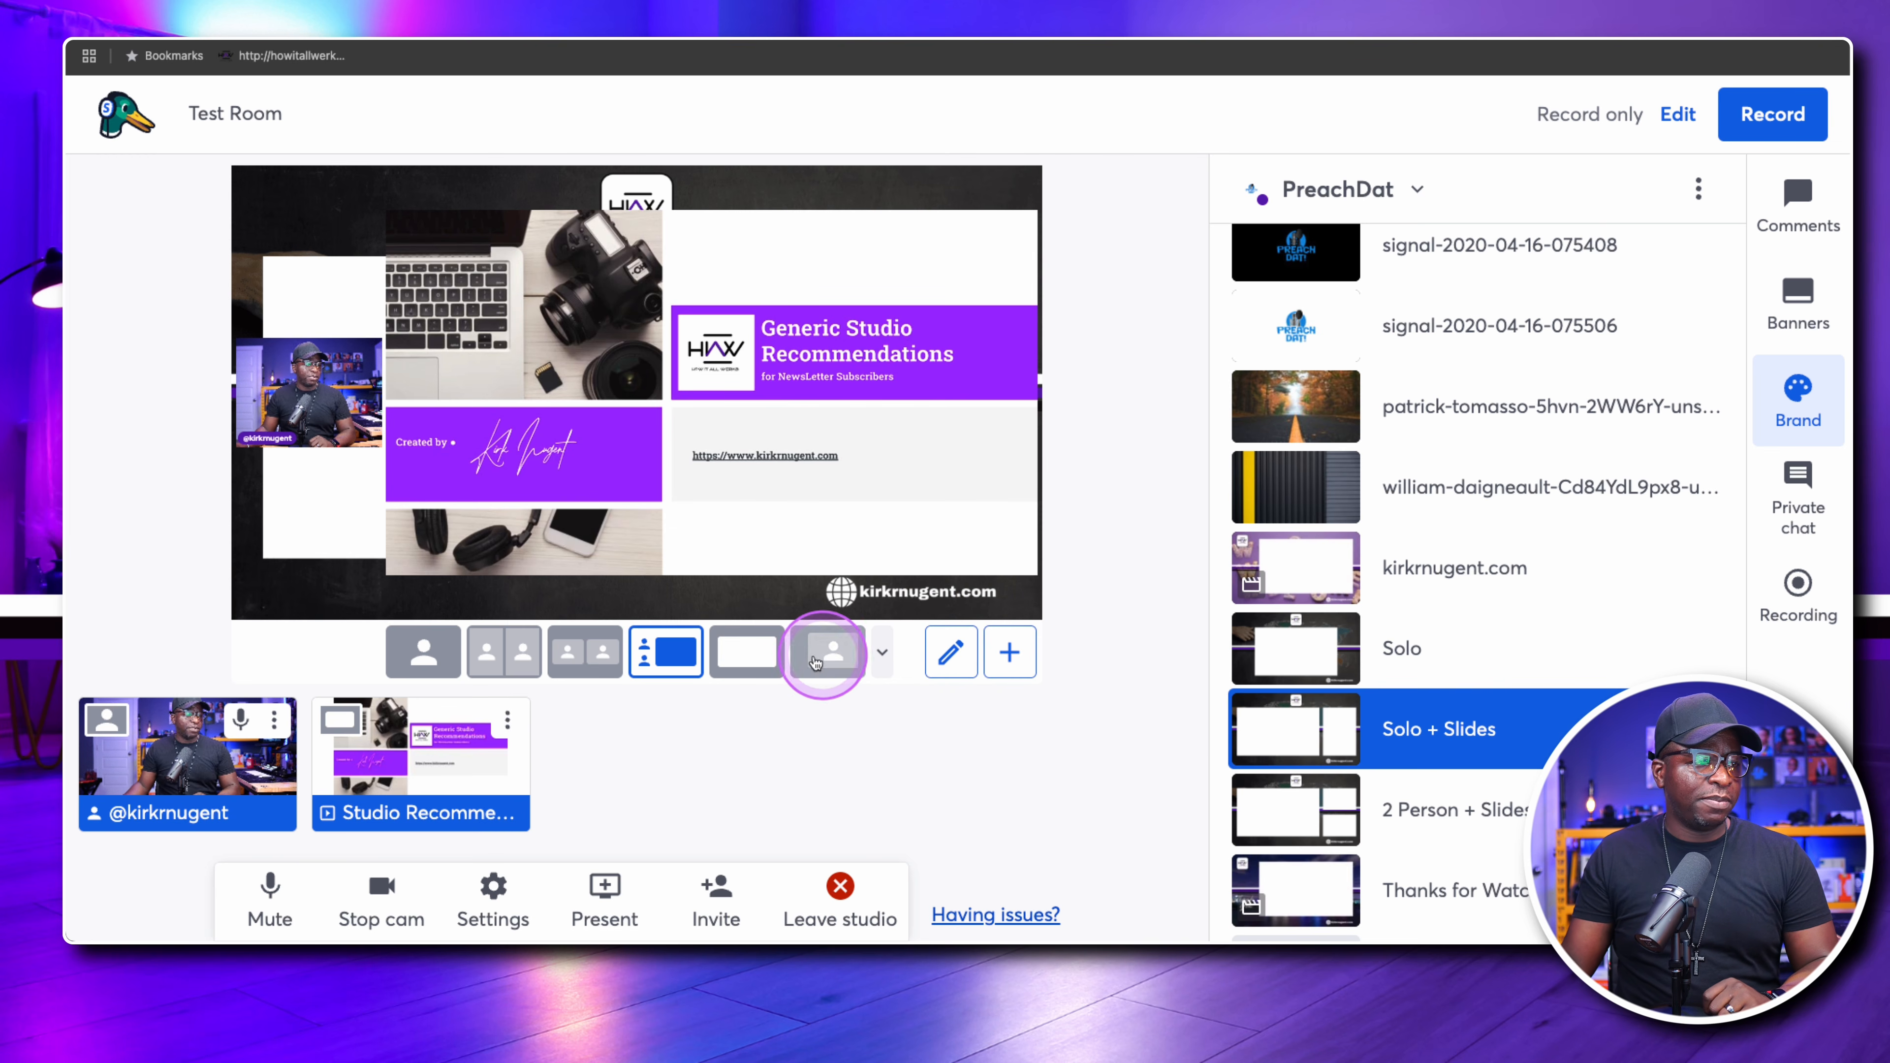
Apply the Presentation Solo layout and advance the presentation to slide 5
{"action": "left_click", "coordinate": [884, 654]}
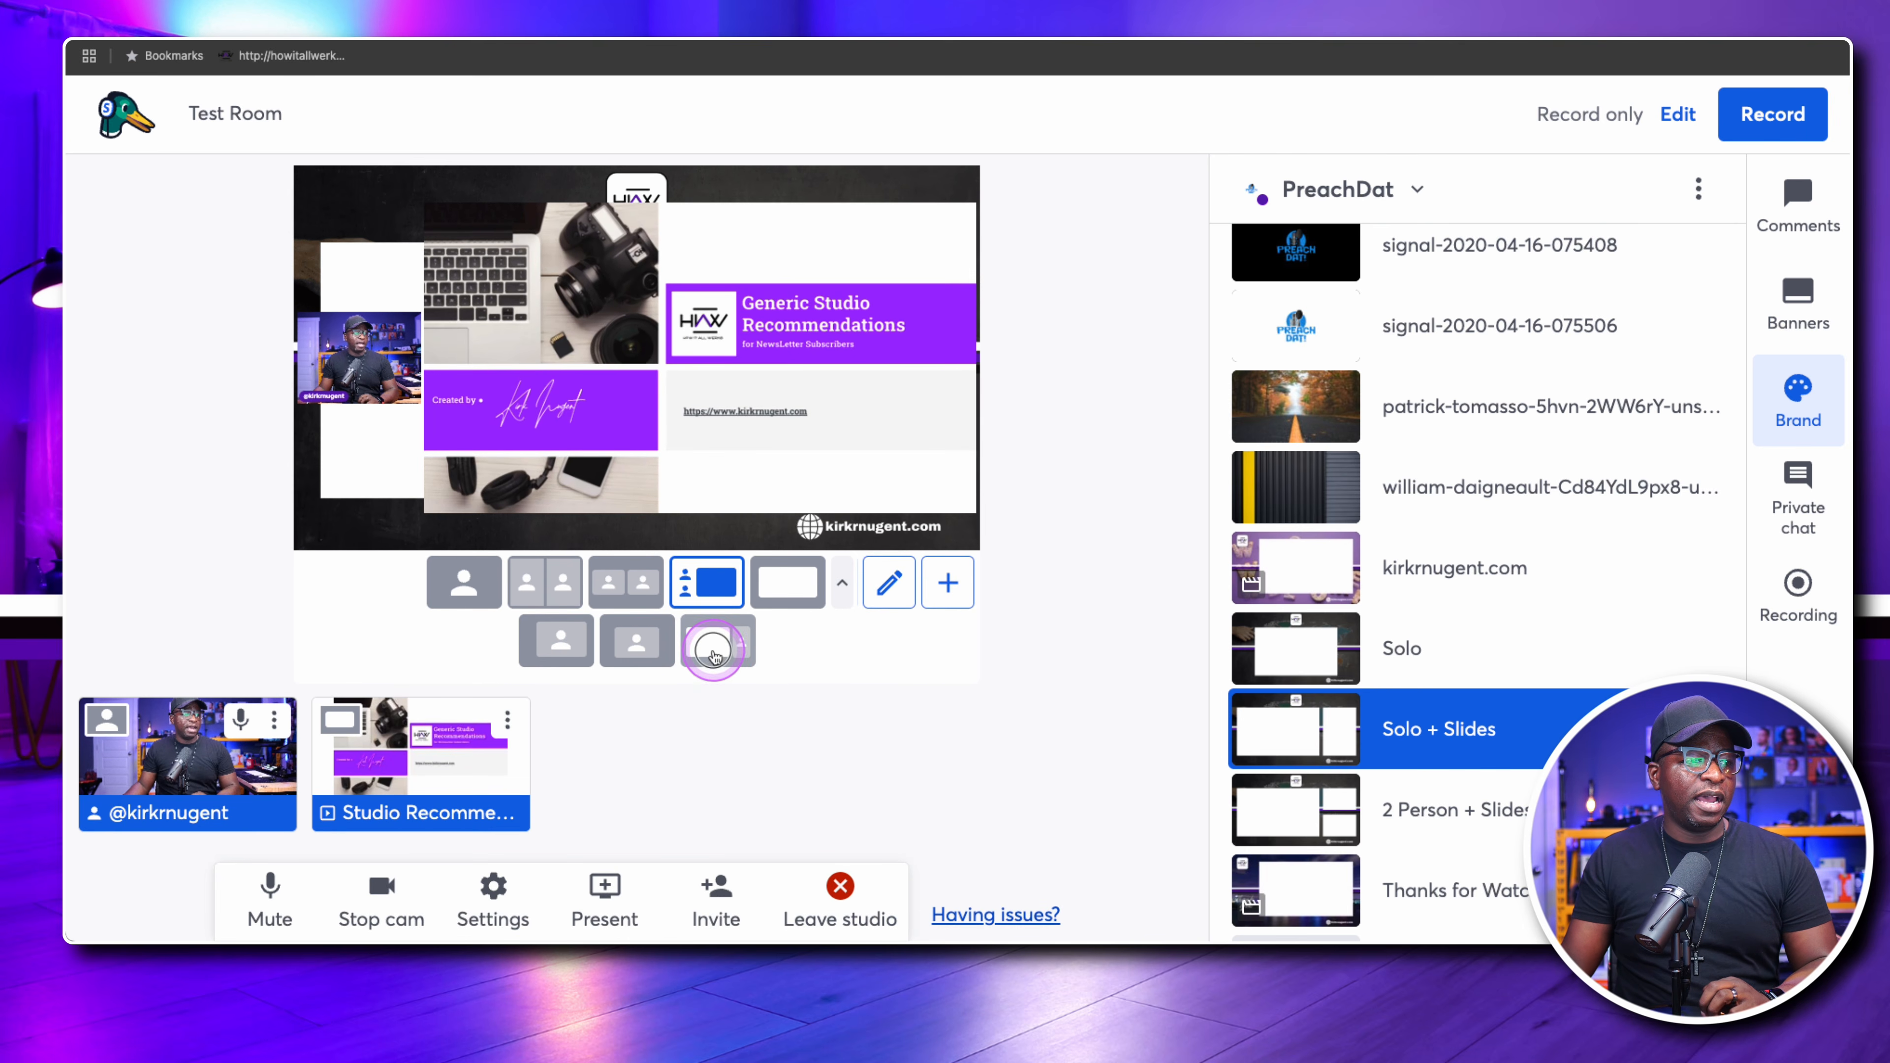
{"action": "left_click", "coordinate": [713, 652]}
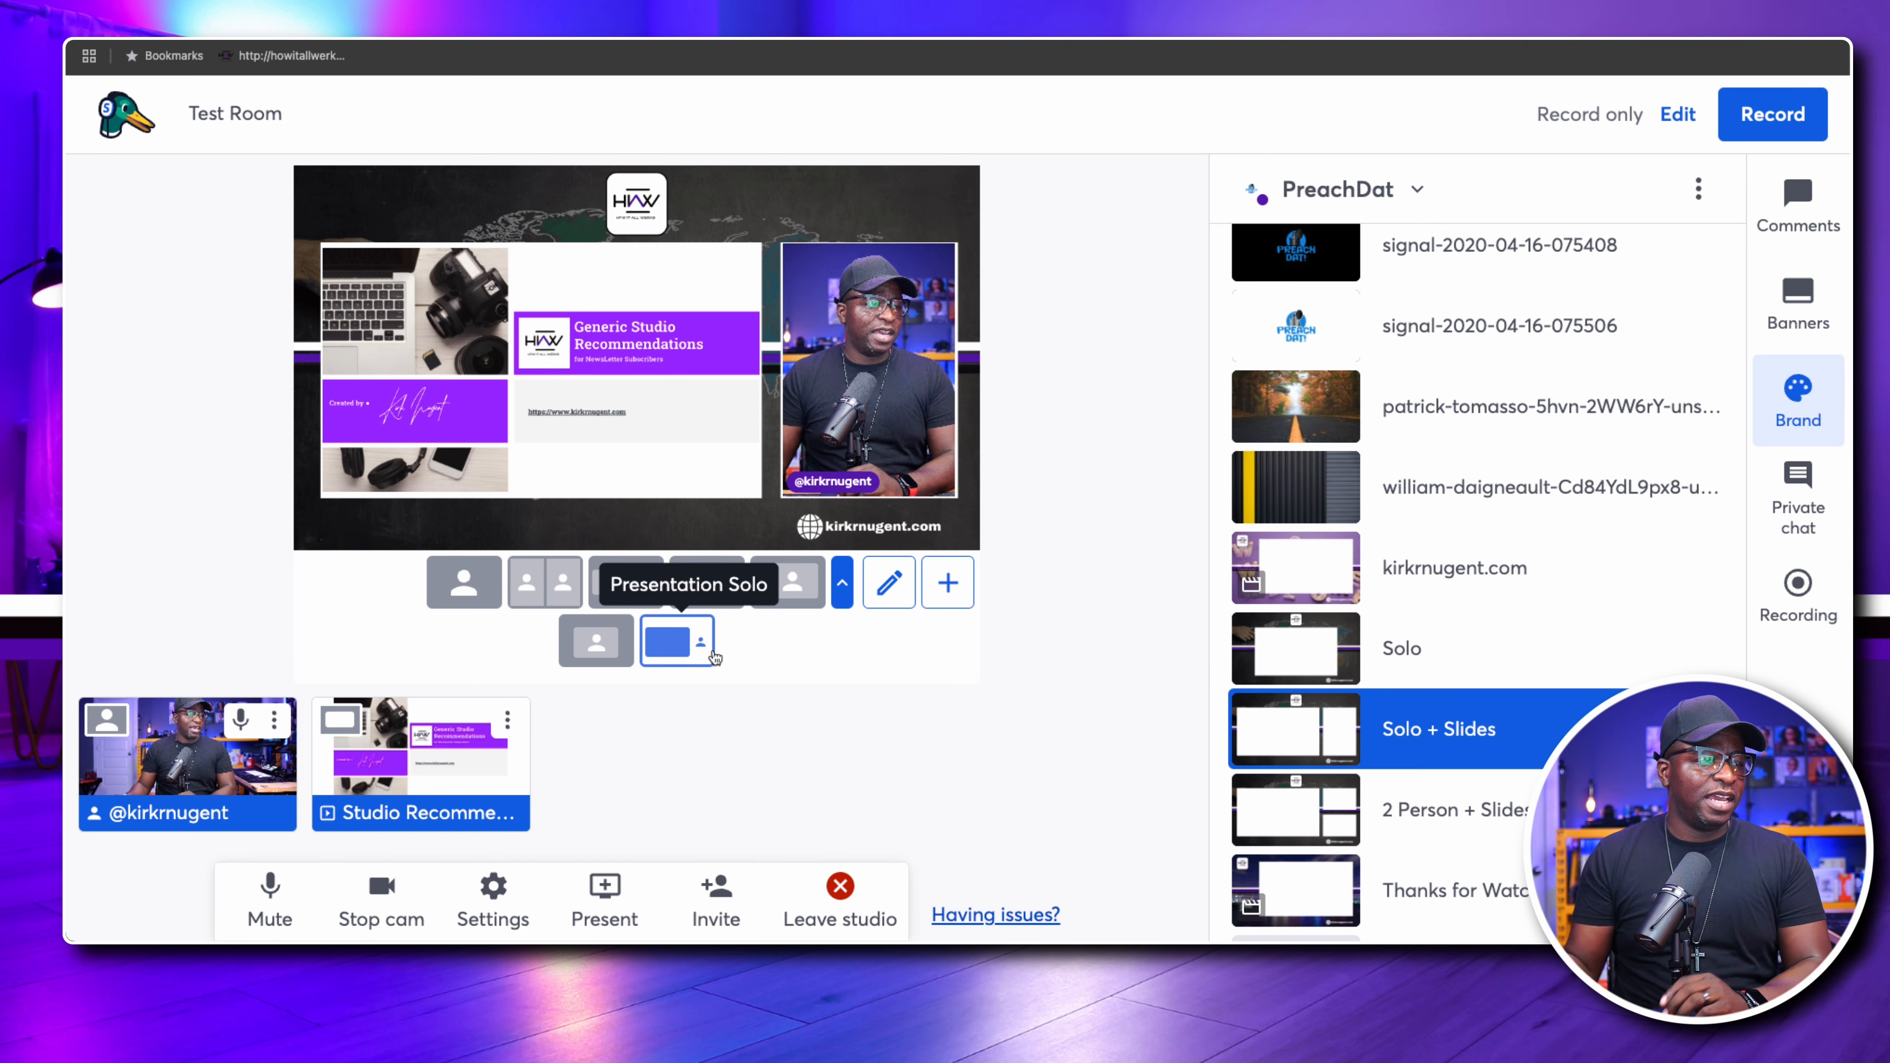
{"action": "left_click", "coordinate": [642, 447]}
{"action": "left_click", "coordinate": [651, 461]}
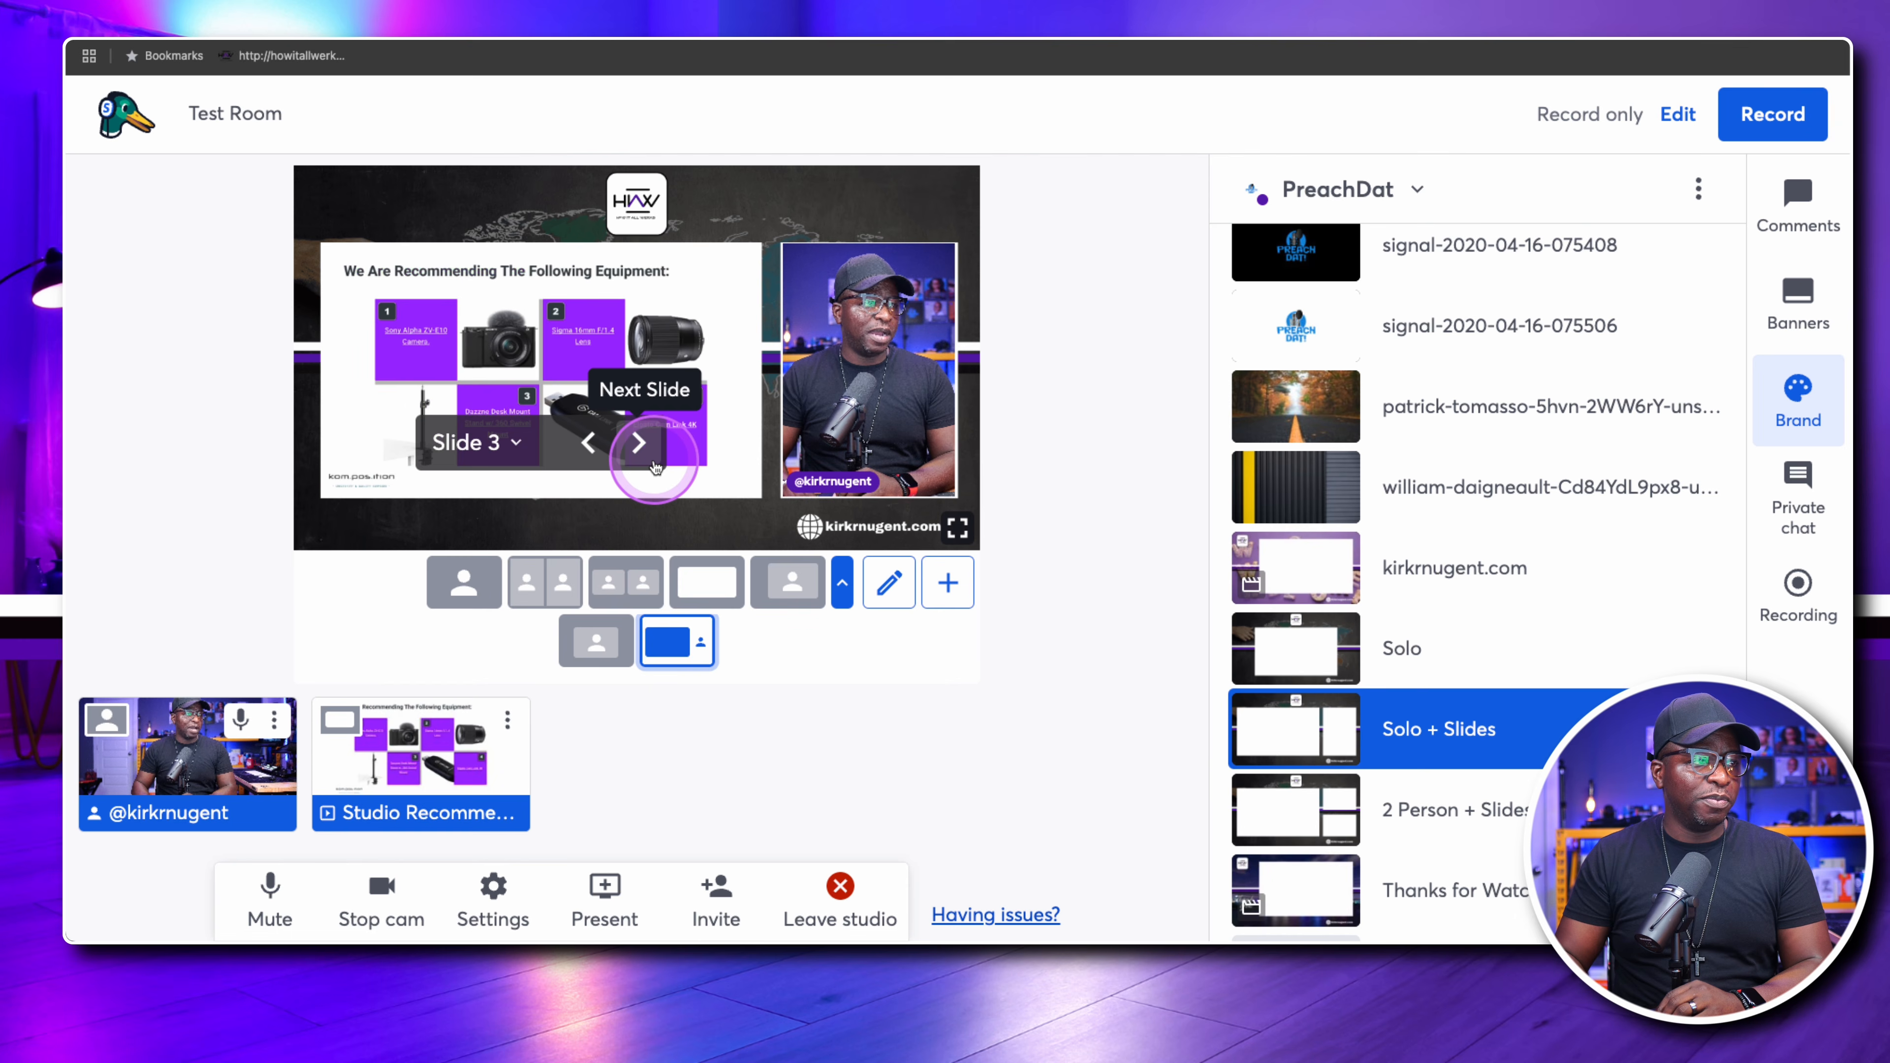
{"action": "left_click", "coordinate": [653, 461]}
{"action": "left_click", "coordinate": [653, 462]}
{"action": "left_click", "coordinate": [653, 461]}
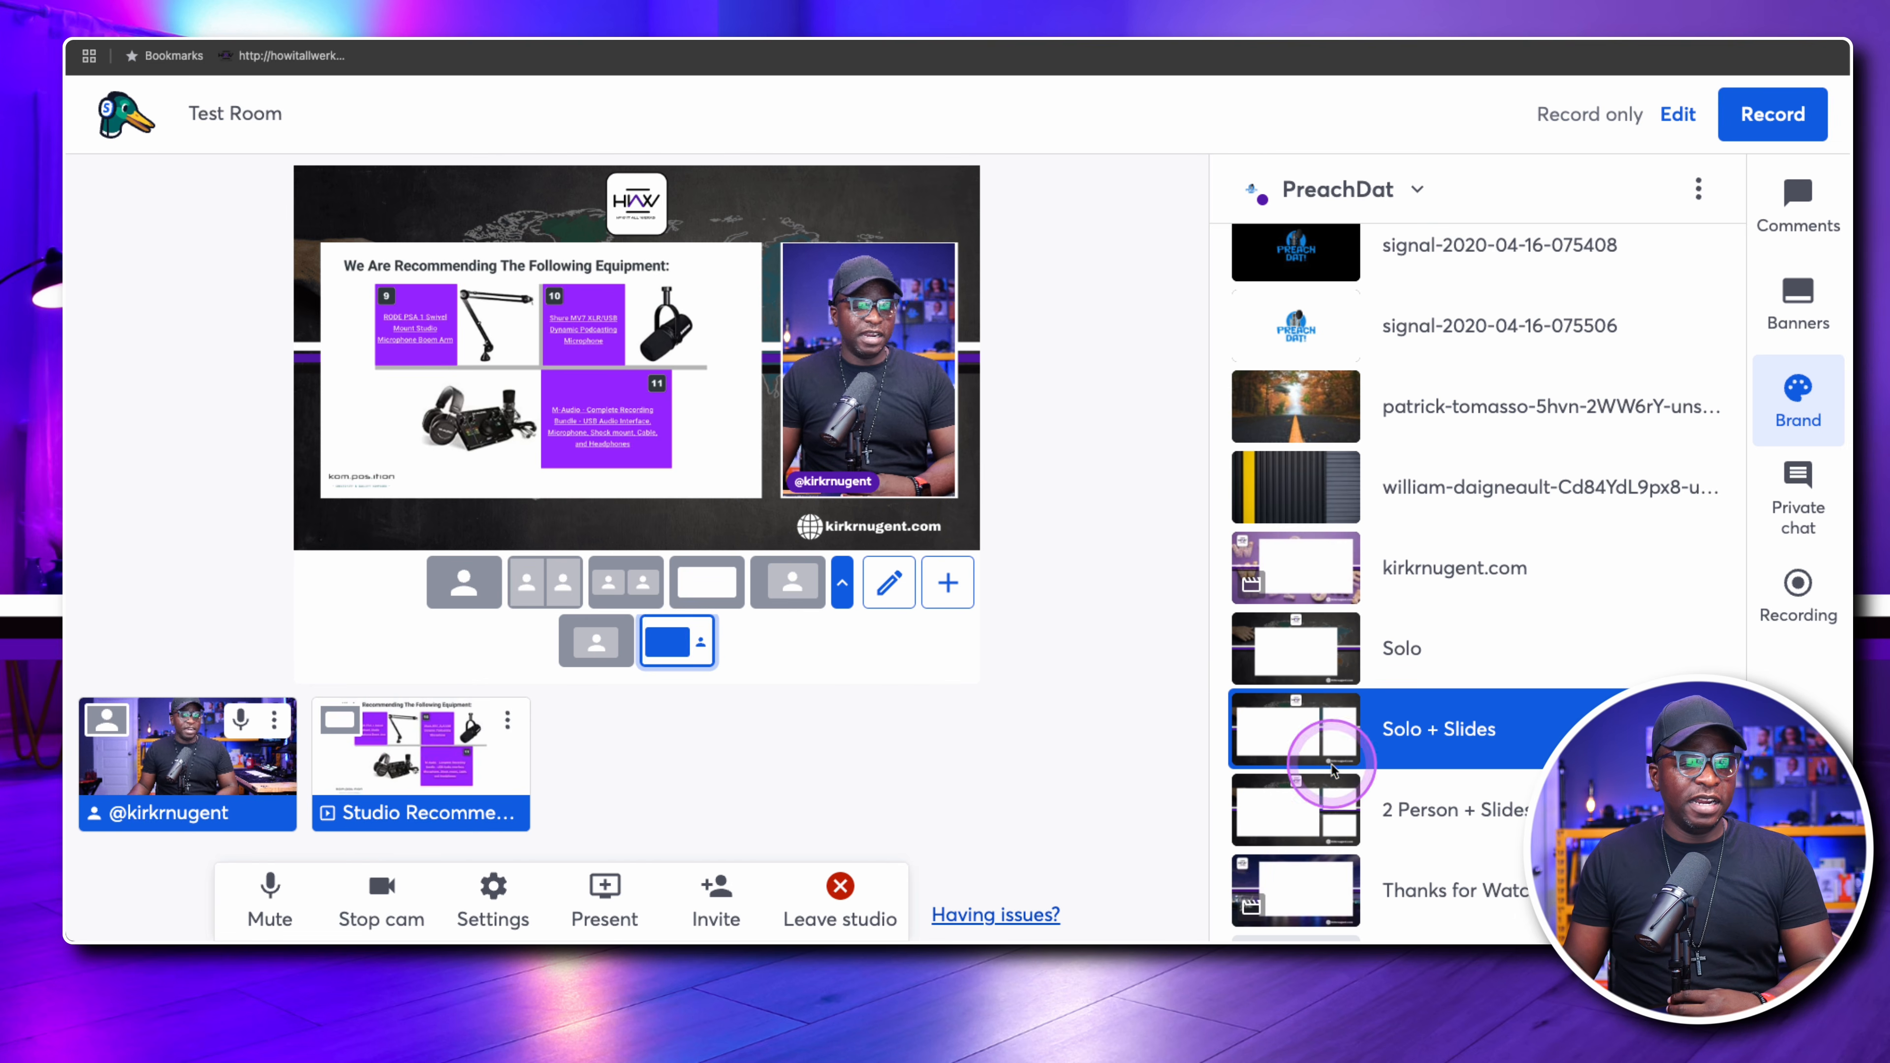
Show the 2 Person + Slides background, and share the HD Pro Webcam C920 as an extra camera at Full High Definition (1080p)
{"action": "left_click", "coordinate": [1300, 823]}
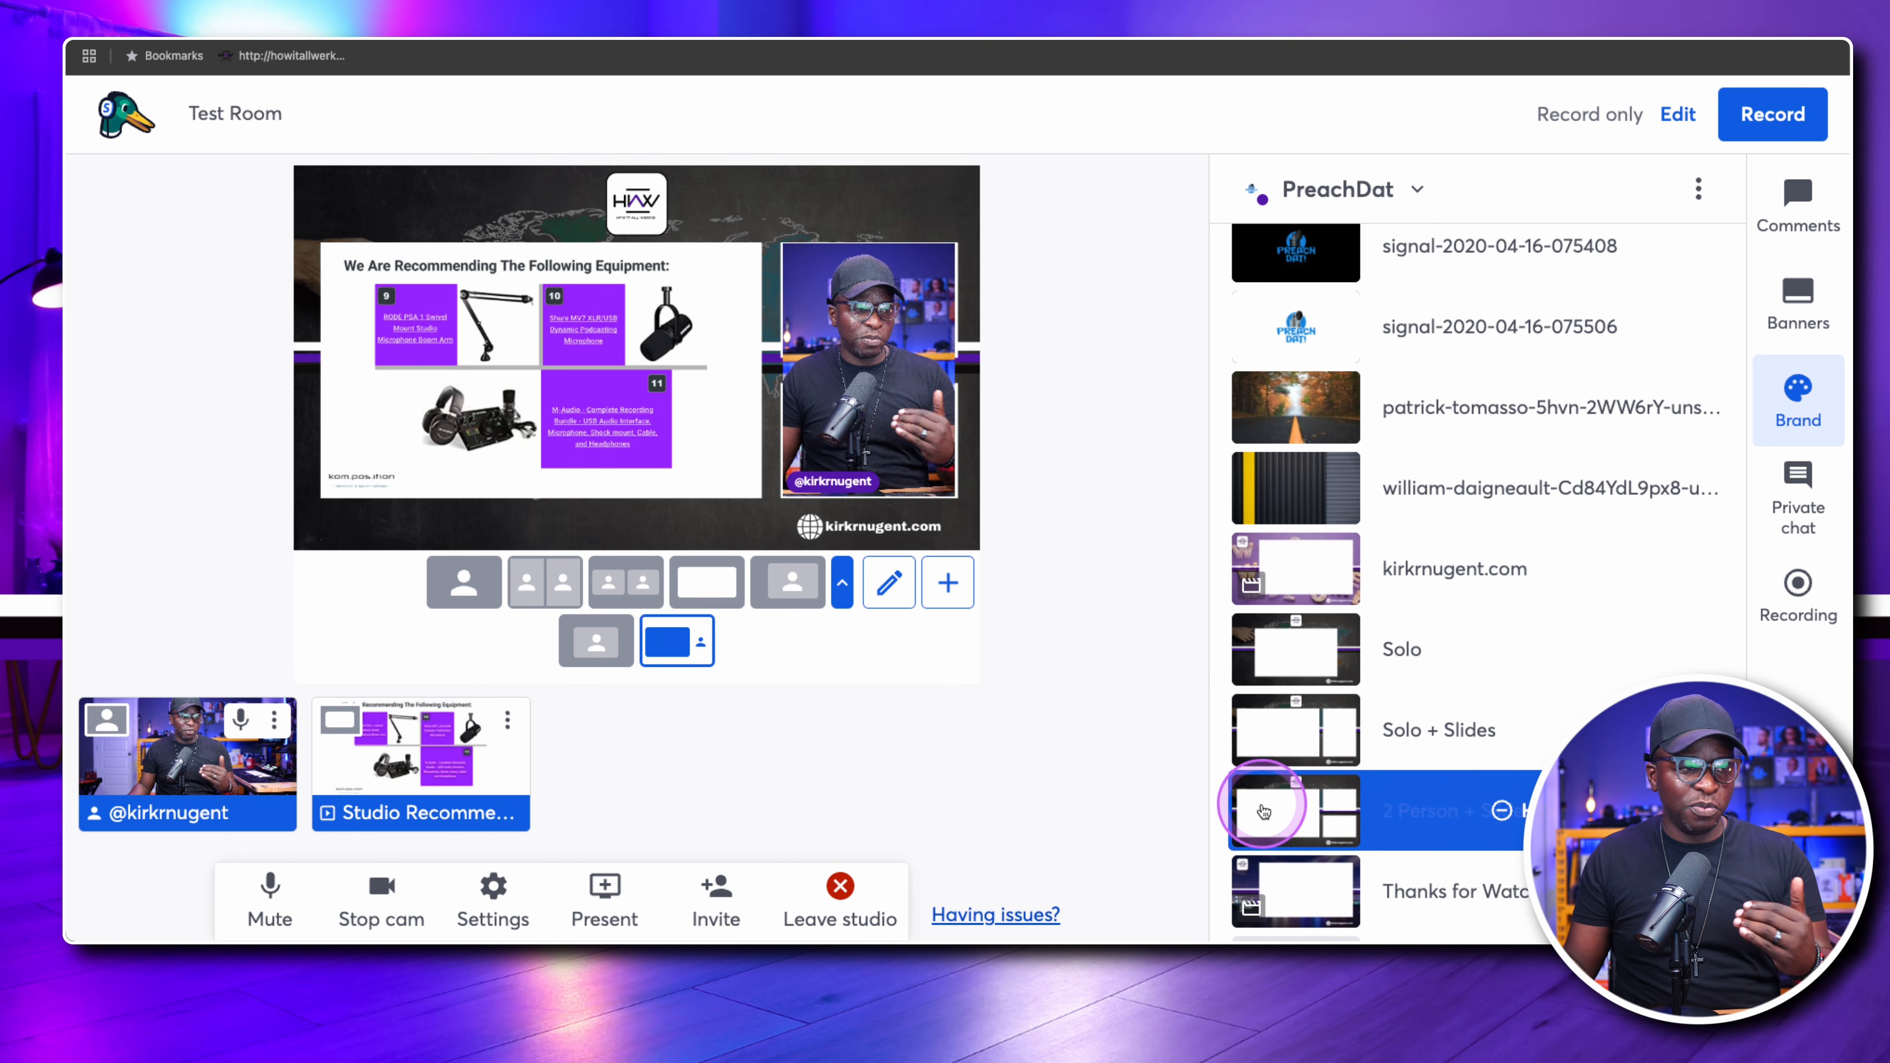
{"action": "left_click", "coordinate": [627, 914]}
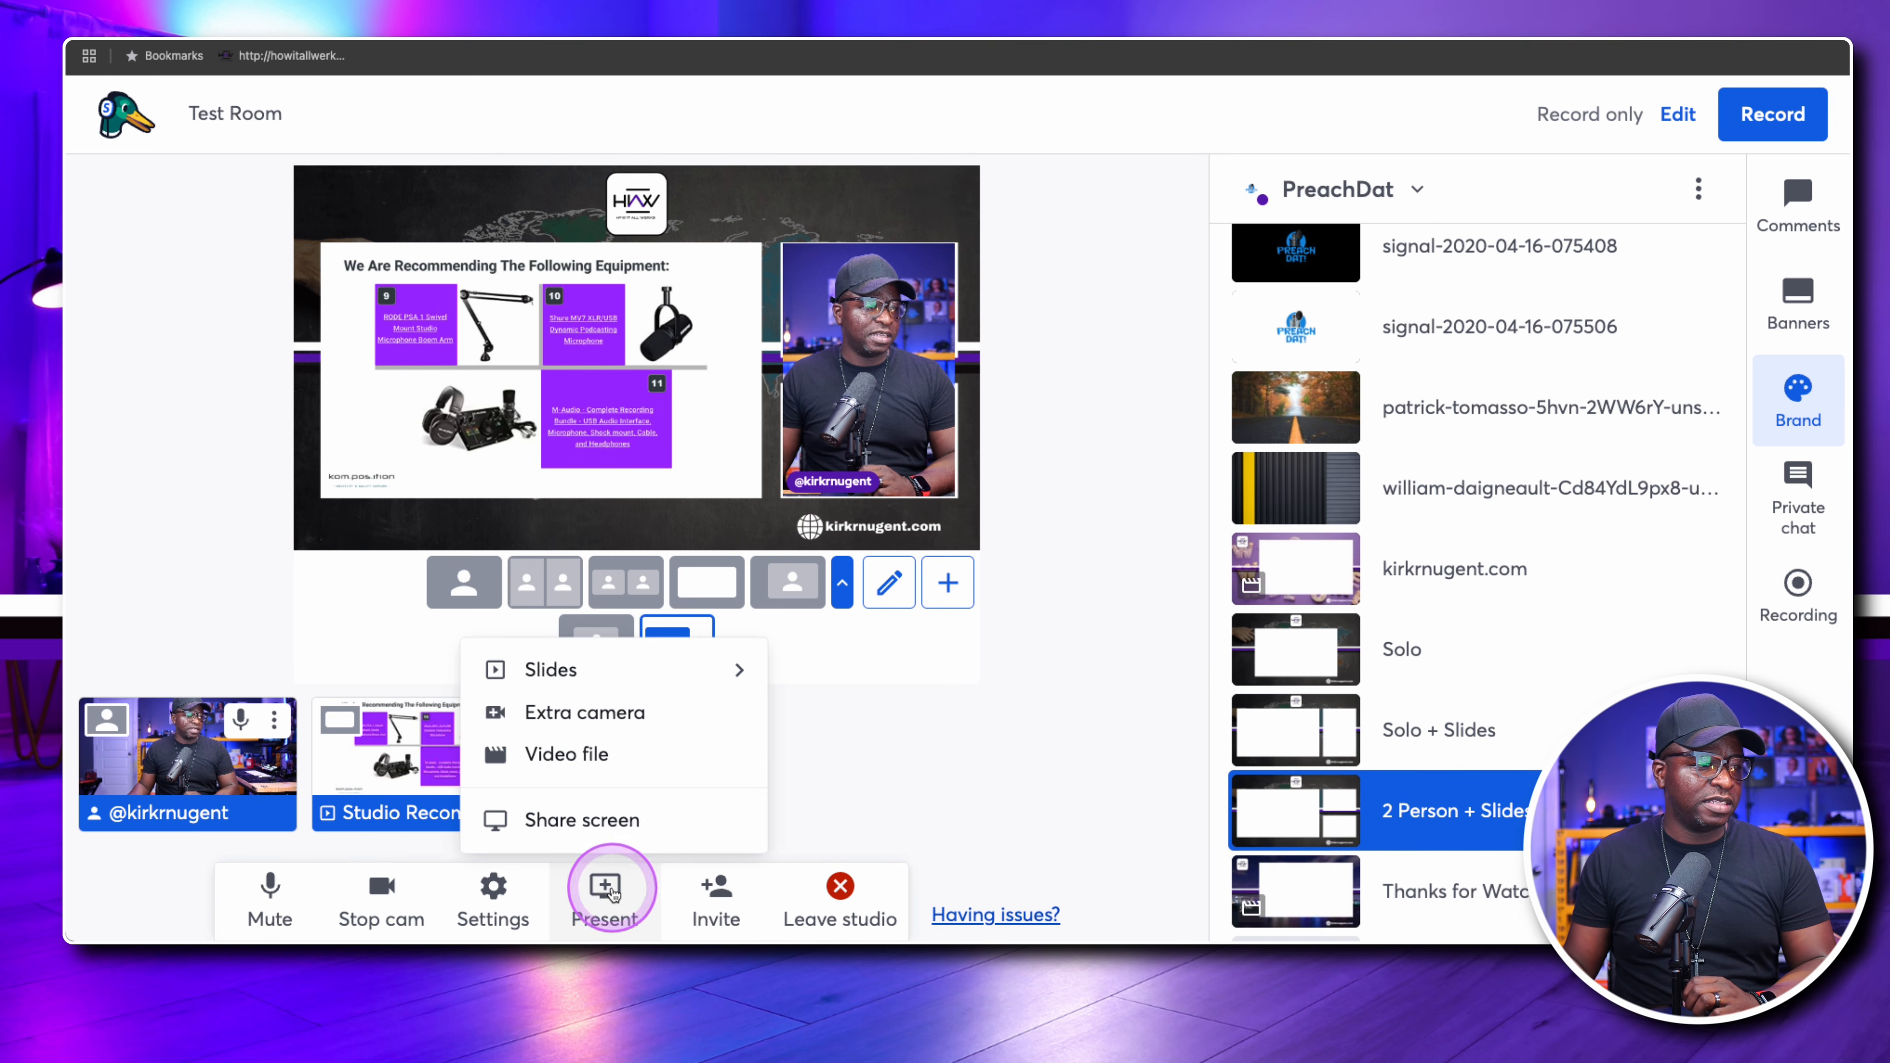
{"action": "left_click", "coordinate": [640, 716]}
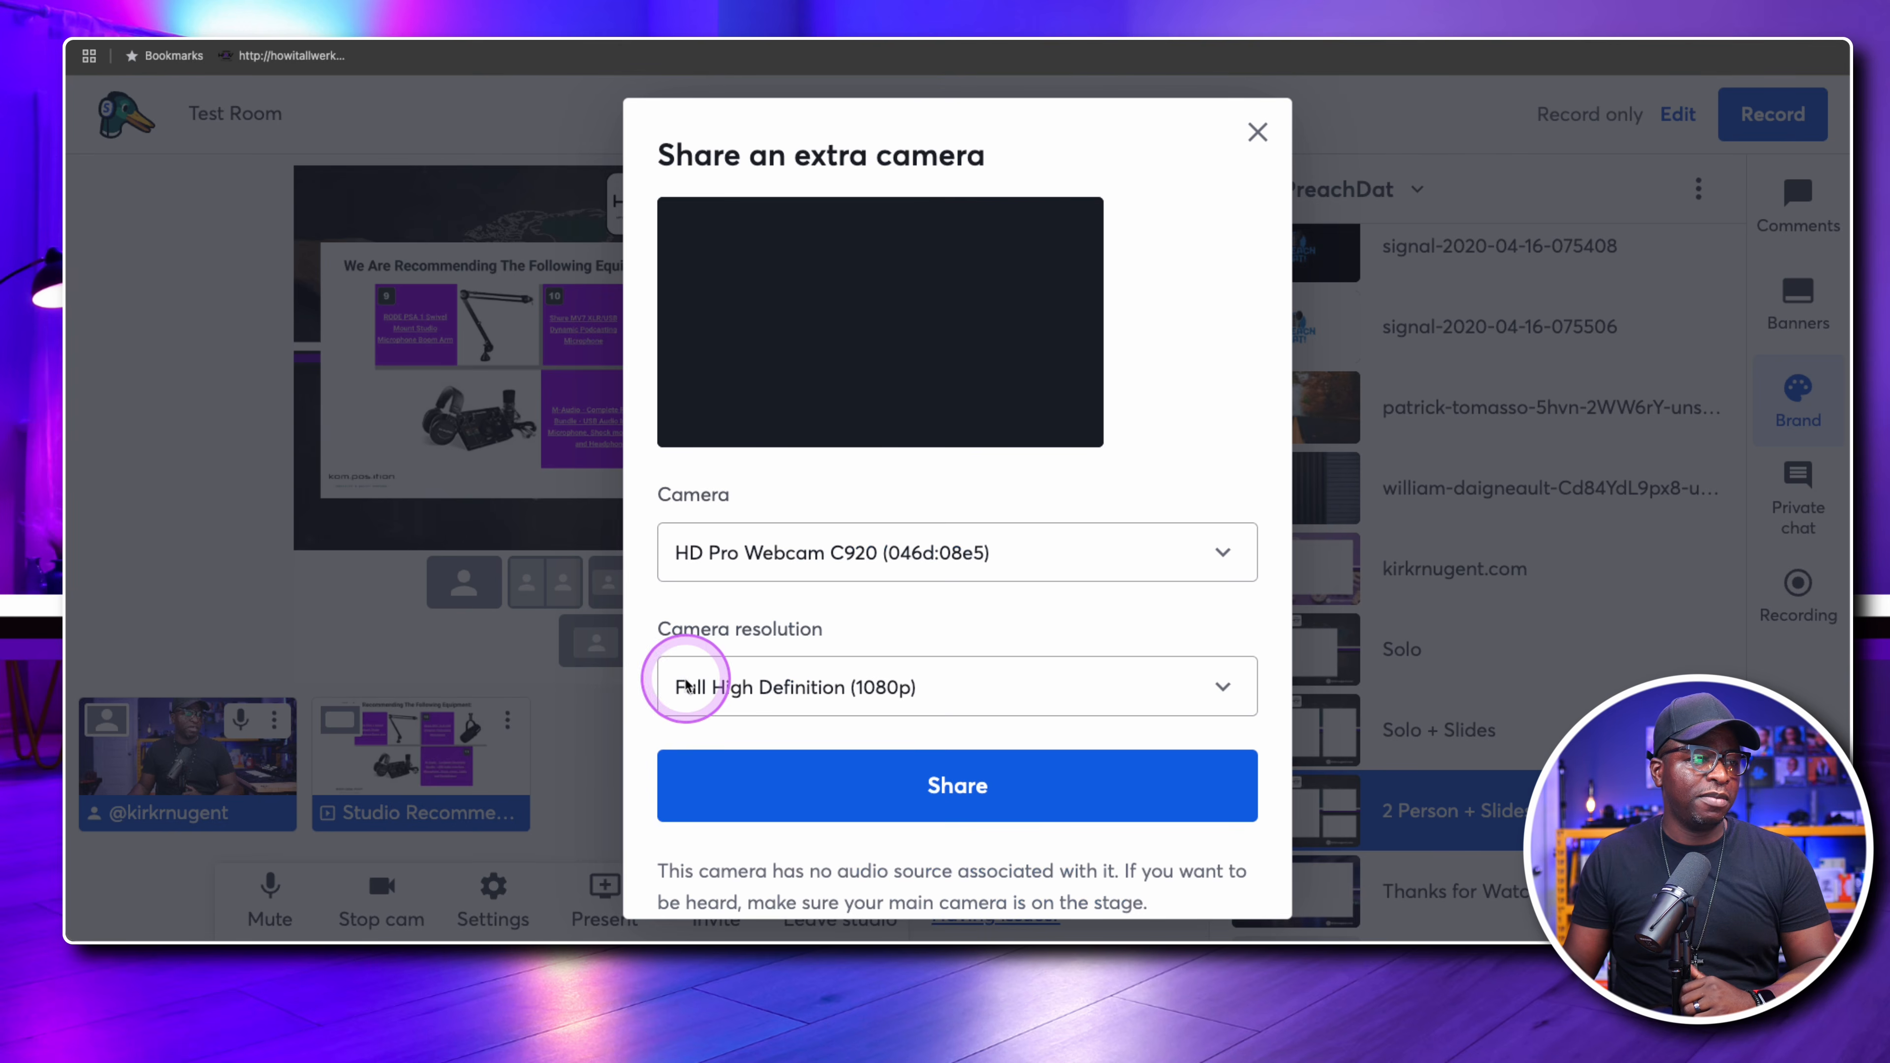
{"action": "left_click", "coordinate": [858, 552]}
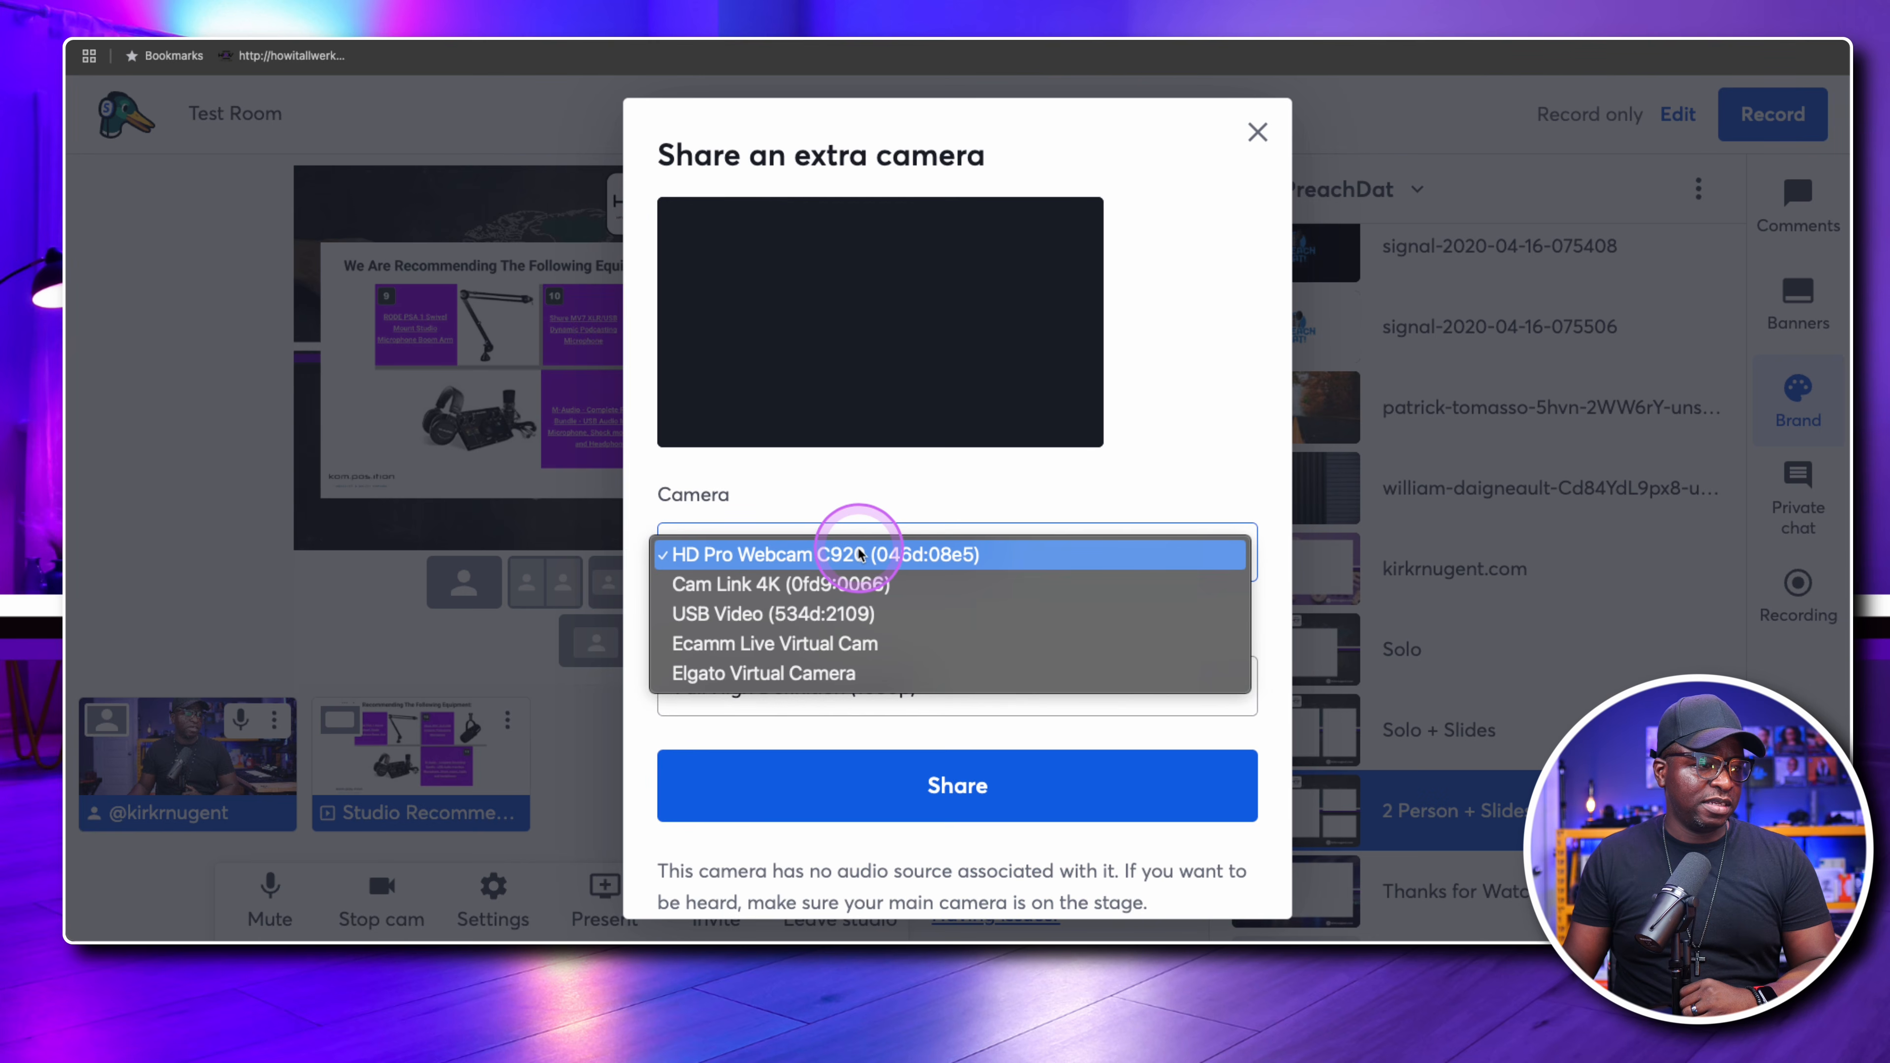
{"action": "left_click", "coordinate": [898, 554]}
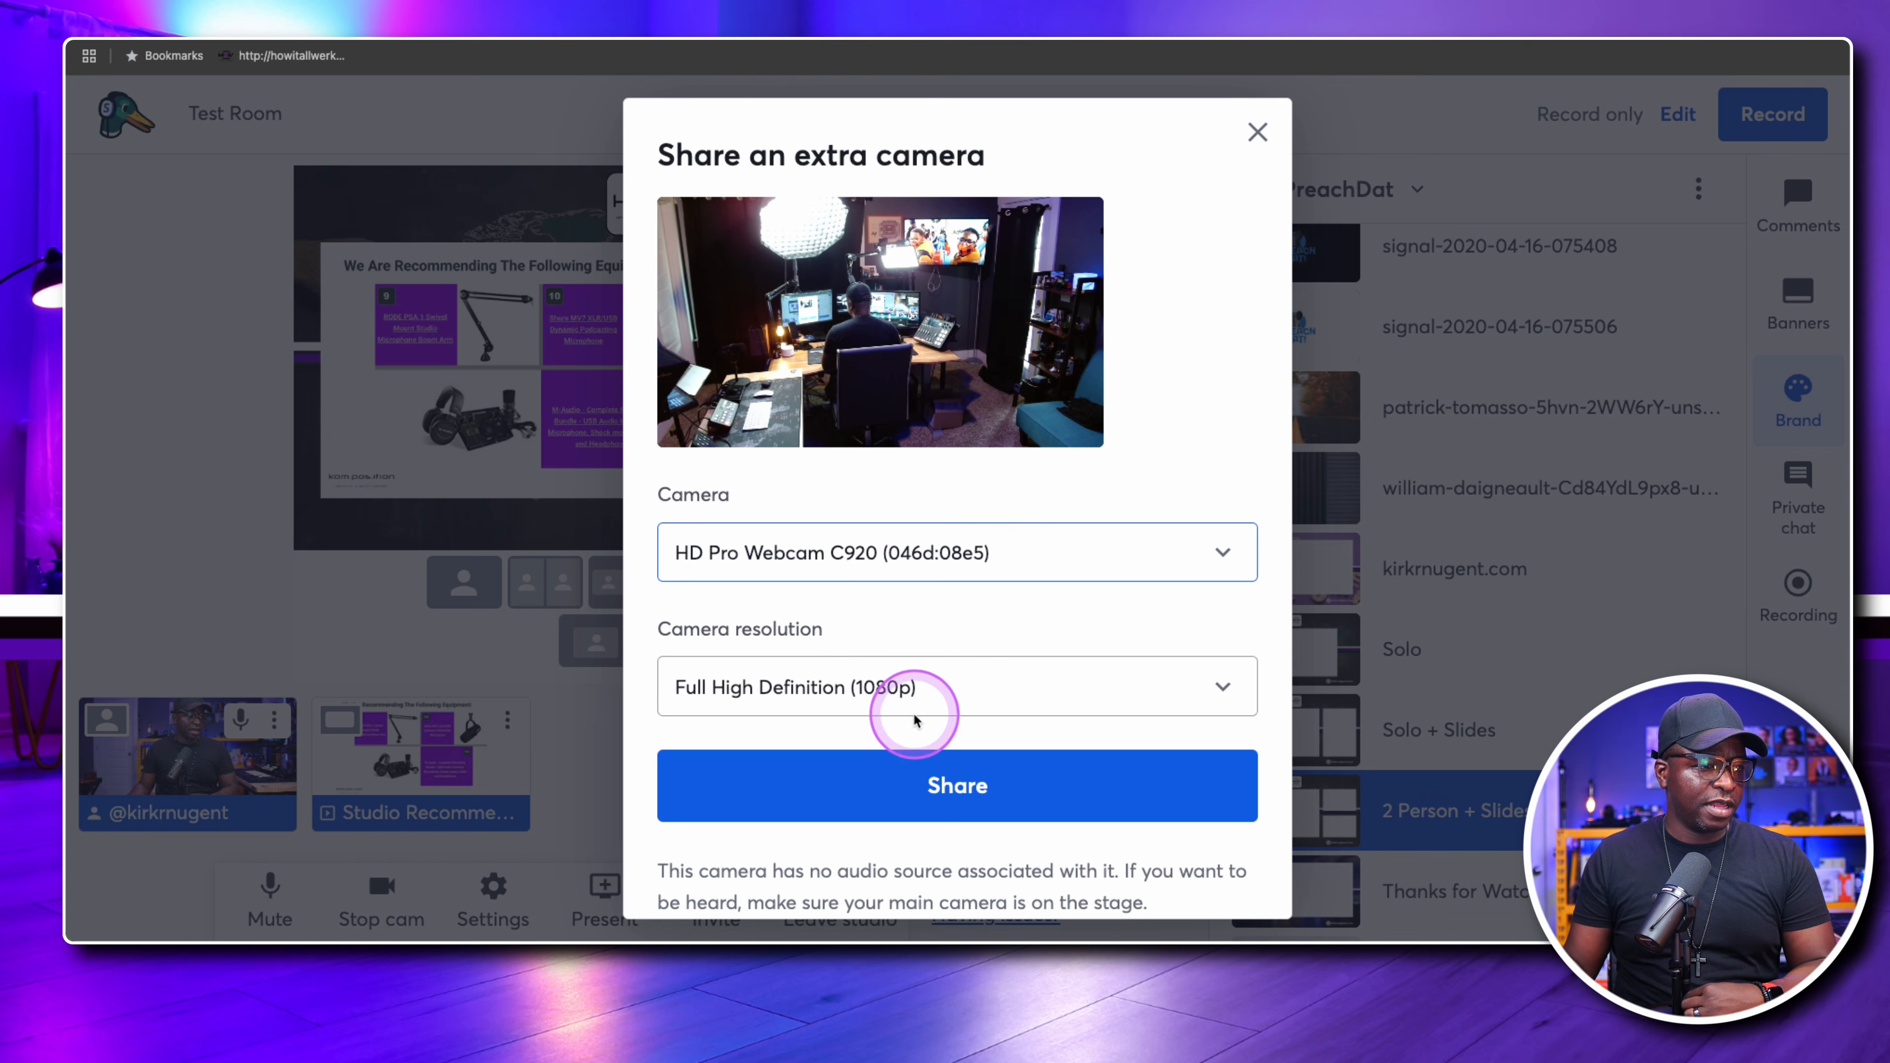
{"action": "left_click", "coordinate": [949, 790]}
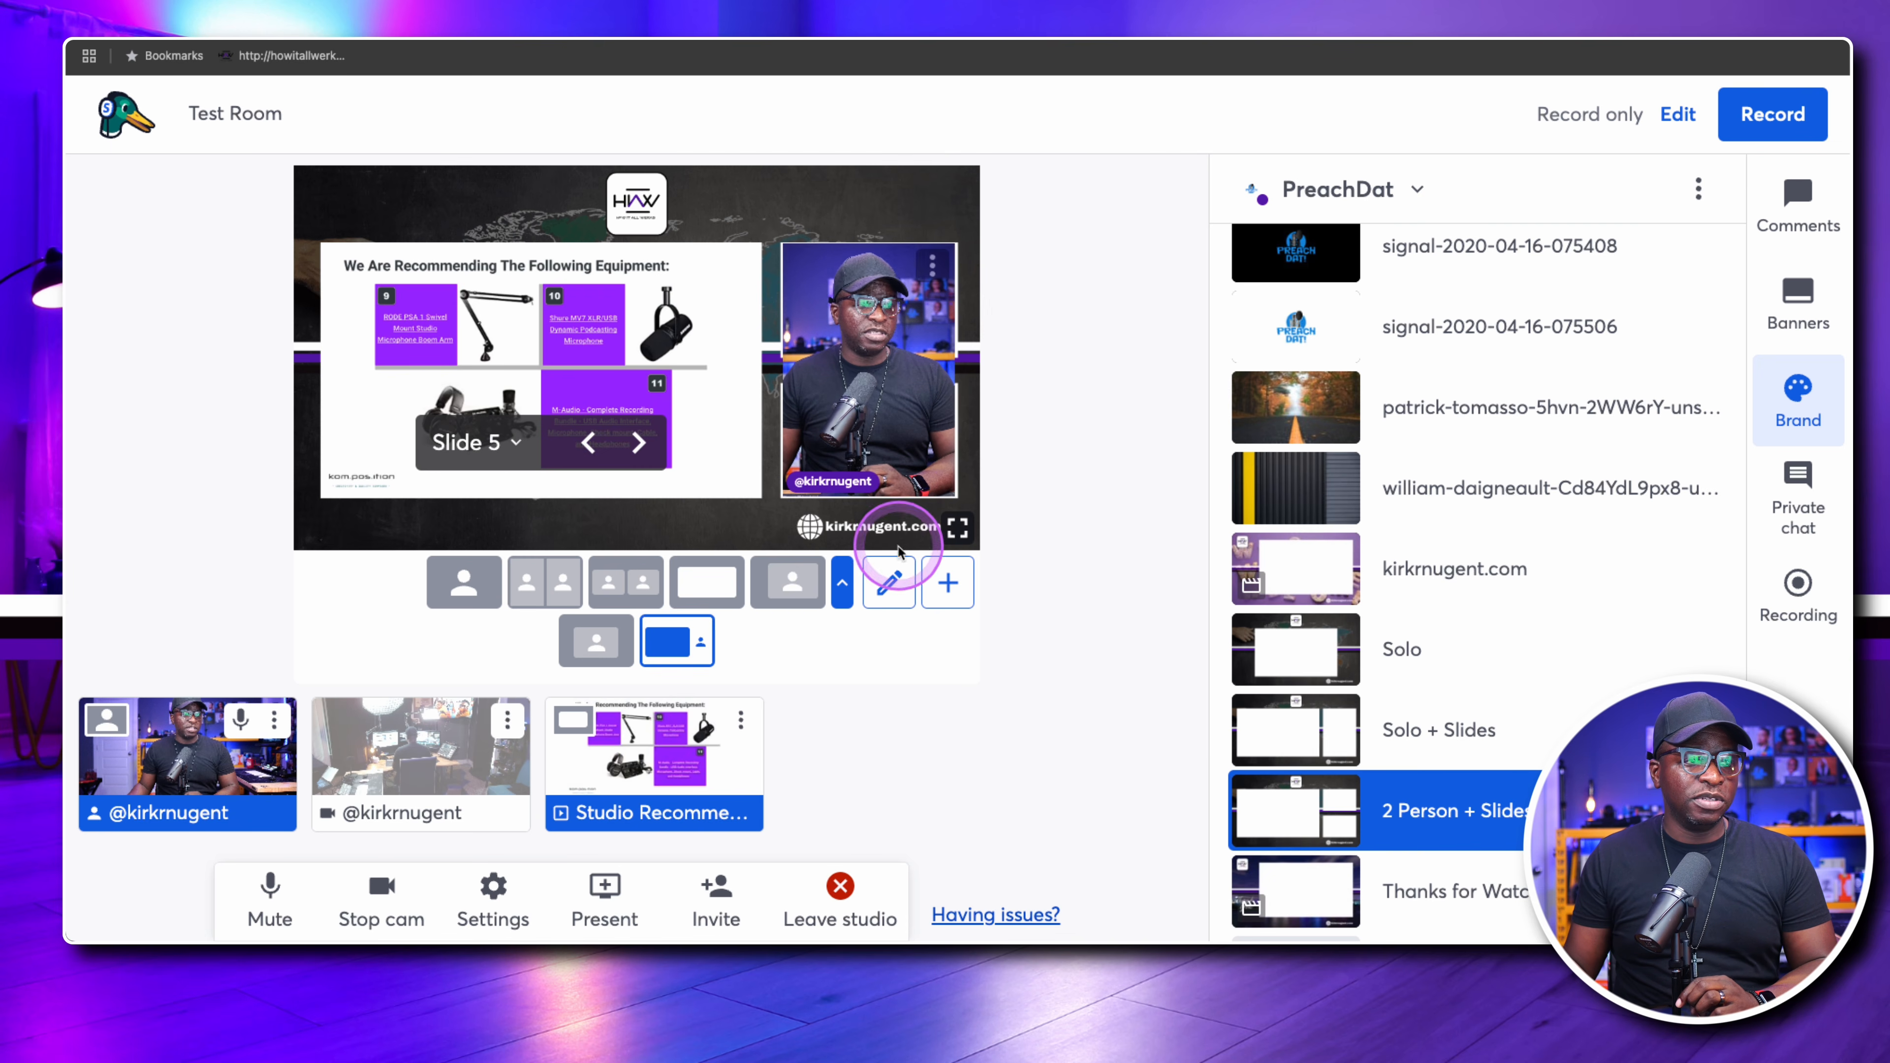
Edit the Presentation Solo layout, shortening its camera slot to fit the upper small white rectangle
{"action": "left_click", "coordinate": [890, 581]}
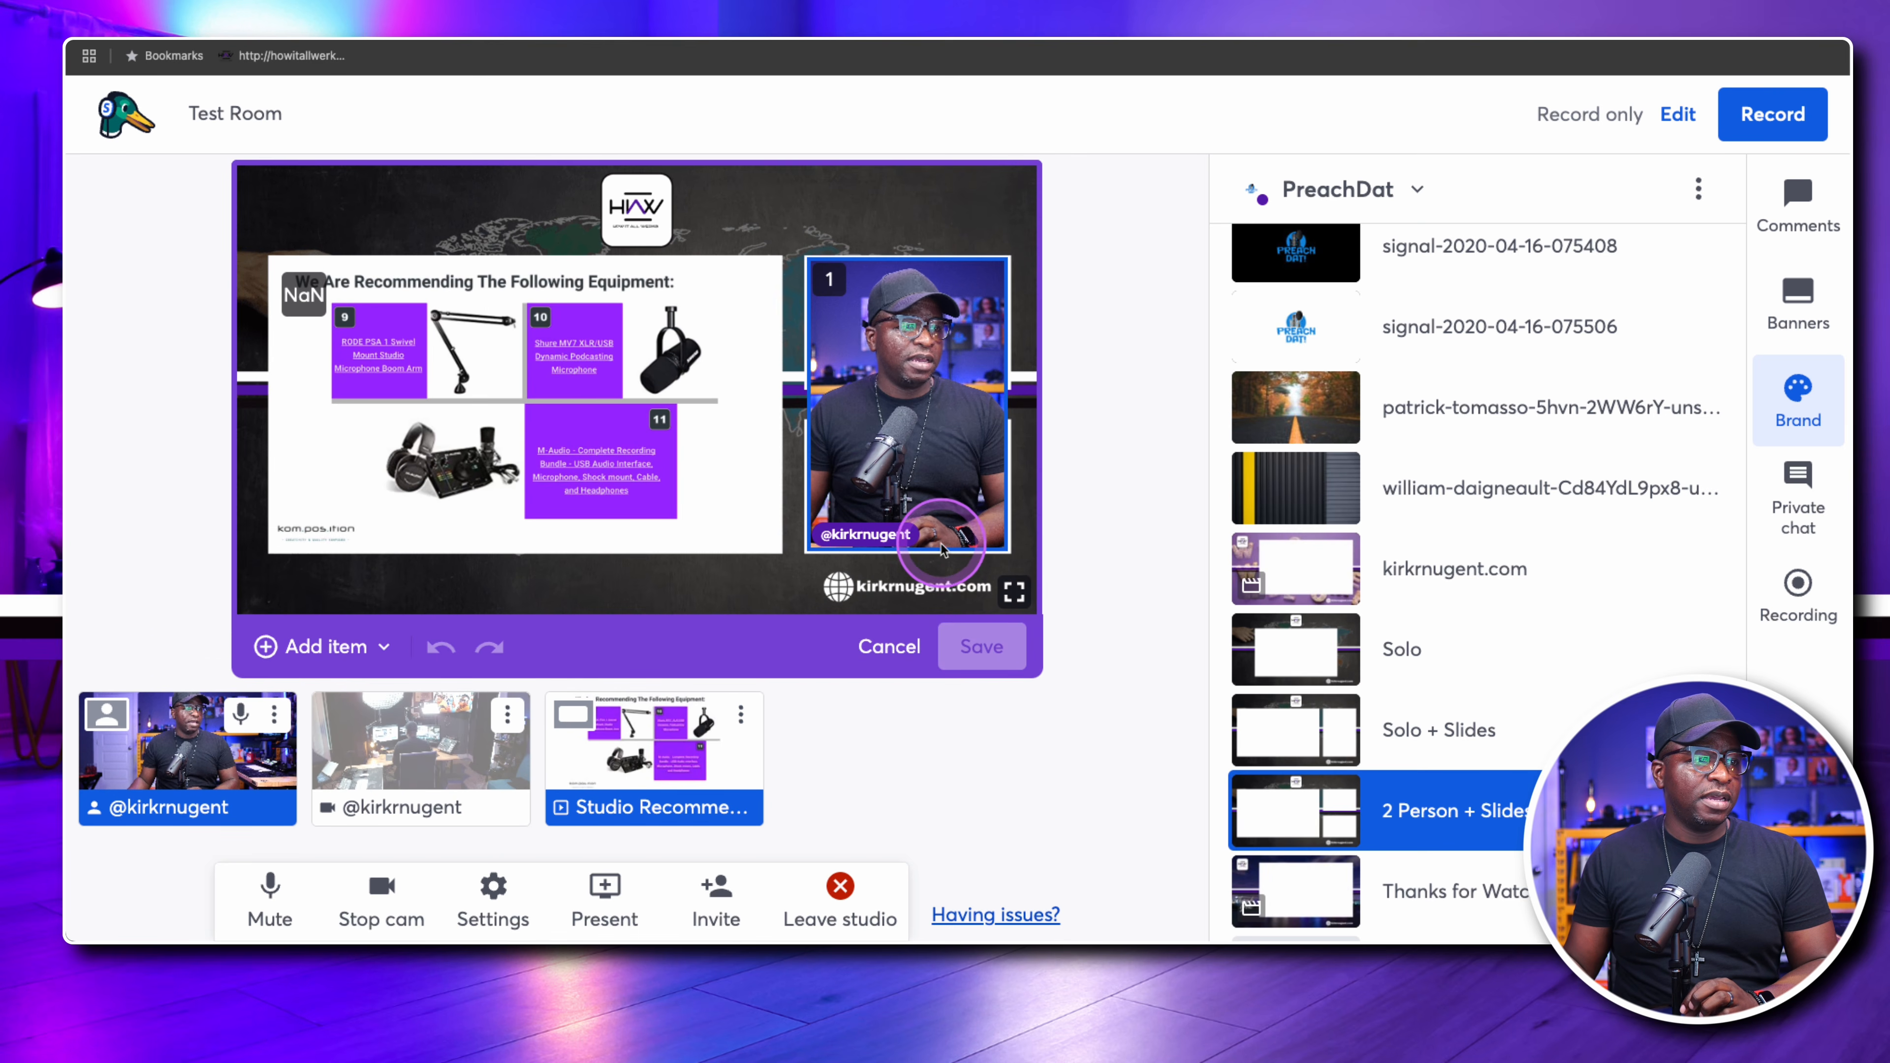
{"action": "left_click", "coordinate": [921, 475]}
{"action": "left_click_drag", "start_coordinate": [906, 551], "coordinate": [907, 383]}
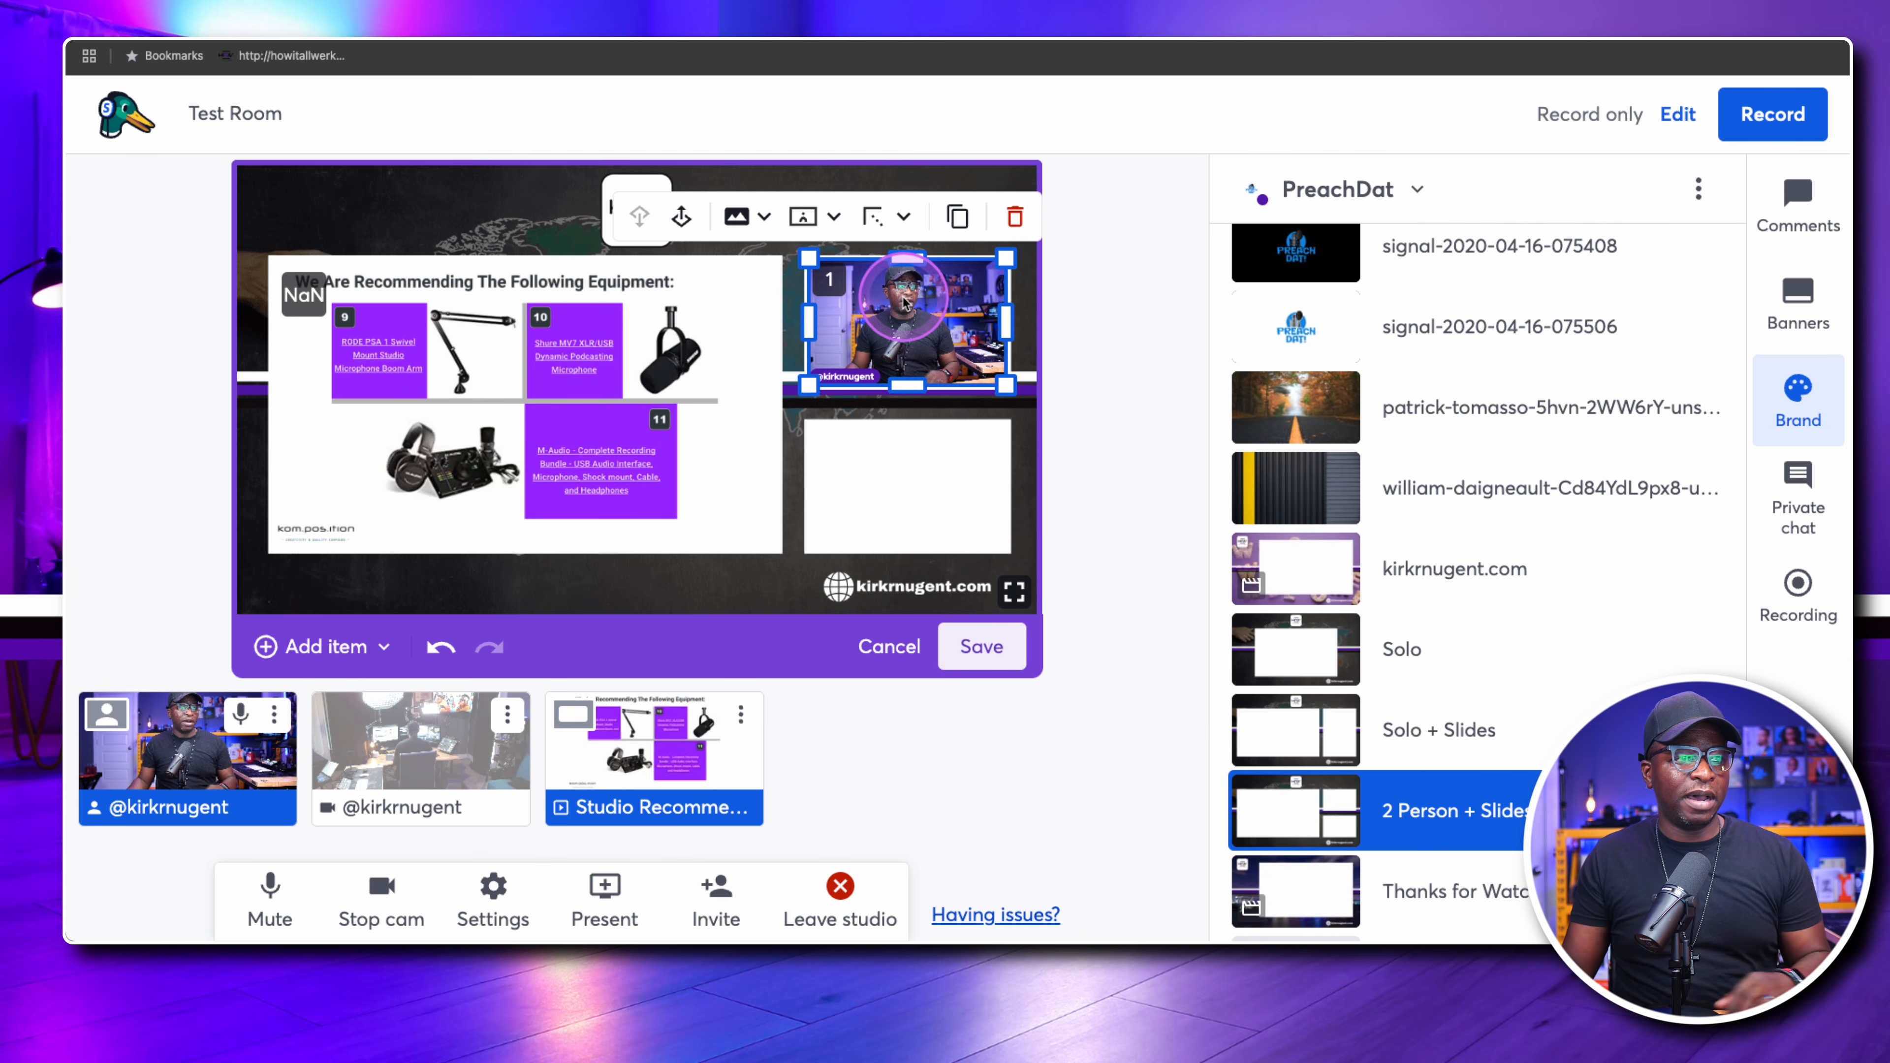
{"action": "left_click", "coordinate": [1009, 427]}
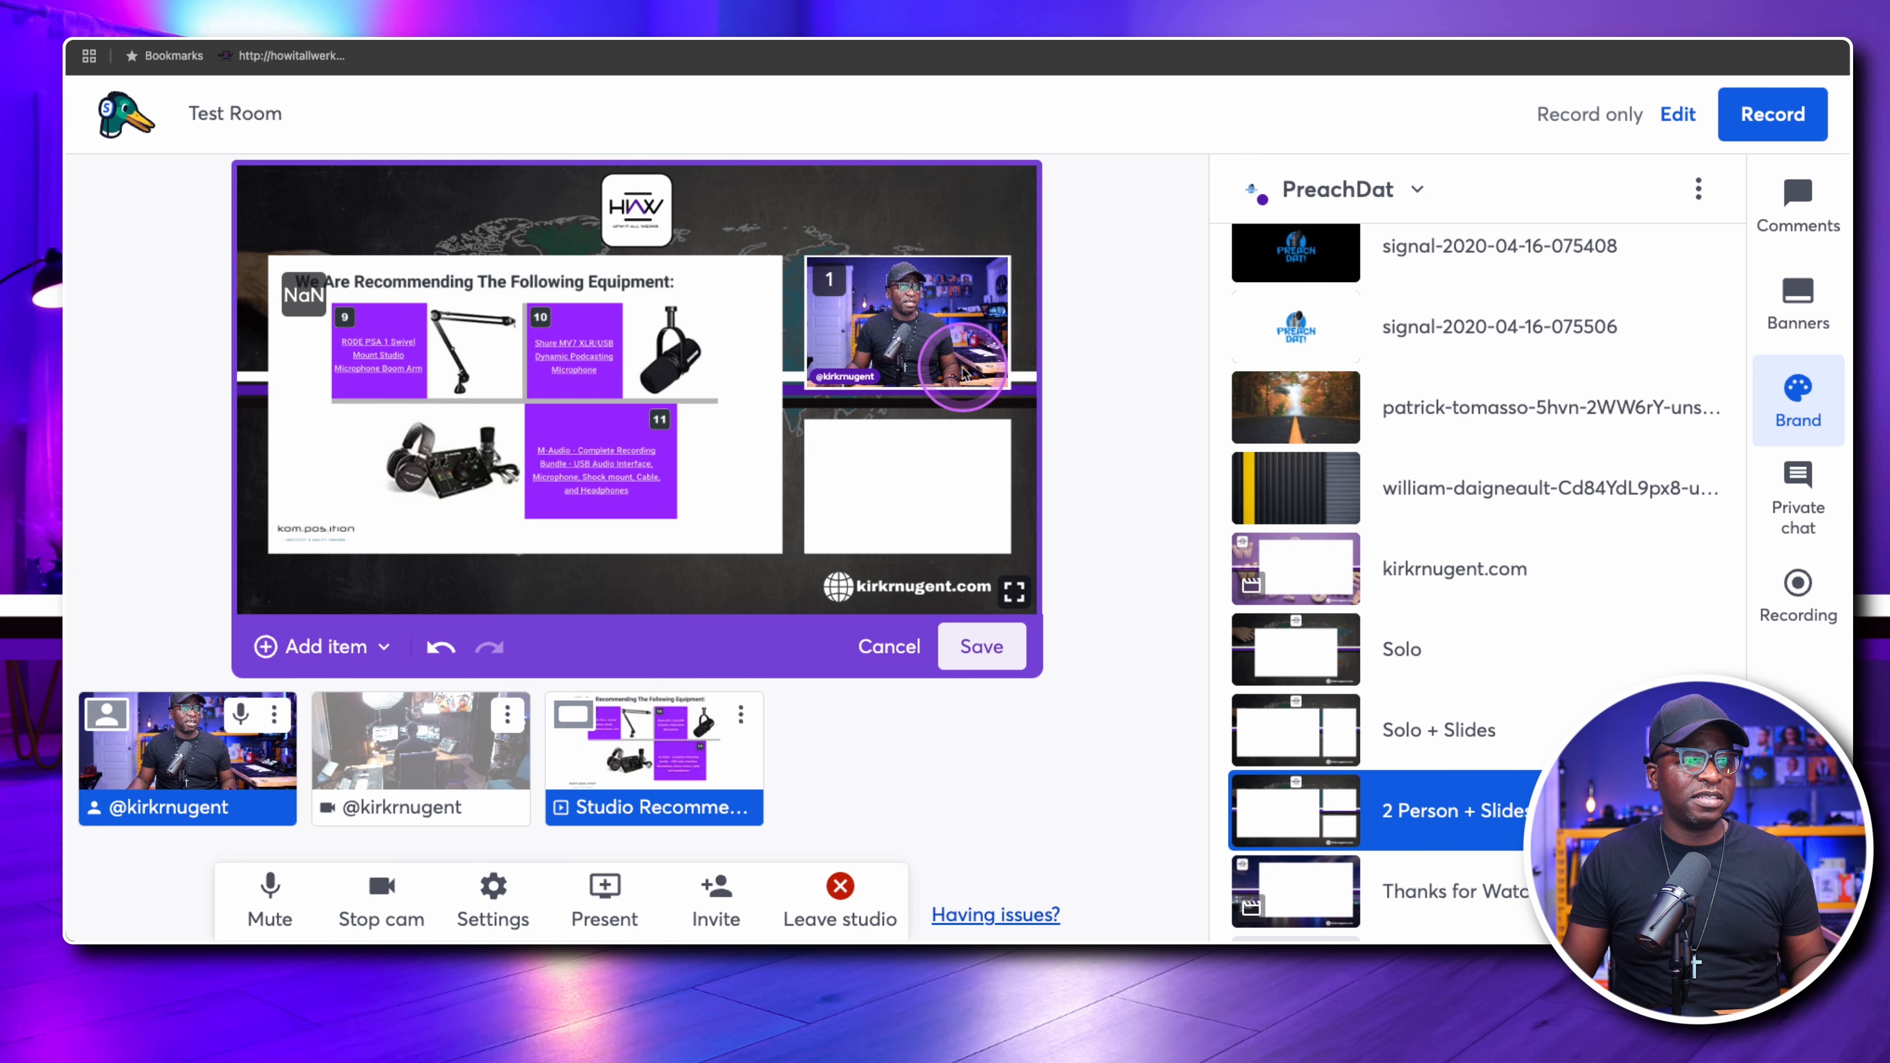
Duplicate the camera slot, place the copy over the lower small white rectangle, and bring the extra camera on stage
{"action": "left_click", "coordinate": [897, 307]}
{"action": "left_click", "coordinate": [957, 218]}
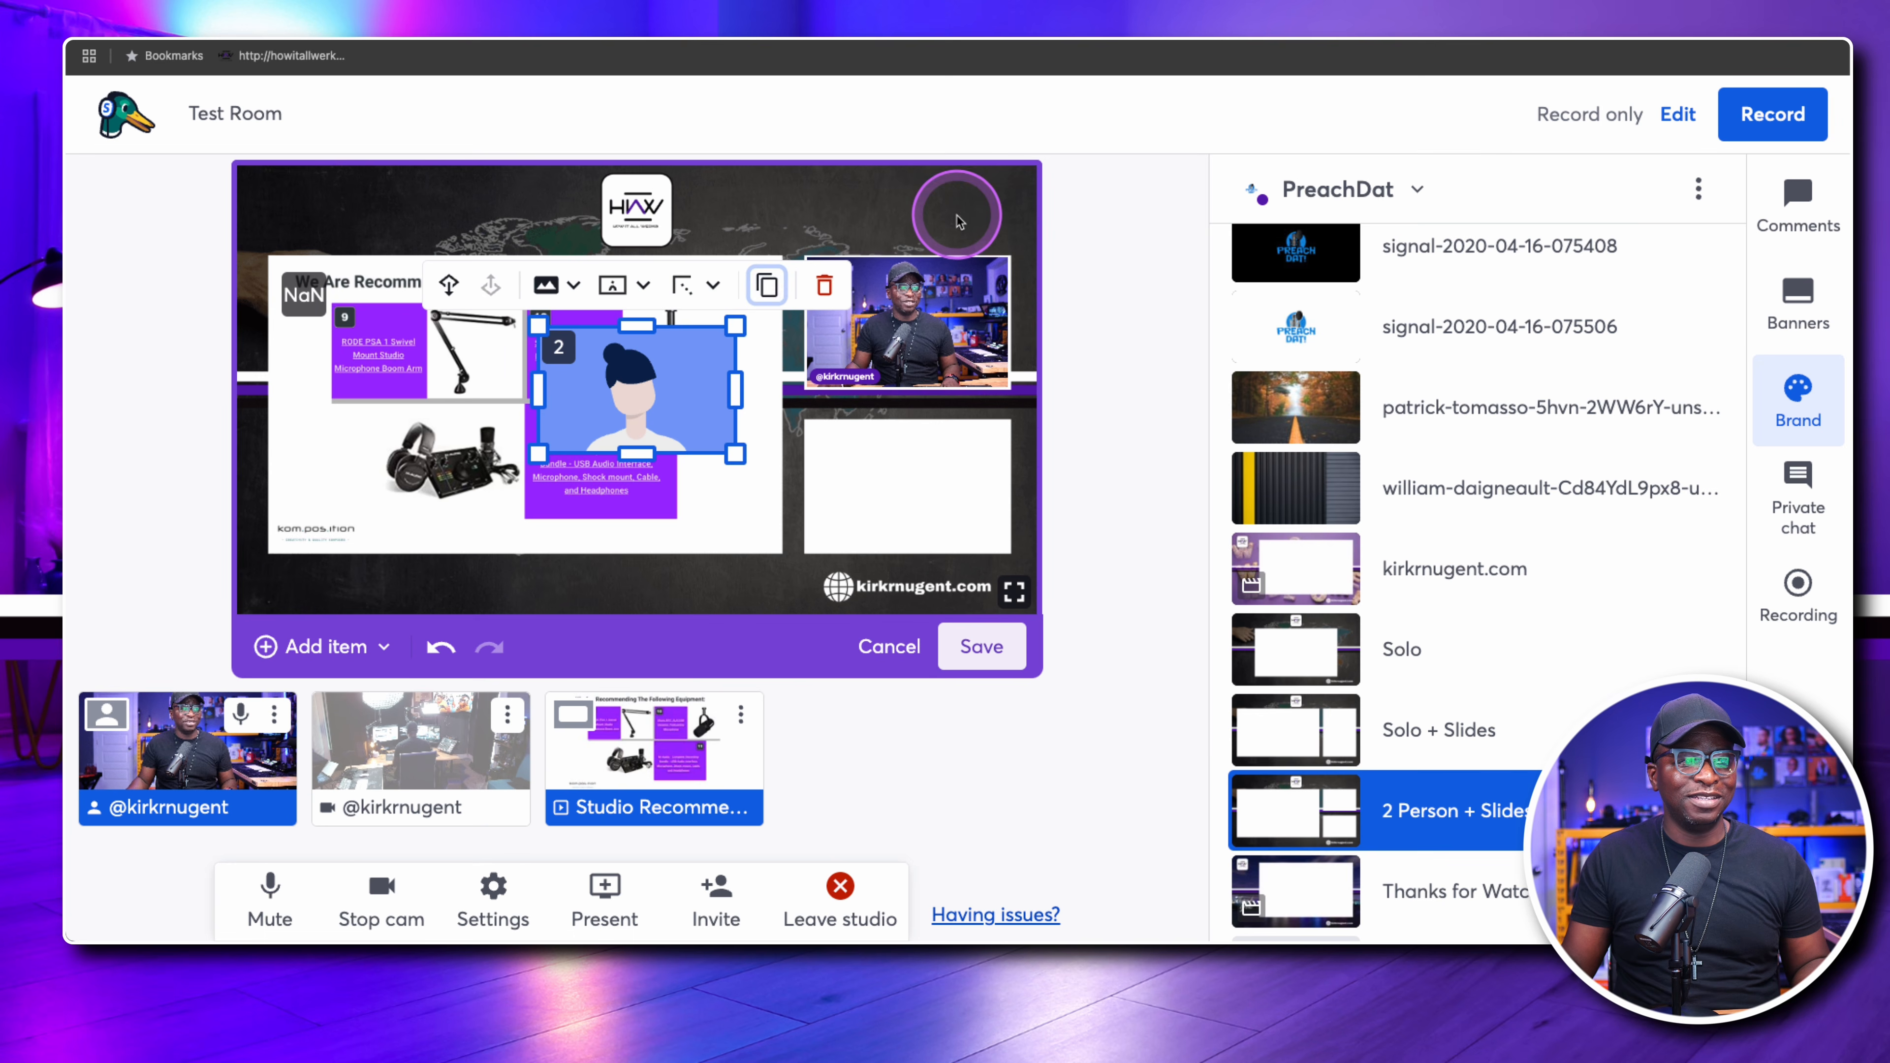
{"action": "left_click_drag", "start_coordinate": [644, 390], "coordinate": [906, 481]}
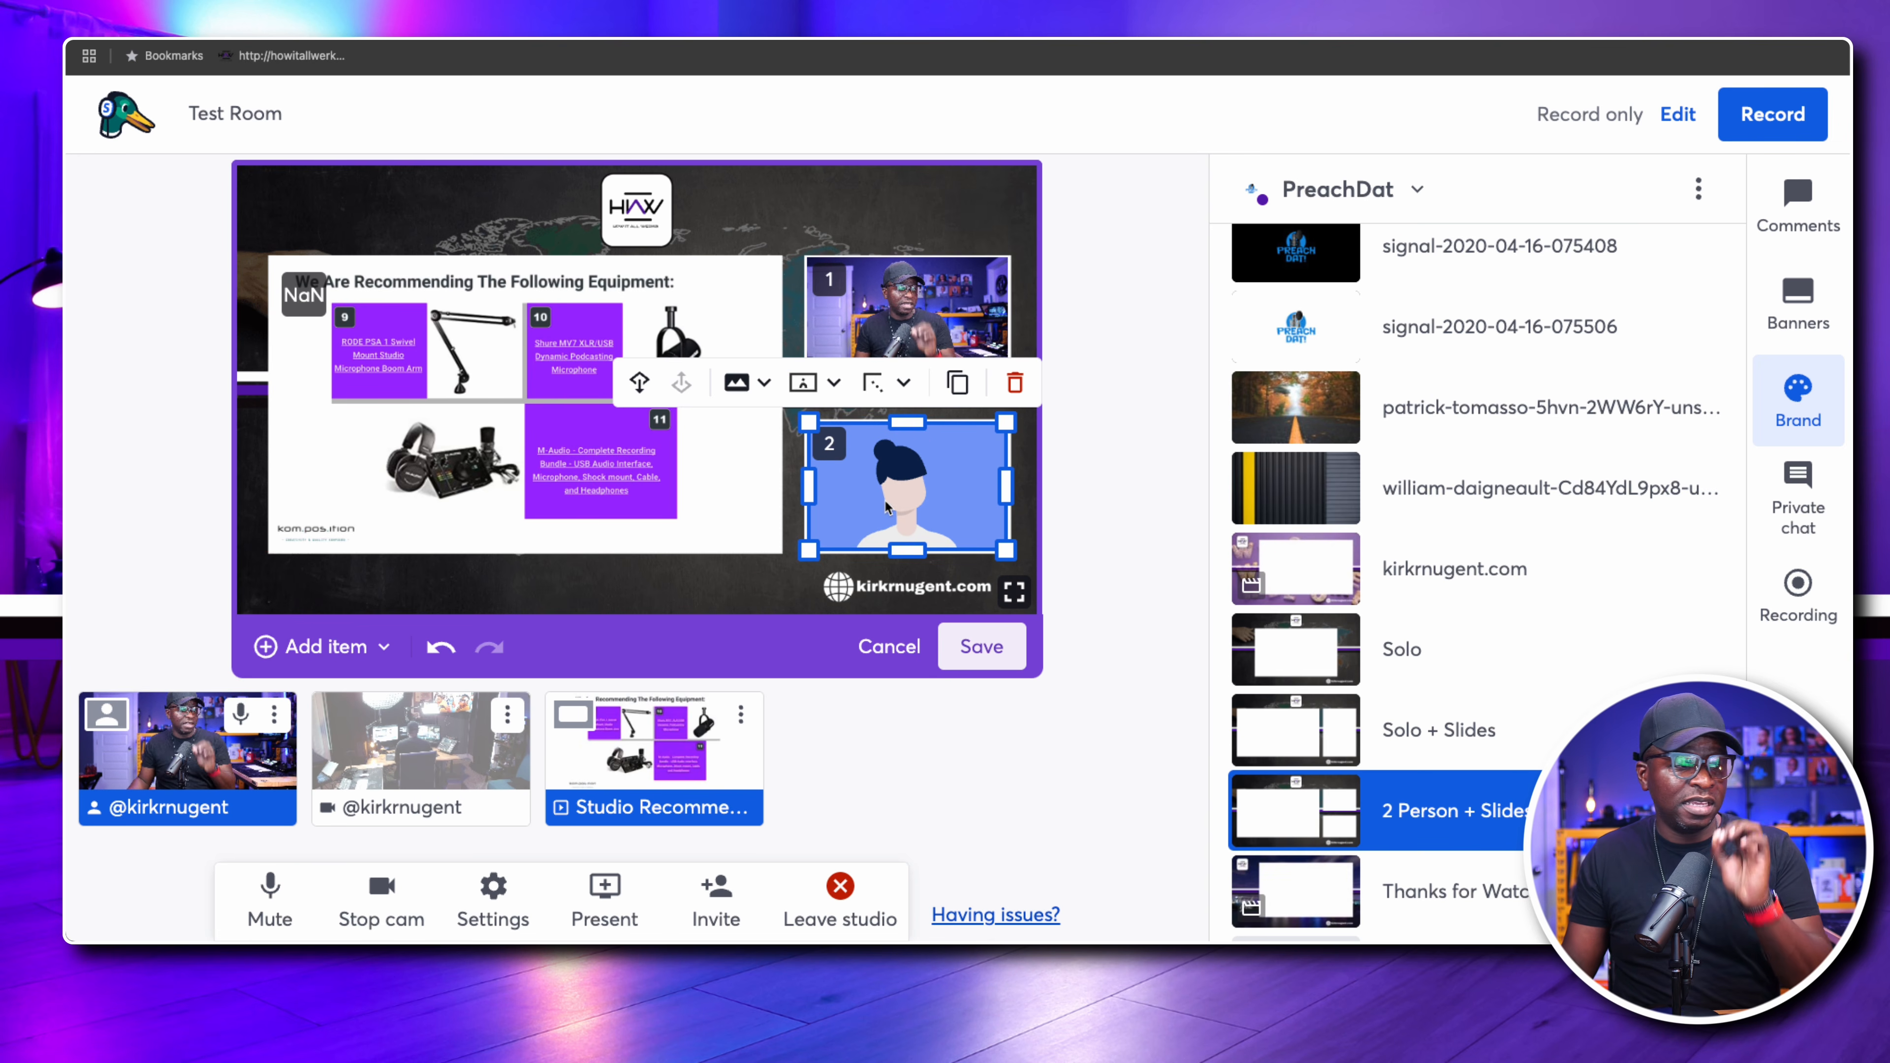
{"action": "left_click", "coordinate": [411, 755]}
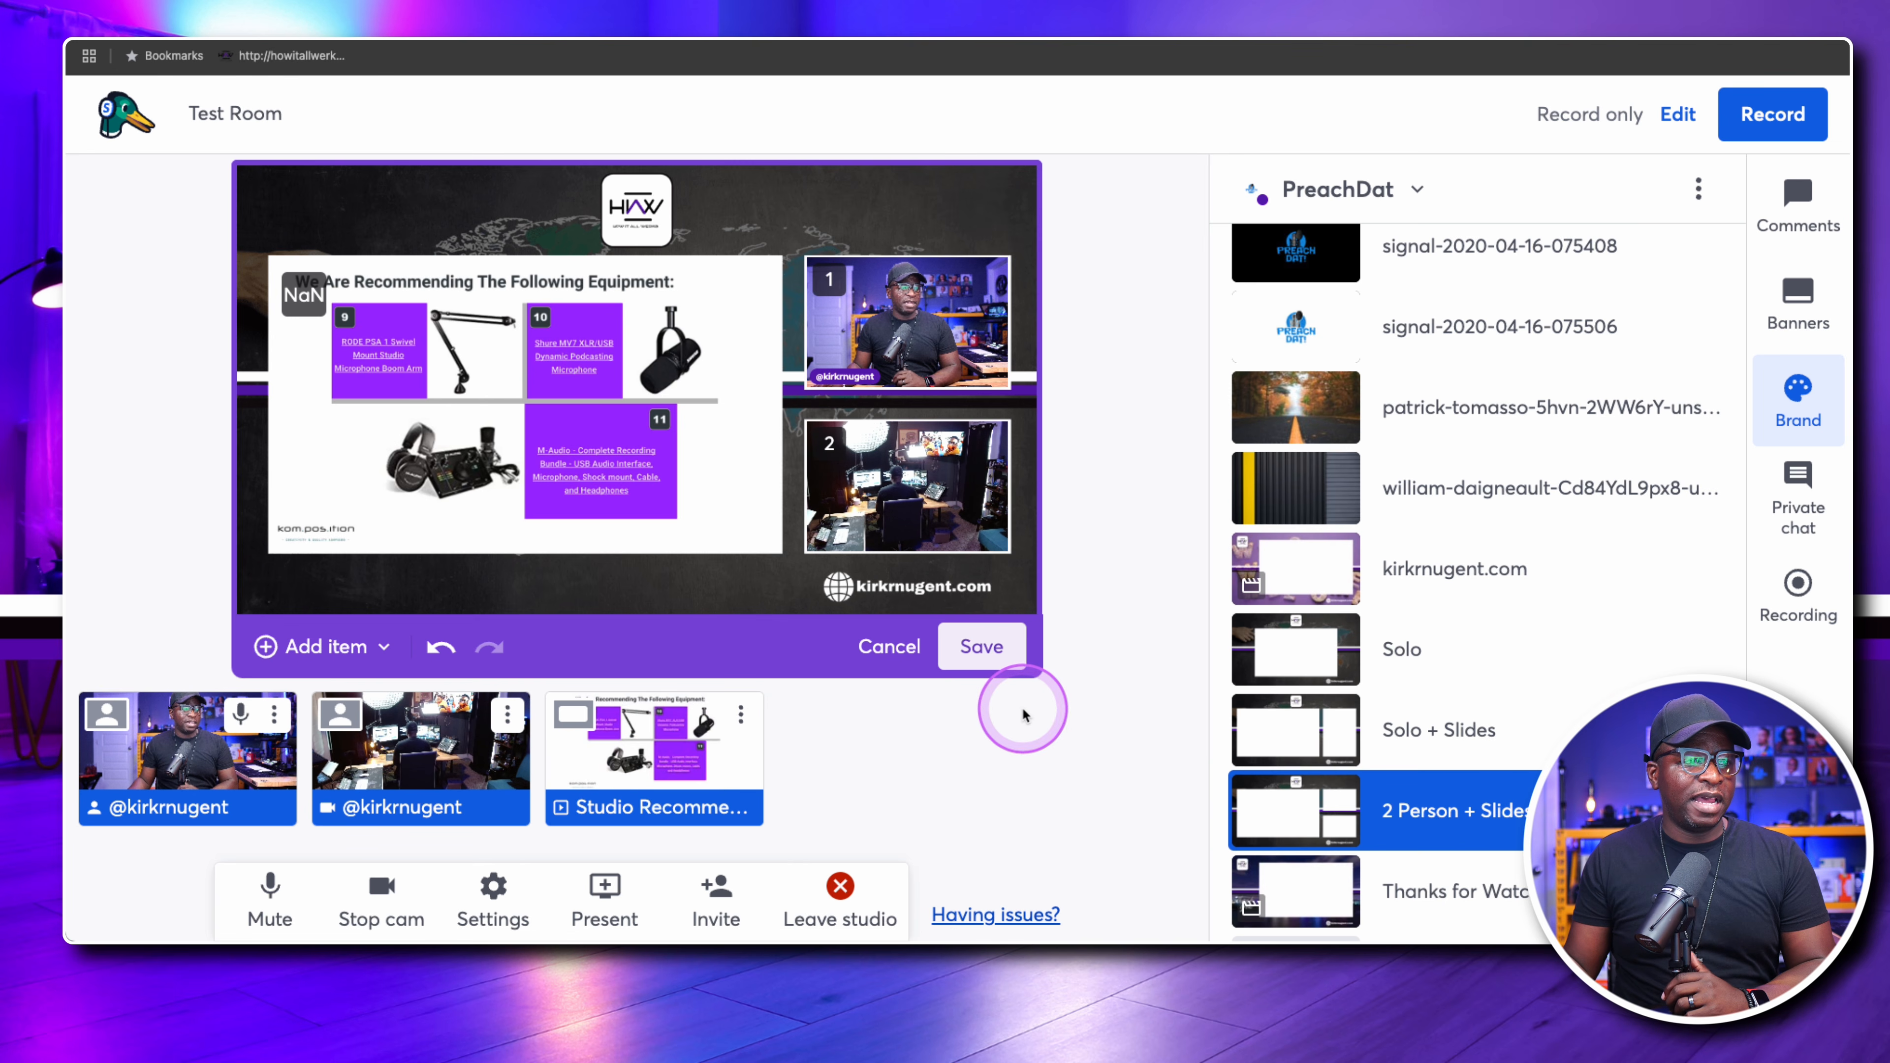
Save the two-camera arrangement as a new layout named "Presentation 2 Person" and apply it to the stage
{"action": "left_click", "coordinate": [978, 648]}
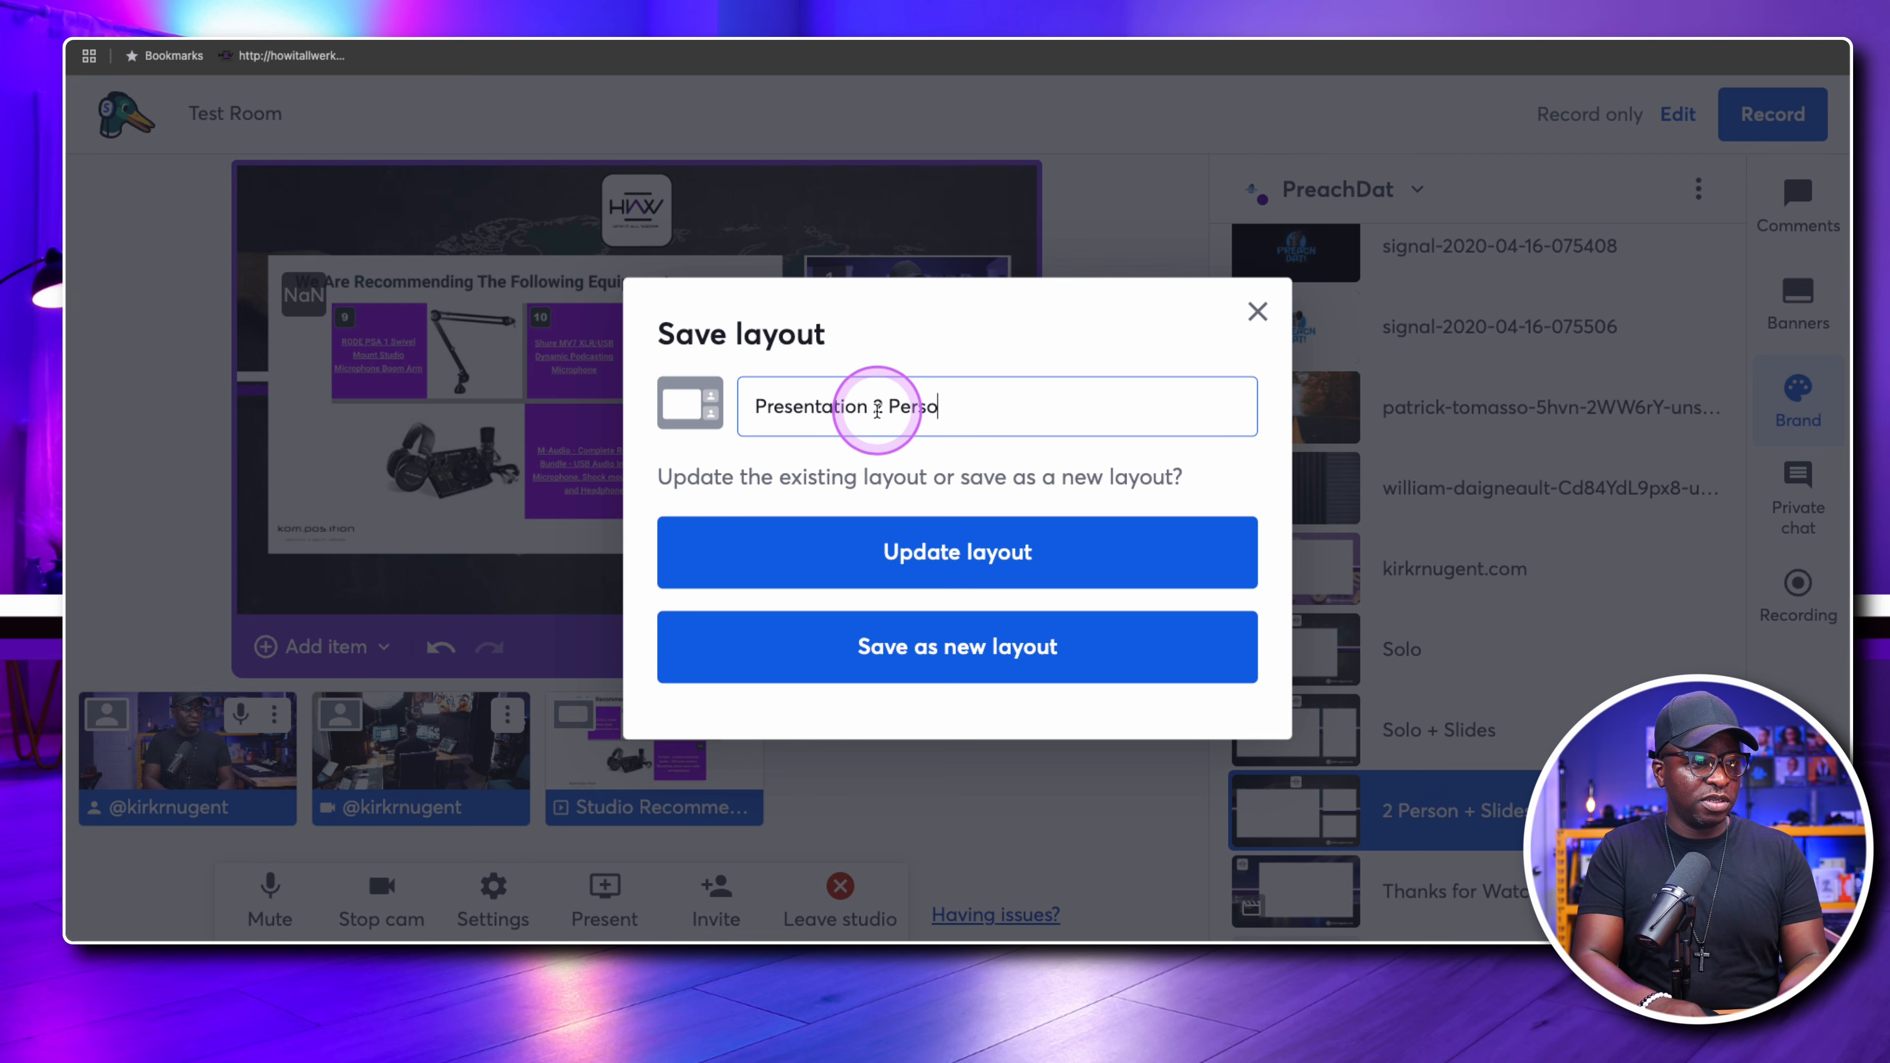
{"action": "left_click", "coordinate": [955, 654]}
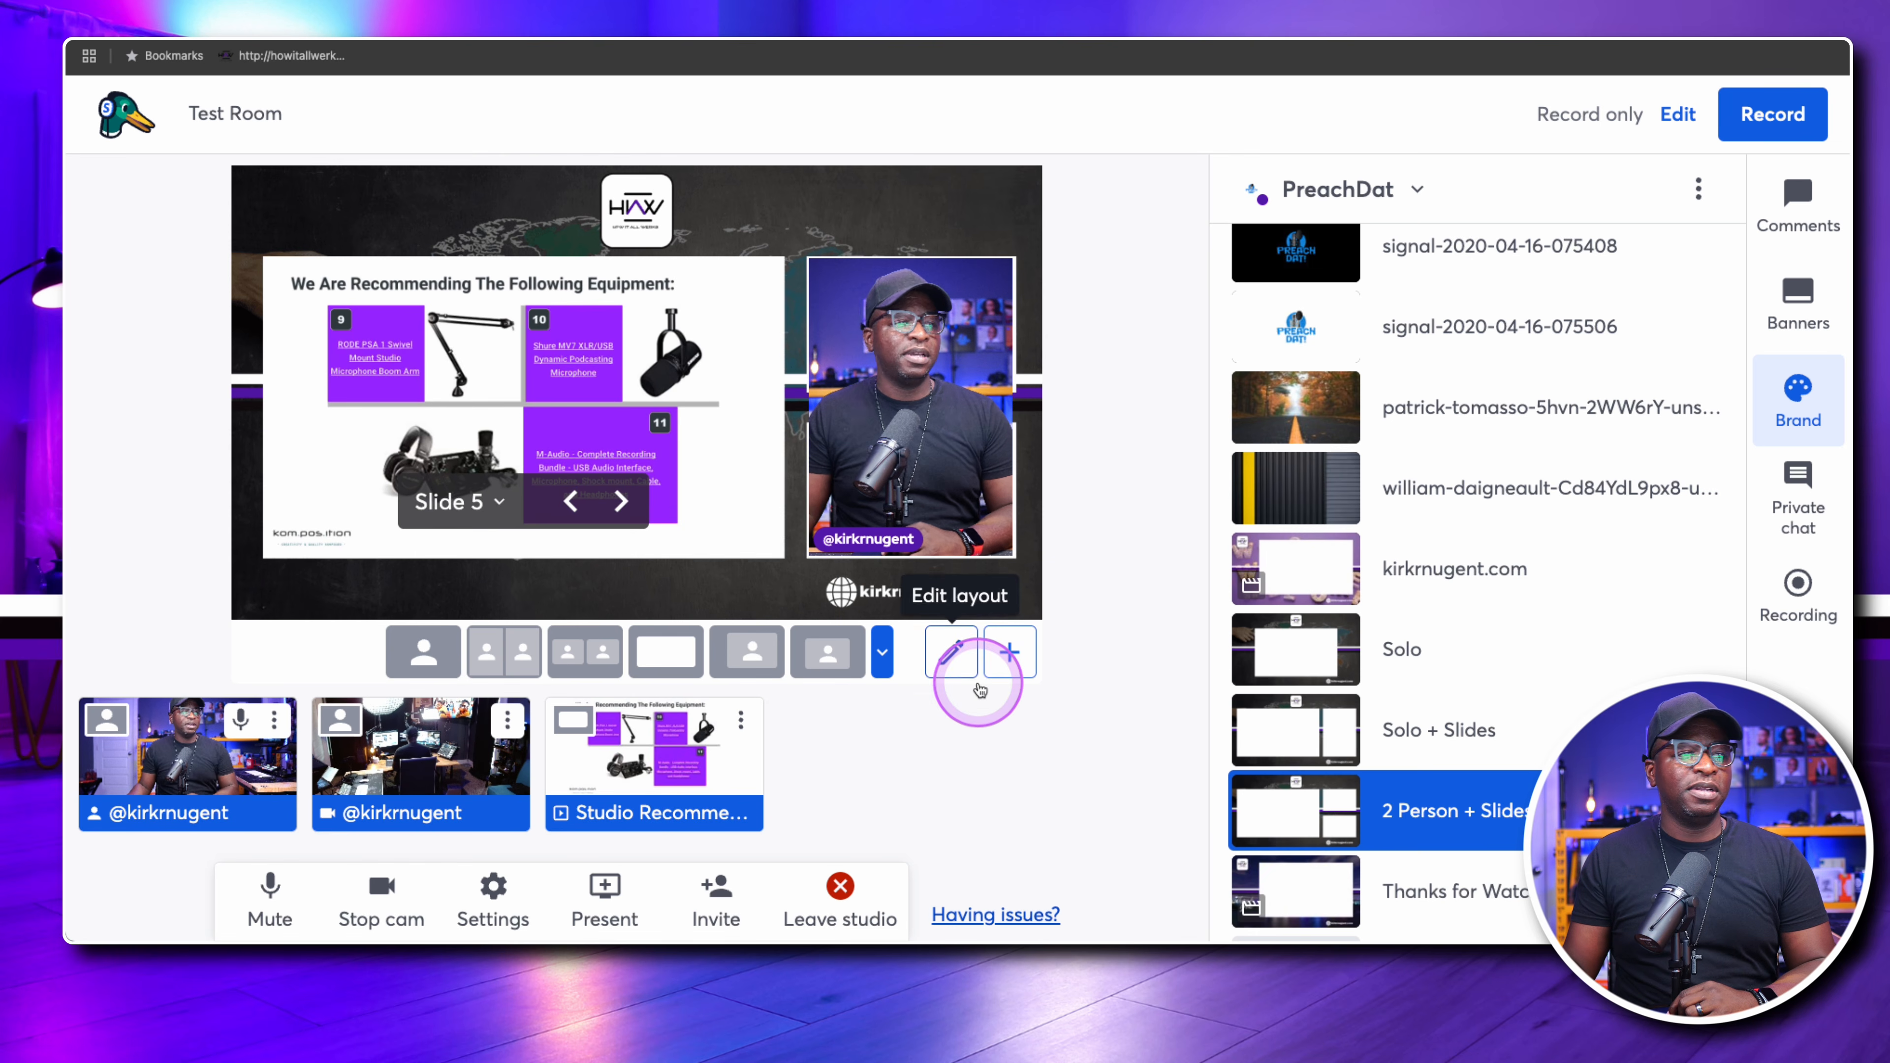
{"action": "left_click", "coordinate": [881, 653]}
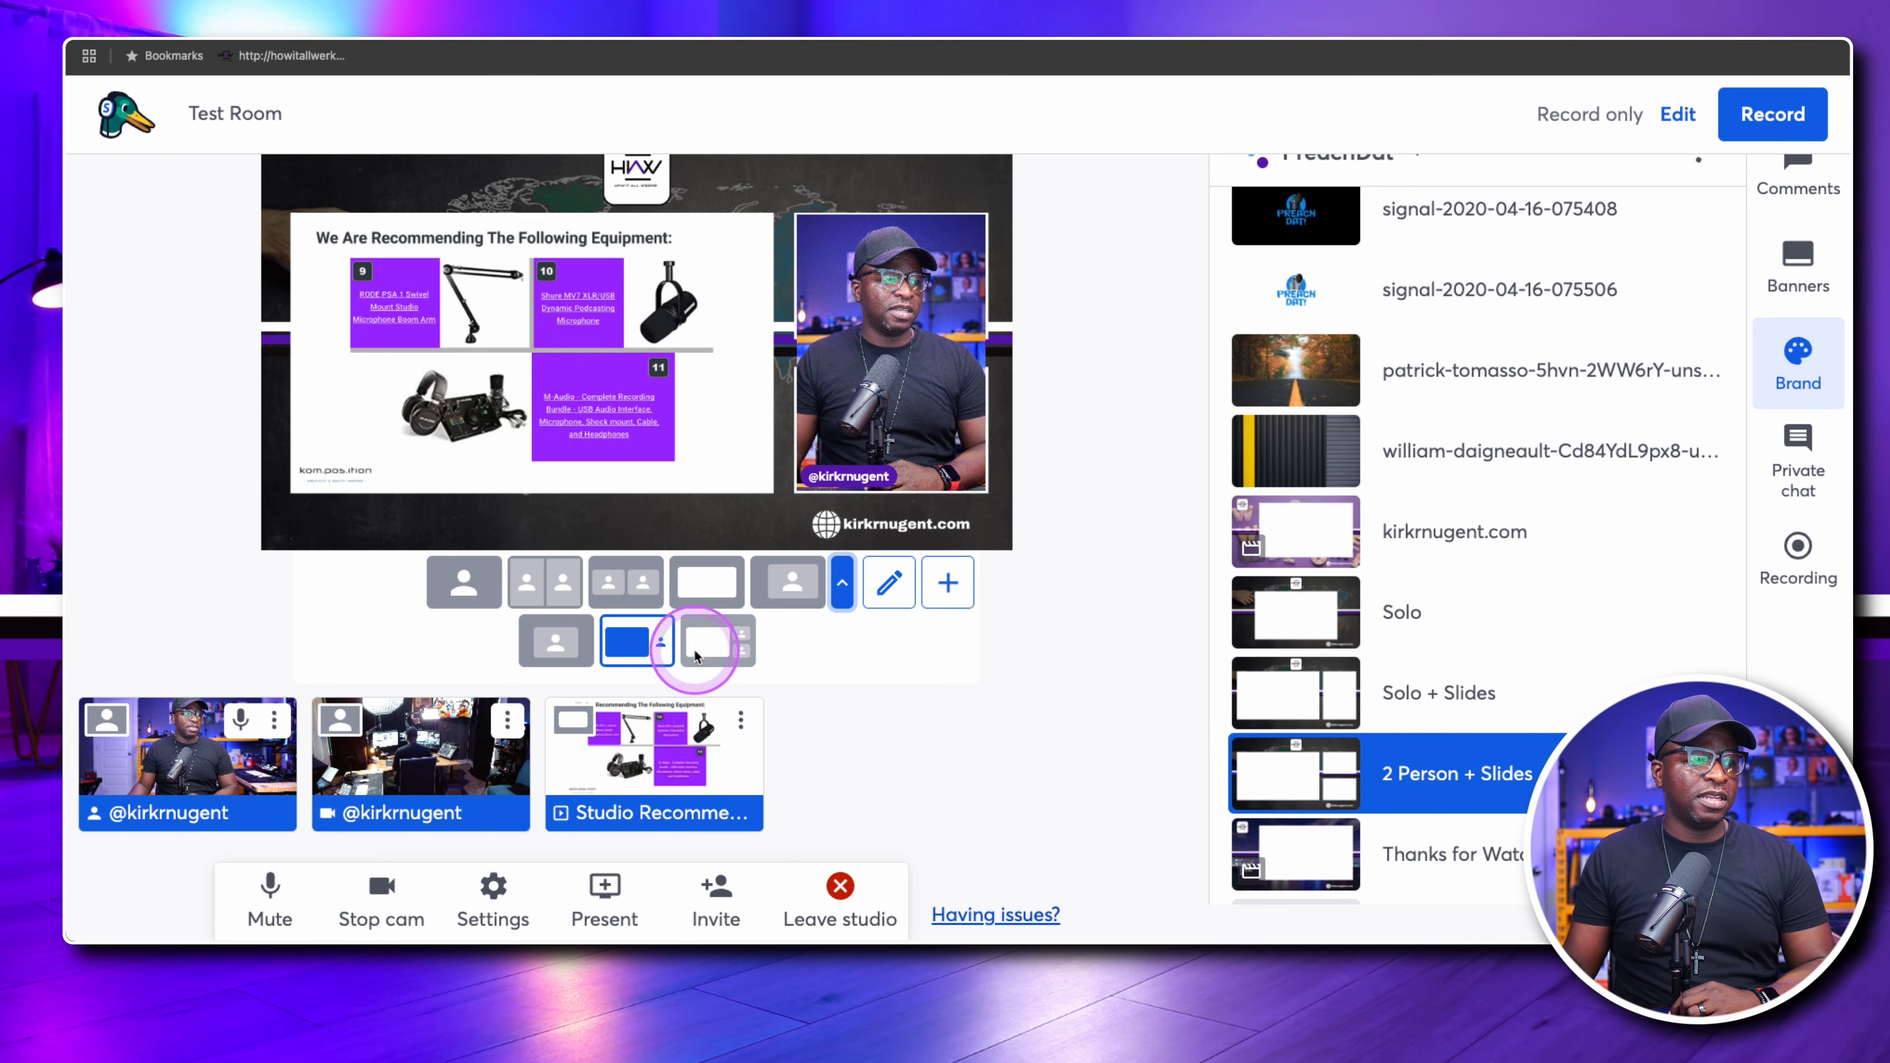
{"action": "left_click", "coordinate": [712, 649]}
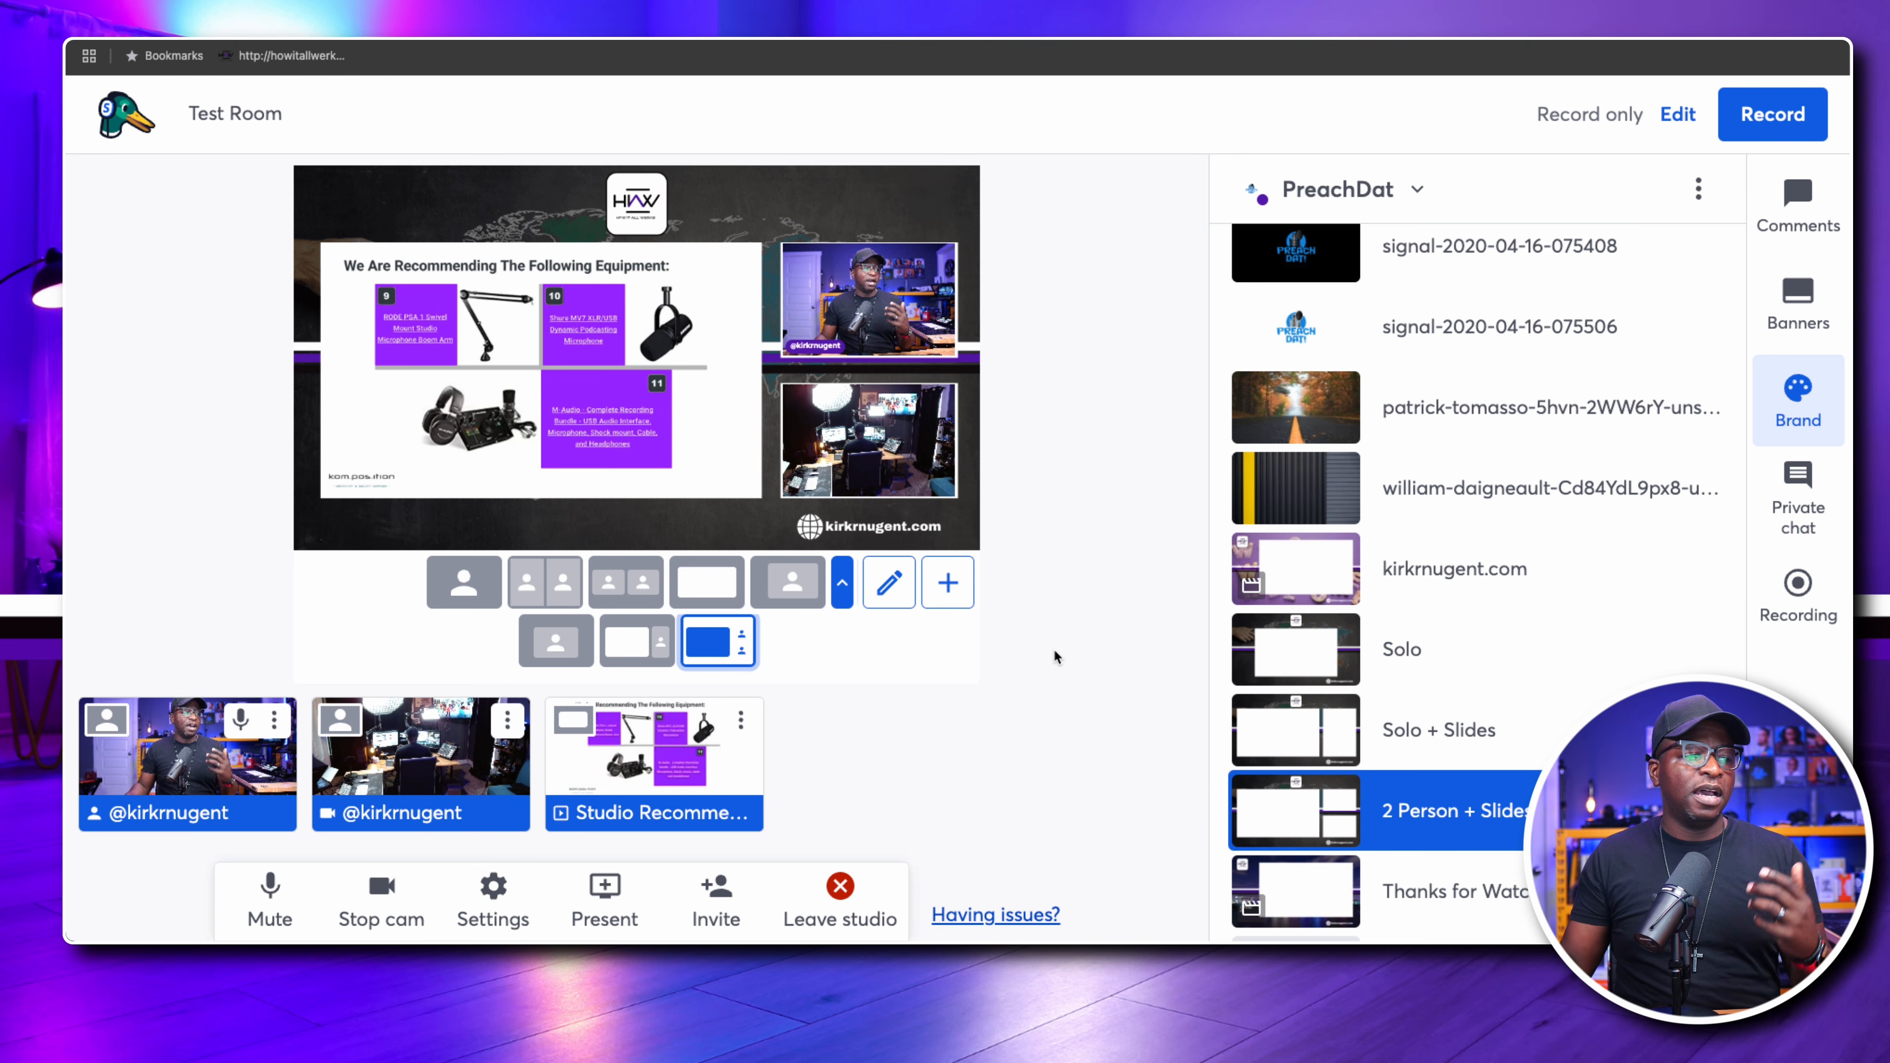
{"action": "mouse_move", "coordinate": [673, 763]}
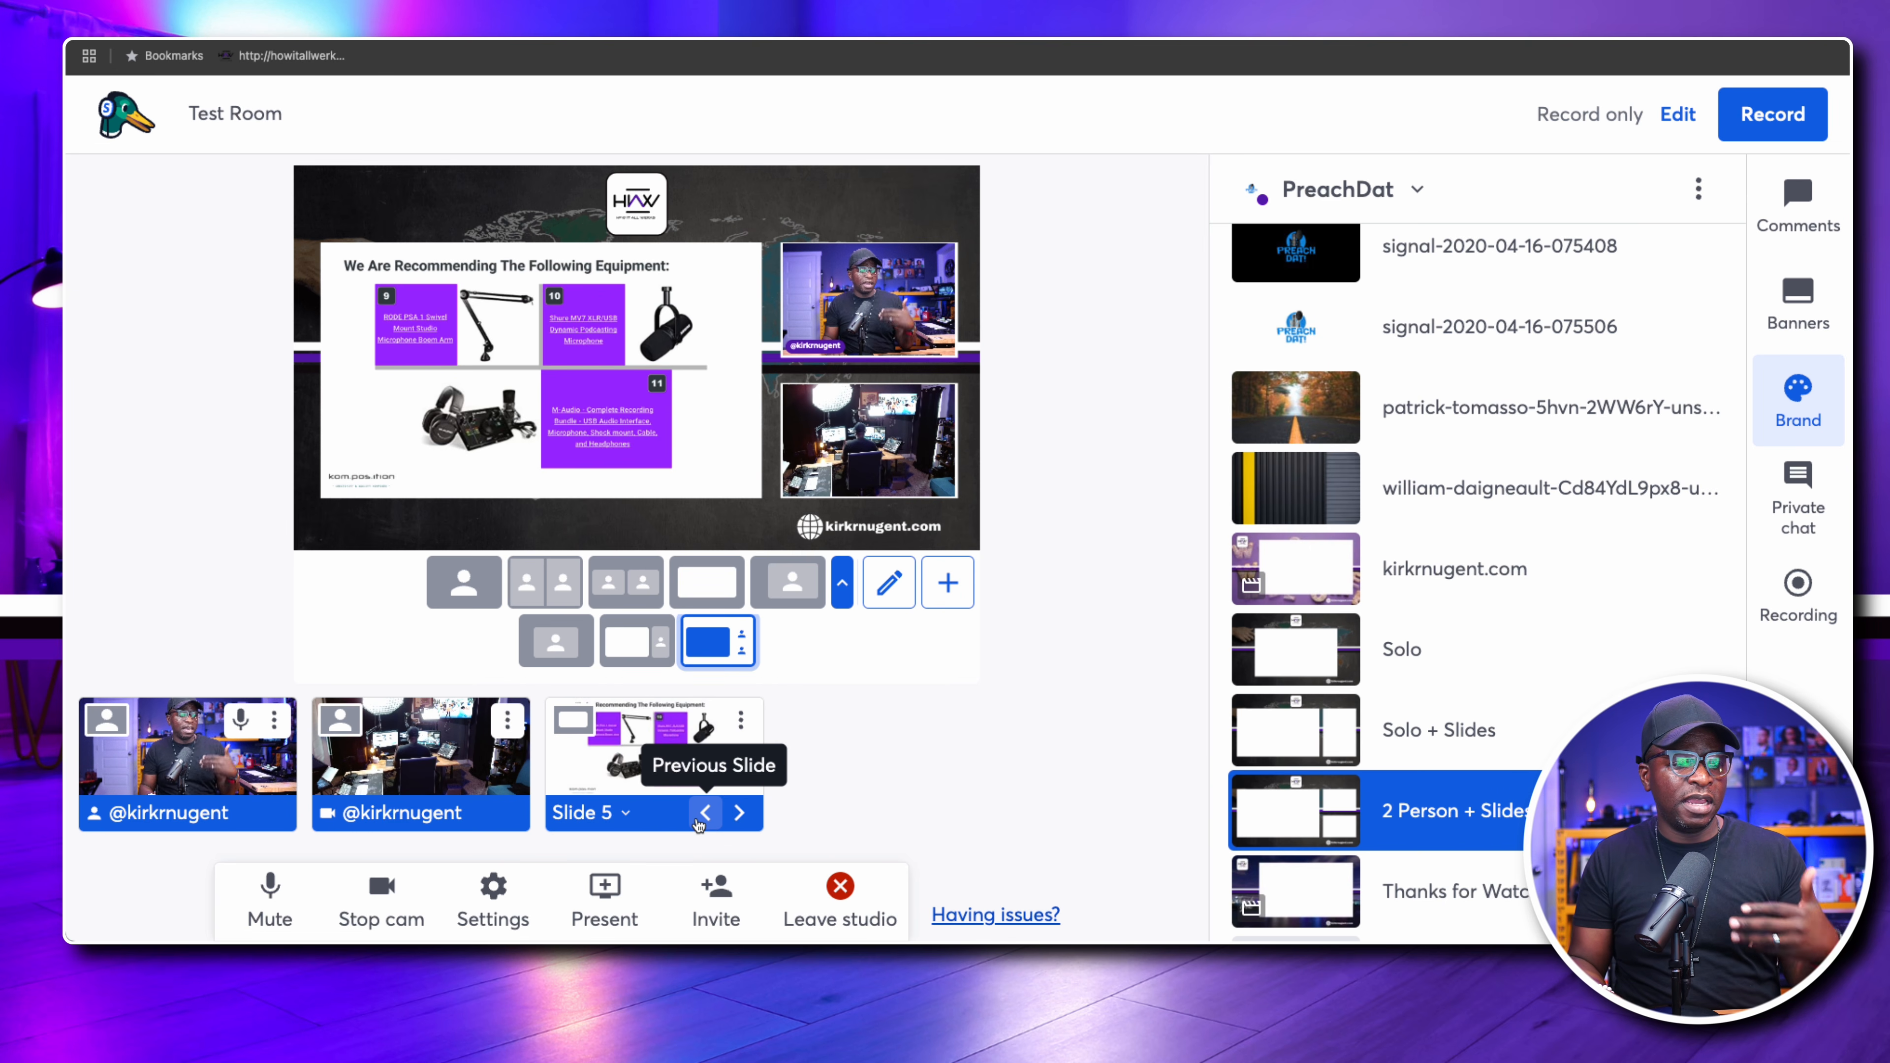
Preview the Thanks for Watching background with the Welcome layout, and switch to the kirkrnugent.com background
{"action": "scroll", "coordinate": [1339, 729], "scroll_direction": "down", "scroll_amount": 2}
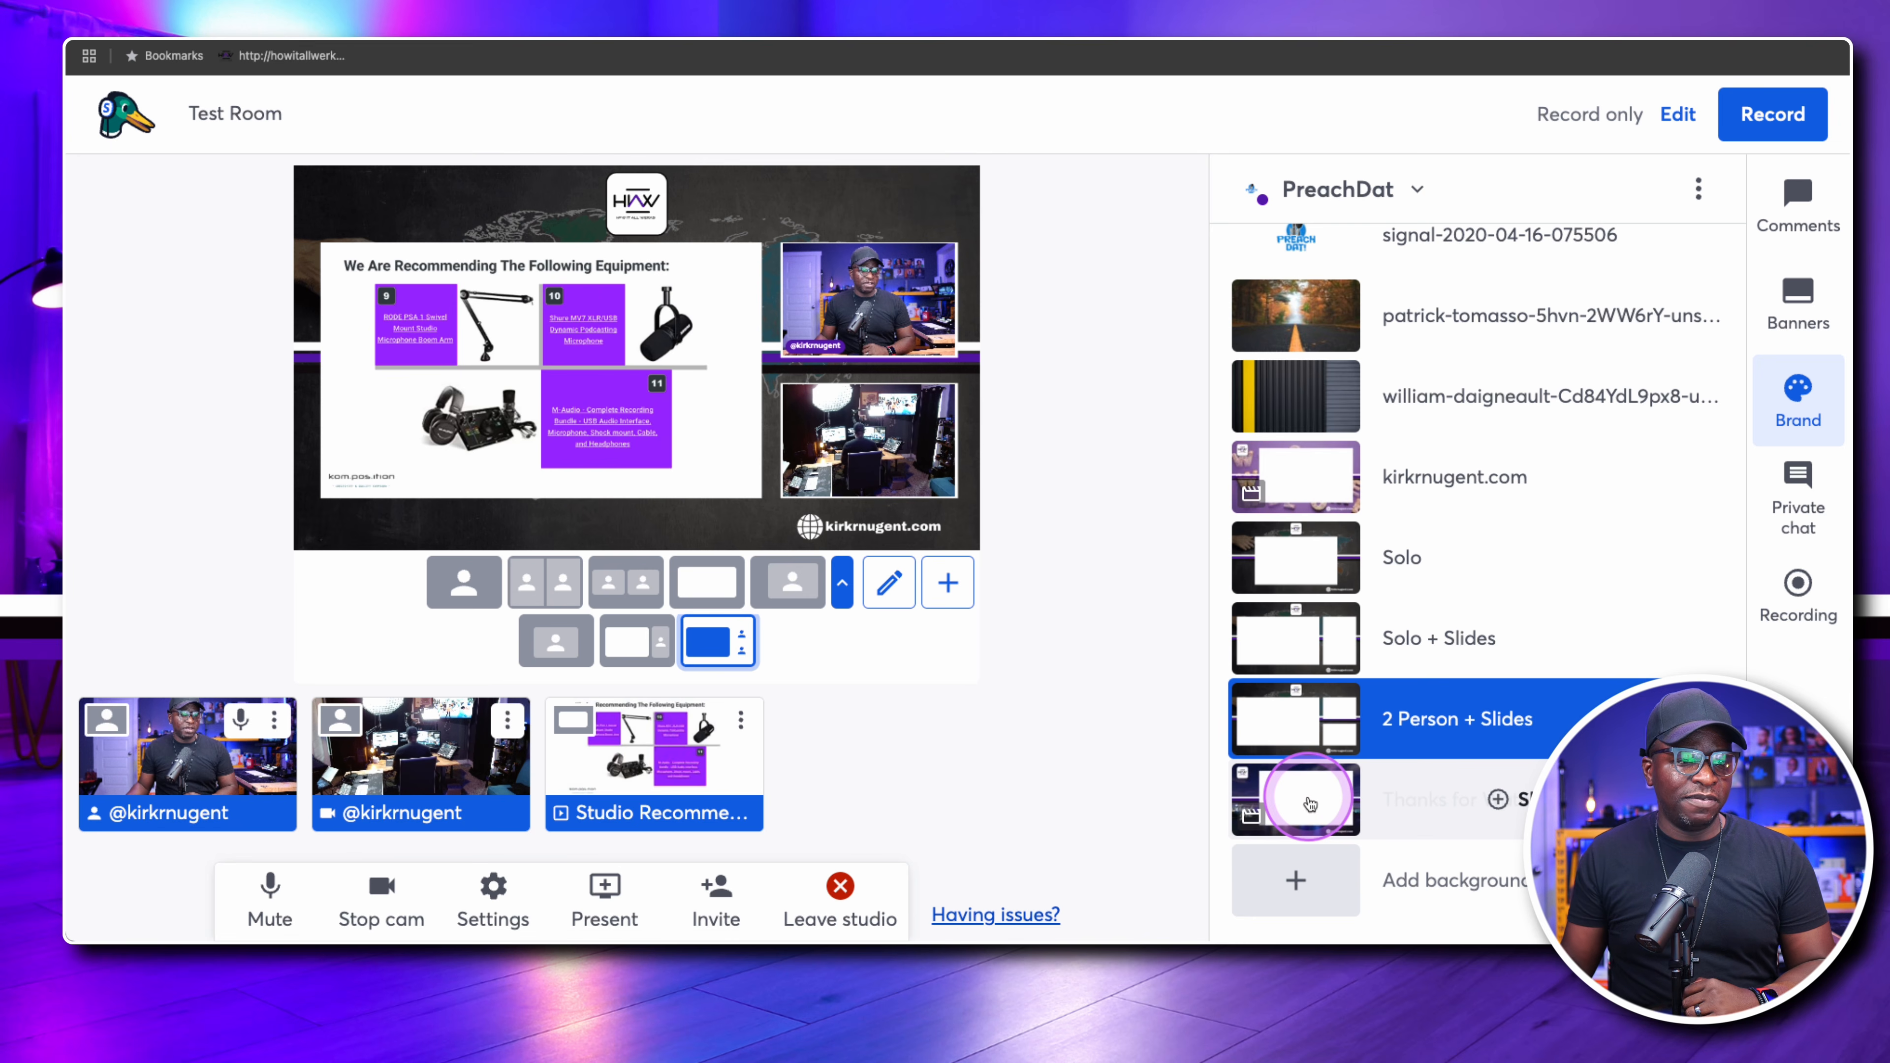
{"action": "left_click", "coordinate": [1310, 802]}
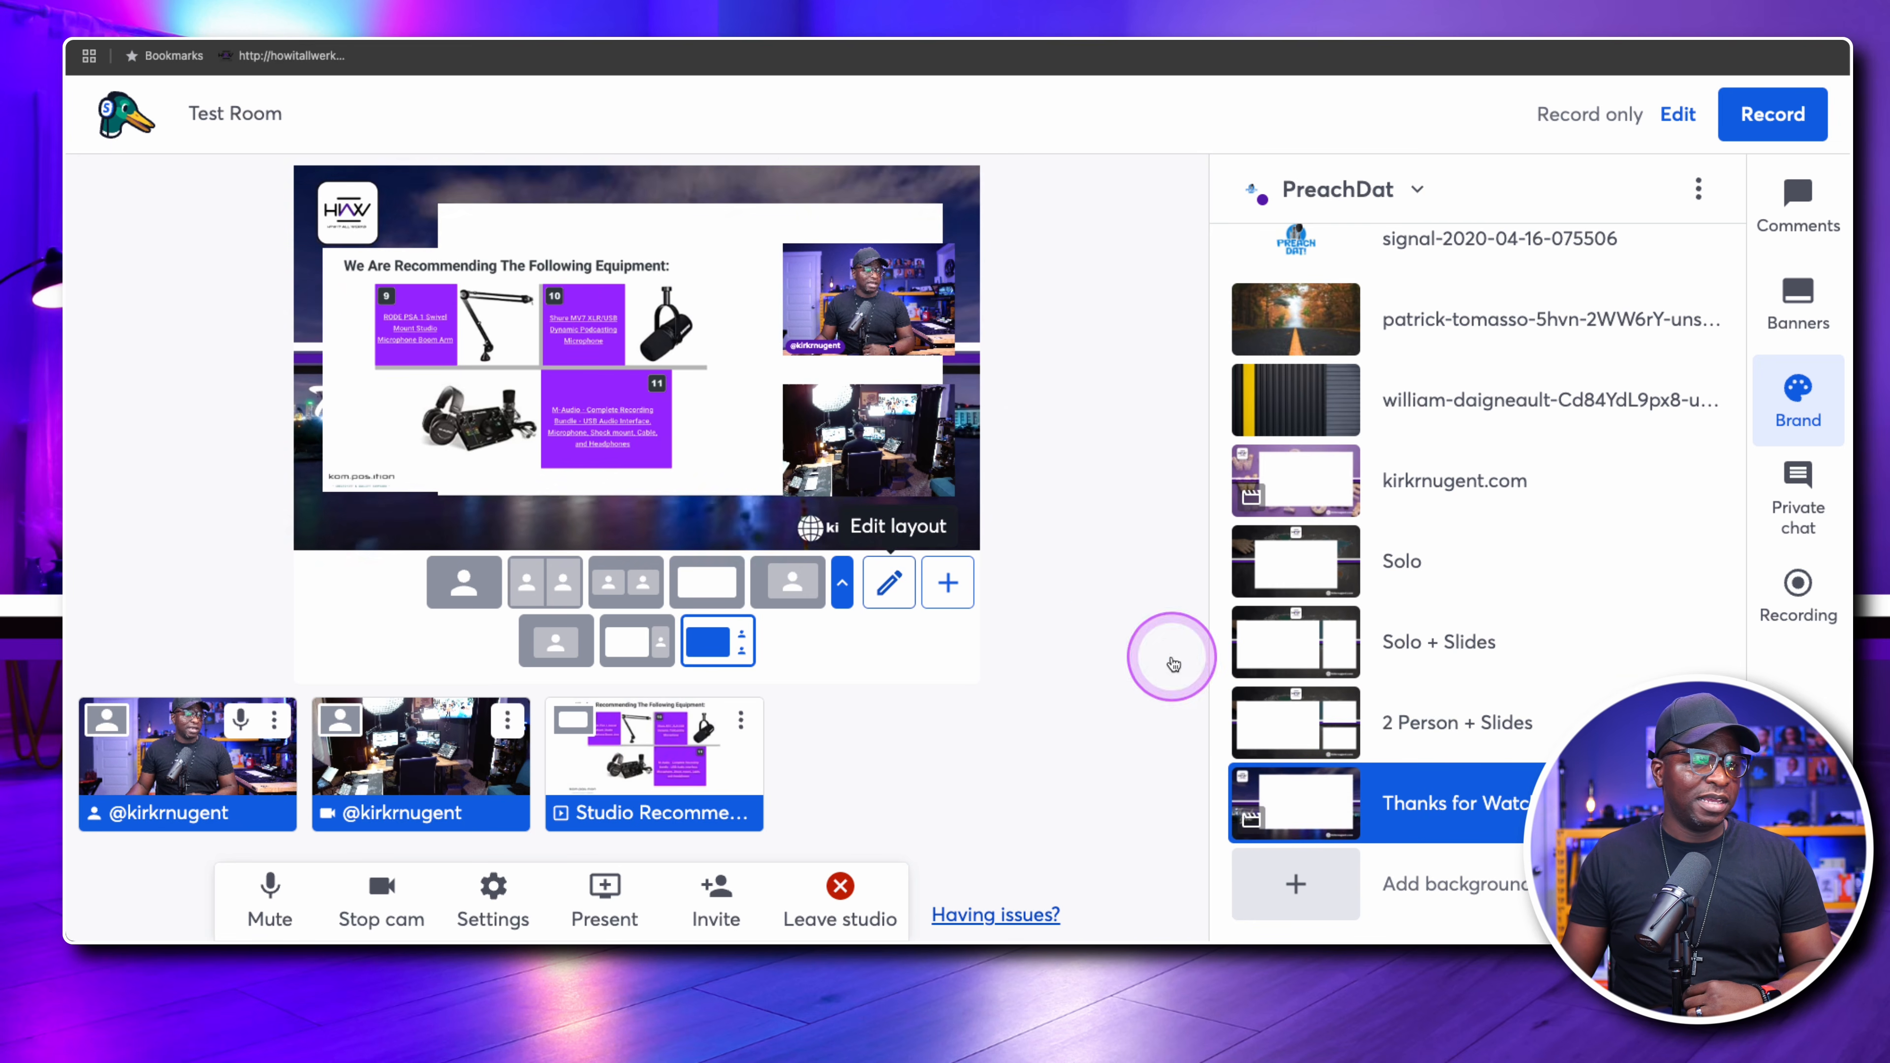
{"action": "left_click", "coordinate": [704, 587]}
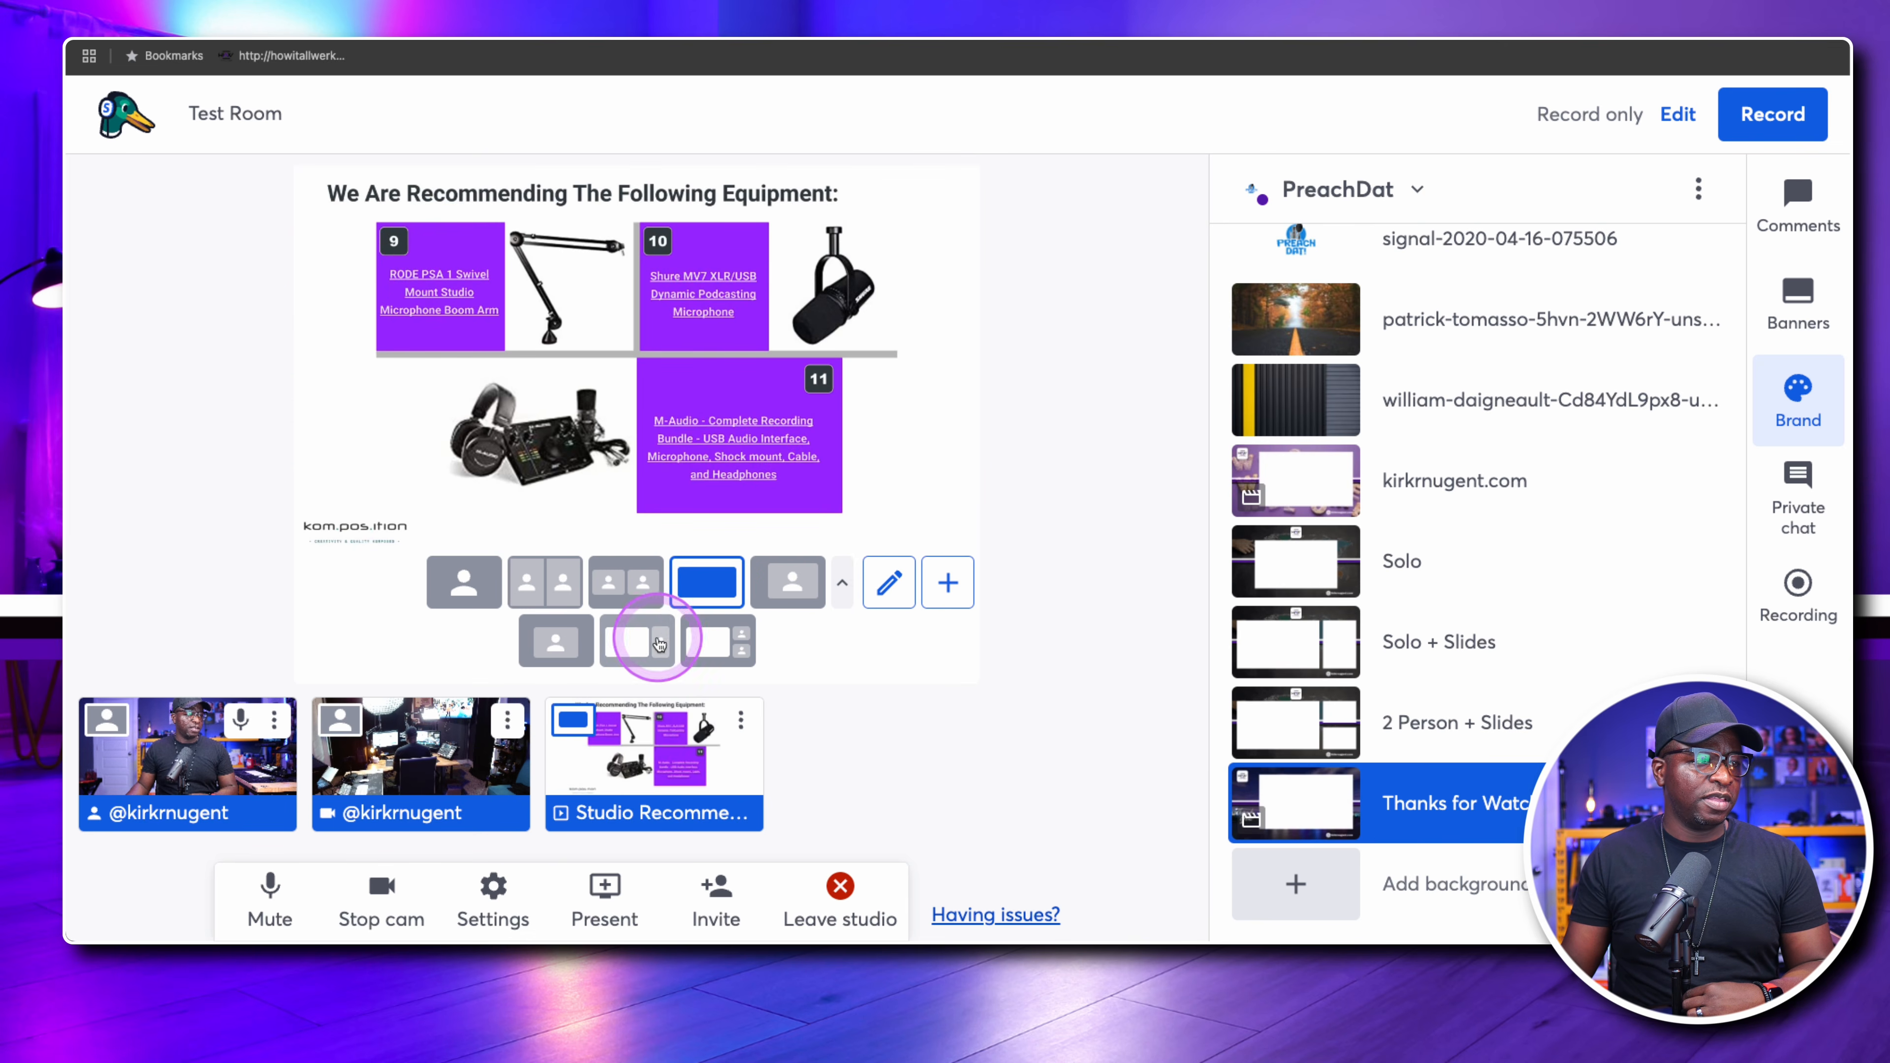
{"action": "left_click", "coordinate": [627, 634]}
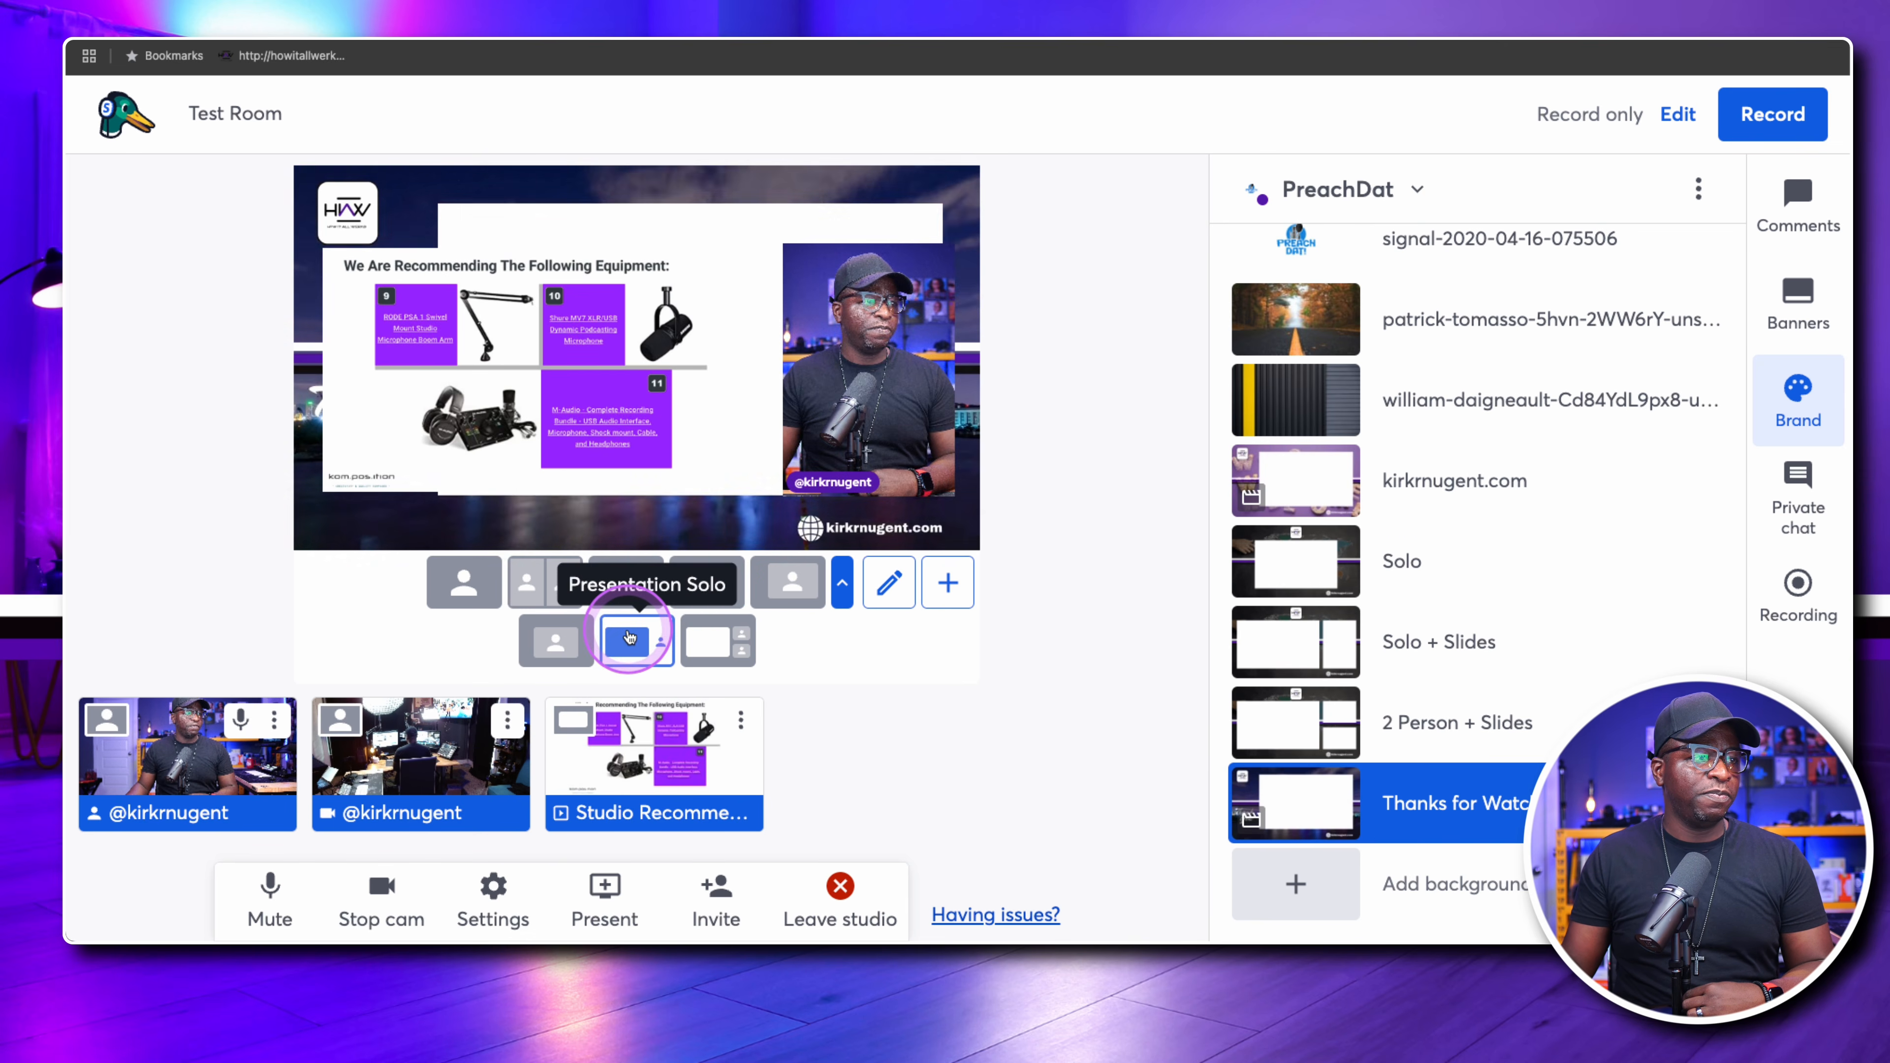
{"action": "left_click", "coordinate": [790, 585]}
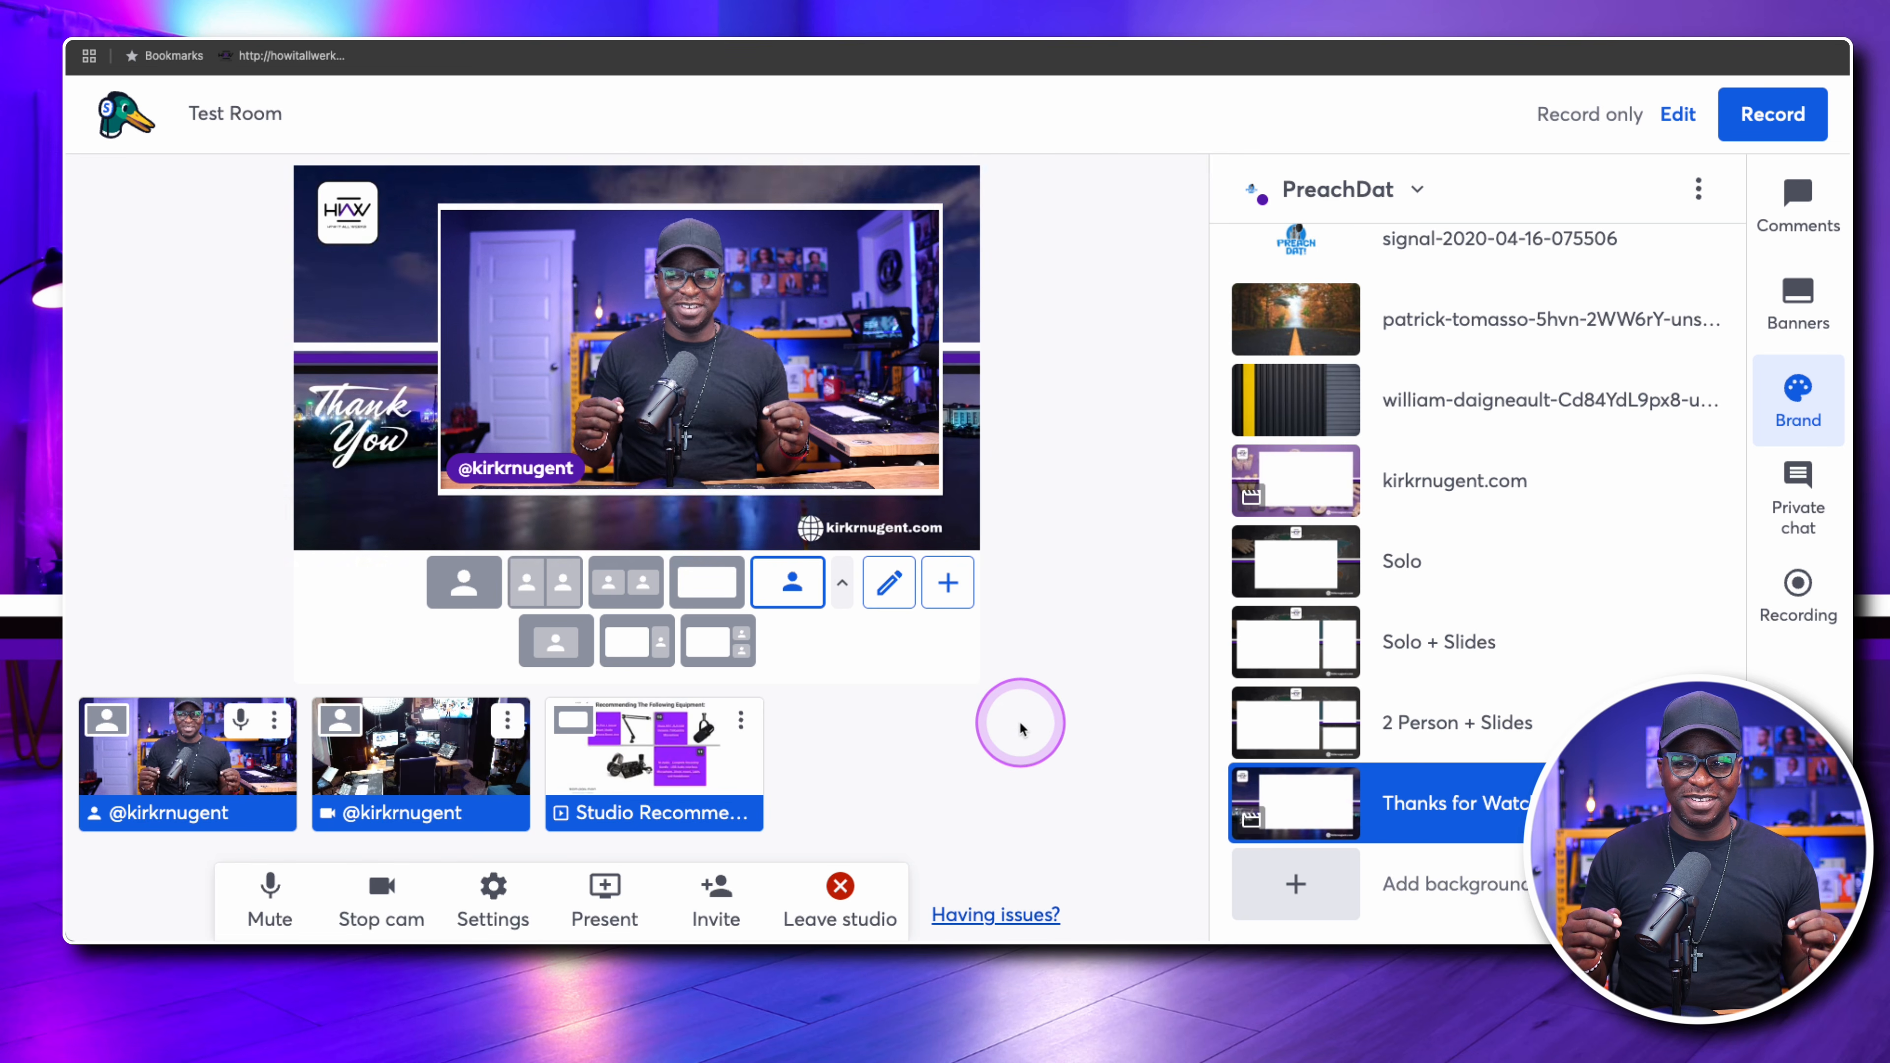
{"action": "left_click", "coordinate": [1306, 485]}
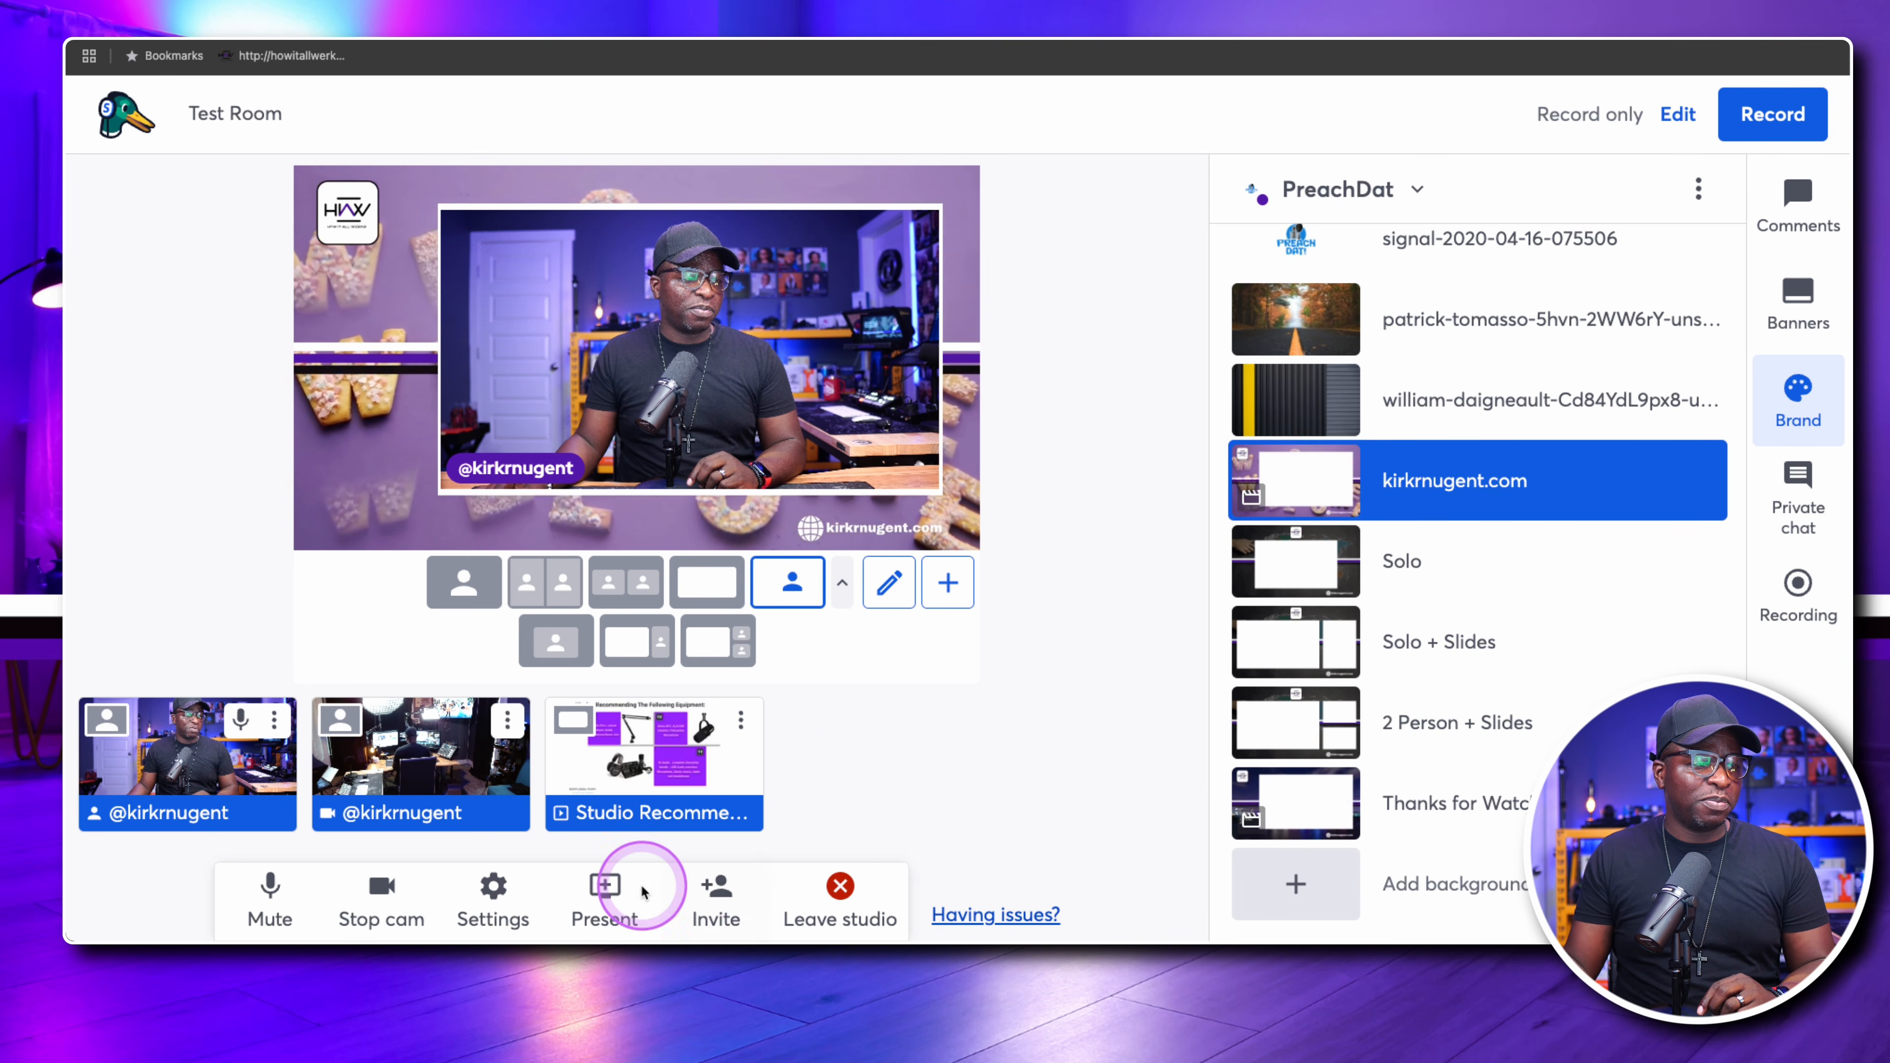
Try to rename the Welcome layout as "Welcome / Close" in the studio's layout settings
{"action": "left_click", "coordinate": [485, 907]}
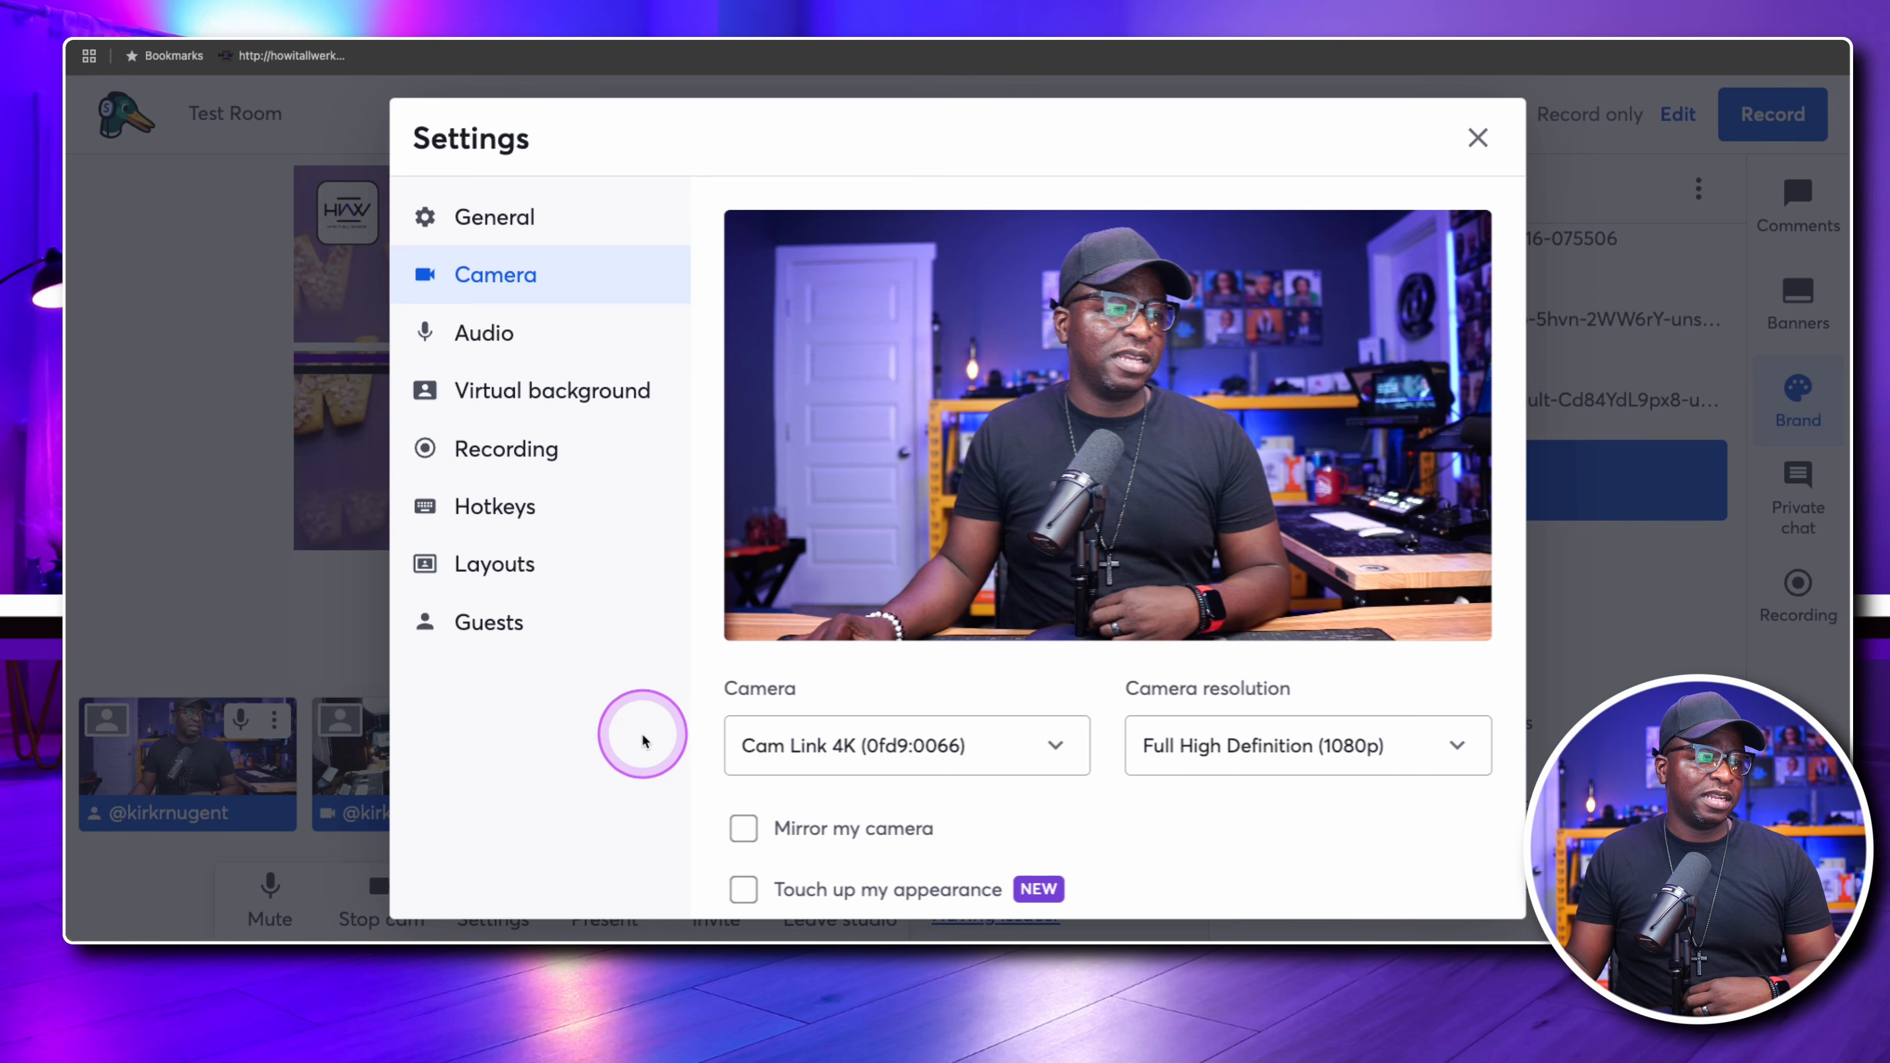
{"action": "left_click", "coordinate": [498, 567]}
{"action": "scroll", "coordinate": [1009, 649], "scroll_direction": "down", "scroll_amount": 5}
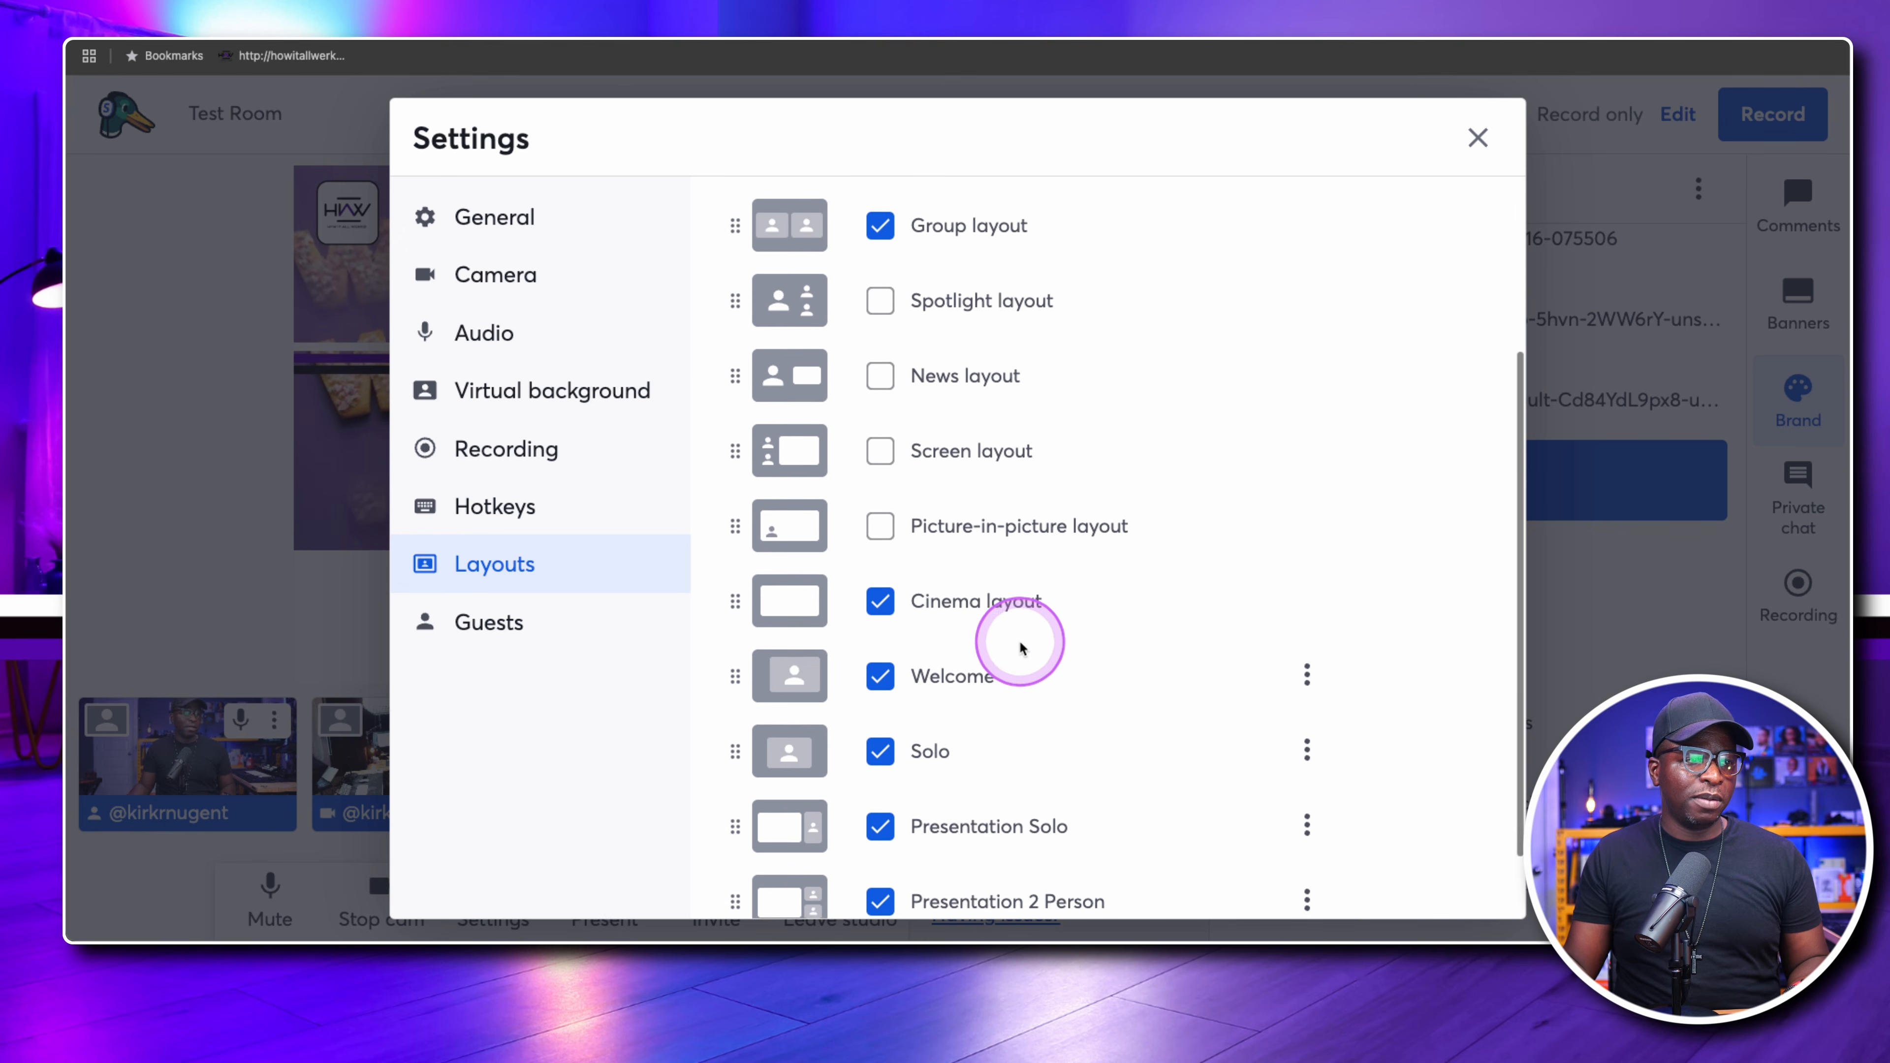
{"action": "left_click", "coordinate": [1307, 588]}
{"action": "left_click", "coordinate": [1273, 661]}
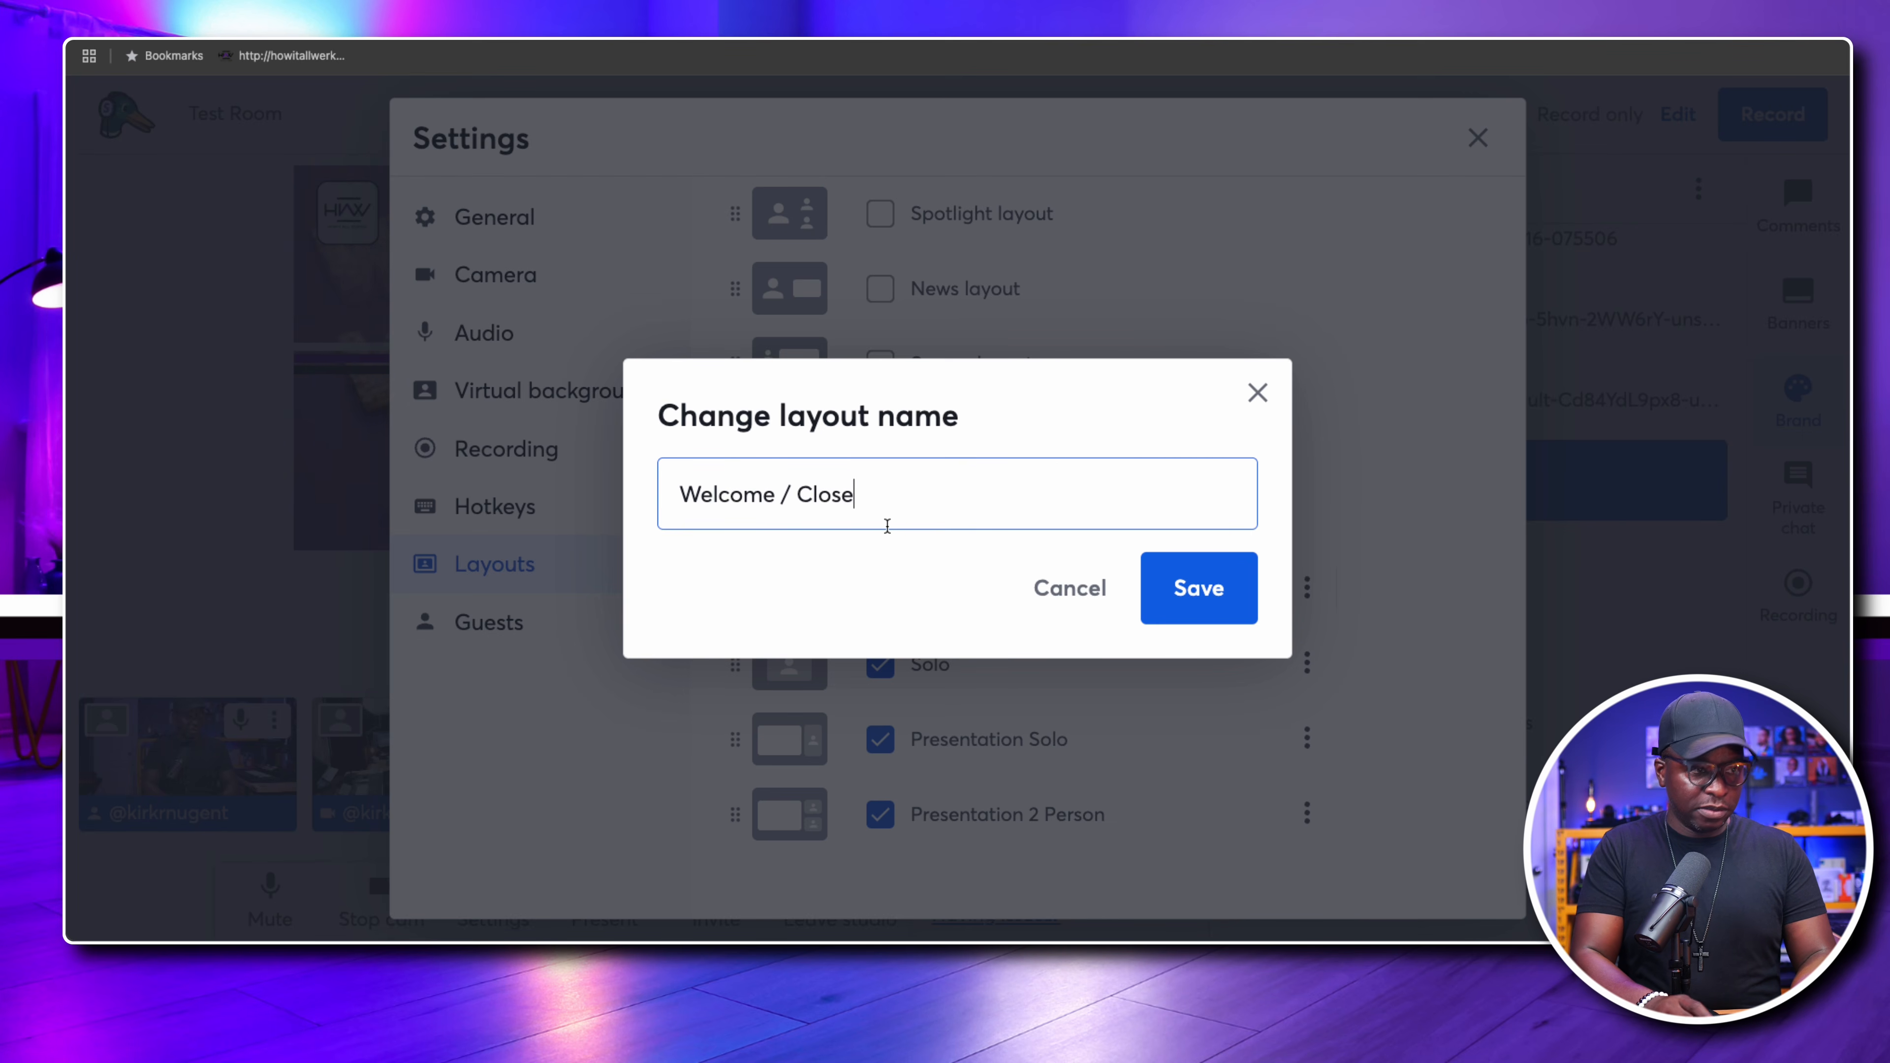
{"action": "key", "text": "Escape"}
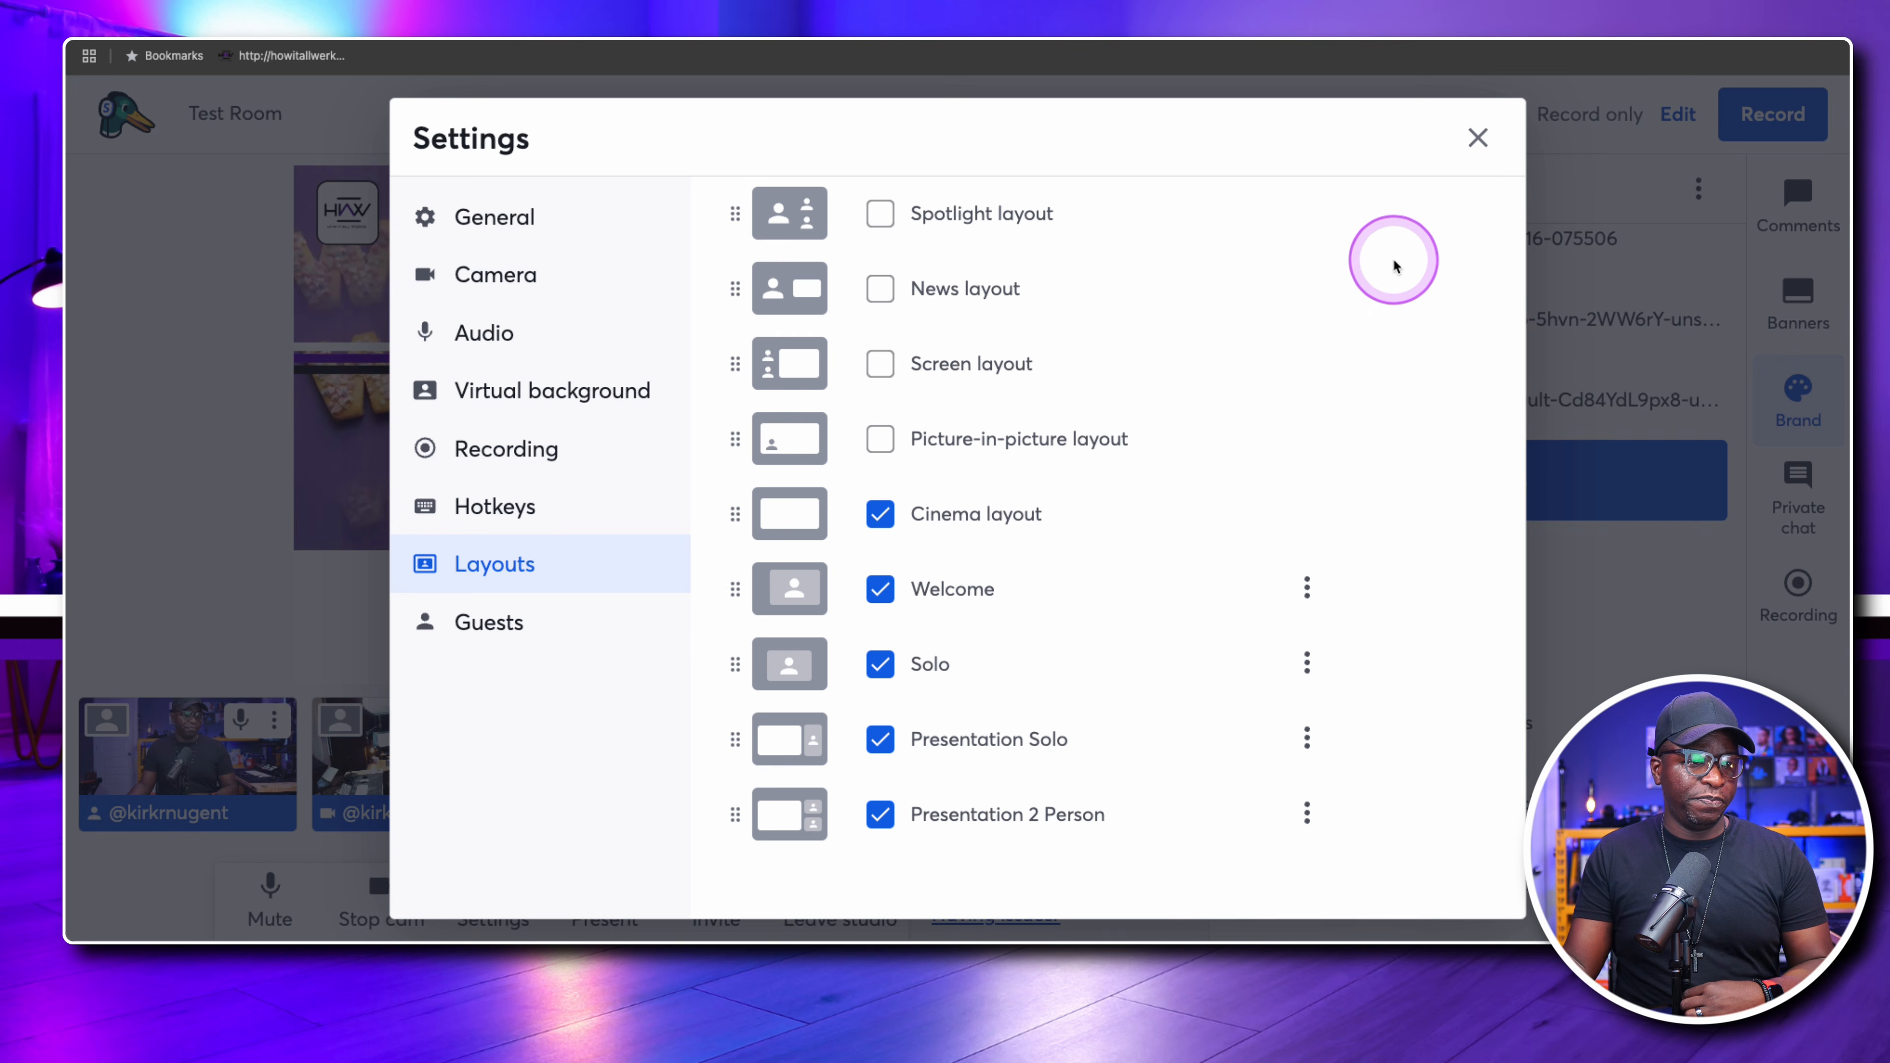
Rename the Welcome layout as "Welcome / Close" and leave the studio settings
{"action": "left_click", "coordinate": [1307, 588]}
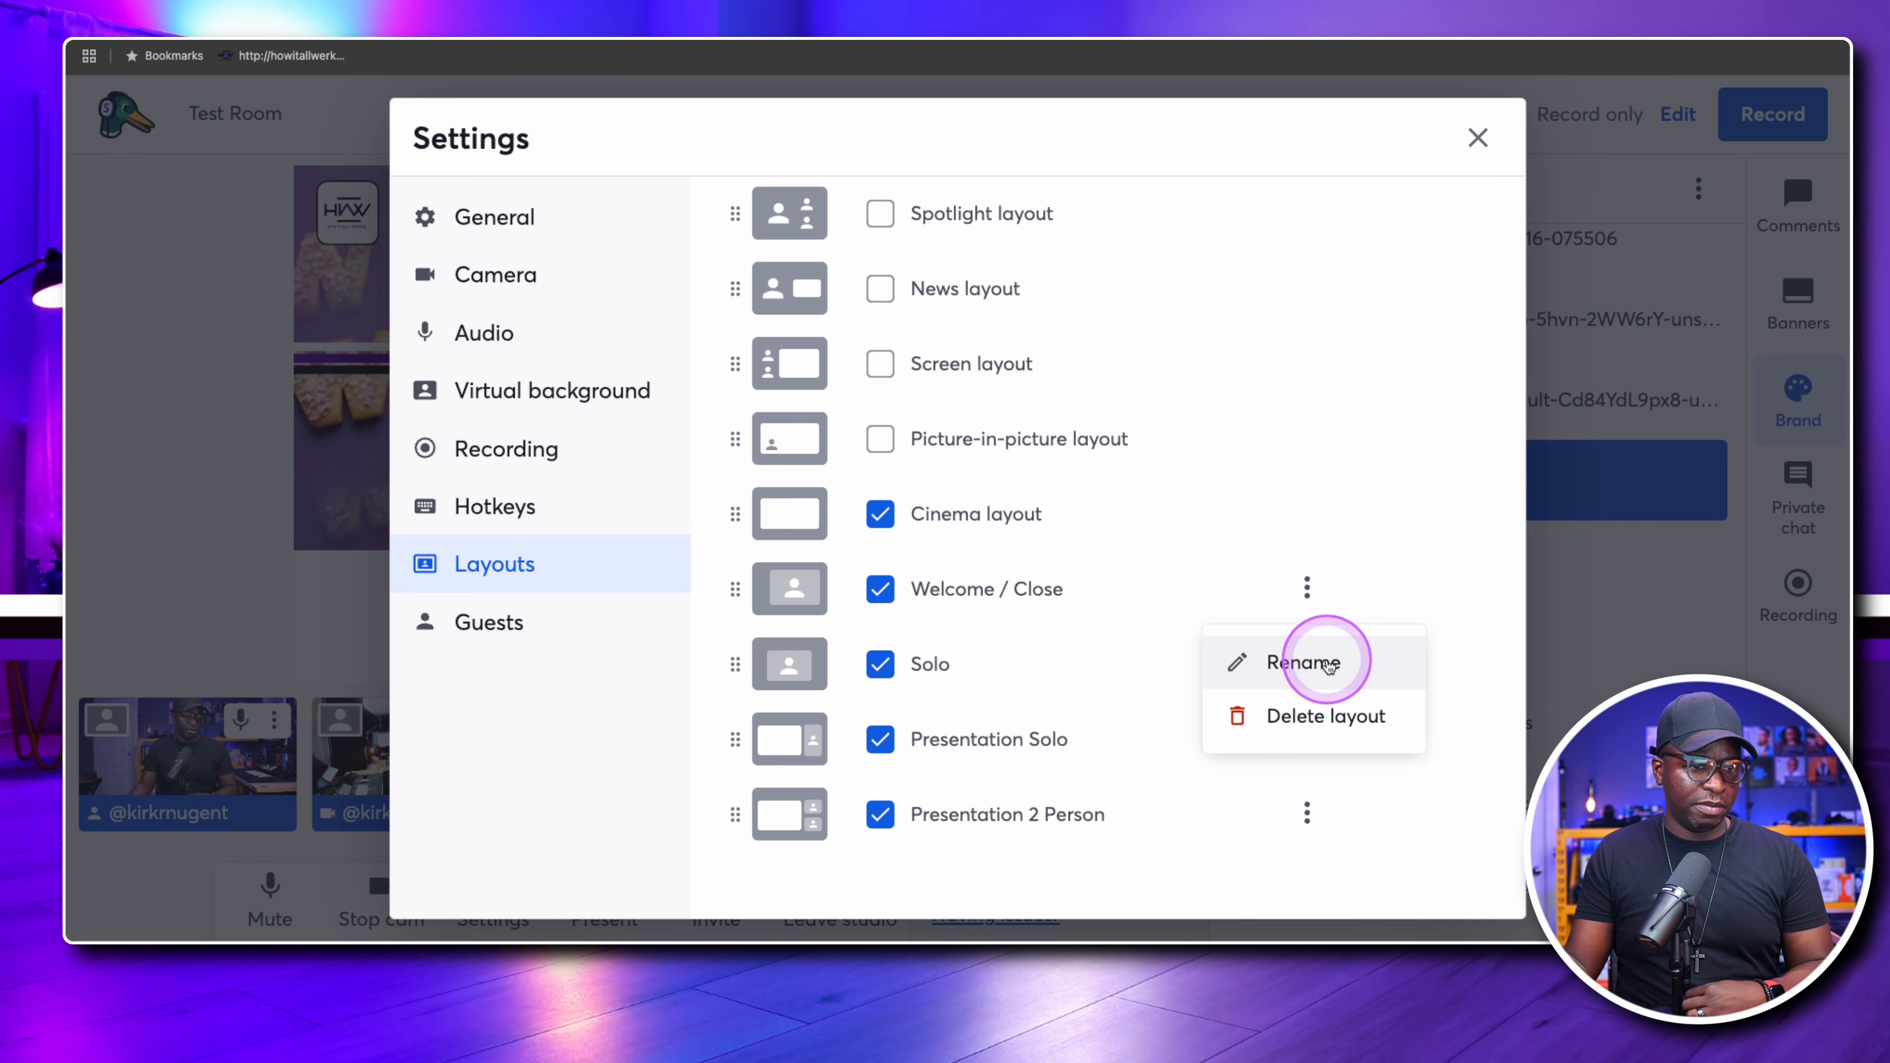
{"action": "left_click", "coordinate": [1324, 659]}
{"action": "left_click", "coordinate": [1077, 604]}
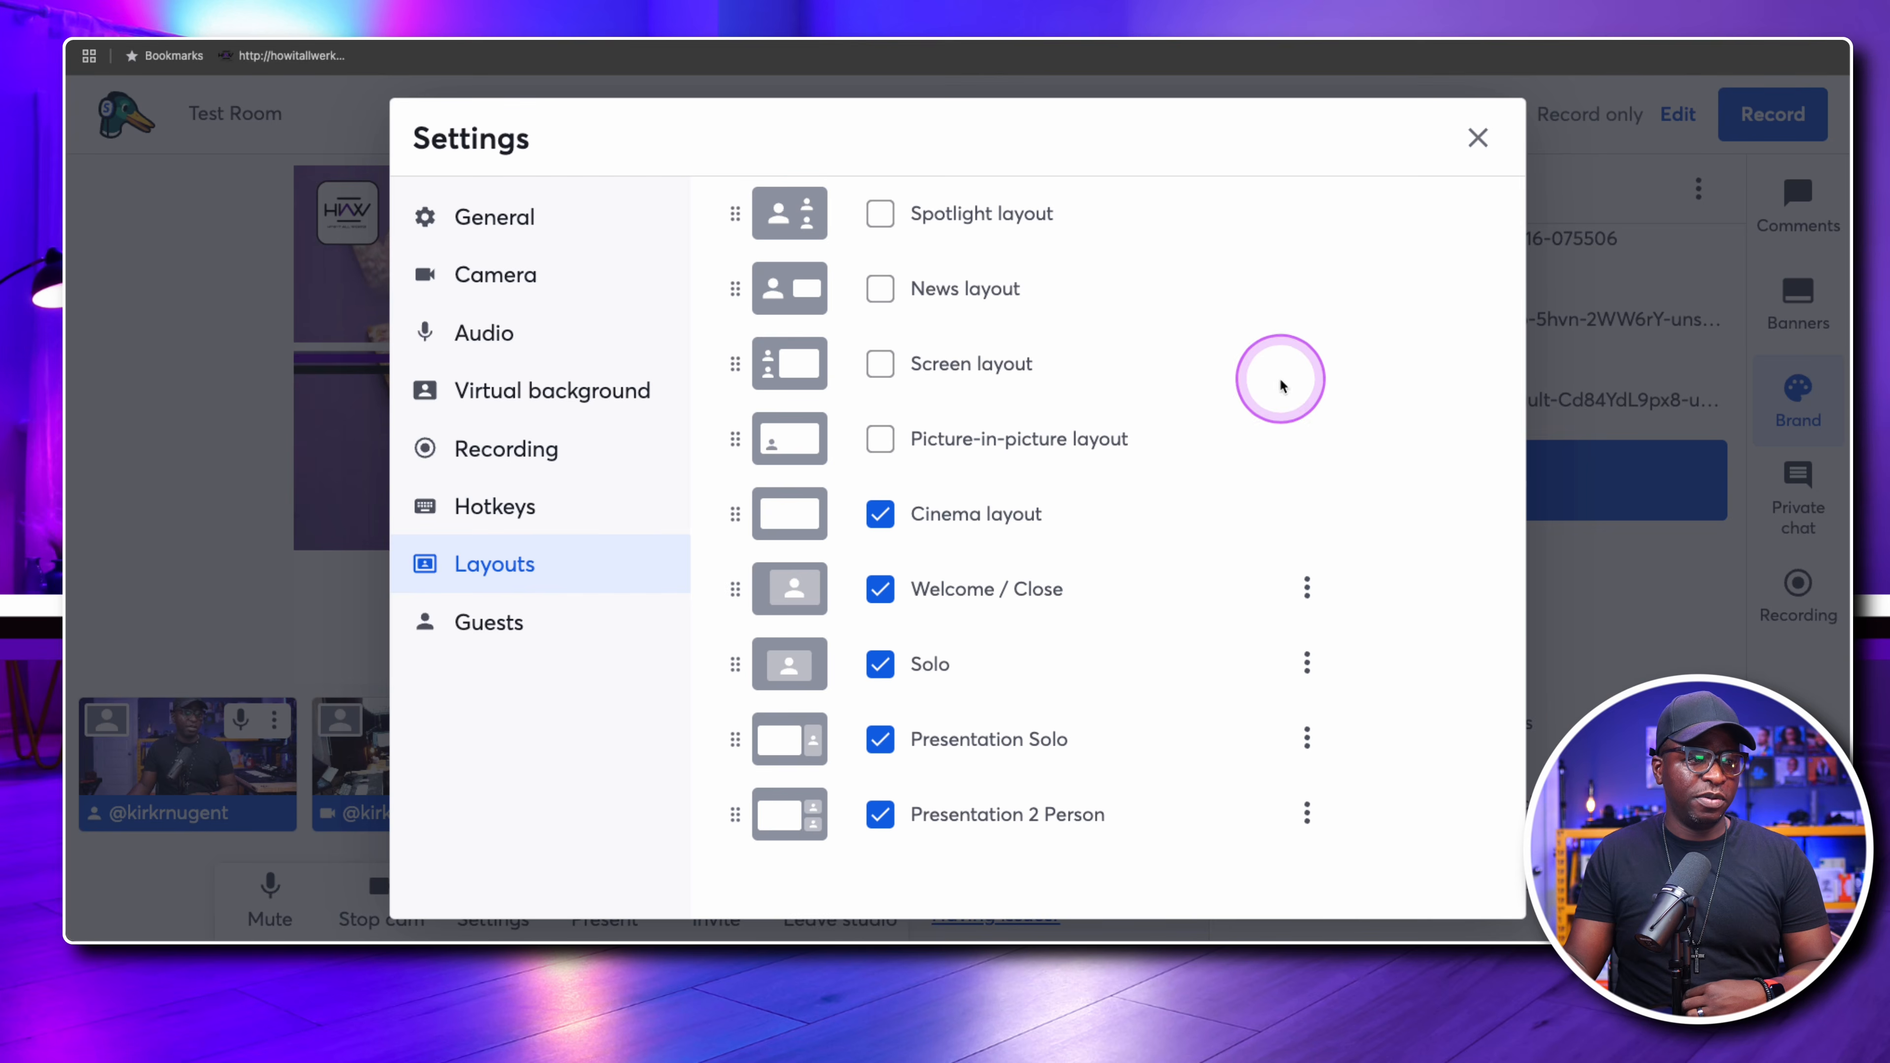
{"action": "left_click", "coordinate": [1478, 138]}
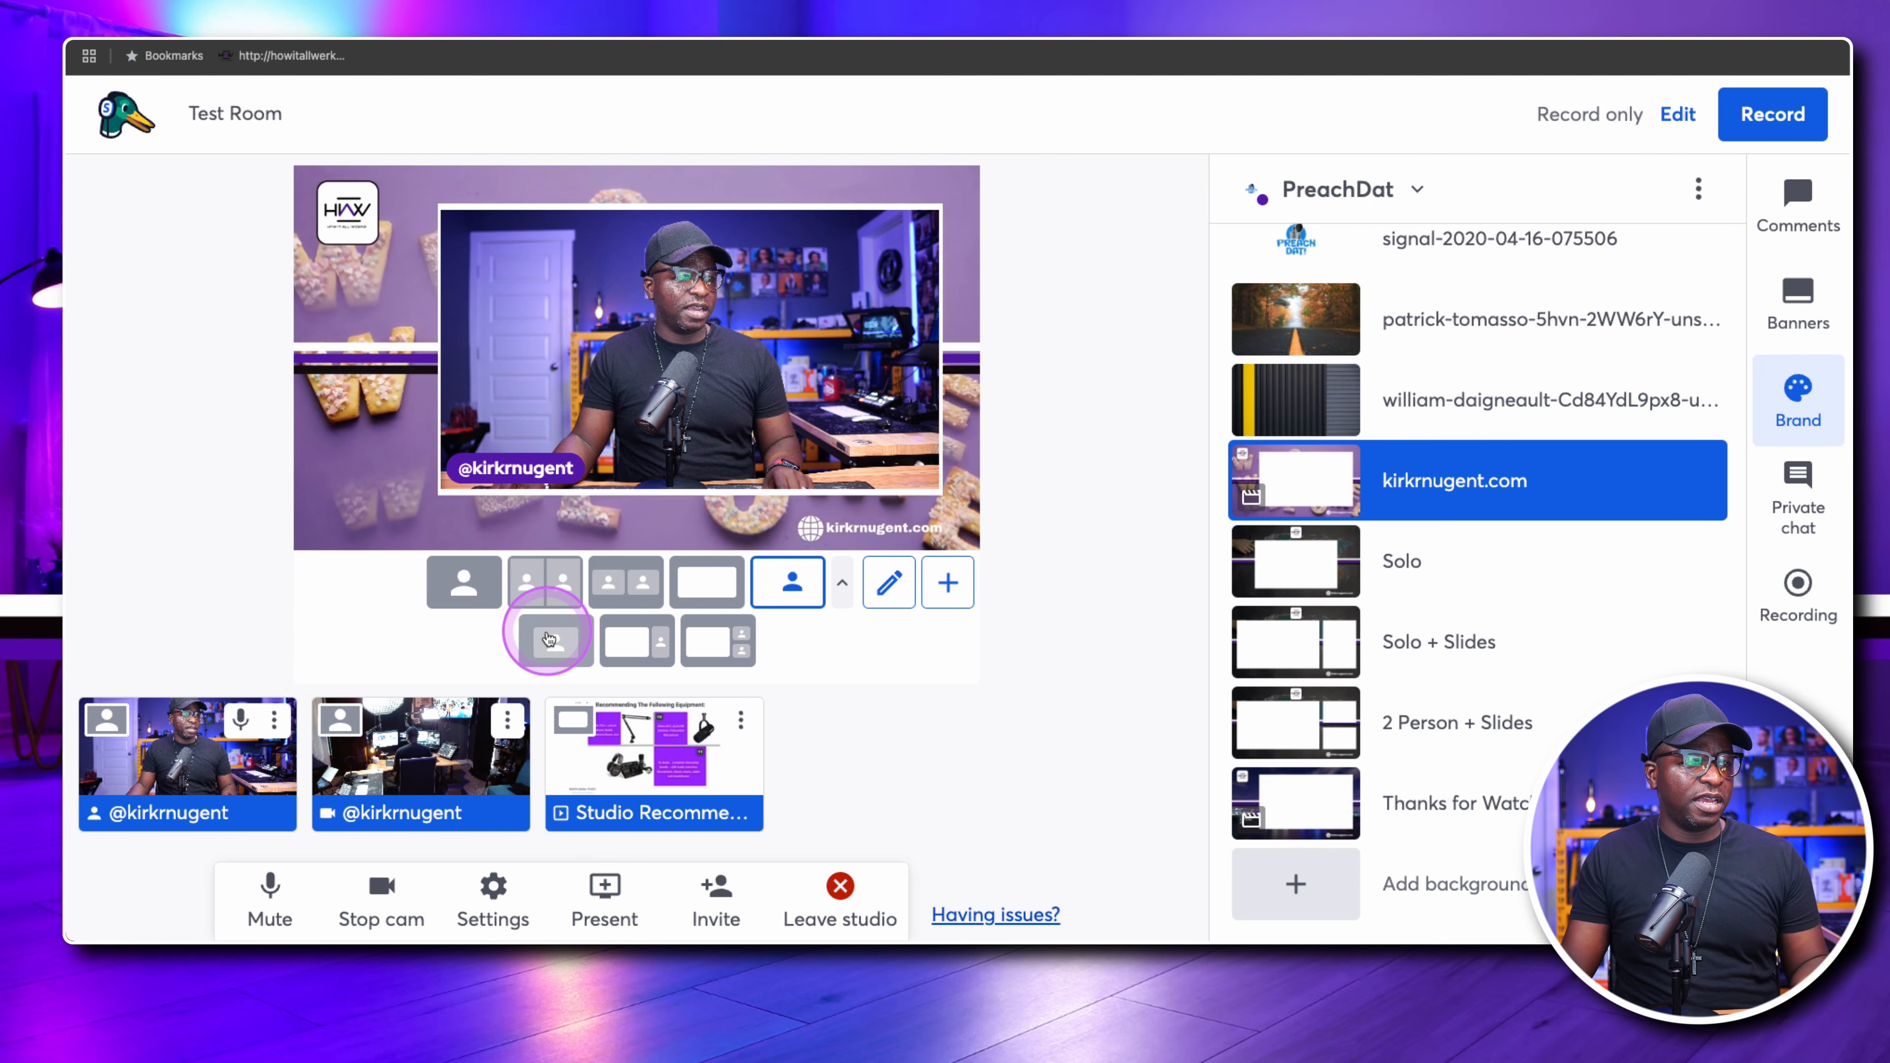
{"action": "left_click", "coordinate": [637, 650]}
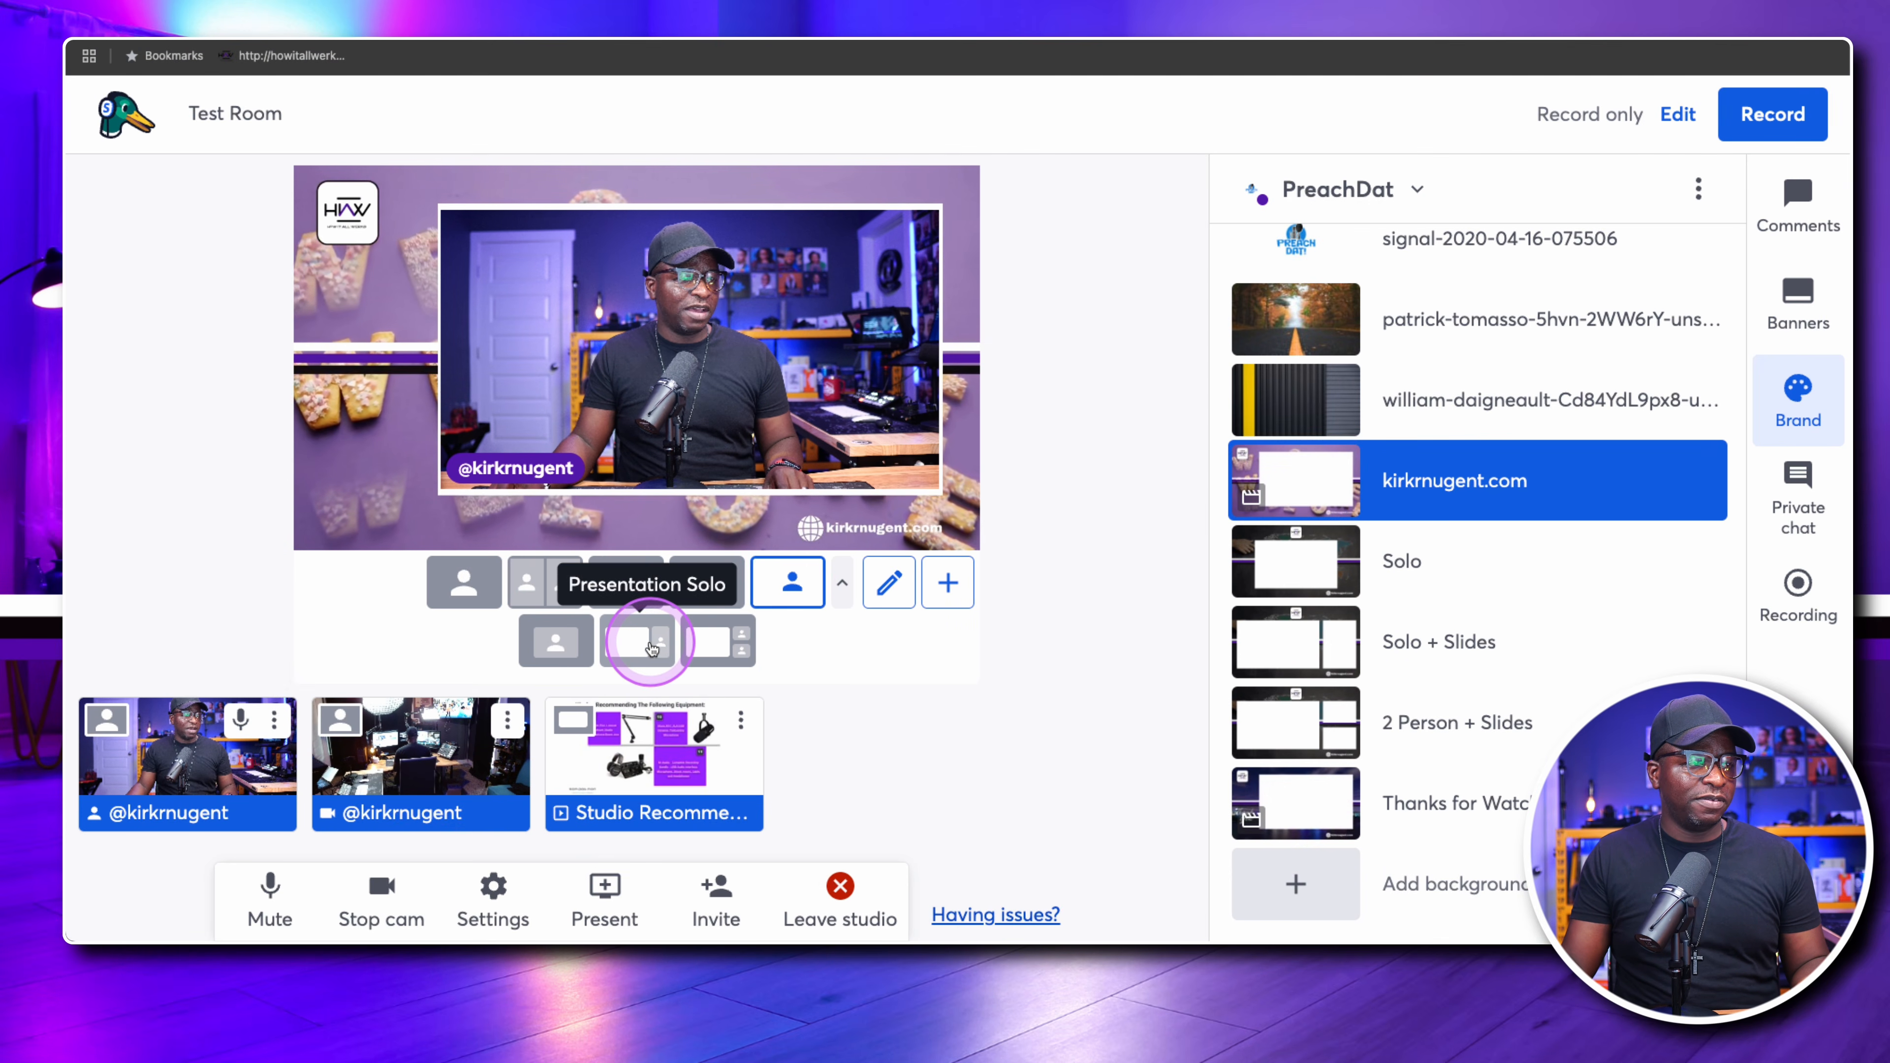
{"action": "left_click", "coordinate": [735, 640]}
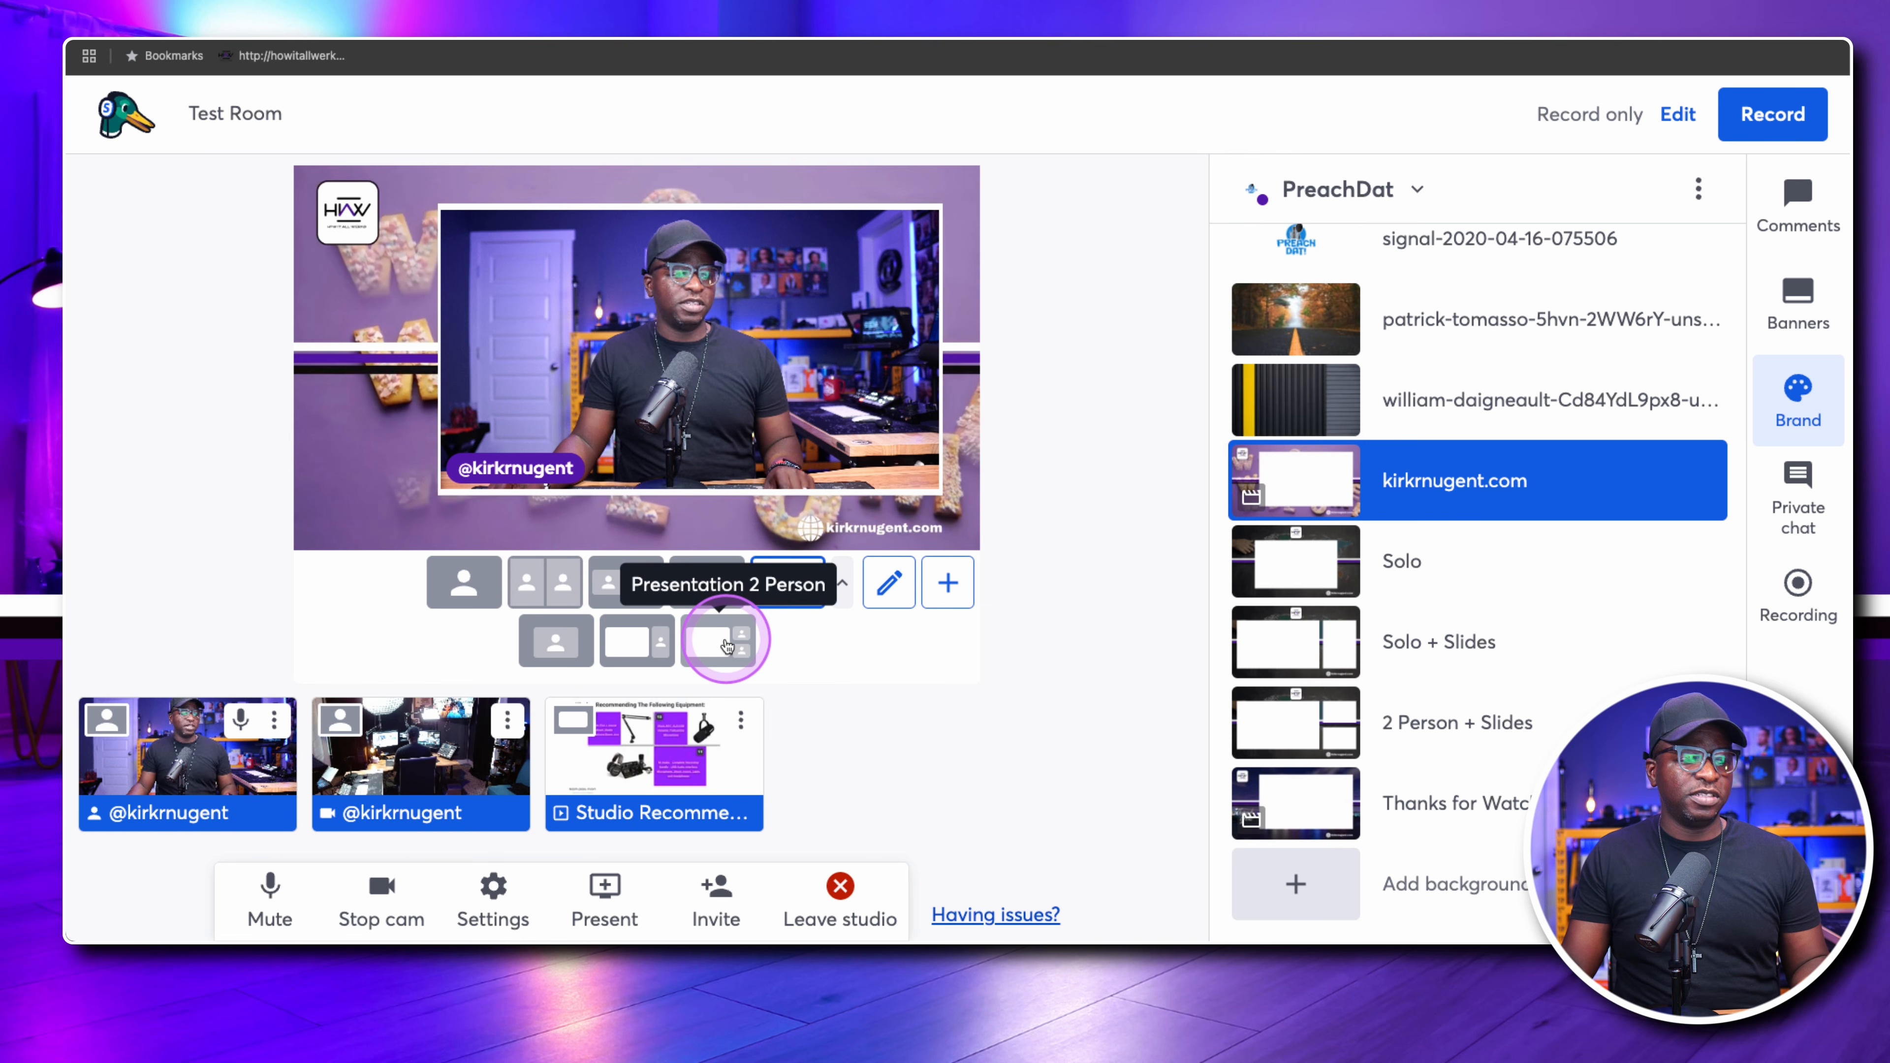
{"action": "left_click", "coordinate": [1003, 748]}
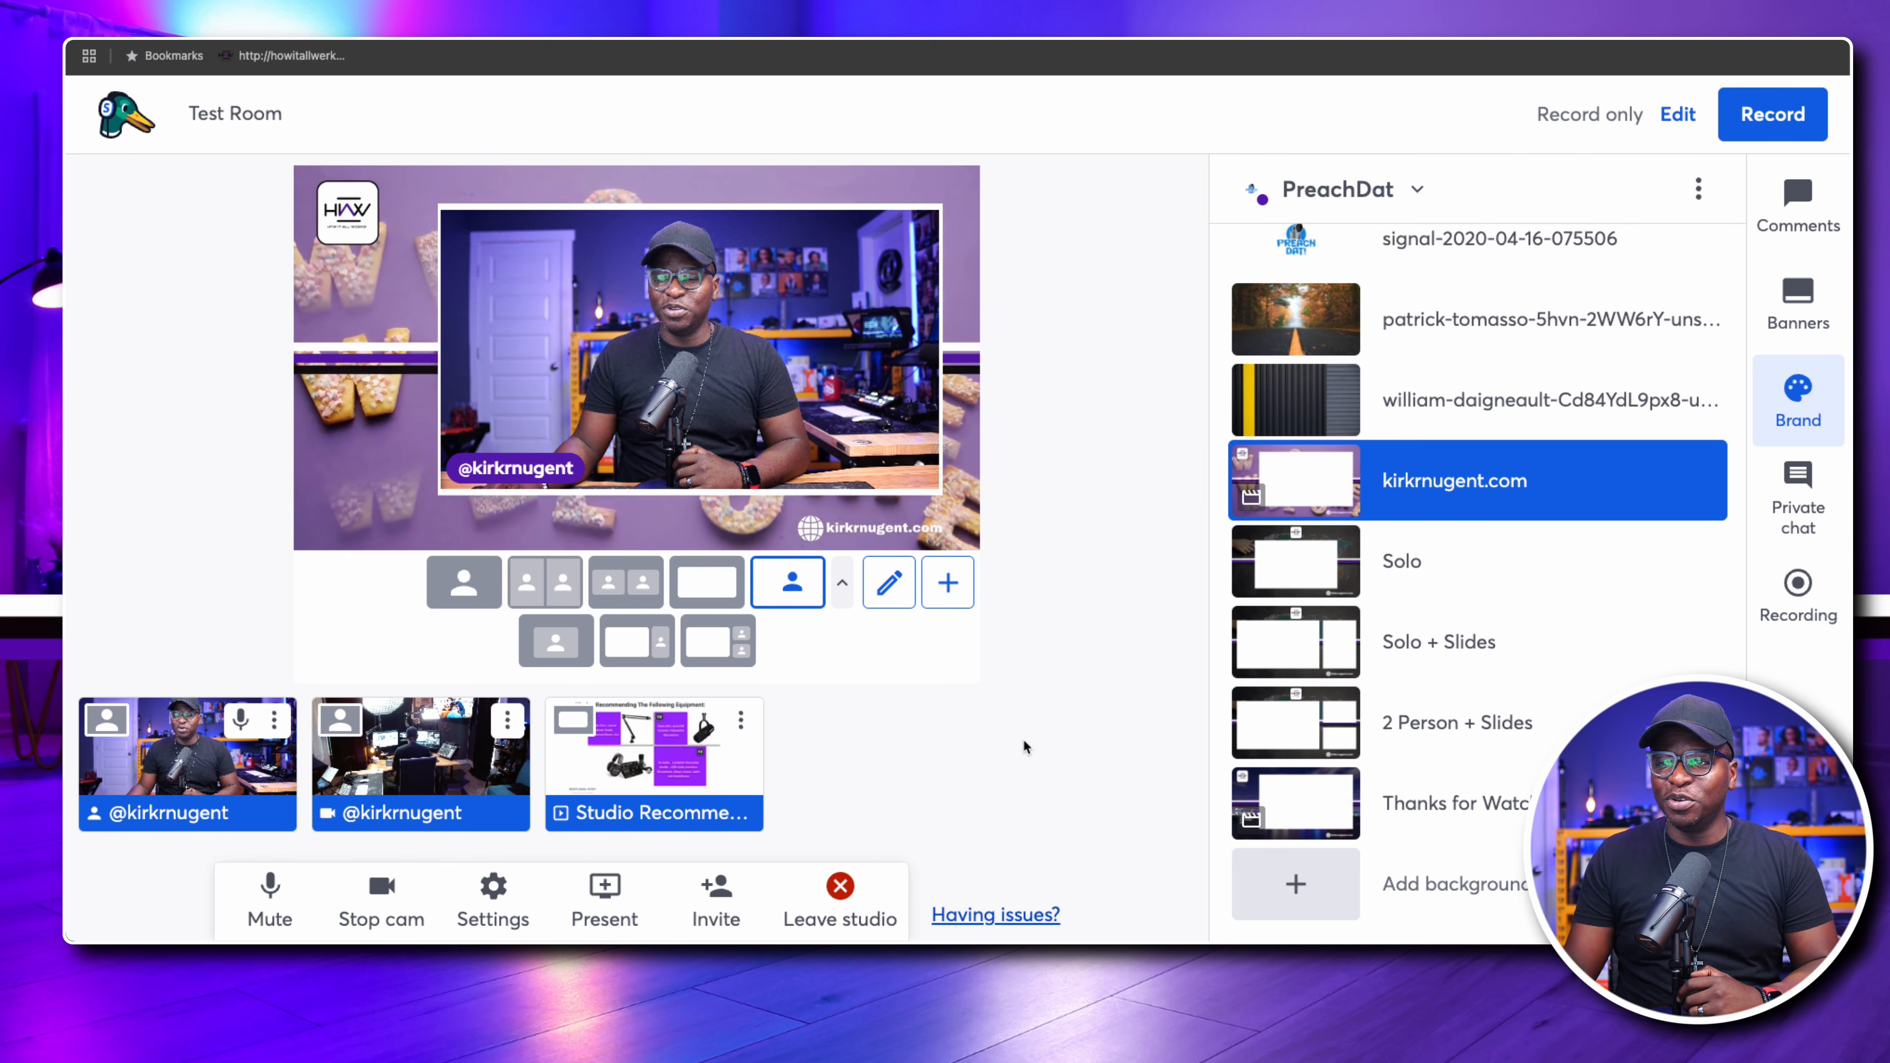
Show the Solo background on stage and apply the matching Solo layout
{"action": "mouse_move", "coordinate": [1332, 574]}
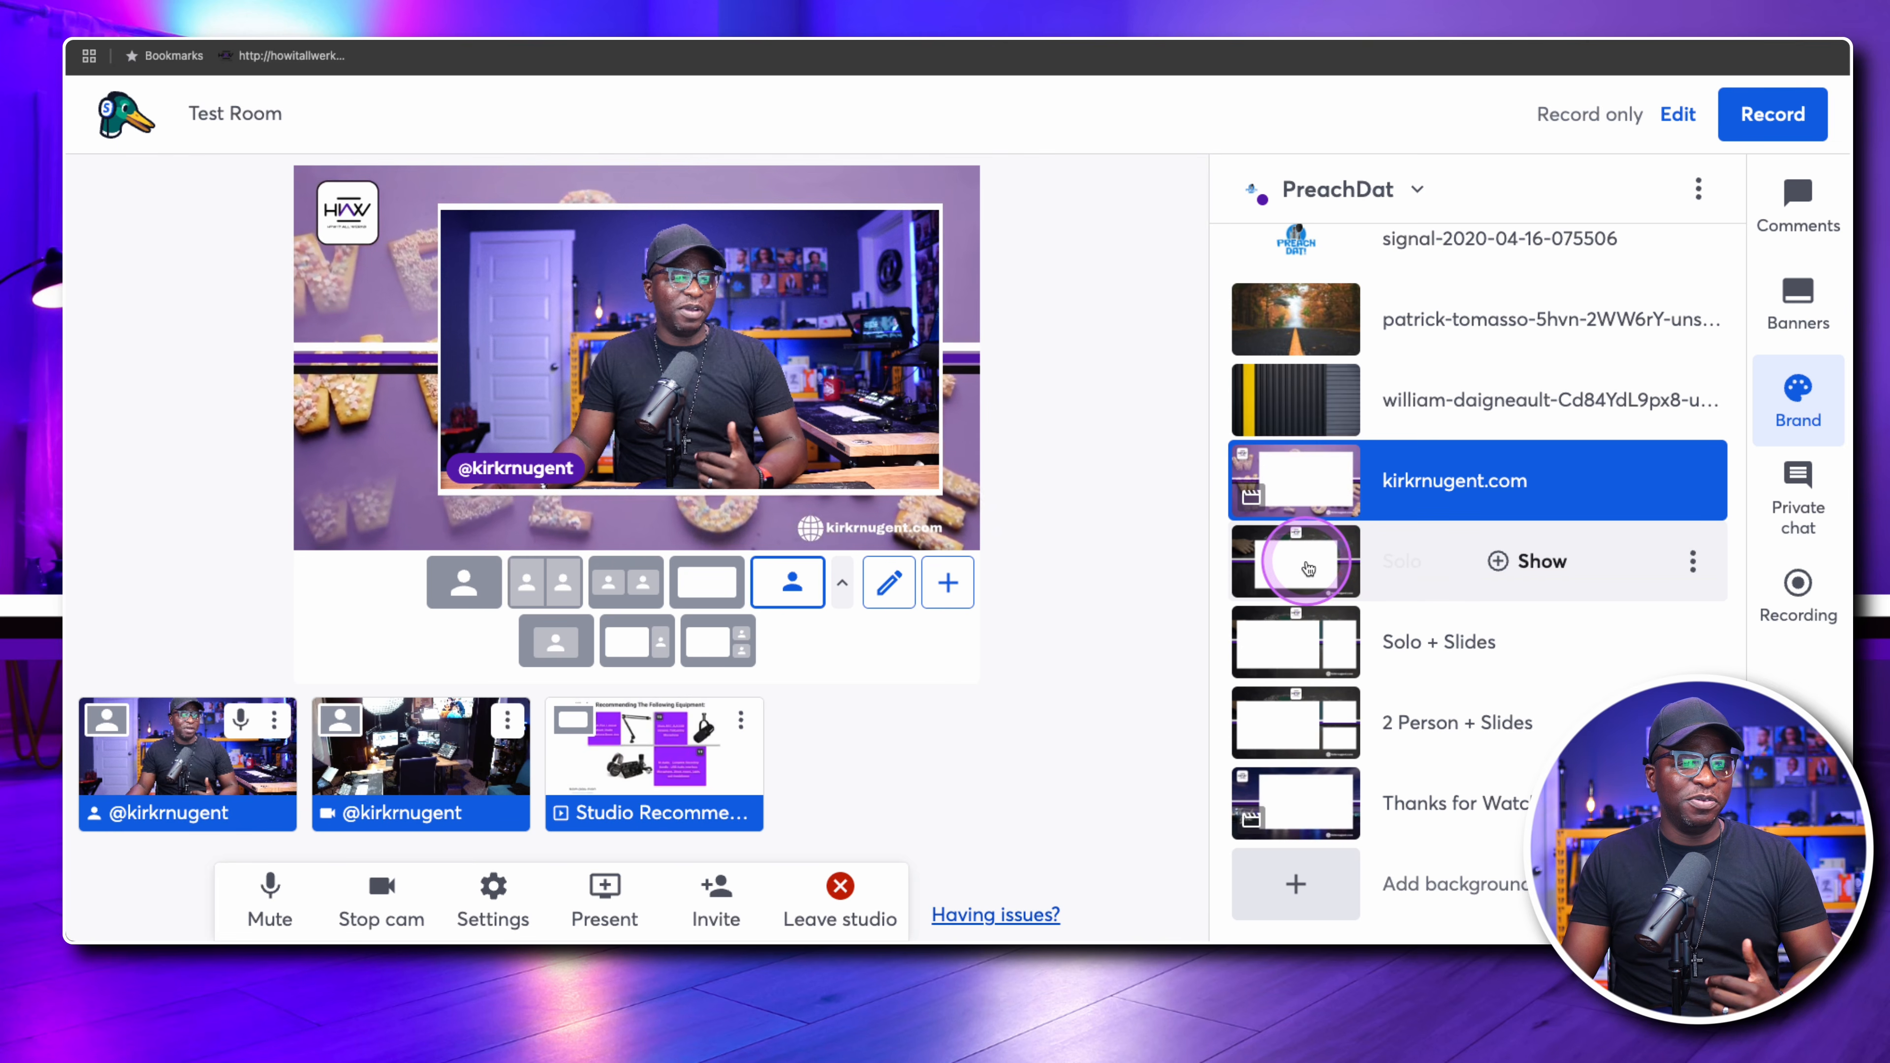
{"action": "scroll", "coordinate": [1311, 567], "scroll_direction": "up", "scroll_amount": 1}
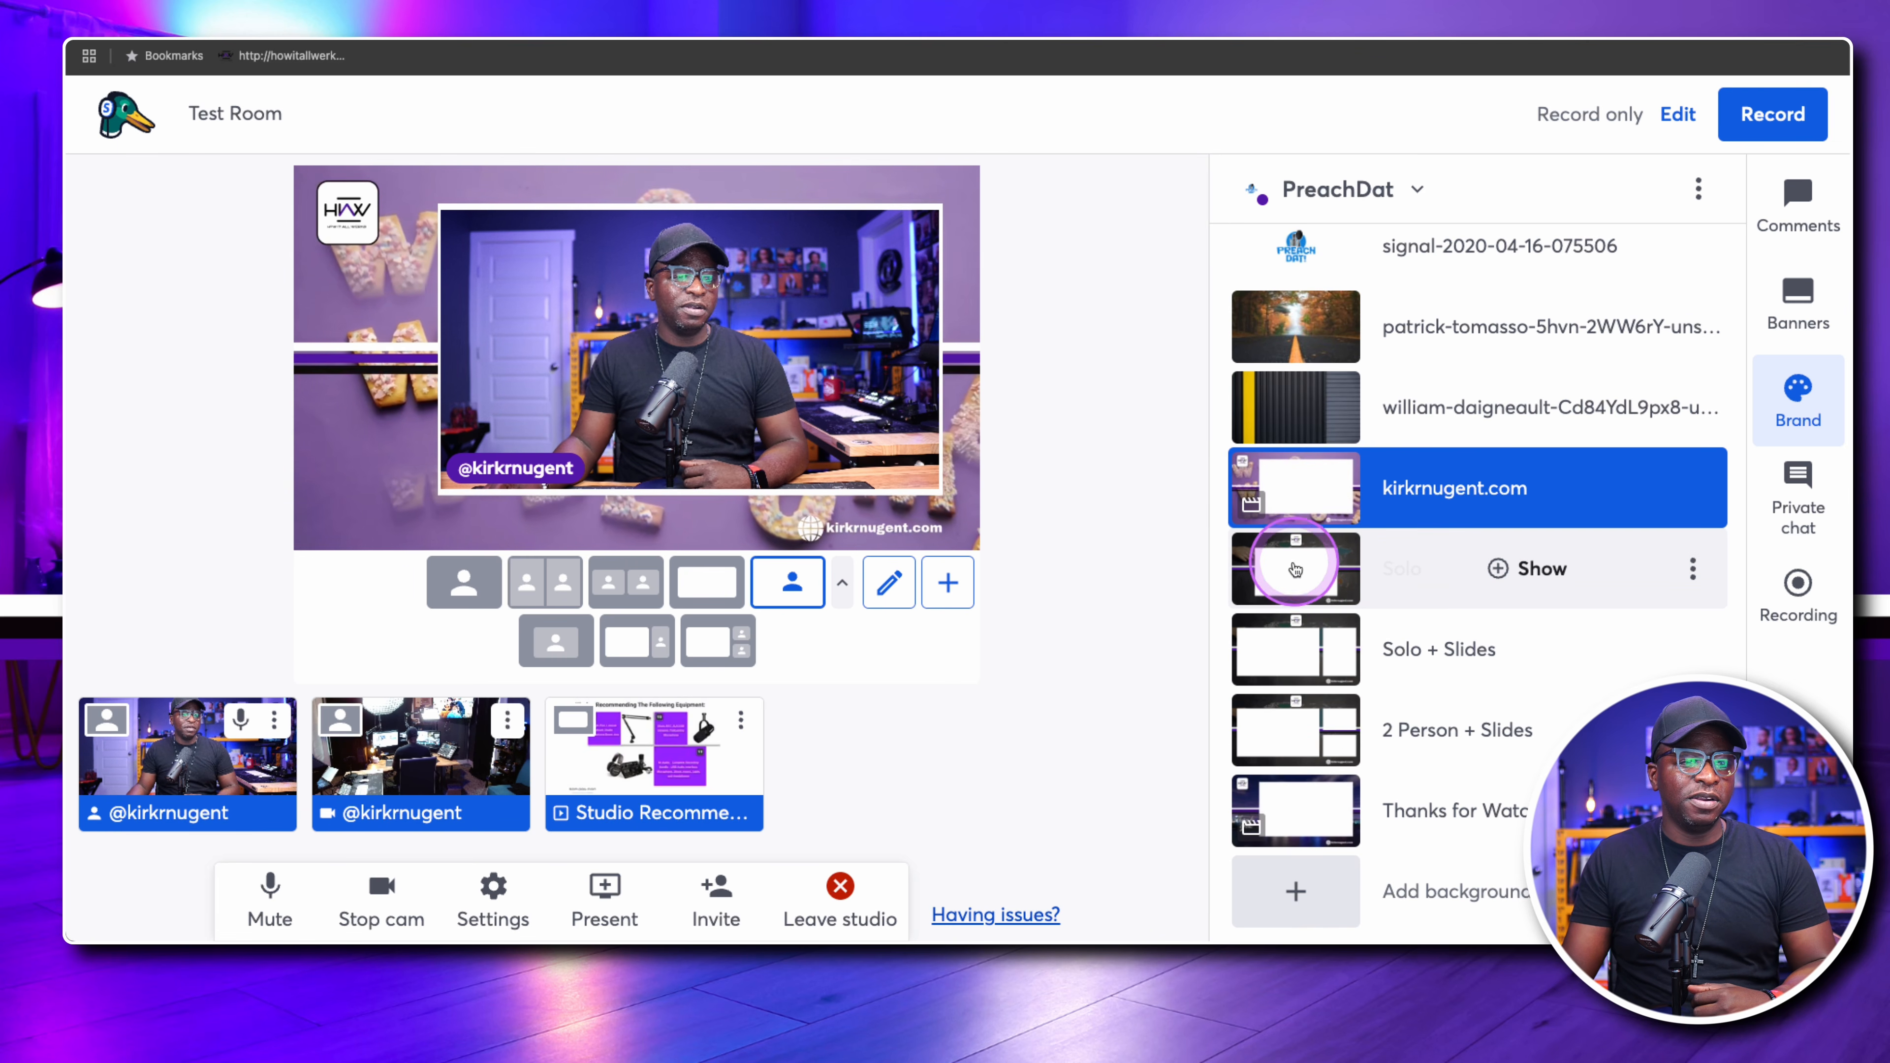
{"action": "left_click", "coordinate": [1302, 581]}
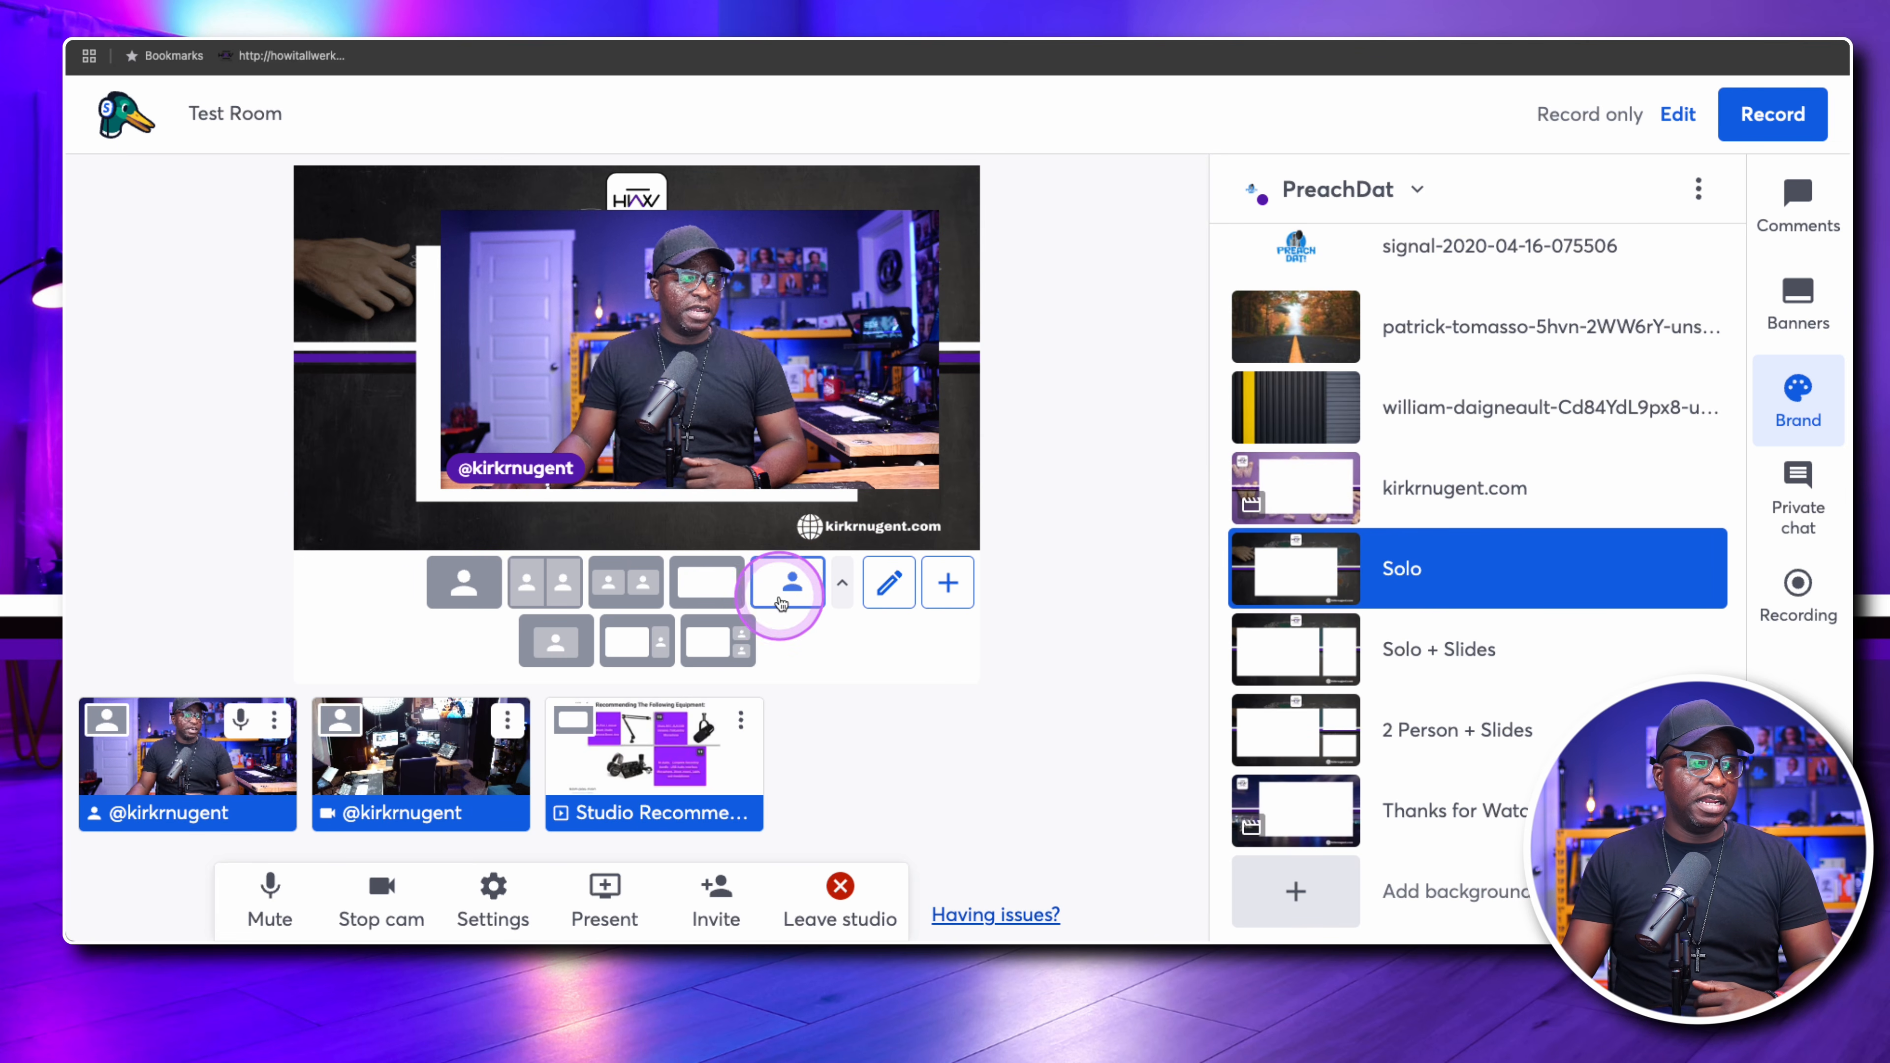
{"action": "left_click", "coordinate": [559, 642]}
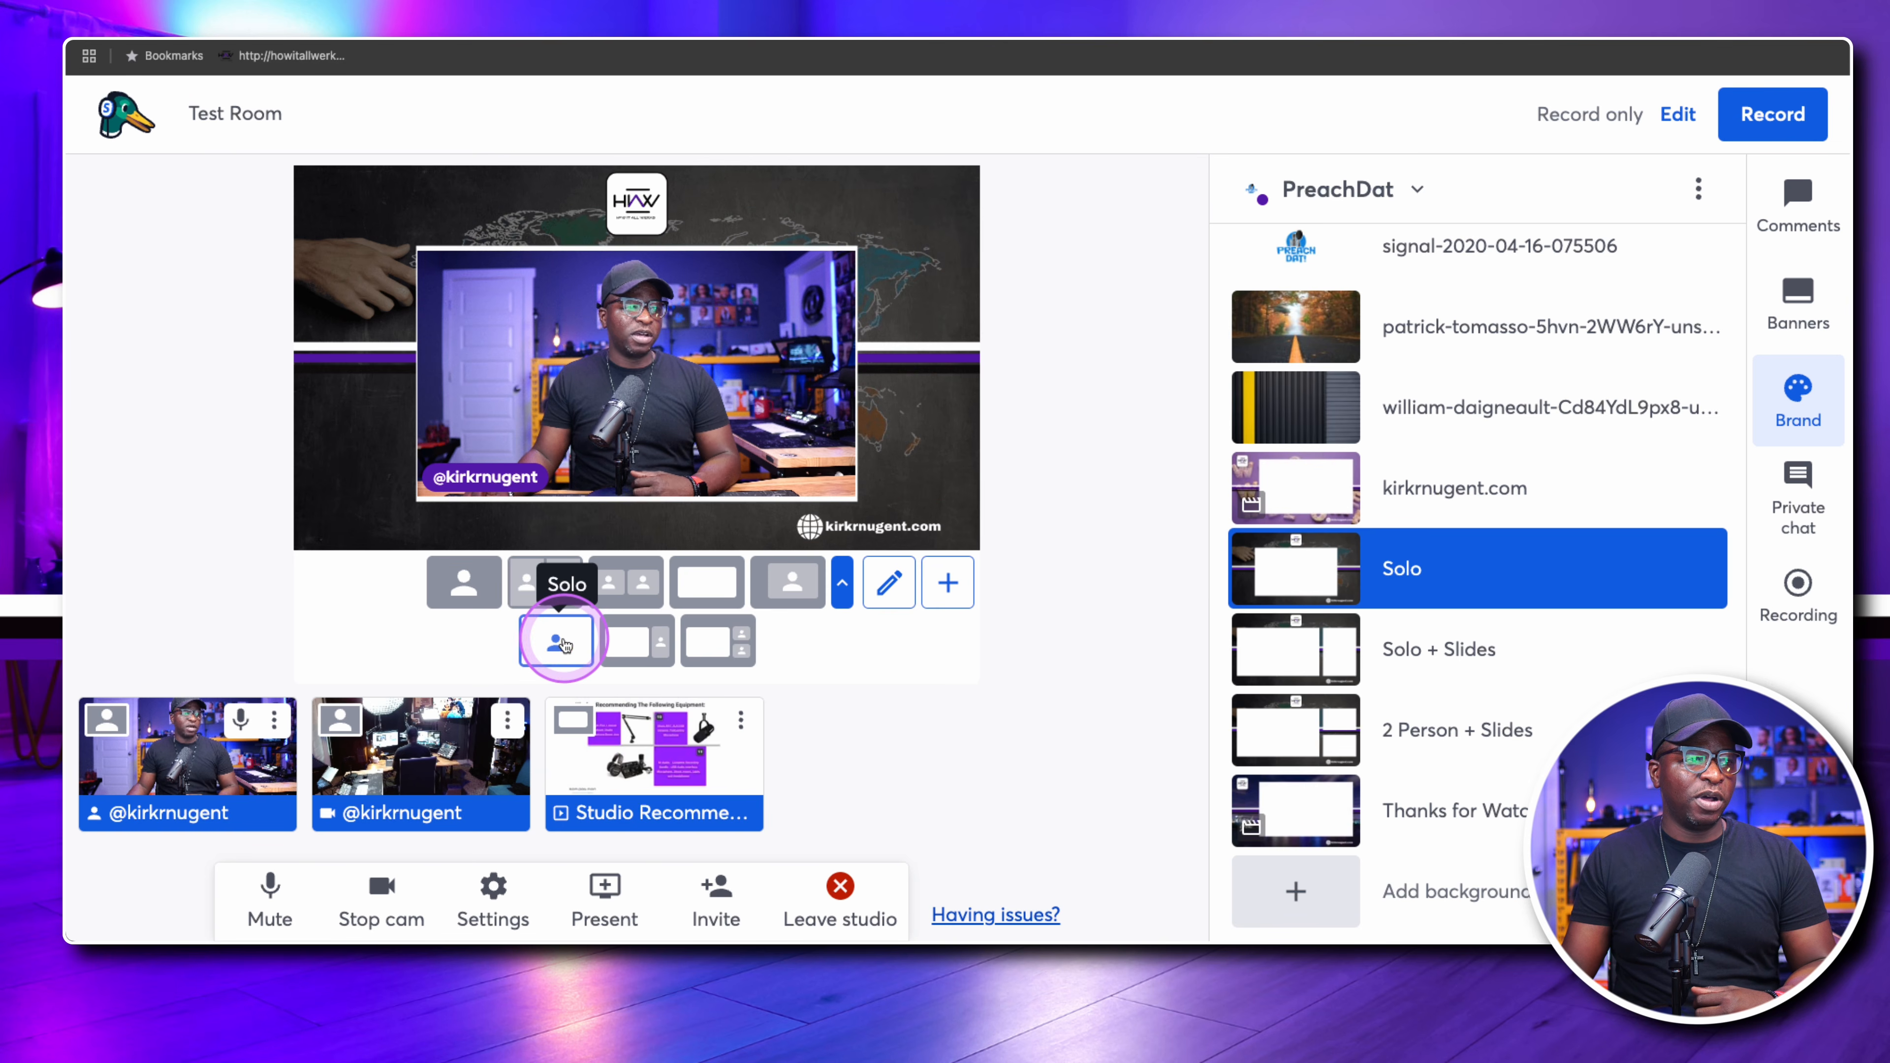
Apply the Presentation Solo layout to the stage and switch to the Solo + Slides background
{"action": "left_click", "coordinate": [636, 642]}
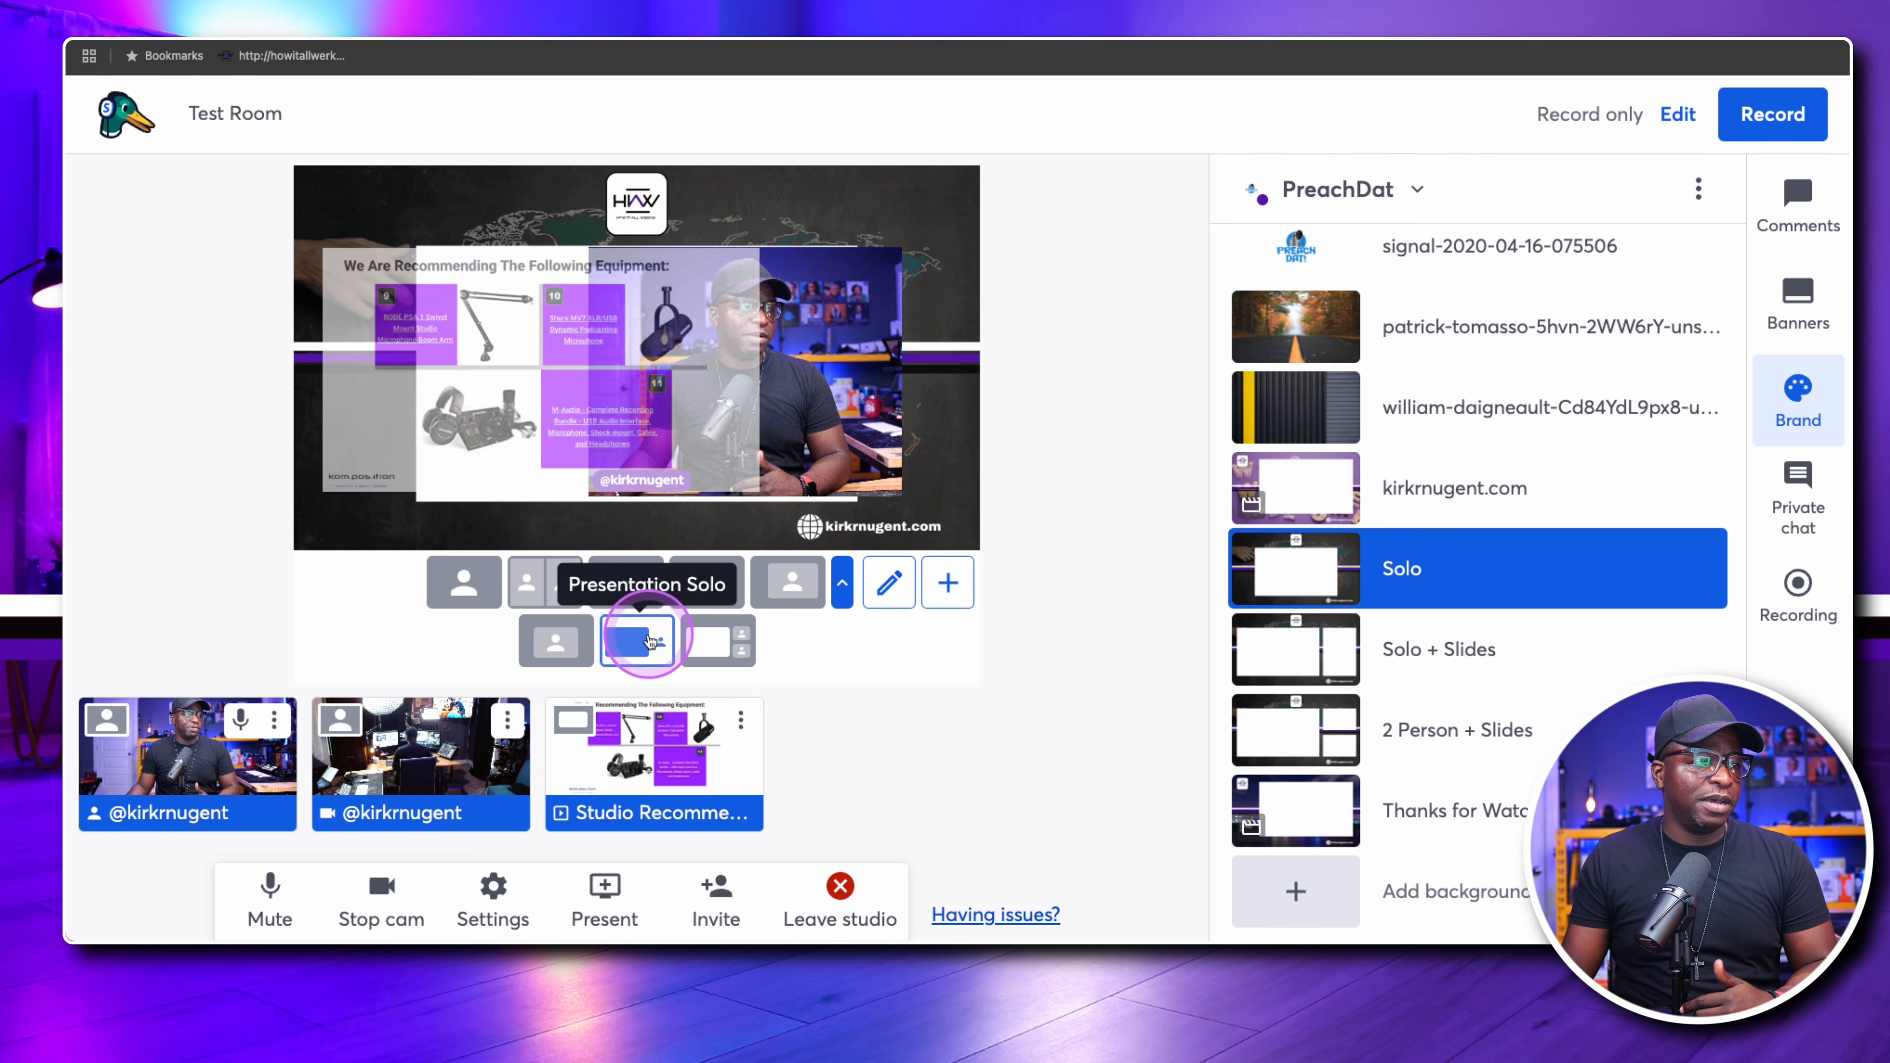
{"action": "left_click", "coordinate": [1241, 642]}
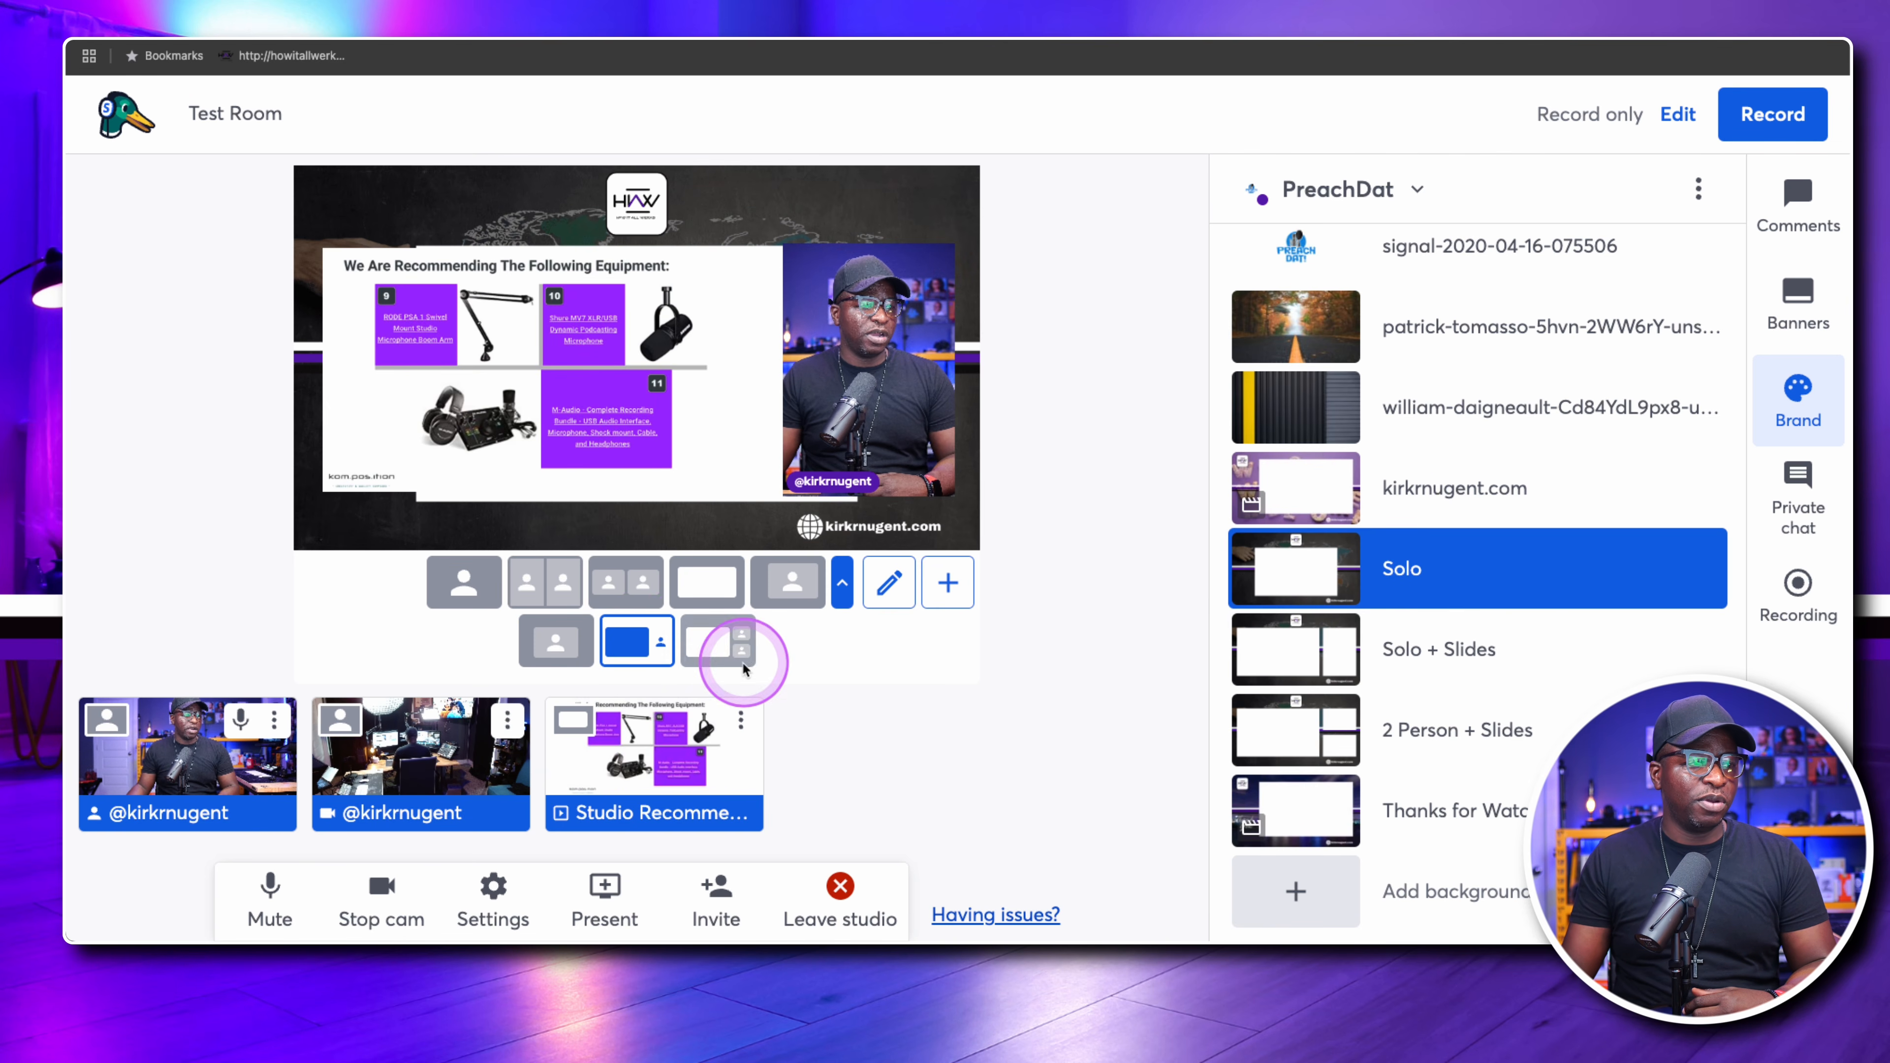
{"action": "left_click", "coordinate": [1327, 661]}
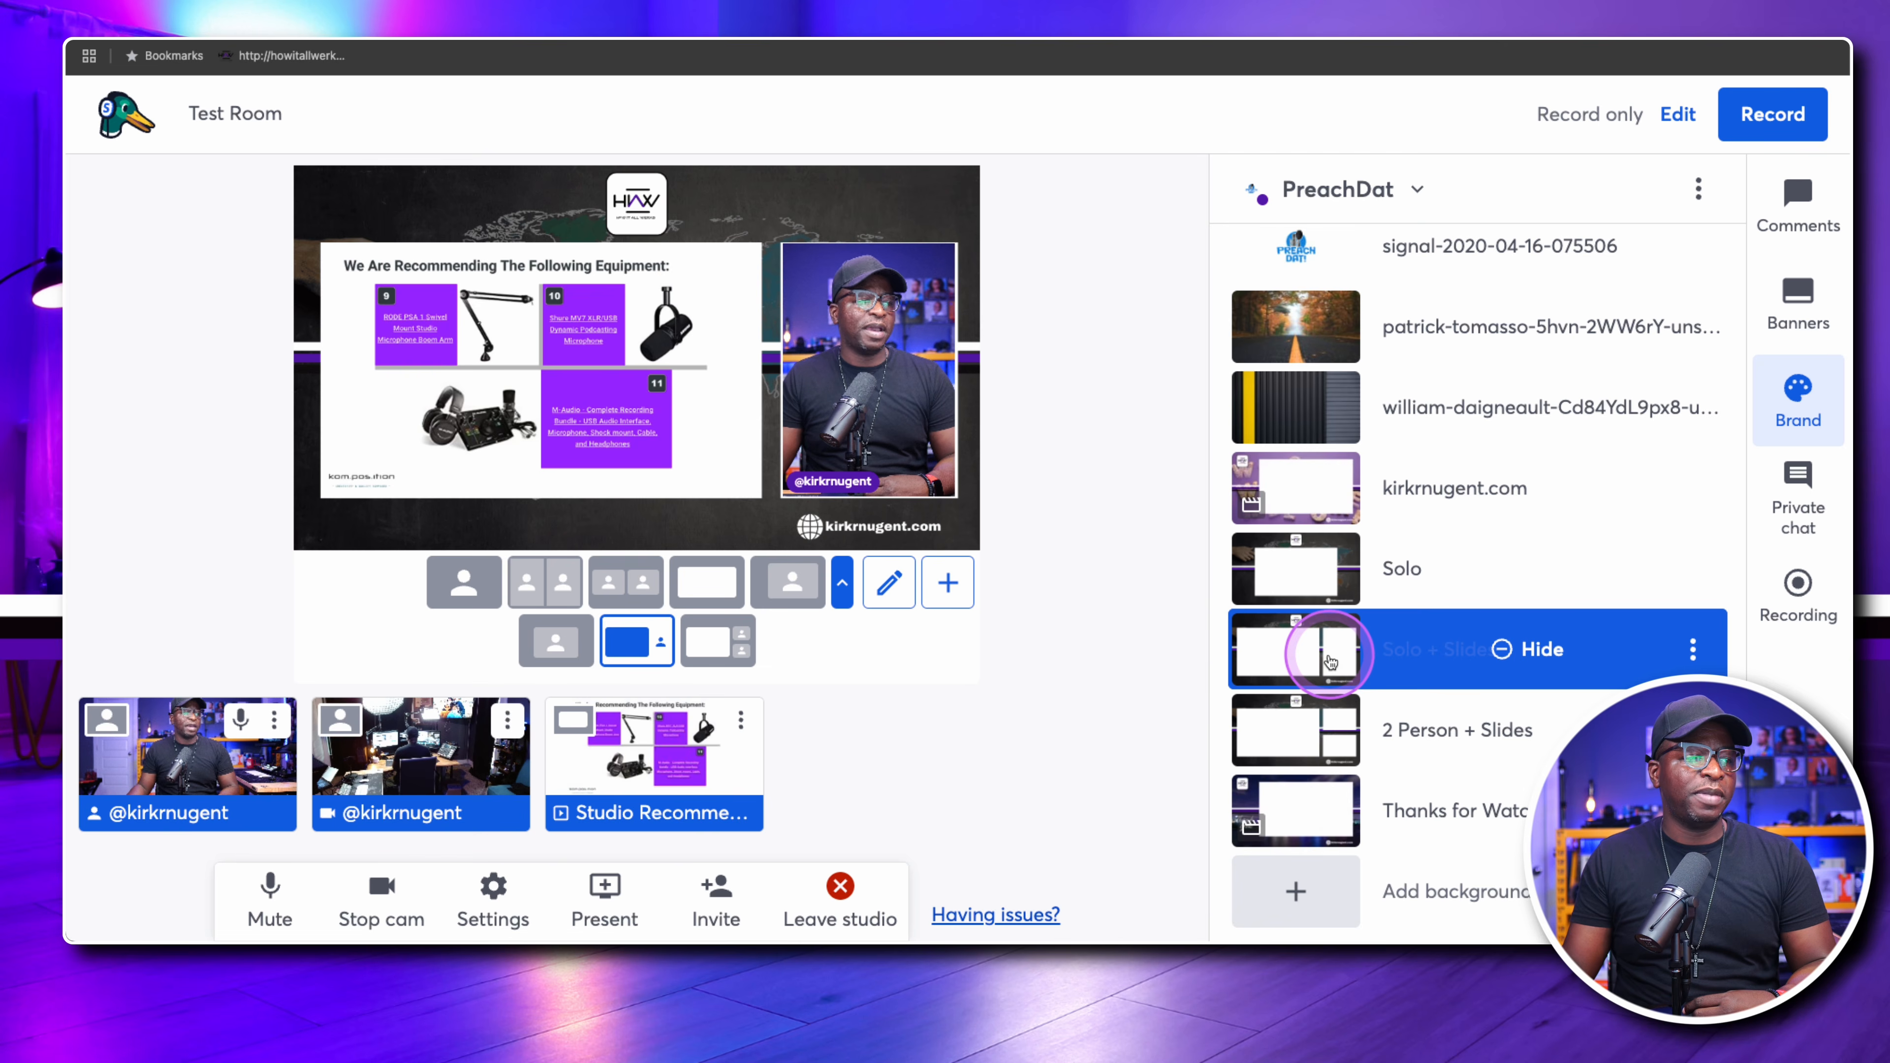
Apply the Presentation 2 Person layout and switch to the 2 Person + Slides background
{"action": "left_click", "coordinate": [718, 641]}
{"action": "mouse_move", "coordinate": [1249, 724]}
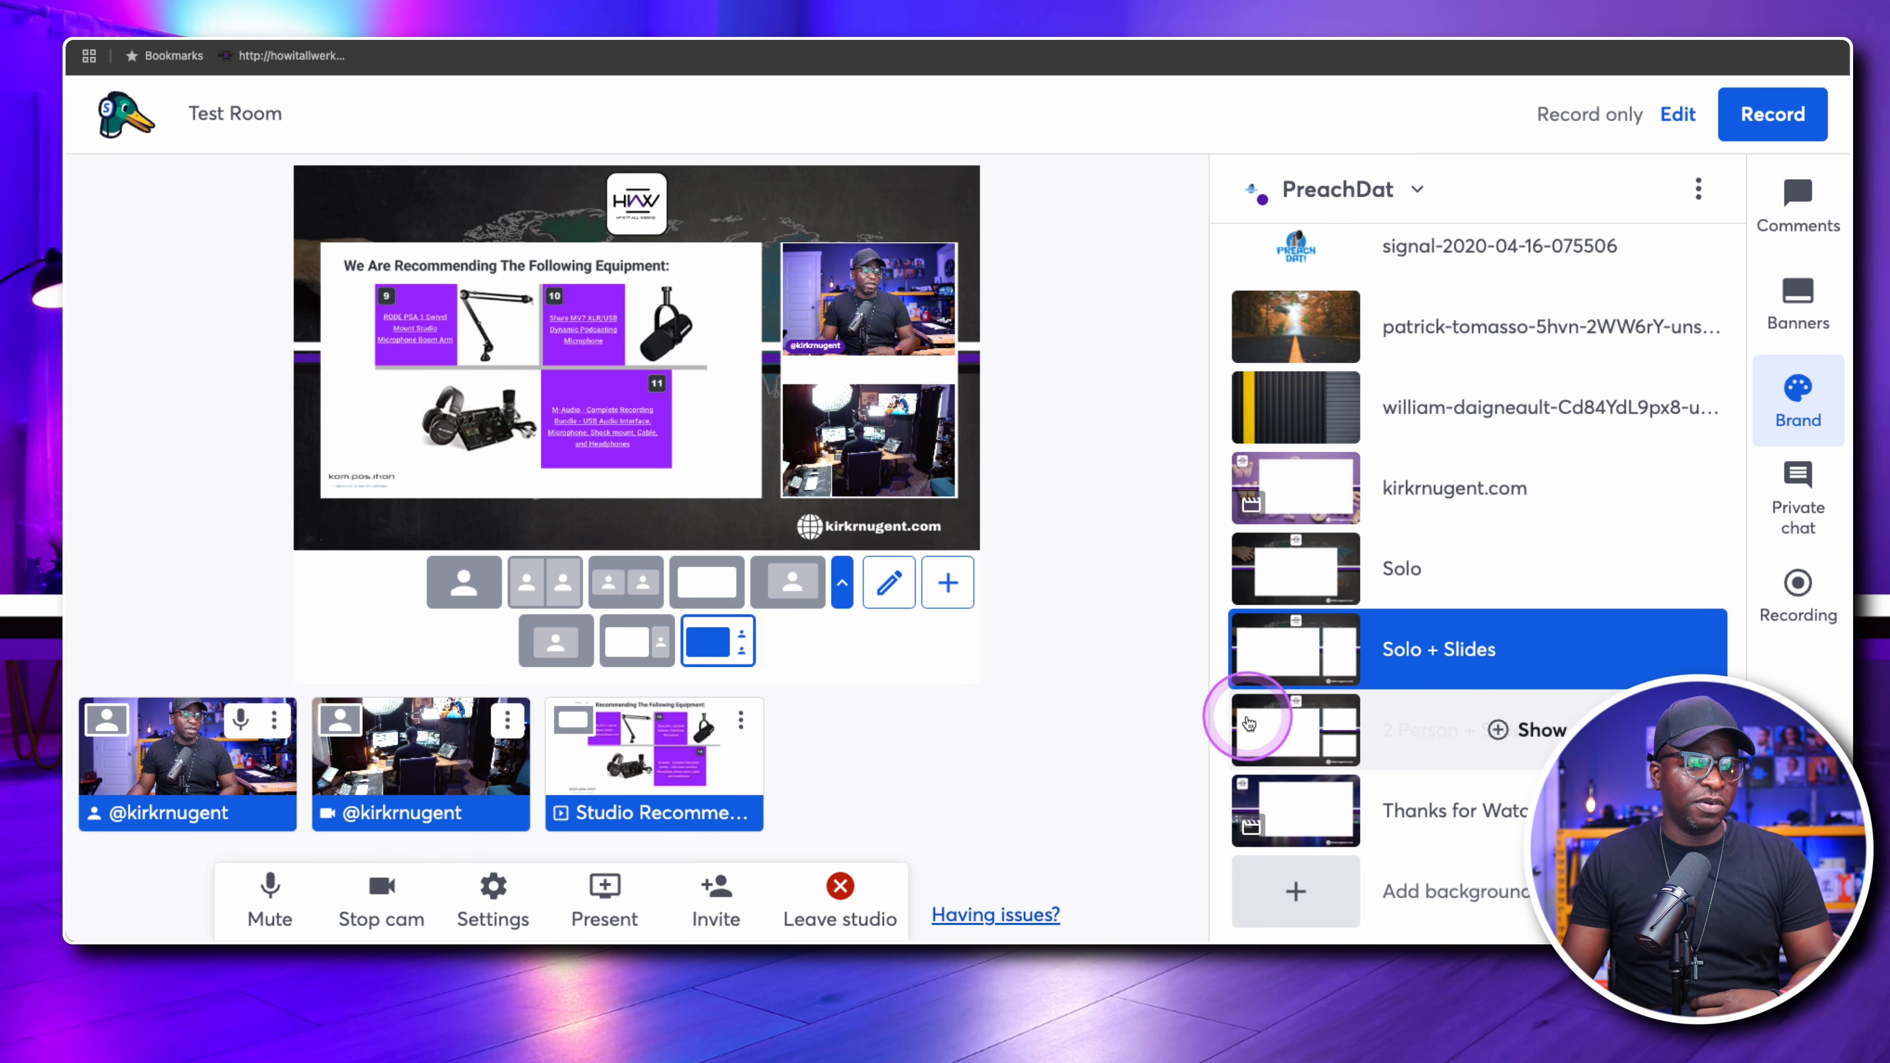
{"action": "left_click", "coordinate": [1307, 737]}
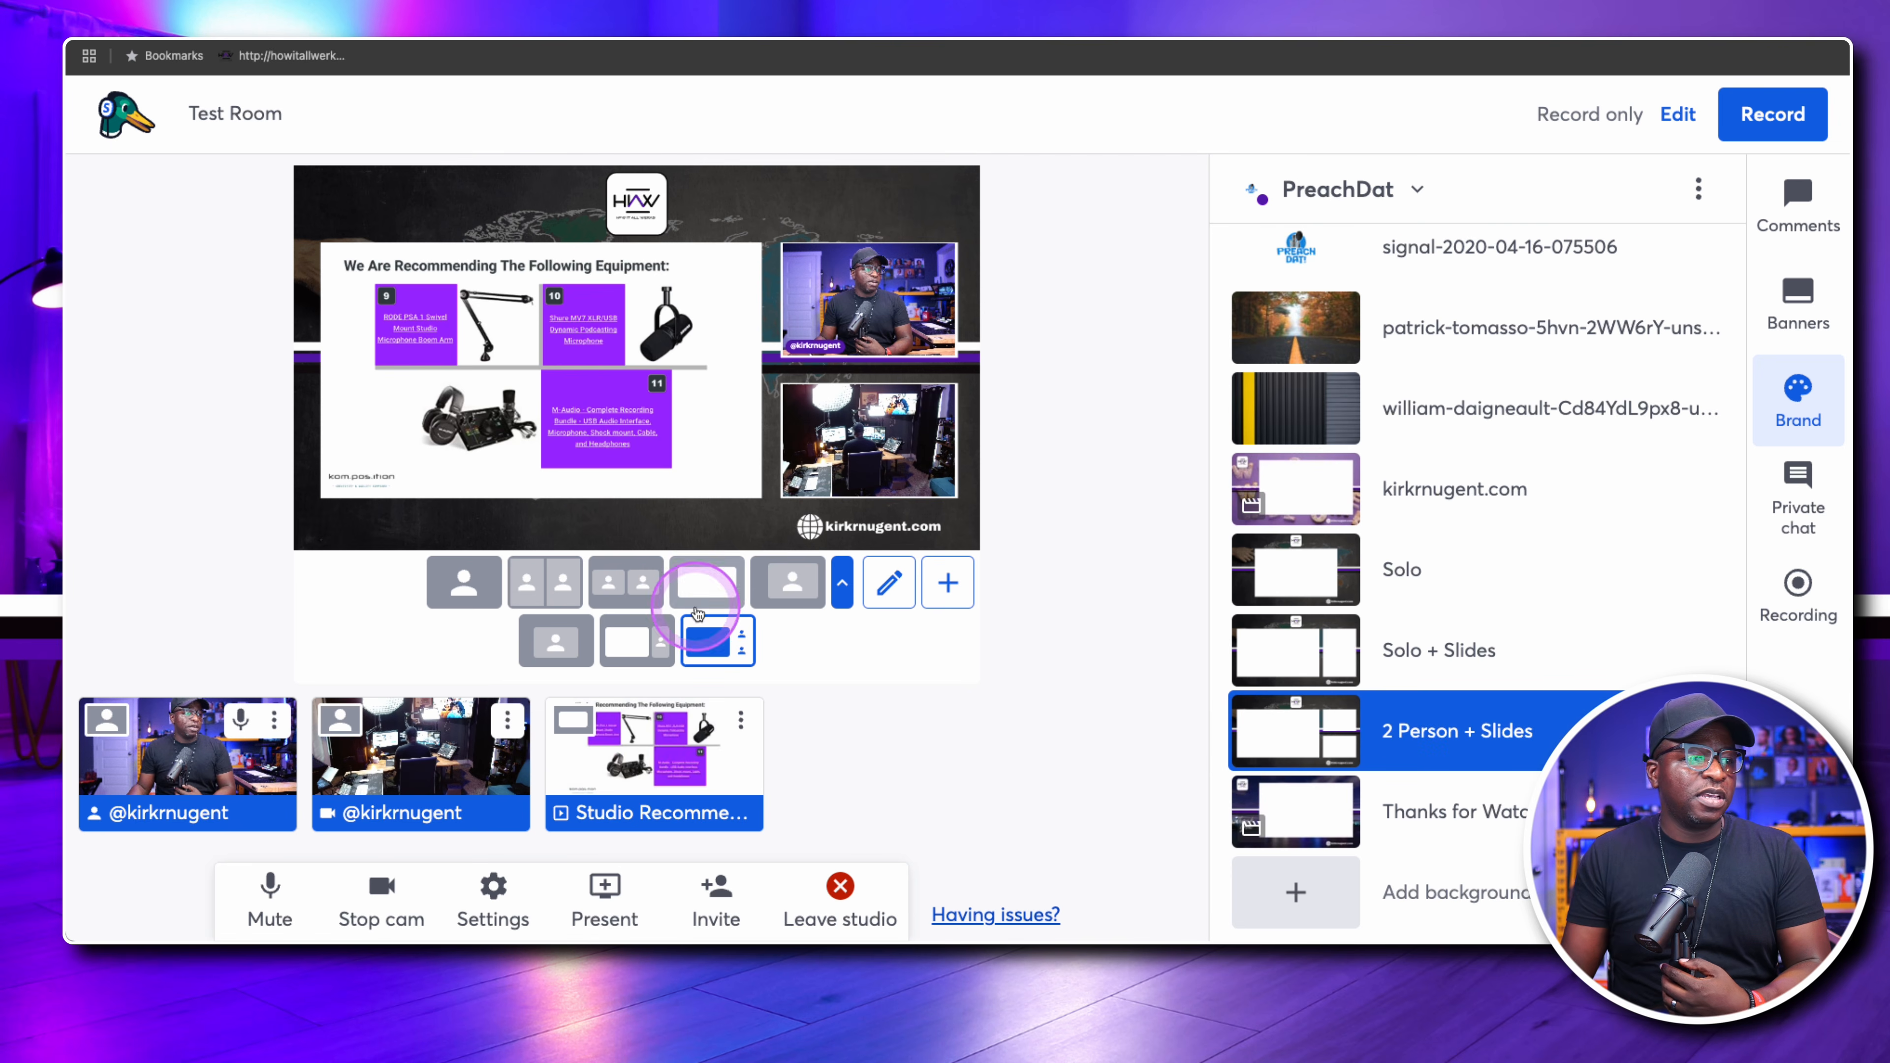
Return the stage to the Welcome / Close layout with the kirkrnugent.com background
{"action": "left_click", "coordinate": [632, 646]}
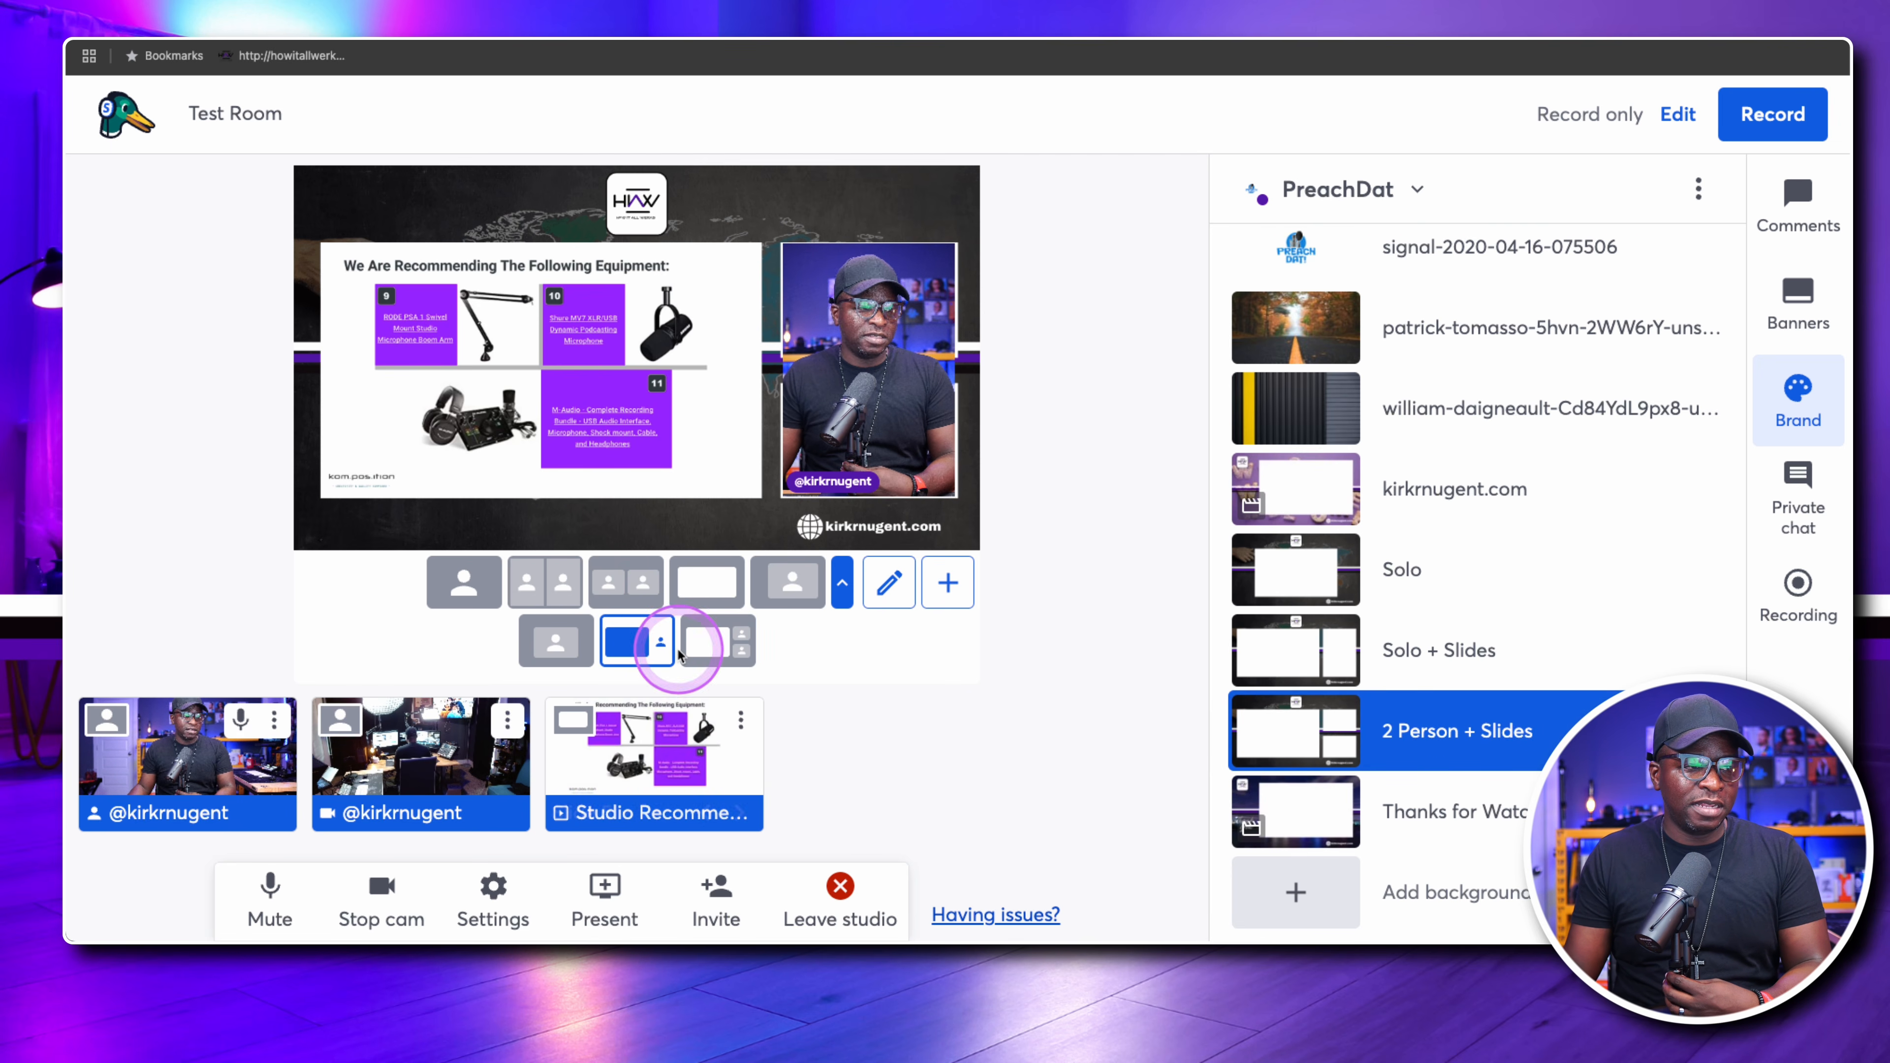
{"action": "left_click", "coordinate": [787, 581]}
{"action": "mouse_move", "coordinate": [1381, 641]}
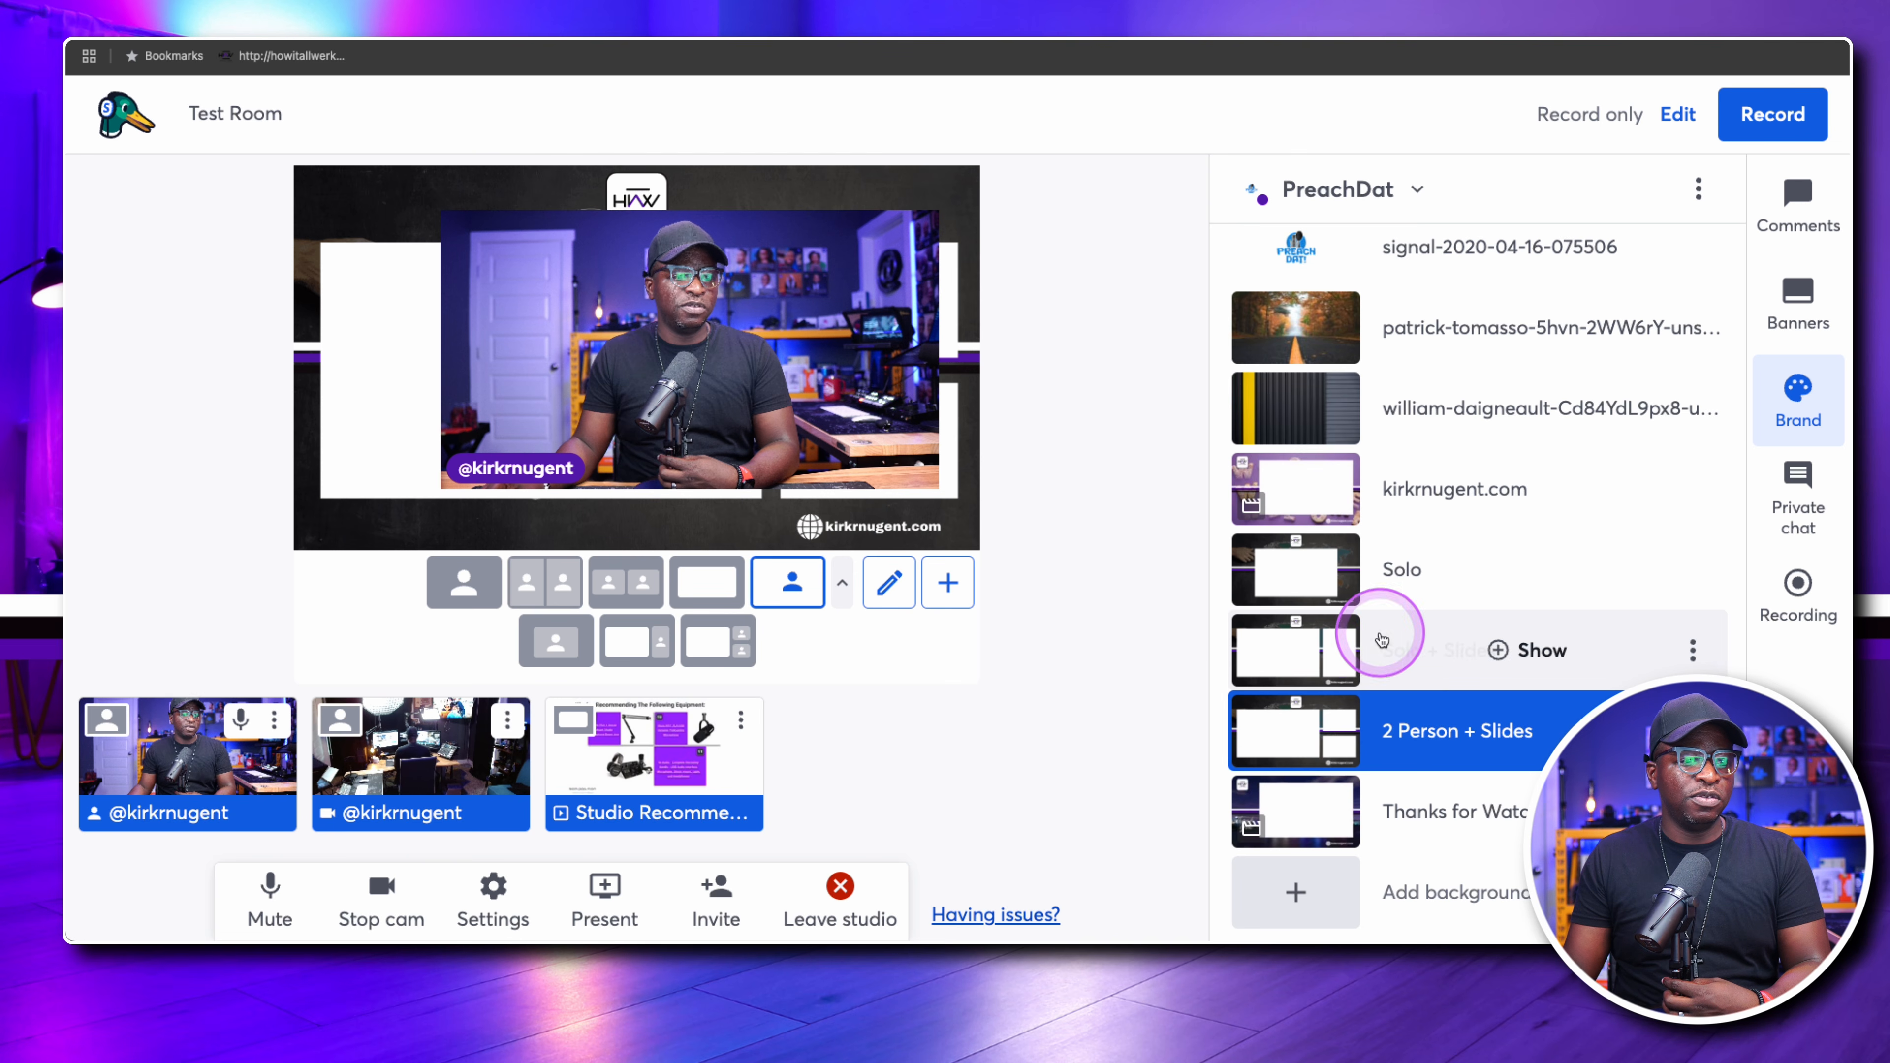
{"action": "left_click", "coordinate": [1287, 566]}
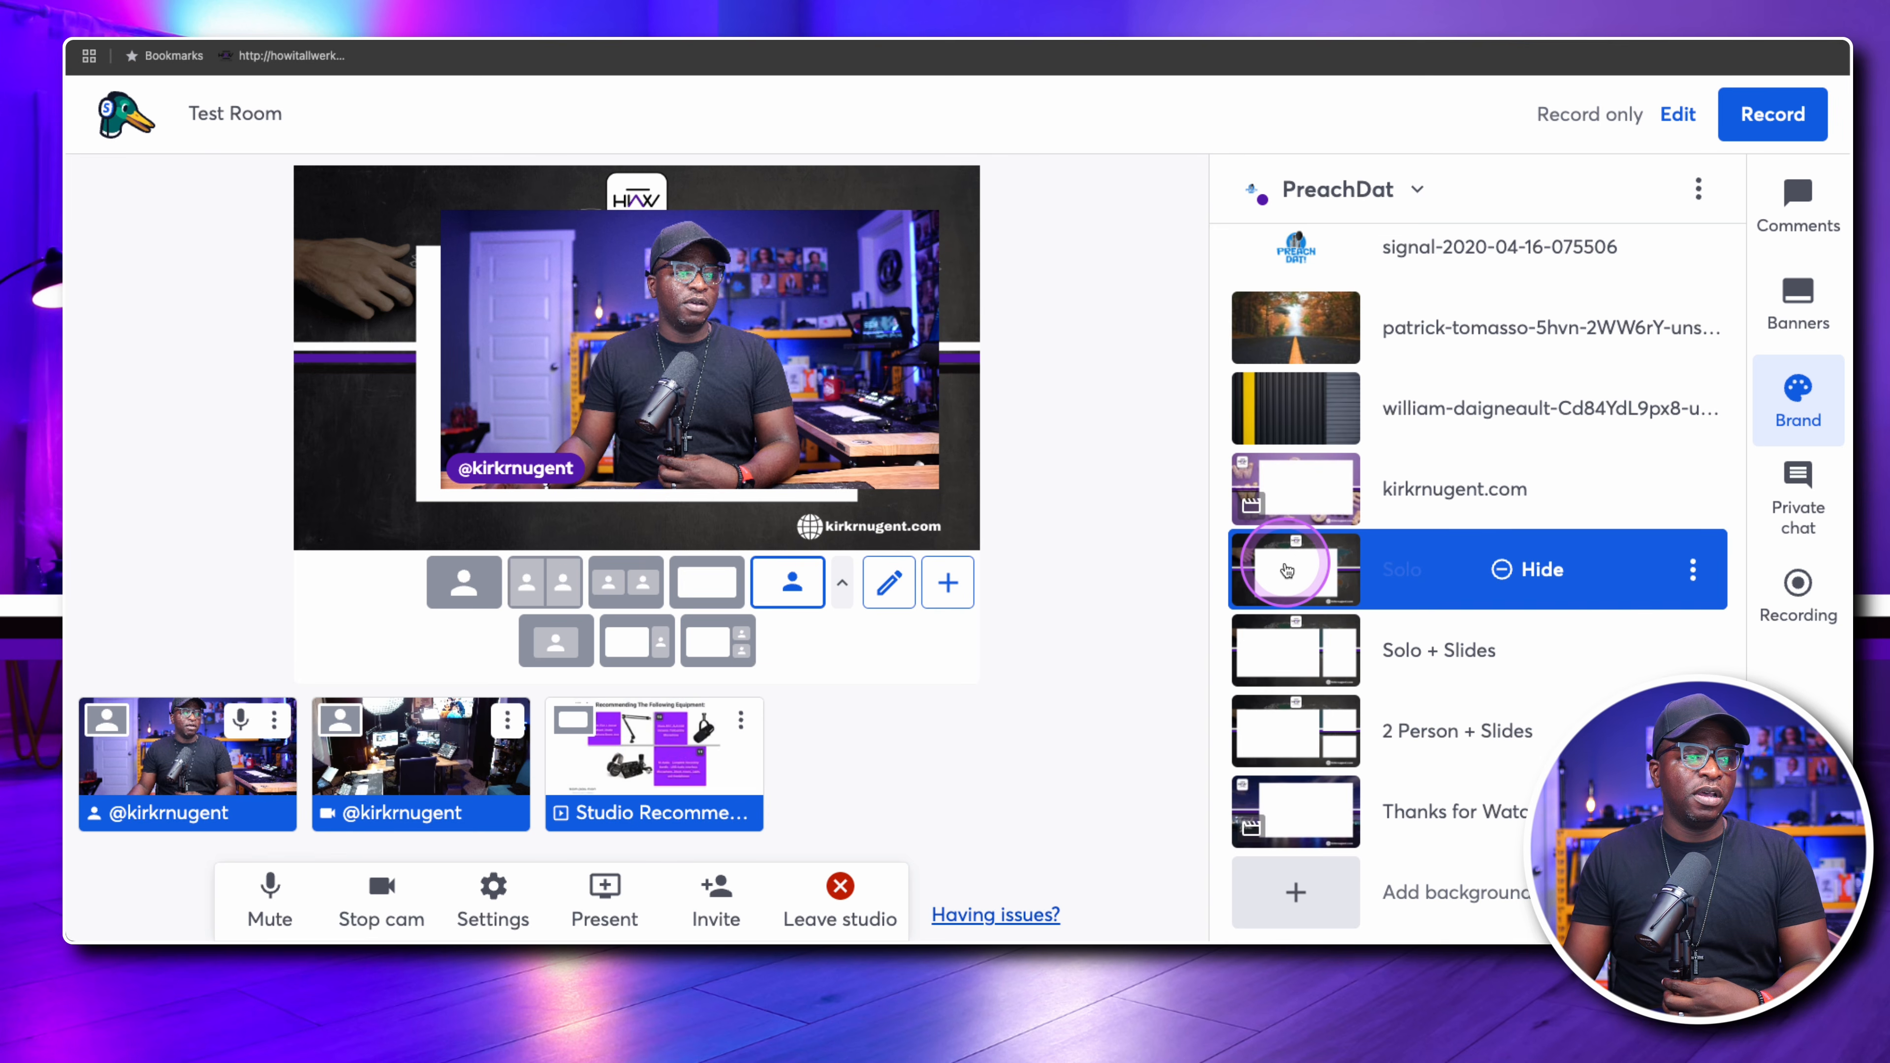
{"action": "left_click", "coordinate": [1302, 491]}
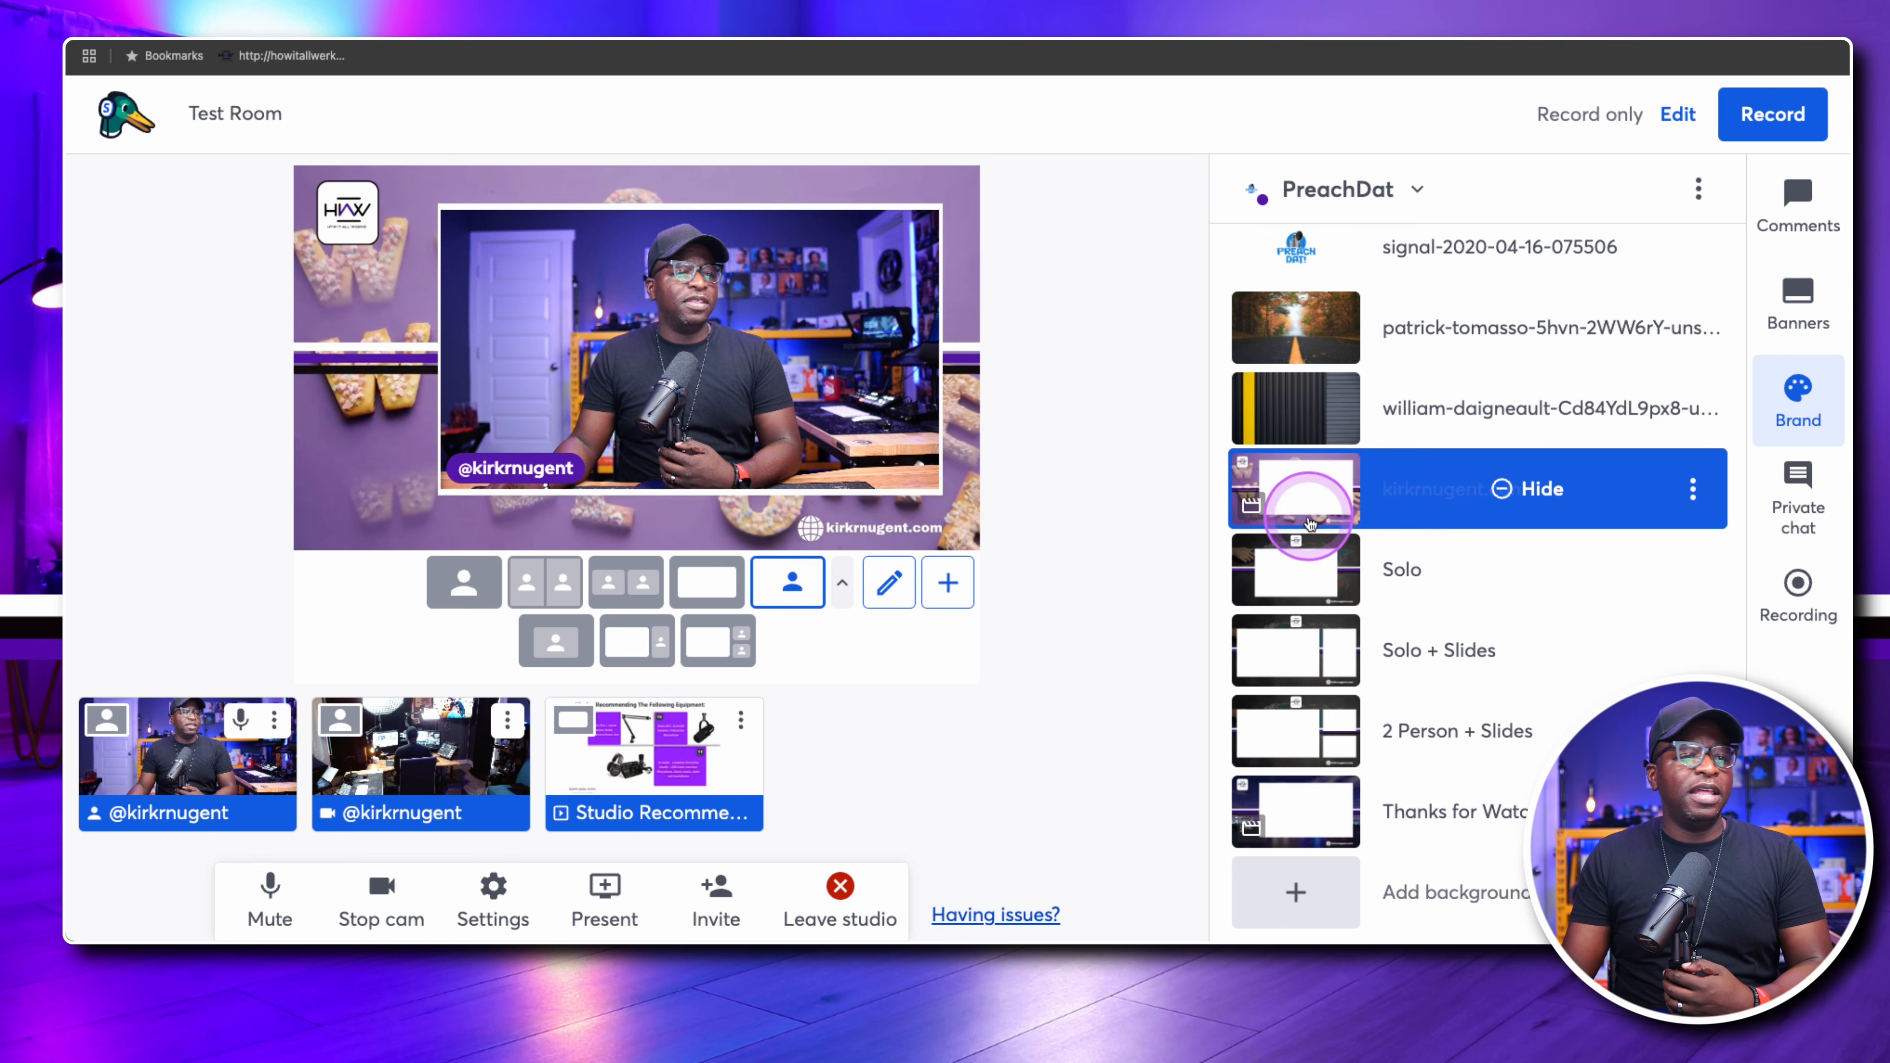
Find the brand's overlays and show the Flyer overlay to cover the whole stage
{"action": "scroll", "coordinate": [1361, 506], "scroll_direction": "up", "scroll_amount": 3}
{"action": "scroll", "coordinate": [1391, 514], "scroll_direction": "down", "scroll_amount": 1}
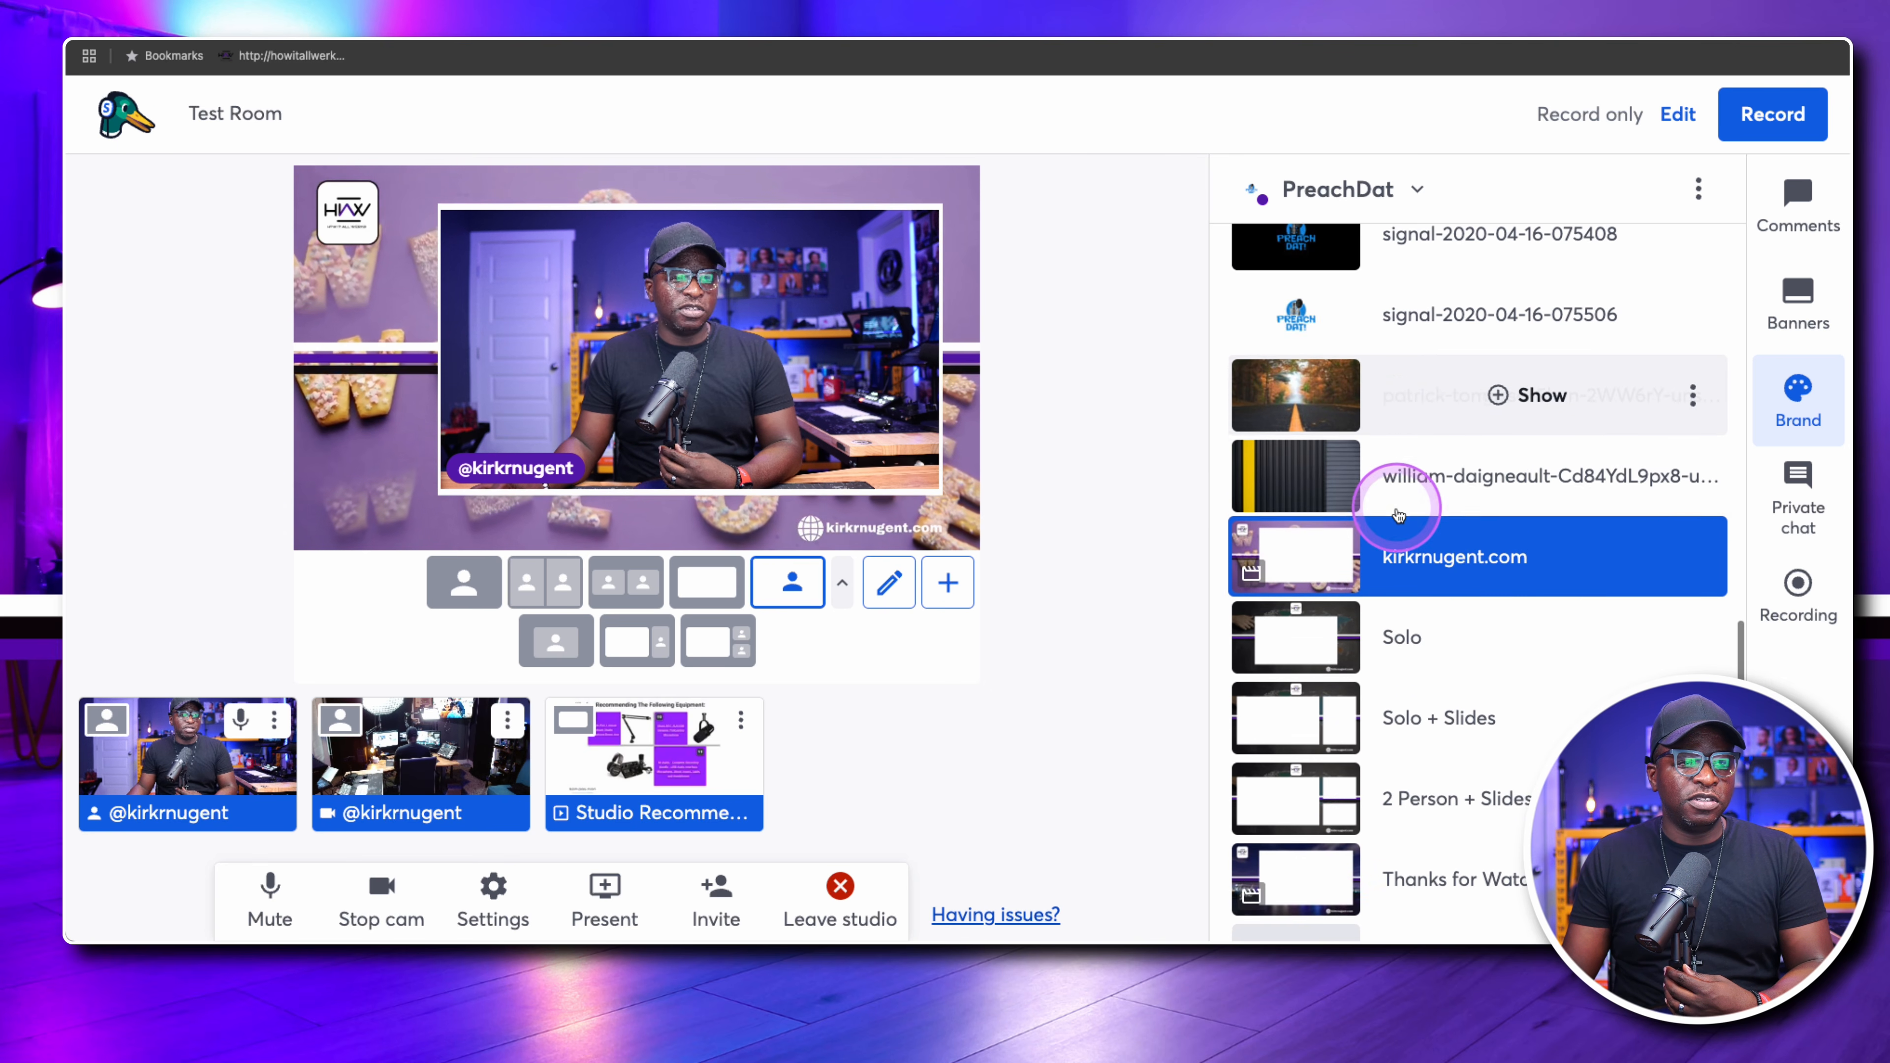
{"action": "scroll", "coordinate": [1399, 513], "scroll_direction": "up", "scroll_amount": 2}
{"action": "scroll", "coordinate": [1398, 515], "scroll_direction": "down", "scroll_amount": 4}
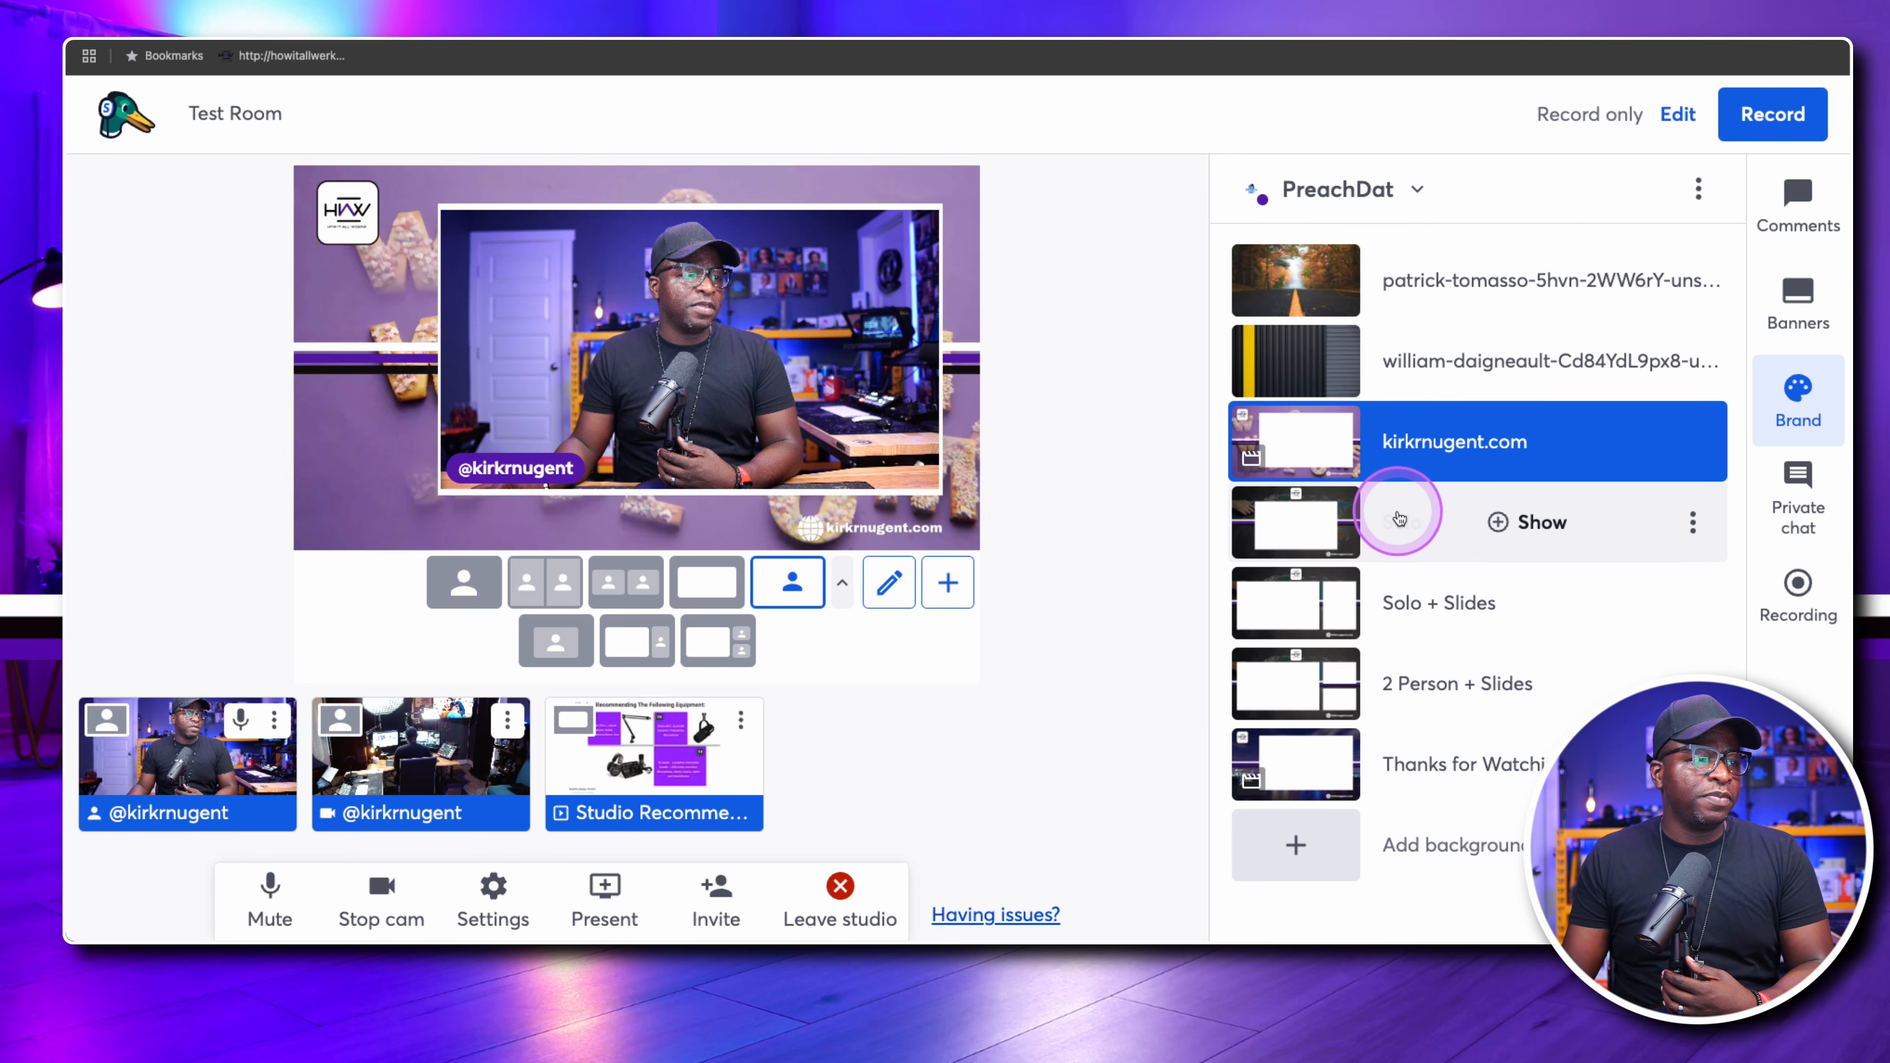
{"action": "scroll", "coordinate": [1398, 521], "scroll_direction": "up", "scroll_amount": 10}
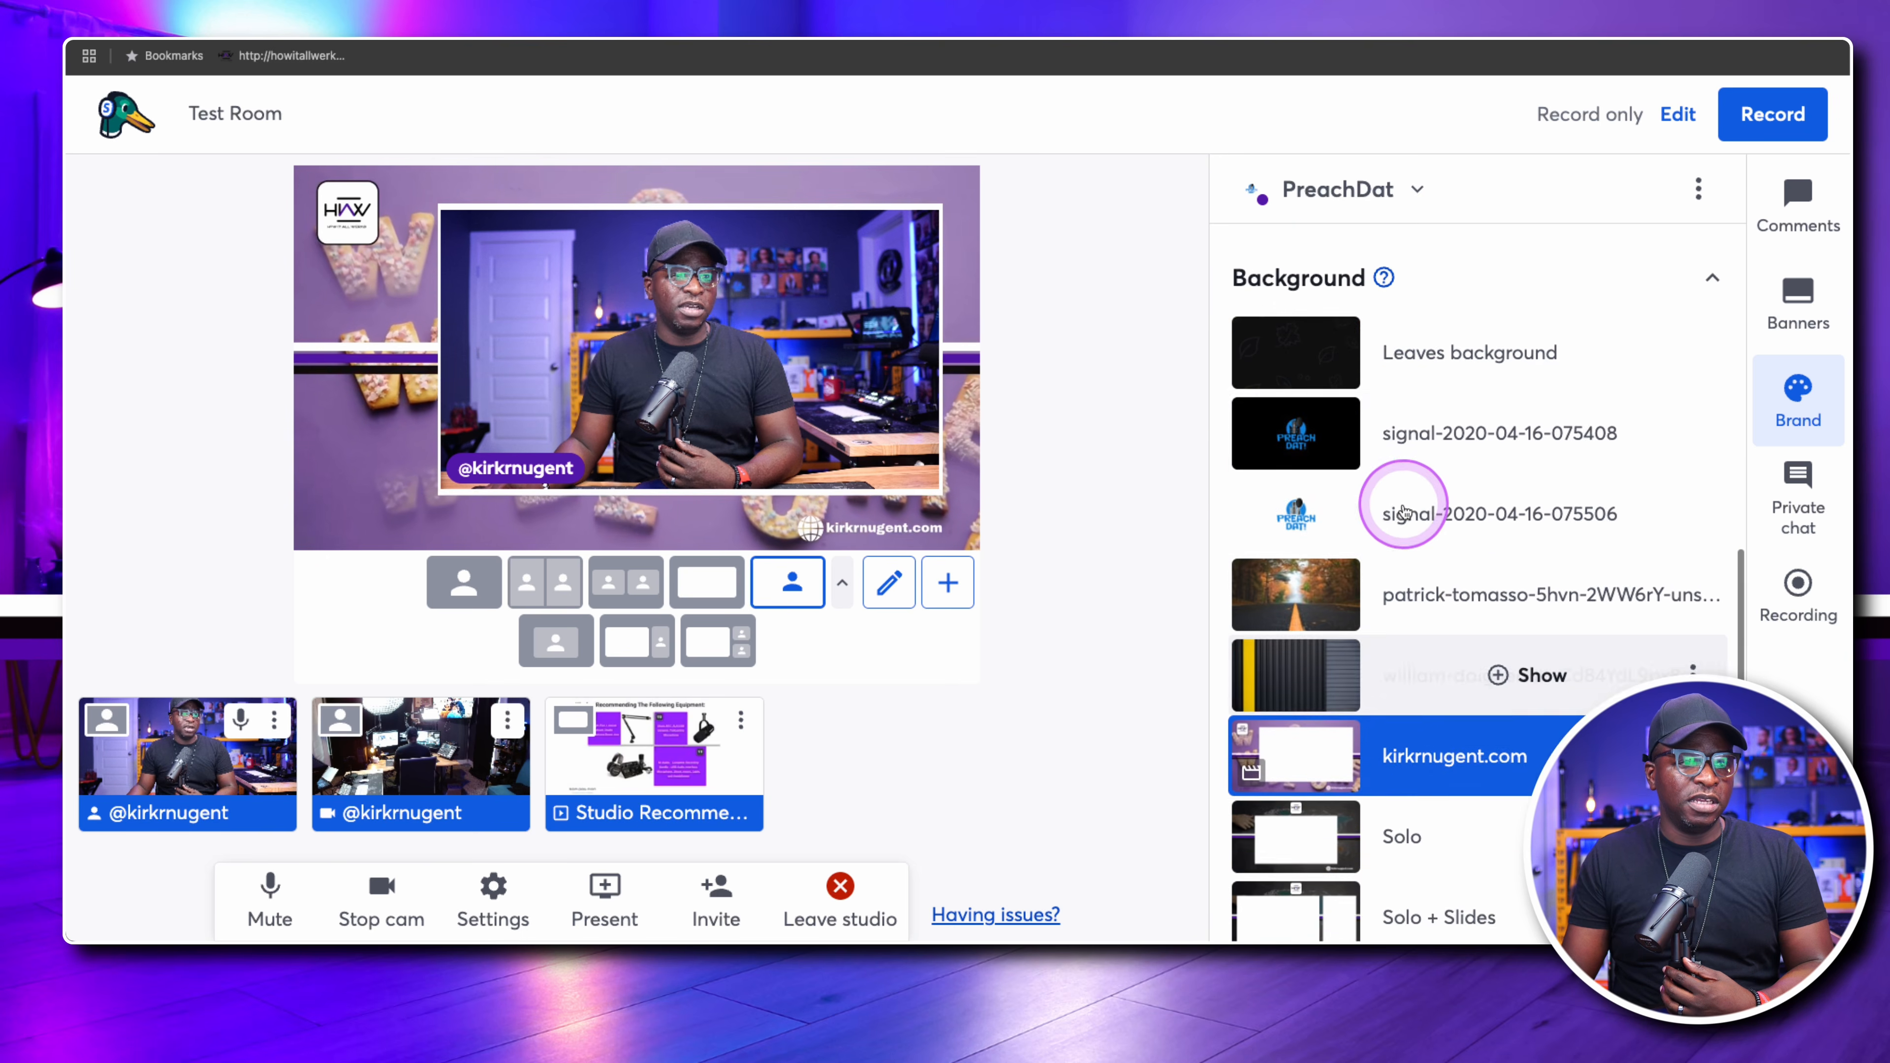
{"action": "scroll", "coordinate": [1406, 511], "scroll_direction": "up", "scroll_amount": 1}
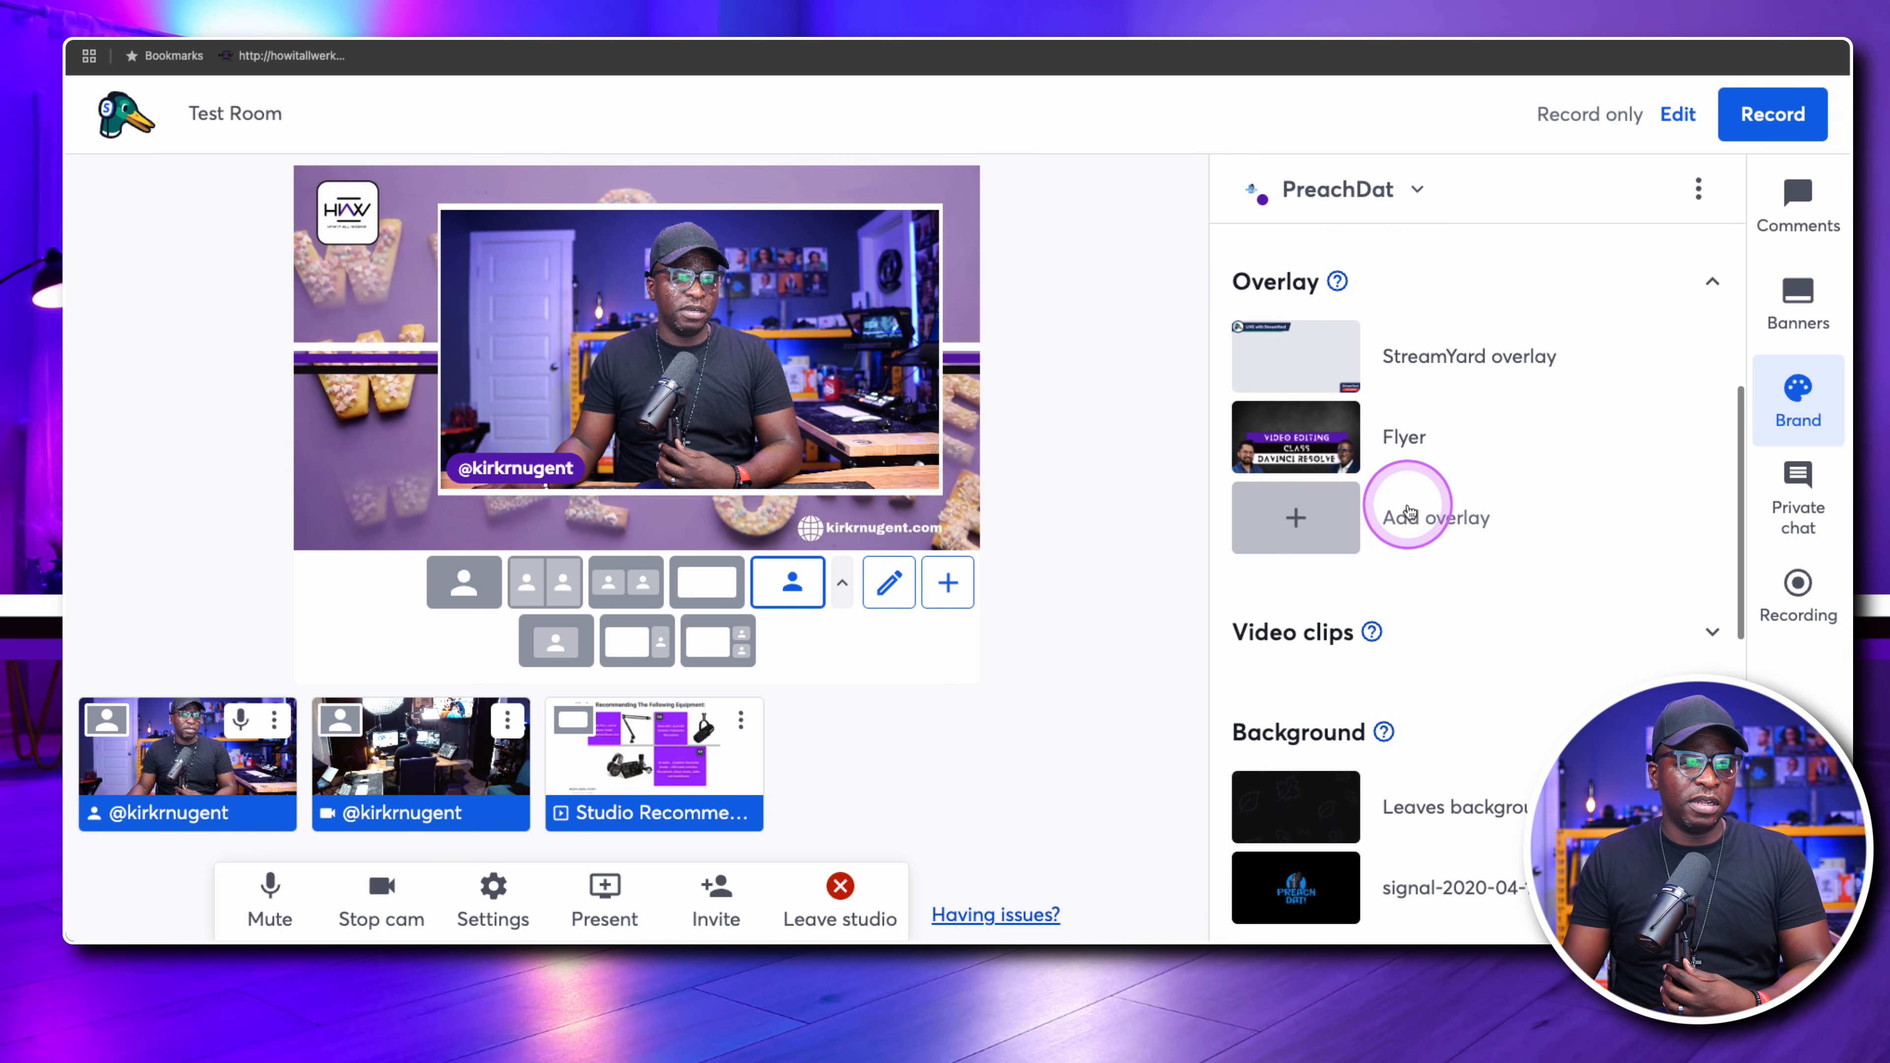
{"action": "mouse_move", "coordinate": [1298, 435]}
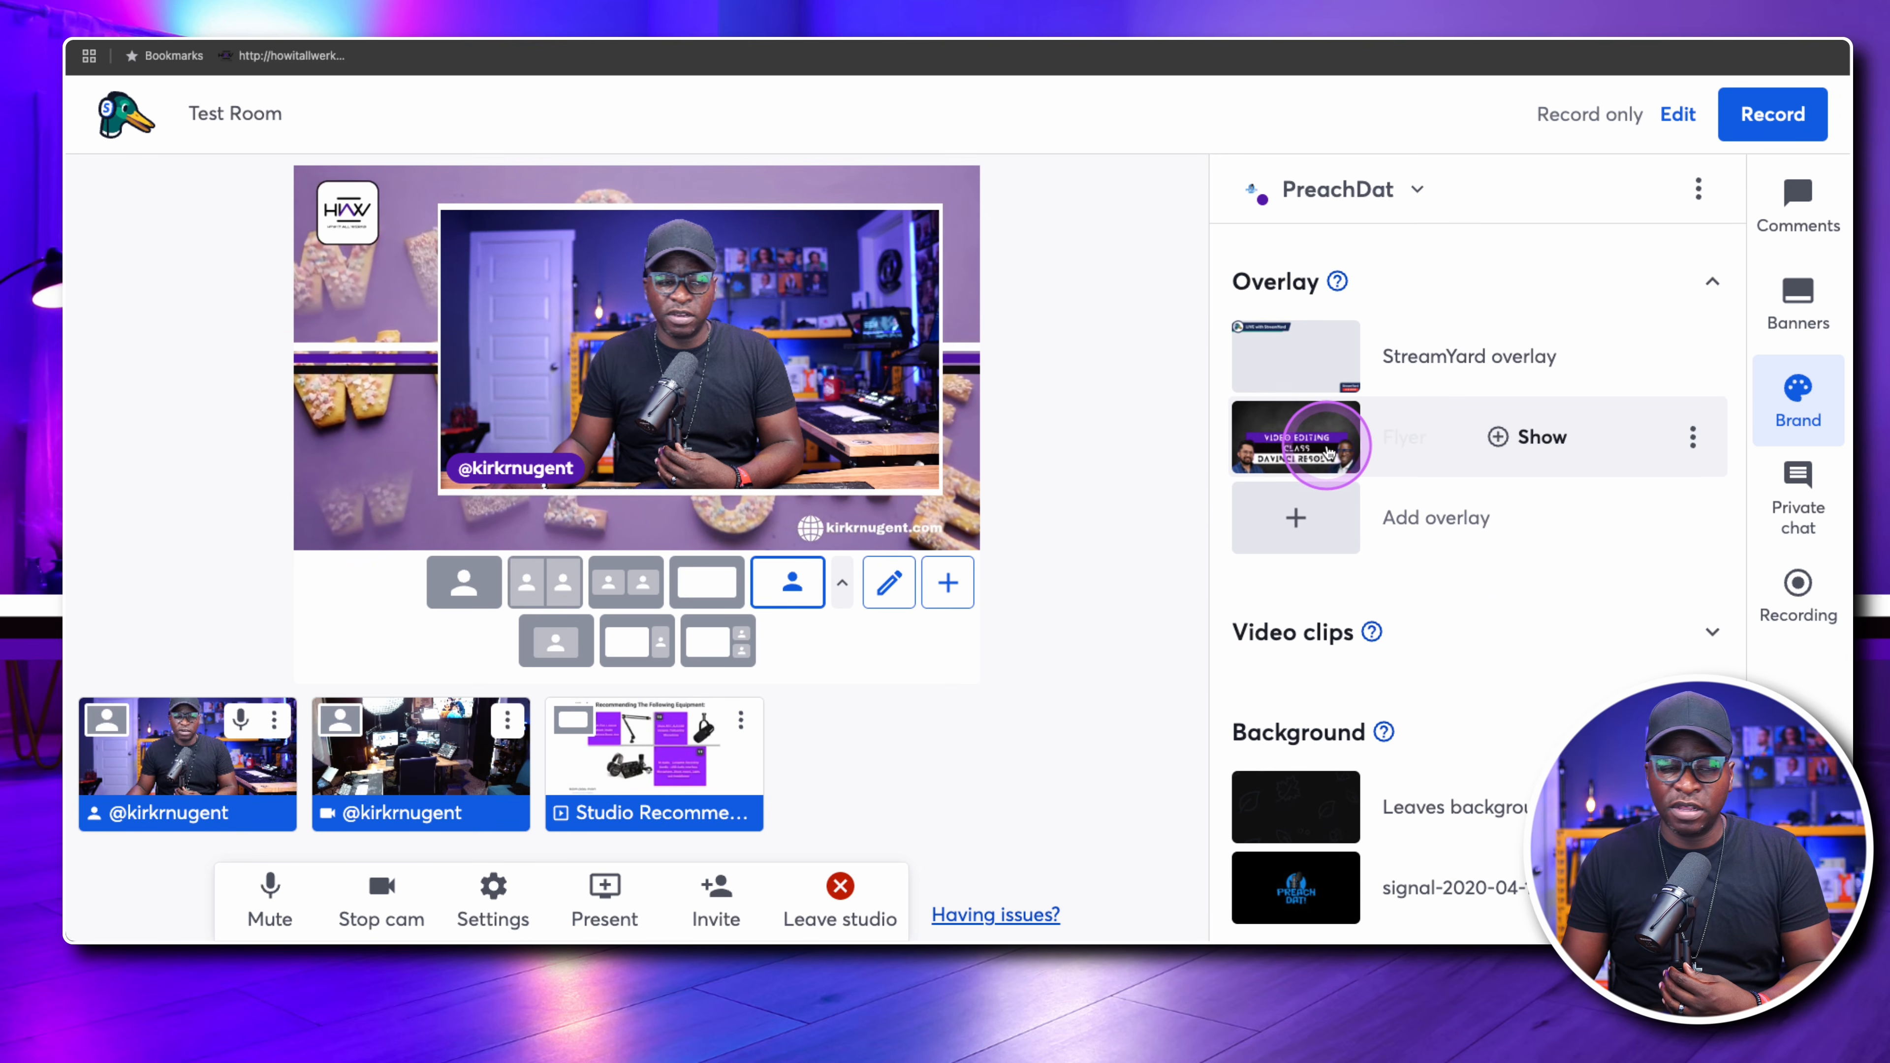
{"action": "left_click", "coordinate": [1292, 443]}
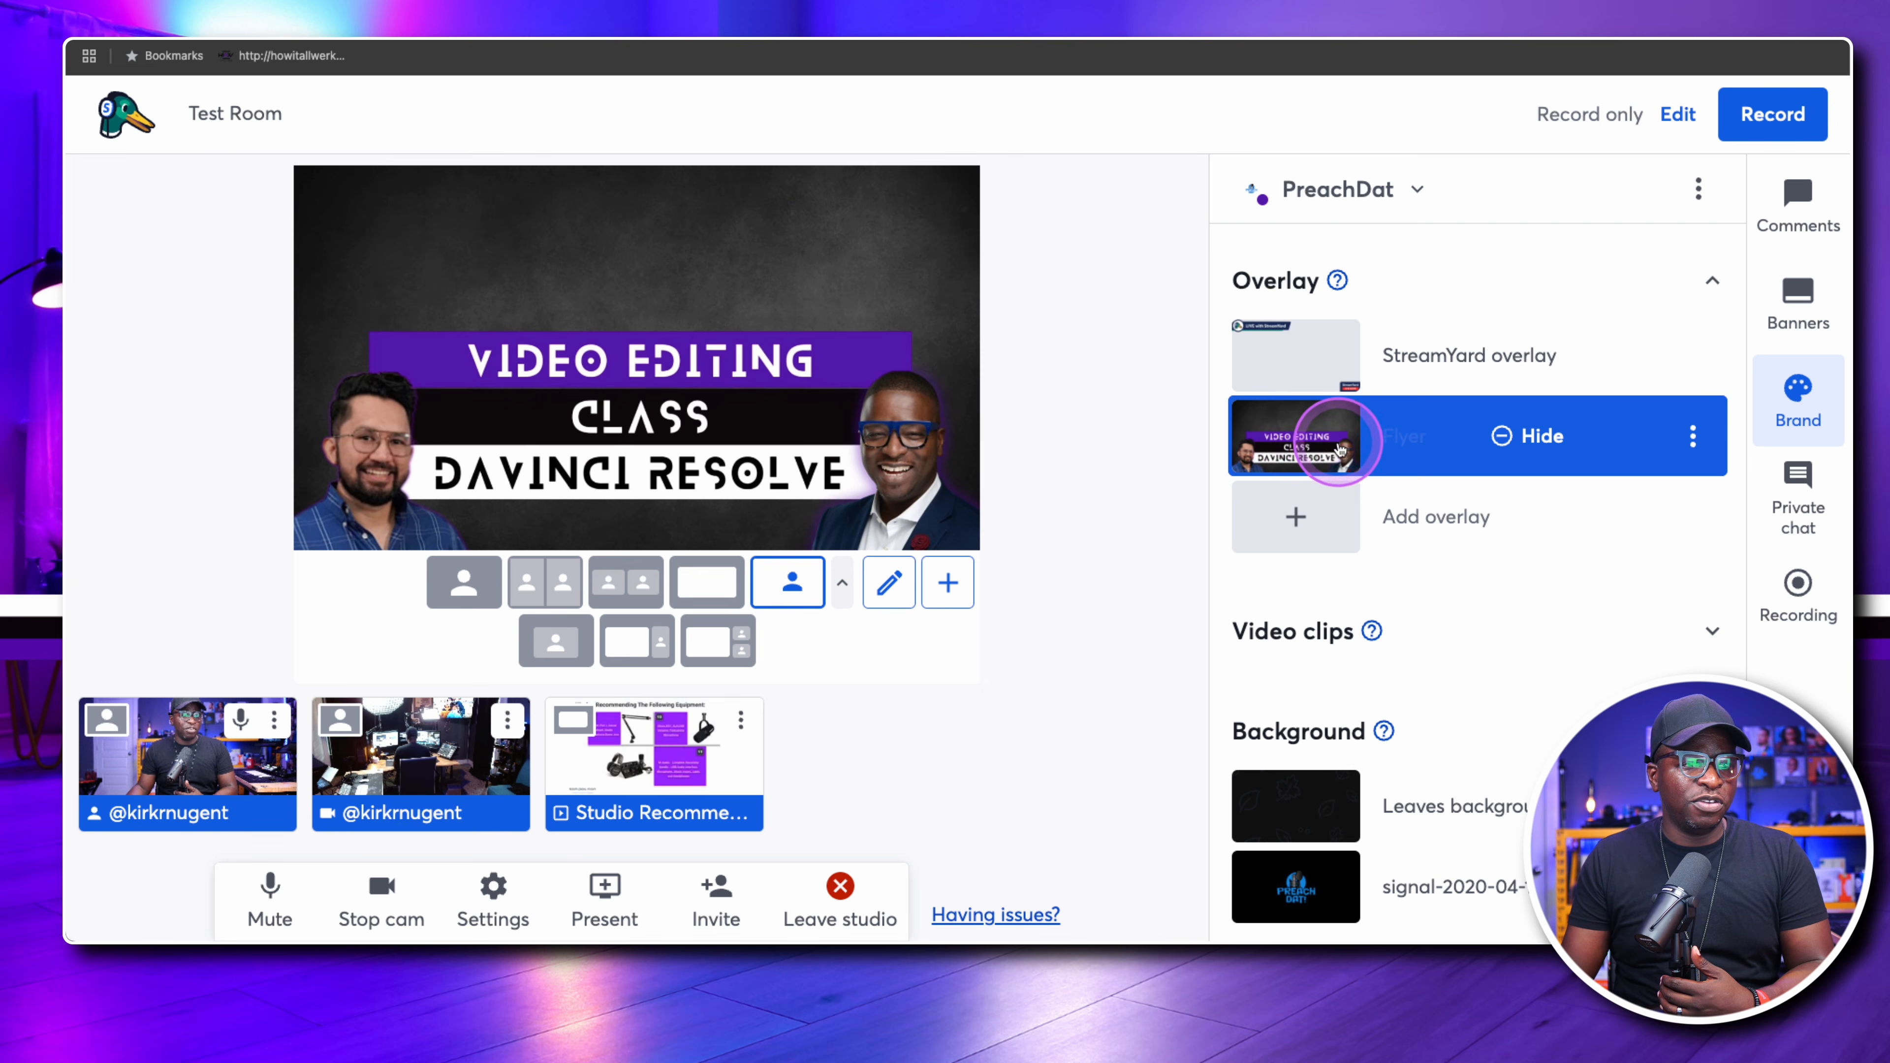
While the flyer covers the stage, apply the Presentation 2 Person layout and the 2 Person + Slides background
{"action": "scroll", "coordinate": [1332, 442], "scroll_direction": "down", "scroll_amount": 3}
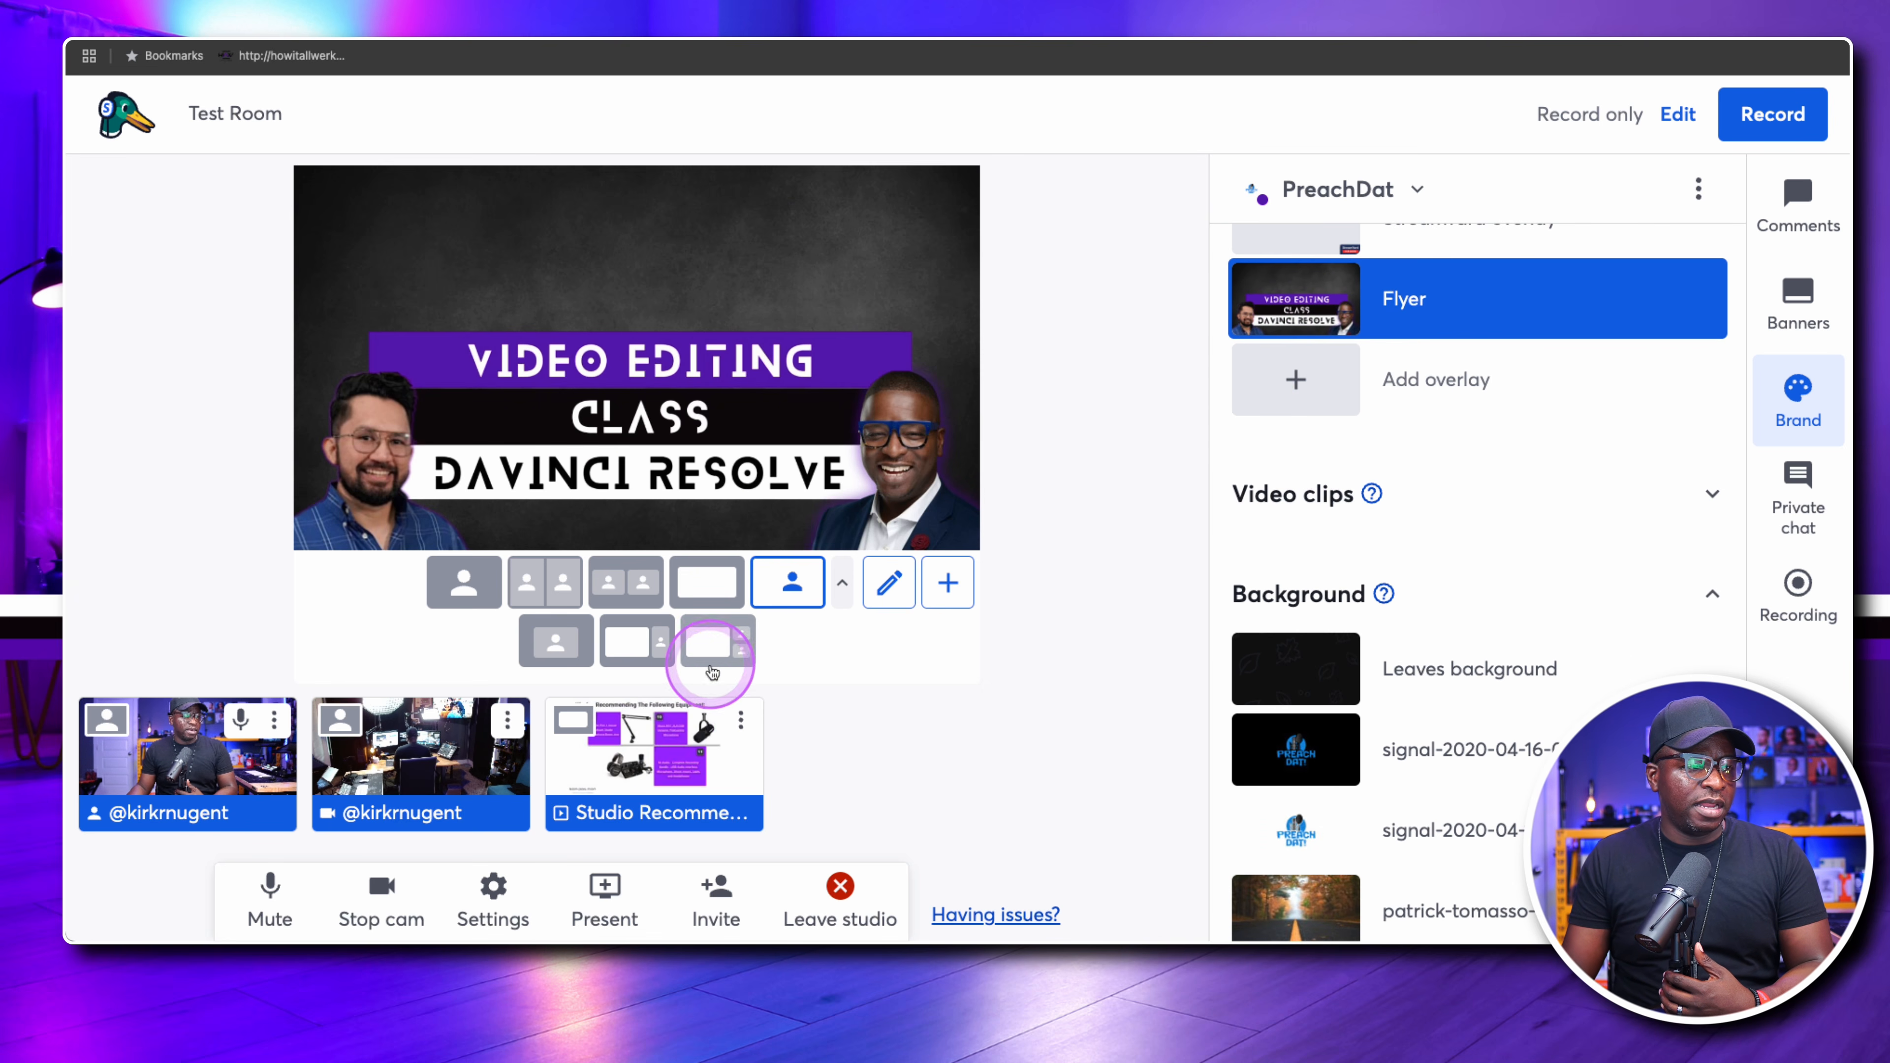
{"action": "left_click", "coordinate": [720, 644]}
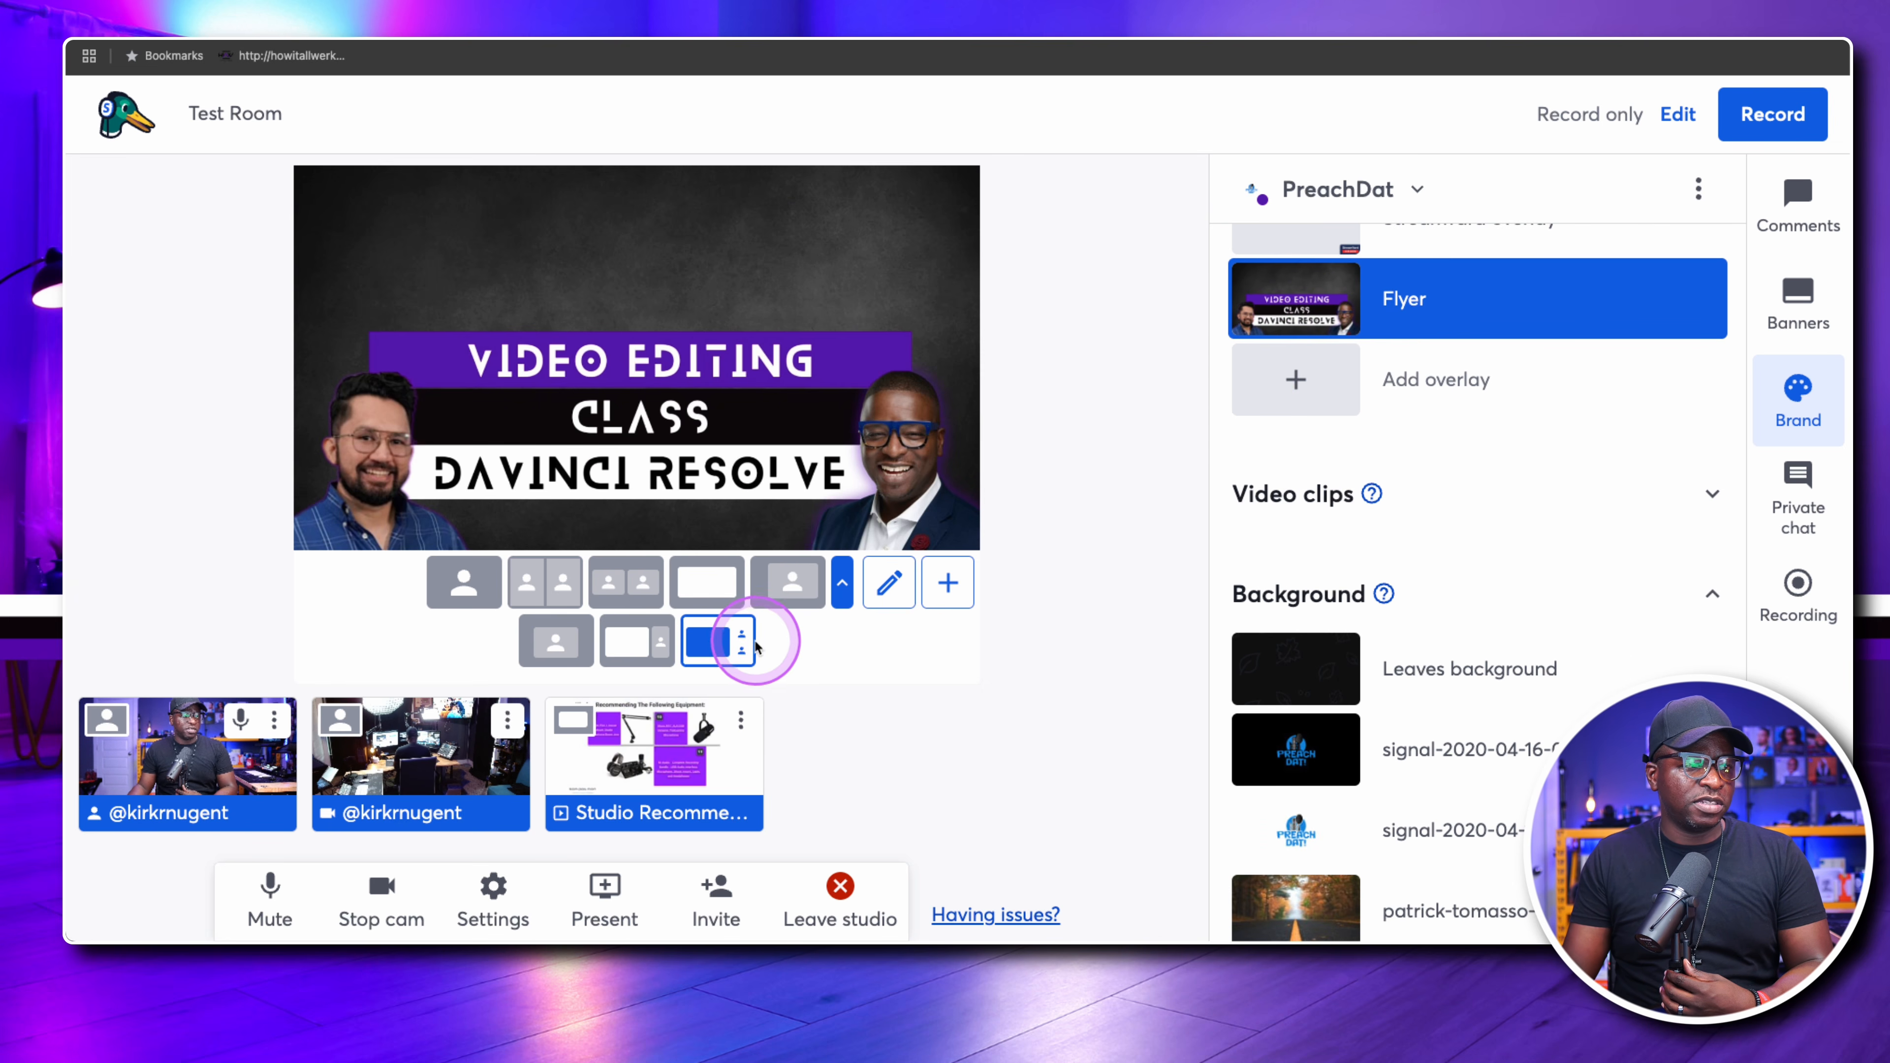
{"action": "scroll", "coordinate": [1429, 652], "scroll_direction": "down", "scroll_amount": 7}
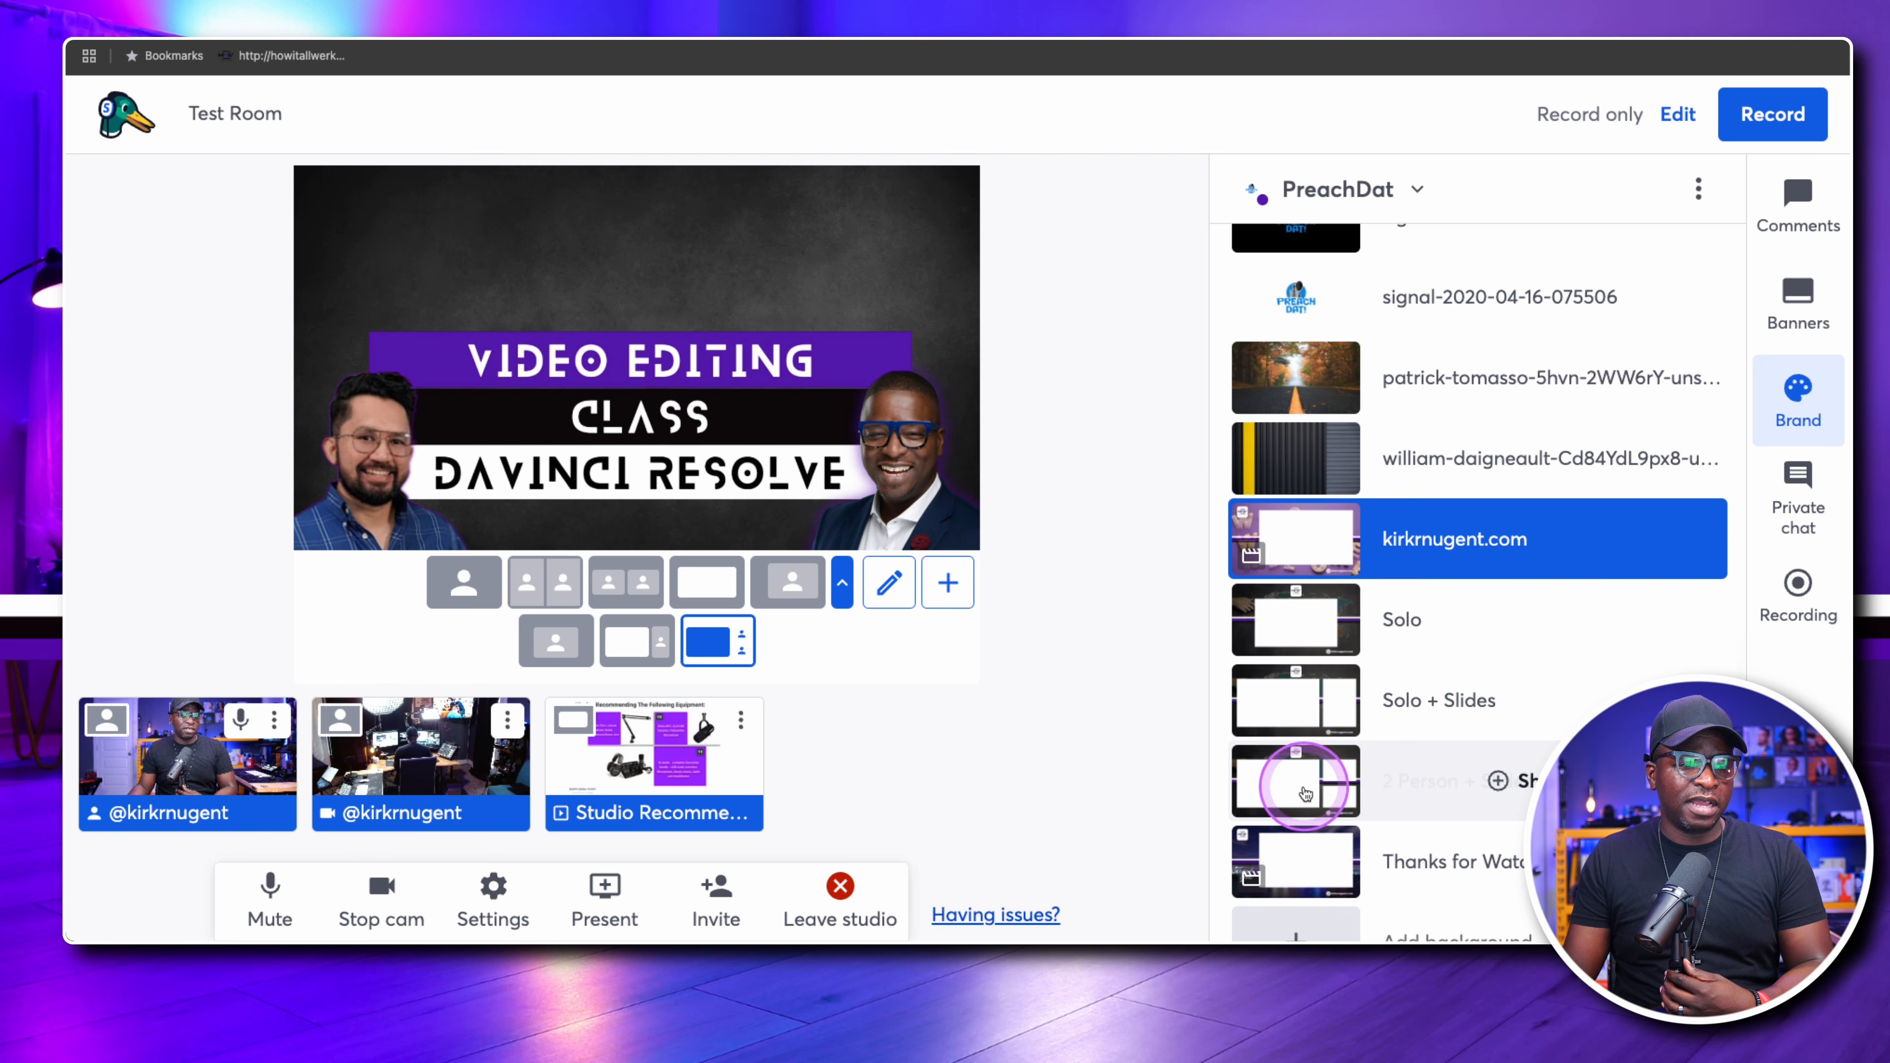
{"action": "left_click", "coordinate": [1309, 781]}
Hide the Flyer overlay to reveal the two-person presentation scene
{"action": "scroll", "coordinate": [1366, 742], "scroll_direction": "up", "scroll_amount": 10}
{"action": "scroll", "coordinate": [1366, 742], "scroll_direction": "up", "scroll_amount": 3}
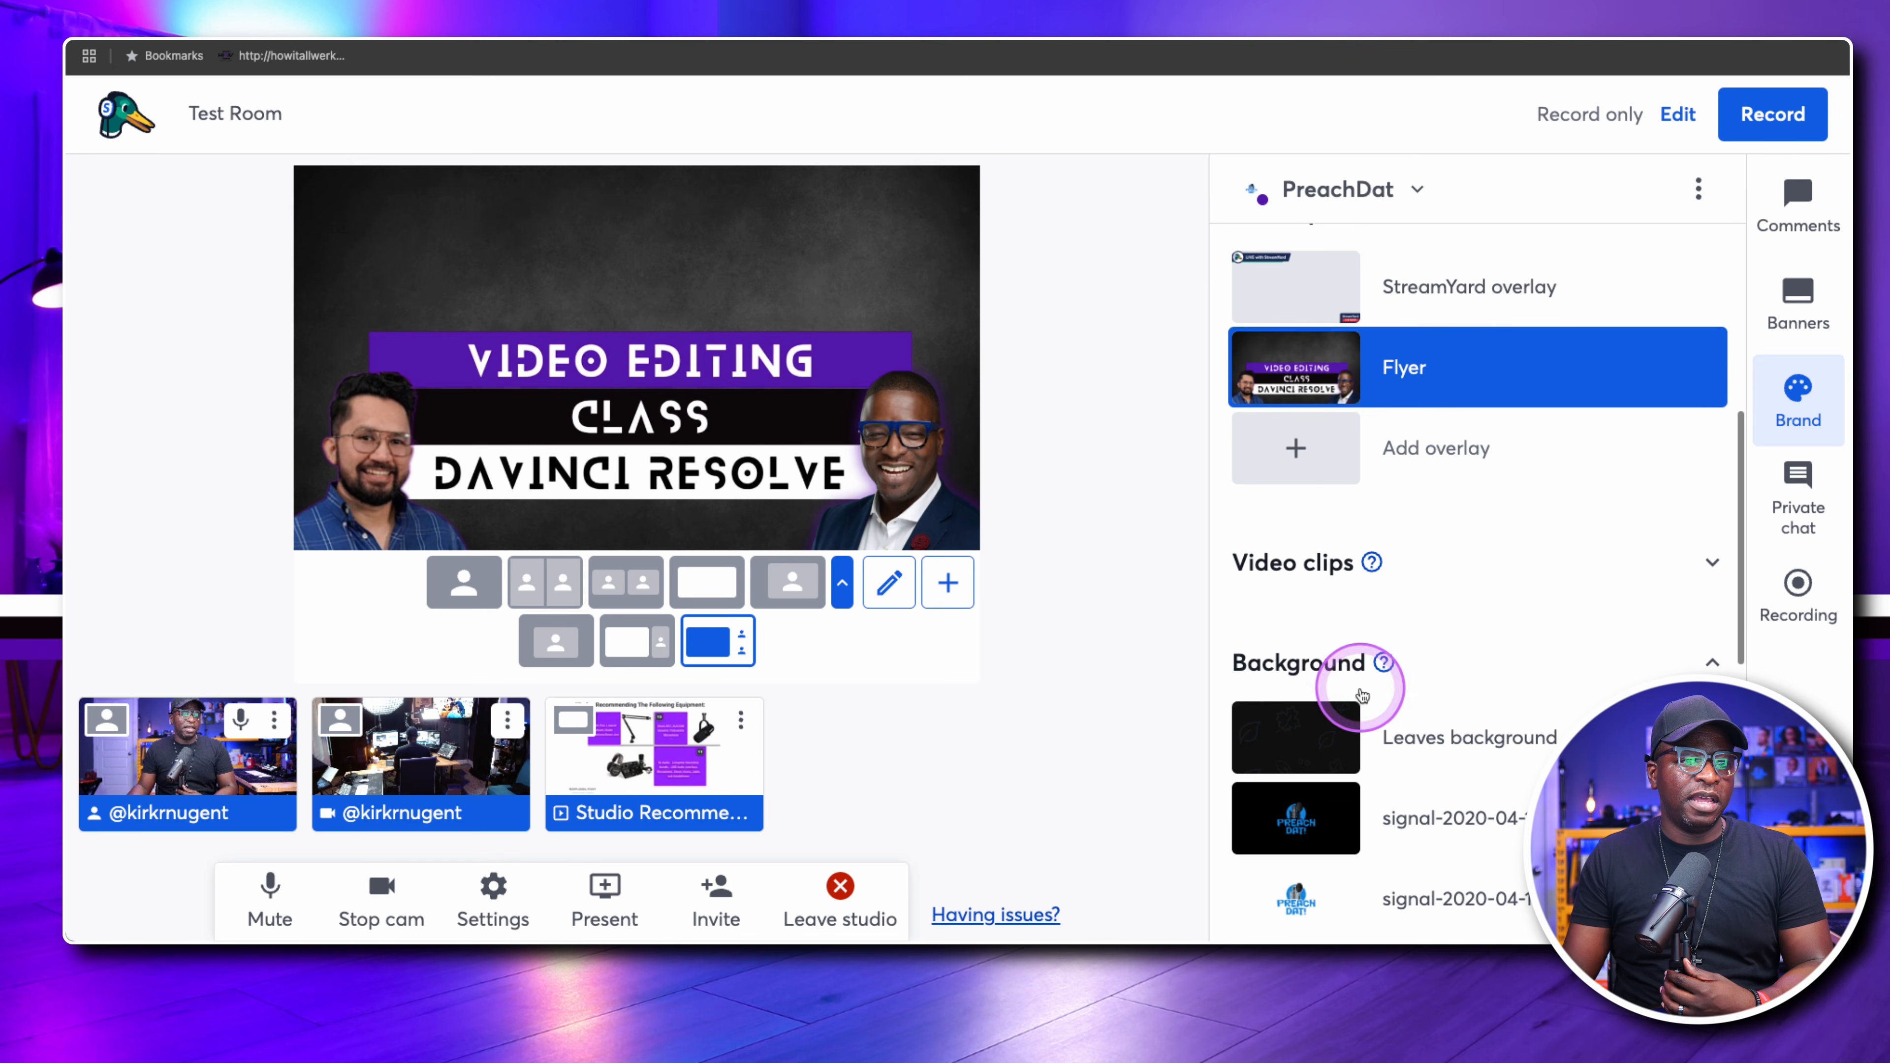
{"action": "left_click", "coordinate": [1278, 370]}
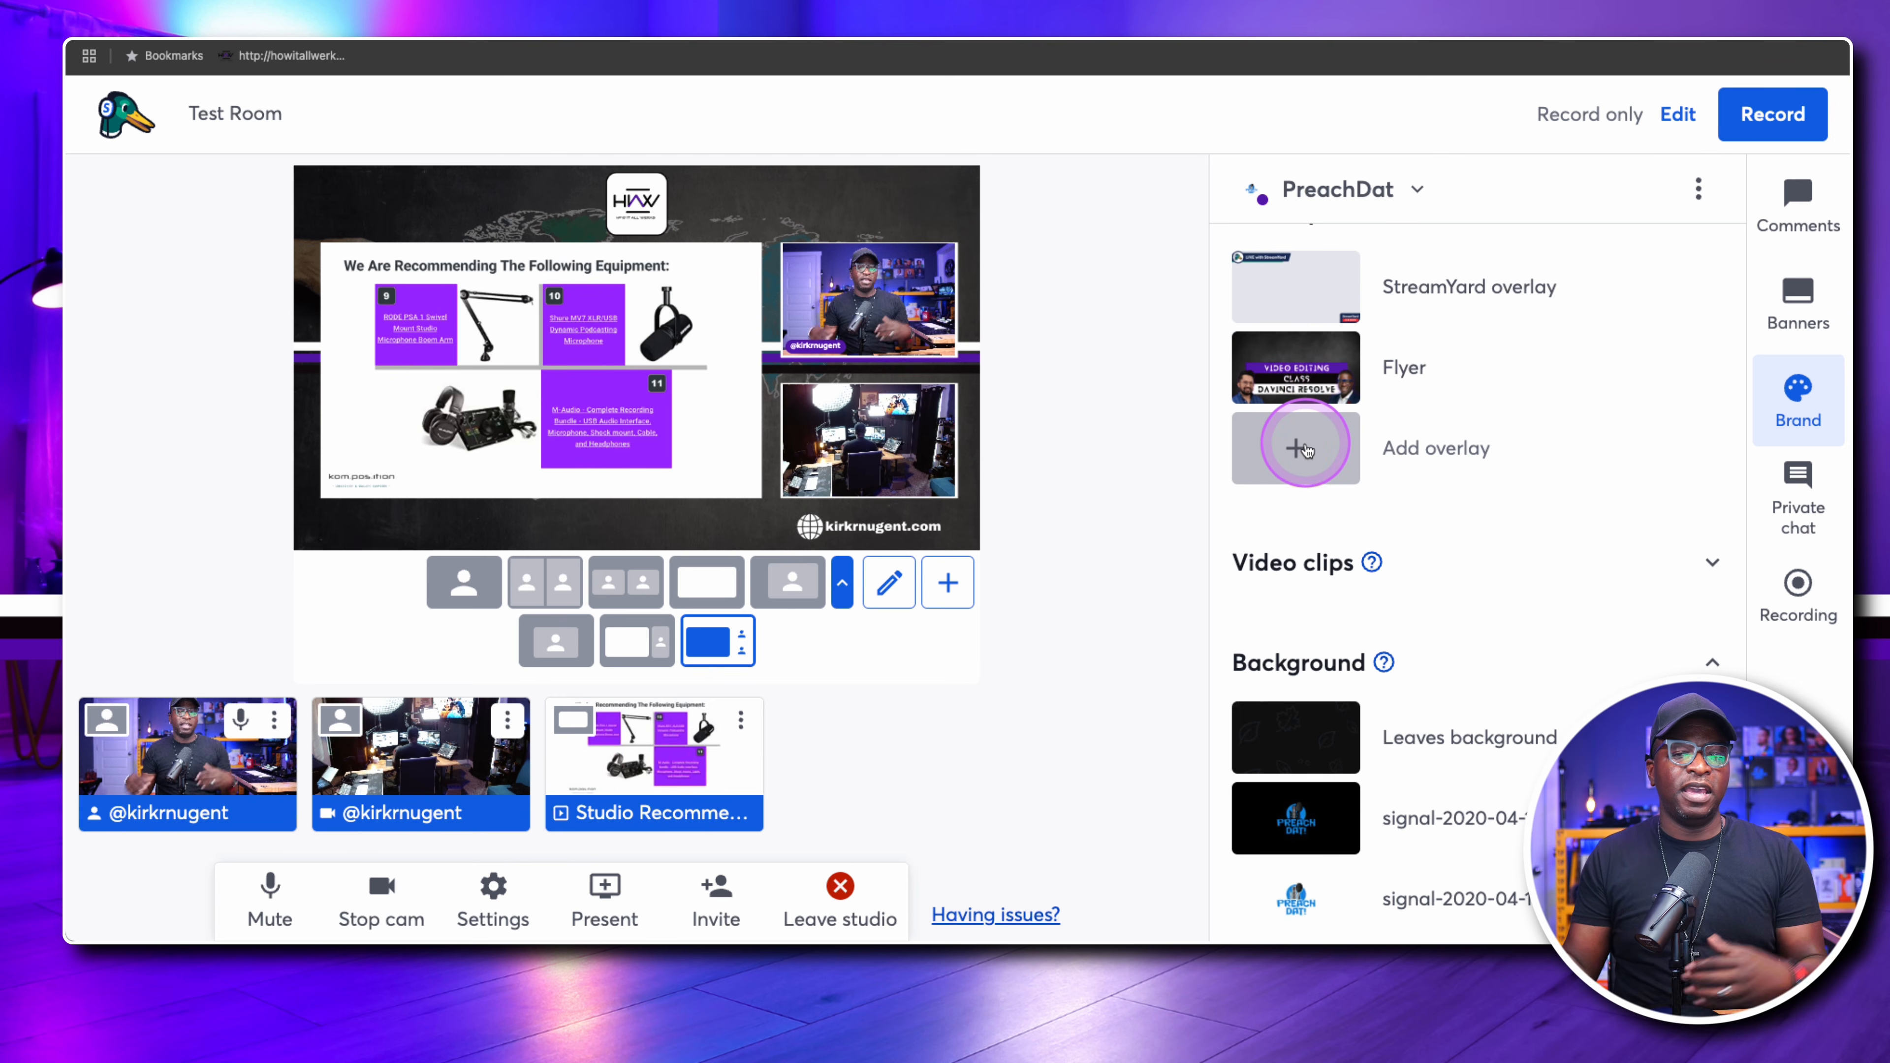